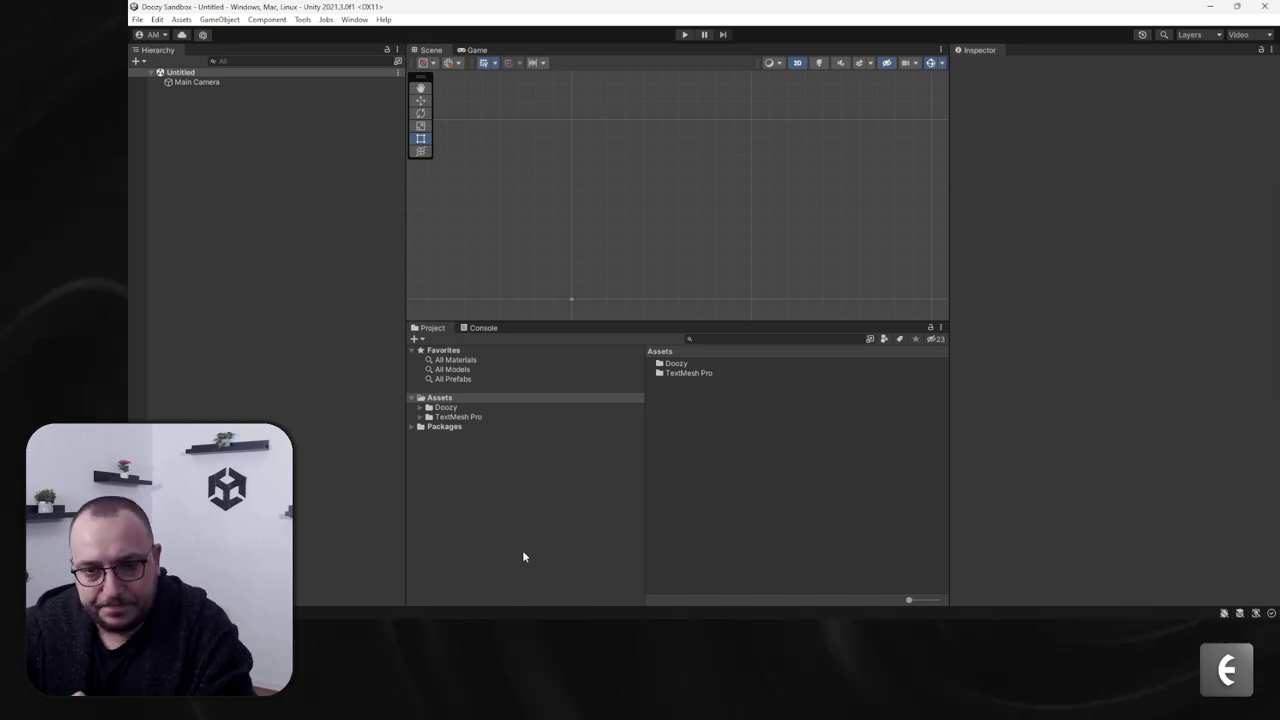
Step: Create a folder named _Demo in the project's Assets and open it
right_click(742, 450)
mouse_move(800, 132)
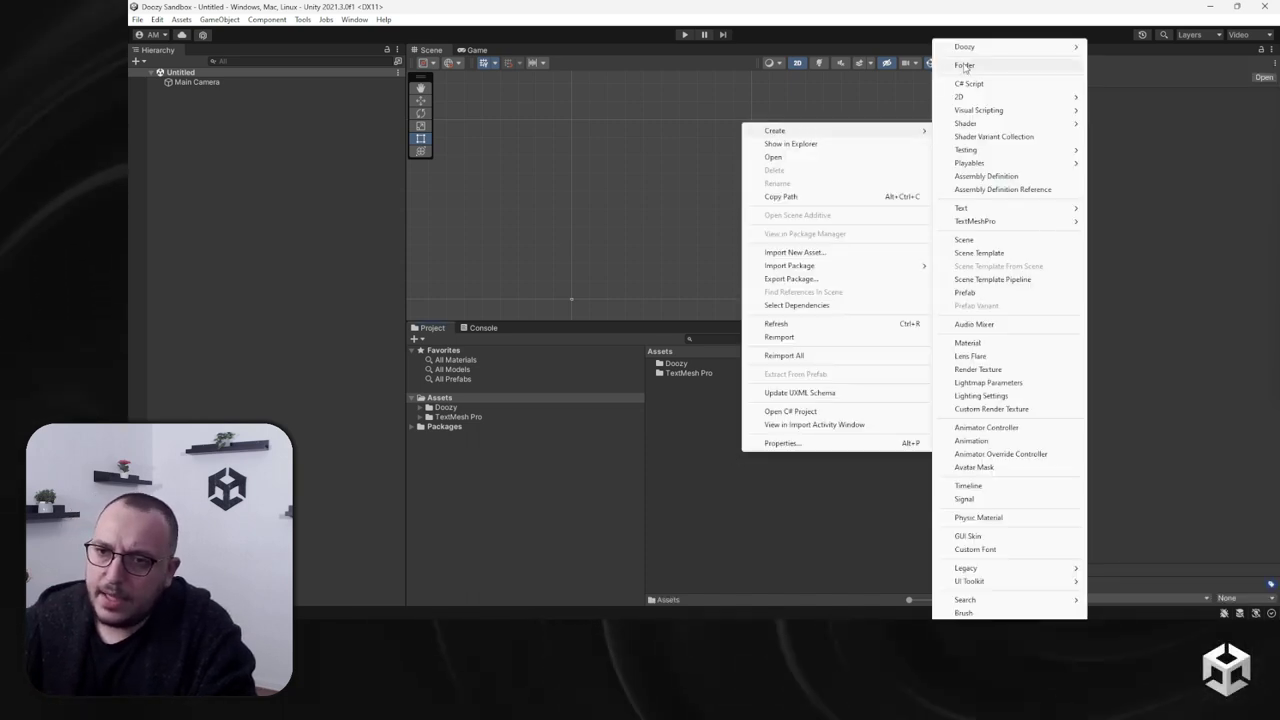
click(1000, 47)
text(_Demo)
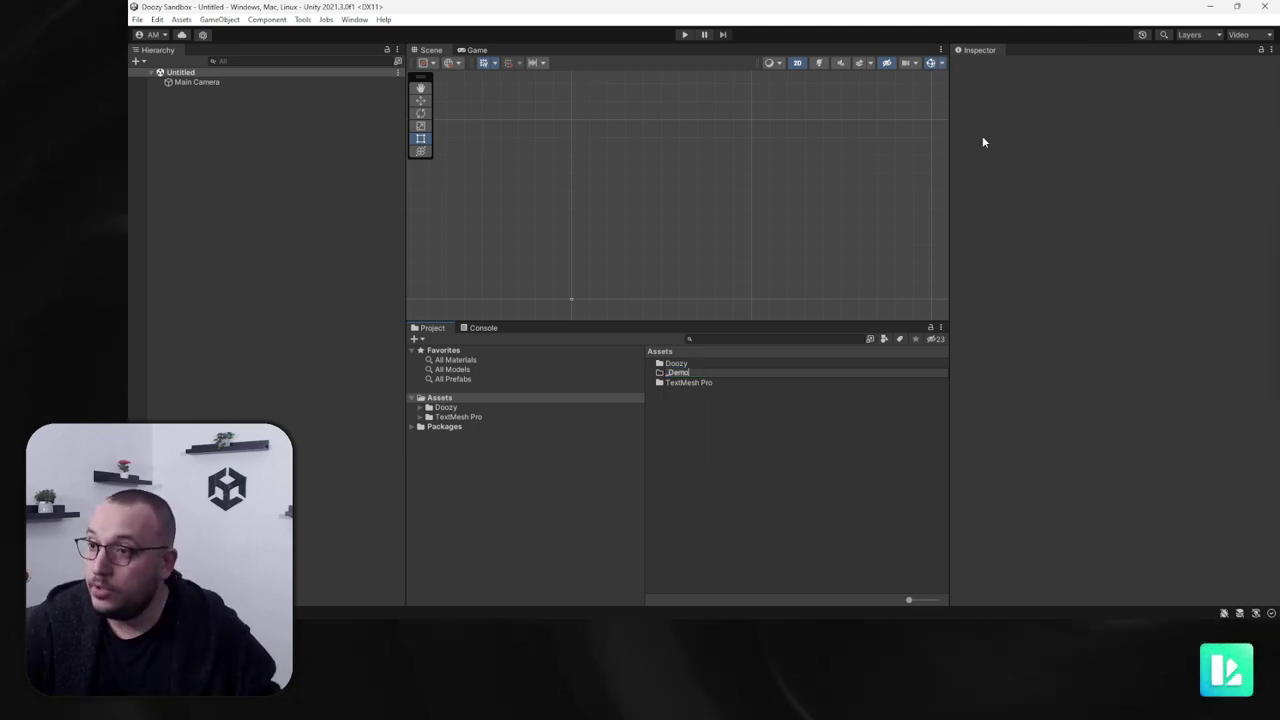
key(Return)
double_click(705, 362)
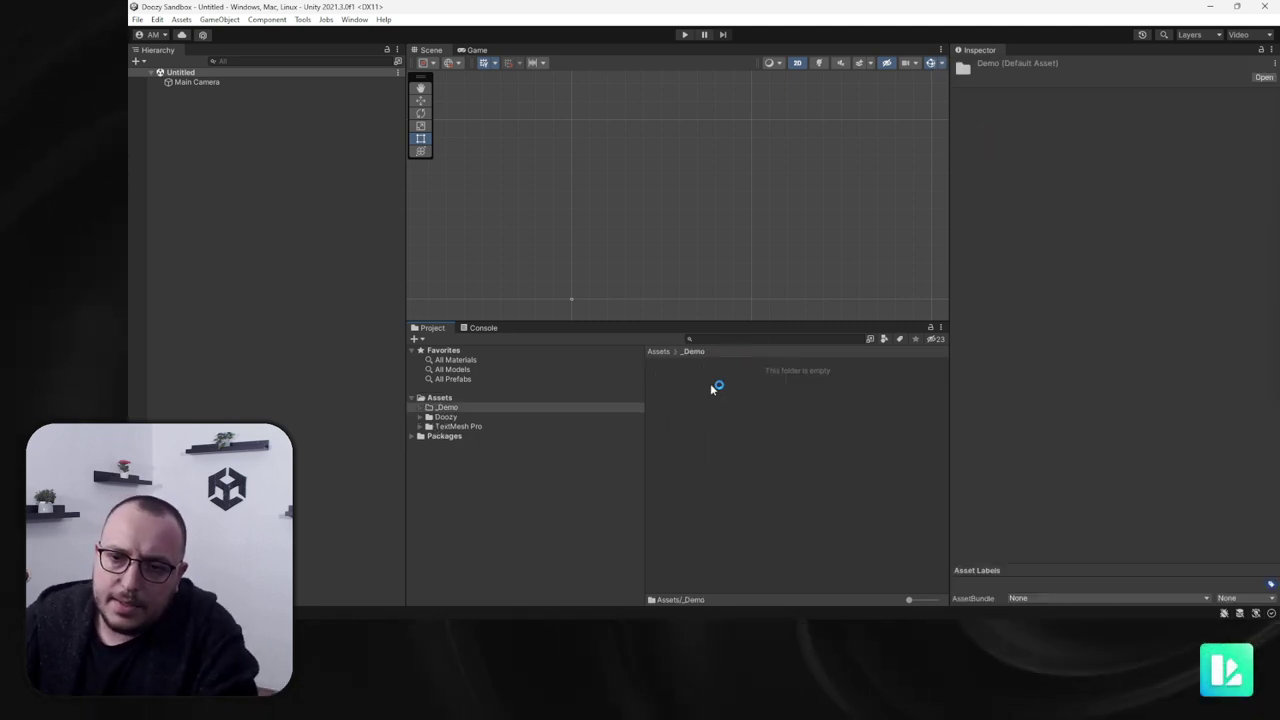
Step: Create a Doozy Flow Graph asset named DemoGraph in the _Demo folder
right_click(722, 447)
mouse_move(880, 120)
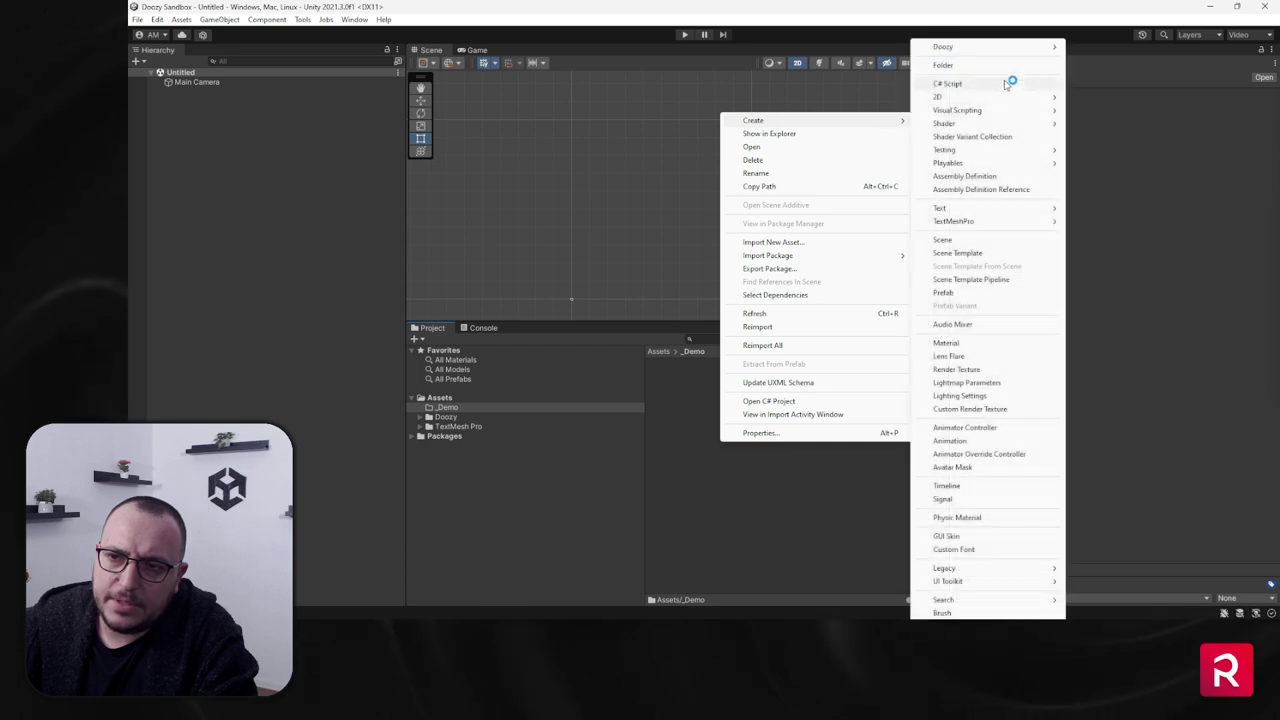
mouse_move(1000, 47)
click(1102, 48)
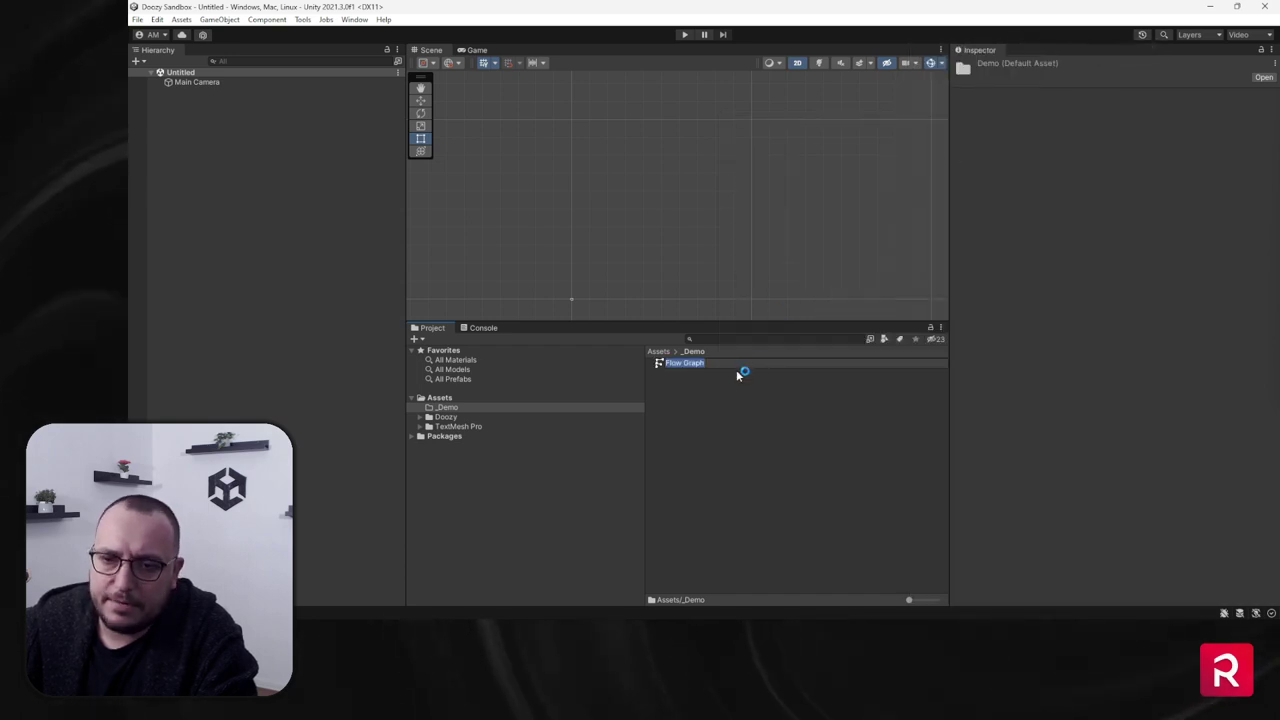
text(Ddemo)
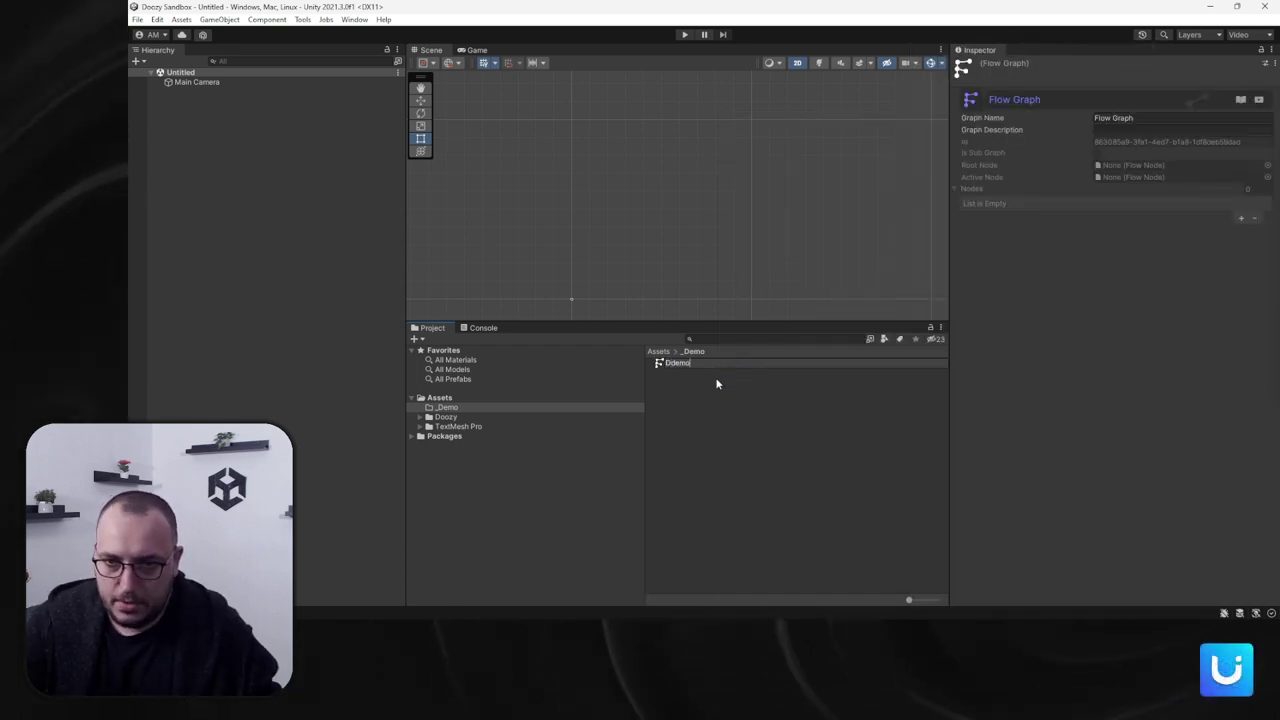
text(Graph)
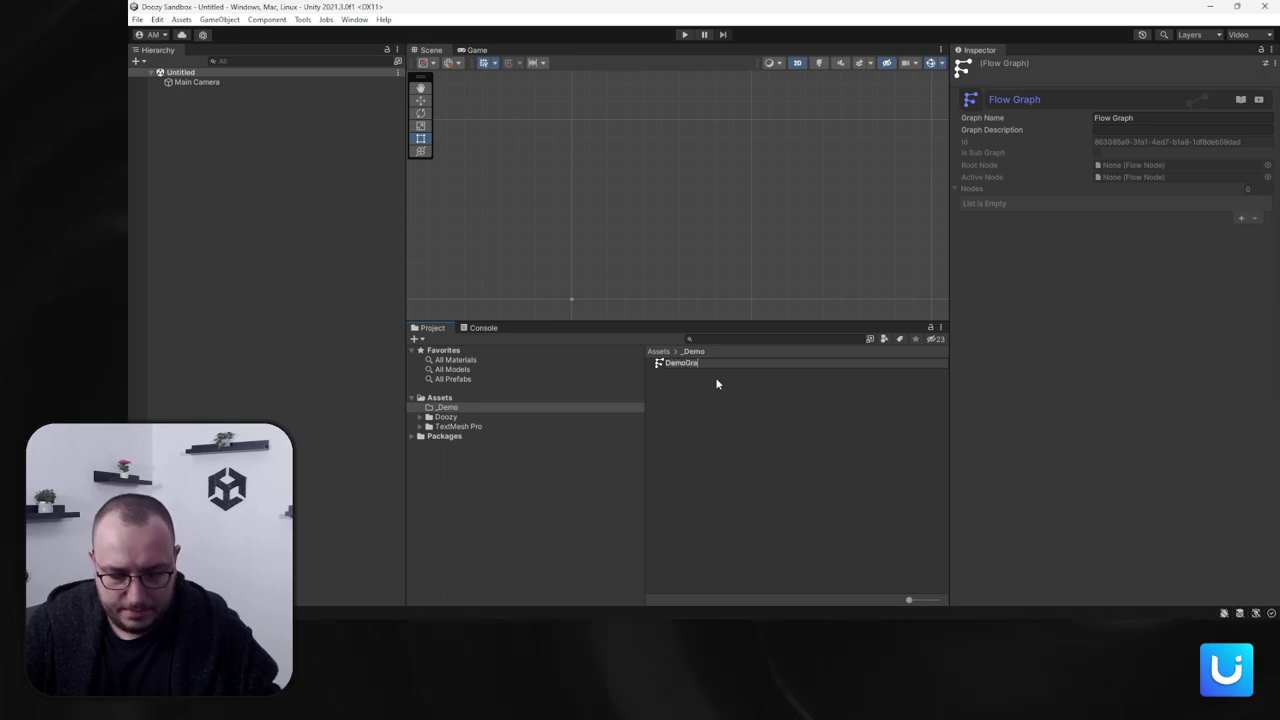
key(Return)
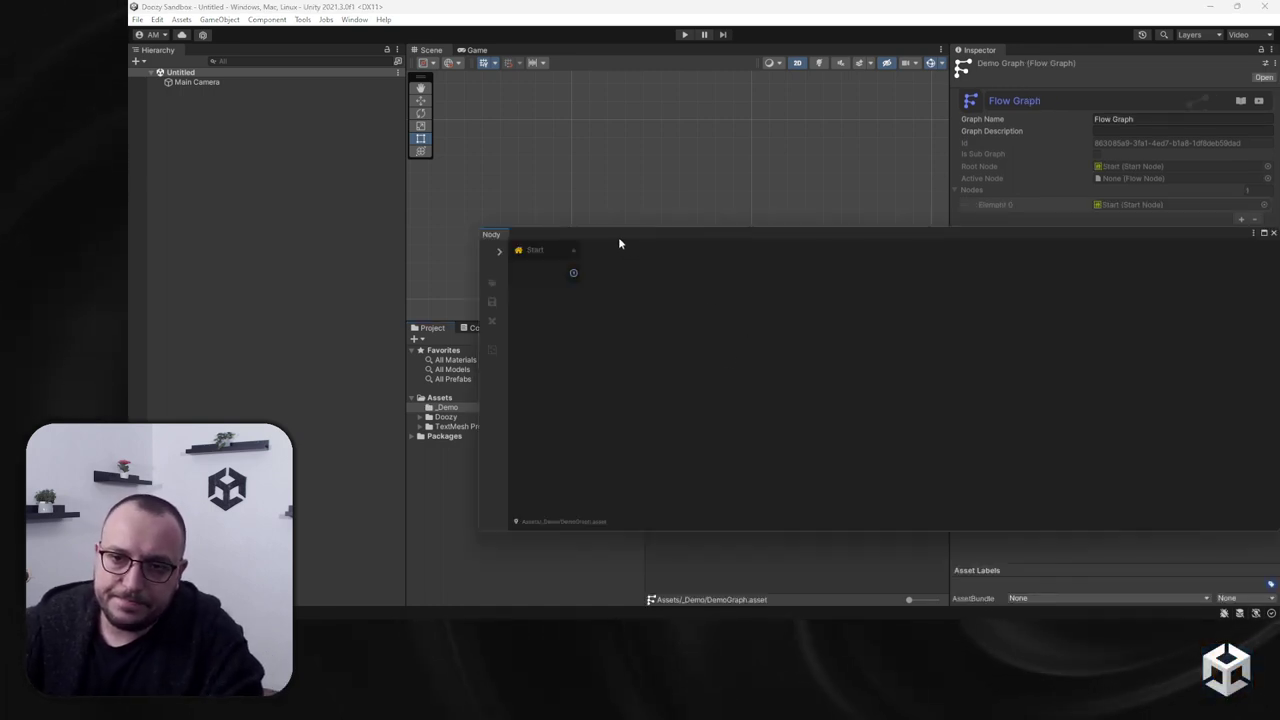
Step: Reposition the Nody graph window and narrow it so the Inspector is uncovered
drag(617, 238, 443, 194)
drag(811, 184, 806, 160)
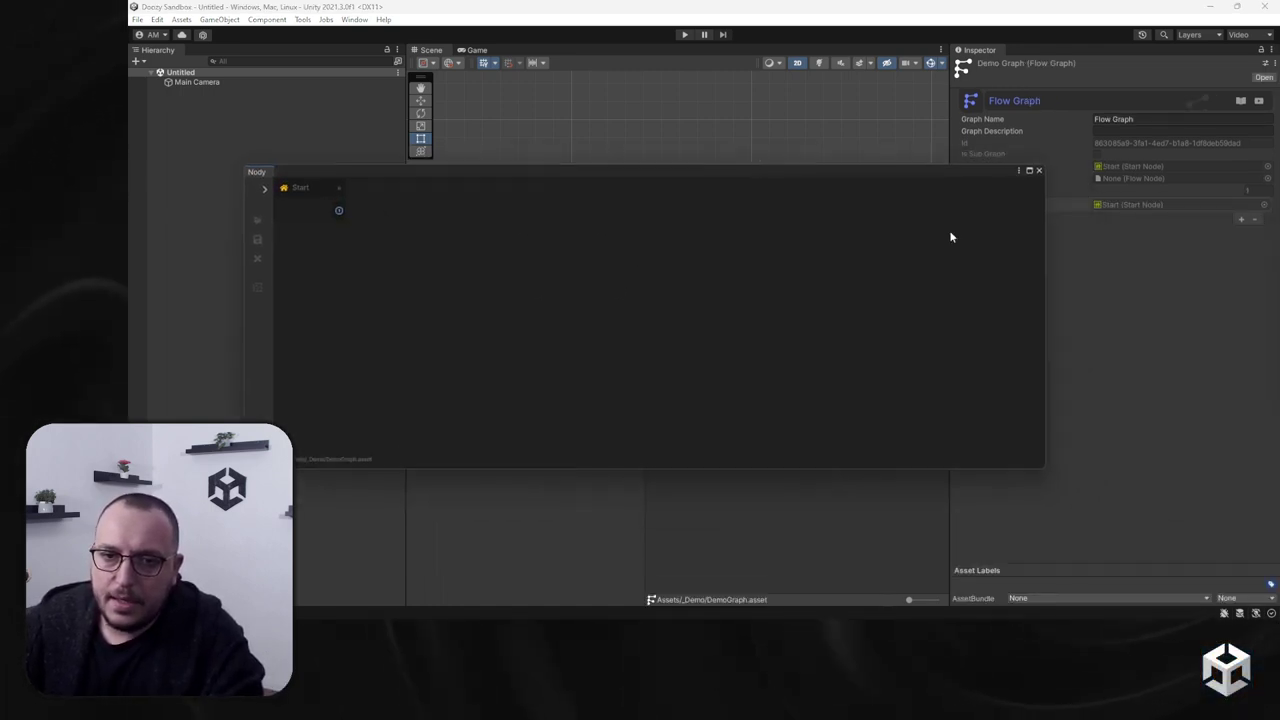
drag(1035, 284, 860, 284)
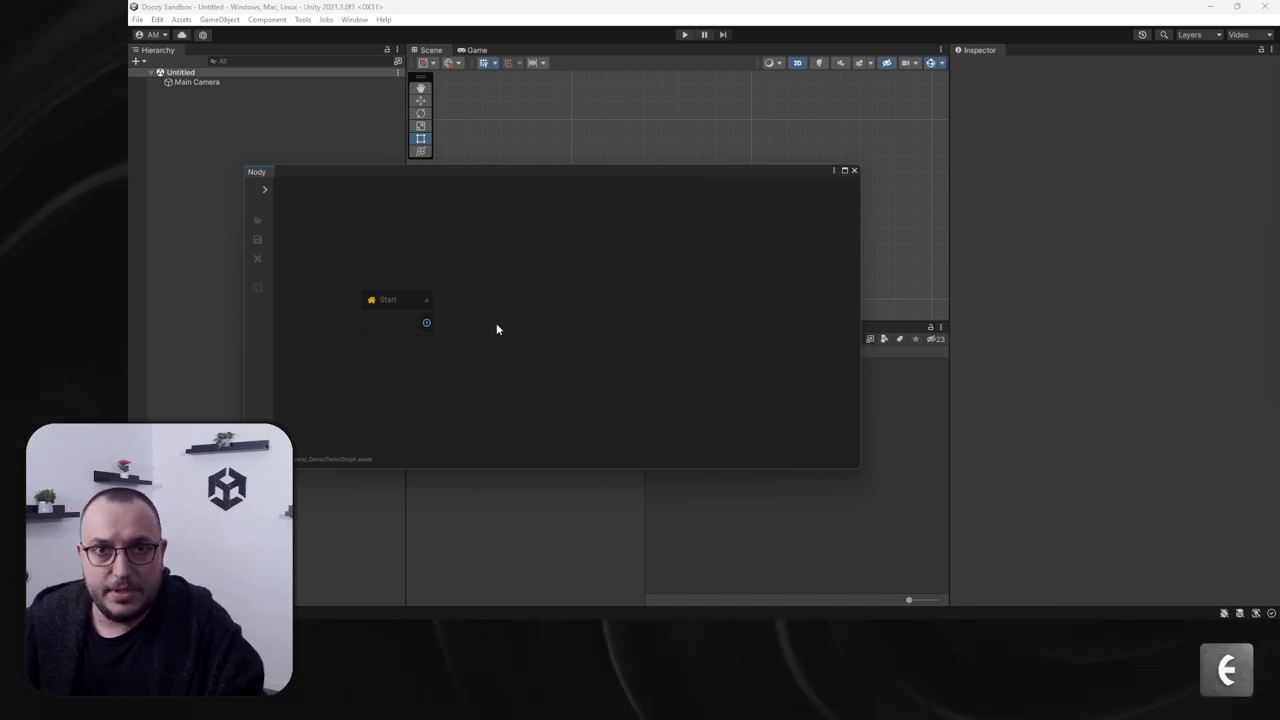
Step: Add a UI node to the graph and connect the Start node's output to it
key(space)
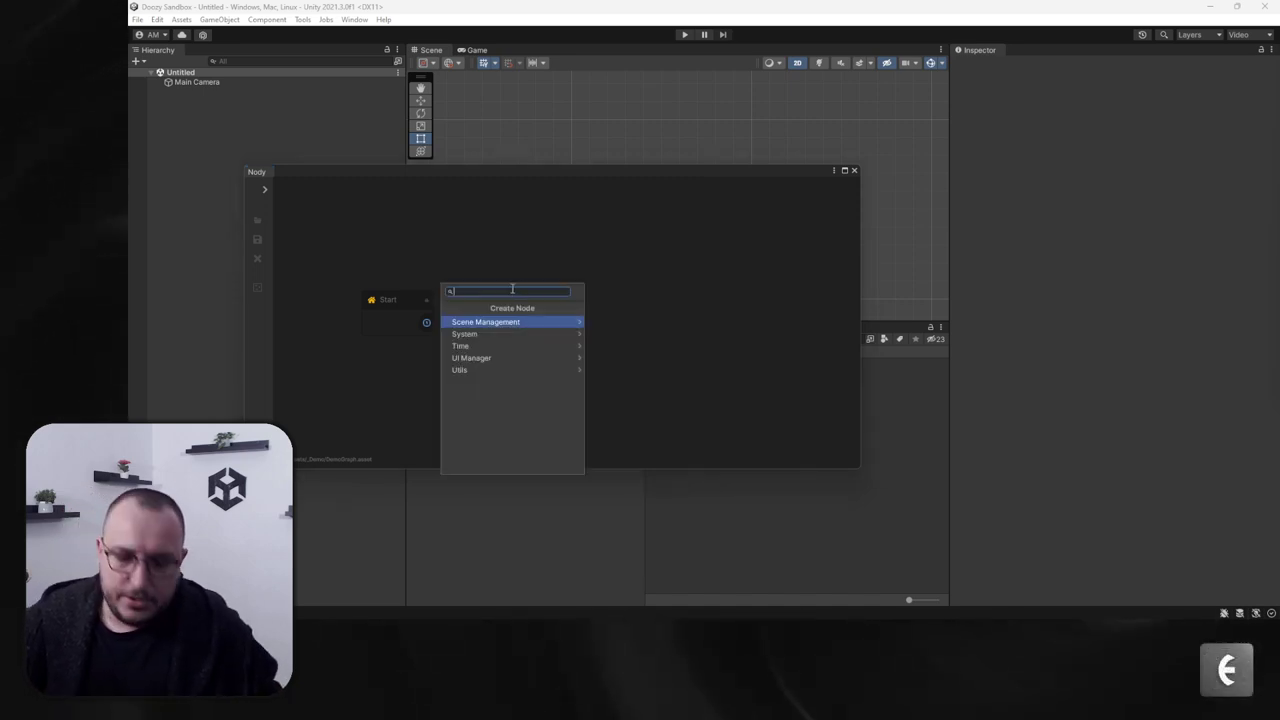
text(ui)
key(Return)
click(535, 306)
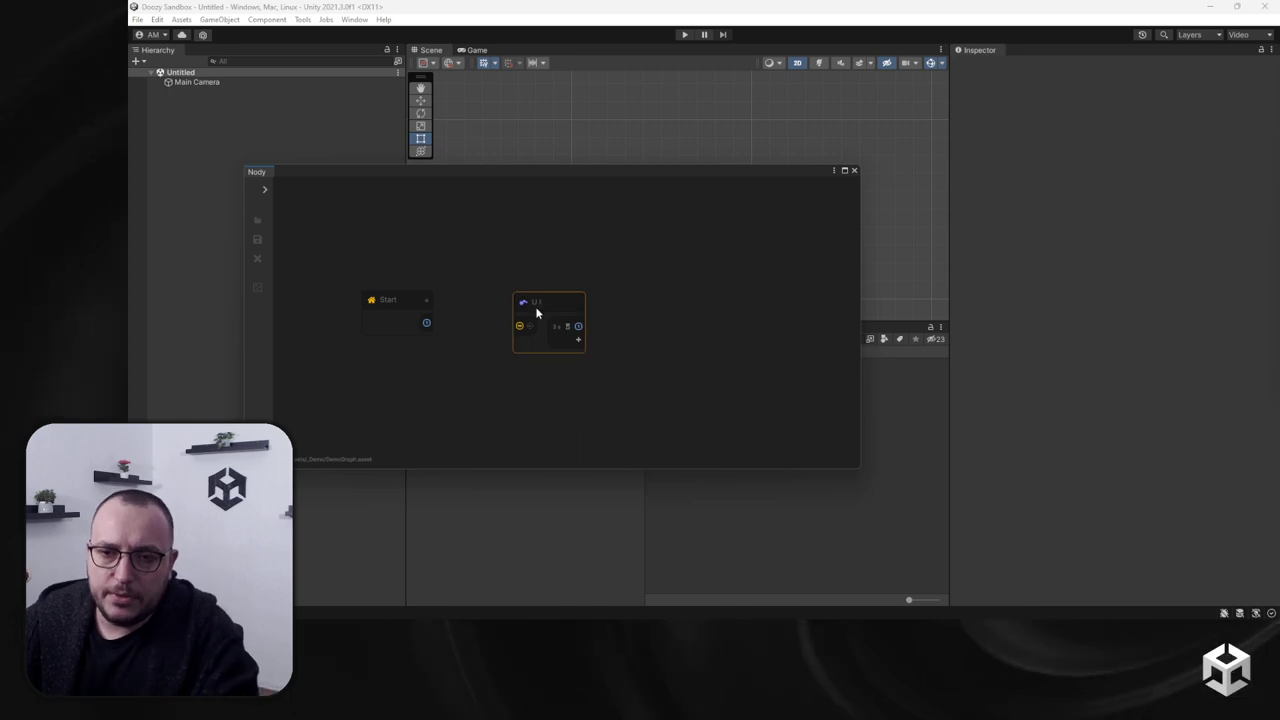
drag(426, 326, 512, 313)
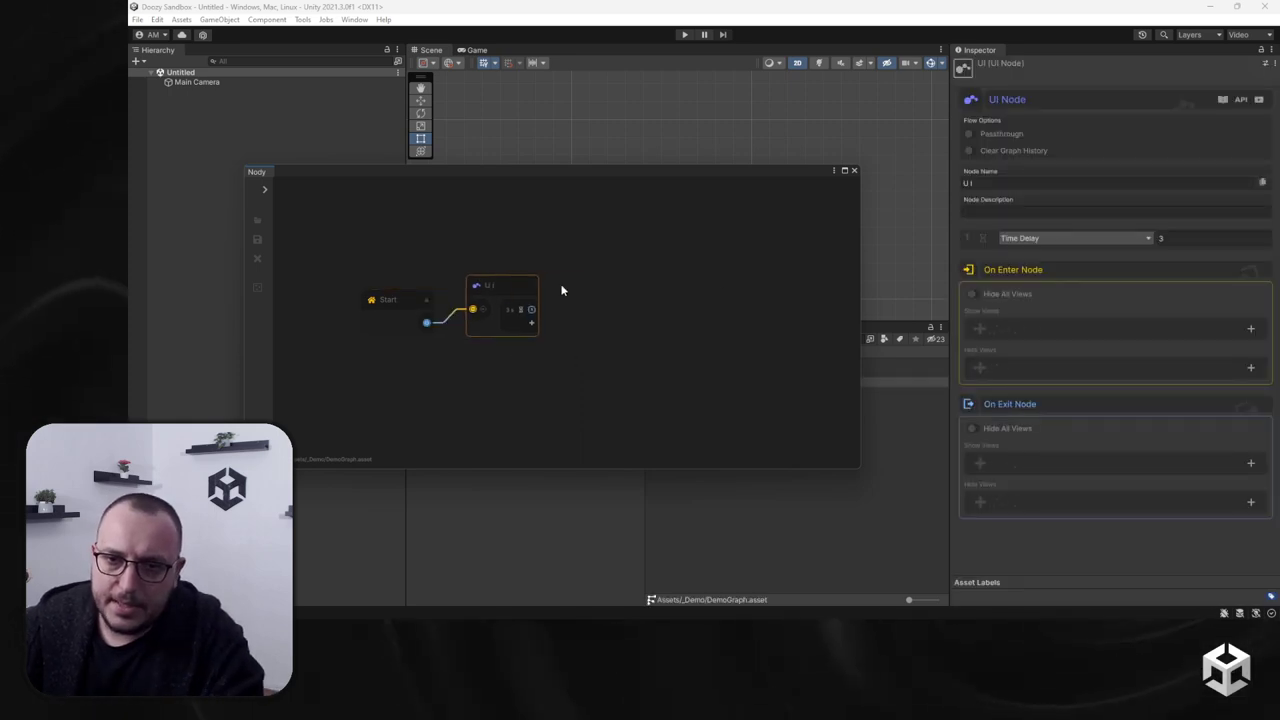
Step: Rename the UI node as Main Menu and shift it slightly away from the Start node
click(1018, 187)
text(Manin)
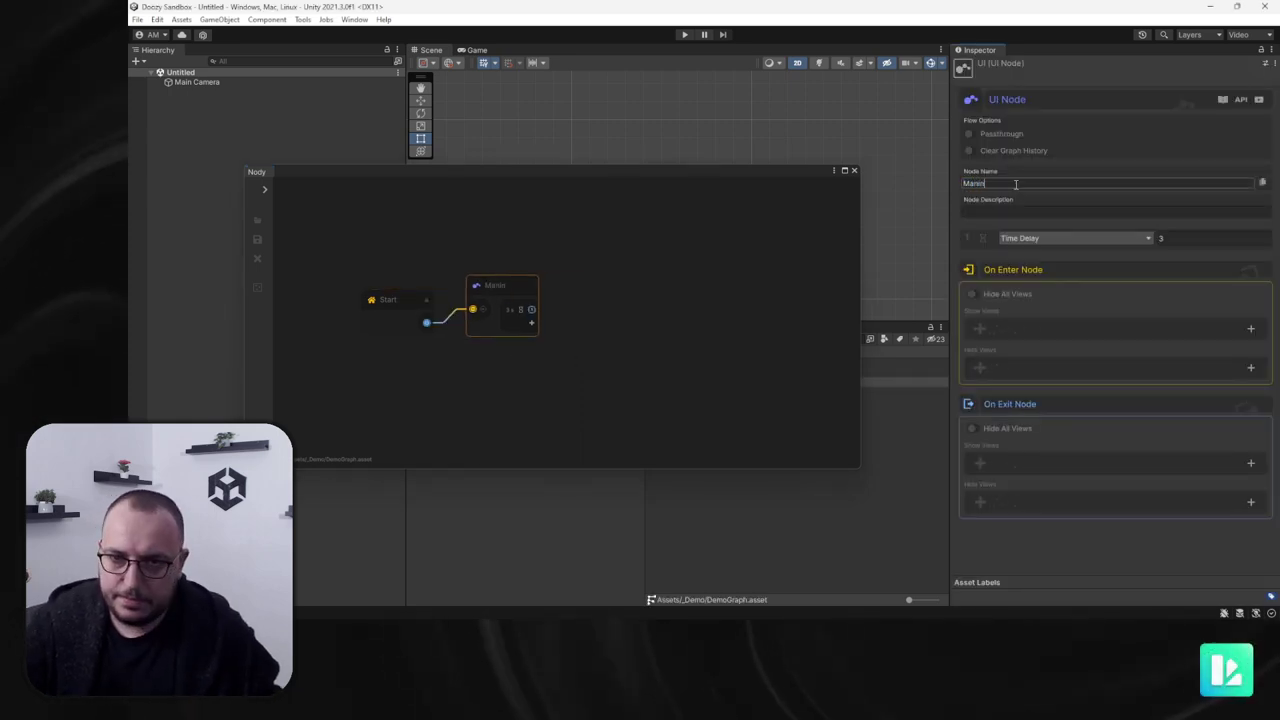
key(BackSpace)
key(BackSpace)
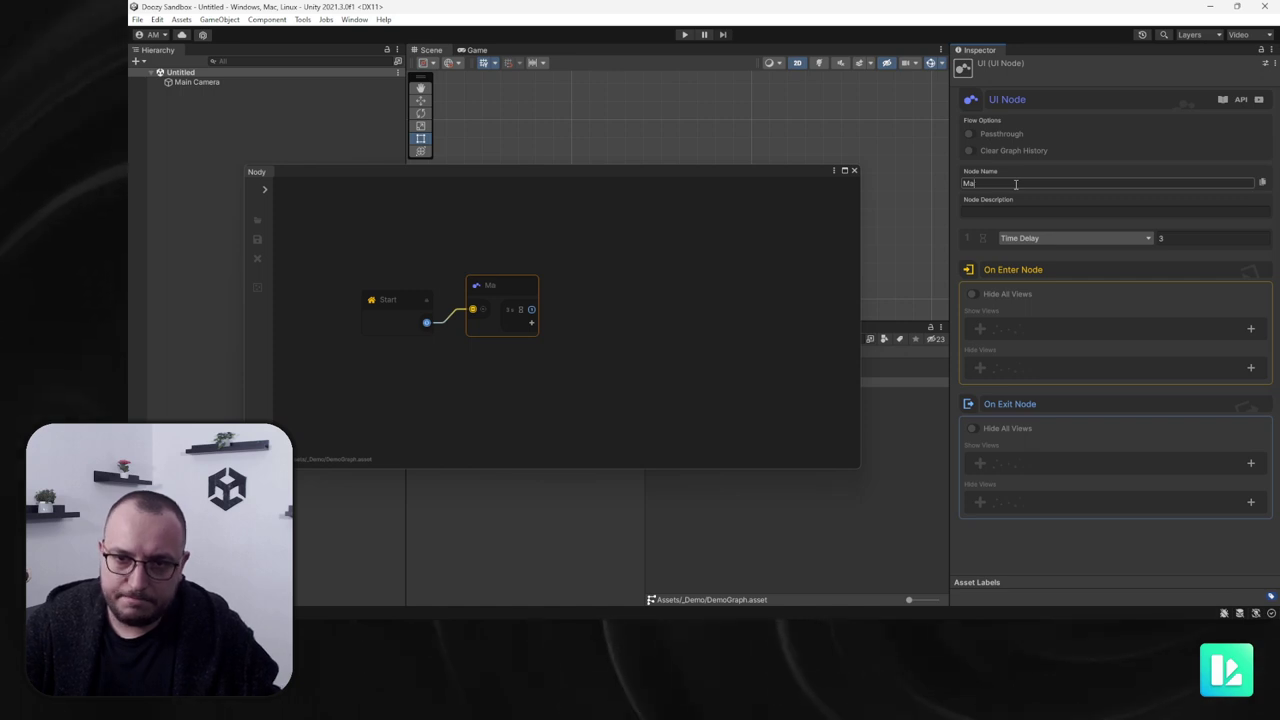
text(inMenu)
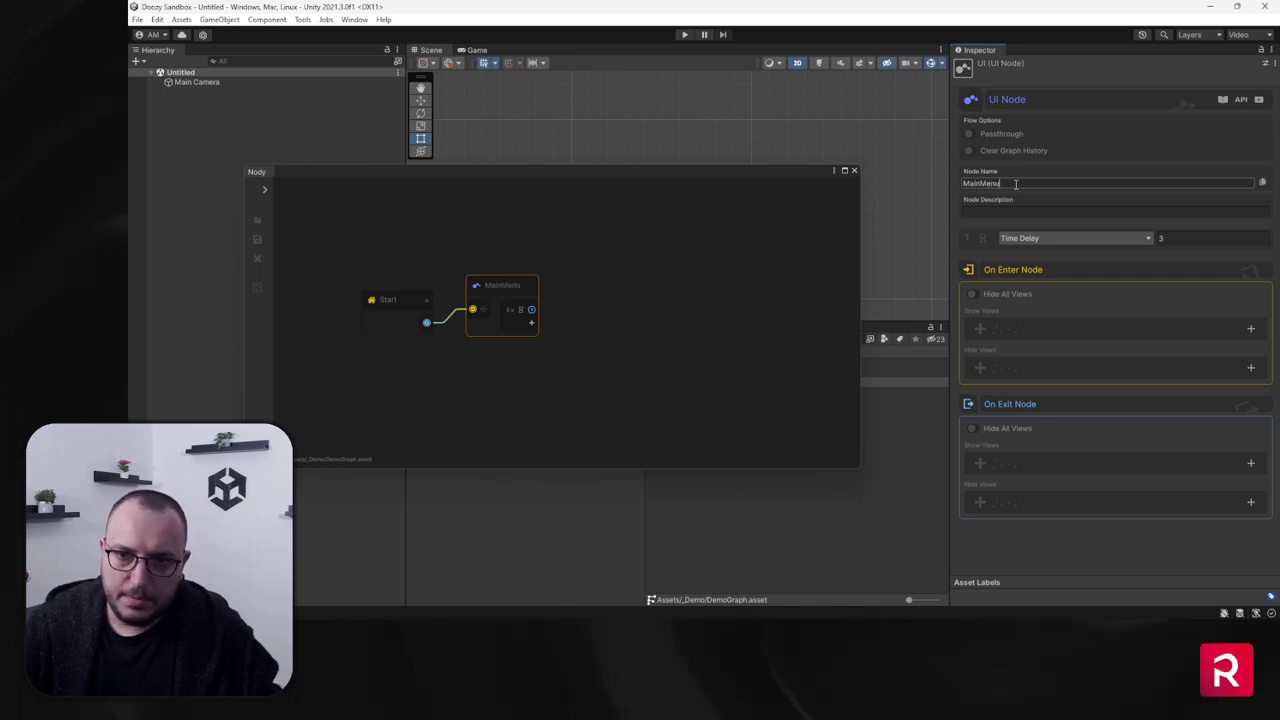
key(Left)
key(Left)
key(Left)
key(Left)
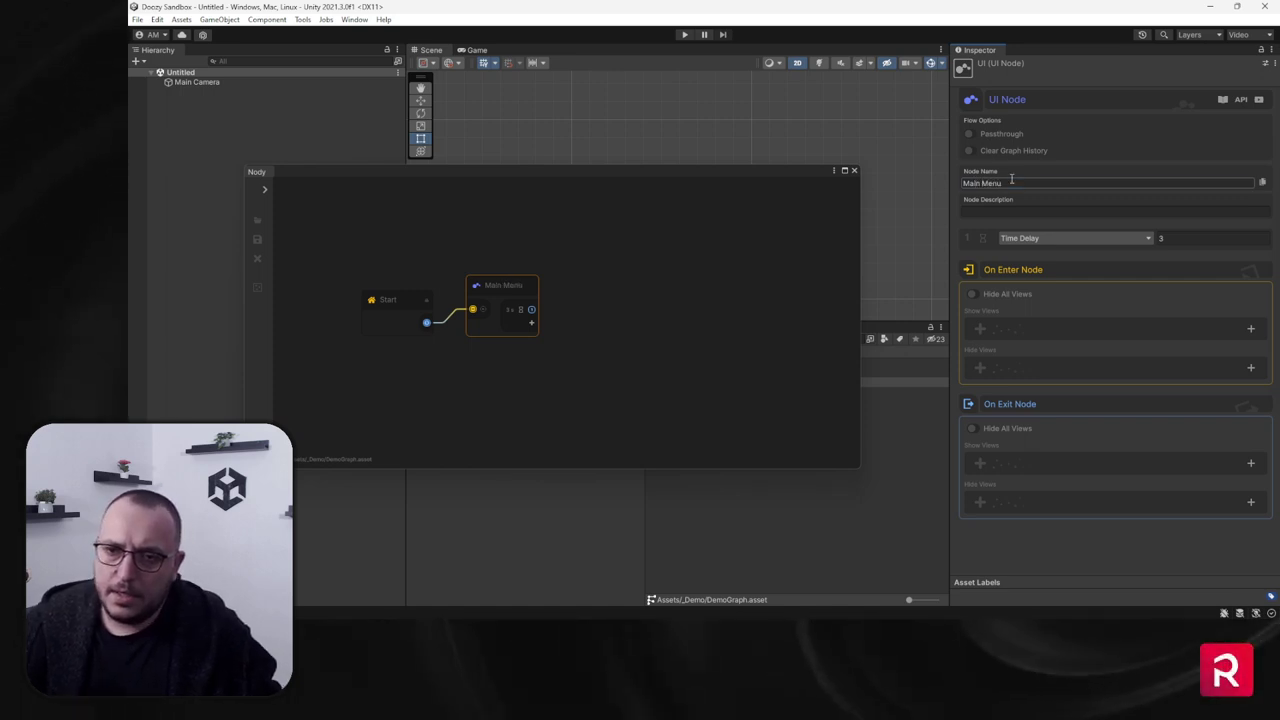
drag(602, 293, 618, 291)
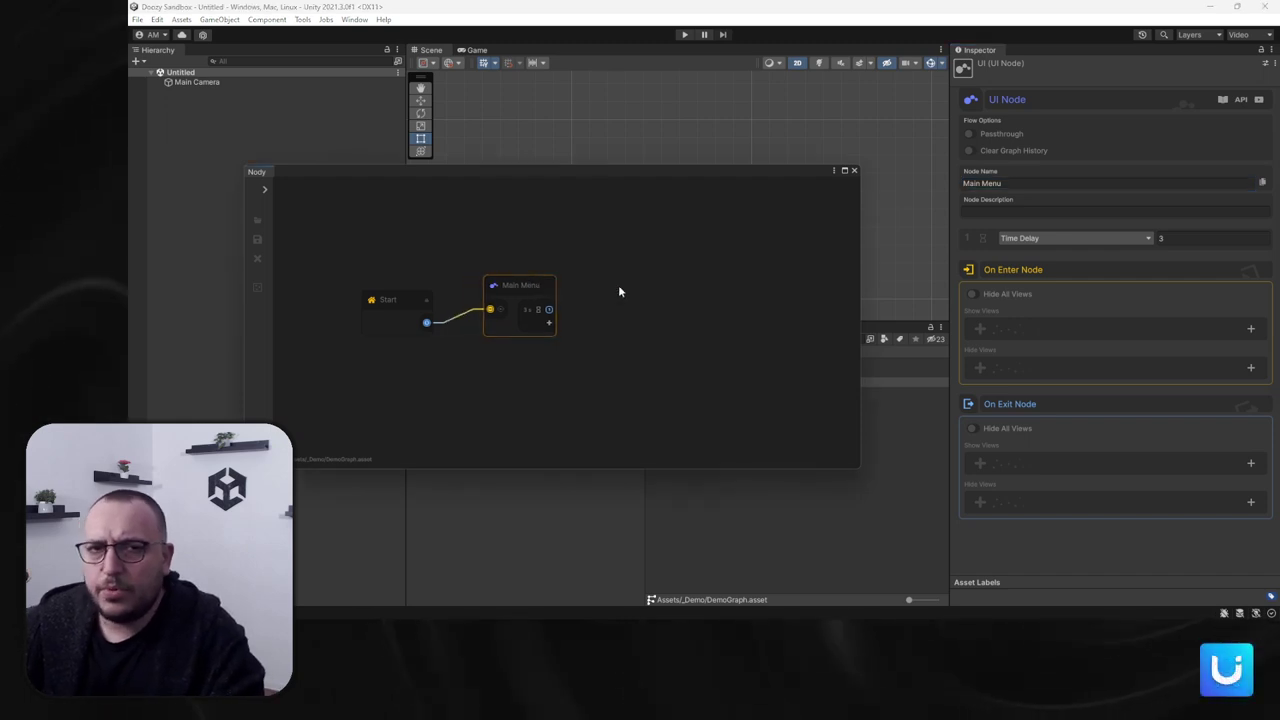
Step: Add a Portal node, connect its output to the Main Menu node and place it above the Start node
click(675, 289)
key(space)
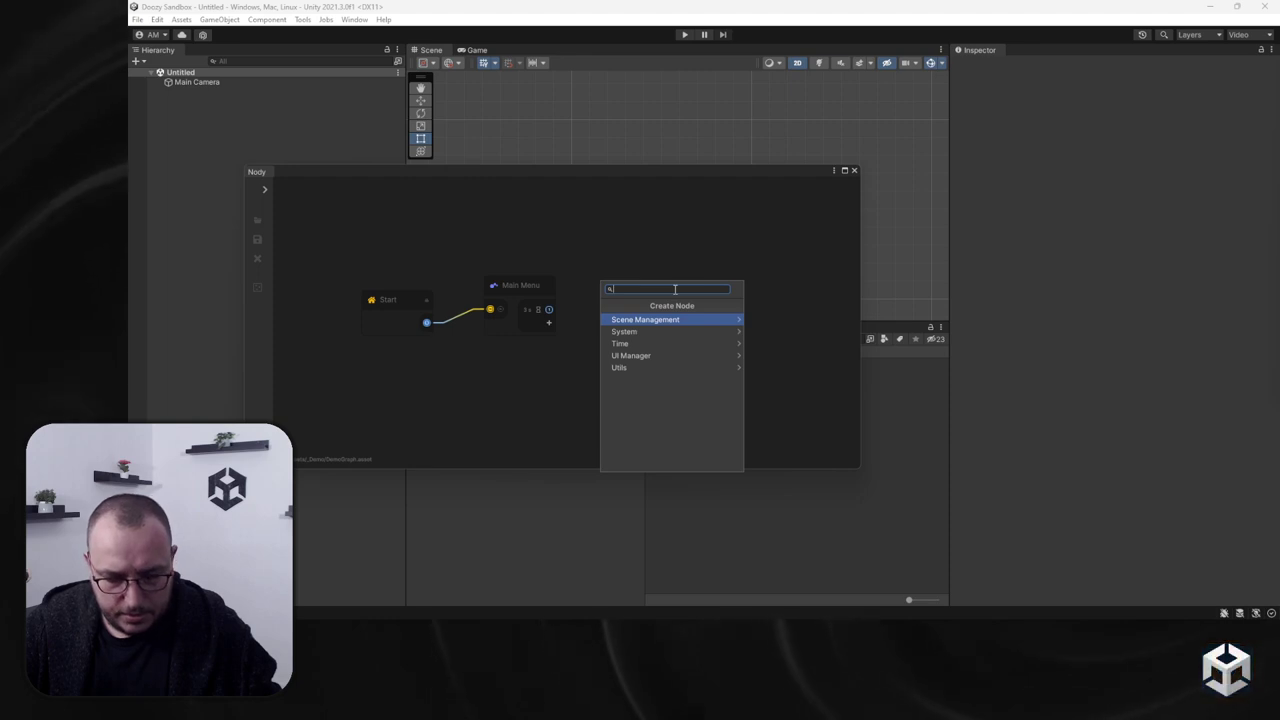
text(portal)
key(Return)
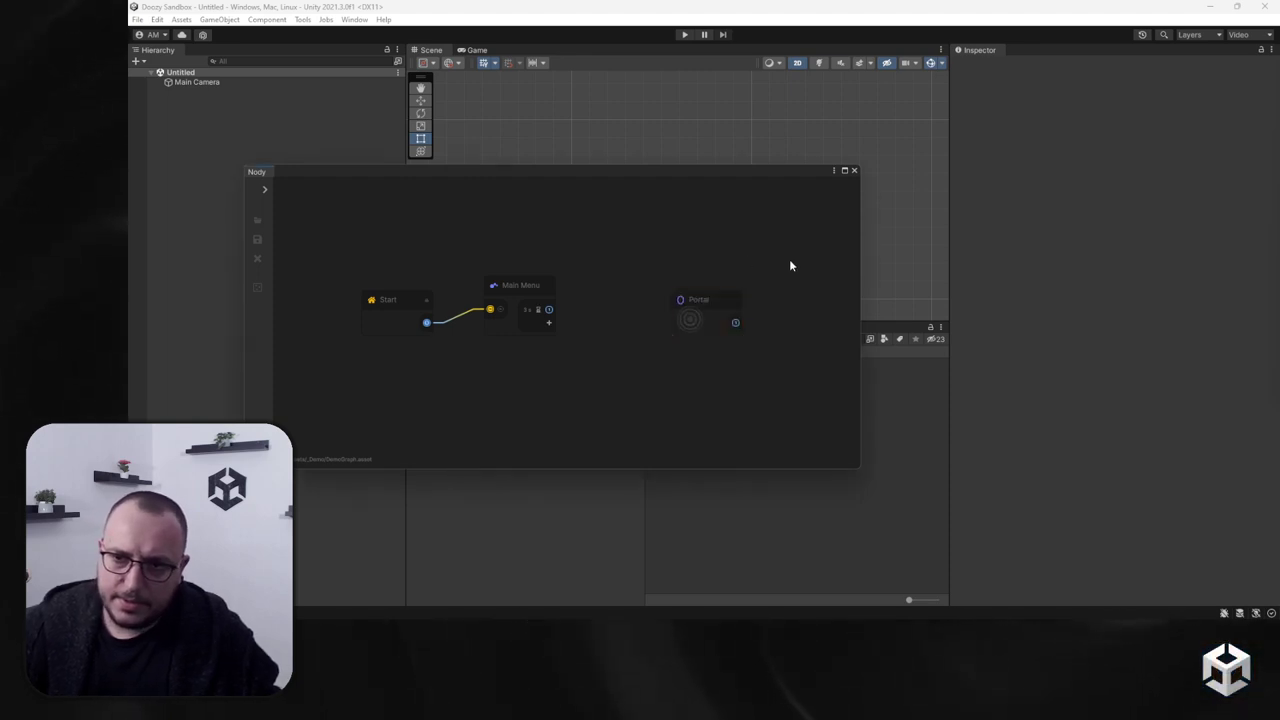
drag(716, 304, 513, 314)
drag(420, 270, 412, 294)
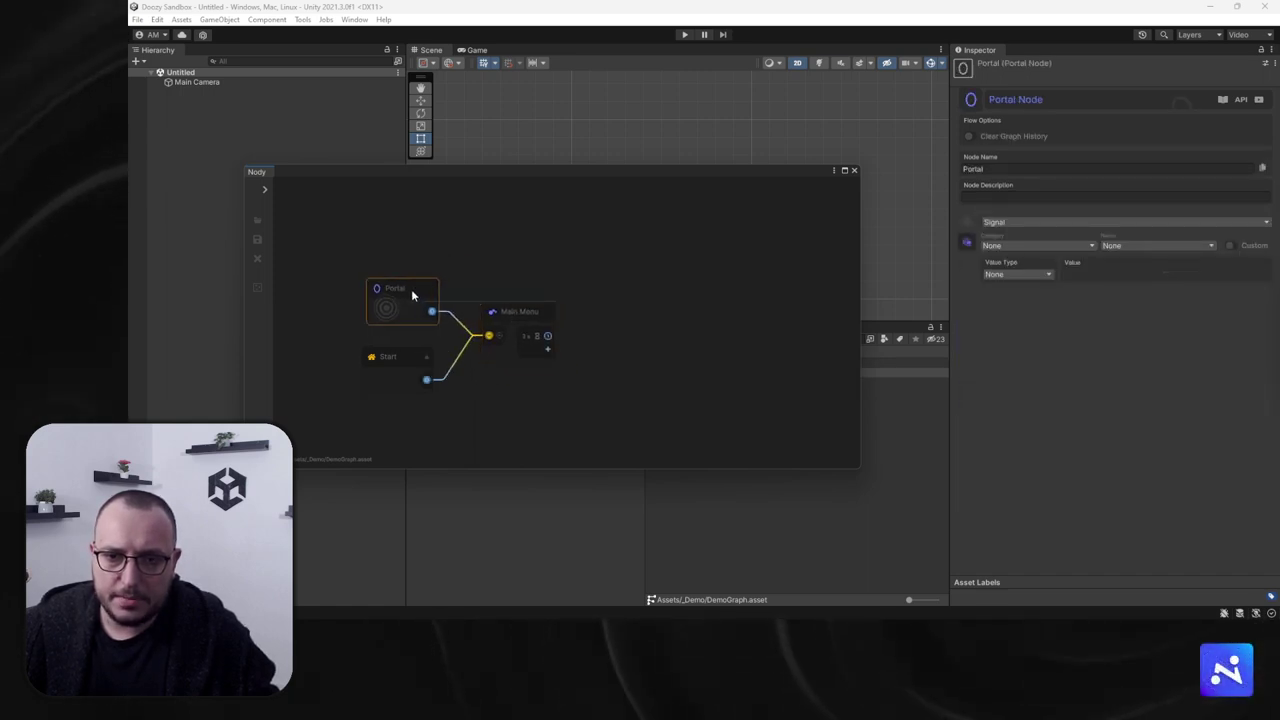
Step: Examine the trigger types offered for the Main Menu node's output
click(515, 312)
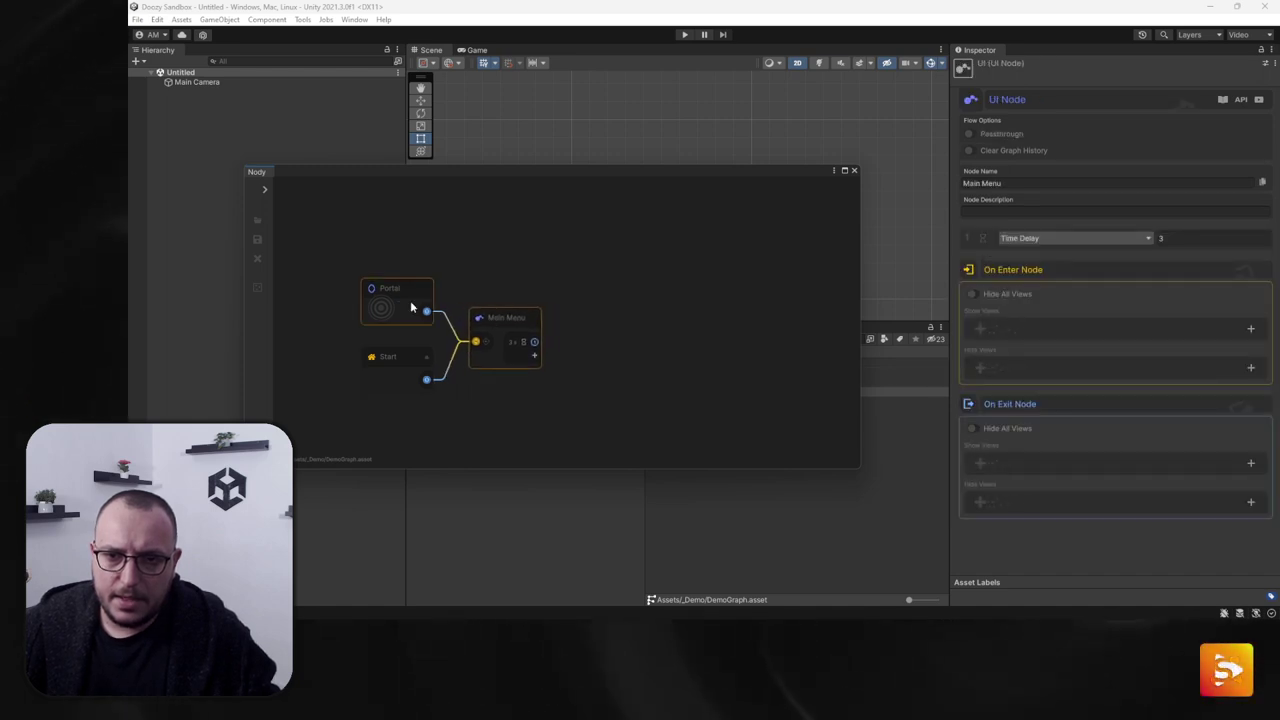
click(1023, 238)
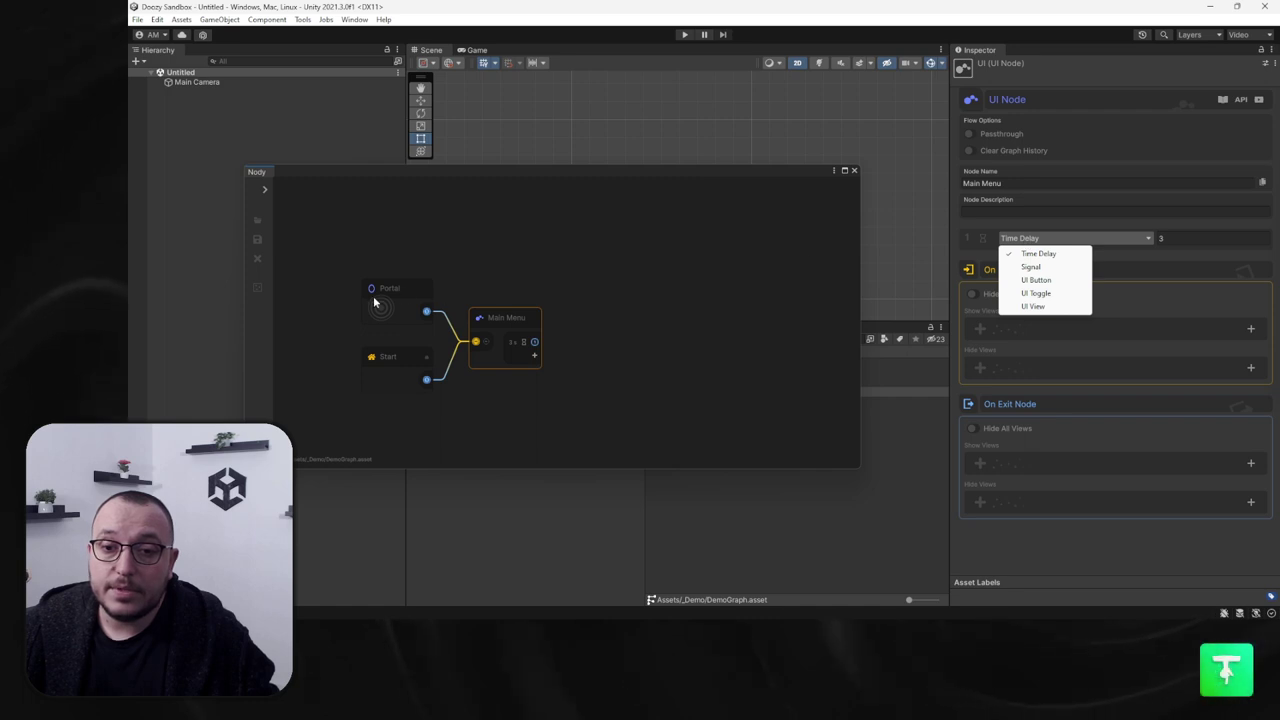
click(388, 294)
Step: Open the Streams Database from the Portal node's signal settings and widen its window
click(420, 292)
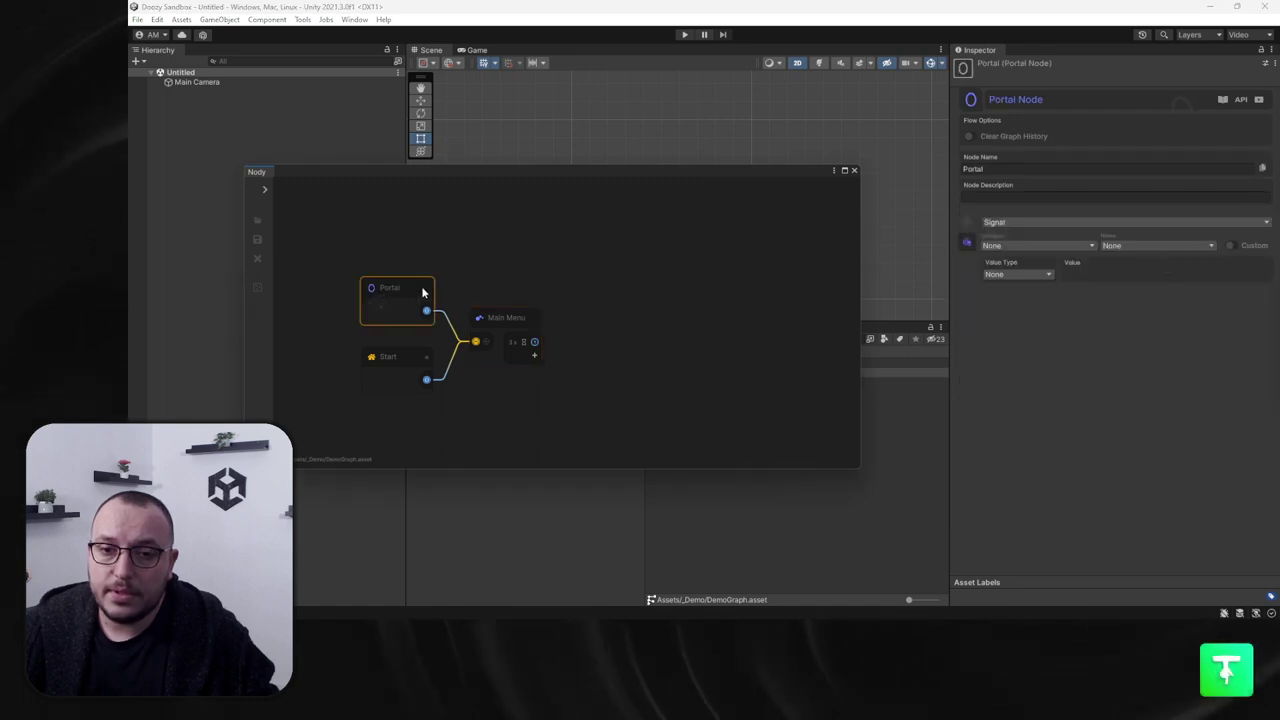
click(1000, 246)
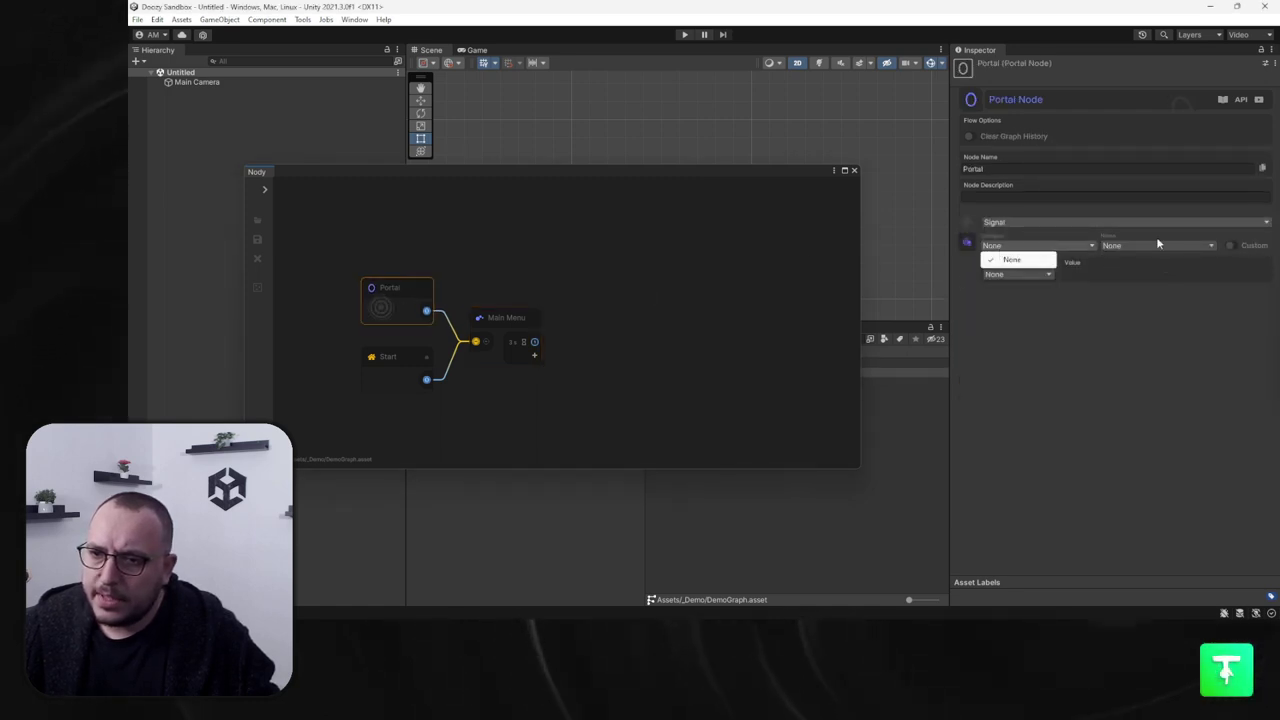
click(967, 242)
drag(1023, 253, 544, 189)
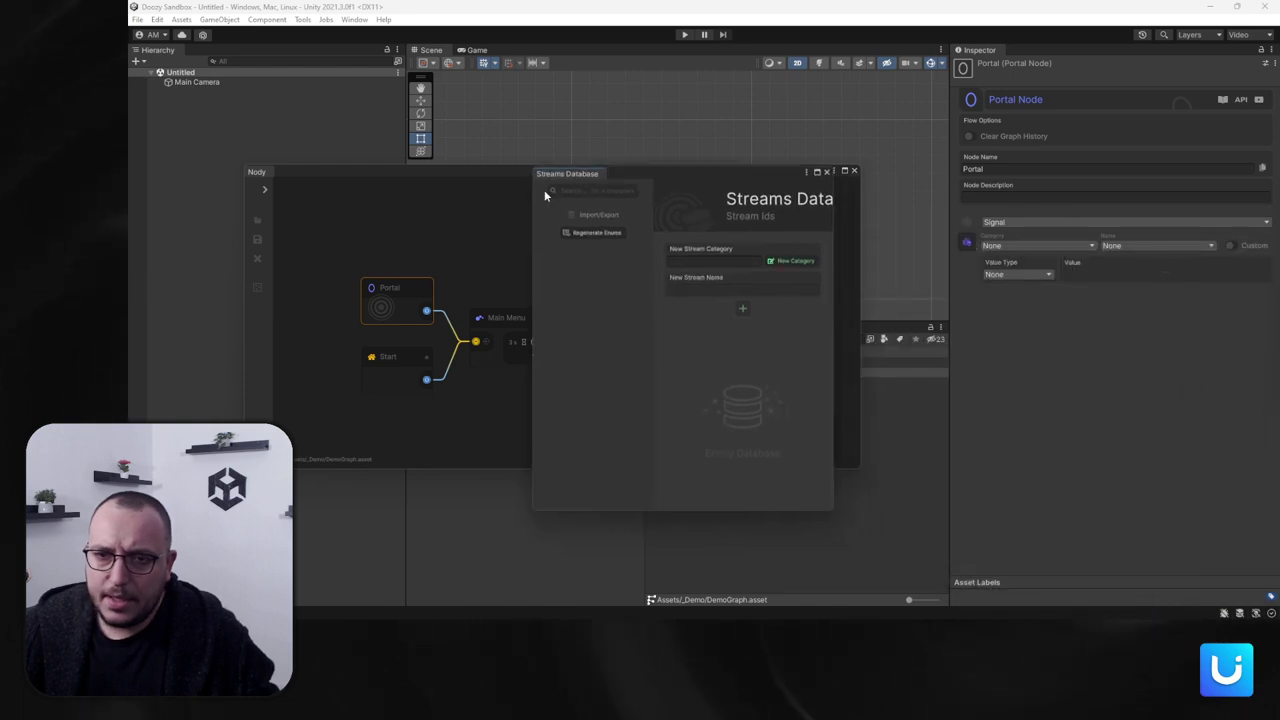
drag(529, 232, 318, 236)
Step: Add a stream named MainMenu under a new category UI, and close the Streams Database
click(515, 260)
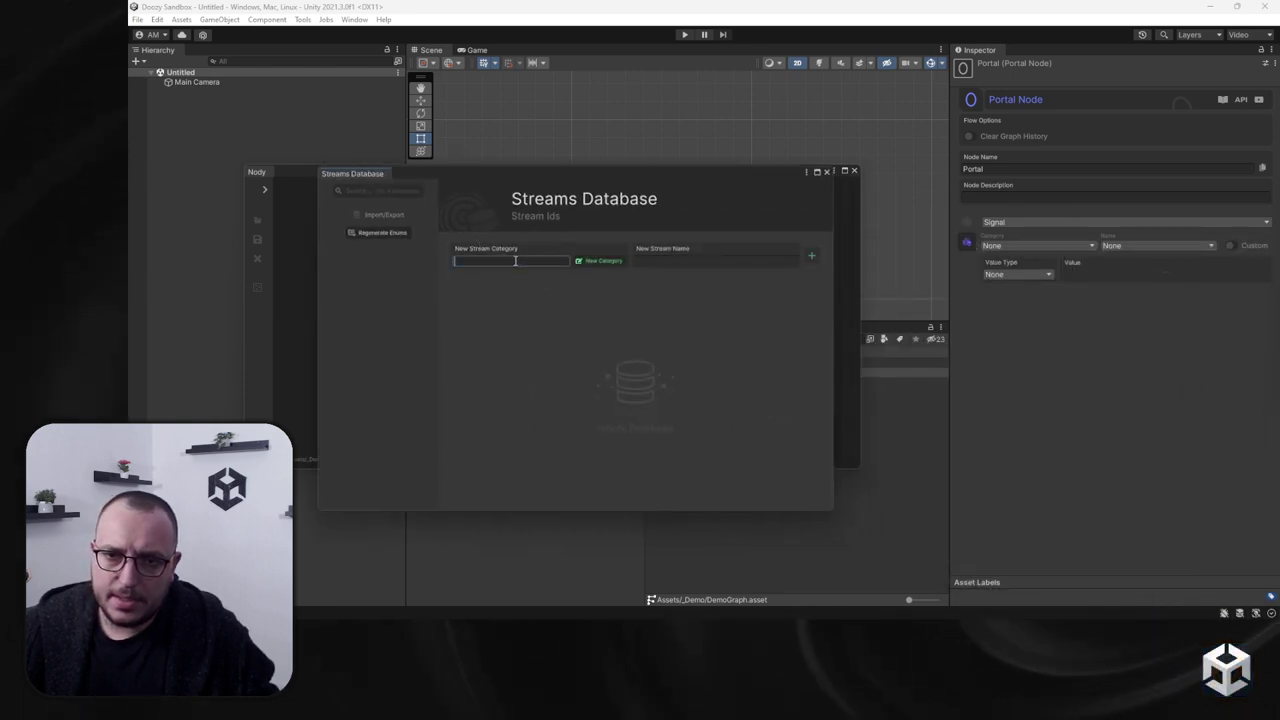
text(UI)
key(Tab)
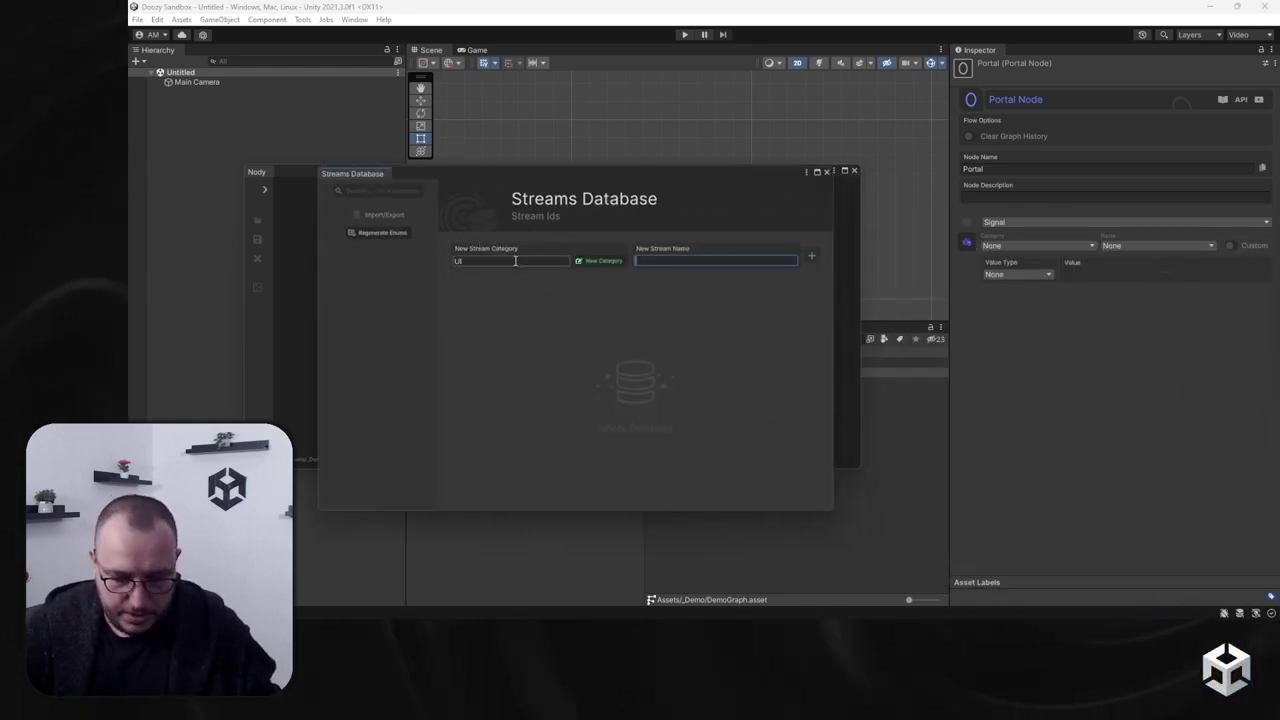
text(MainMe)
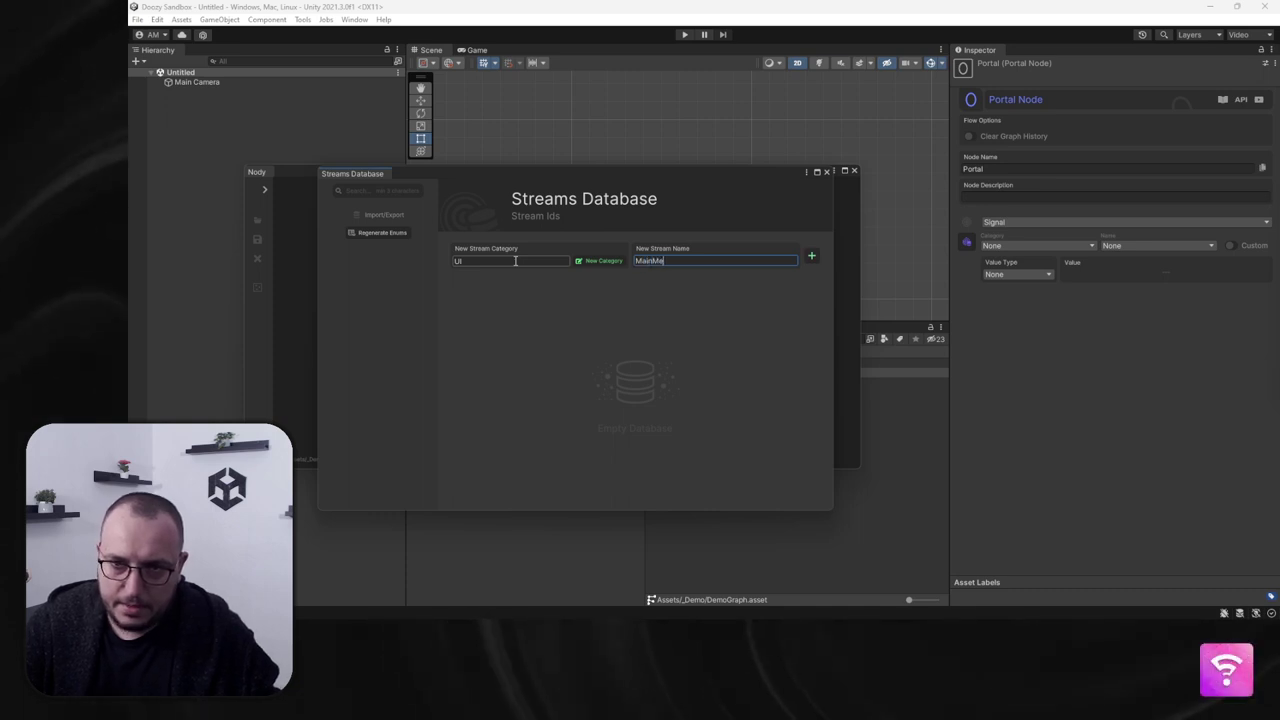
text(nu)
key(Return)
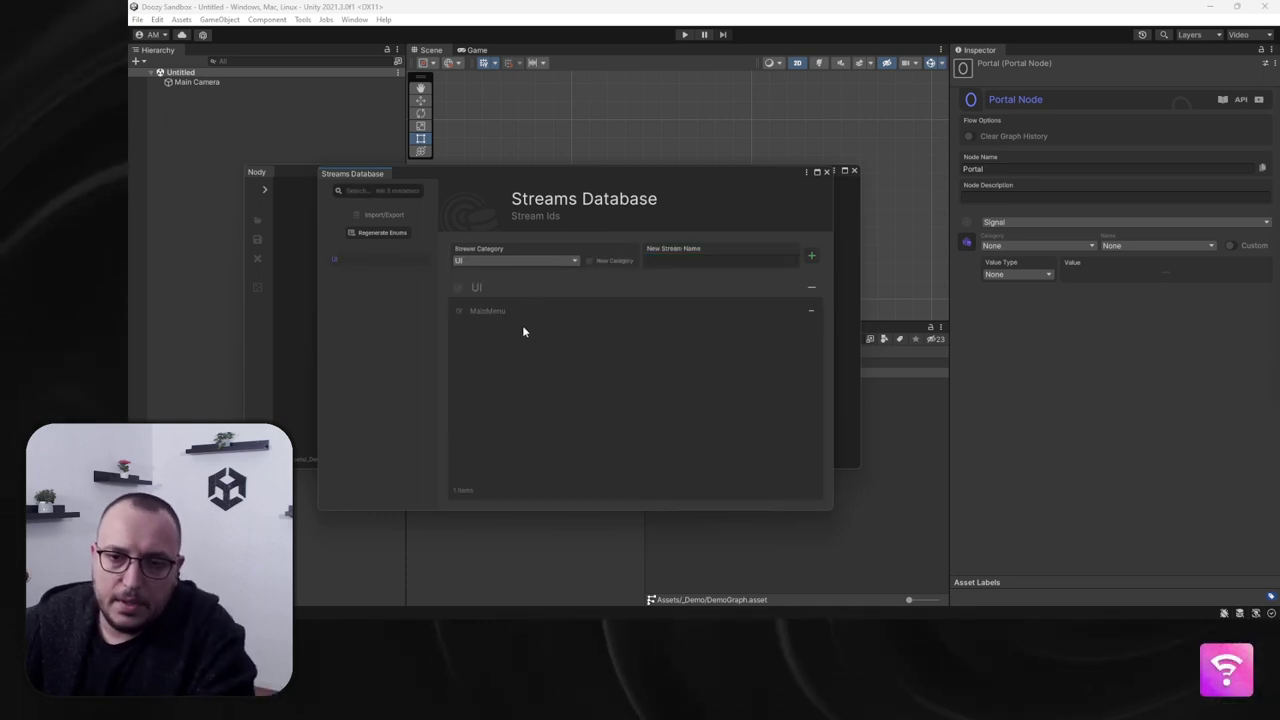
drag(741, 172, 799, 120)
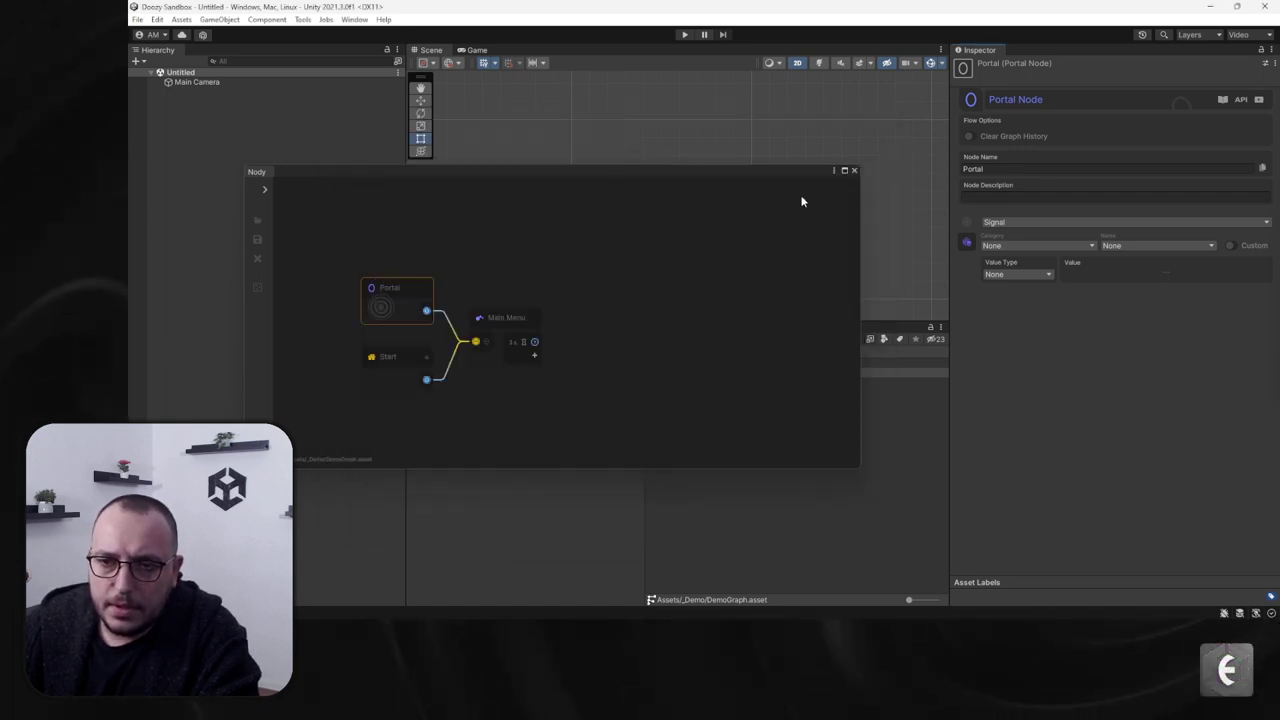
click(884, 121)
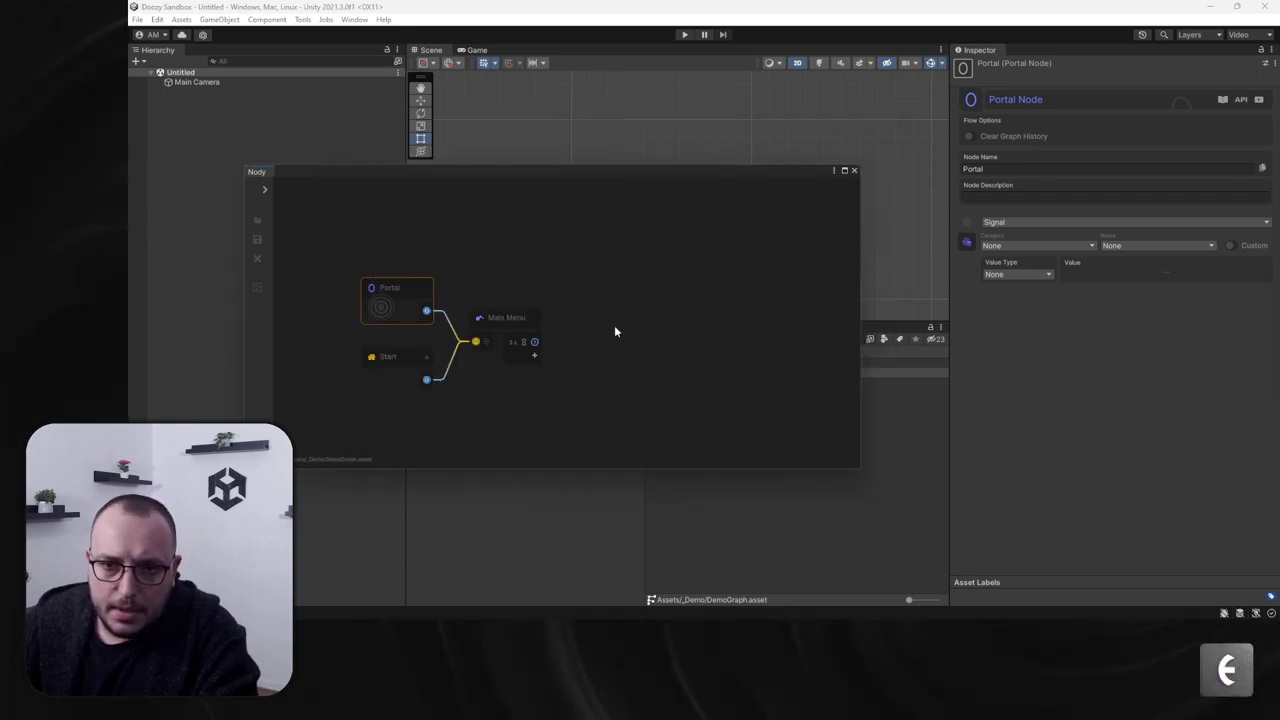
Step: Set the Portal node's signal to category UI with stream MainMenu, and nudge the Main Menu node slightly away
click(1046, 245)
click(1001, 245)
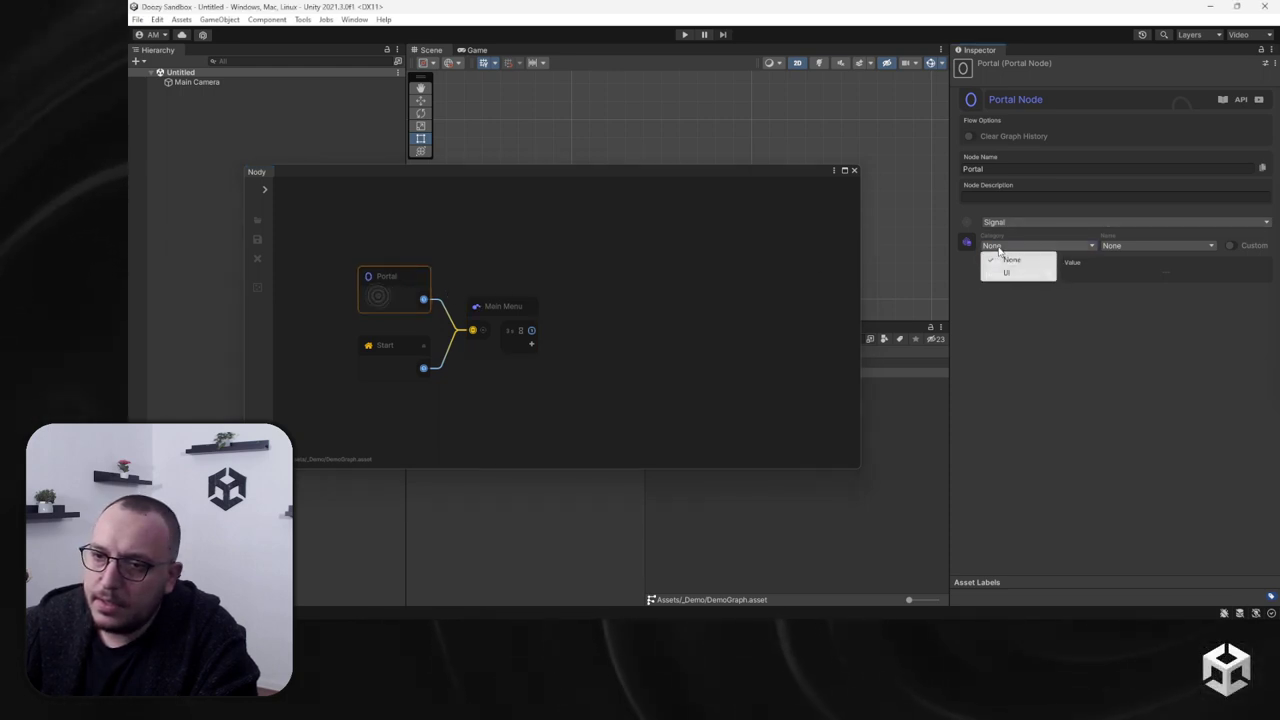
click(1000, 271)
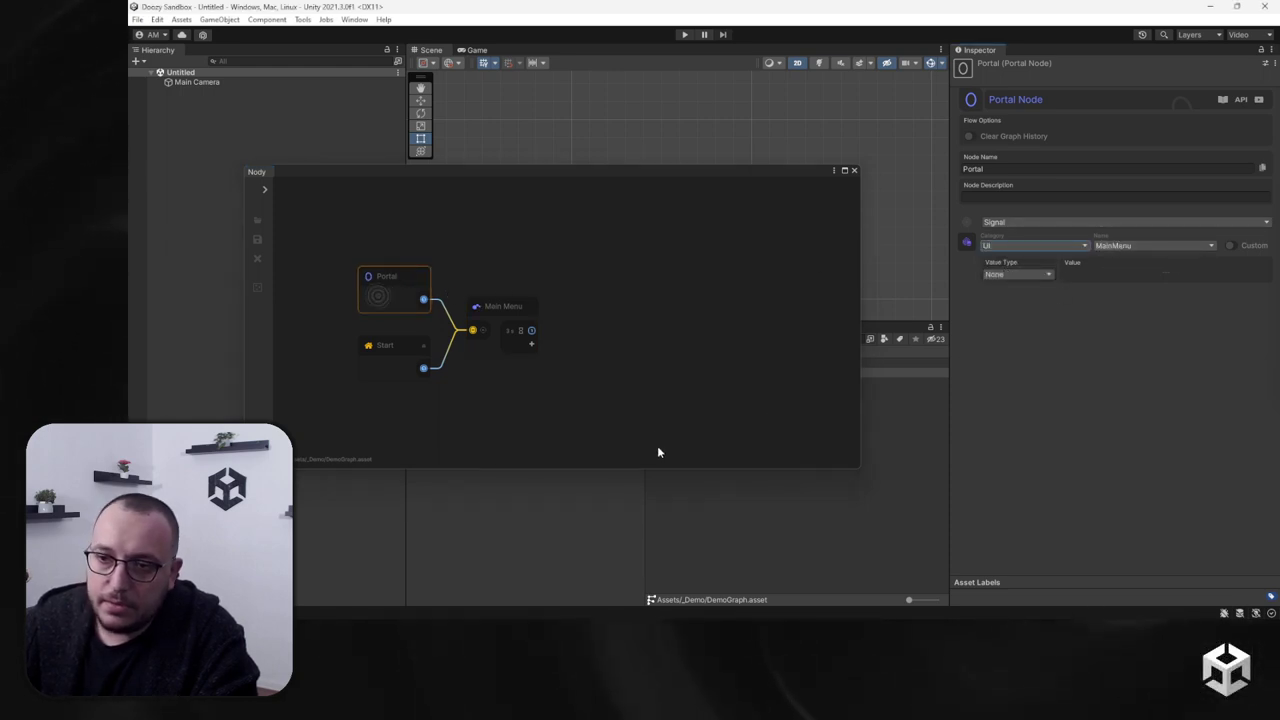
drag(505, 316, 519, 322)
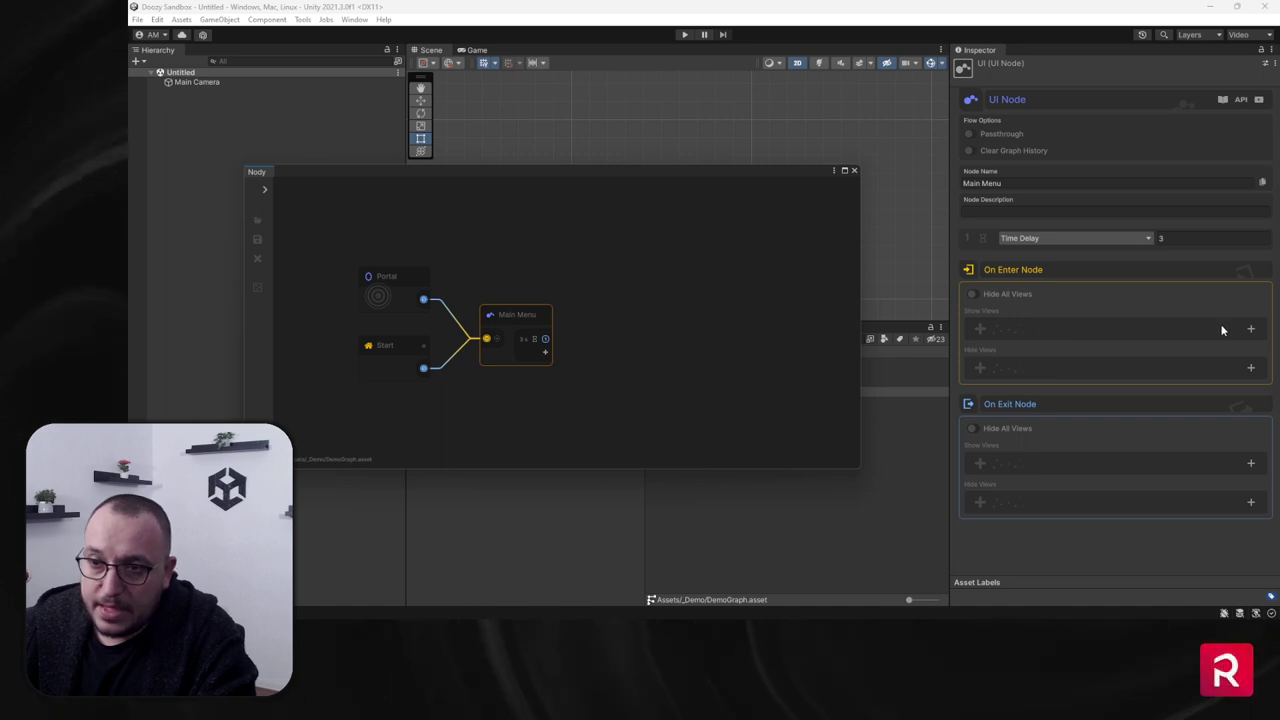
Step: Add a non-custom show-view entry to the Main Menu node's On Enter settings, and open the Views Database
click(1251, 330)
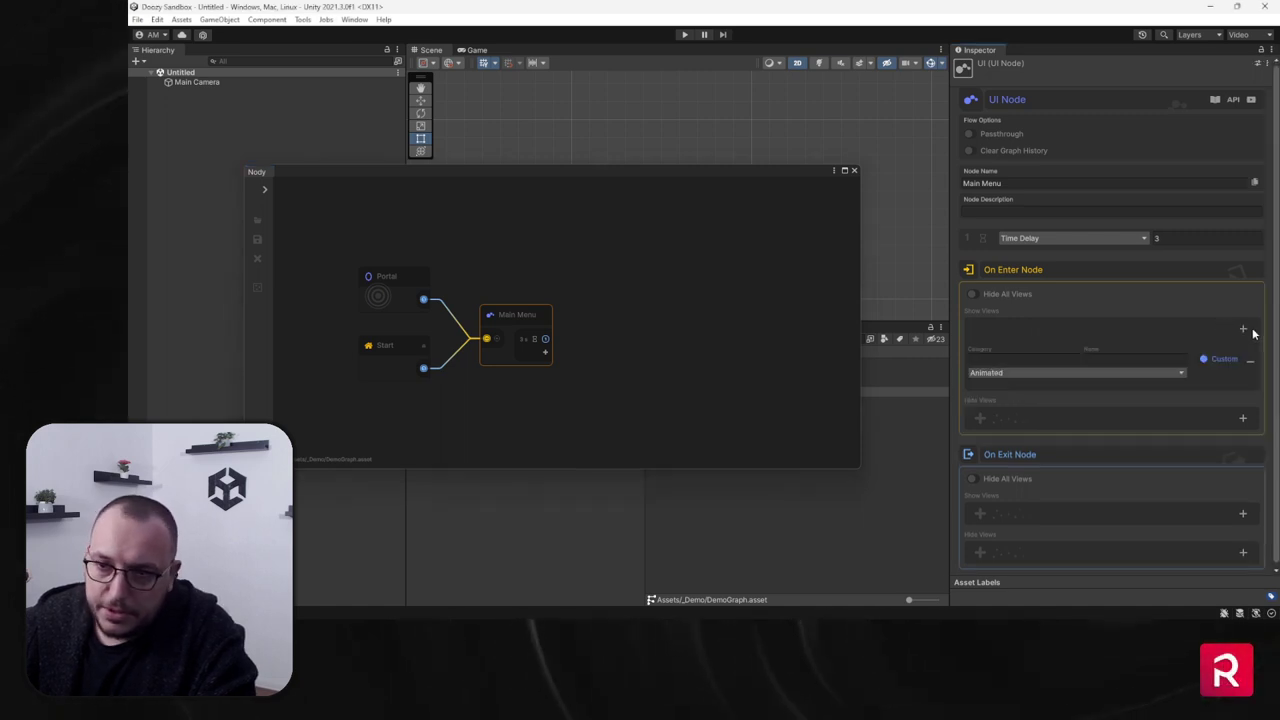
click(1203, 358)
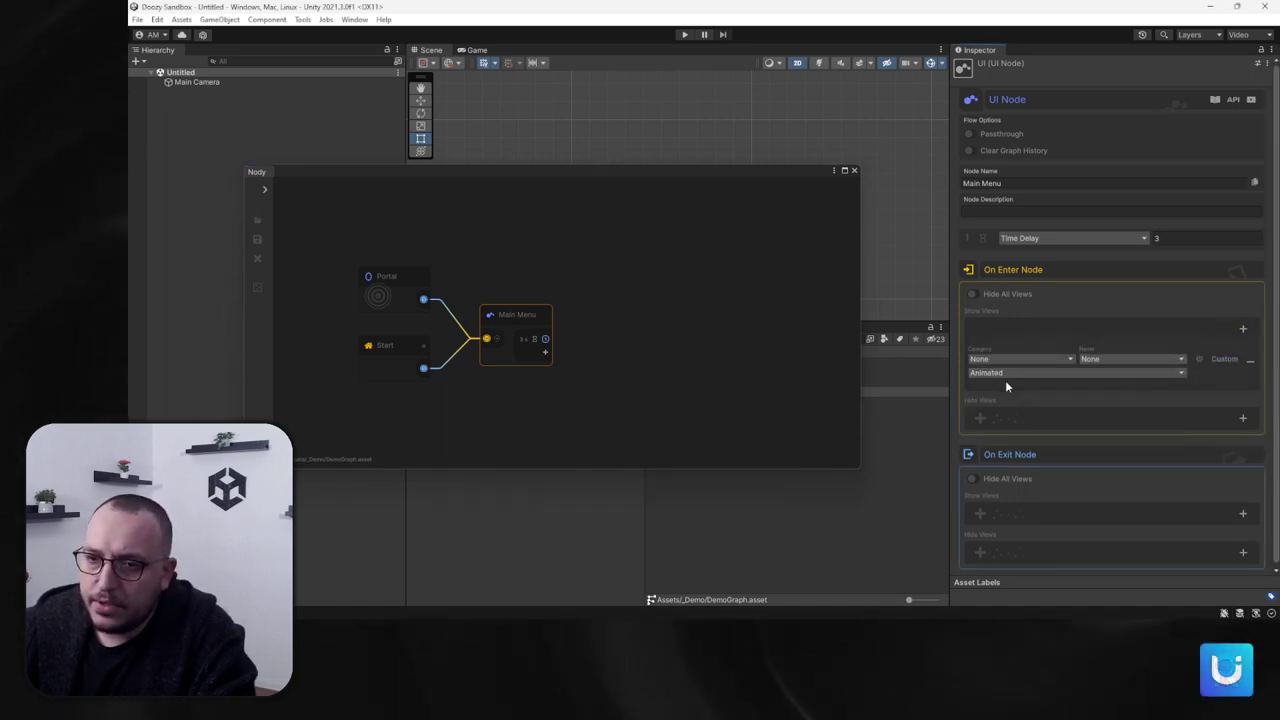
click(302, 19)
mouse_move(323, 33)
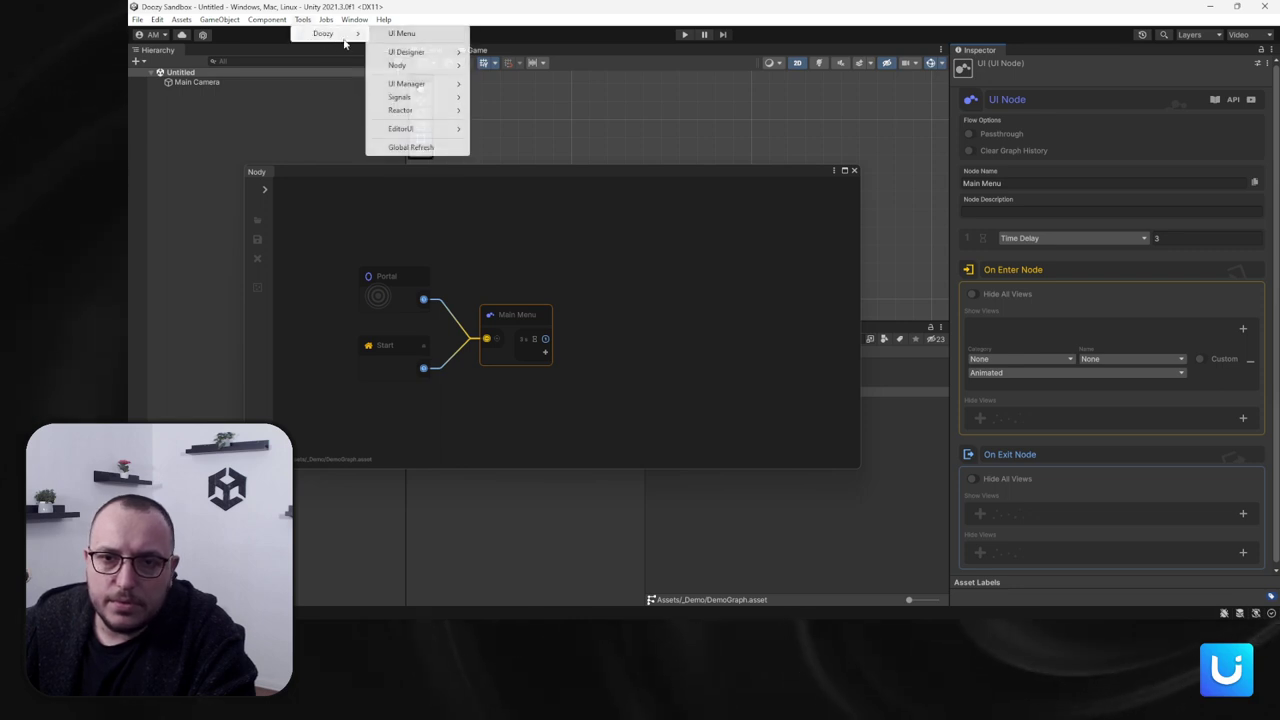
mouse_move(419, 85)
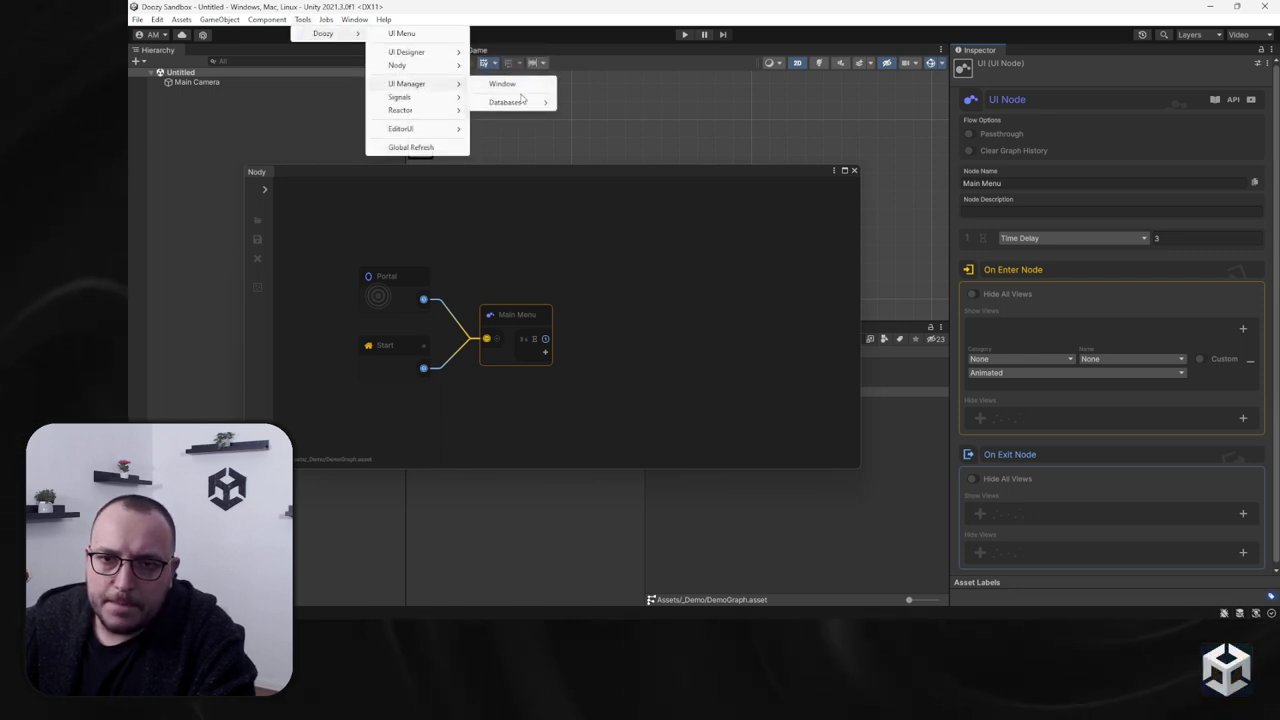
mouse_move(510, 102)
click(601, 142)
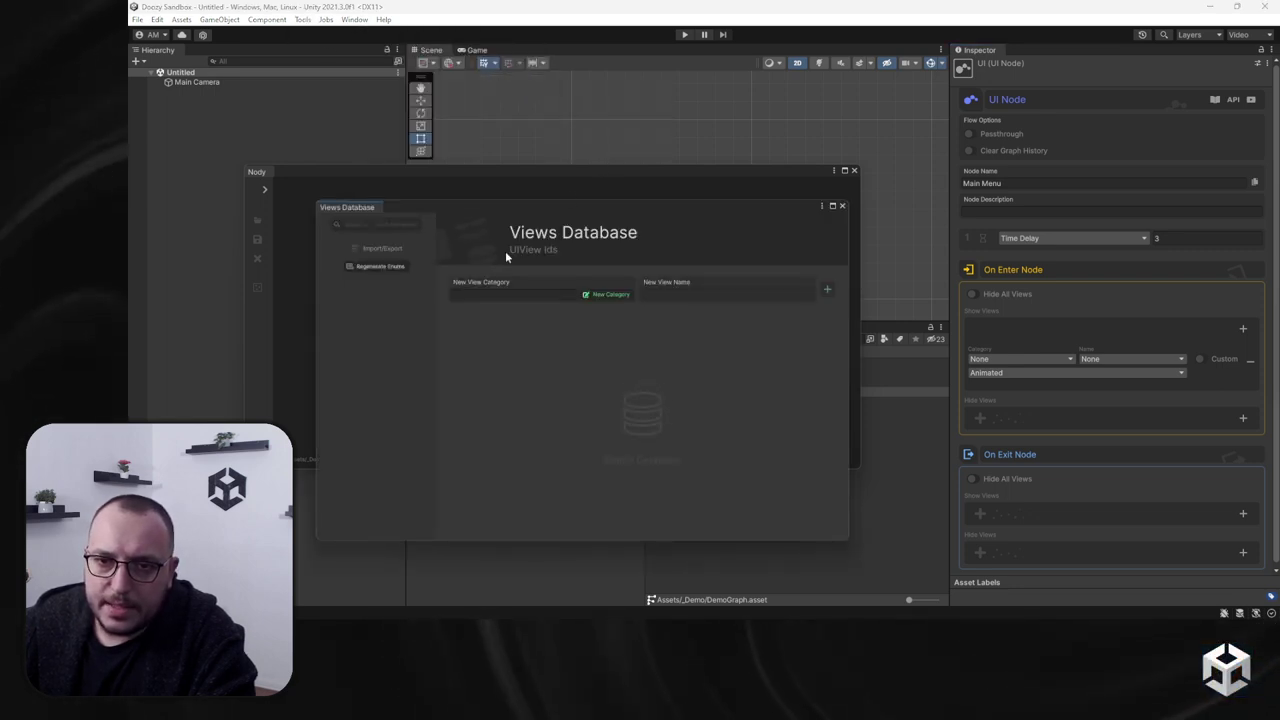
Step: Add a view named MainMenu under a new category Demo in the Views Database
text(Demo)
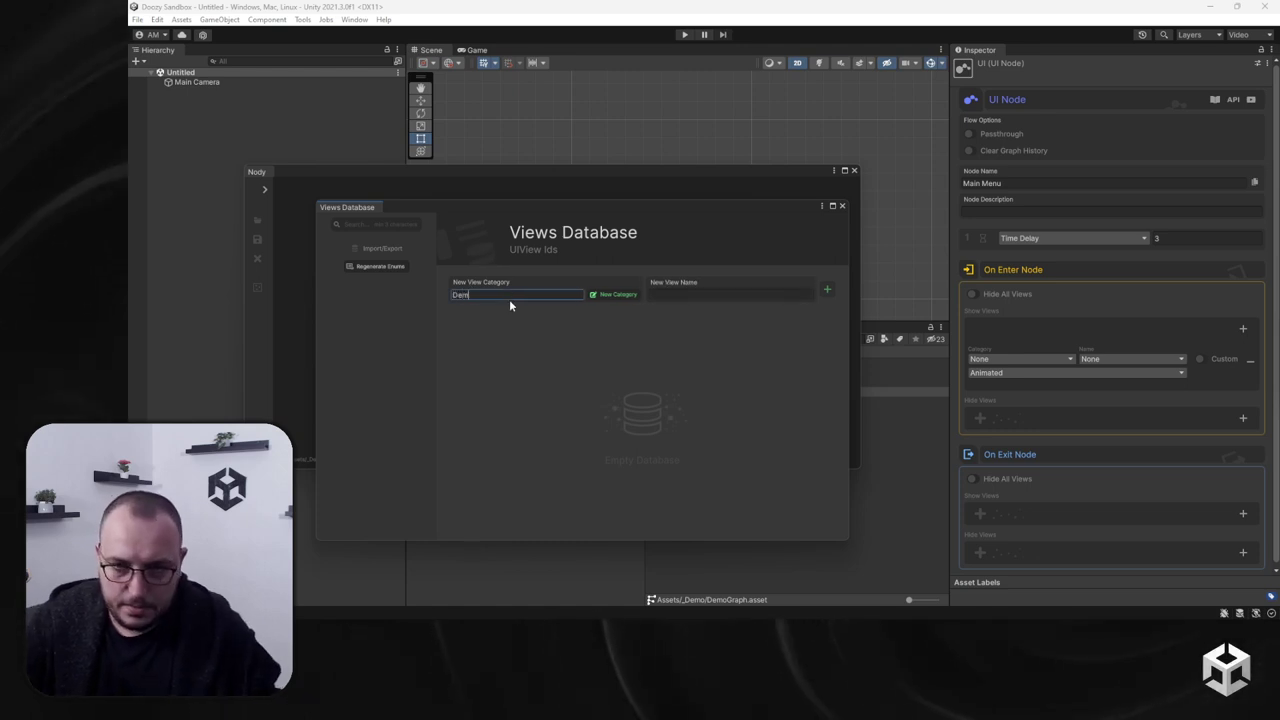
key(Tab)
text(M)
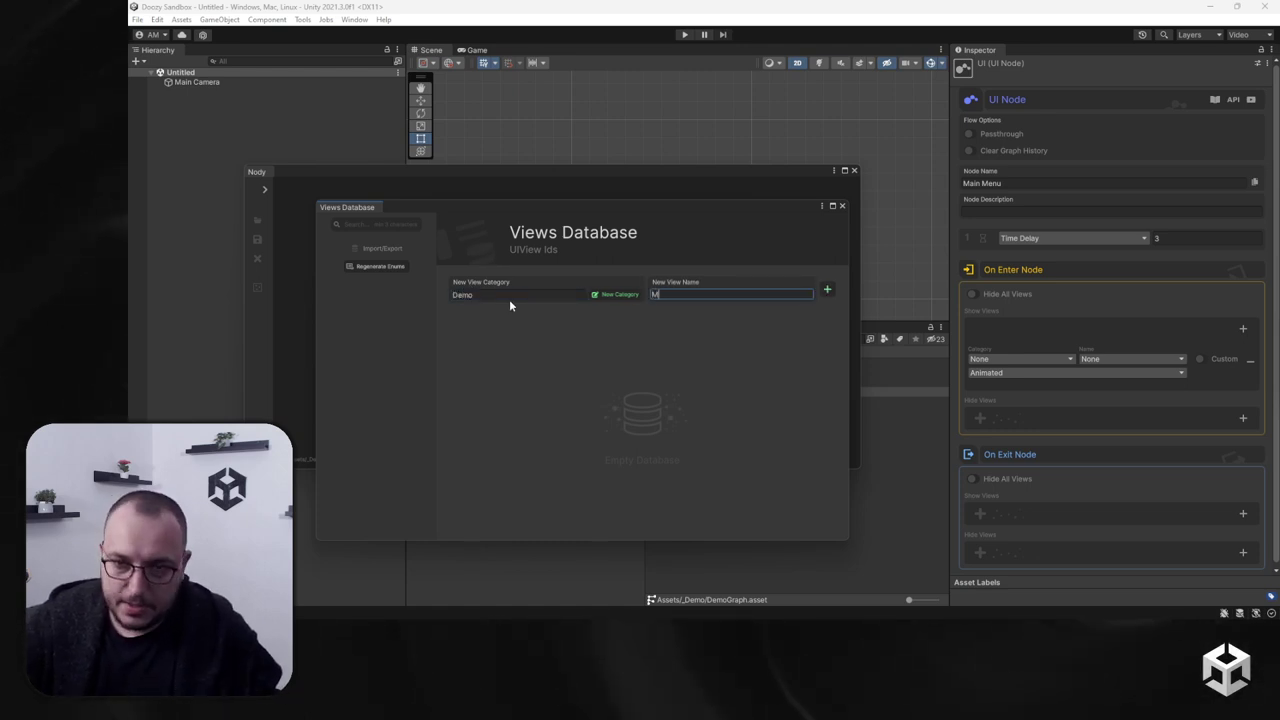
text(ainMenu)
key(Return)
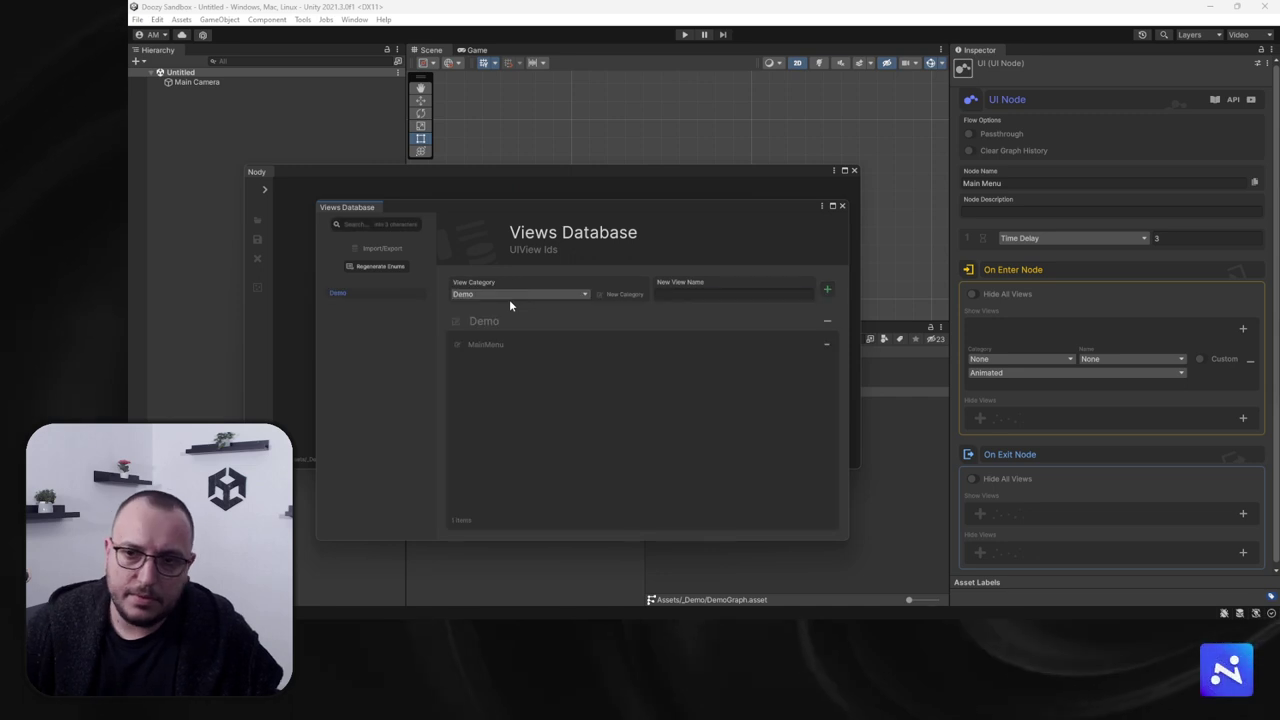
Step: Add views named Settings and UserProfile to the Demo category, and close the Views Database
click(700, 293)
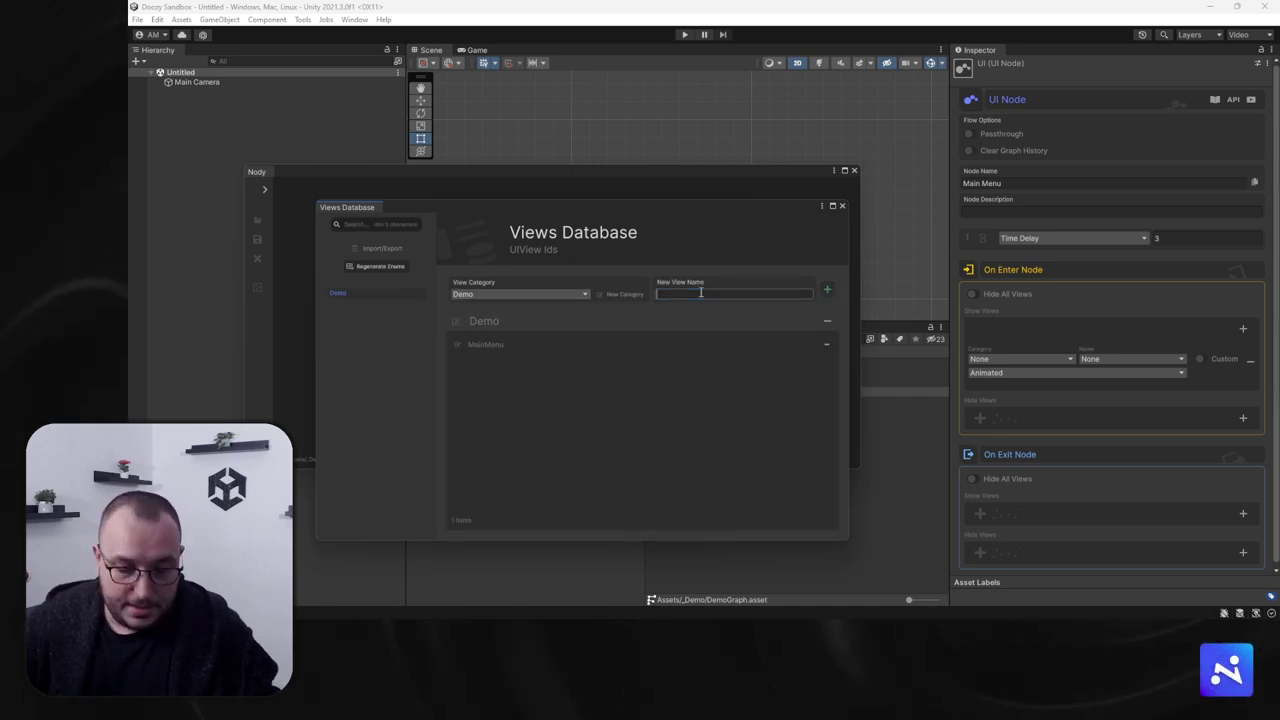
text(Settings)
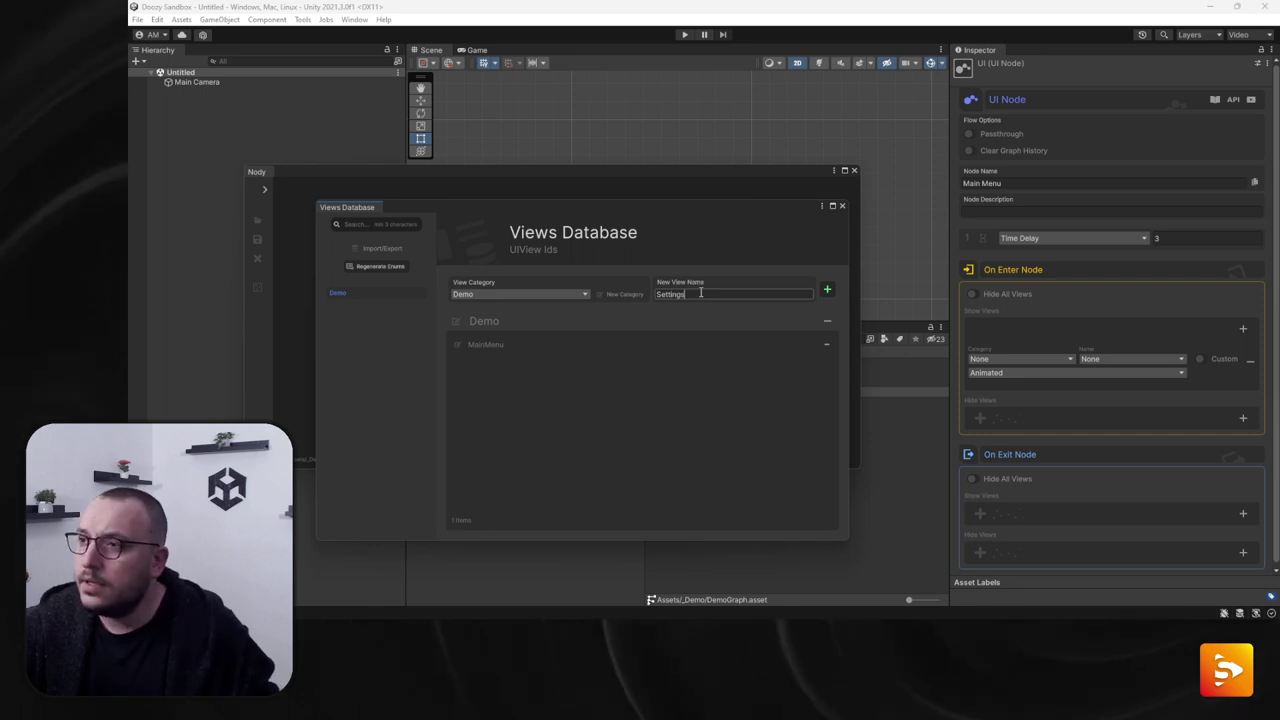
key(Return)
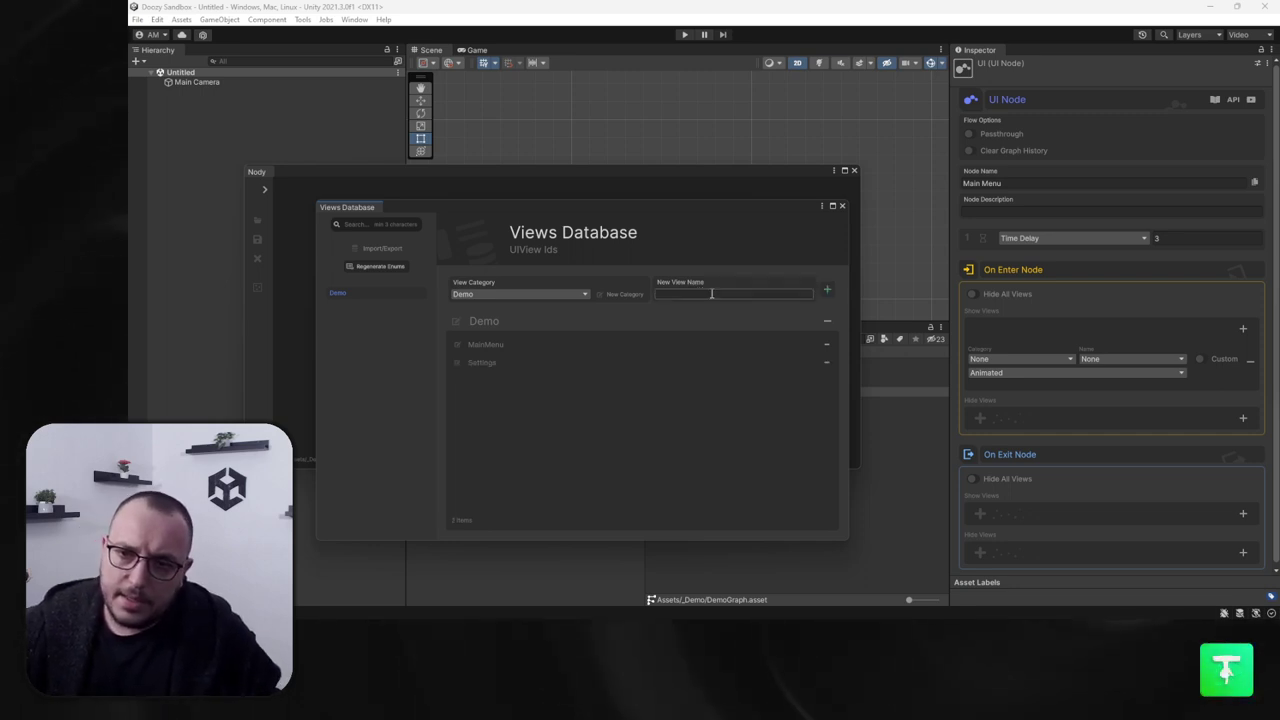
text(UserPr)
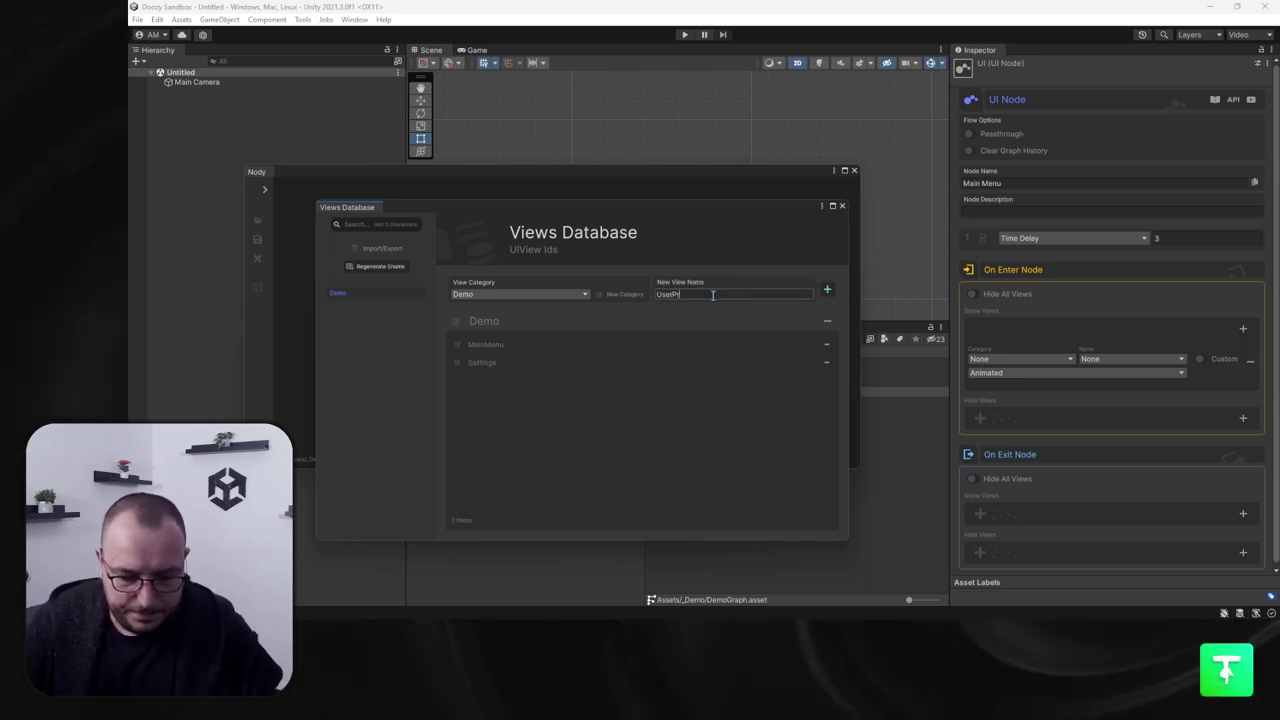
text(ofile)
key(Return)
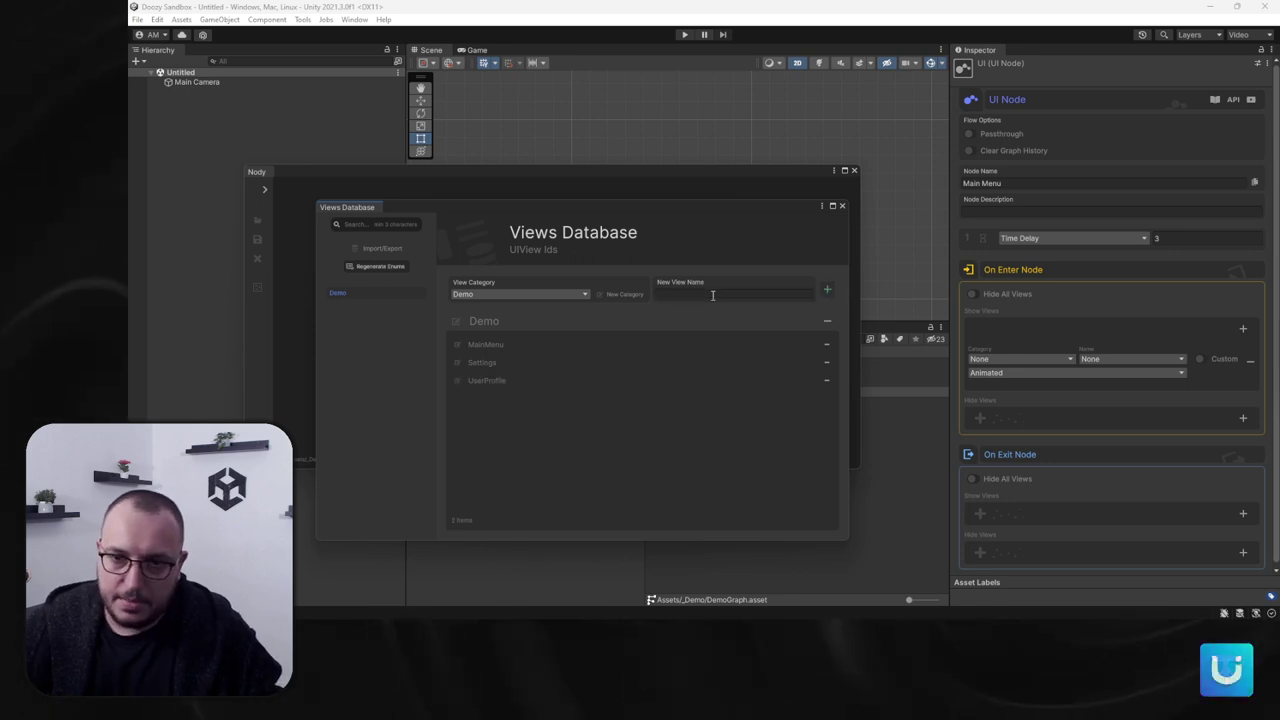
click(842, 205)
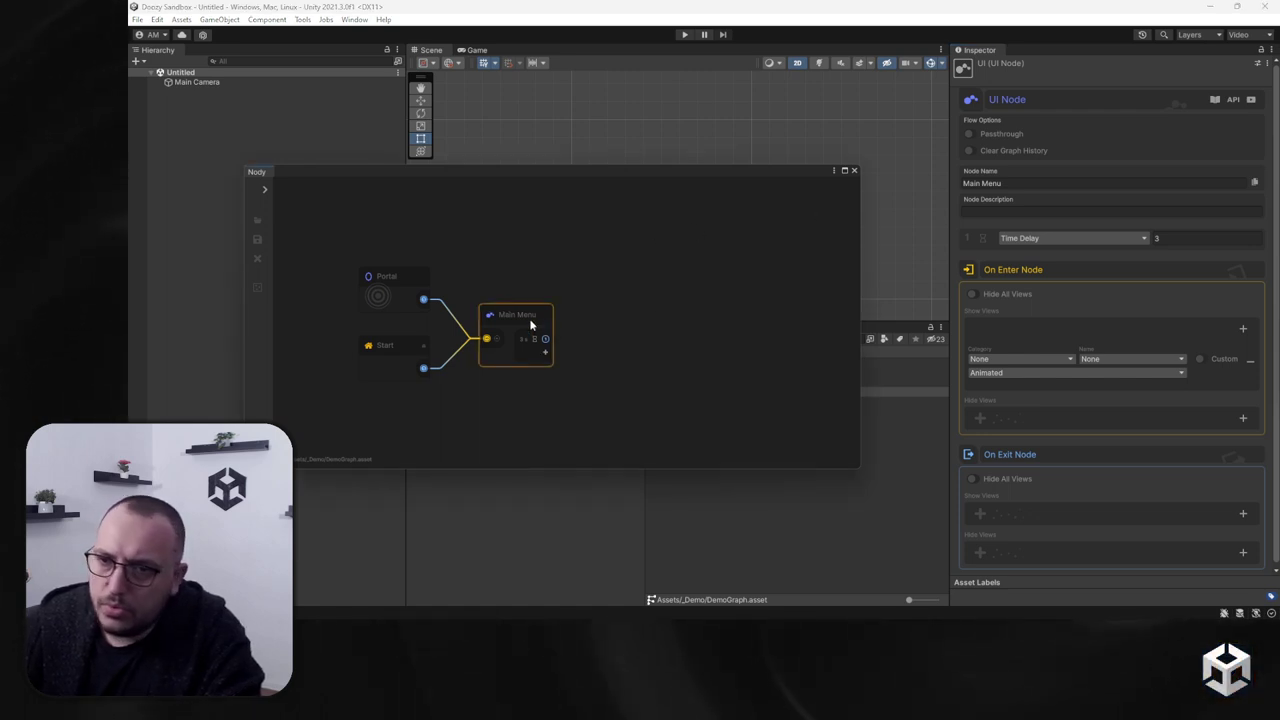
Step: Set the Main Menu node's output trigger to UI Button and open the Buttons Database from it
click(1100, 238)
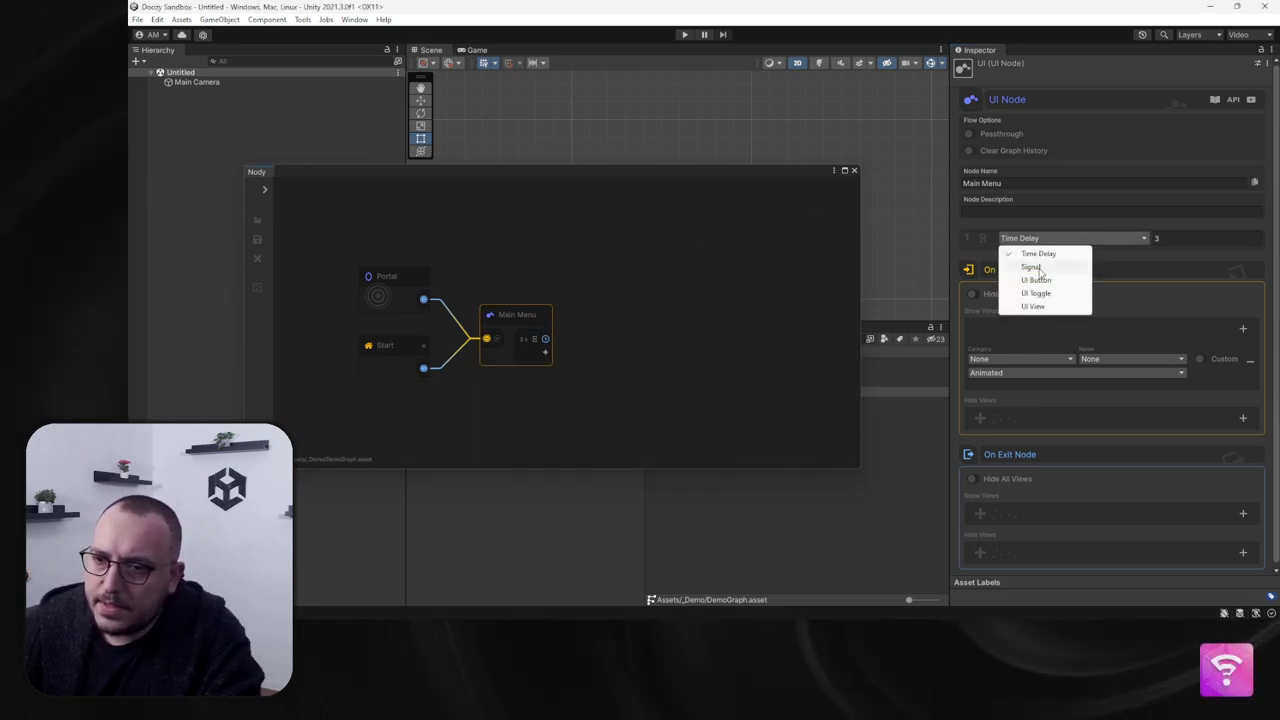
click(1038, 278)
click(984, 259)
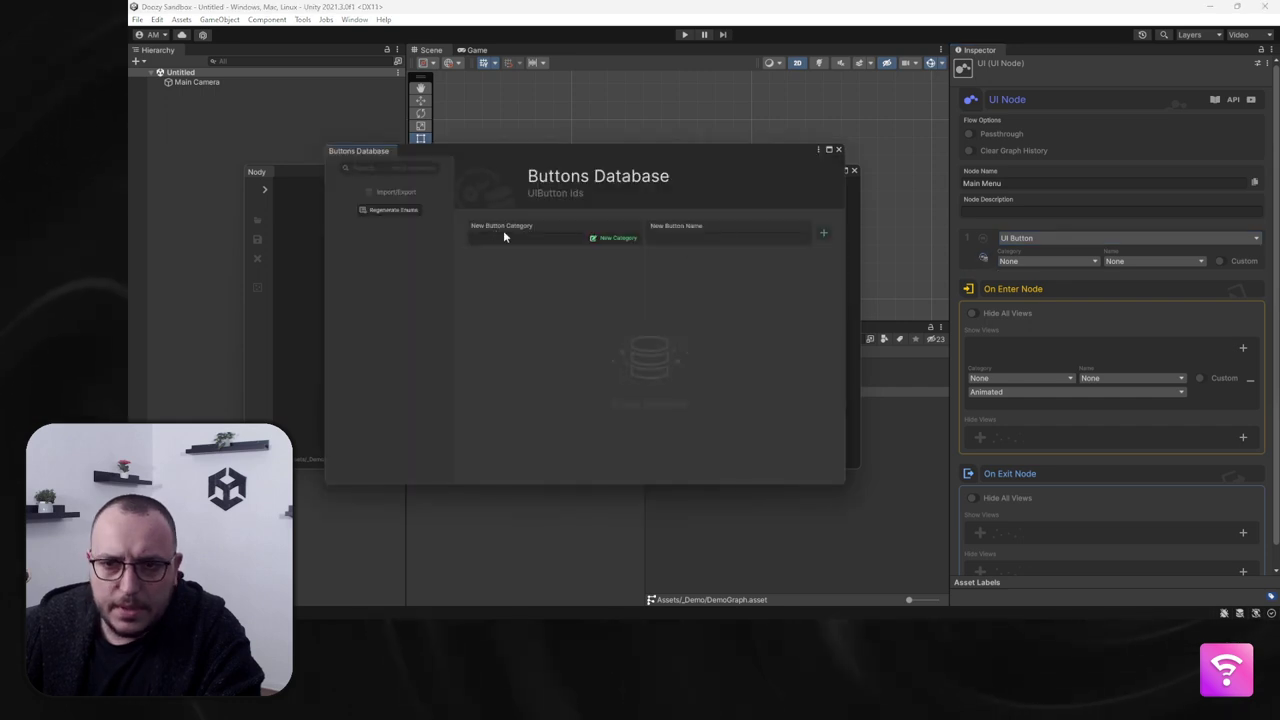
Step: Add a button named Settings under a new category Demo in the Buttons Database
click(506, 237)
key(Tab)
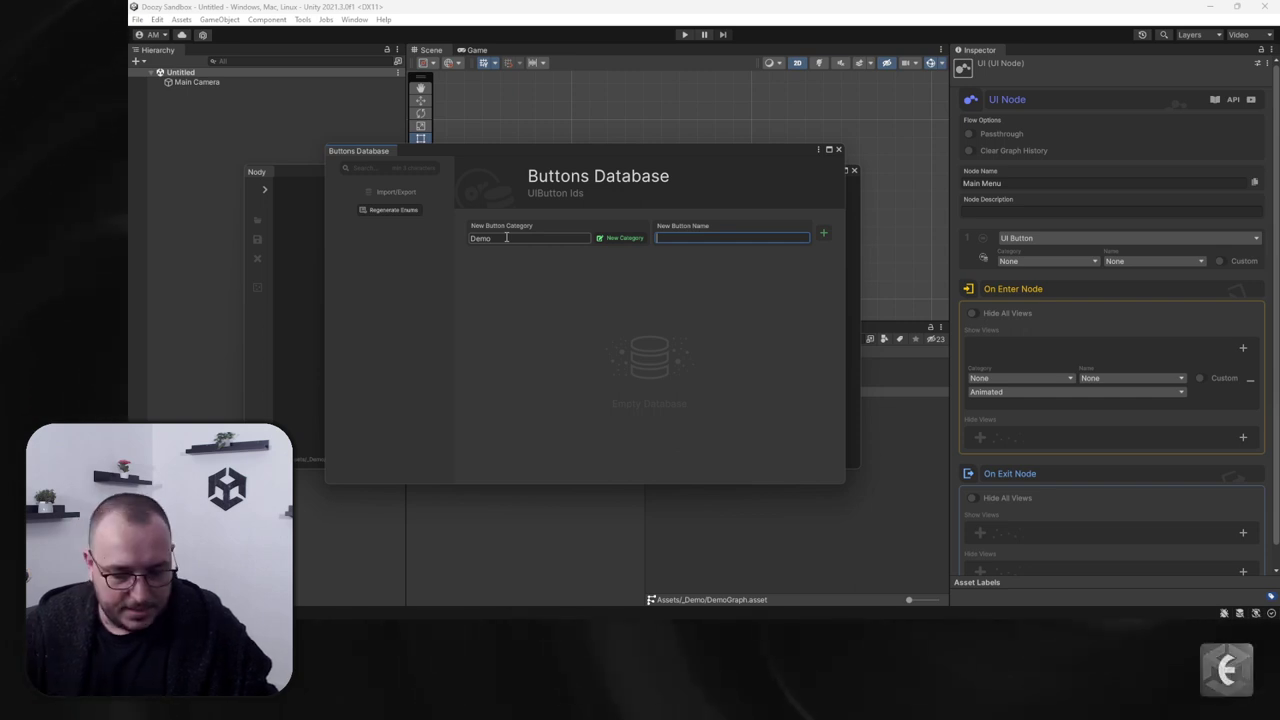
text(Settings)
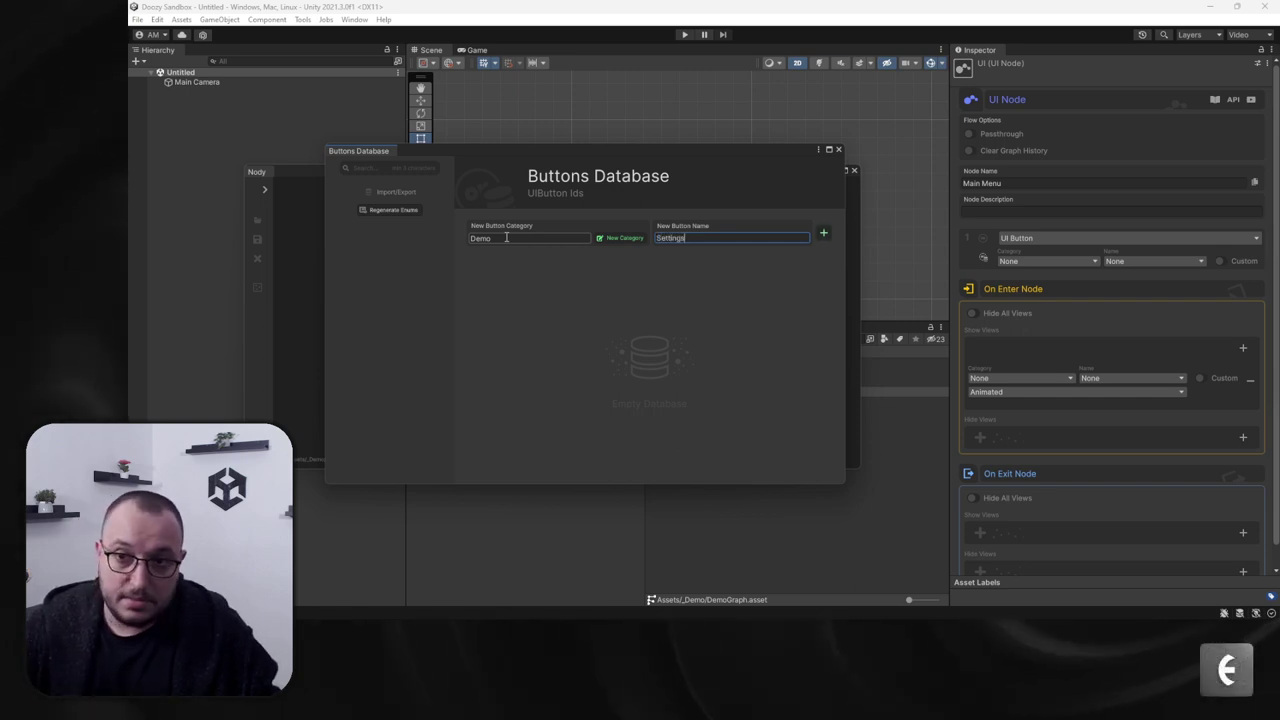
key(Return)
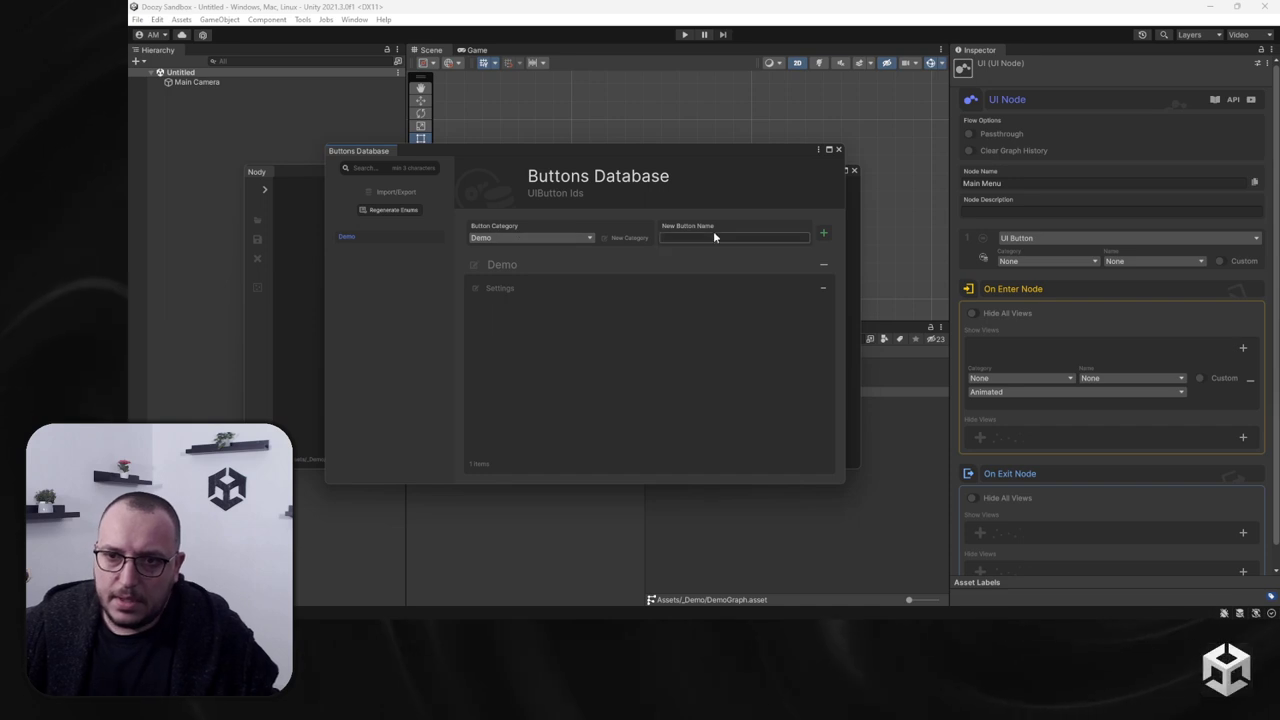
Step: Add buttons named UserProfile and MainMenu to the Demo category, and close the Buttons Database
text(UserProfile)
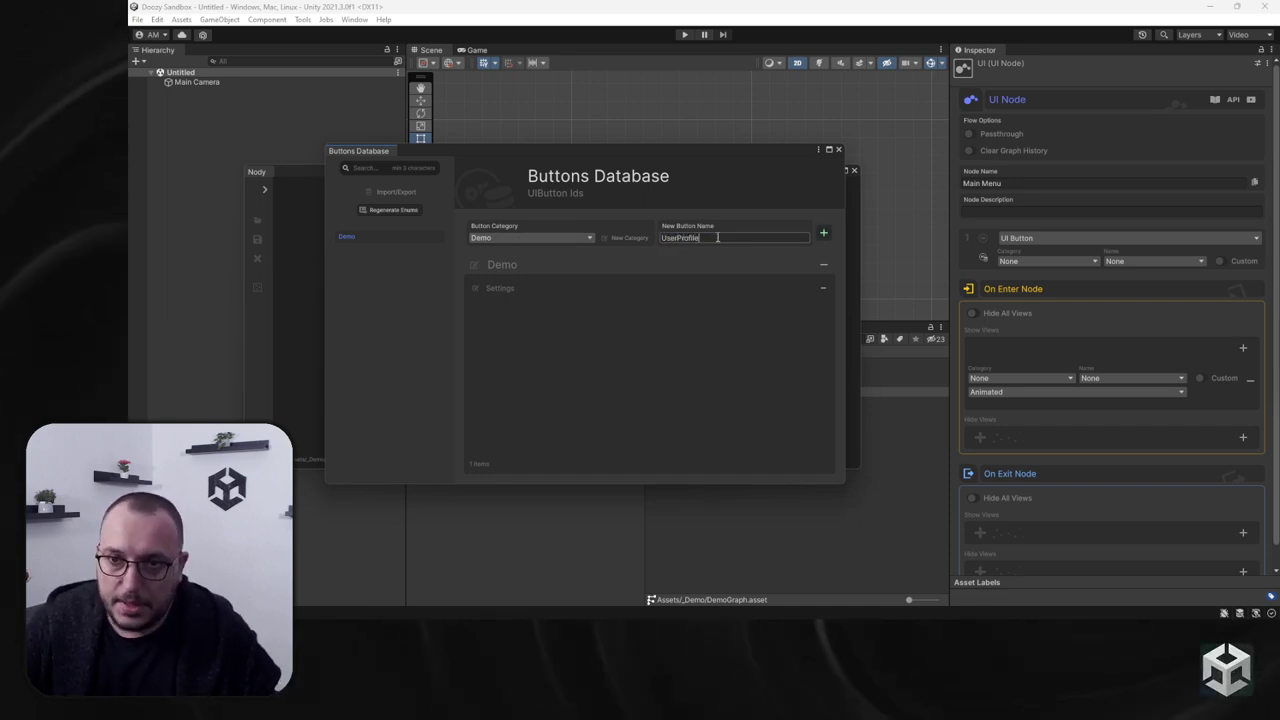
key(Return)
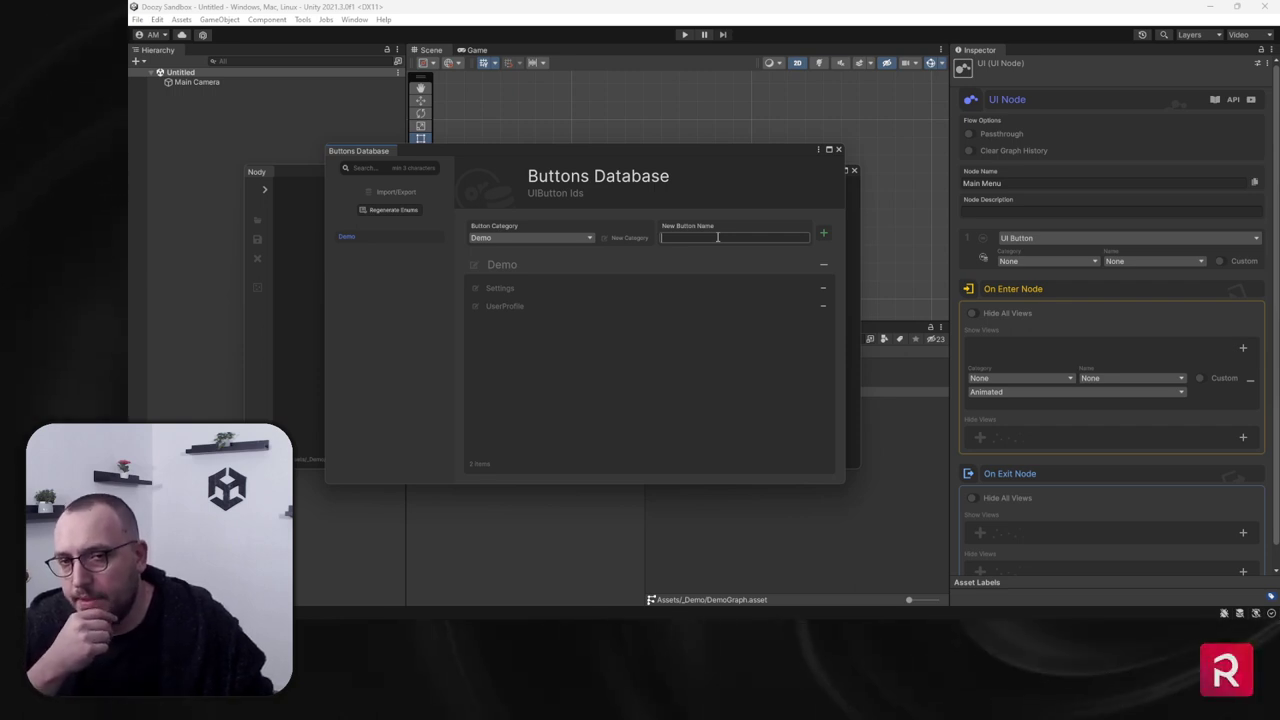
text(Main)
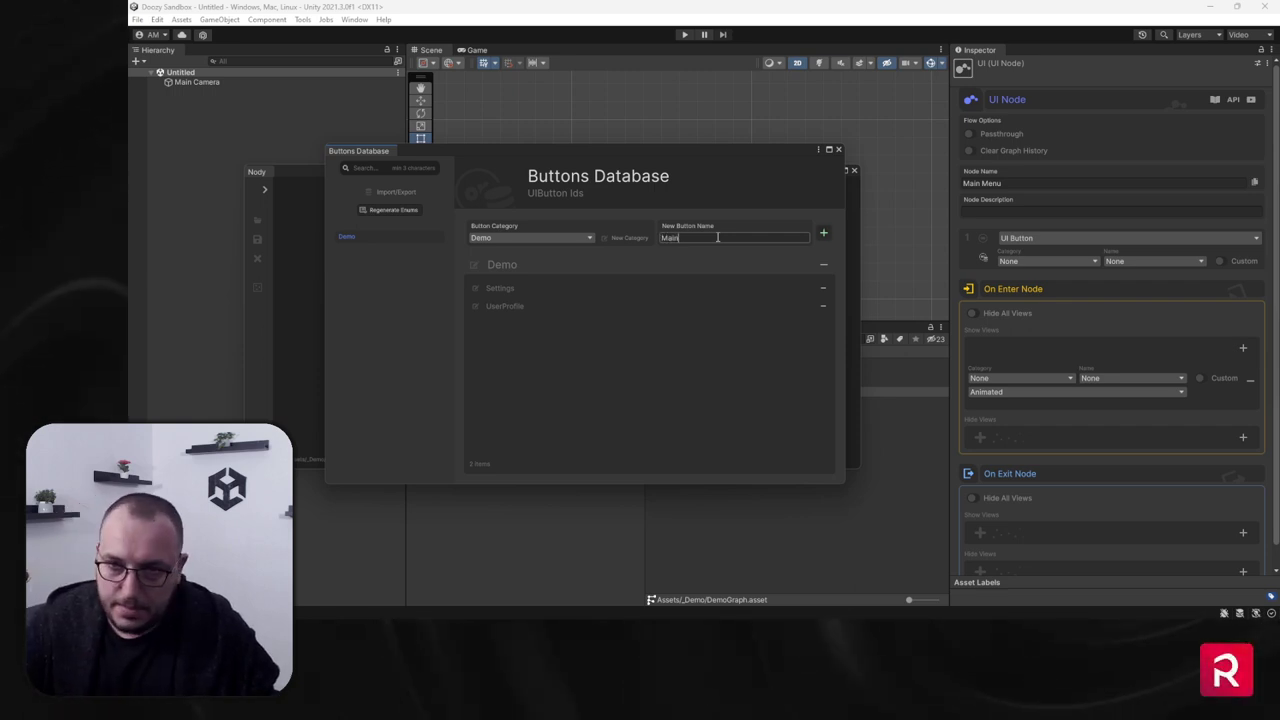
text(Menu)
key(Return)
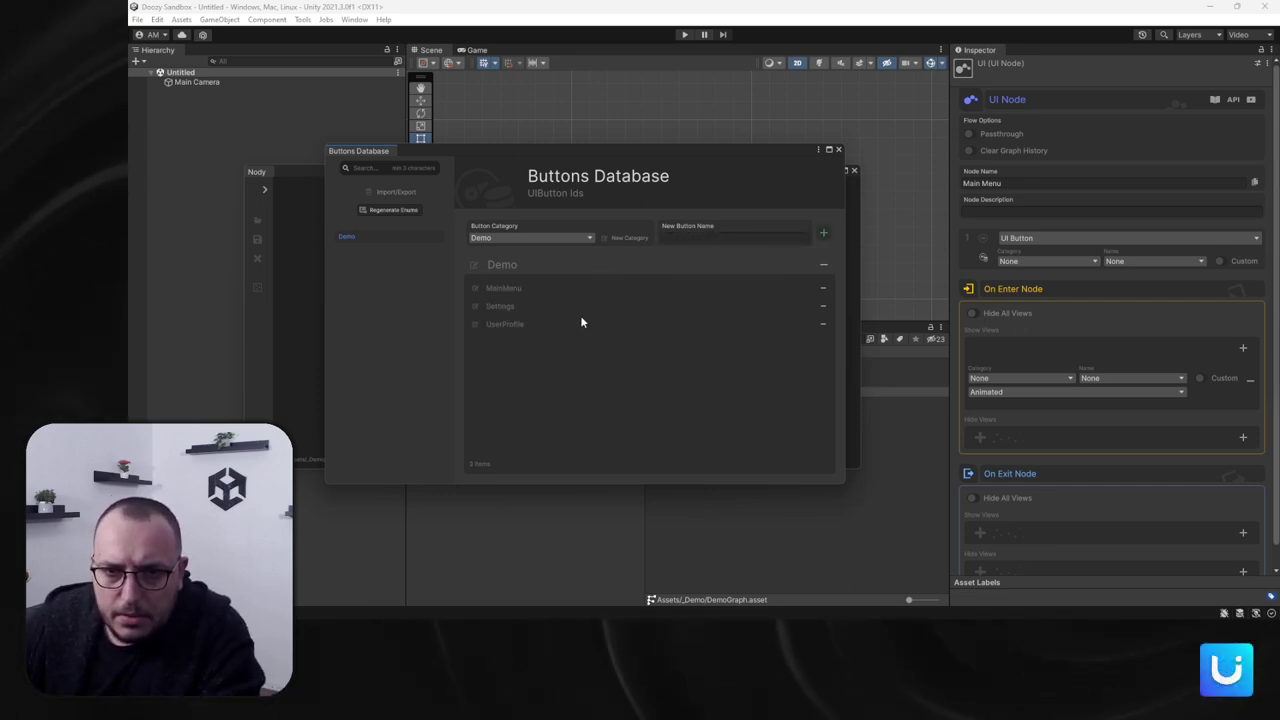
click(839, 150)
Step: Set the Main Menu node's output button to category Demo with name Settings
scroll(569, 357, up, 3)
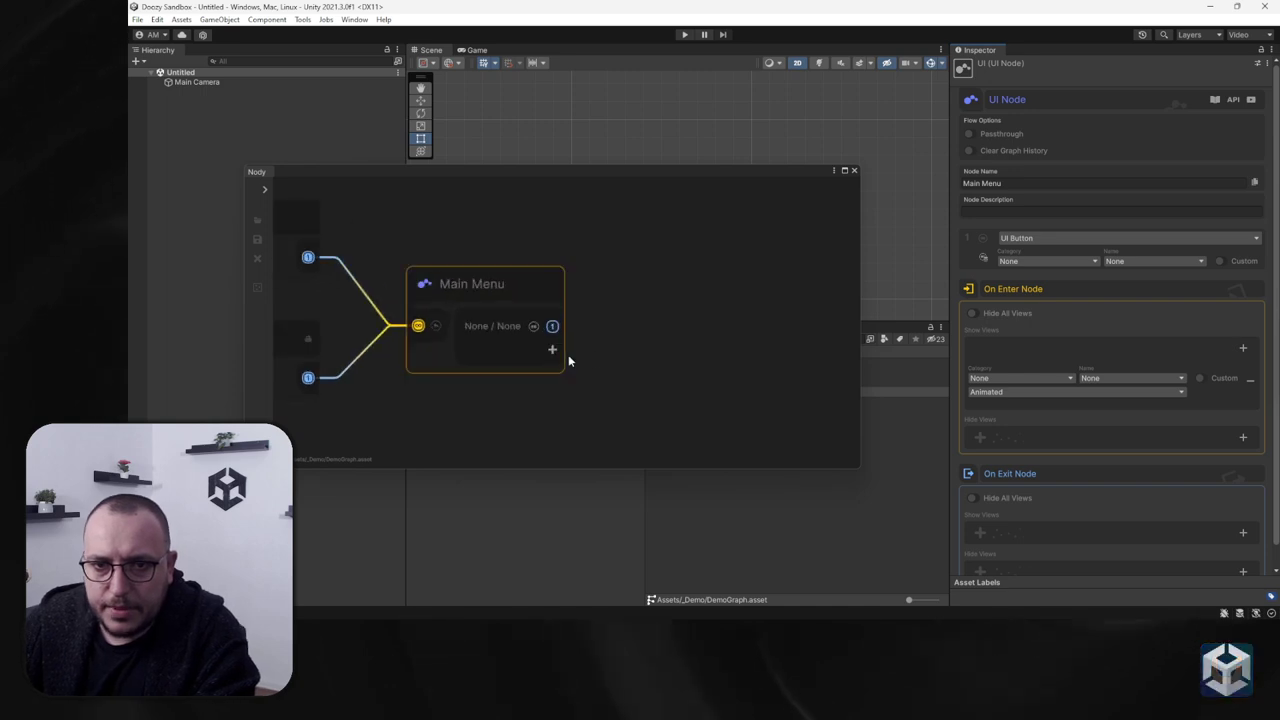
scroll(571, 347, down, 3)
drag(553, 305, 561, 300)
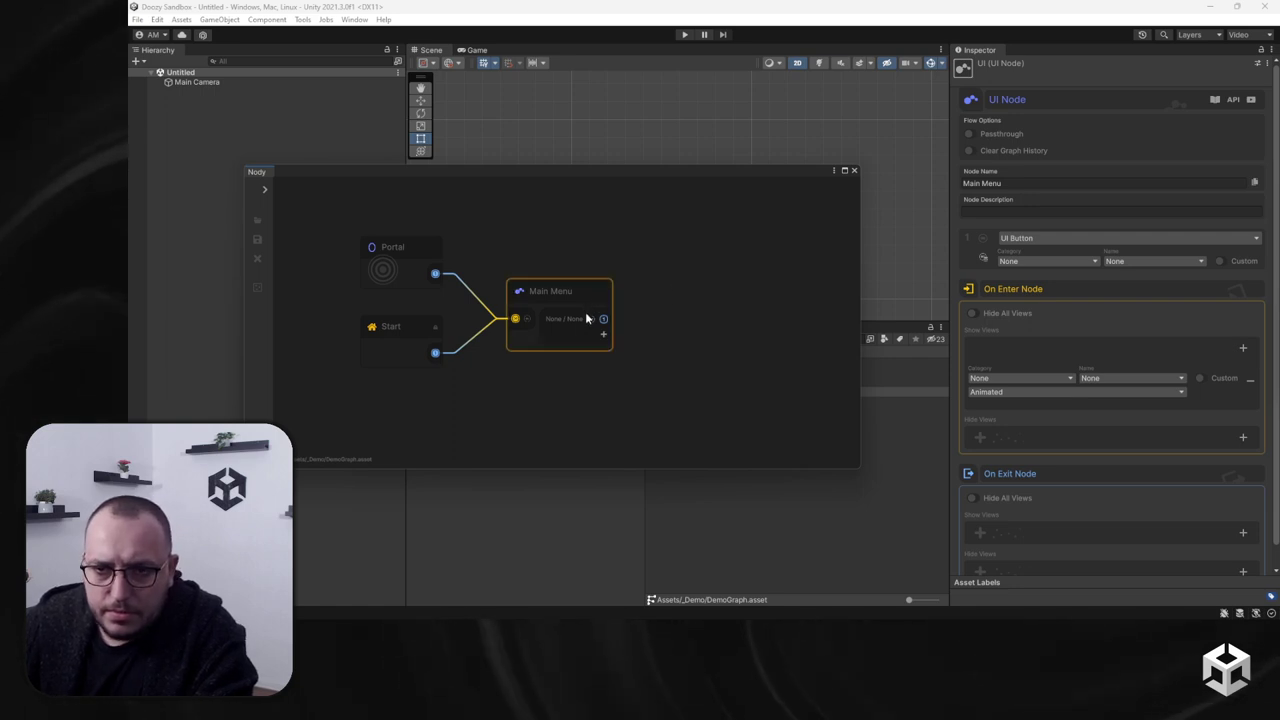
click(1048, 261)
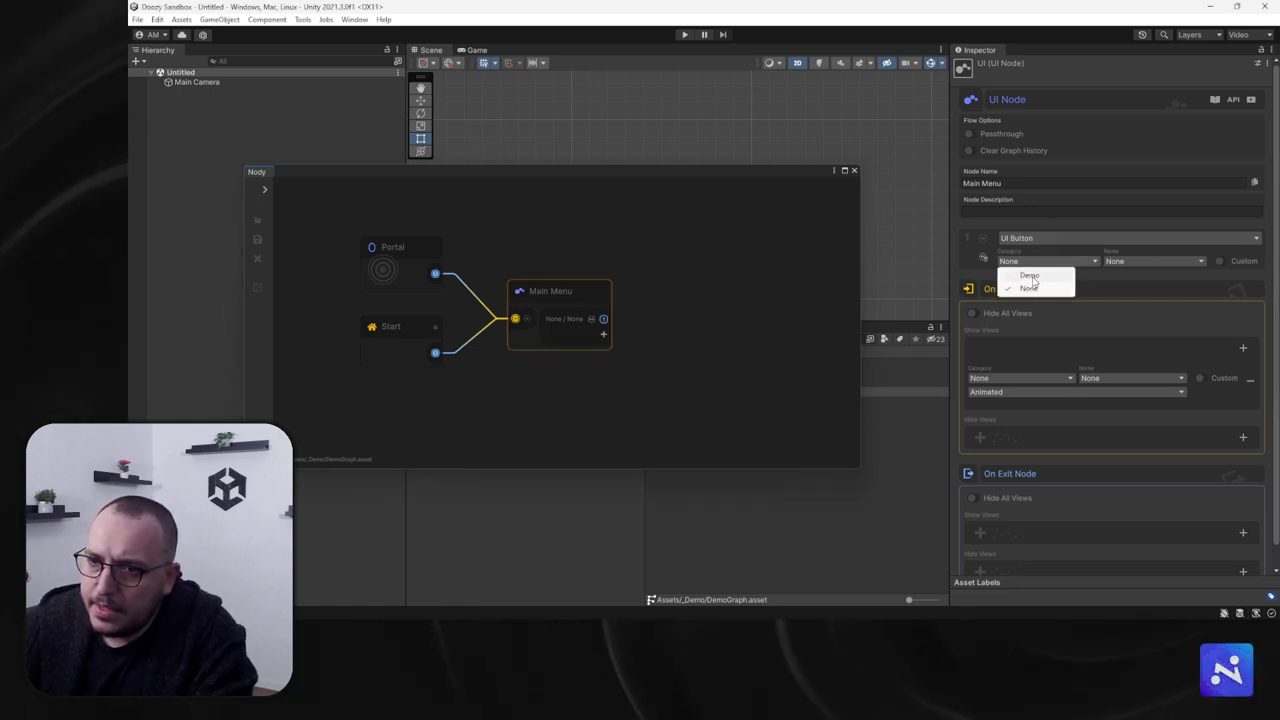
click(1030, 287)
click(1125, 261)
click(1131, 288)
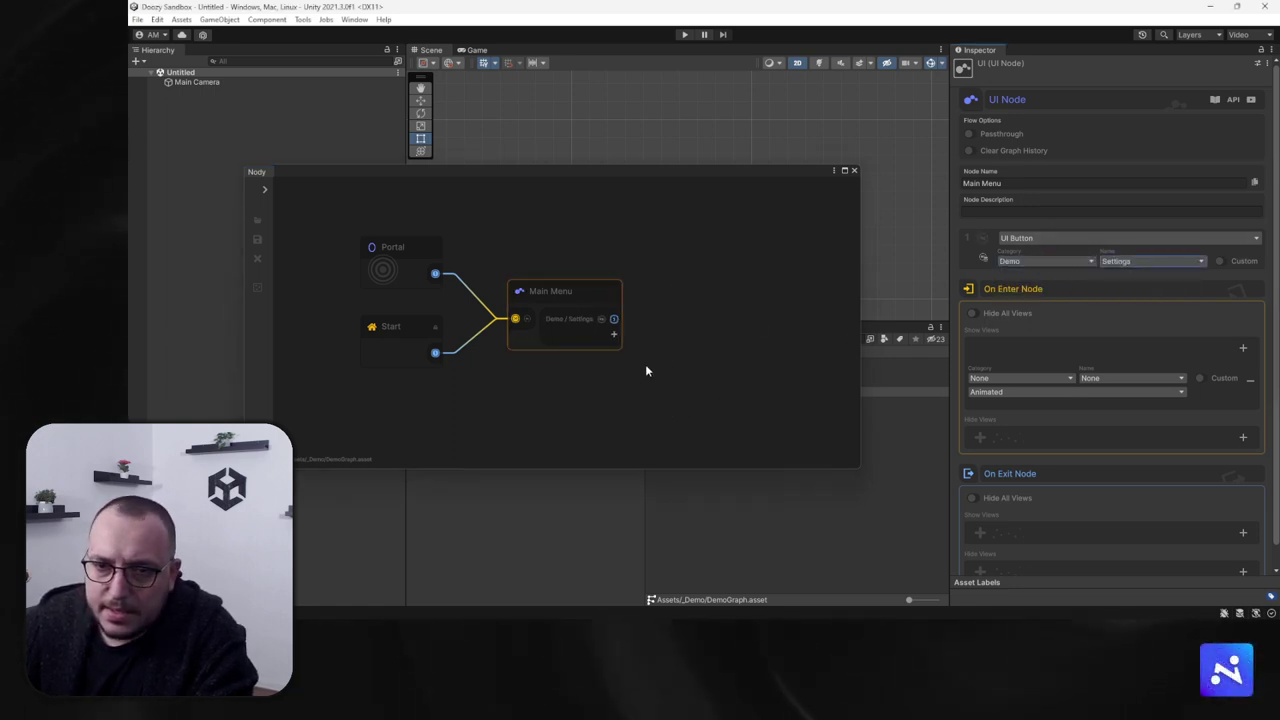
Step: Create a second UI node in the empty graph area beyond the Main Menu node's output
drag(645, 364, 632, 303)
key(space)
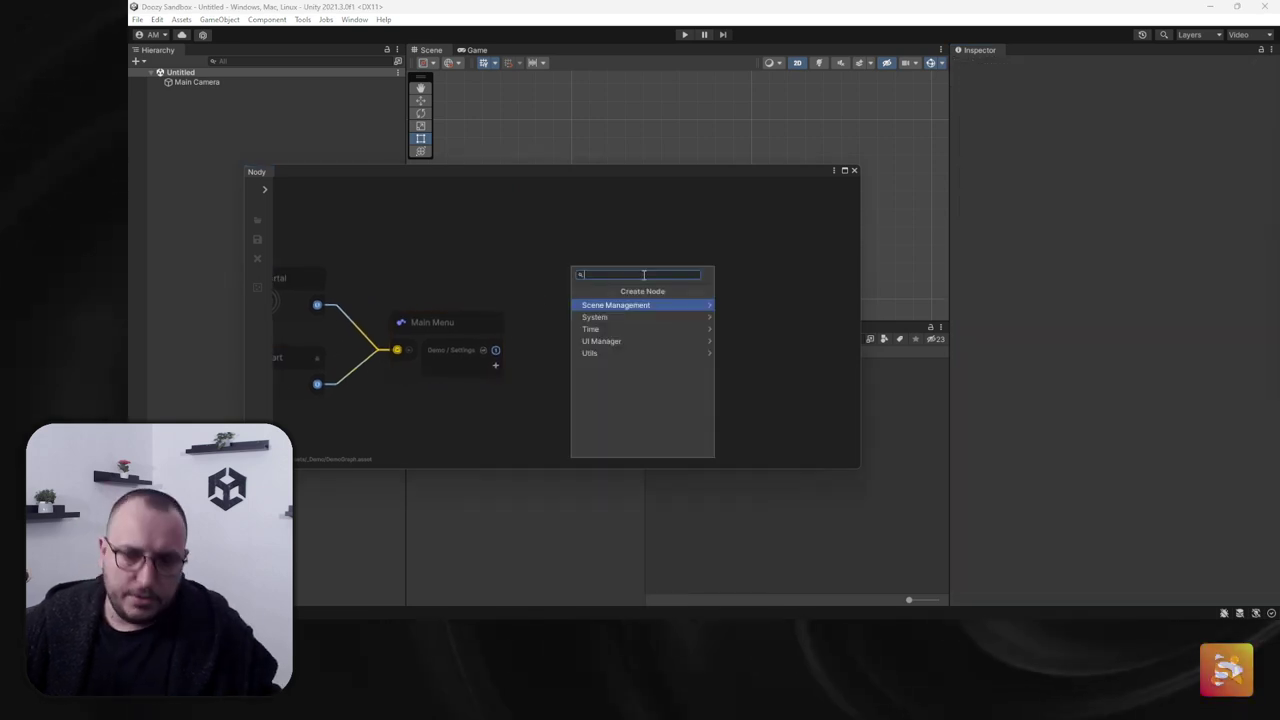
text(ui)
key(Return)
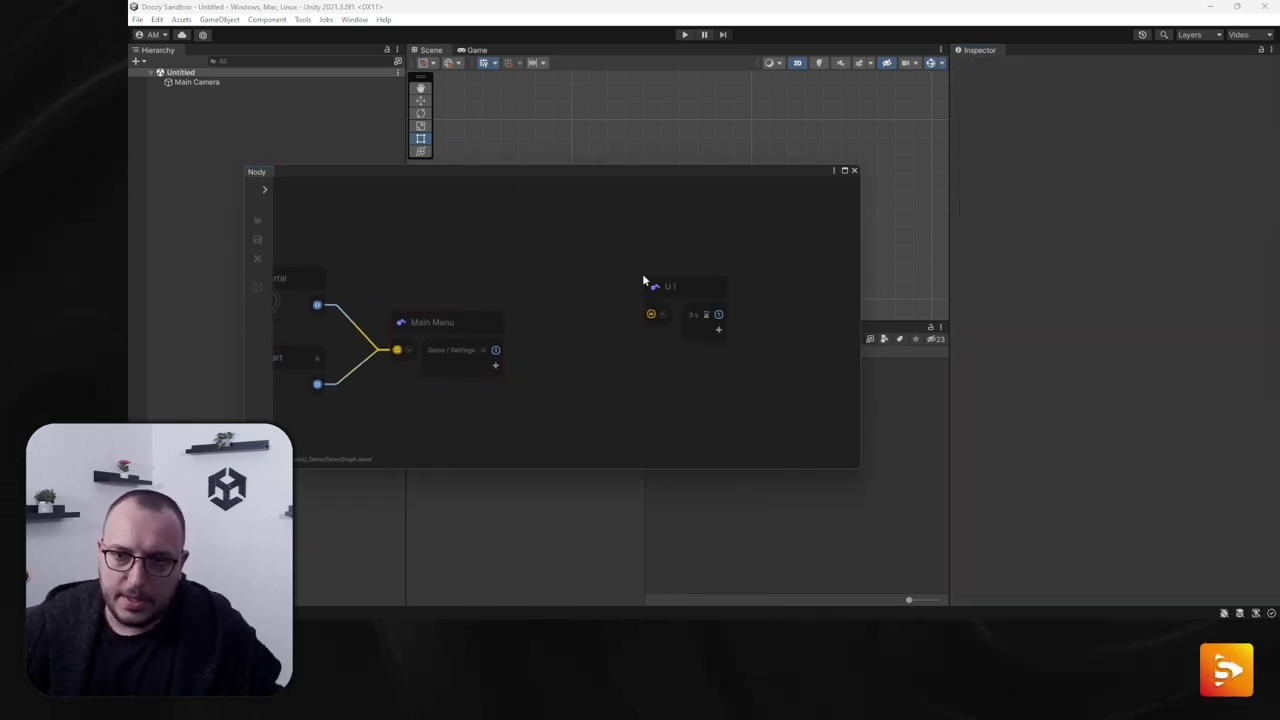
Step: Set the Main Menu node to show the view MainMenu of category Demo on enter
click(449, 320)
key(f)
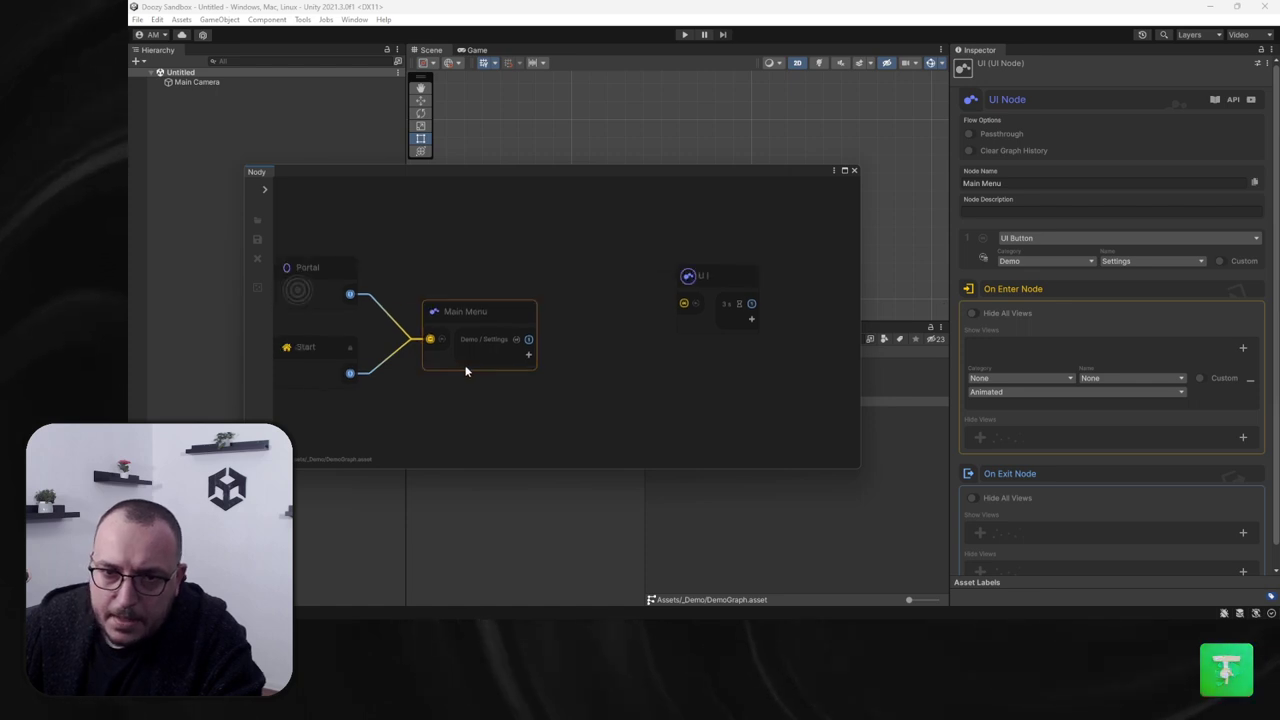
click(1020, 378)
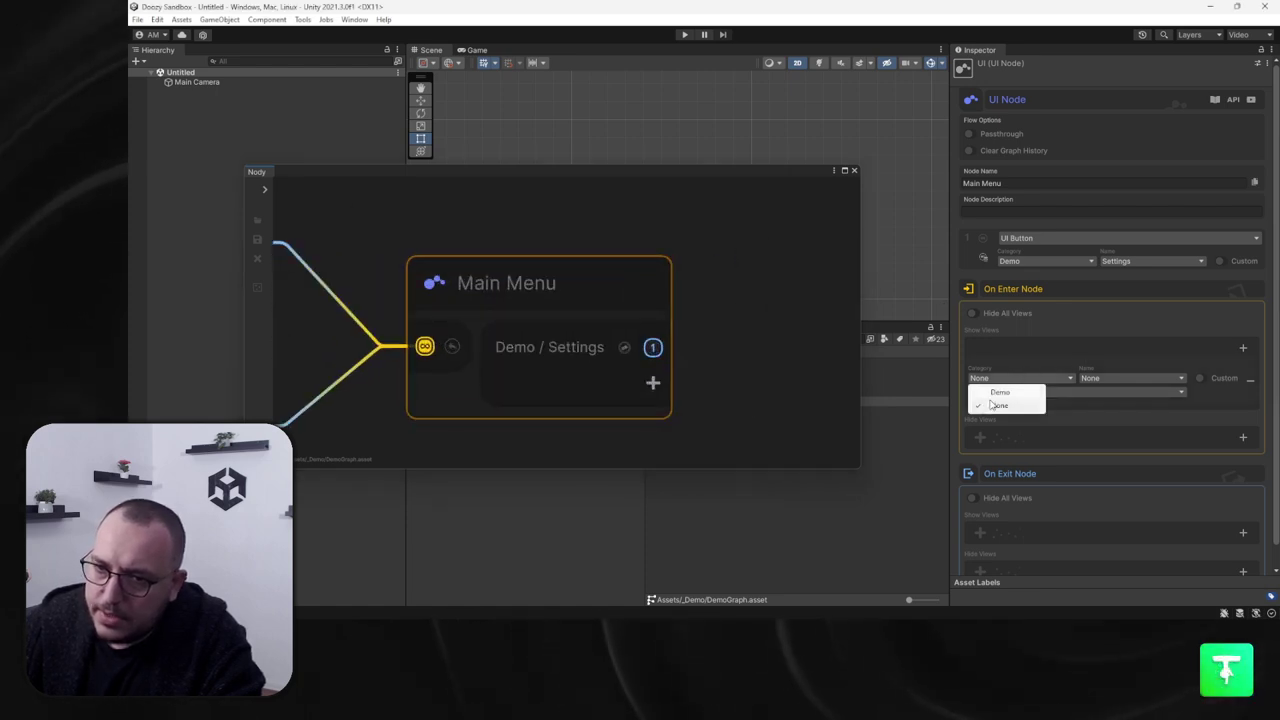
click(1000, 403)
scroll(1094, 381, down, 1)
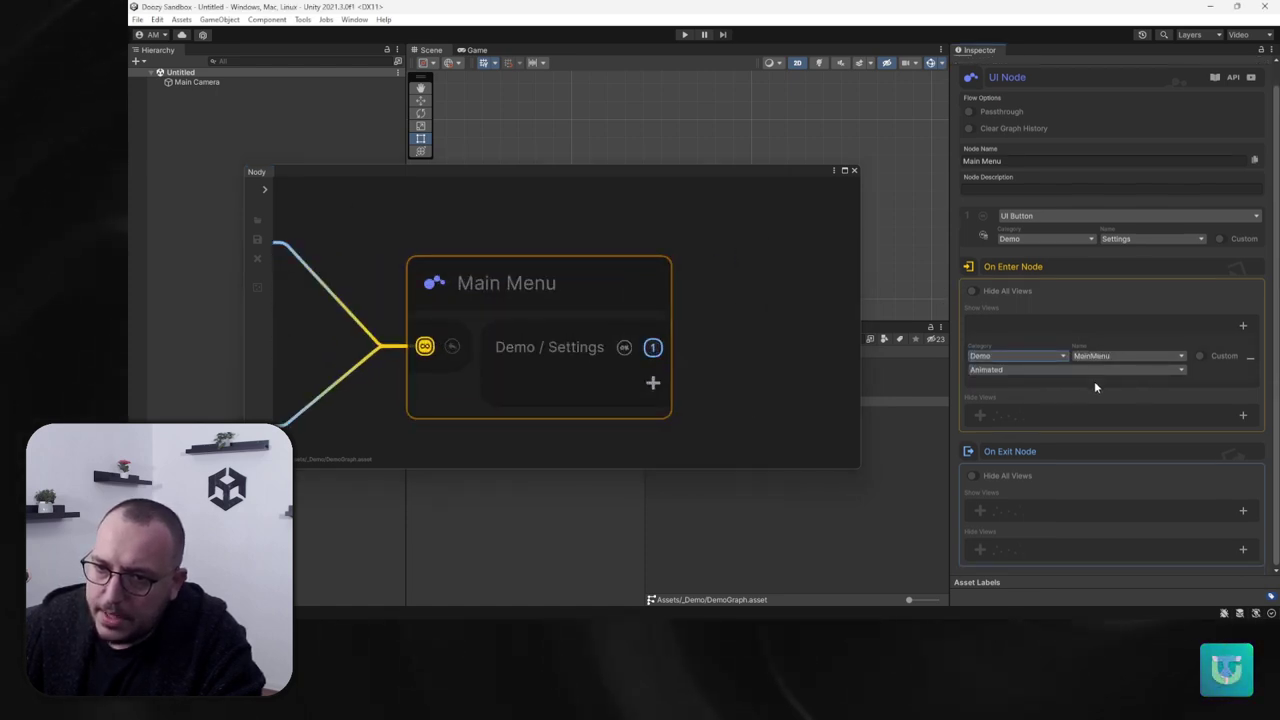
Step: Add a hide-view entry to the Main Menu node's On Exit settings with category Demo and name MainMenu
click(1246, 552)
scroll(1150, 535, down, 2)
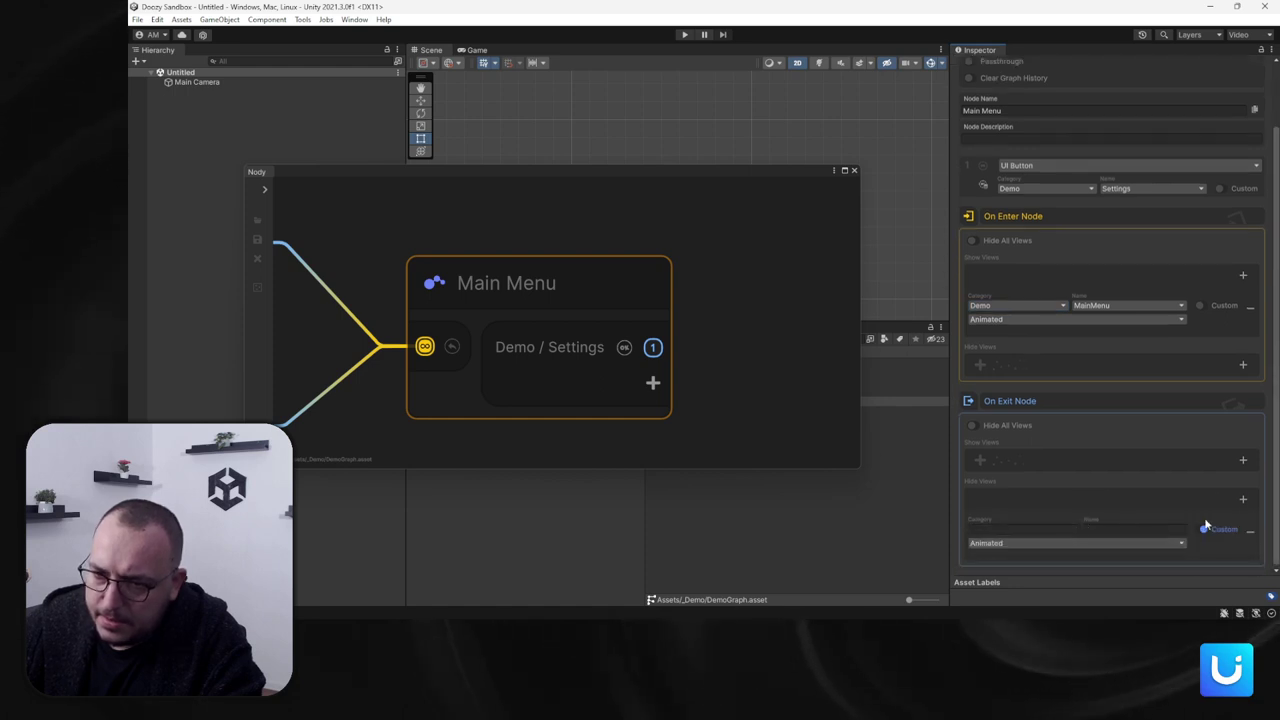
click(1061, 537)
click(1000, 552)
click(1128, 529)
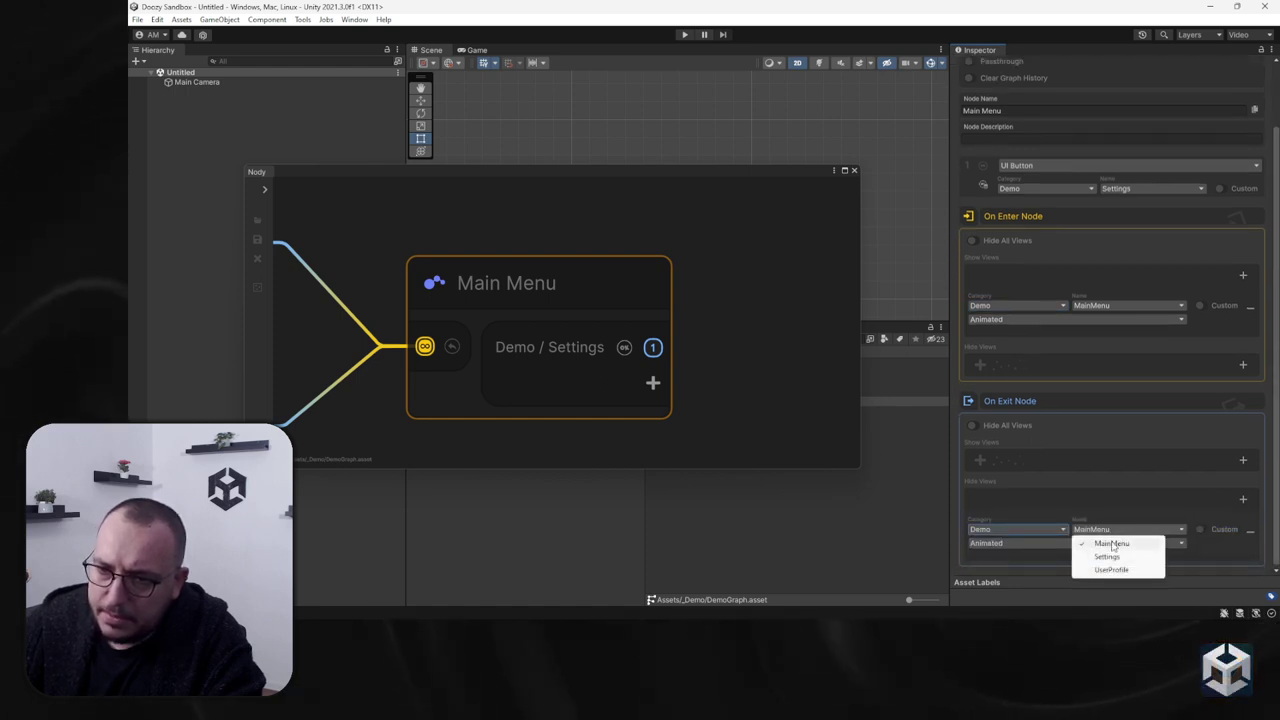
click(1110, 554)
scroll(700, 300, down, 2)
key(a)
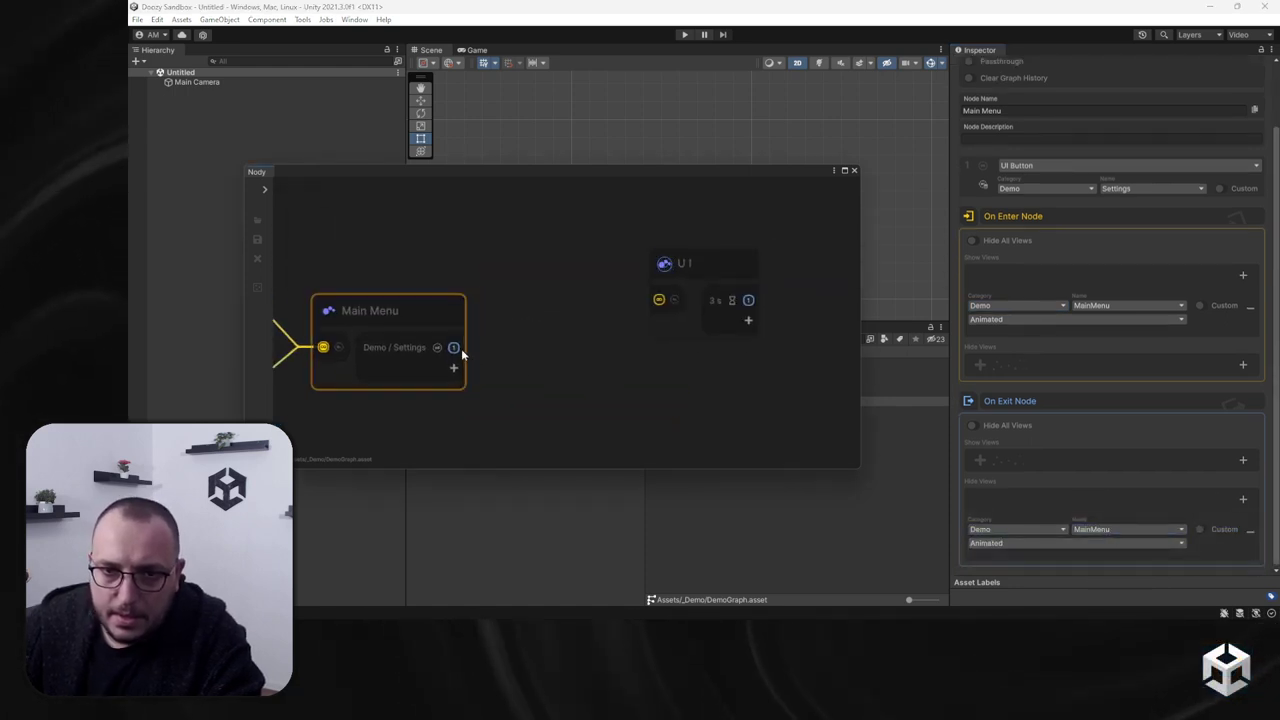
Step: Connect the Main Menu node's Demo / Settings output to the unconnected UI node and name that node Settings Menu
scroll(400, 374, up, 3)
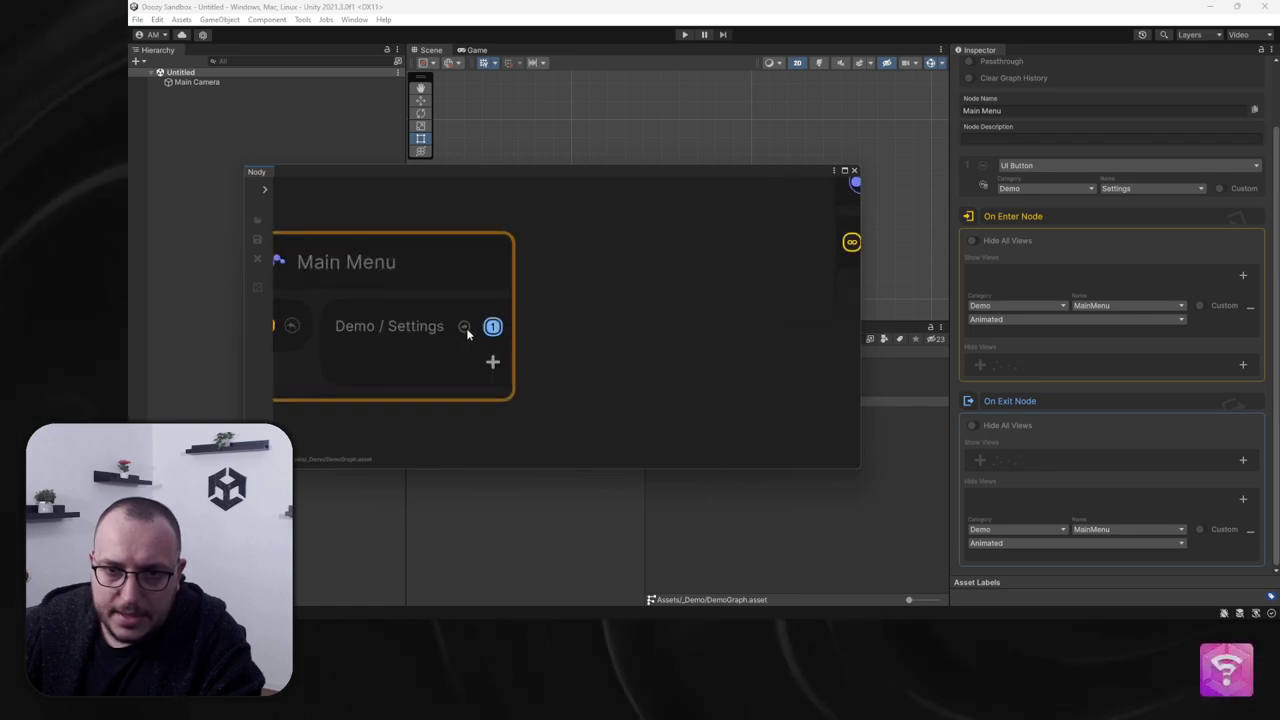
scroll(480, 330, down, 1)
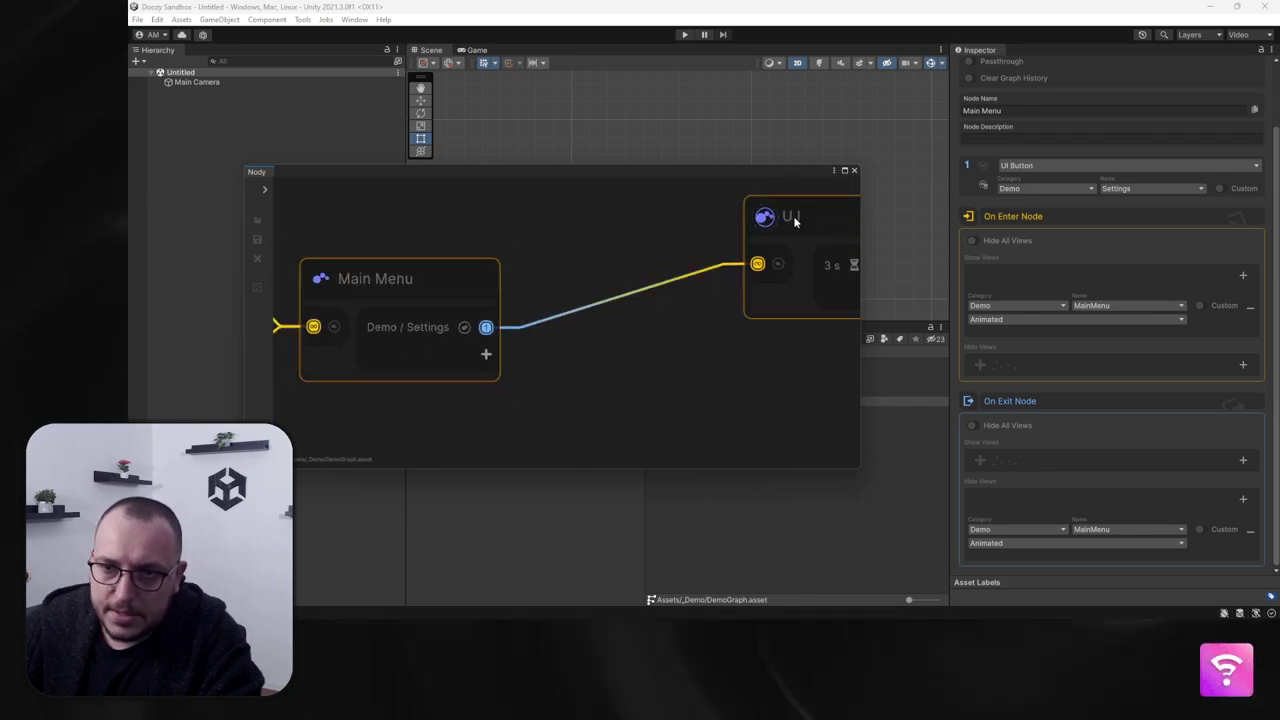
drag(794, 214, 678, 241)
click(997, 182)
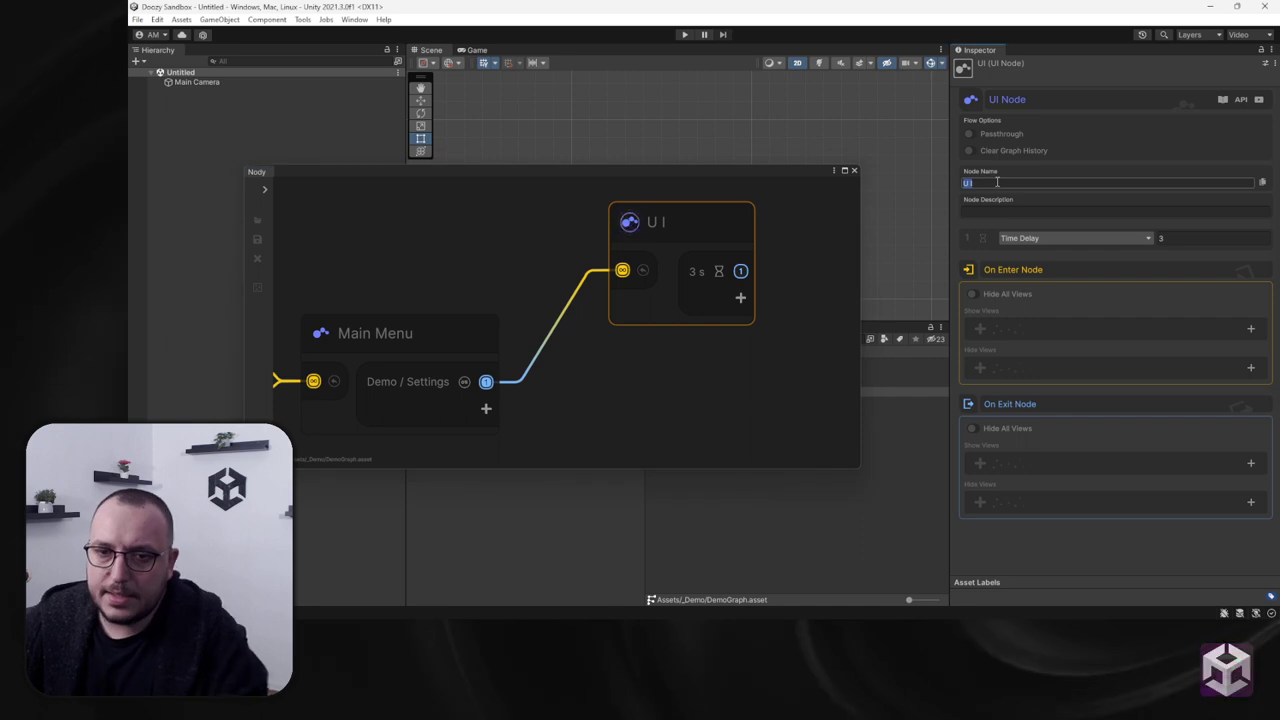
text(Settings Menu)
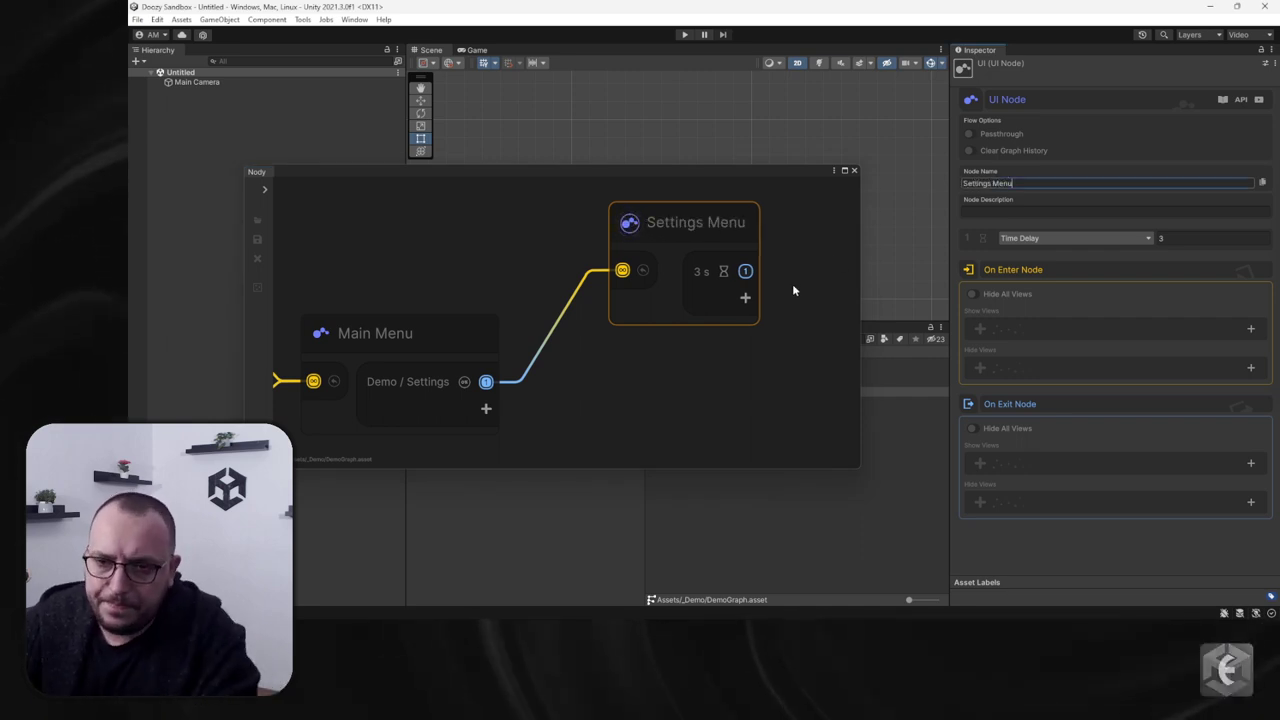
click(684, 229)
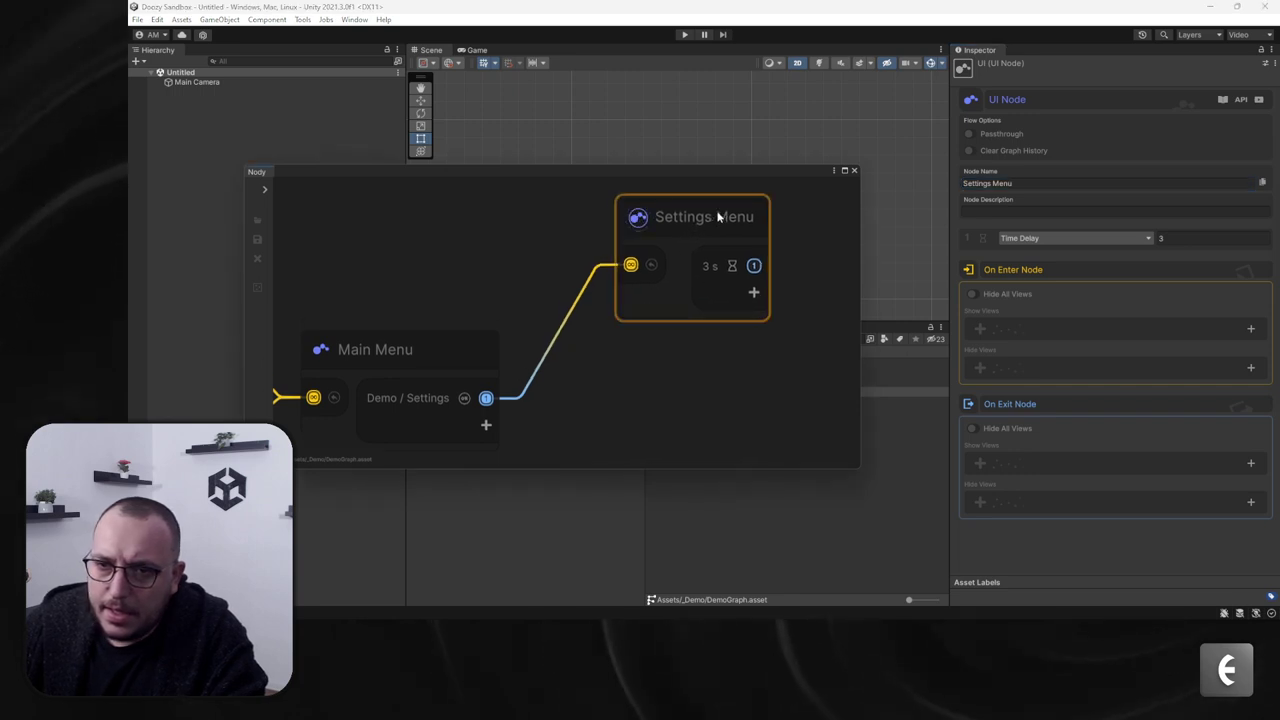
Step: Add a show-view entry to the Settings Menu node's On Enter settings with category Demo and name Settings
click(1251, 330)
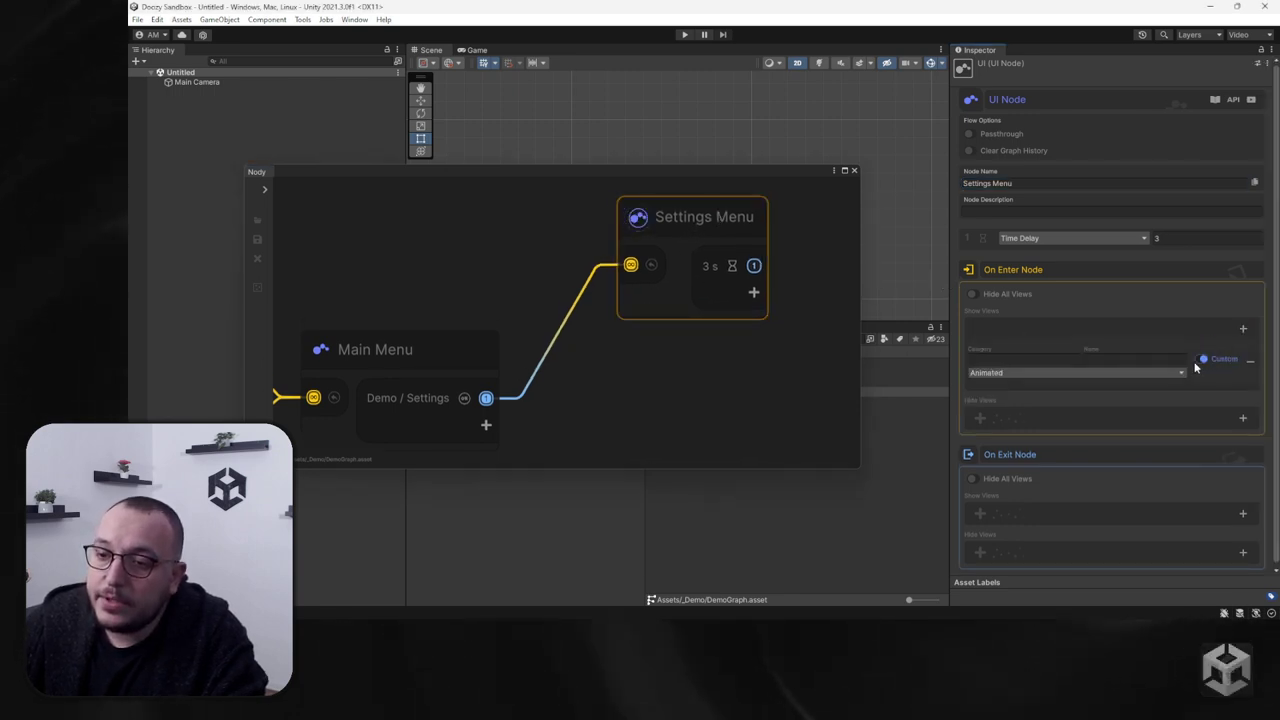
click(1005, 359)
click(999, 373)
click(1128, 359)
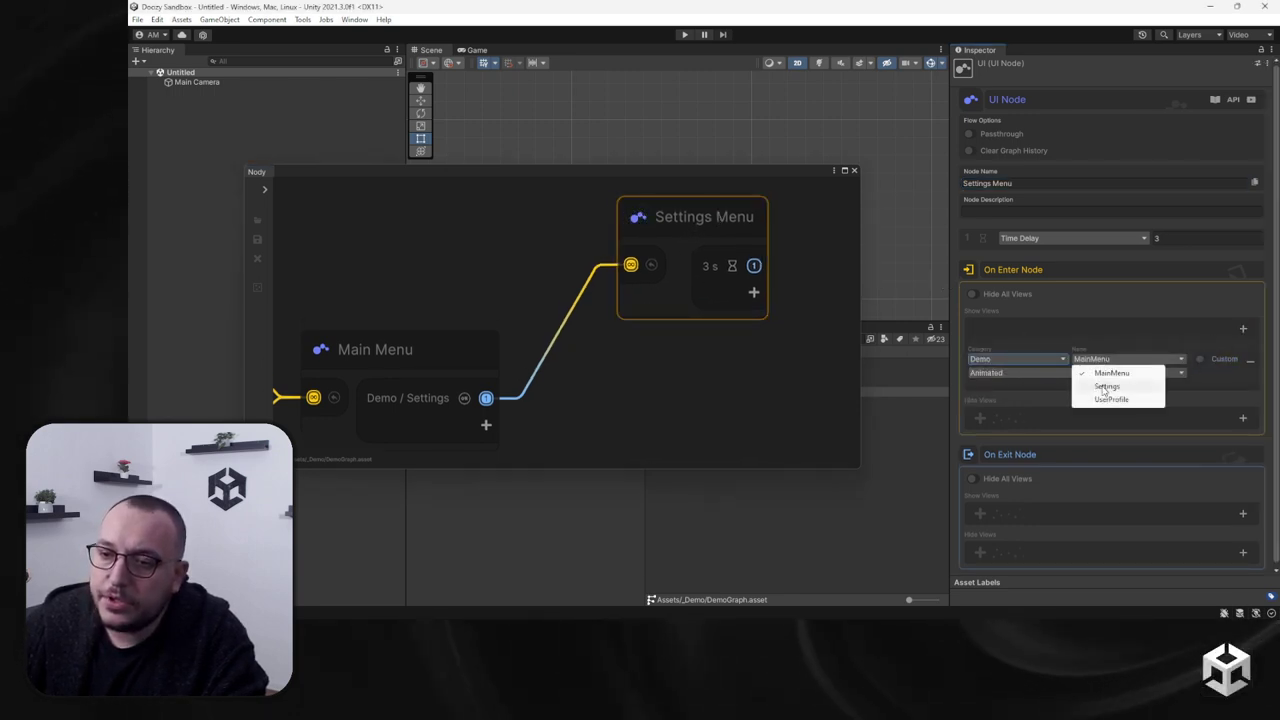
click(1103, 371)
Step: Add a hide-view entry to the Settings Menu node's On Exit settings with category Demo and name Settings
click(1243, 549)
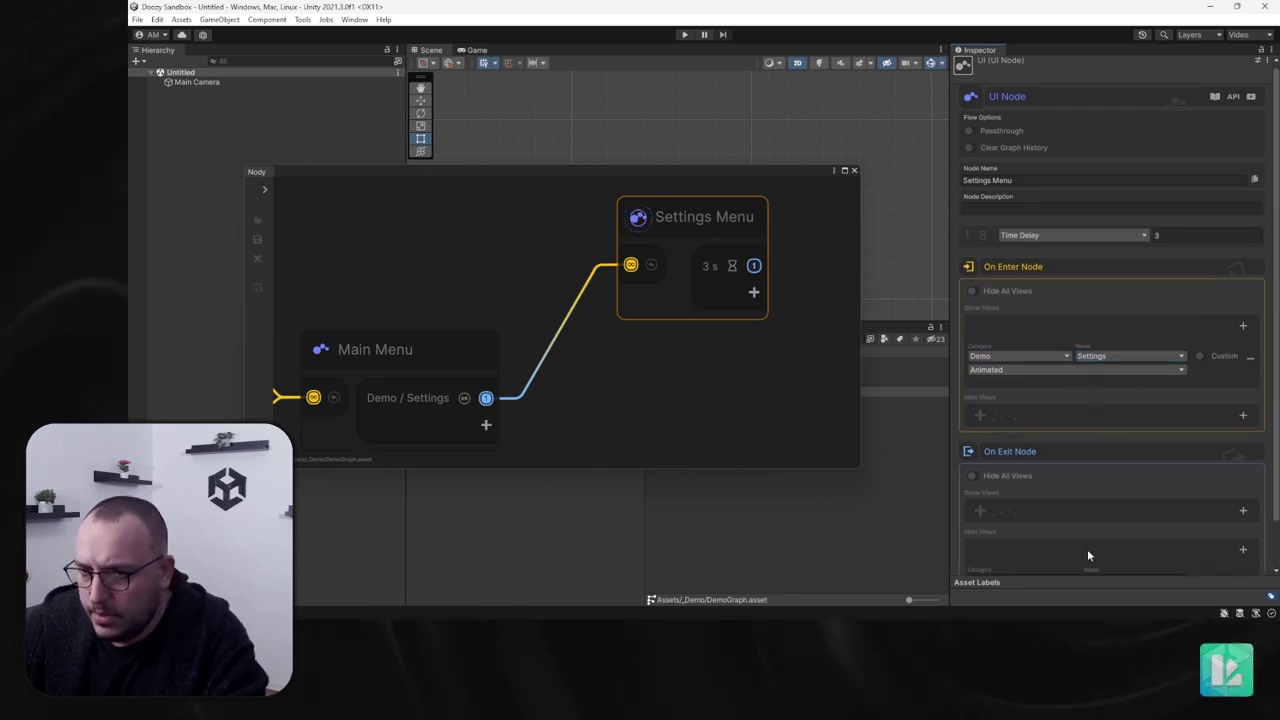
scroll(1087, 549, down, 1)
click(1017, 529)
click(999, 543)
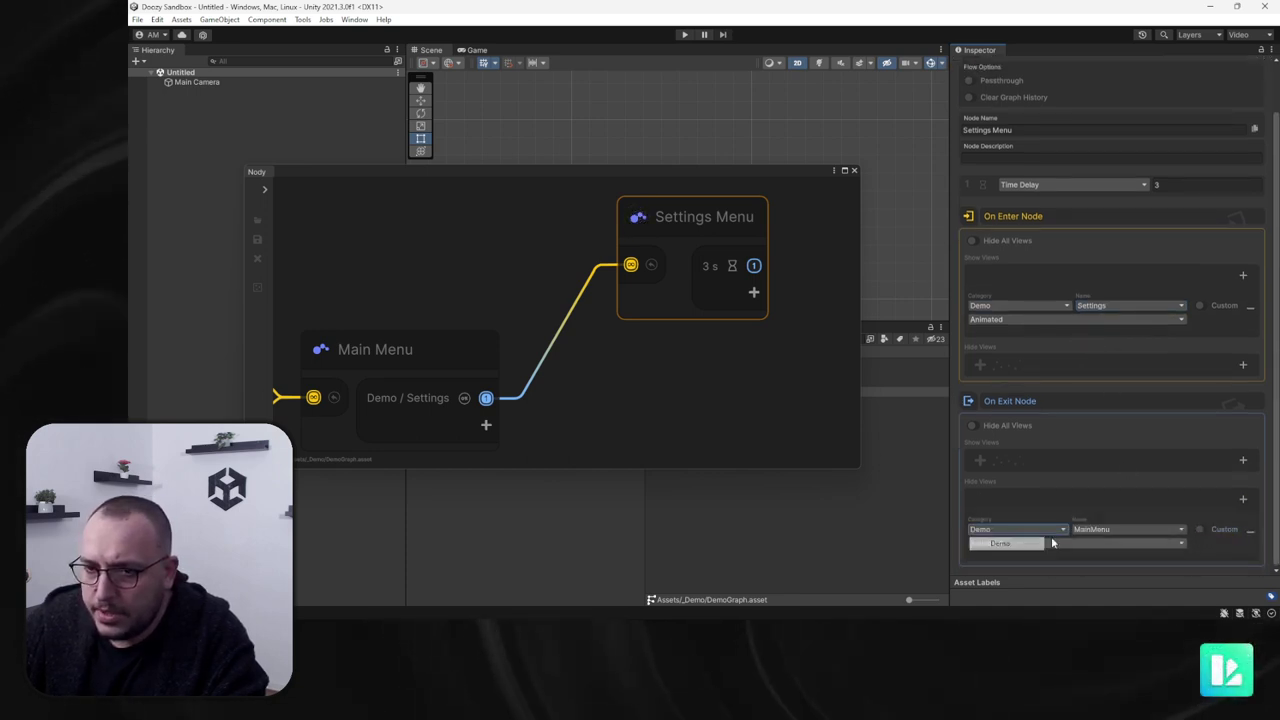
click(1109, 529)
click(1107, 556)
Step: Change the Settings Menu node's output to a UI Button with category Demo and name MainMenu
scroll(640, 360, down, 3)
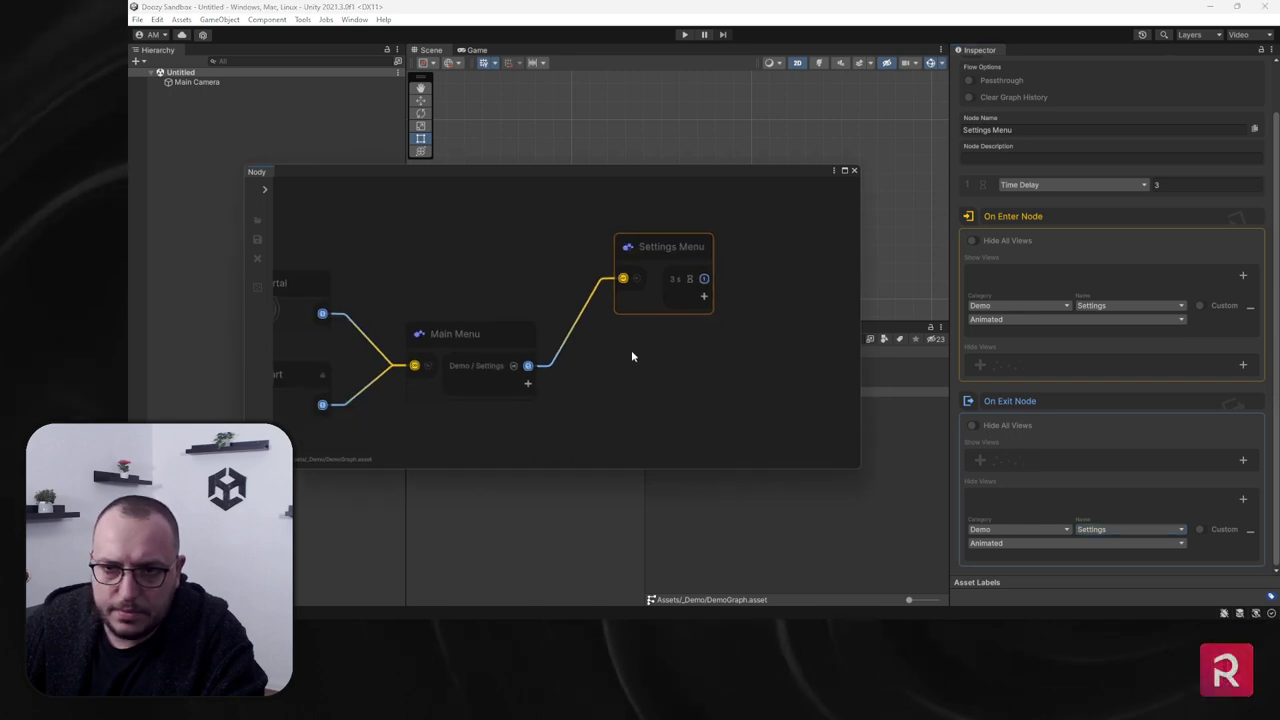
click(631, 339)
click(679, 263)
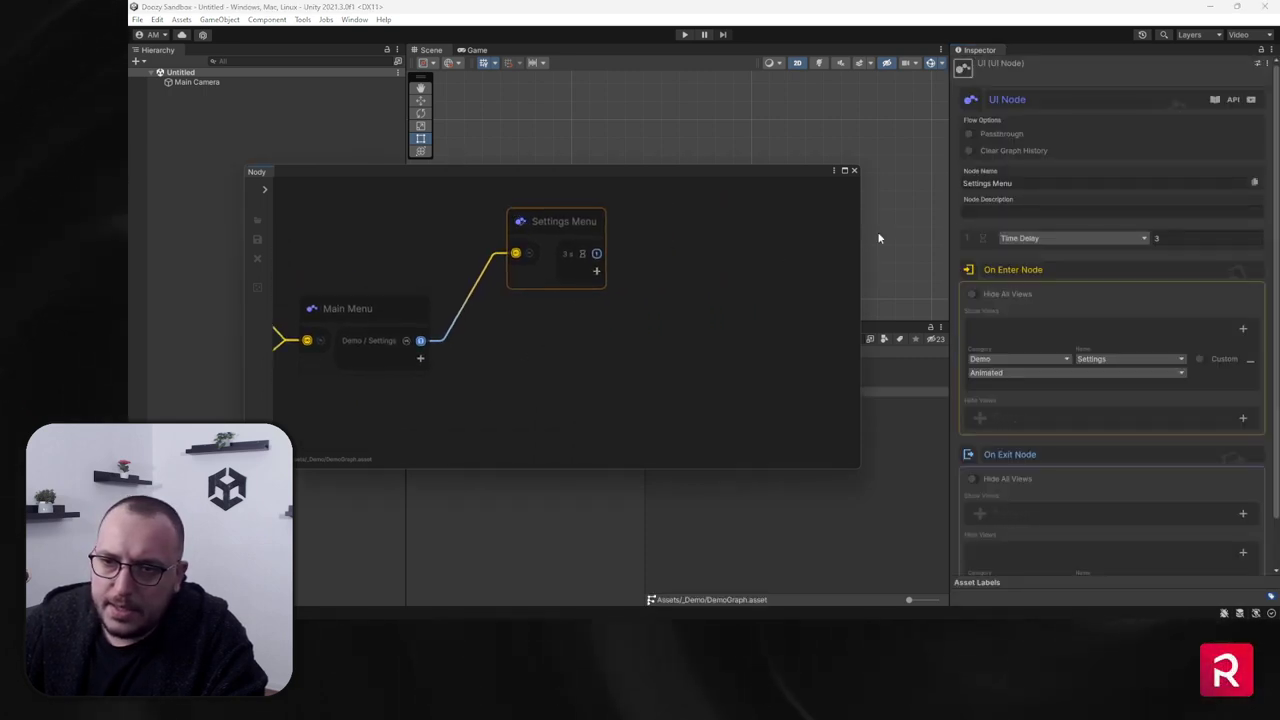
click(1029, 245)
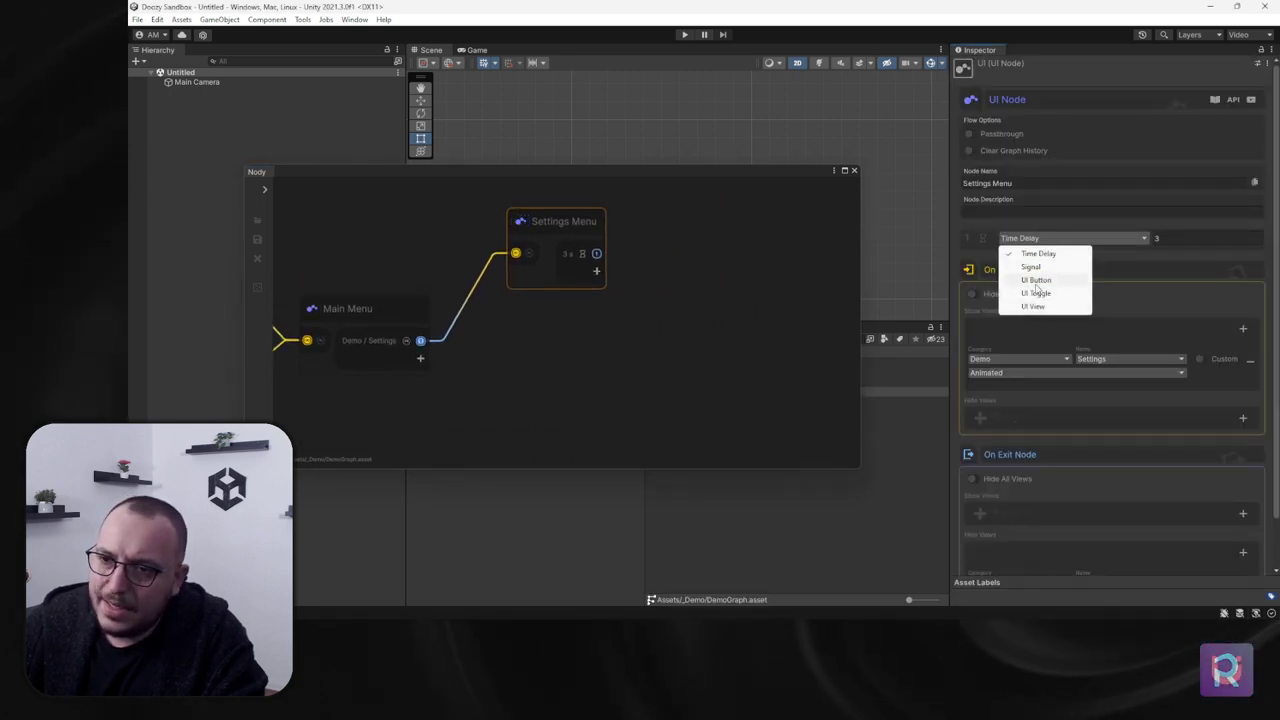
click(1021, 263)
click(1030, 261)
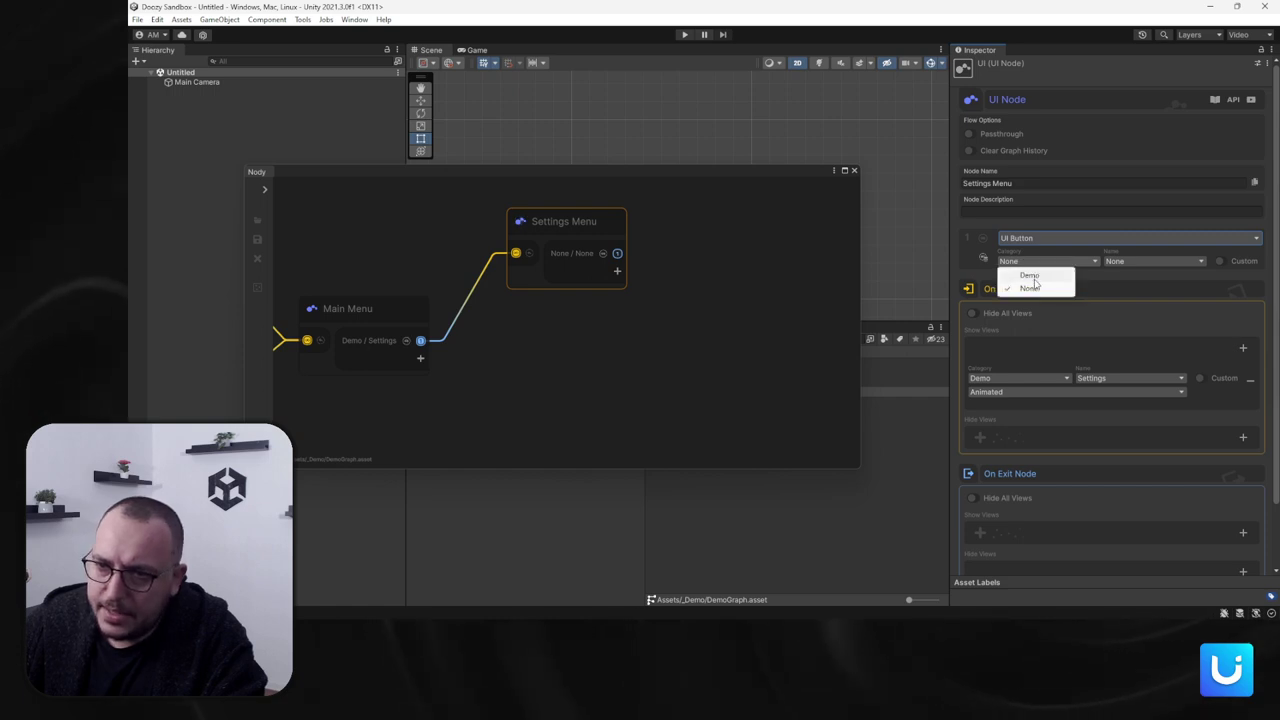
click(1029, 286)
click(1141, 262)
click(1135, 274)
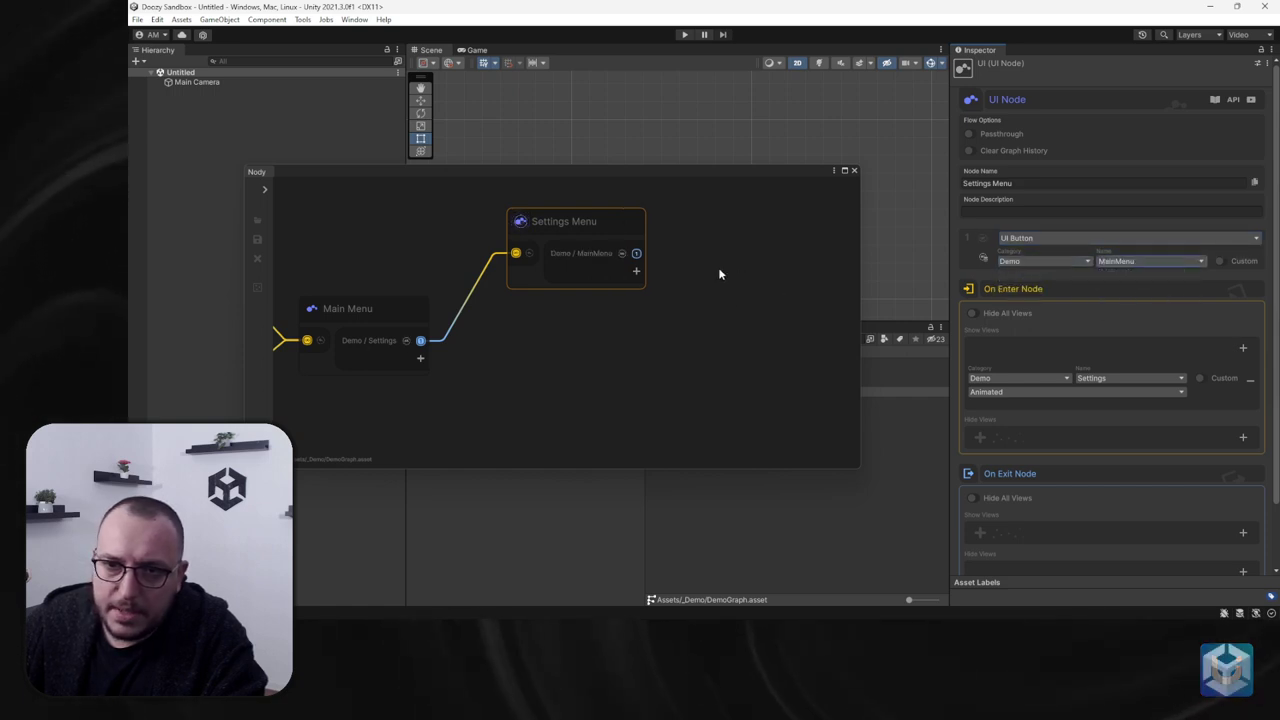
Step: Create a Signal node in the empty graph area beyond the Settings Menu node
middle_drag(718, 267, 570, 285)
middle_drag(612, 349, 623, 334)
key(space)
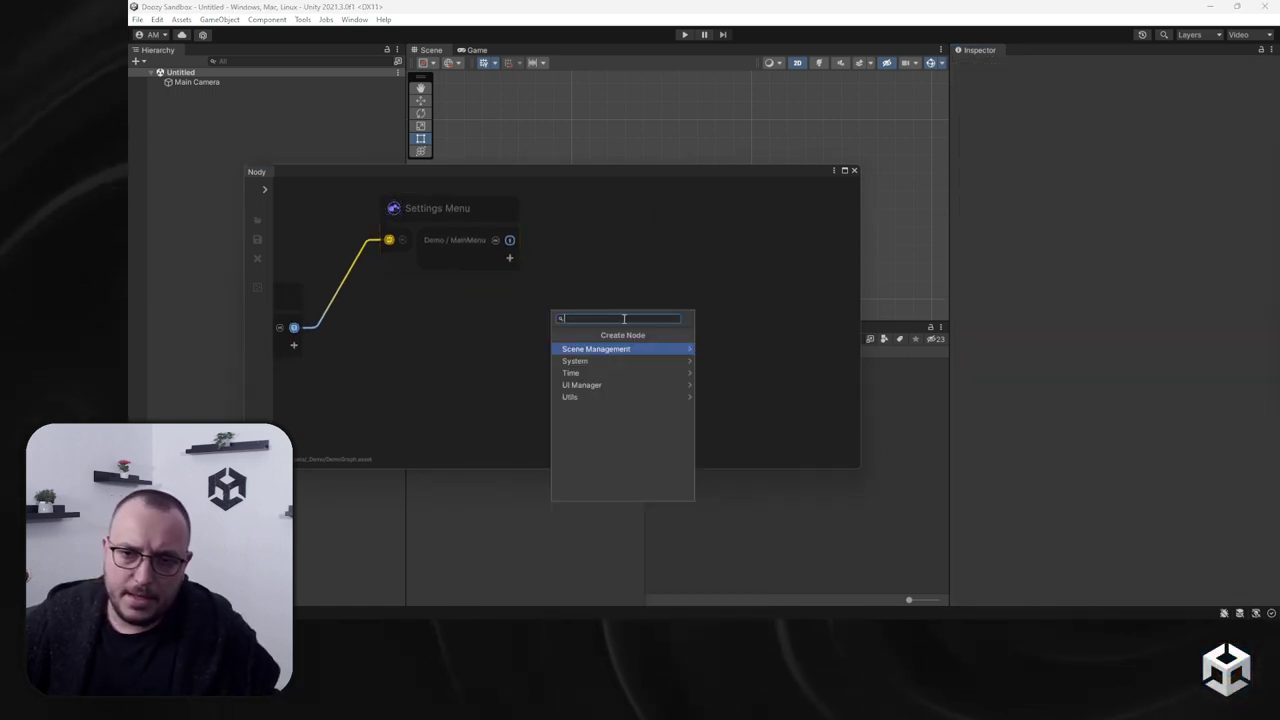
text(signal)
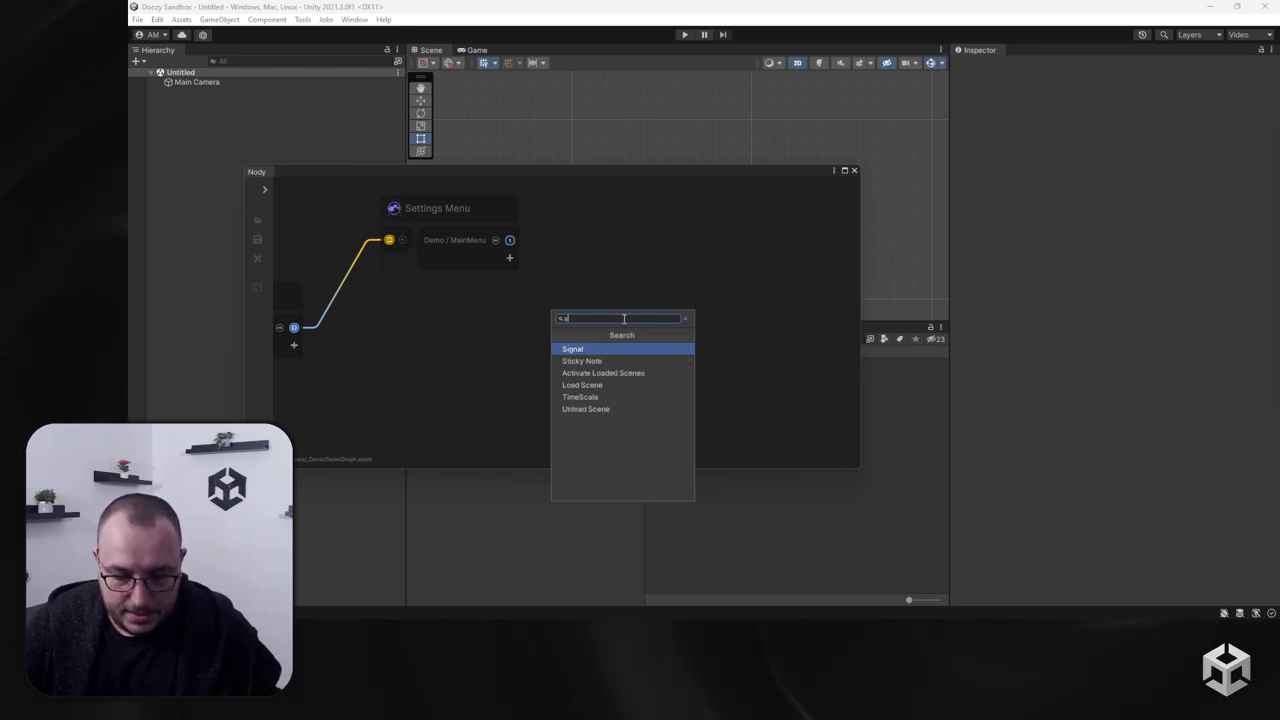
key(Return)
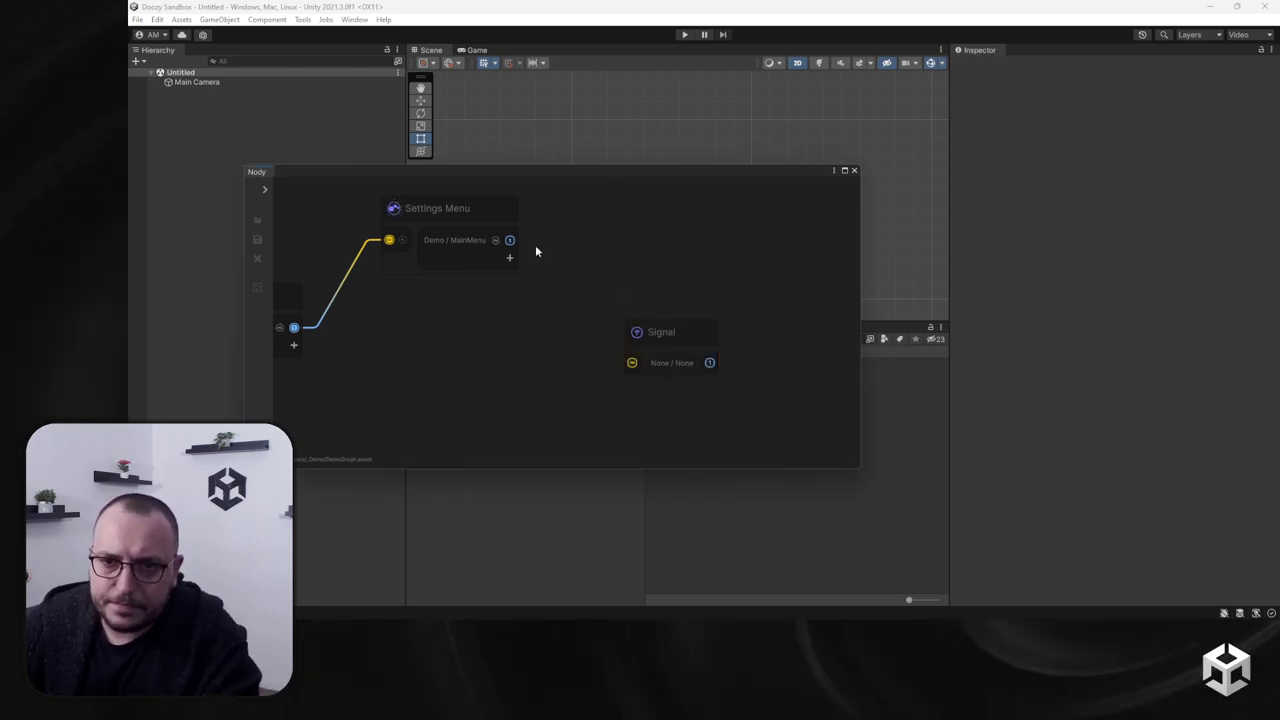
Step: Connect the Settings Menu node's Demo / MainMenu output to the Signal node and set its signal to category UI, name MainMenu
drag(512, 242, 692, 316)
click(1038, 190)
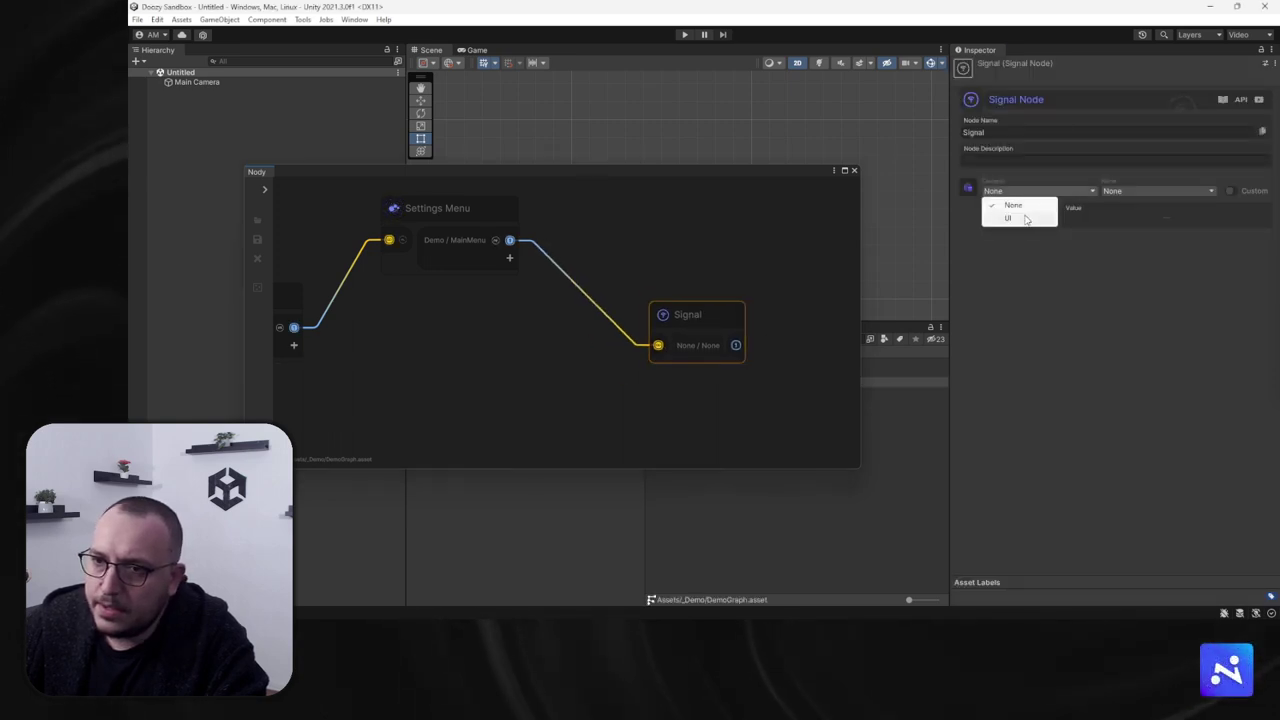
click(990, 215)
Step: Examine the flow from the Settings Menu node's button output to the Signal node and the signal it sends
scroll(557, 406, down, 1)
scroll(557, 406, down, 2)
middle_drag(529, 363, 572, 360)
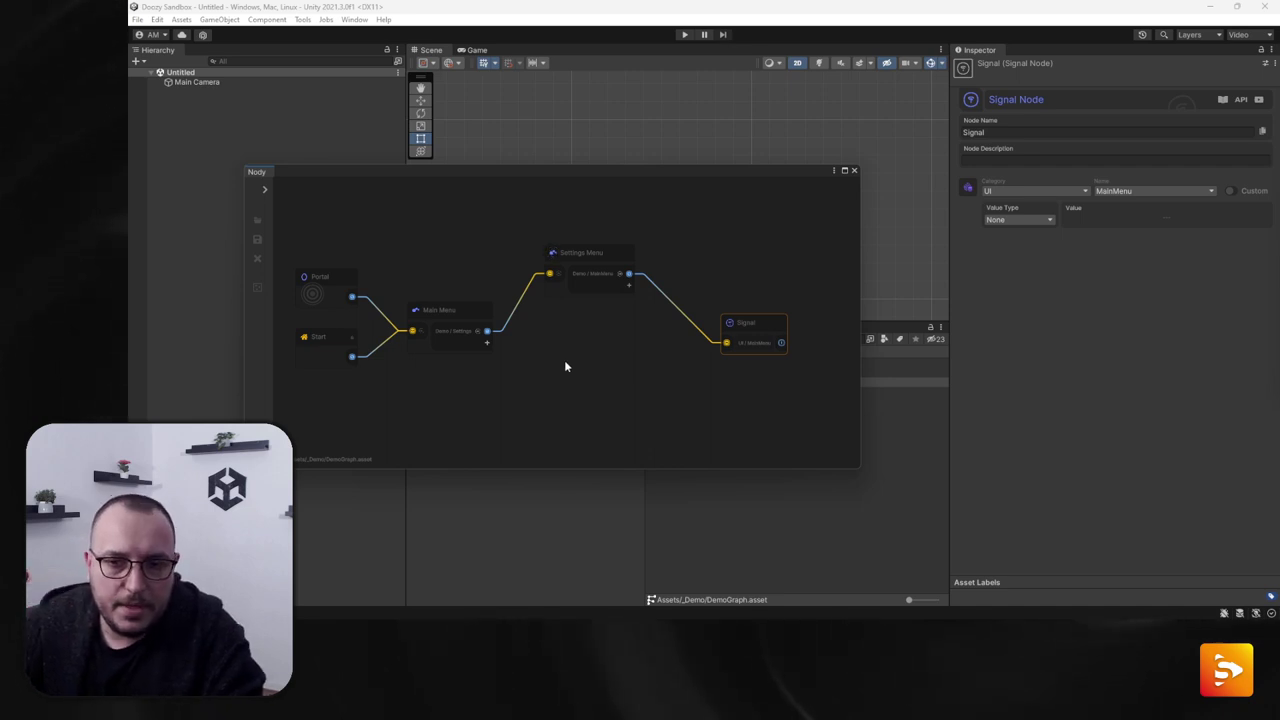
scroll(566, 366, up, 3)
middle_drag(587, 329, 509, 396)
click(484, 284)
scroll(500, 275, up, 3)
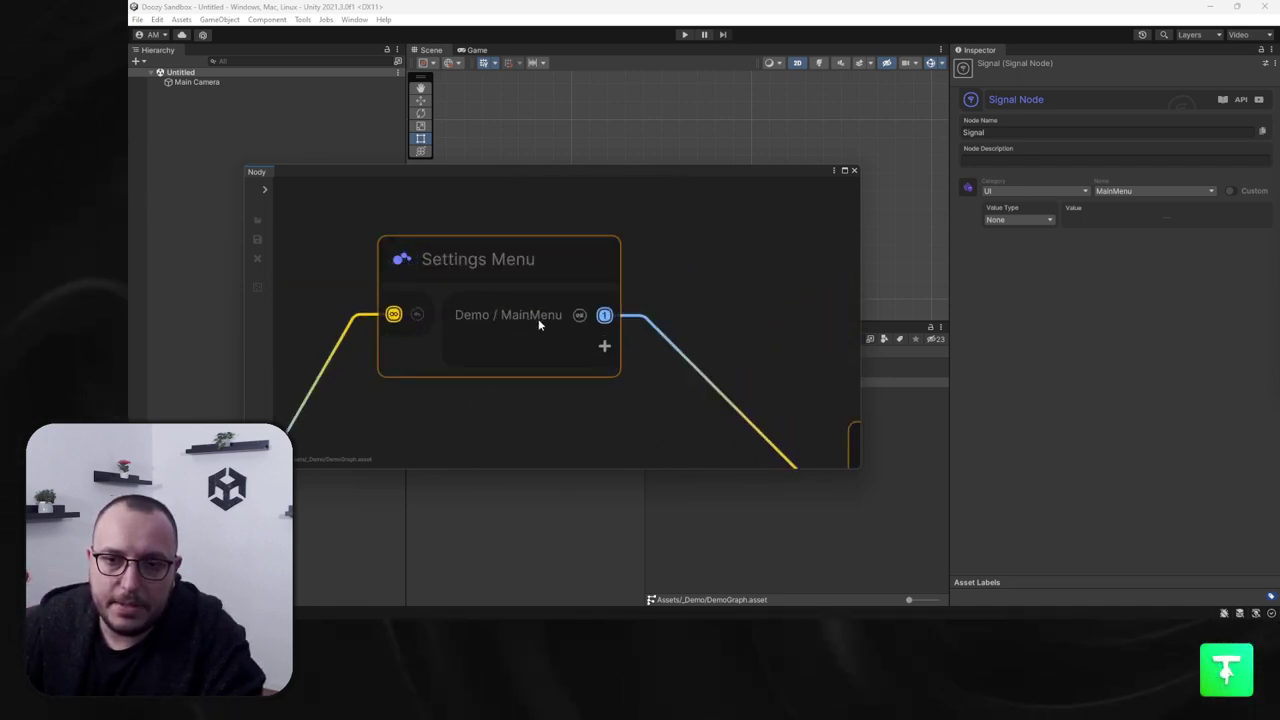
middle_drag(538, 323, 433, 229)
scroll(806, 380, down, 3)
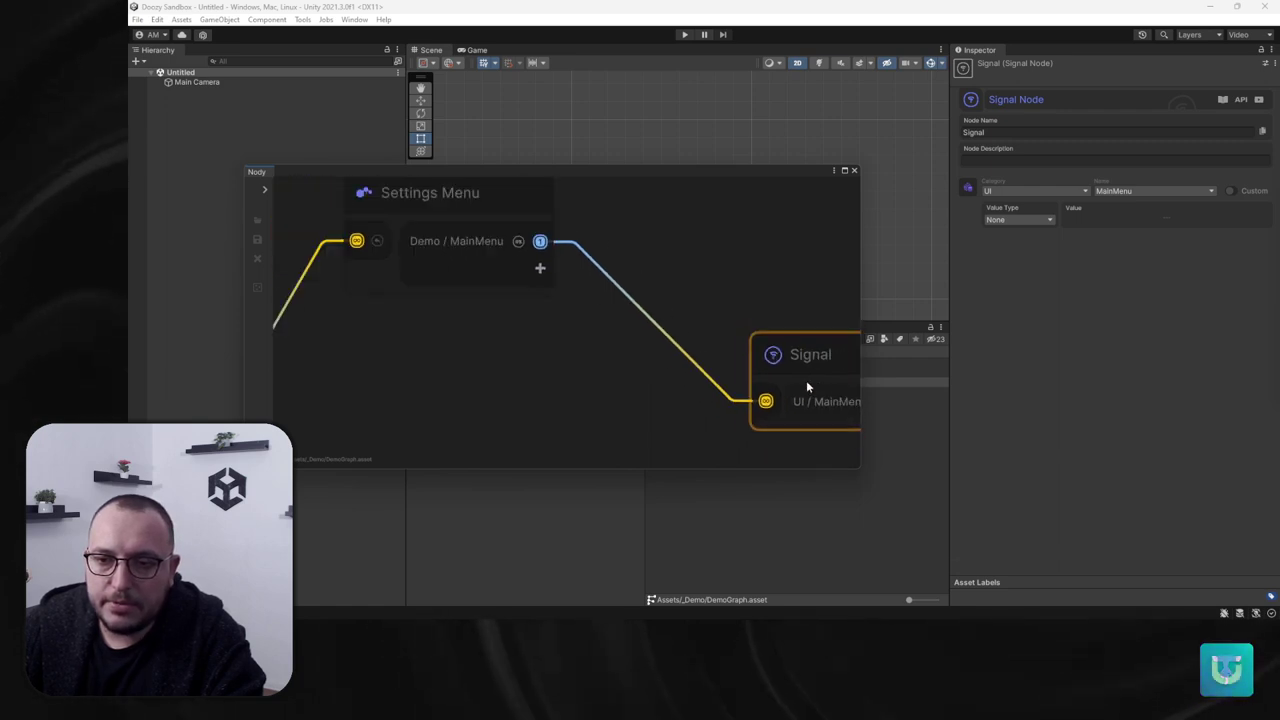
middle_drag(789, 374, 682, 321)
scroll(607, 384, up, 2)
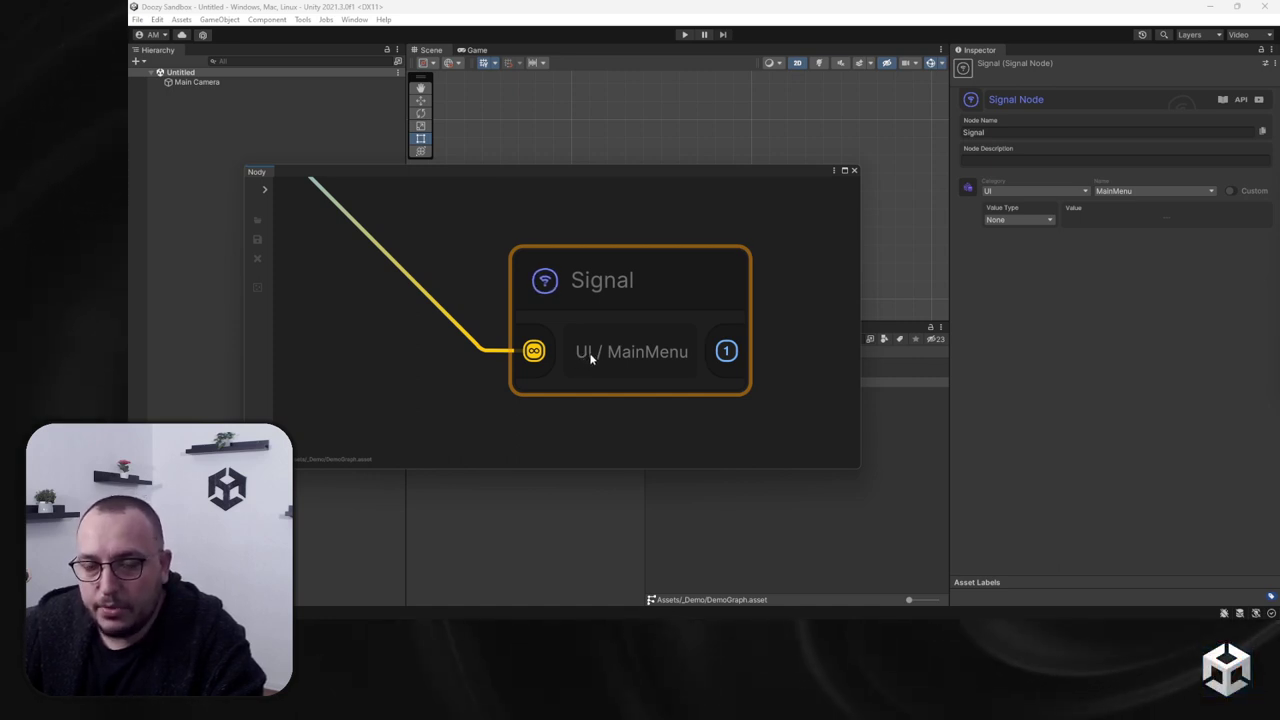
scroll(643, 363, down, 5)
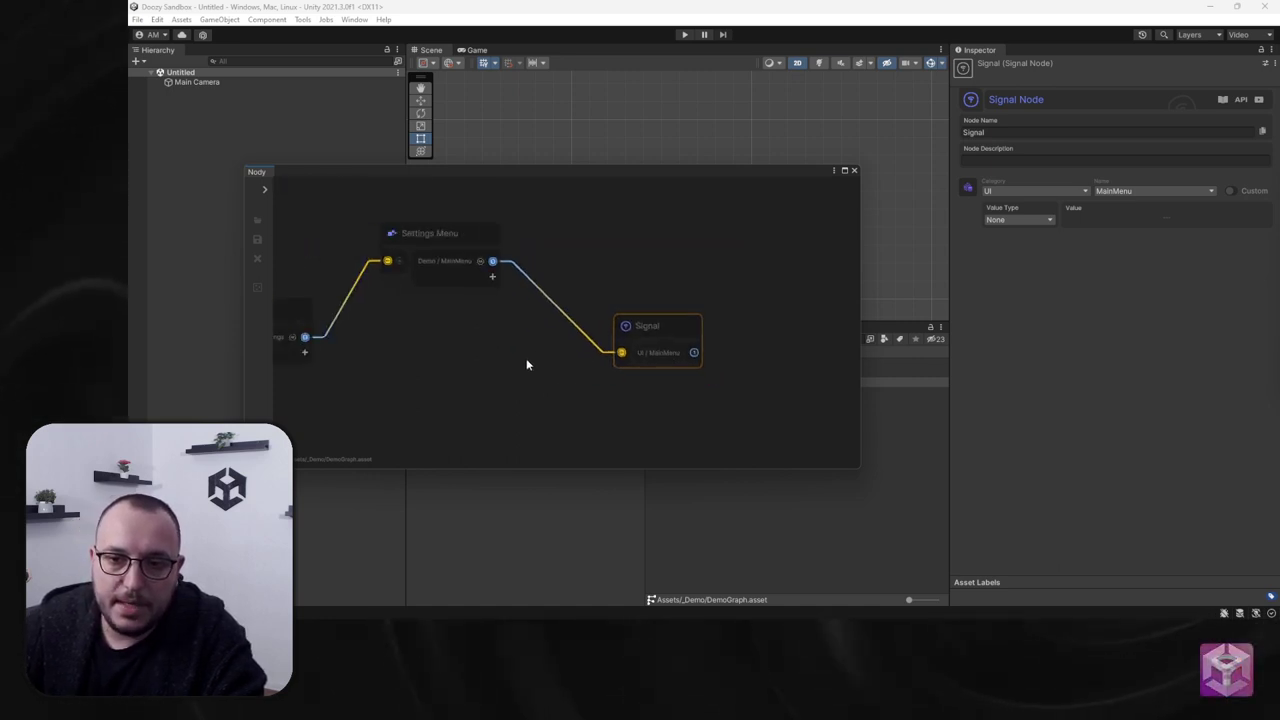
Step: Review the Portal node's signal settings and the Main Menu node that it leads into
middle_drag(526, 363, 730, 353)
click(468, 286)
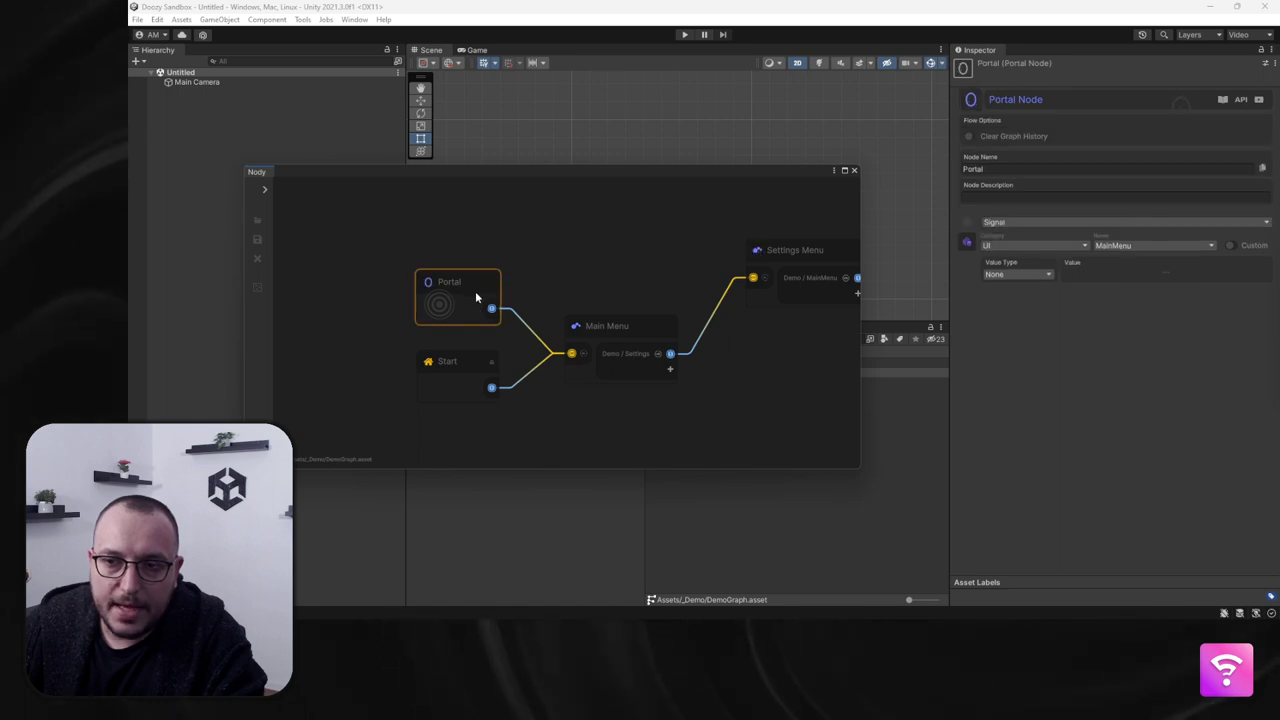
middle_drag(544, 301, 500, 269)
click(500, 282)
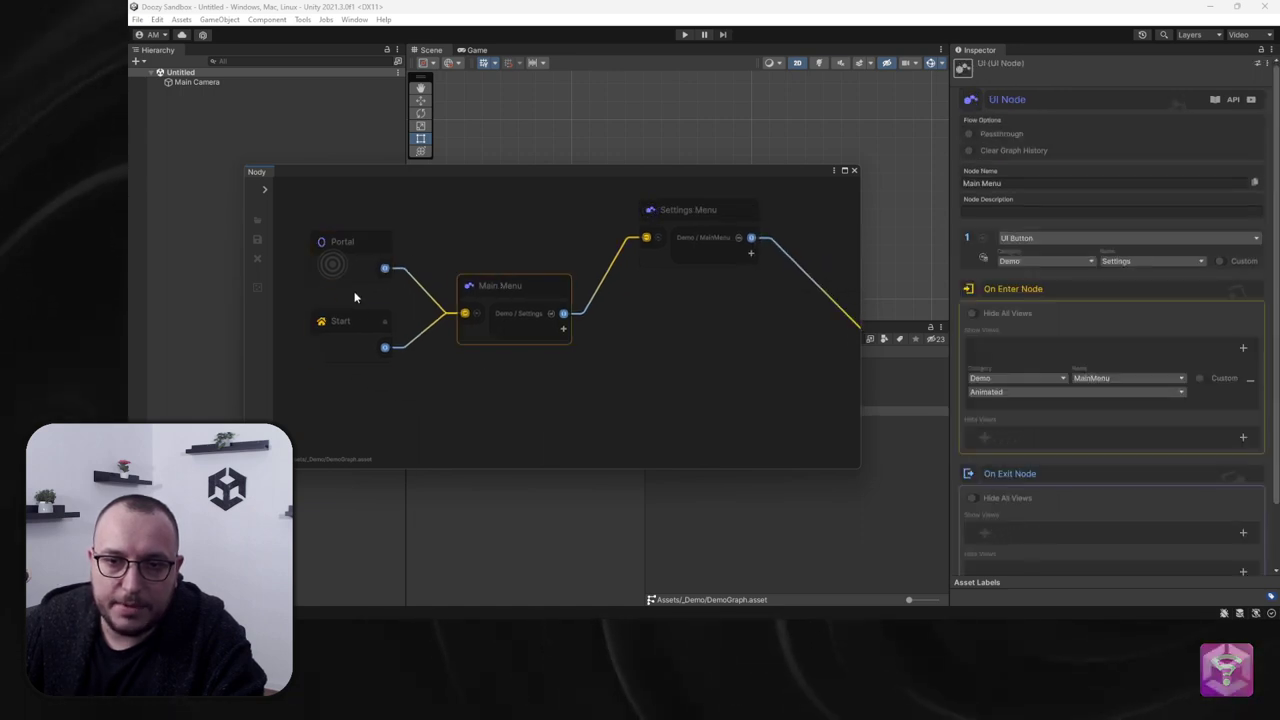
click(346, 243)
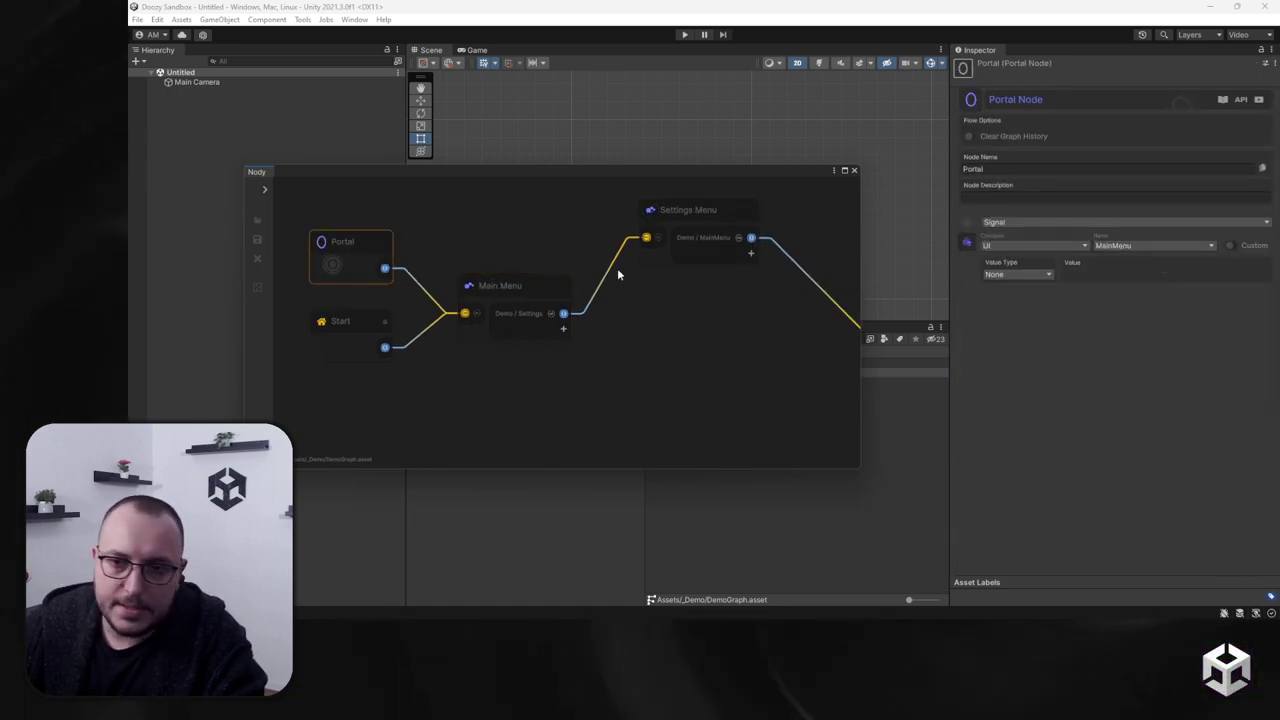
Step: Add a second output to the Main Menu node as a UI Button with category Demo and name UserProfile
middle_drag(620, 274, 586, 294)
scroll(582, 349, down, 3)
scroll(438, 282, up, 5)
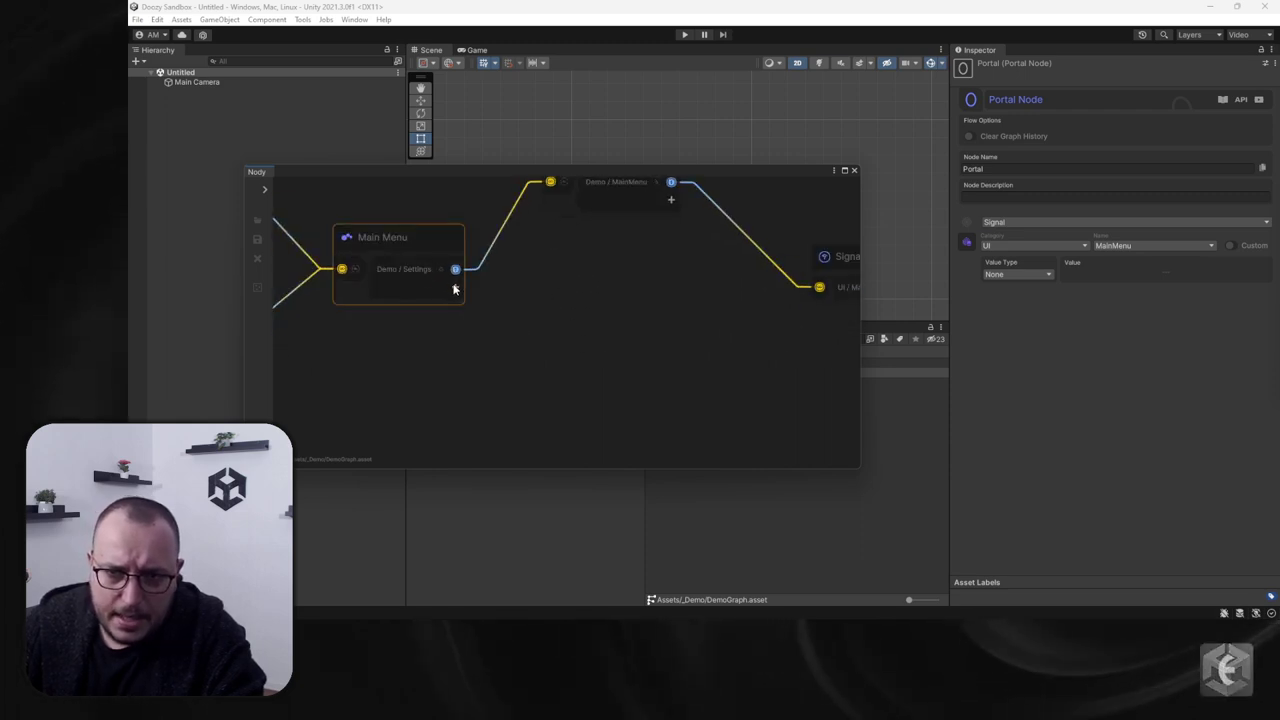
click(455, 287)
click(433, 262)
click(1040, 281)
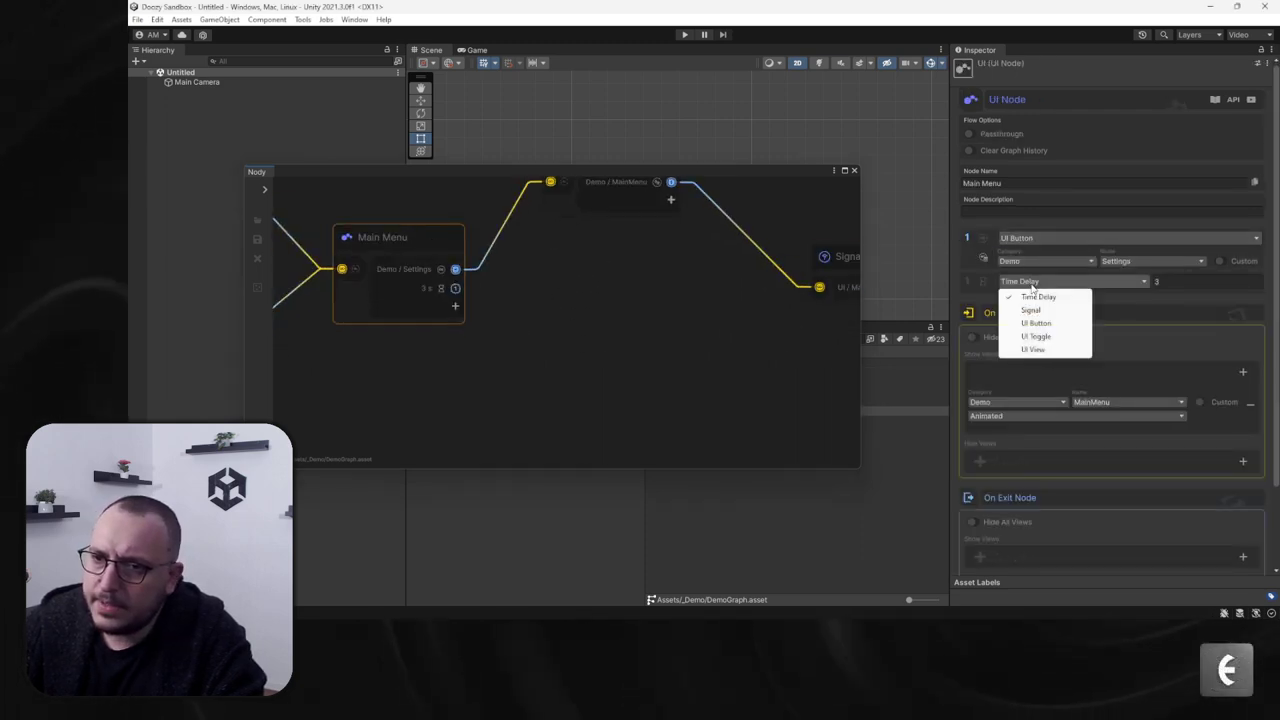
click(1035, 321)
click(1022, 304)
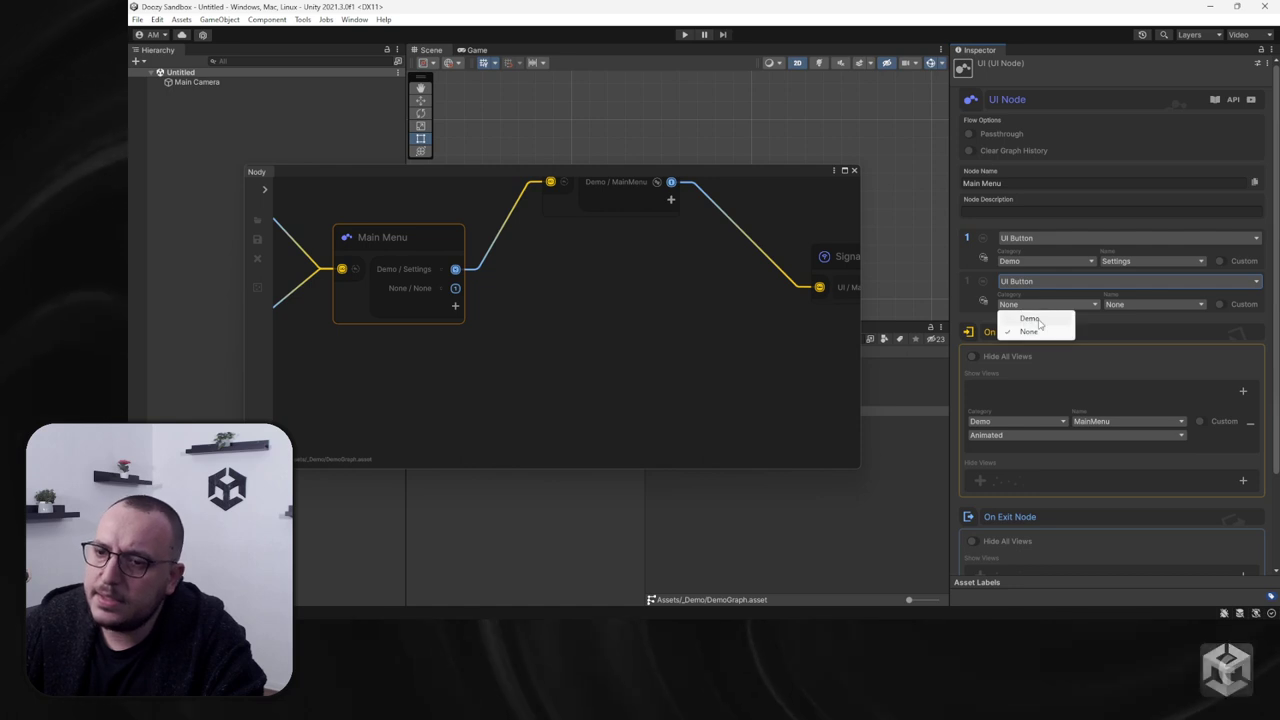
click(1024, 319)
click(1137, 345)
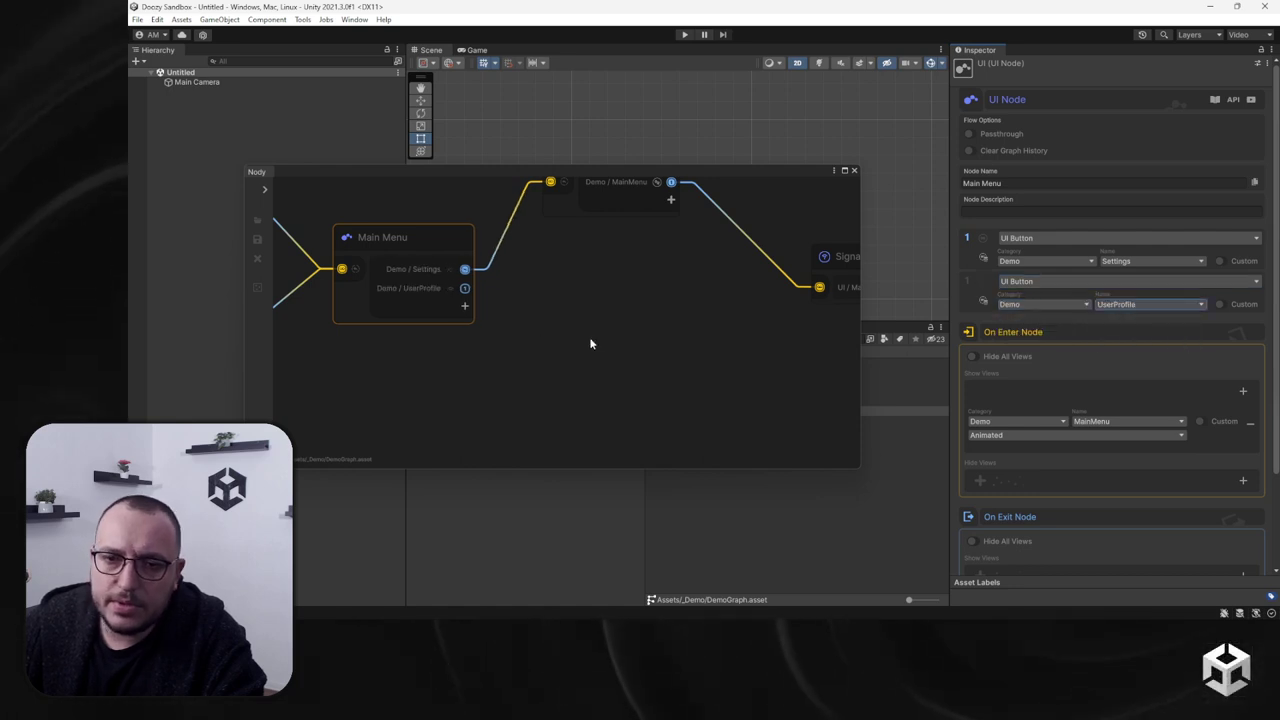
Step: Create a UI node below the Settings Menu node and connect the Main Menu node's Demo / UserProfile output to it
click(587, 335)
key(space)
text(ui)
key(Return)
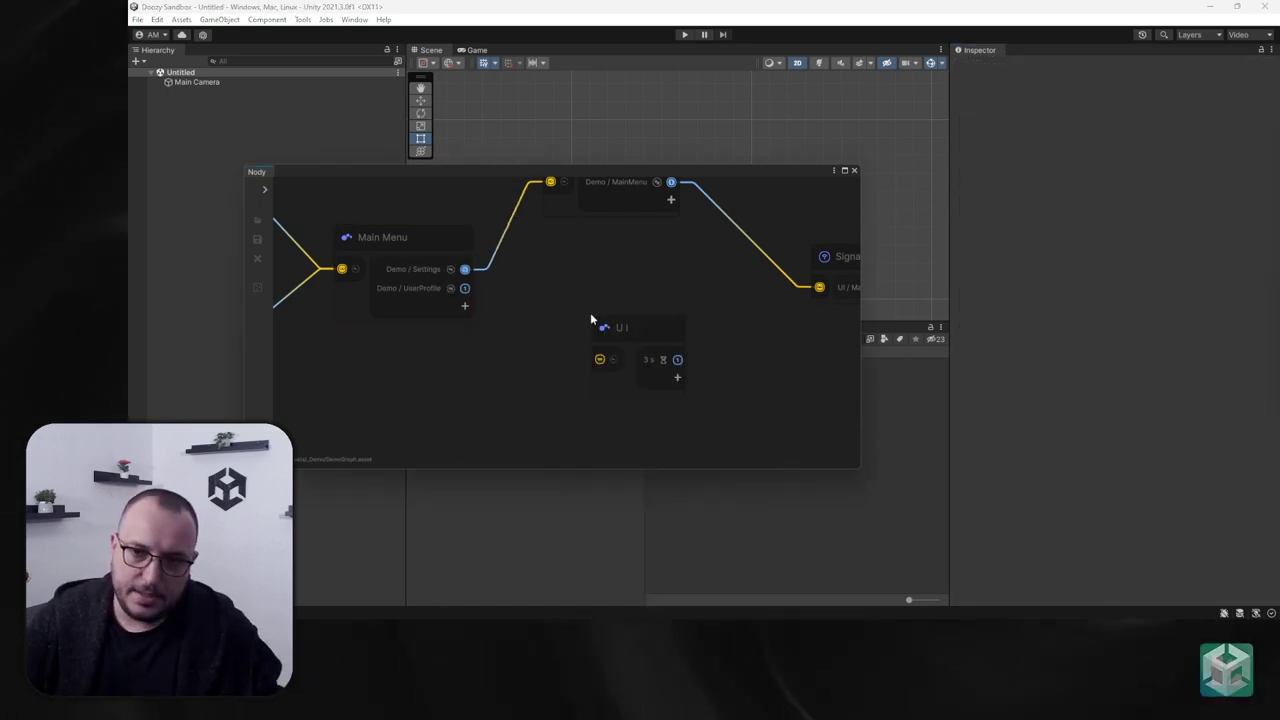
click(448, 291)
drag(463, 289, 582, 323)
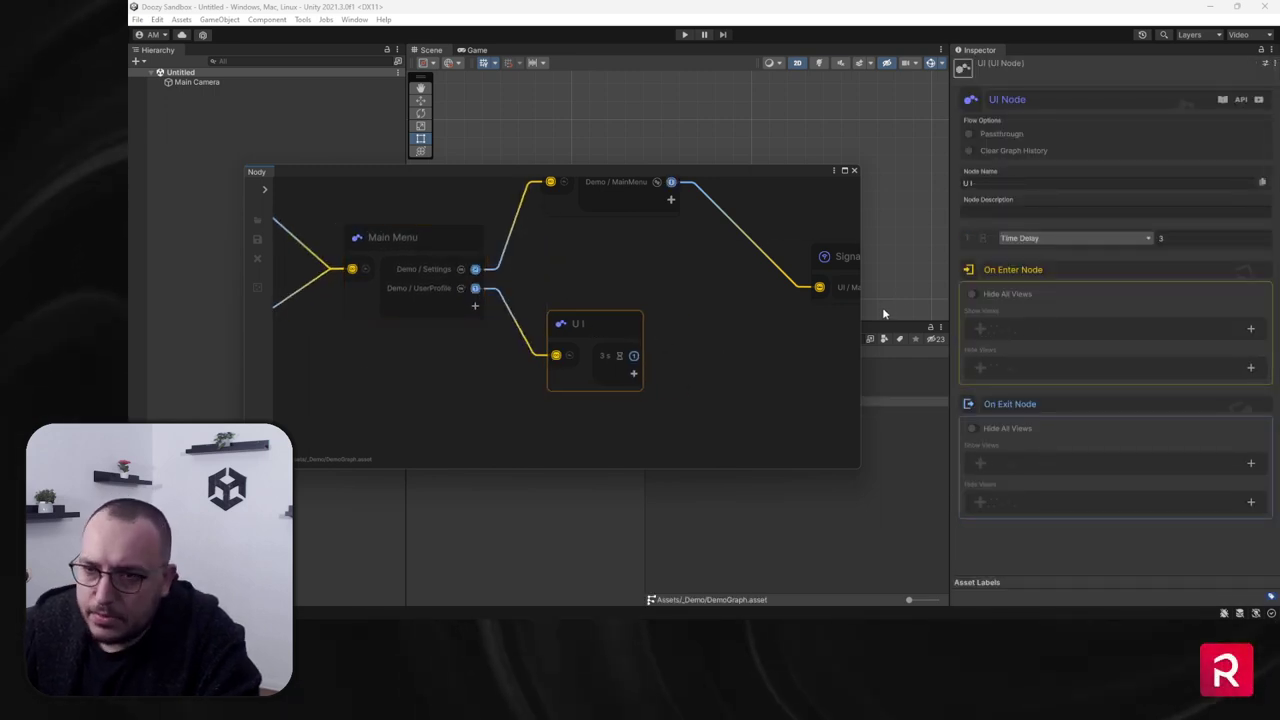
Step: Change the new UI node's output to a UI Button with category Demo and name MainMenu
click(1065, 240)
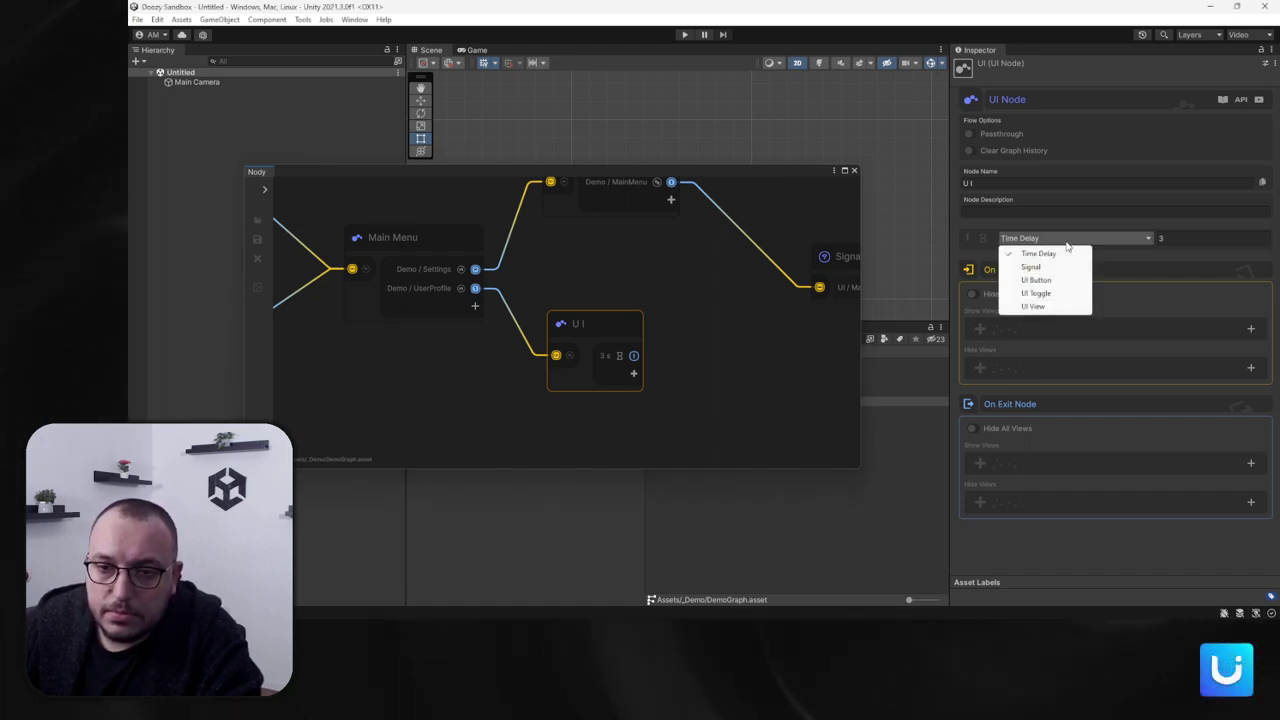
click(1036, 280)
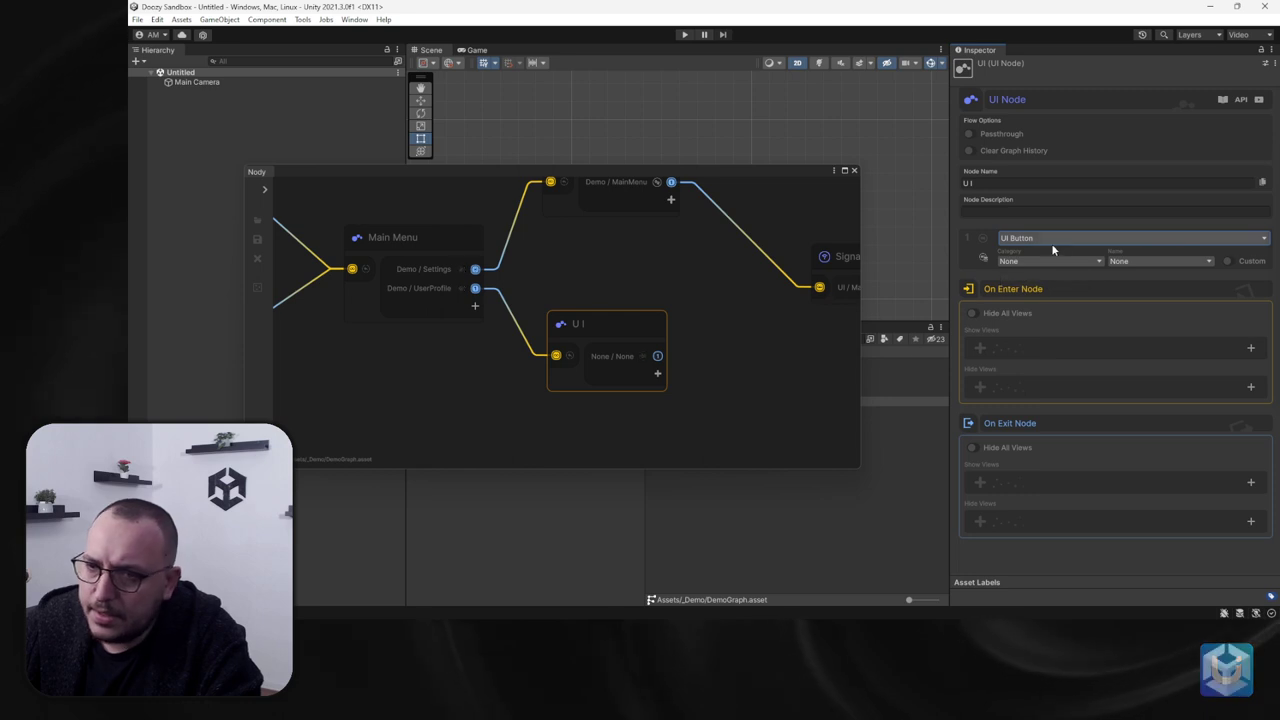
middle_drag(775, 347, 603, 350)
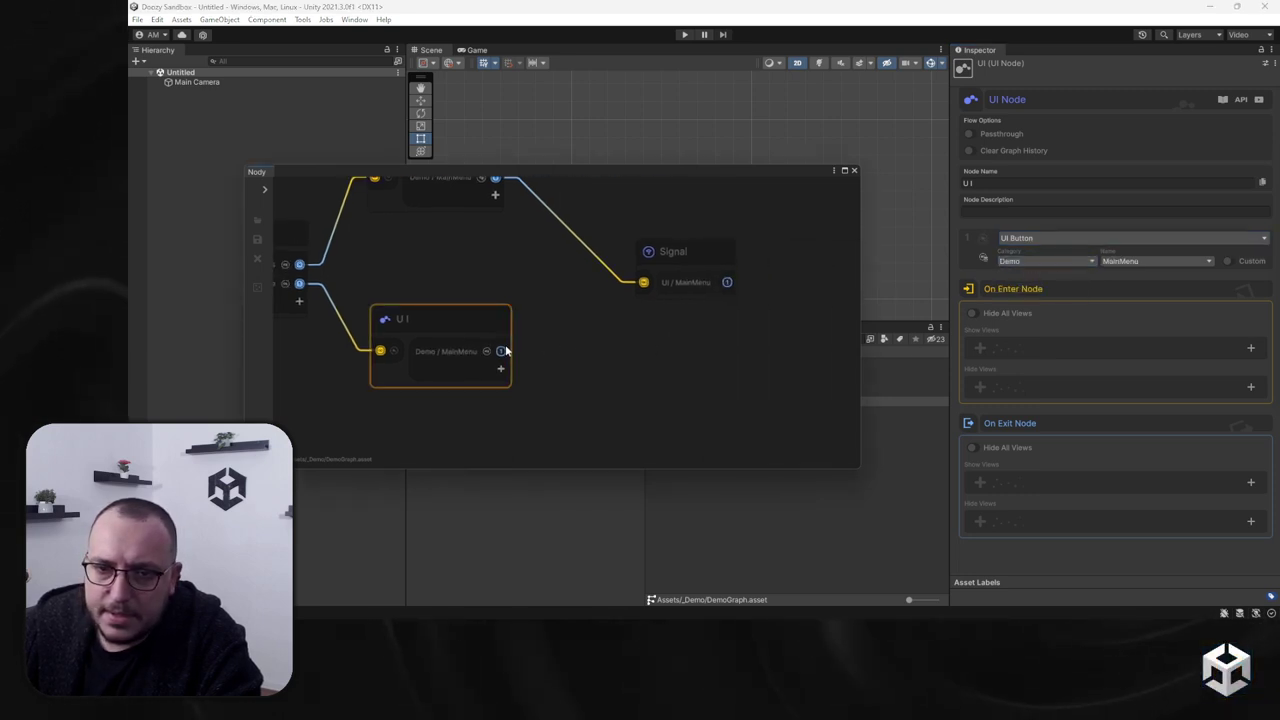
Step: Connect the lower UI node's Demo / MainMenu output to the existing Signal node
drag(501, 351, 688, 198)
click(688, 245)
key(f)
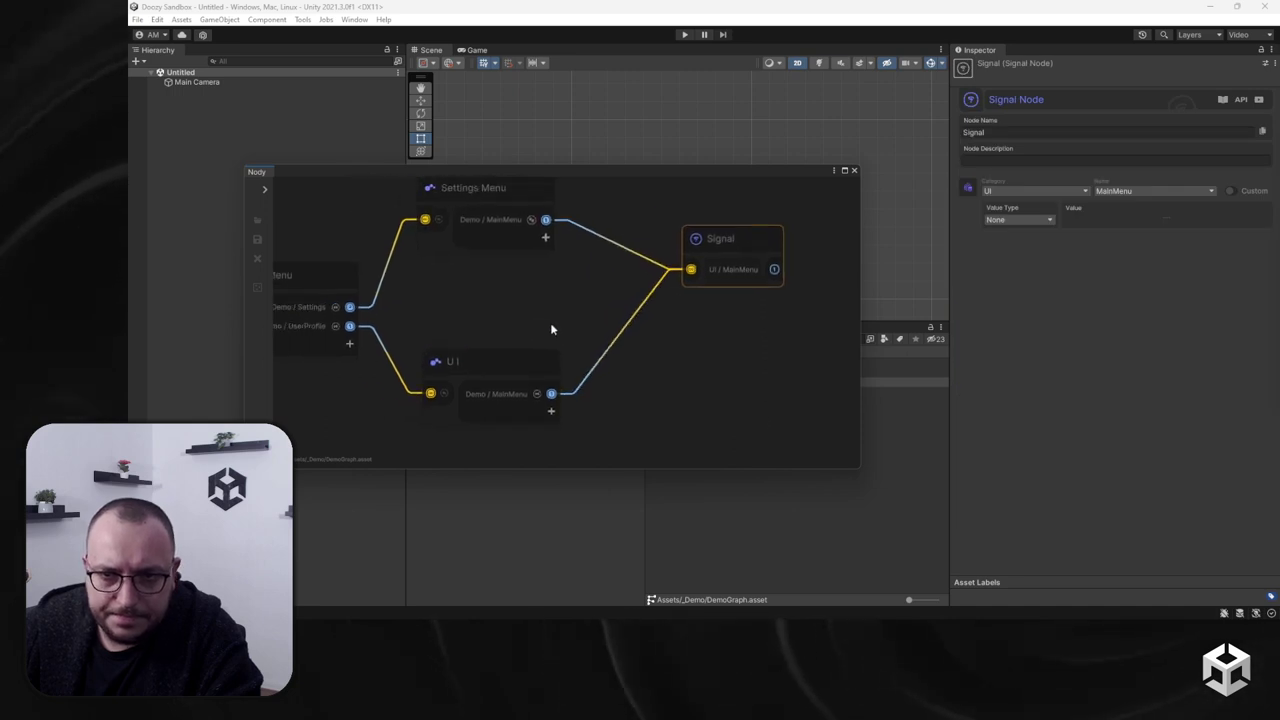
Step: Rename the lower UI node as User Profile Menu
click(527, 367)
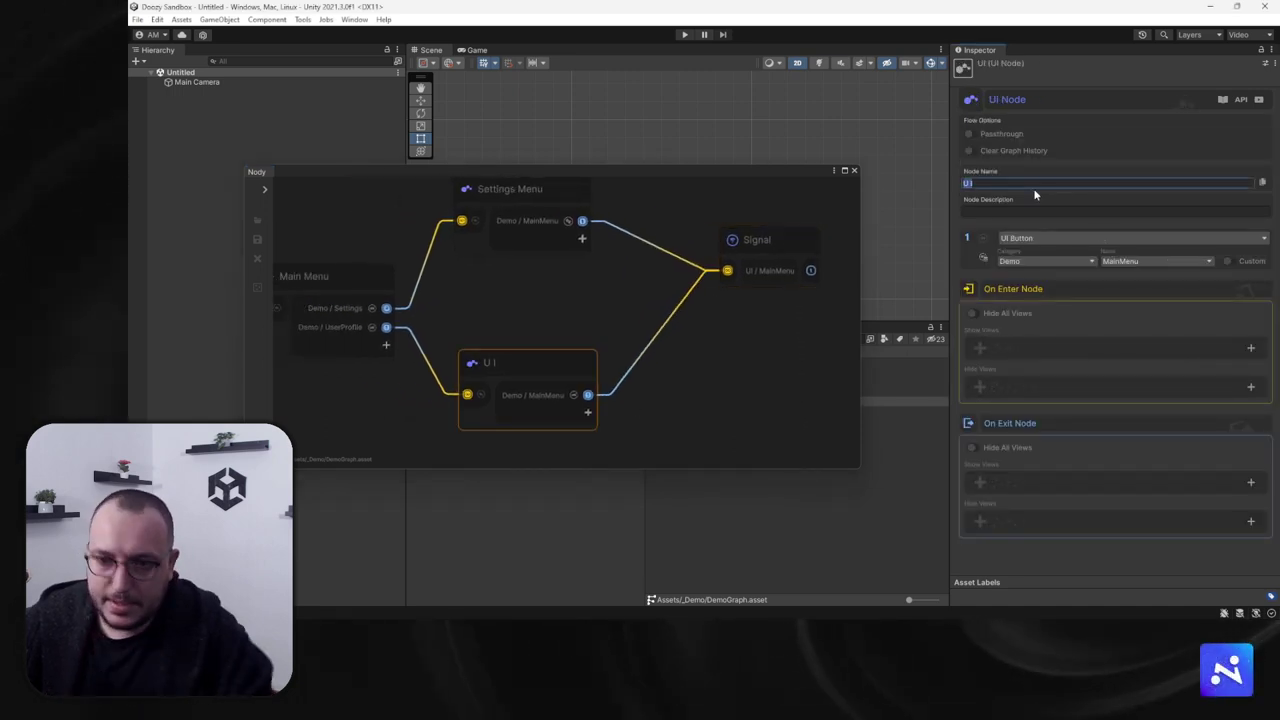
text(User Profi)
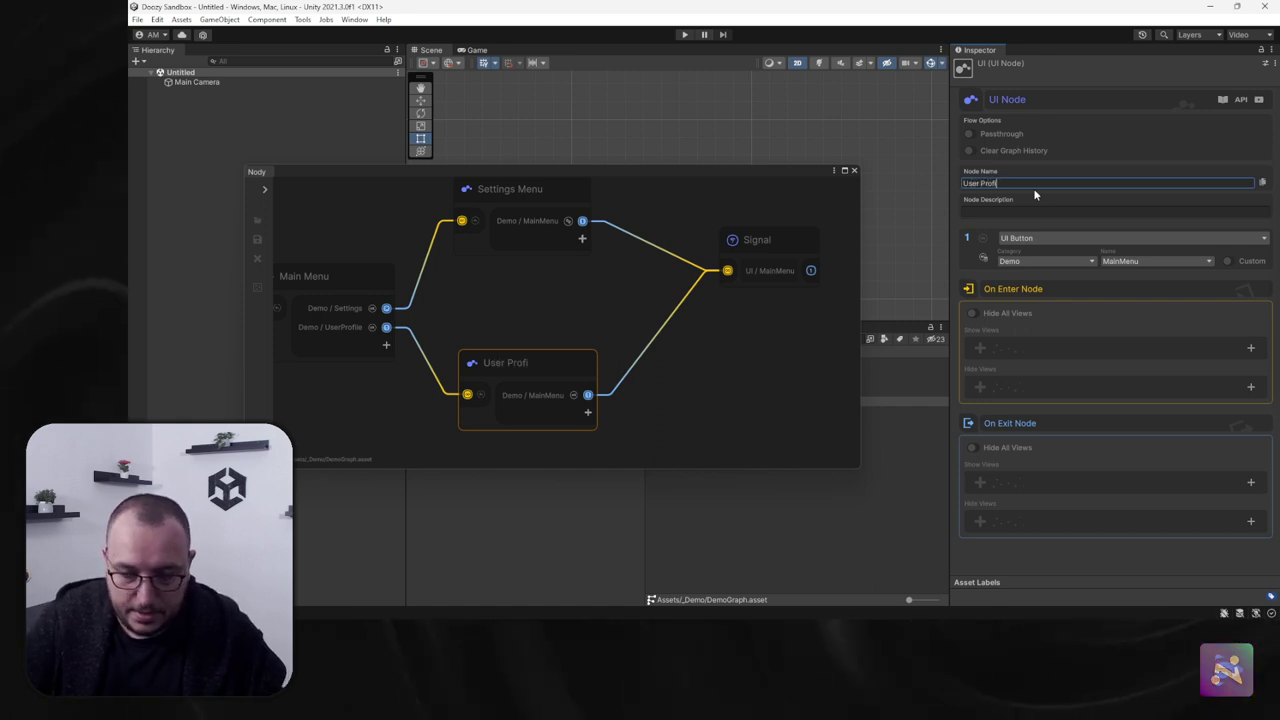
text(le Menu)
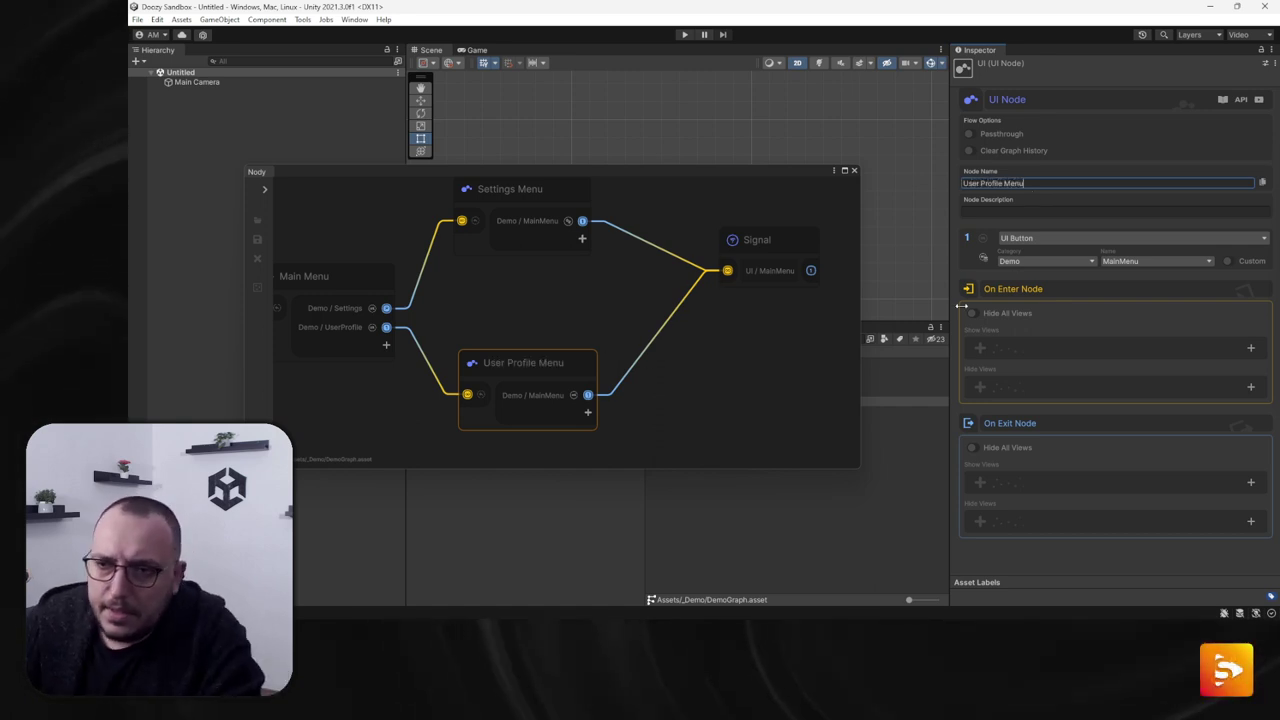
Step: Make the User Profile Menu node show the view with category Demo and name UserProfile on enter
click(1250, 347)
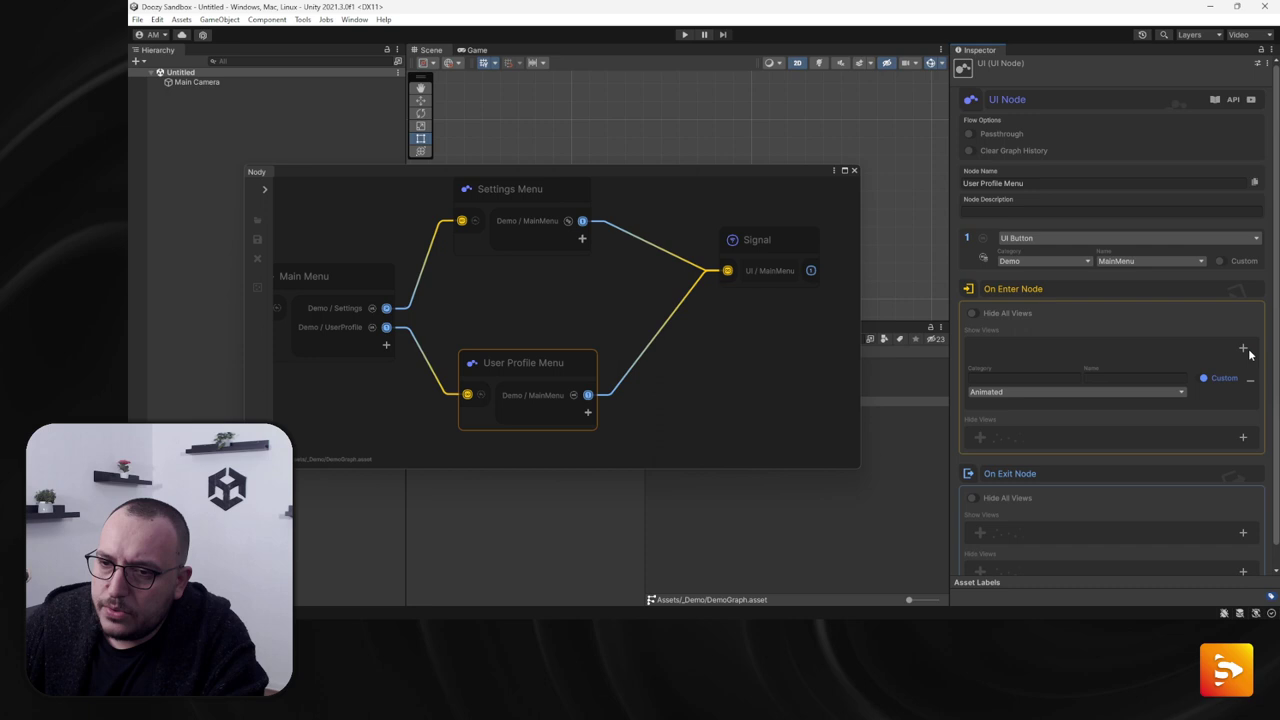
click(999, 391)
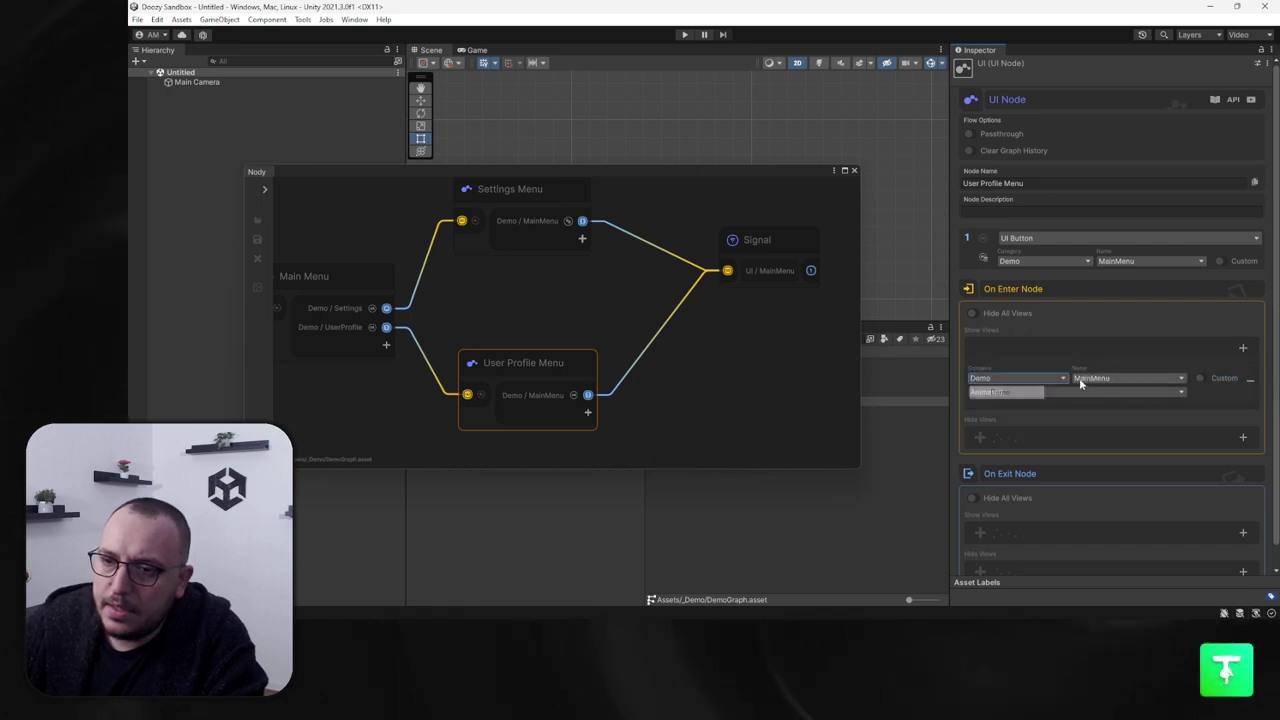
click(1100, 379)
click(1100, 419)
Step: Make the User Profile Menu node hide the view with category Demo and name UserProfile on exit
scroll(1100, 423, down, 1)
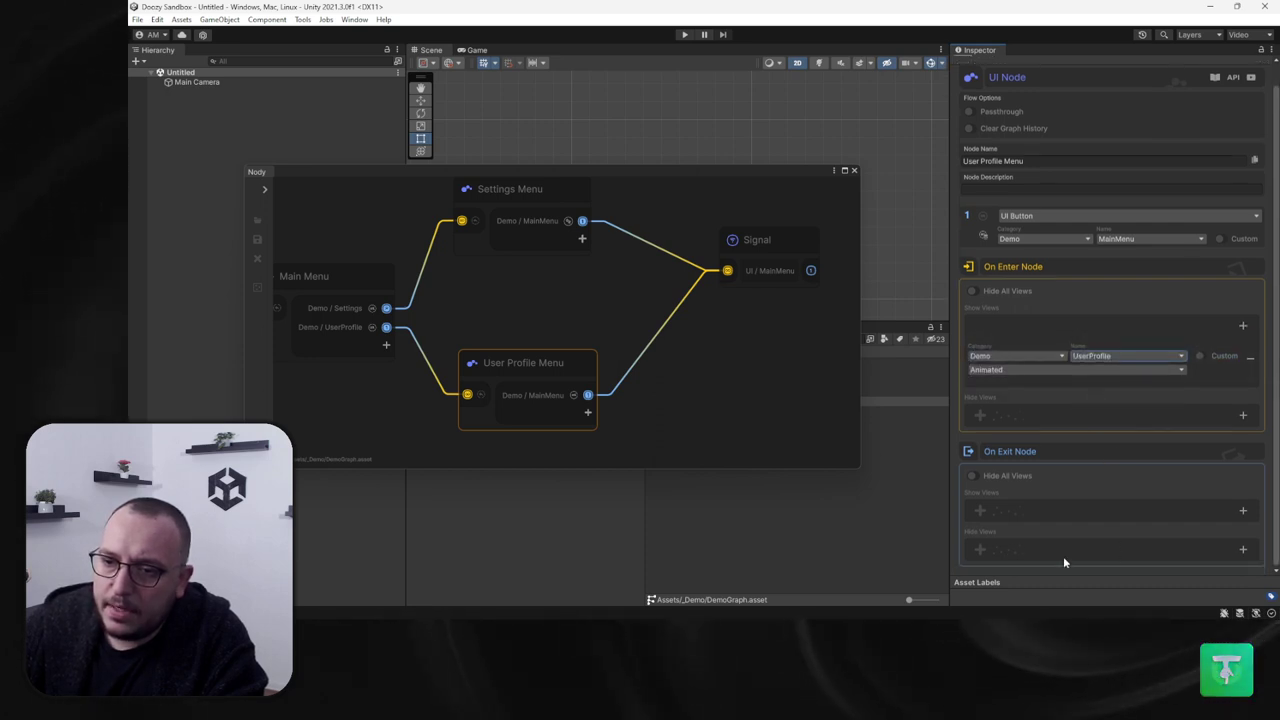
click(1243, 549)
scroll(1100, 544, down, 2)
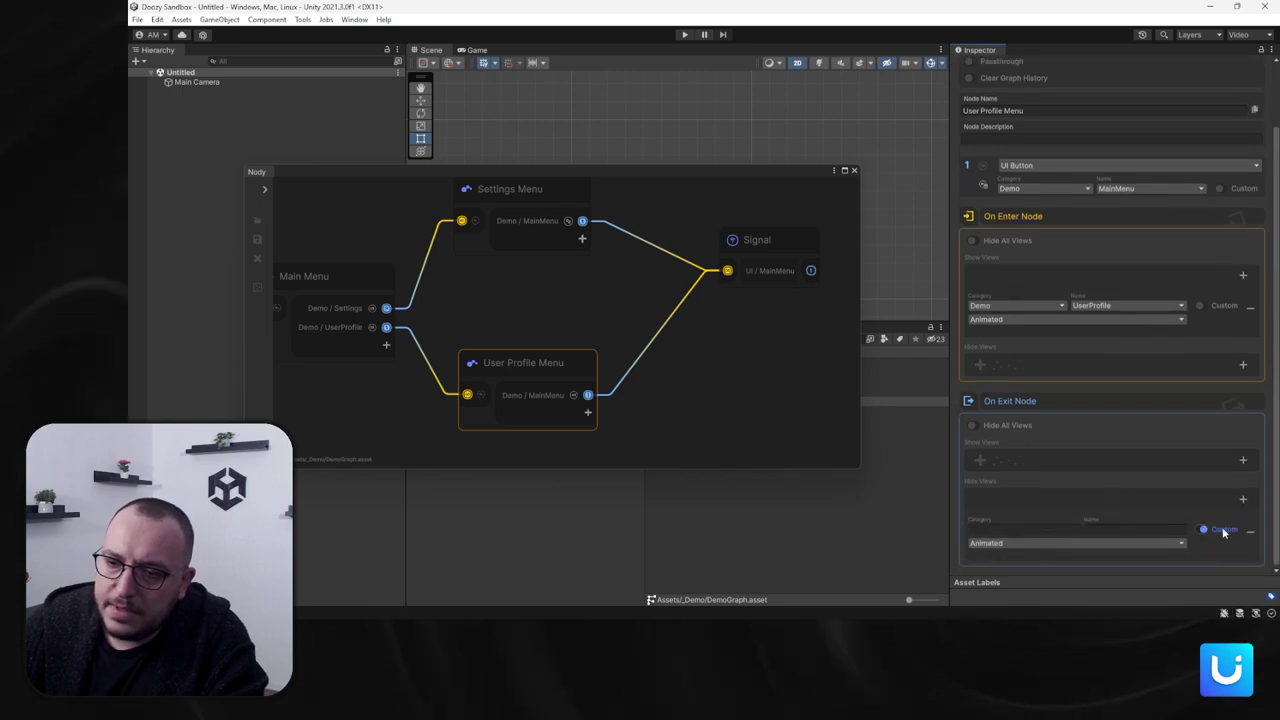
click(1222, 531)
click(1020, 530)
click(1014, 557)
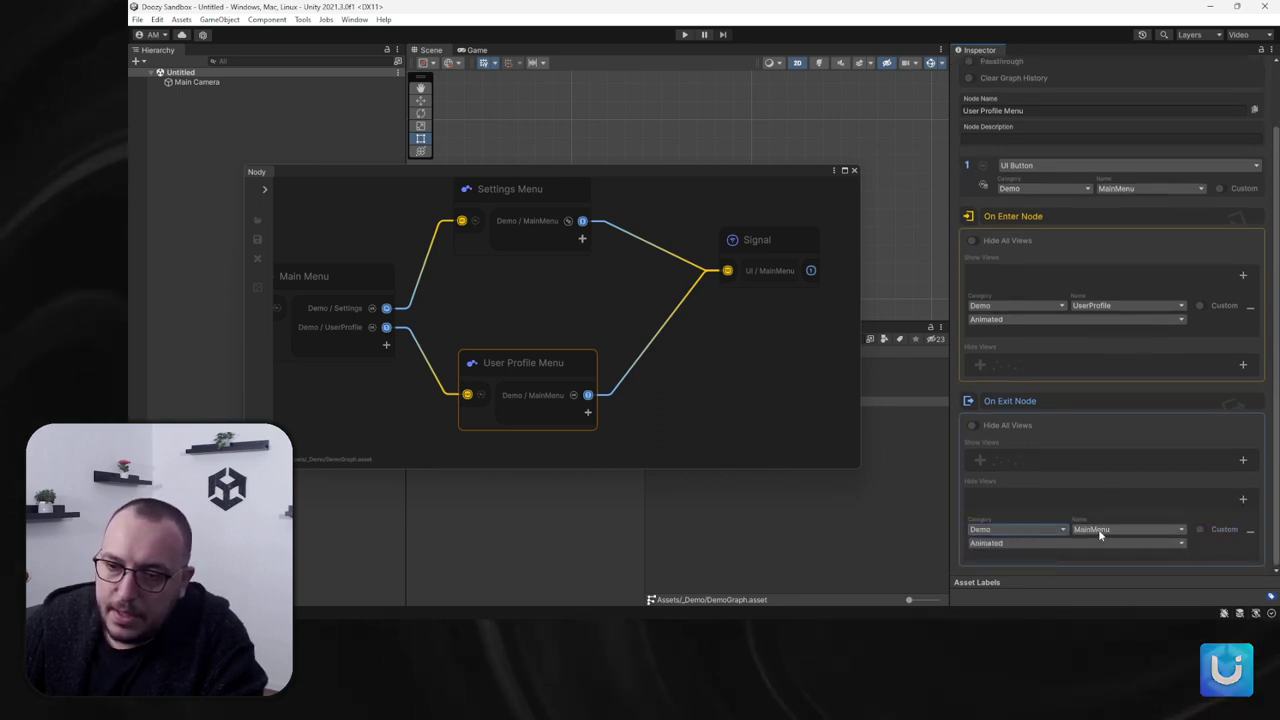
click(1100, 535)
click(1112, 568)
Step: Tidy the graph layout by moving the Settings Menu node down and the Signal node closer to the menu nodes
scroll(556, 329, down, 3)
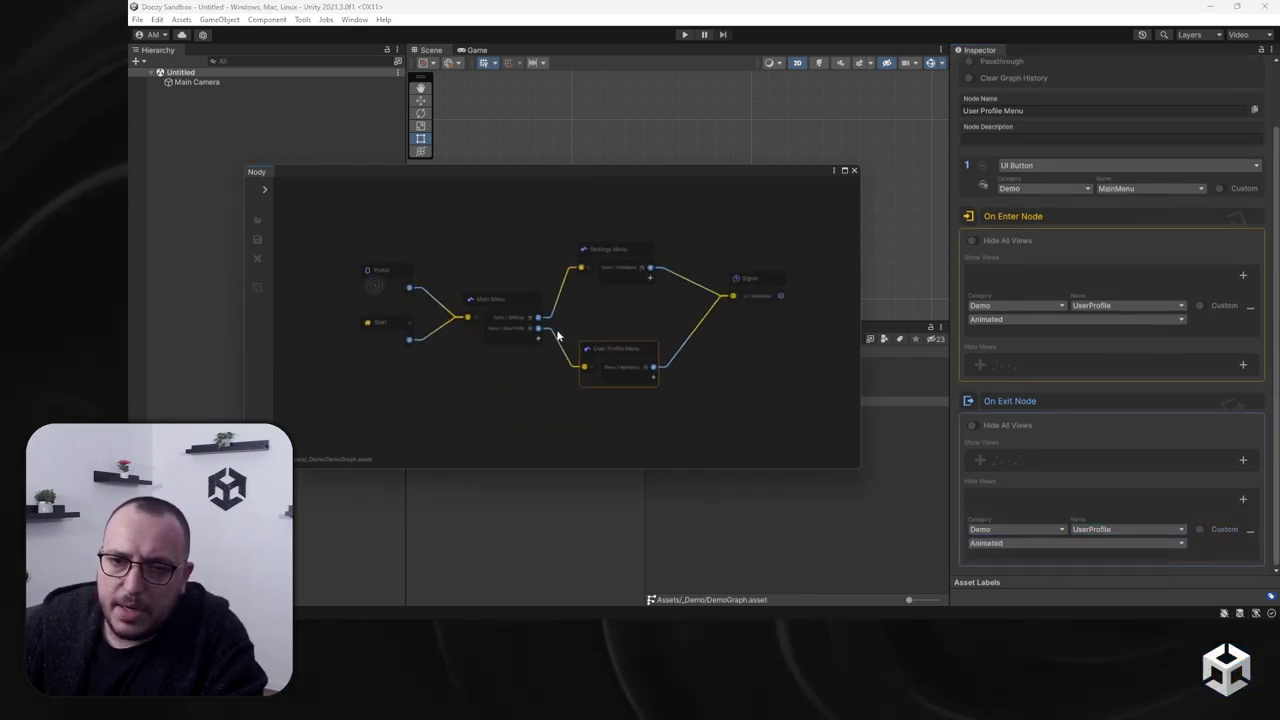
scroll(556, 329, up, 3)
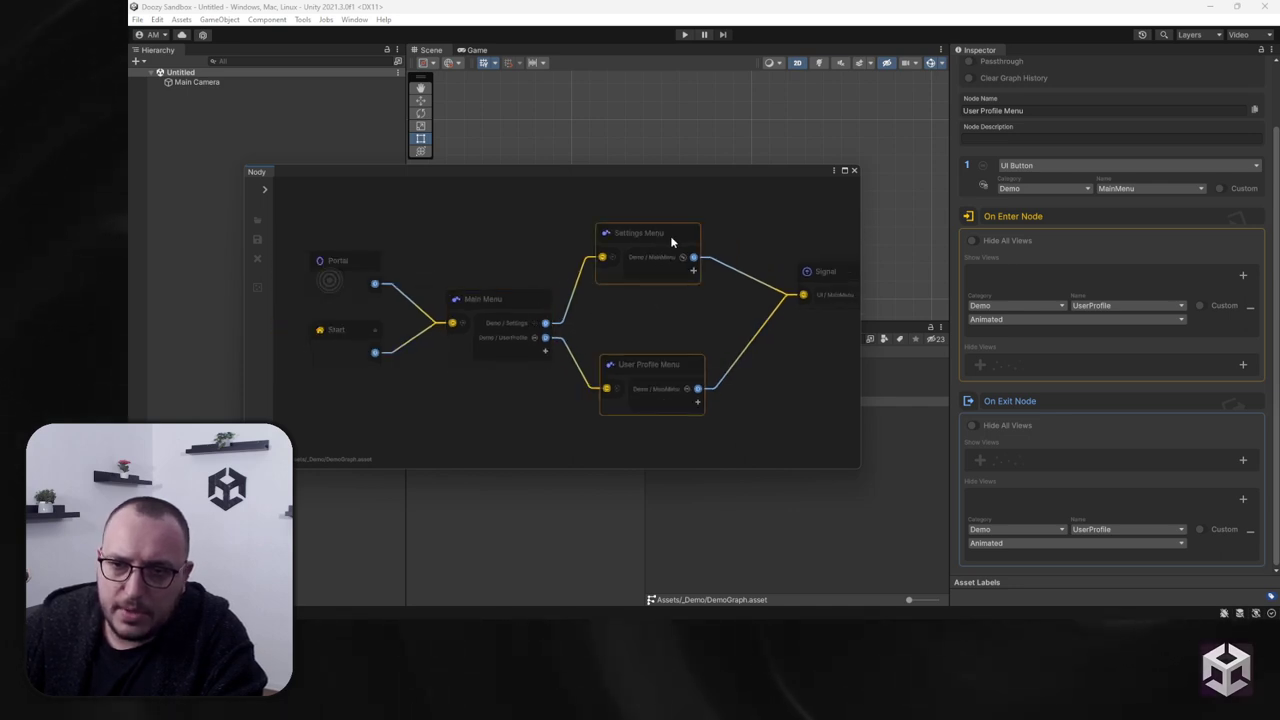
drag(670, 240, 675, 265)
drag(821, 274, 779, 310)
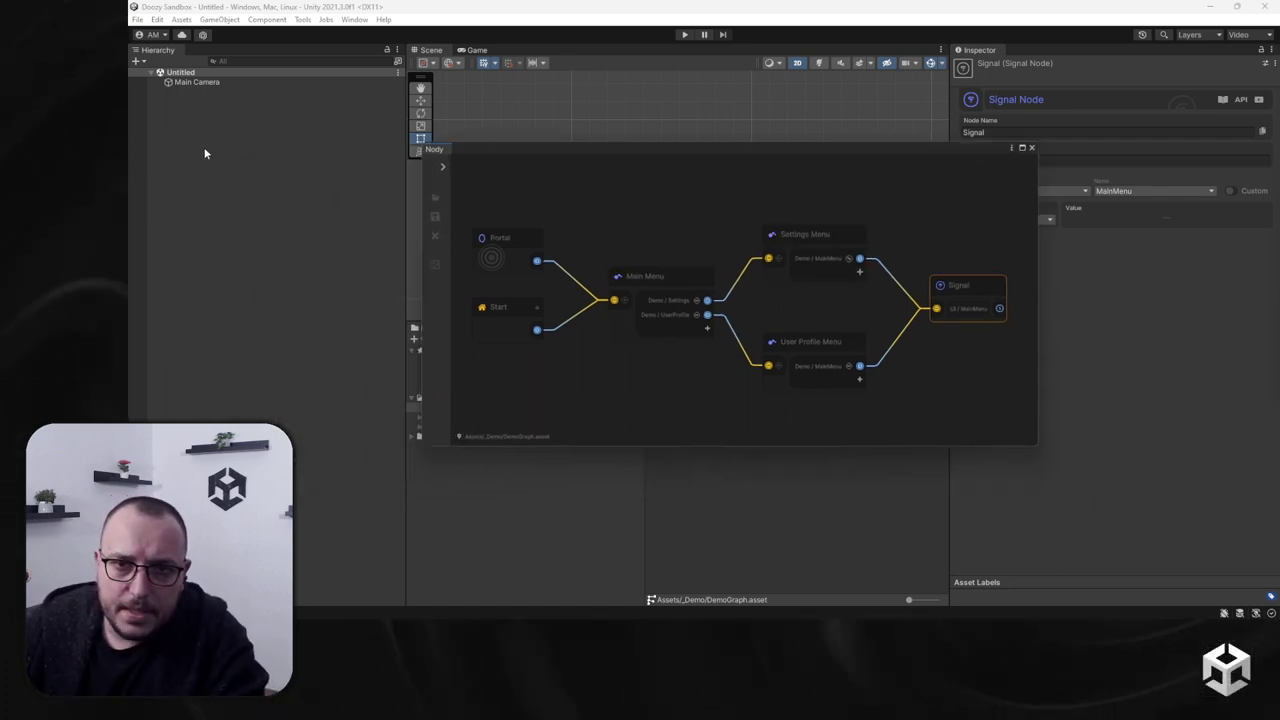
Step: Create a Nody Flow Controller object in the scene hierarchy and keep its default name
click(204, 142)
right_click(195, 167)
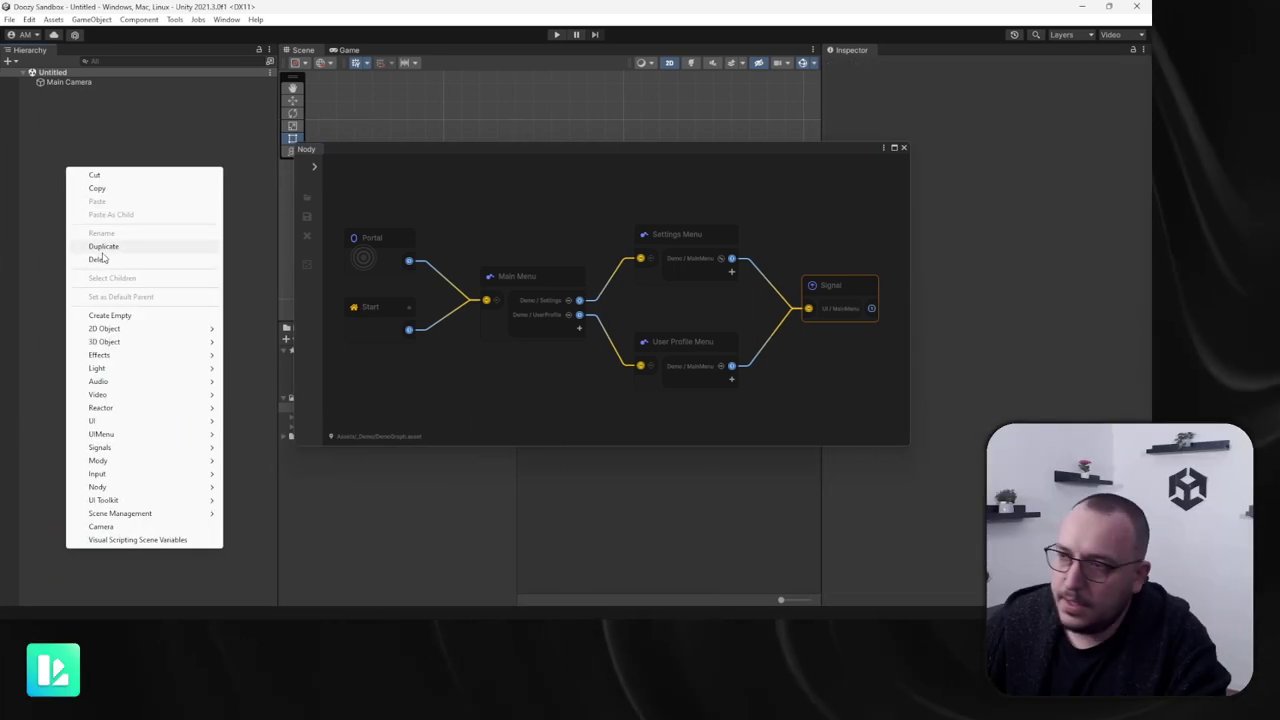
mouse_move(242, 476)
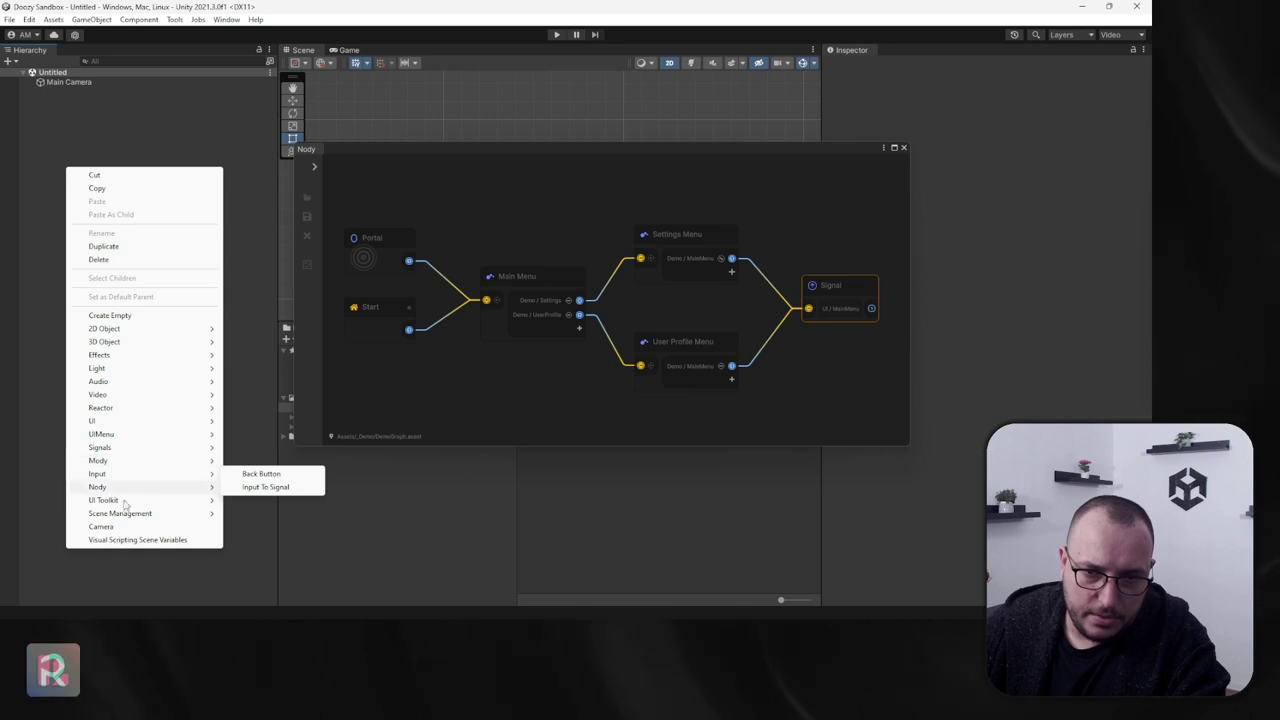
mouse_move(180, 487)
click(265, 487)
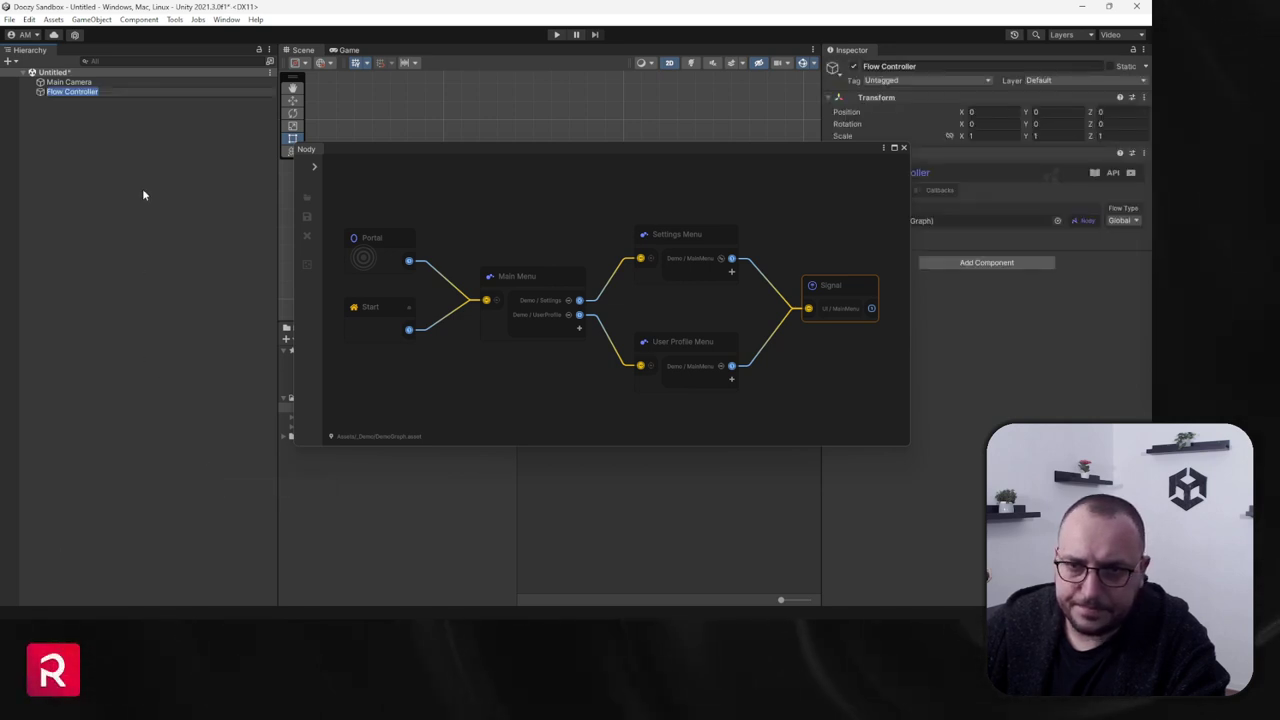
key(Return)
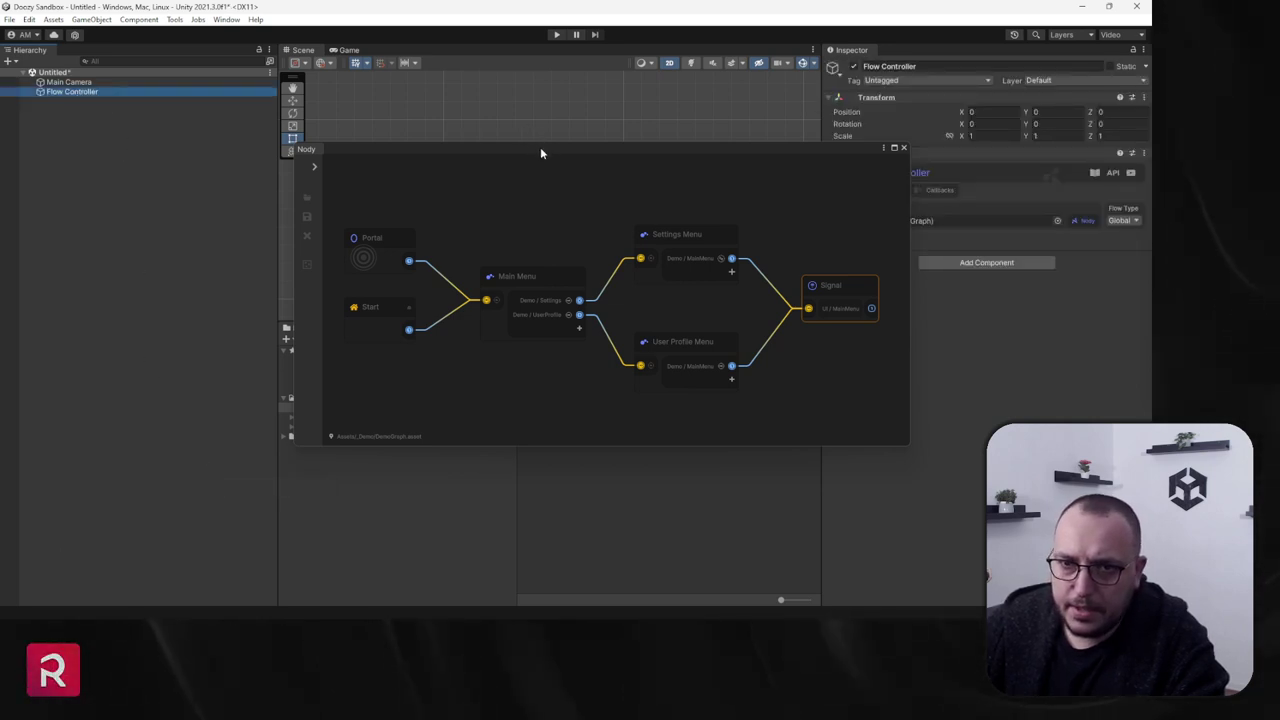
Step: Assign the DemoGraph asset as the Flow Controller's flow graph and close the Nody window
drag(540, 153, 340, 44)
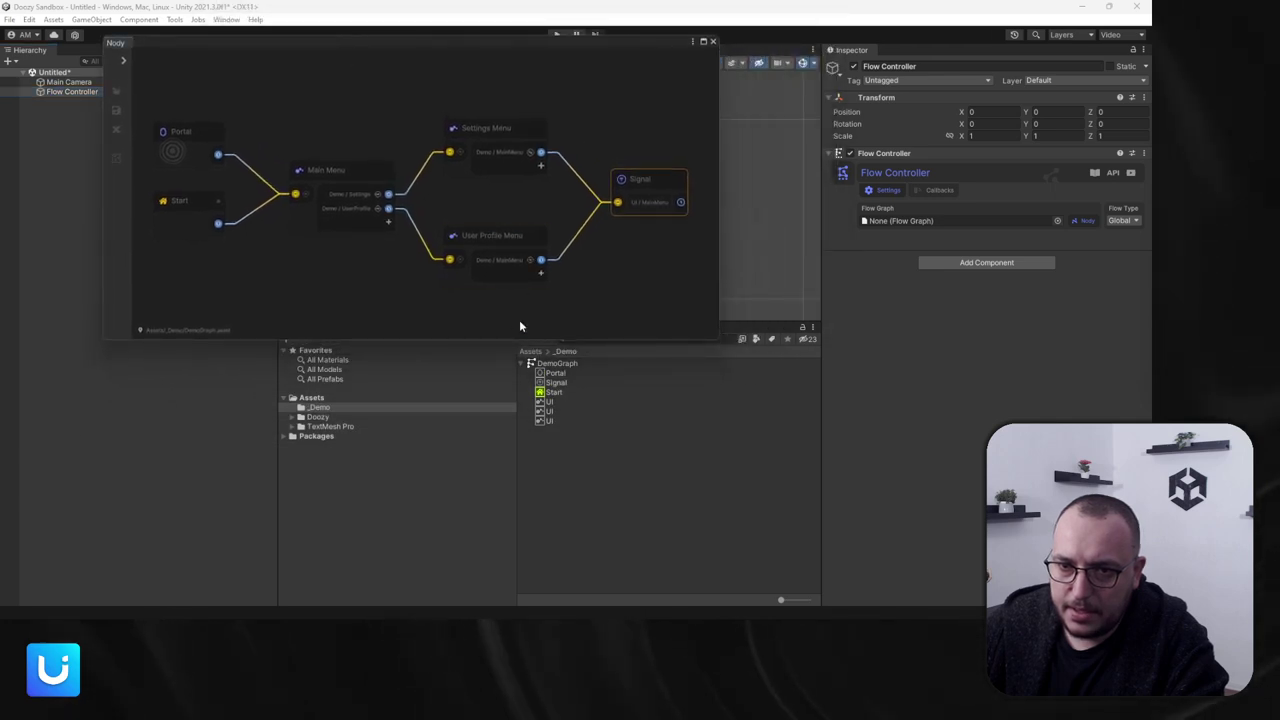
drag(913, 222, 914, 221)
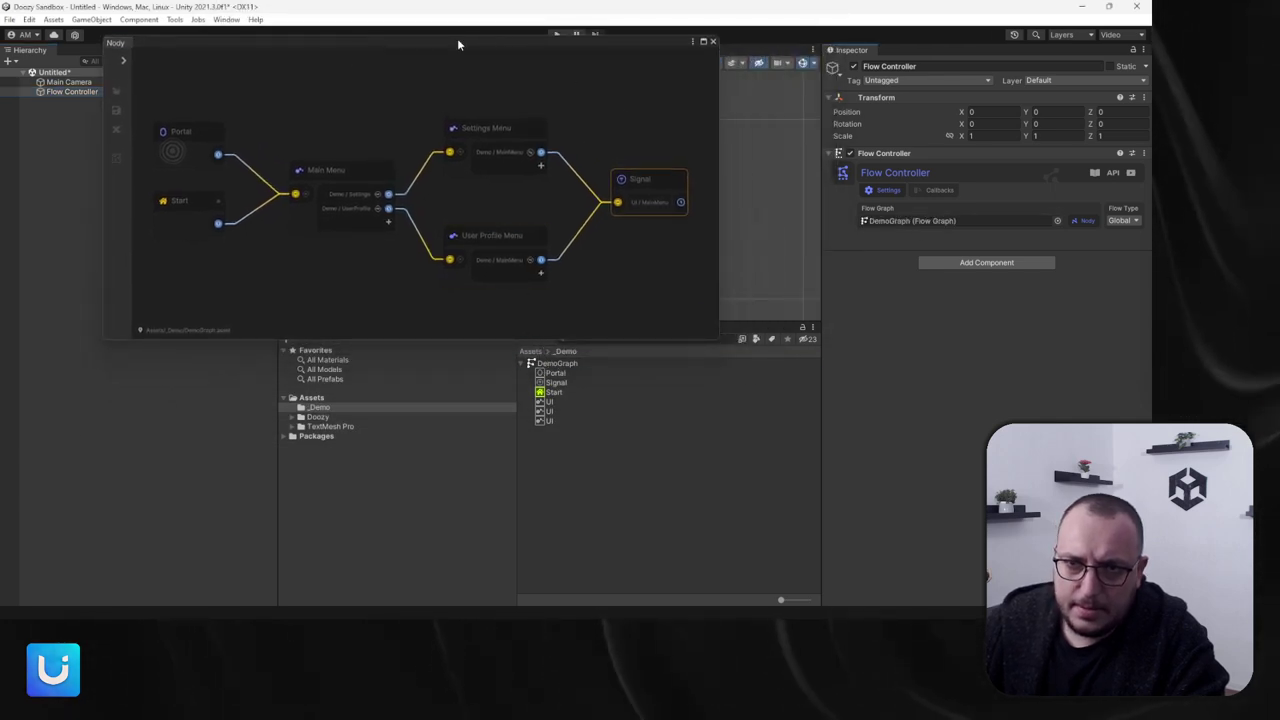
drag(457, 40, 529, 186)
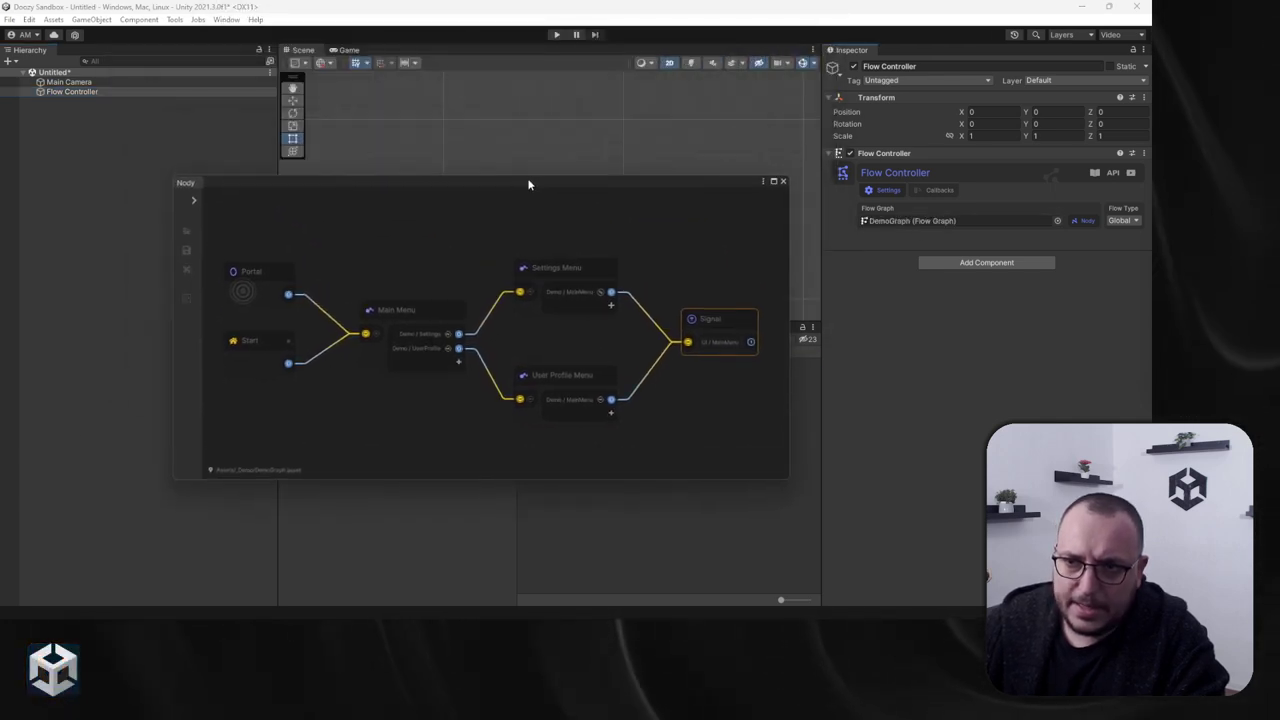
click(783, 182)
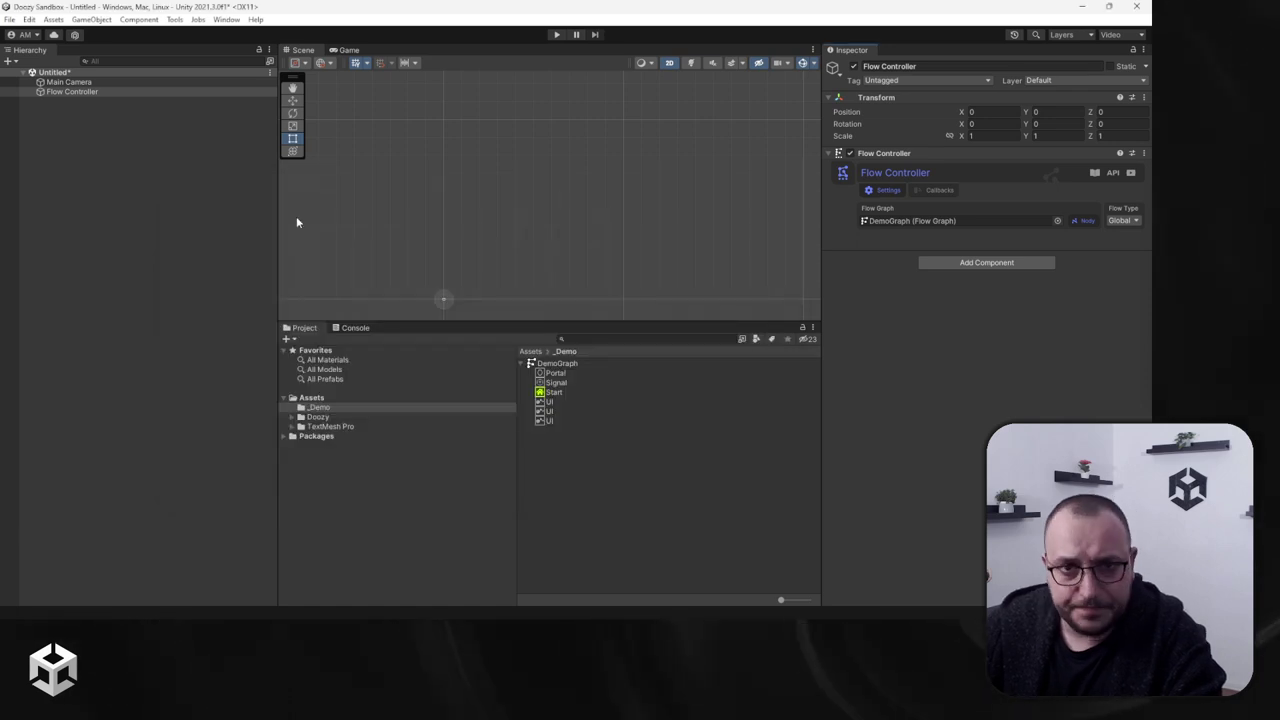
Step: Add a UI Canvas to the scene and replace the EventSystem's Standalone Input Module with InputSystemUIInputModule
click(68, 82)
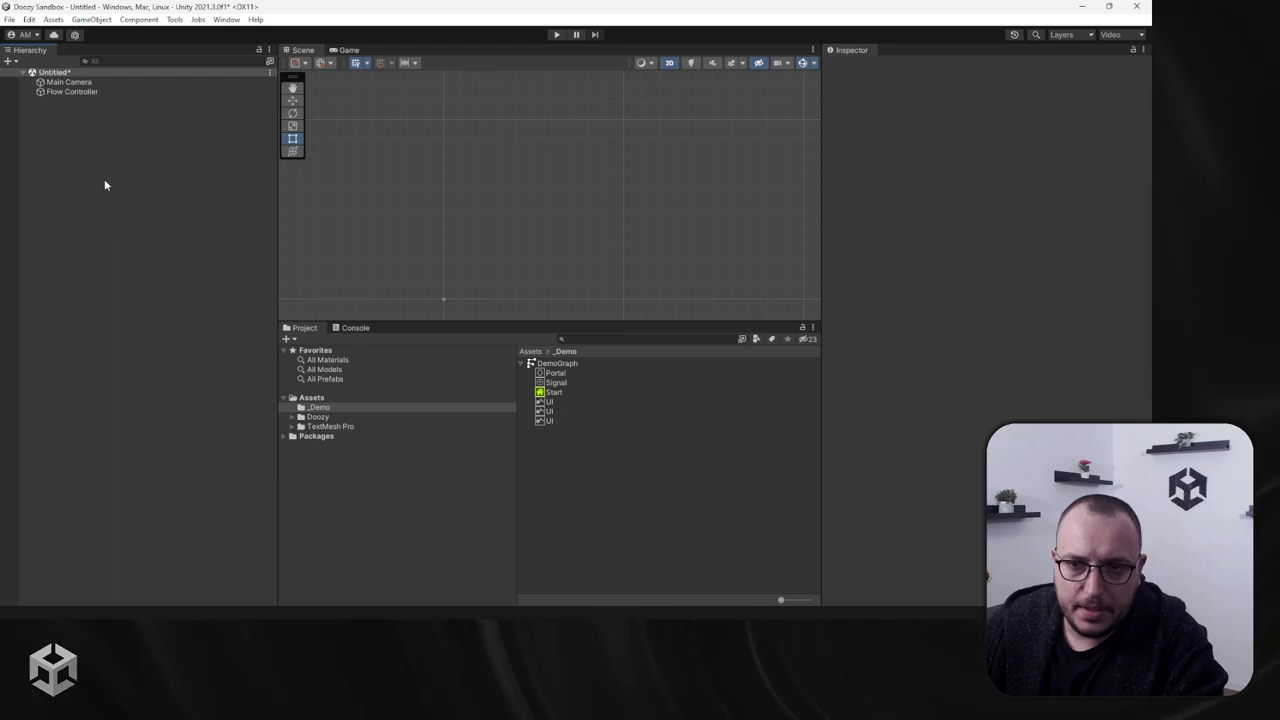
right_click(74, 155)
mouse_move(119, 401)
mouse_move(200, 402)
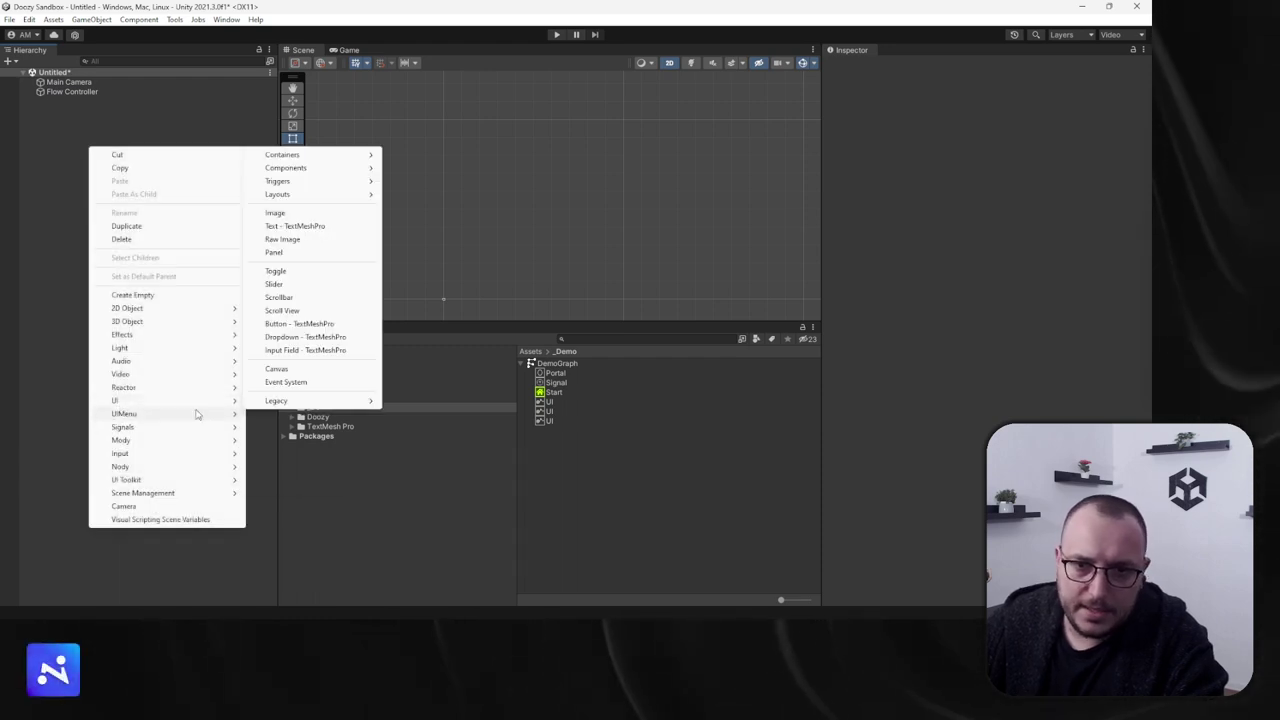
click(317, 370)
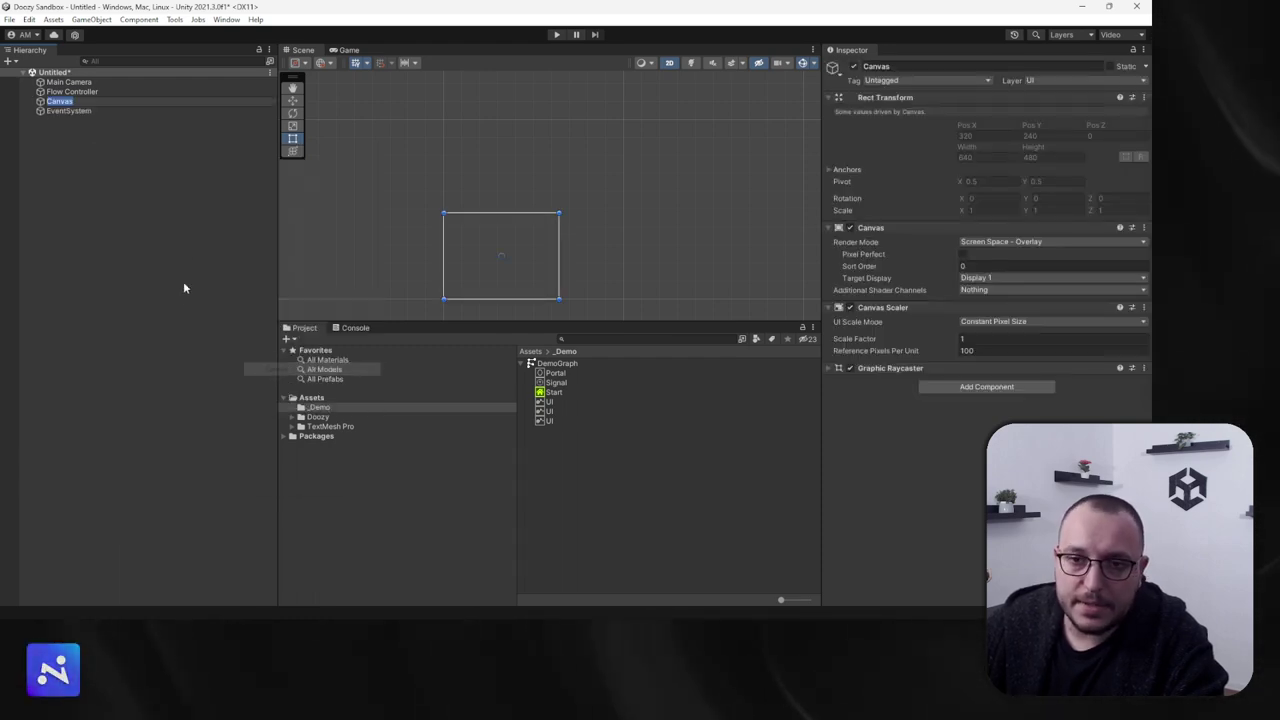
click(48, 111)
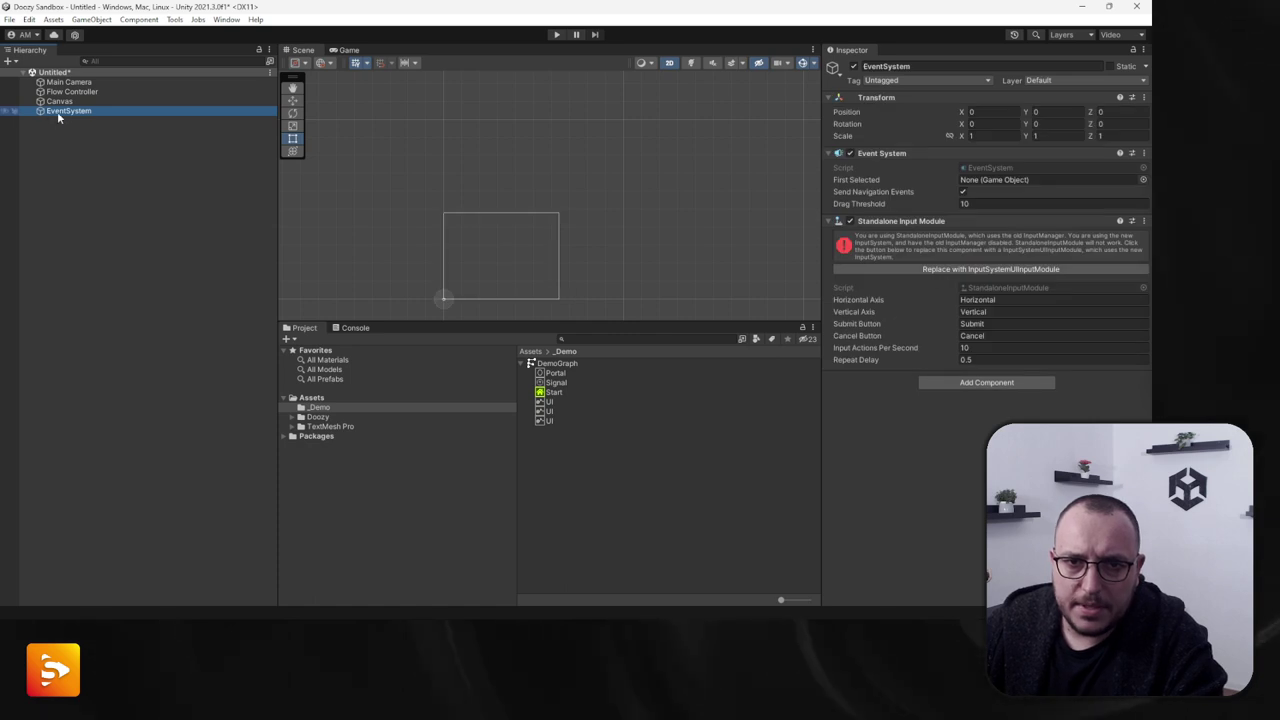
click(893, 270)
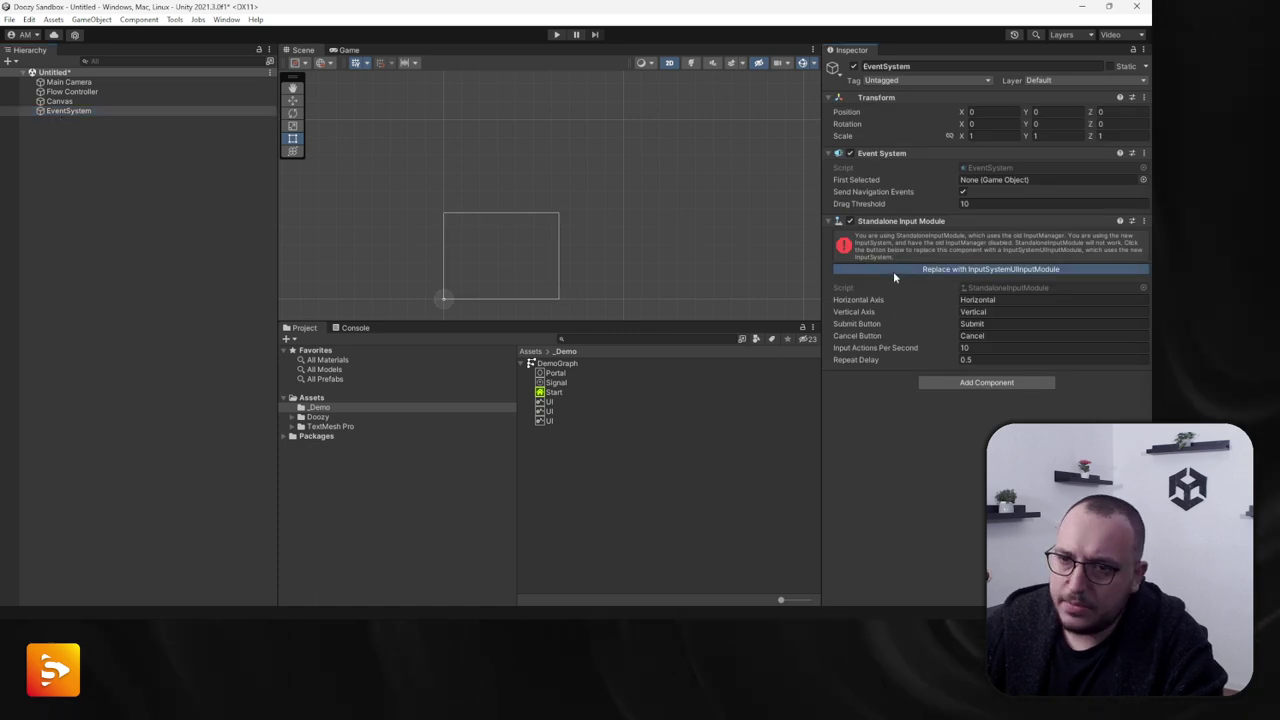
Step: Set the Game view's aspect ratio to 16:9 and return to the Canvas in the Scene view
click(60, 101)
click(445, 259)
key(f)
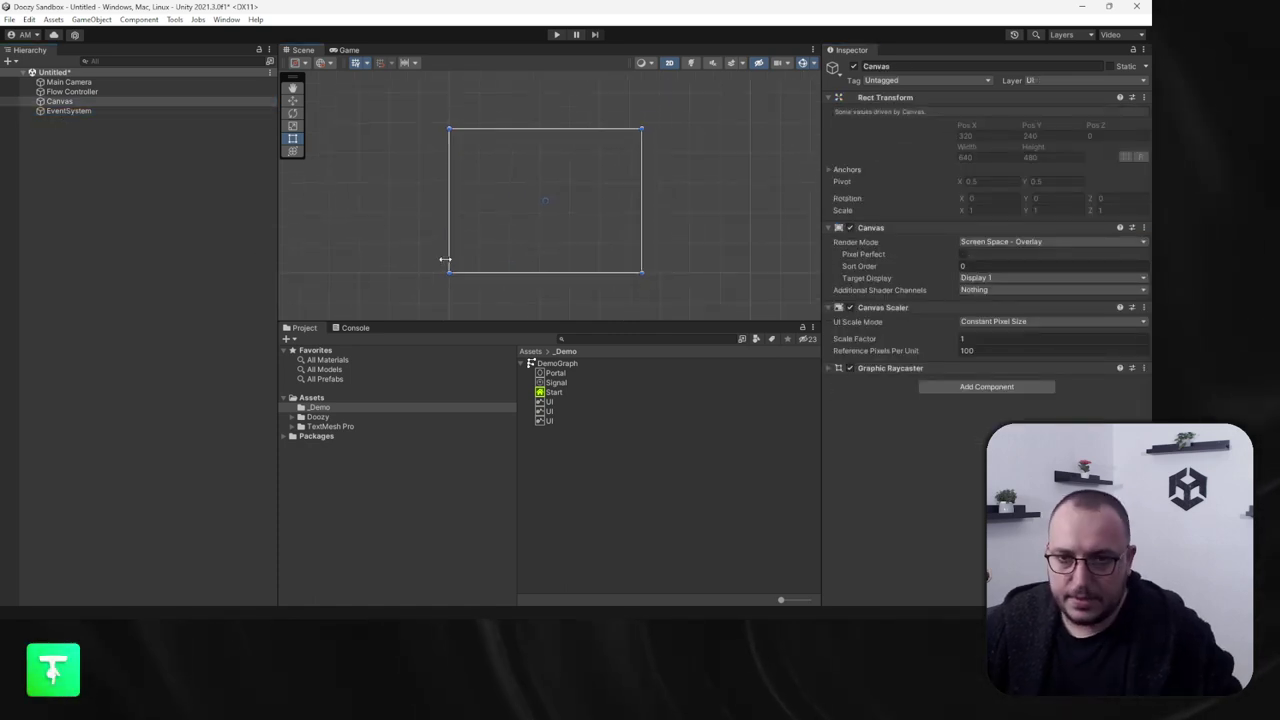
click(347, 50)
click(400, 61)
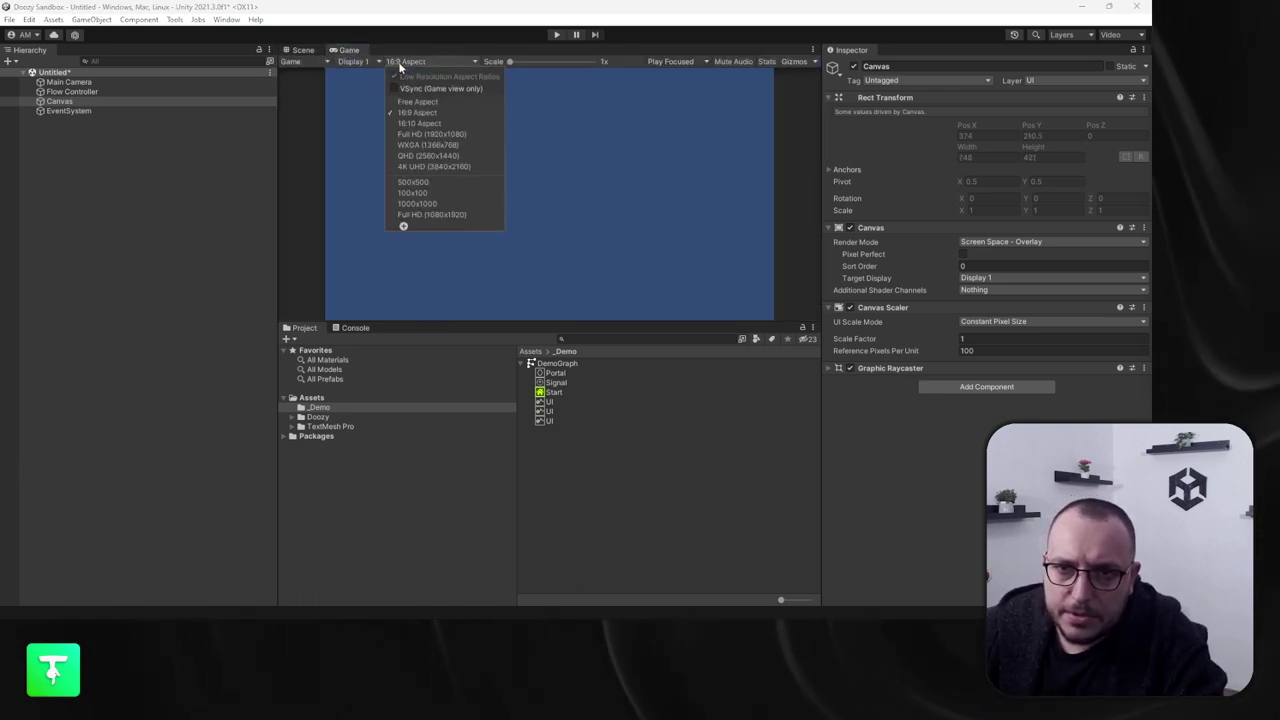
click(414, 125)
click(302, 50)
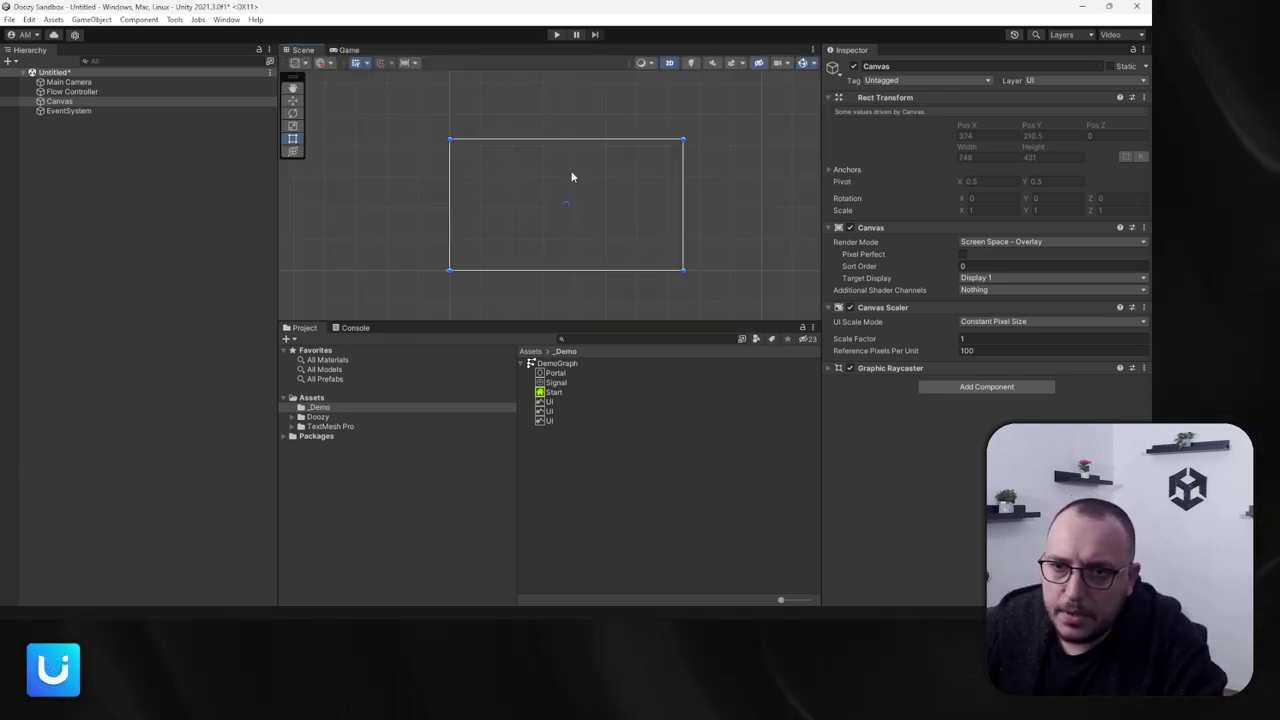
Step: Set the Canvas Scaler to Scale With Screen Size with reference resolution 1920 x 1080 and Match 0.5
click(61, 103)
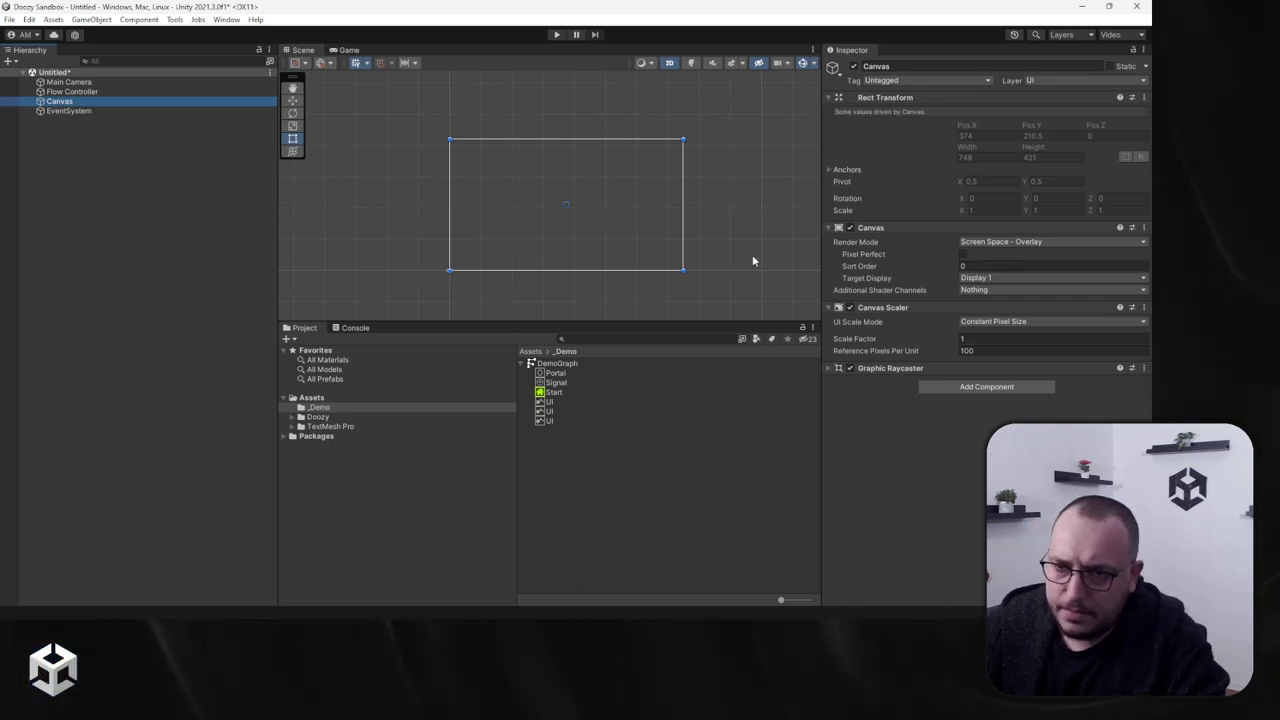
scroll(665, 240, up, 1)
click(993, 322)
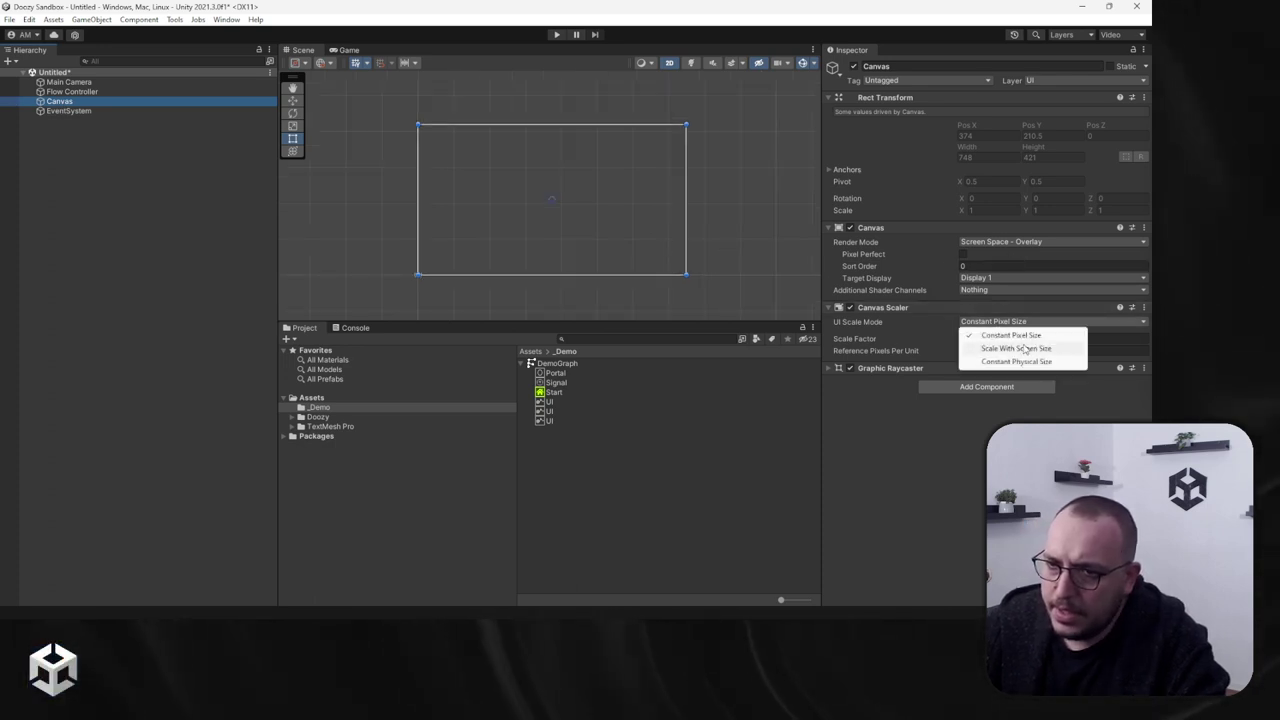
click(1000, 346)
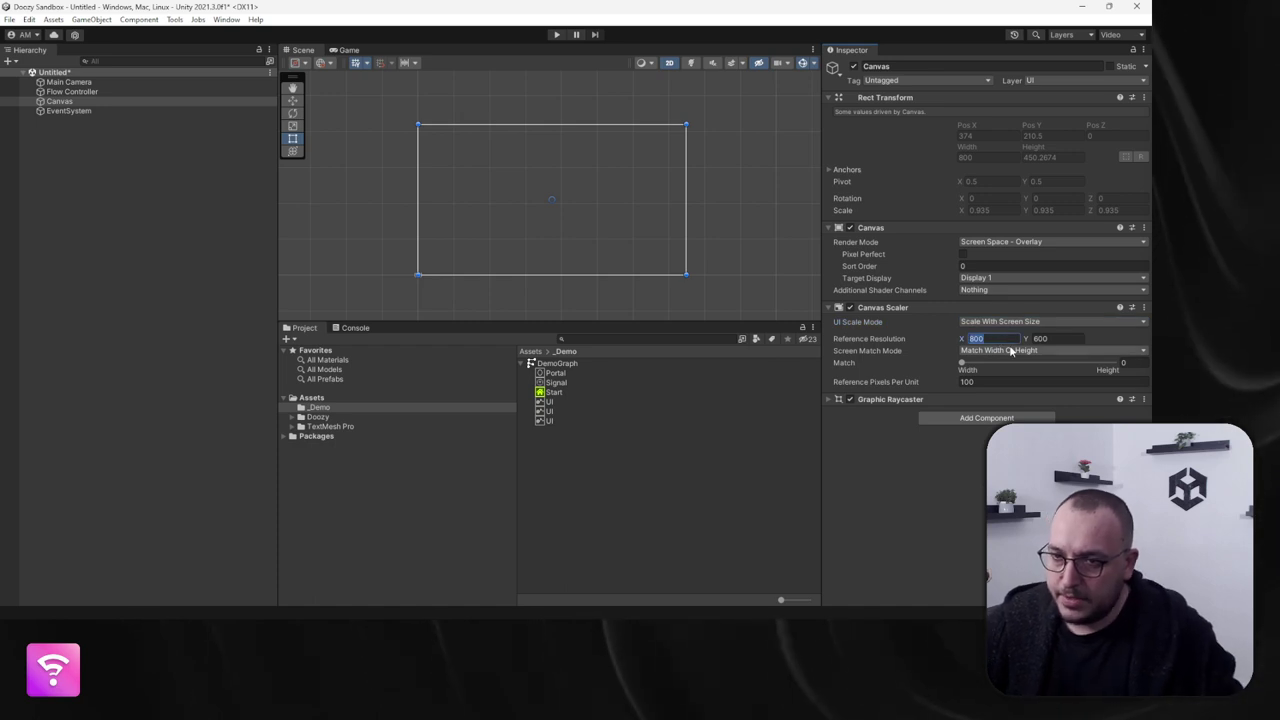
text(1920)
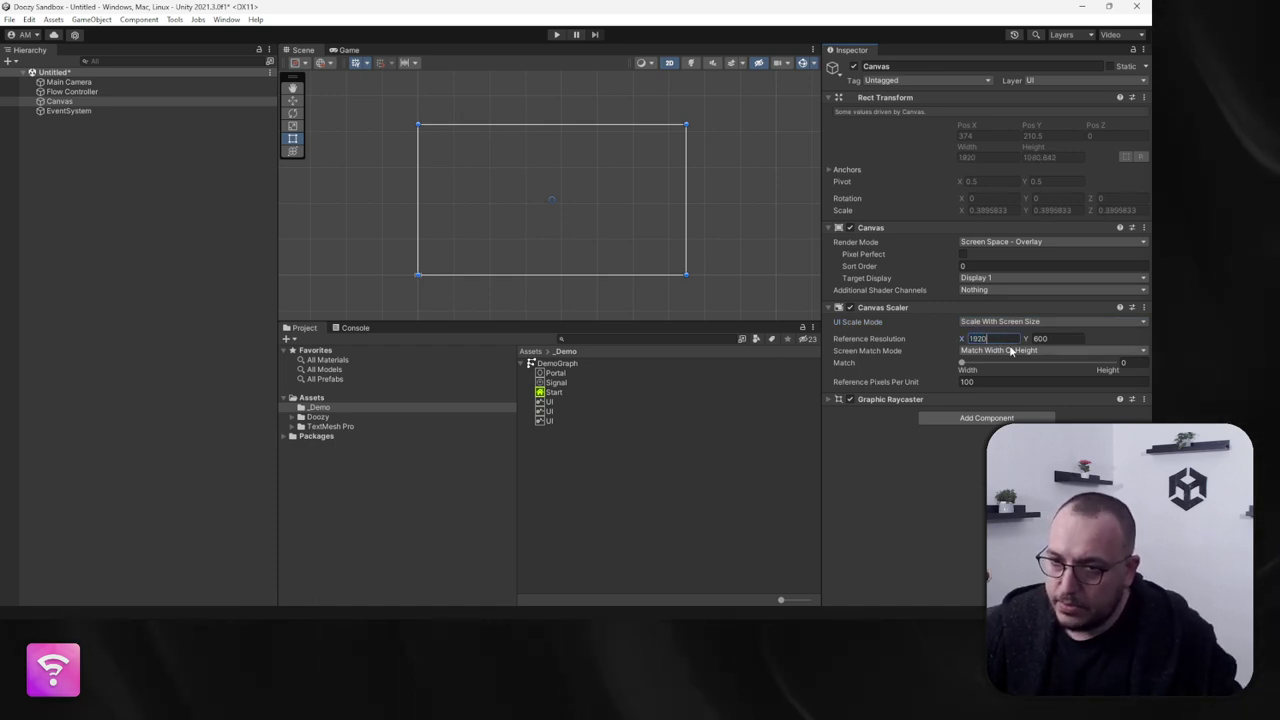
key(Tab)
text(10)
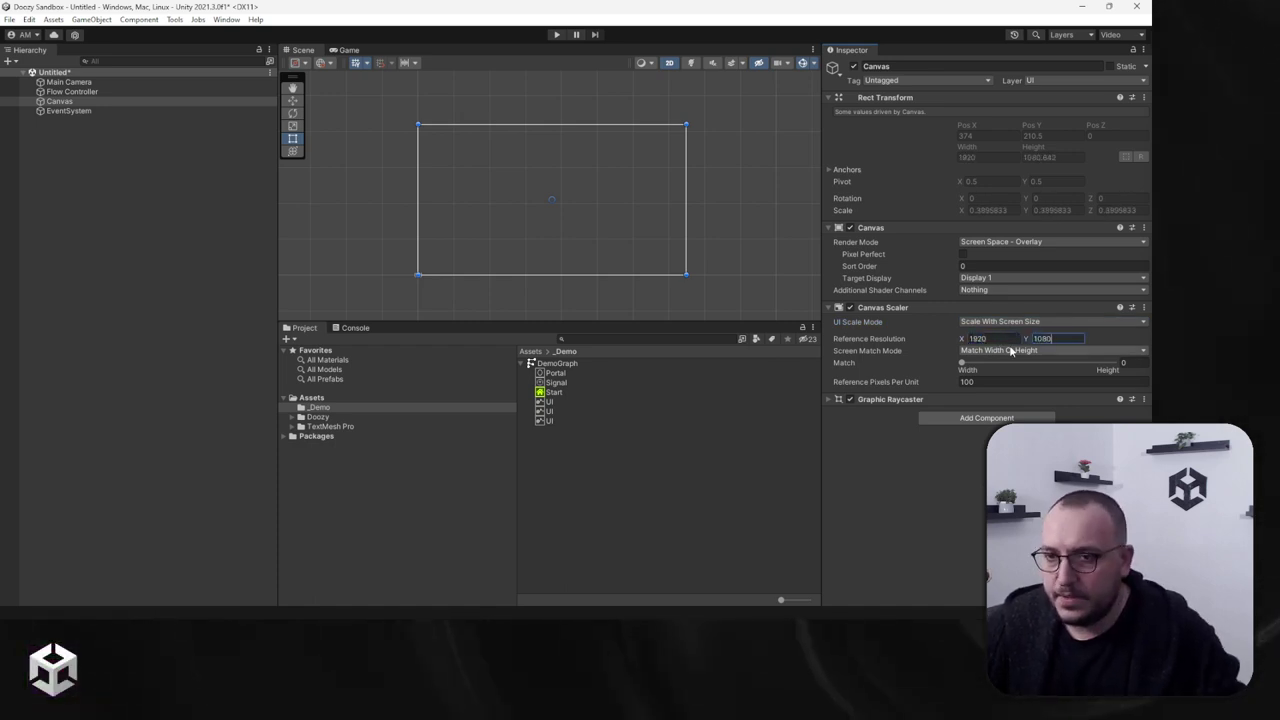
click(1124, 362)
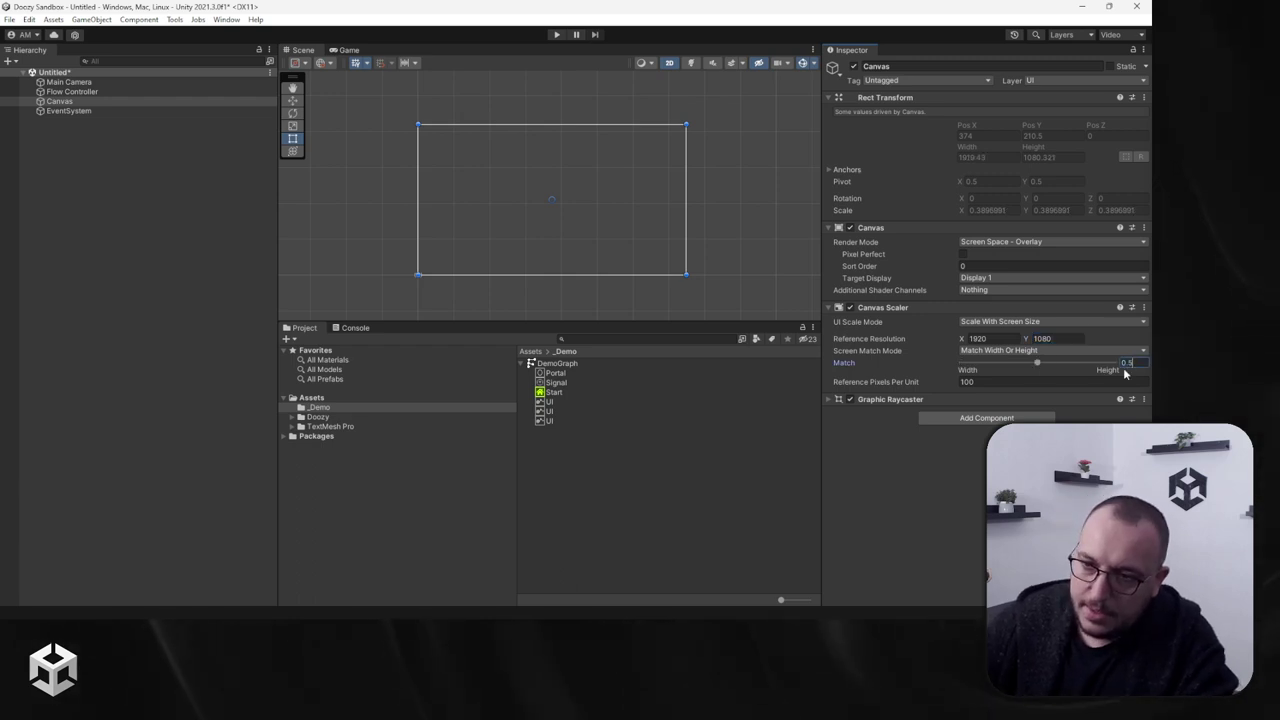
key(Return)
scroll(530, 232, up, 1)
middle_drag(530, 232, 514, 240)
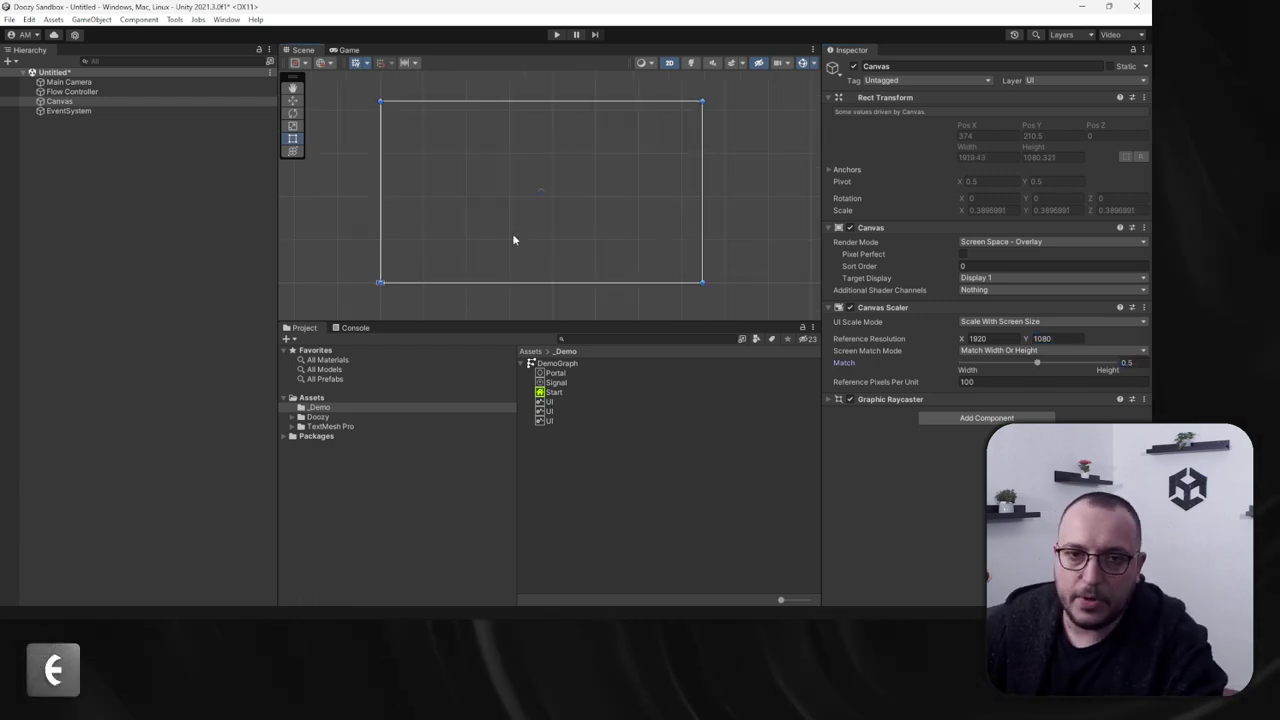
Step: Save the scene as SceneMainMenu in the _Demo folder and collapse the DemoGraph asset
click(88, 238)
key(ctrl+s)
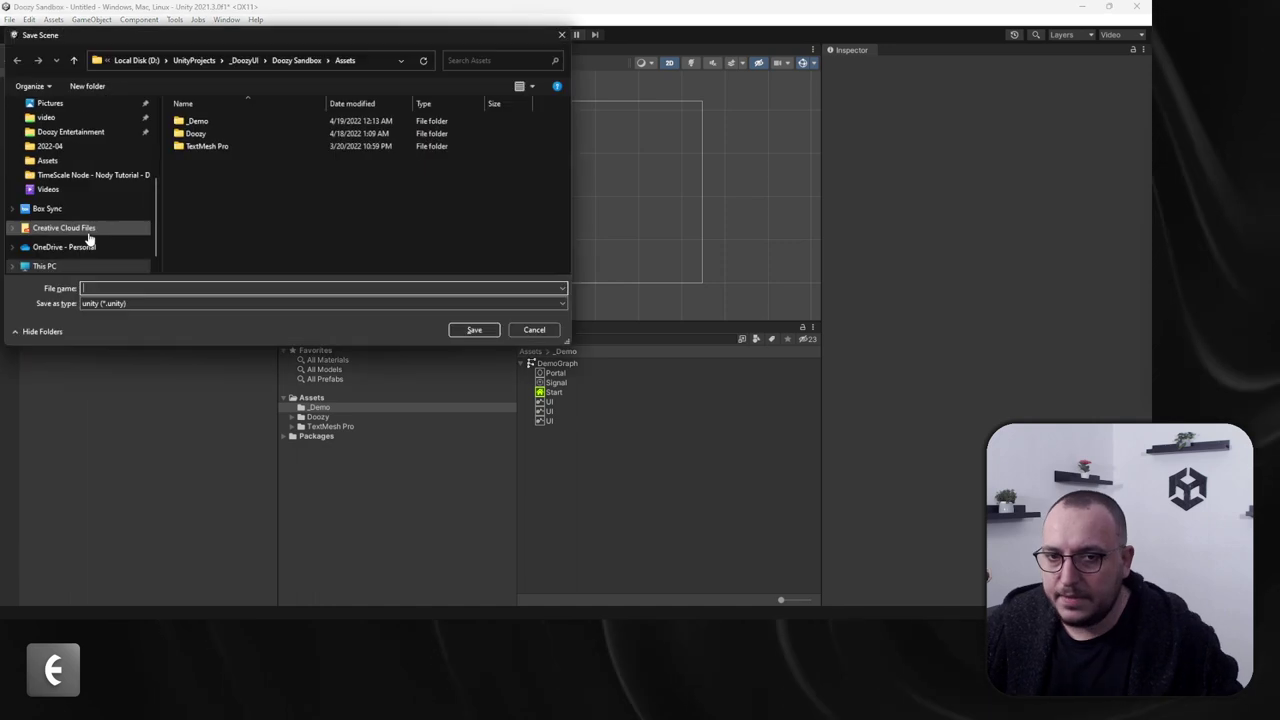
double_click(197, 121)
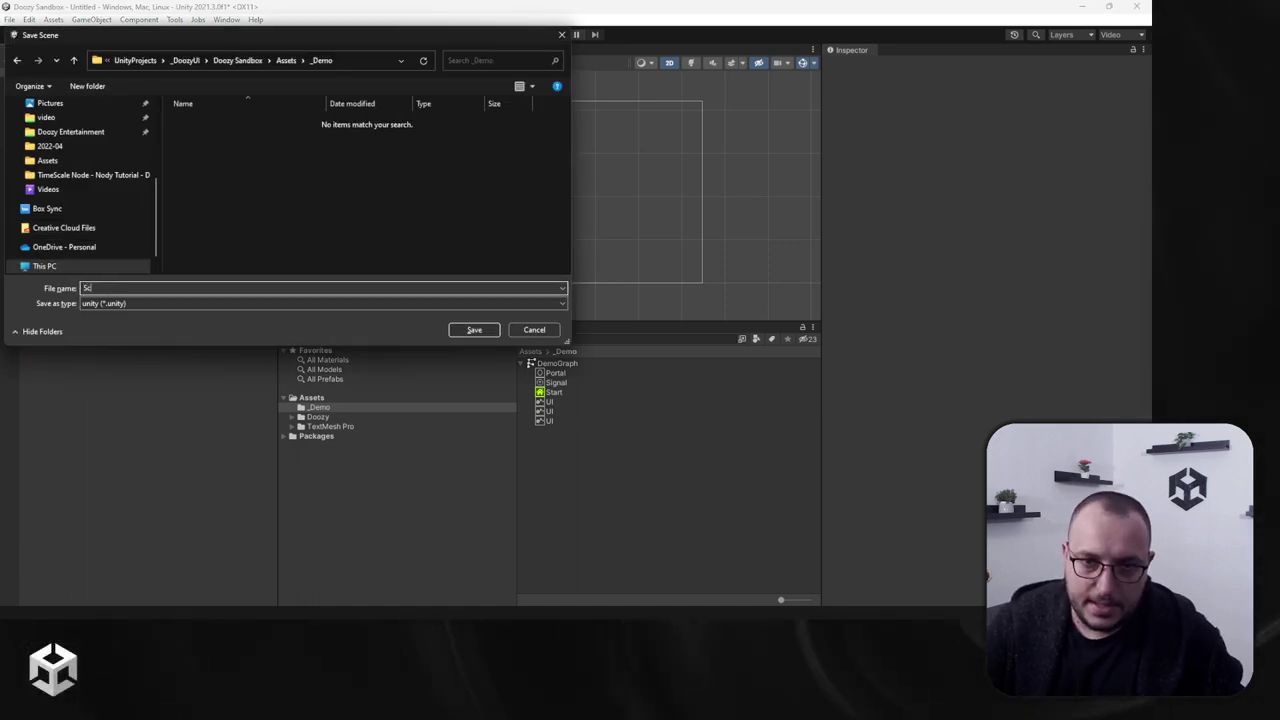
text(SceneMainMenu)
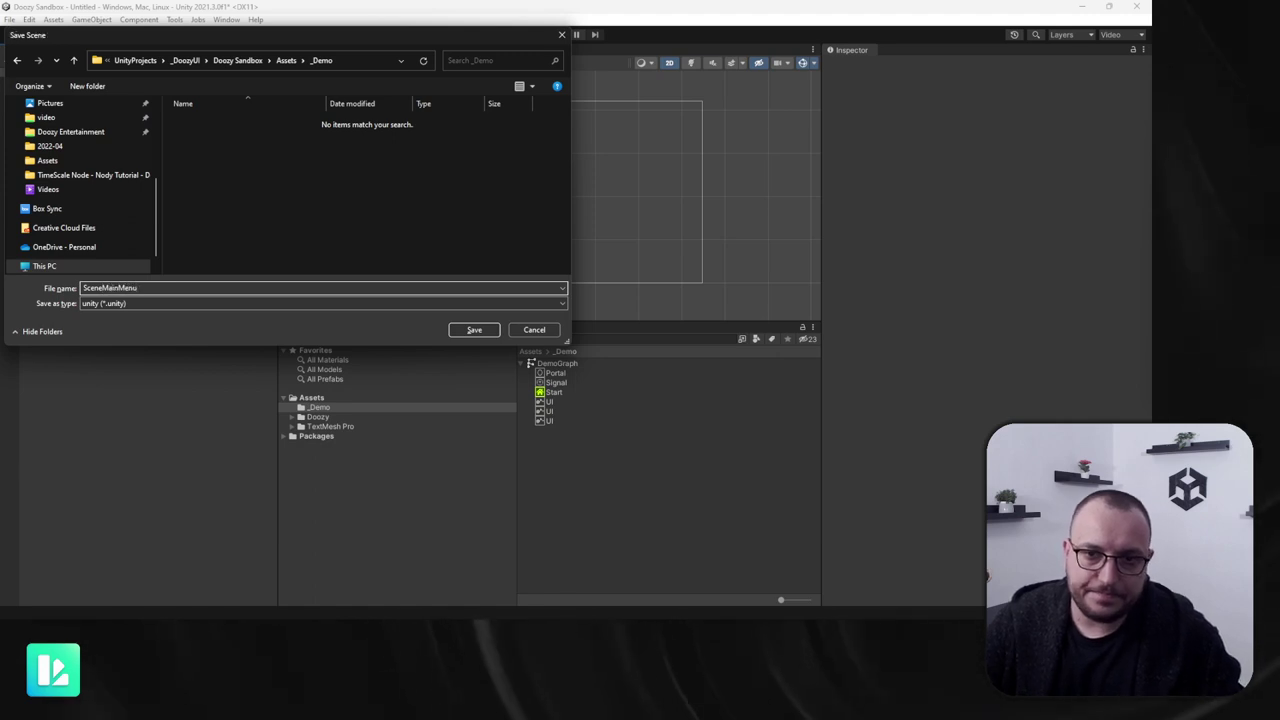
key(Return)
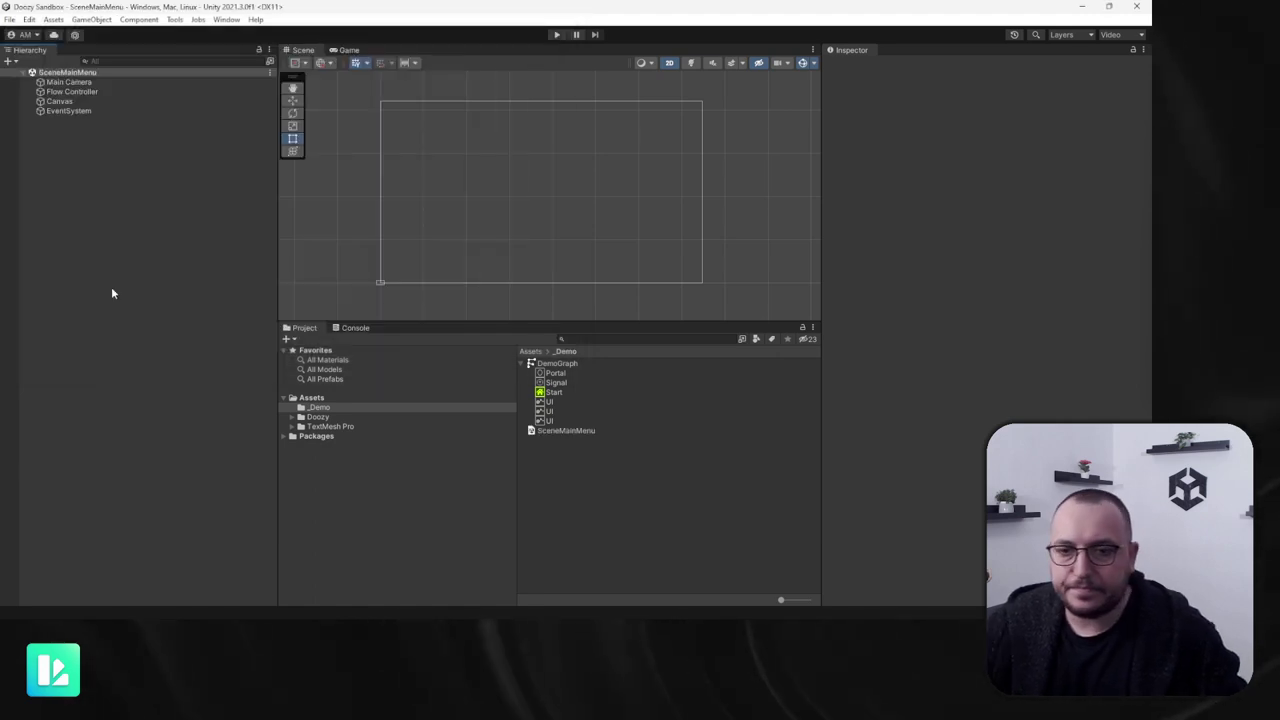
click(530, 363)
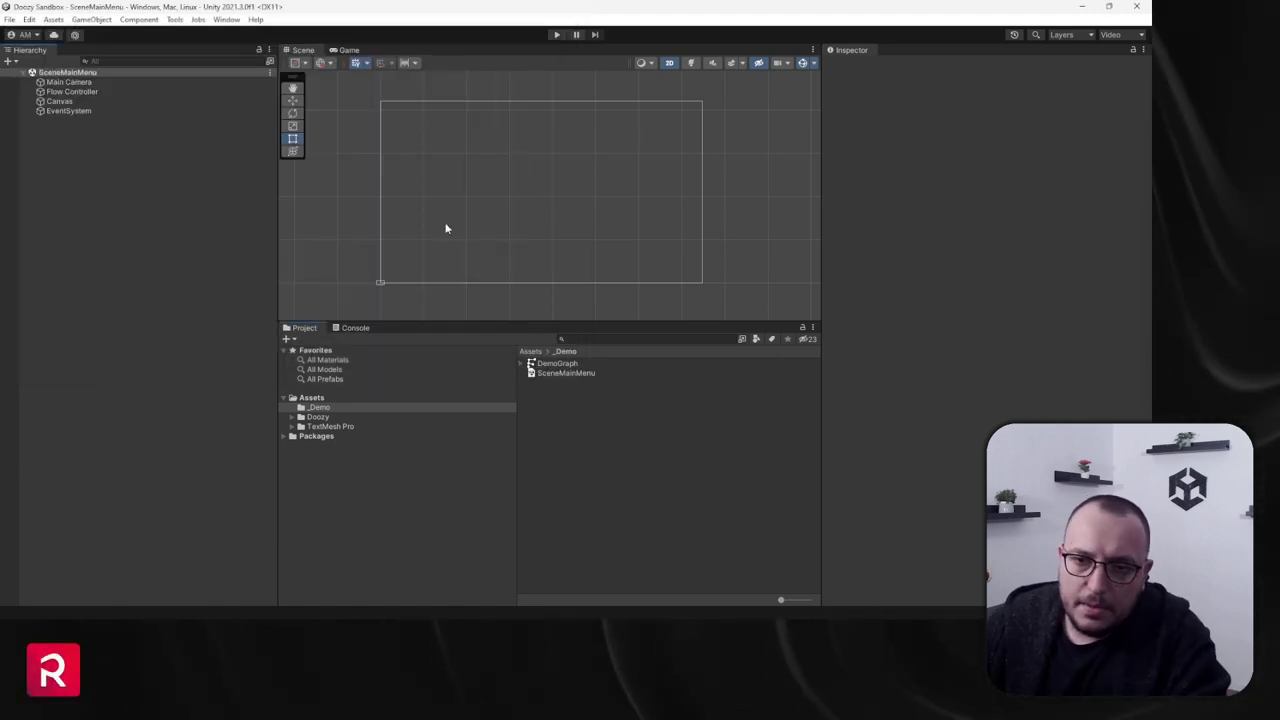
Step: Add a UI Image under the Canvas and stretch its anchors and position to fill the whole Canvas
click(60, 101)
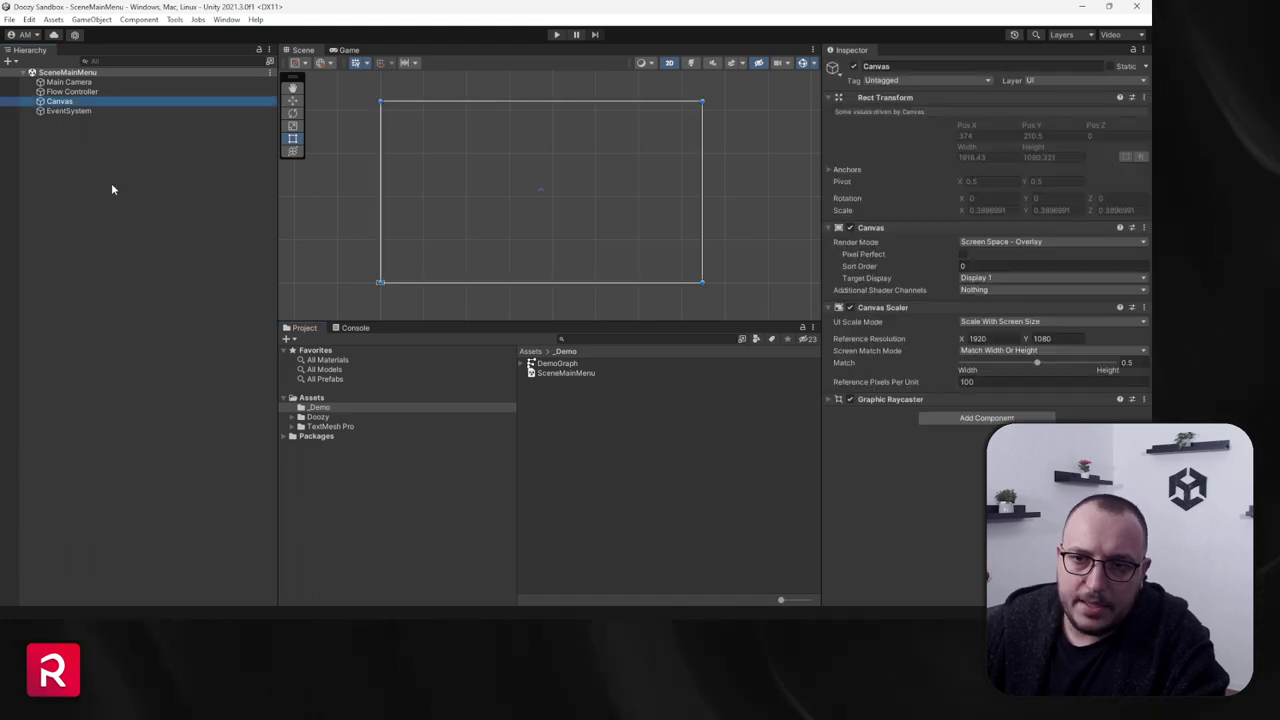
right_click(59, 105)
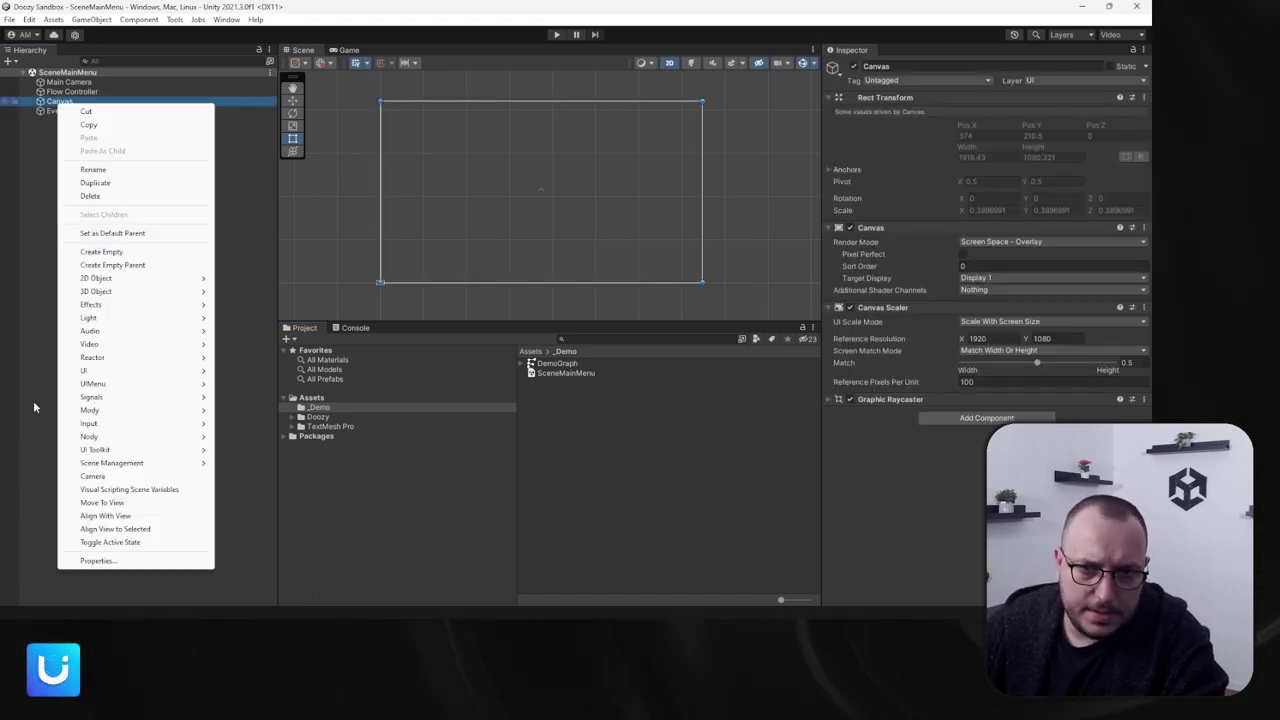
mouse_move(107, 376)
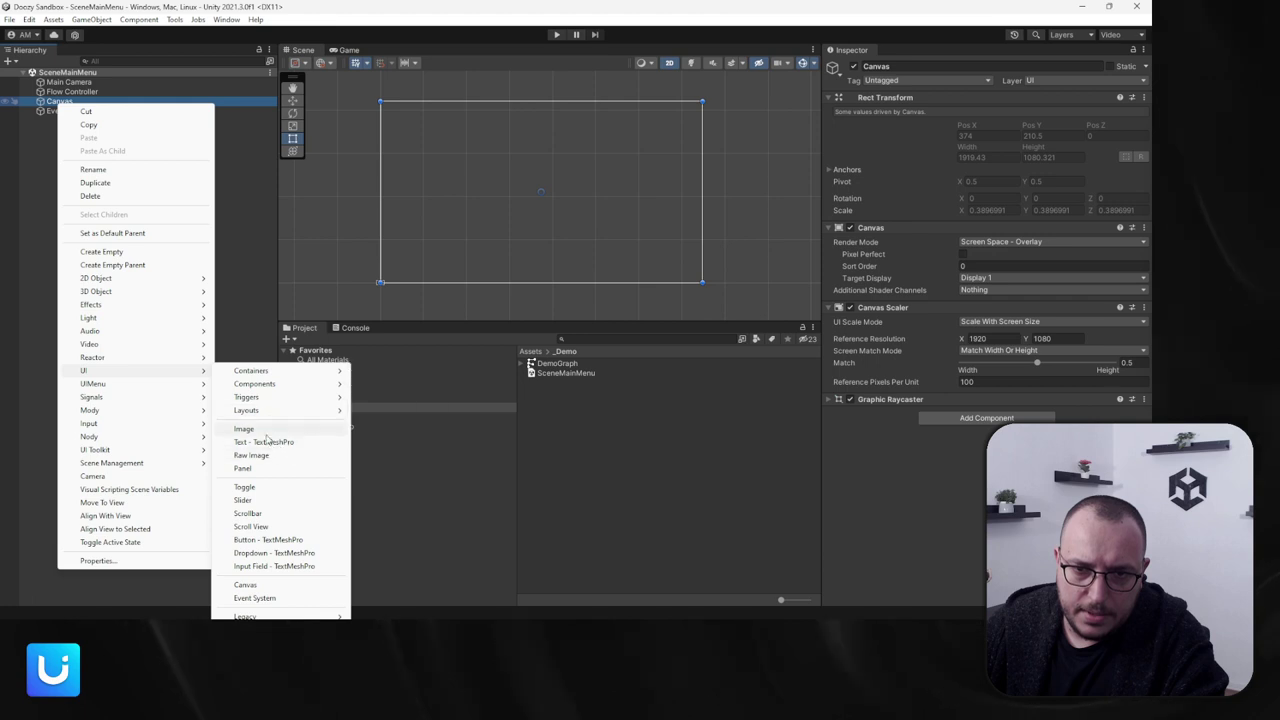
click(245, 423)
scroll(586, 231, up, 3)
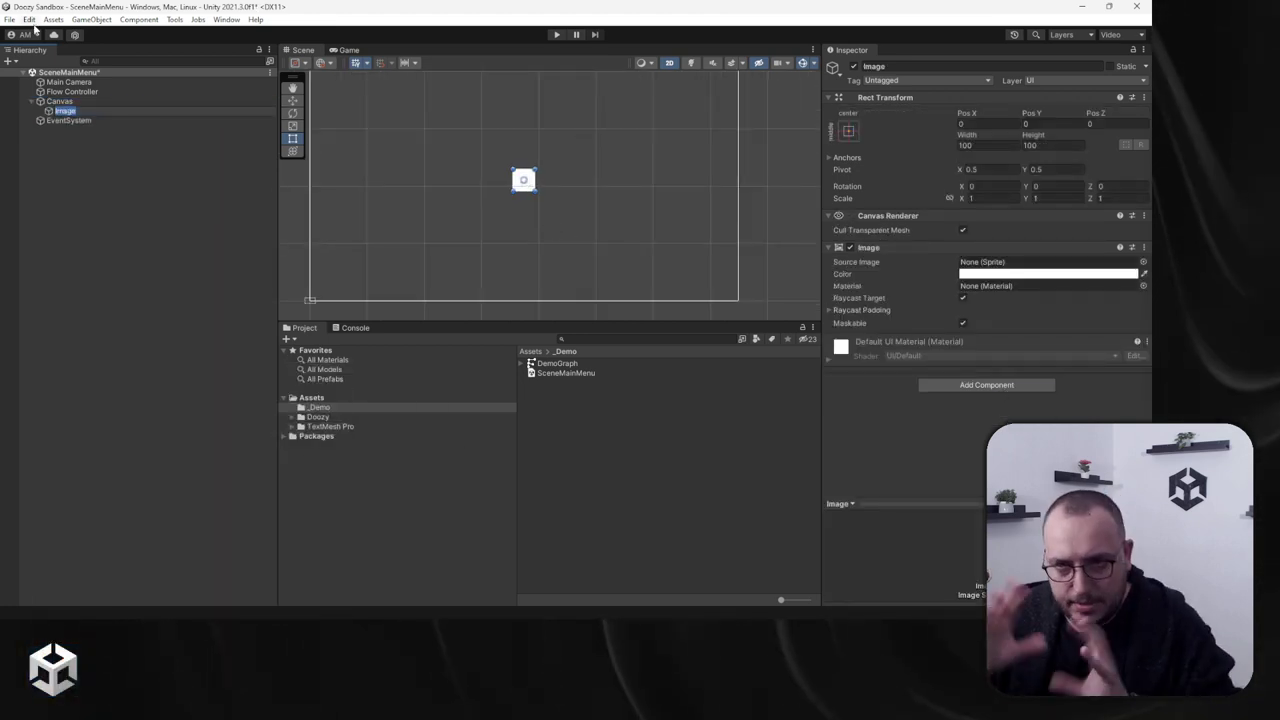
click(848, 131)
alt+click(971, 314)
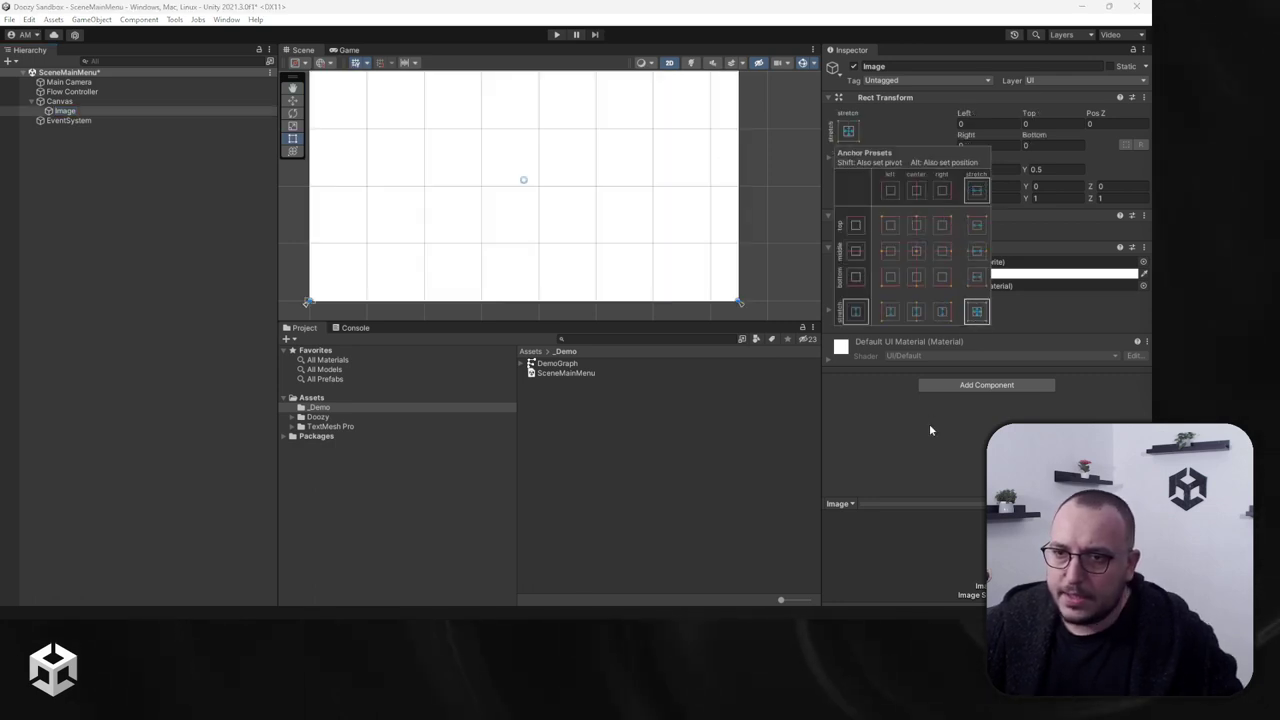
Step: Rename the full-canvas image as Background and set its color to a near-black grey
click(65, 111)
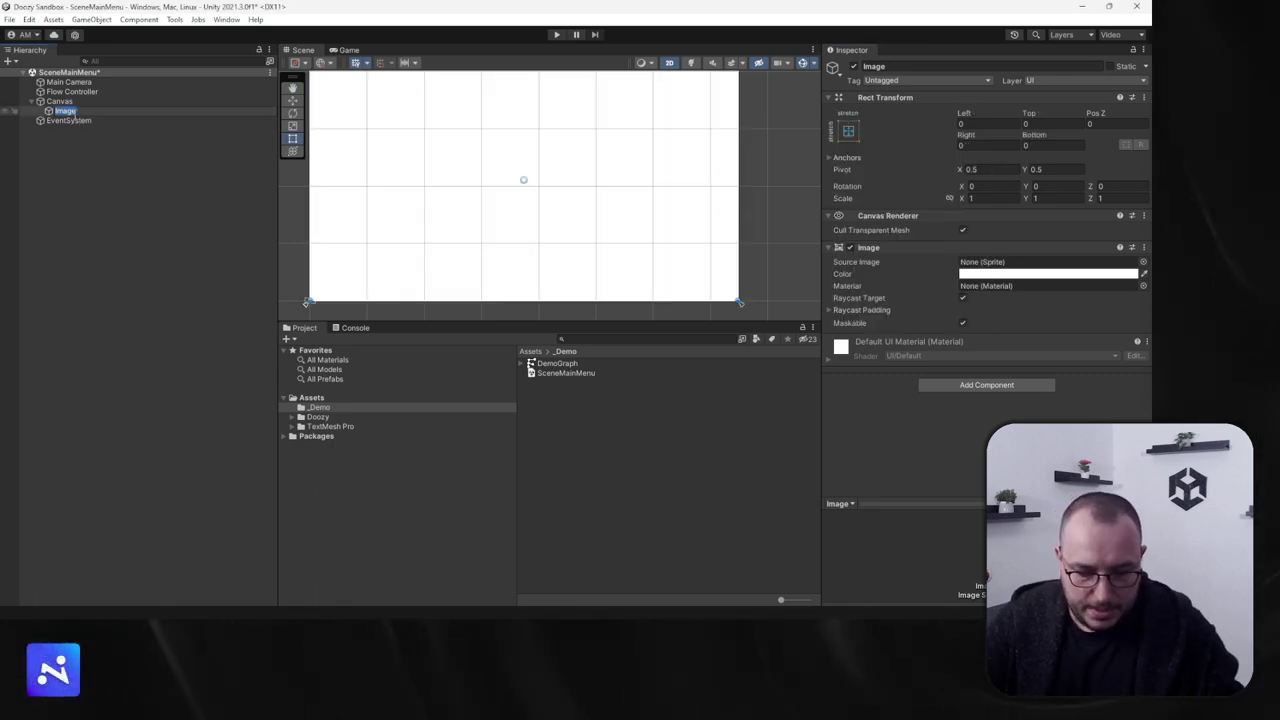
key(Return)
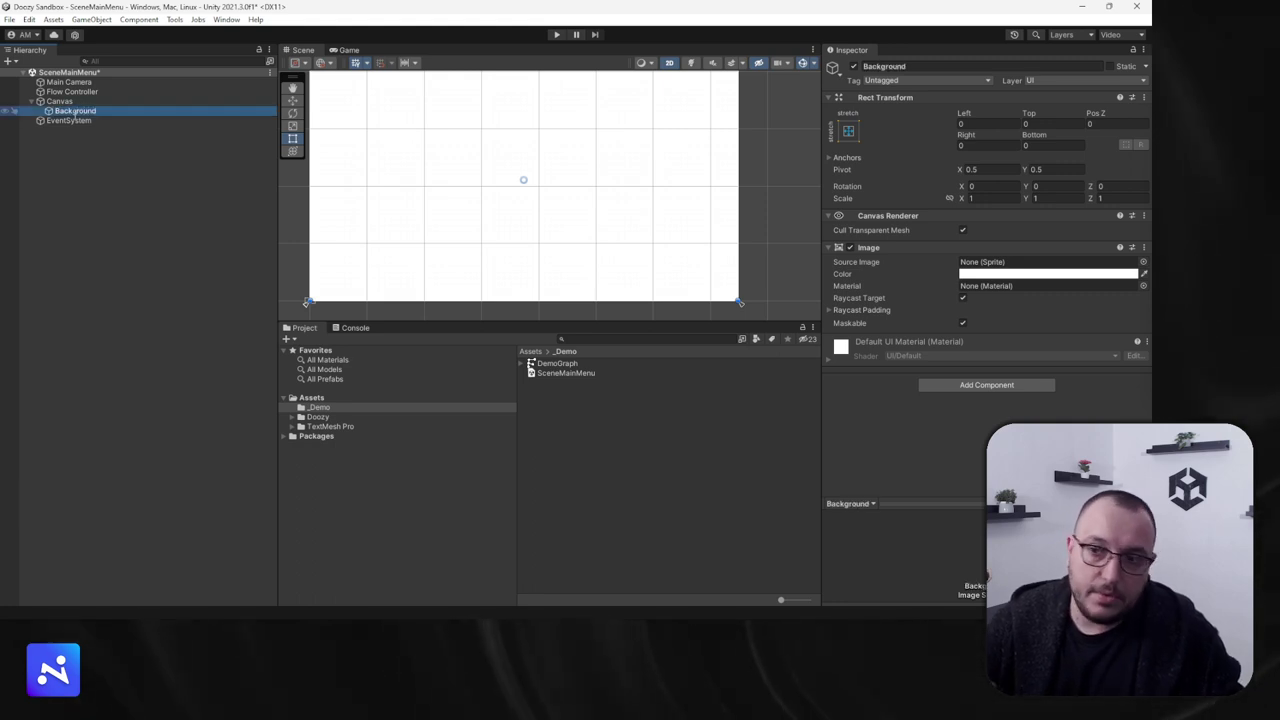
click(1048, 273)
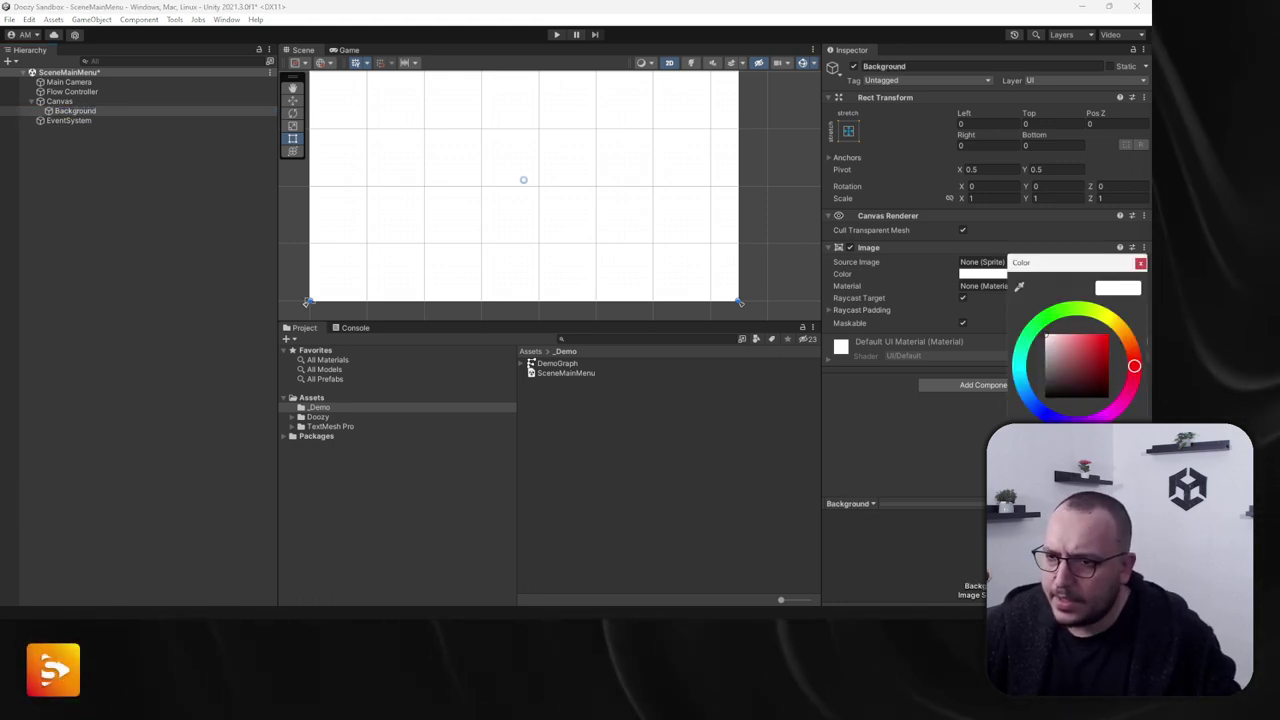
drag(1070, 350, 1044, 392)
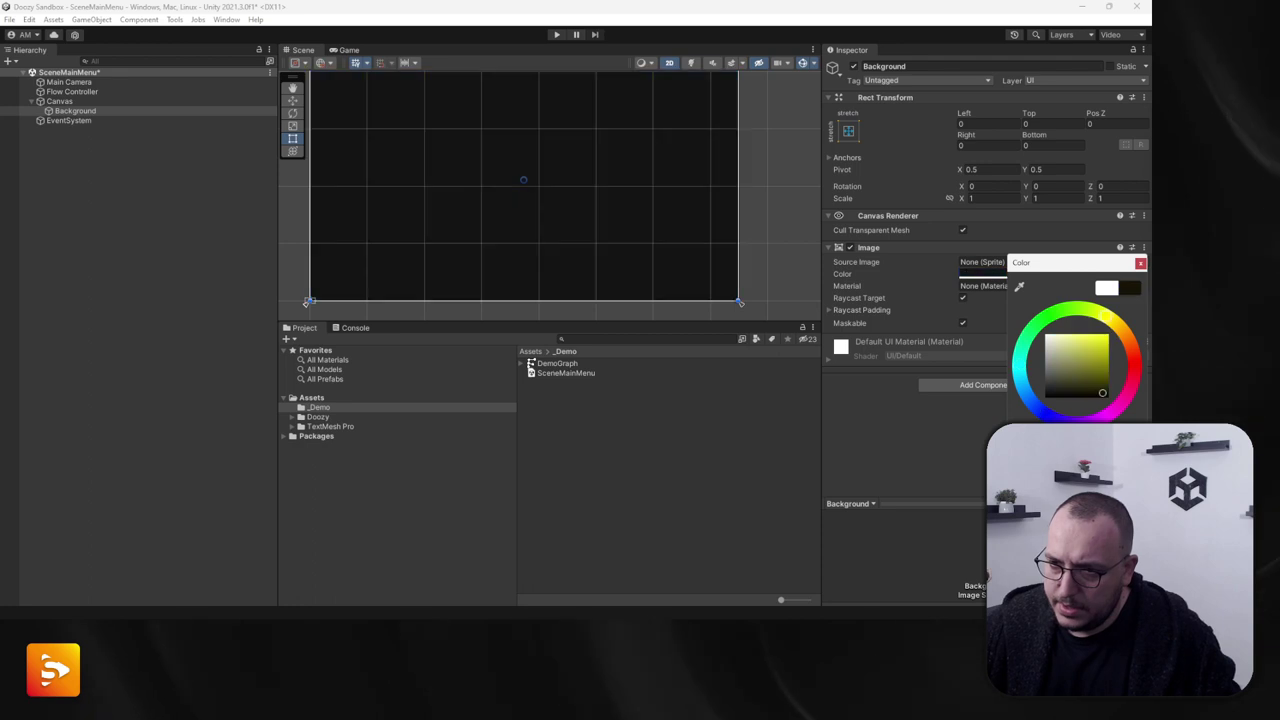
scroll(600, 260, down, 1)
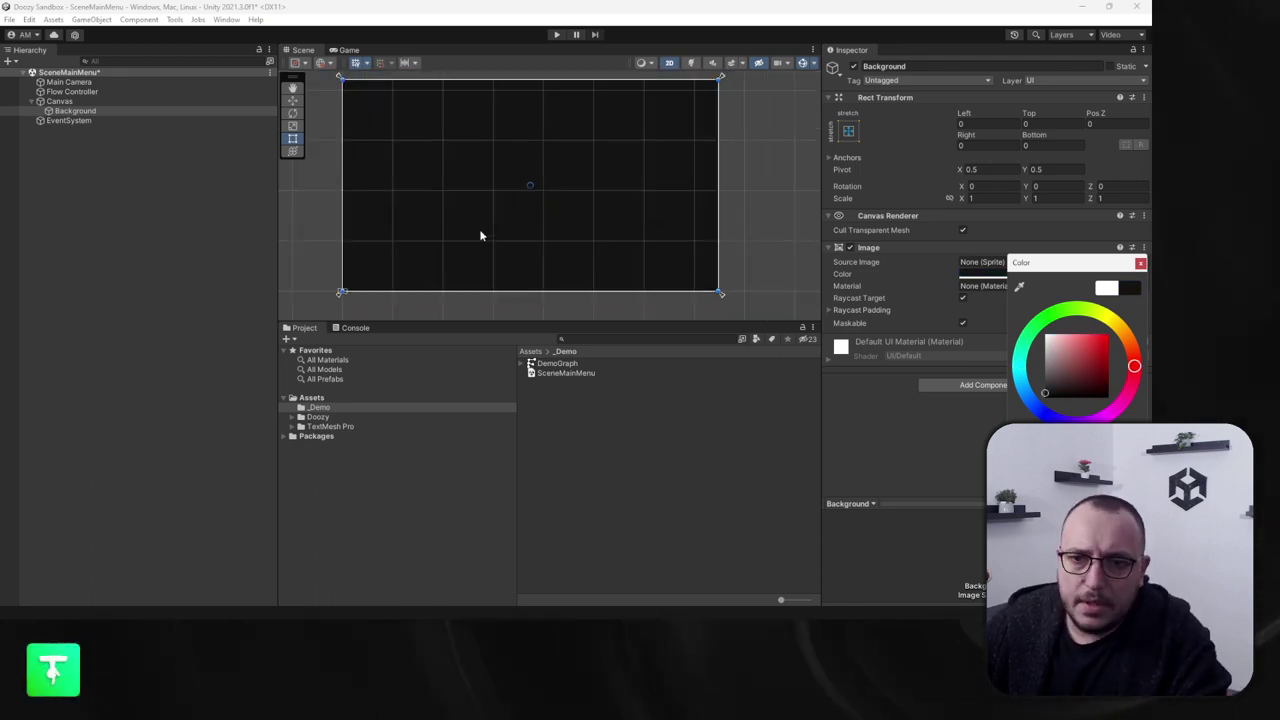
click(88, 113)
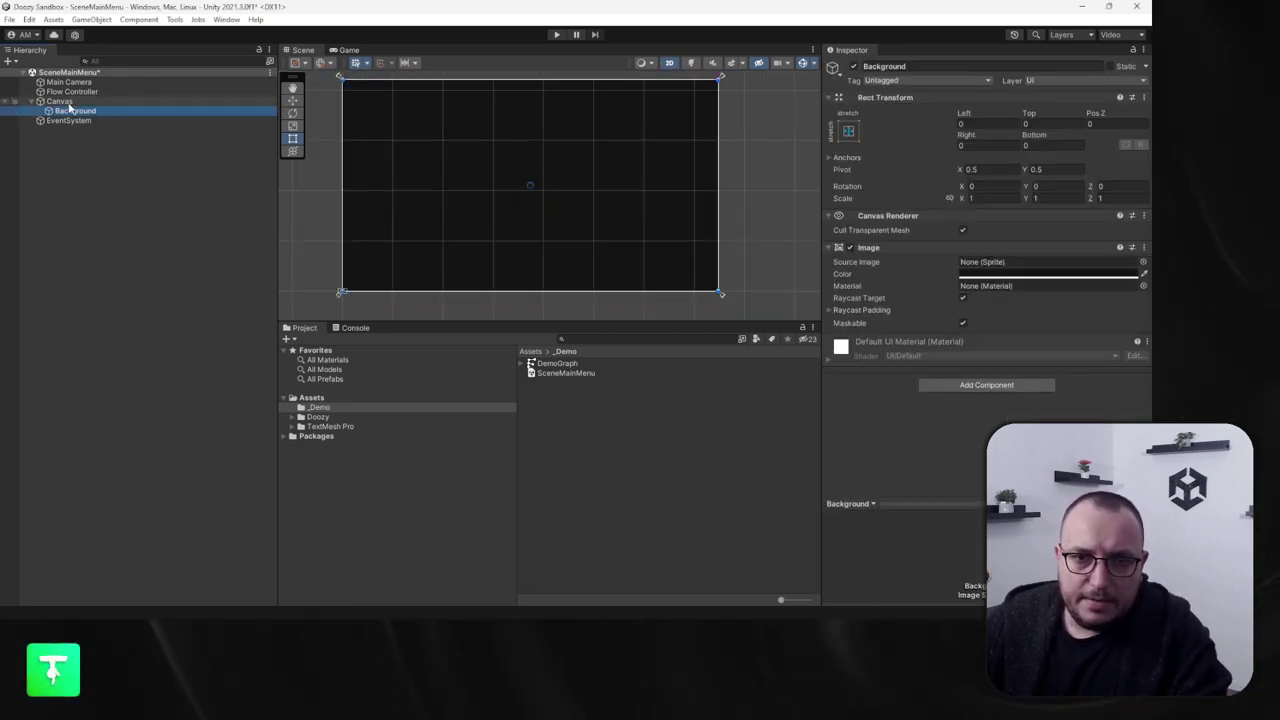
Step: Open Doozy's UI Designer Align window and dock it beside the Console
click(72, 102)
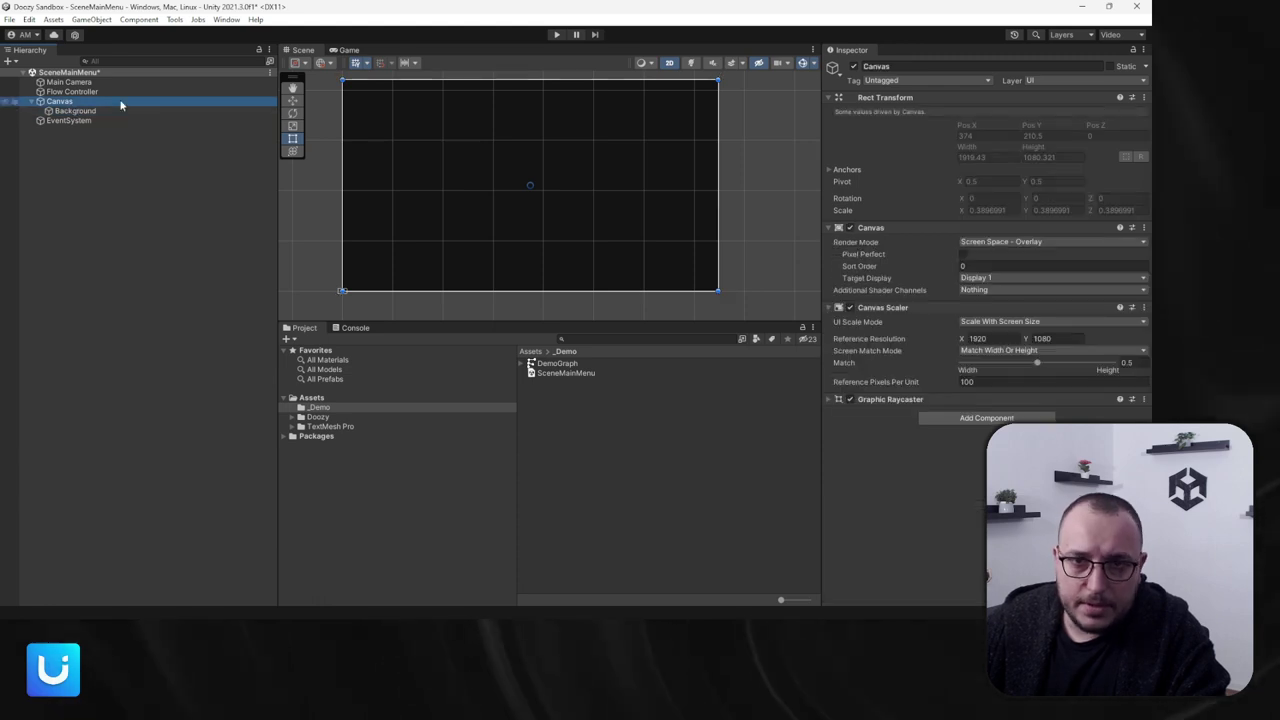
click(174, 19)
mouse_move(195, 33)
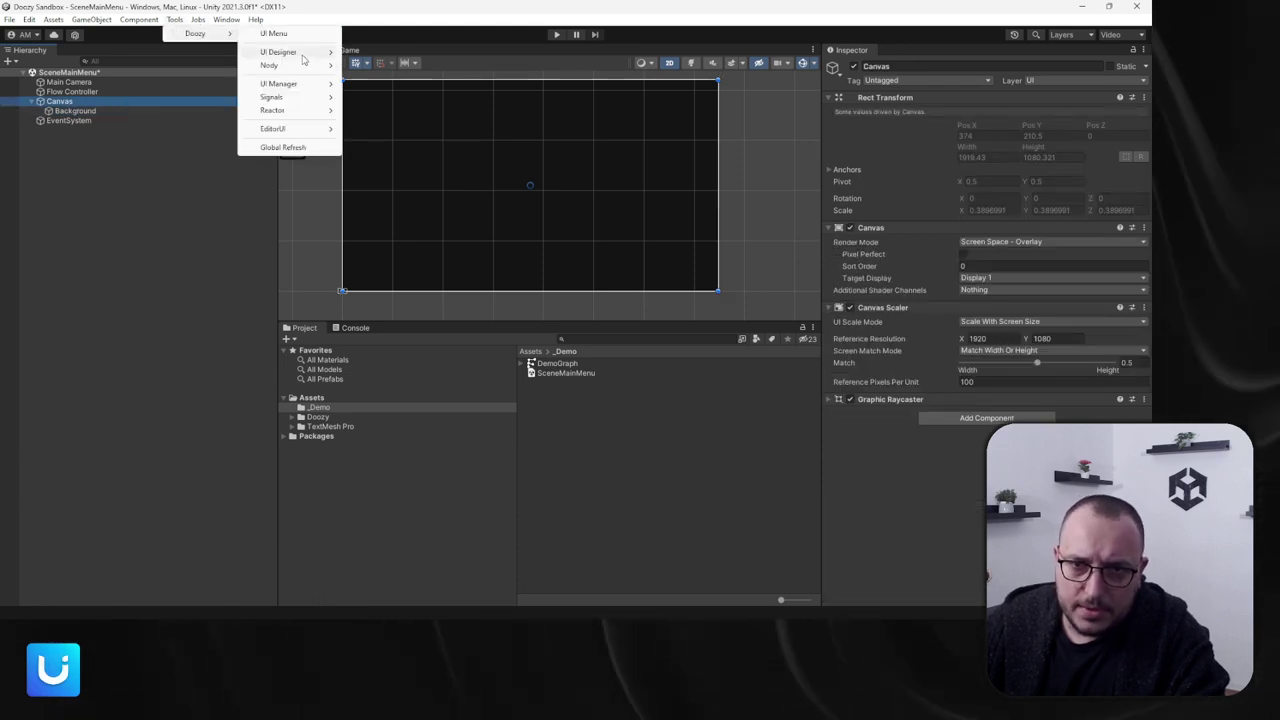
click(366, 50)
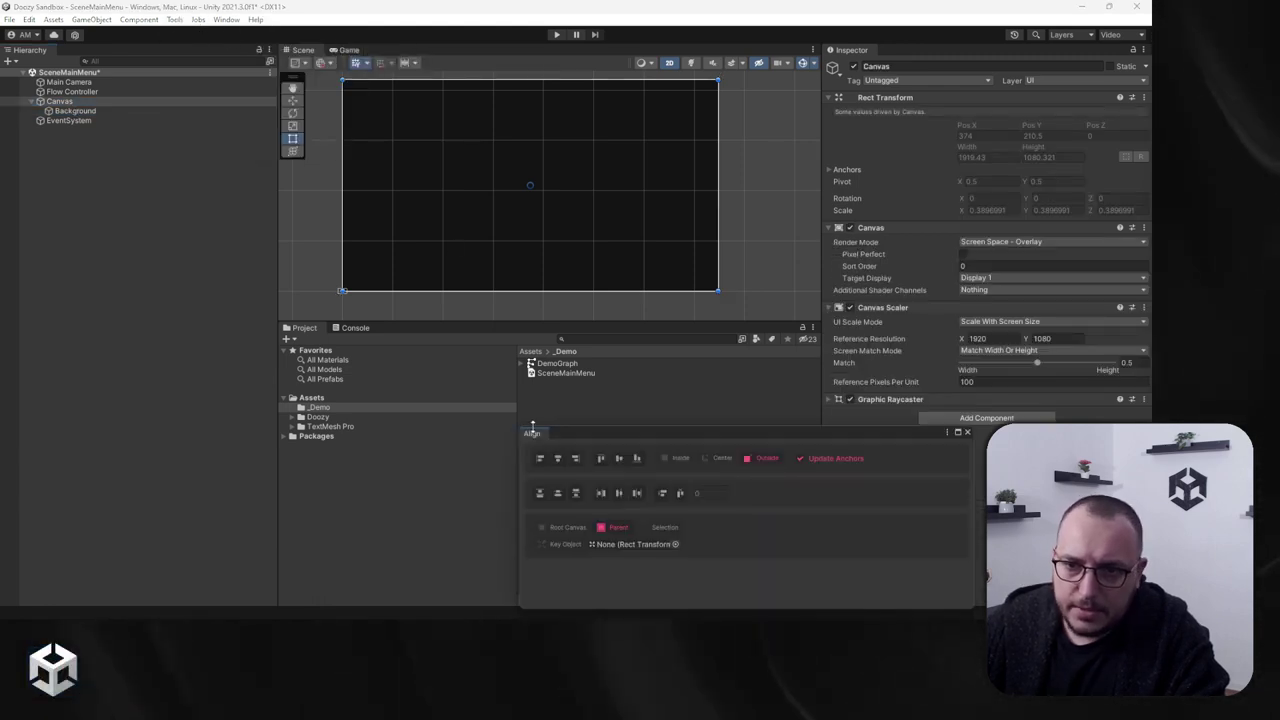
drag(532, 430, 392, 328)
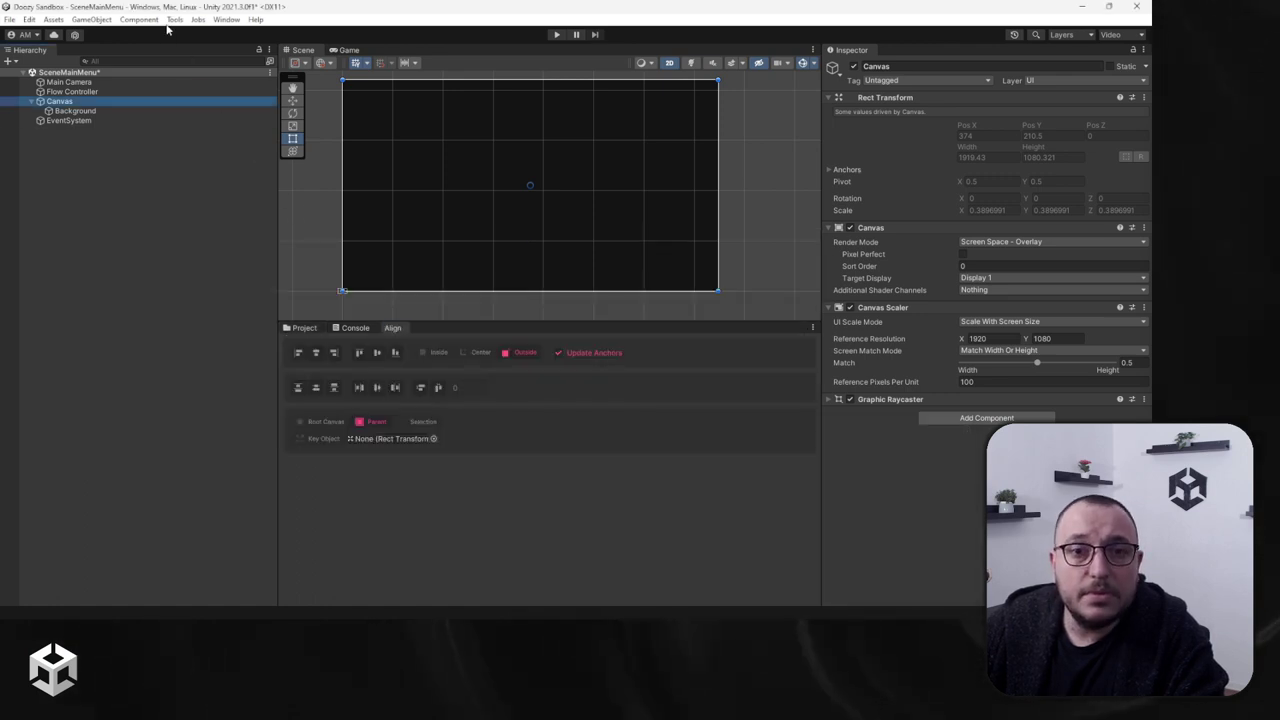
Step: Open the UI Designer Size window, dock it beside Align, and enlarge the Scene view's height
mouse_move(190, 34)
mouse_move(280, 51)
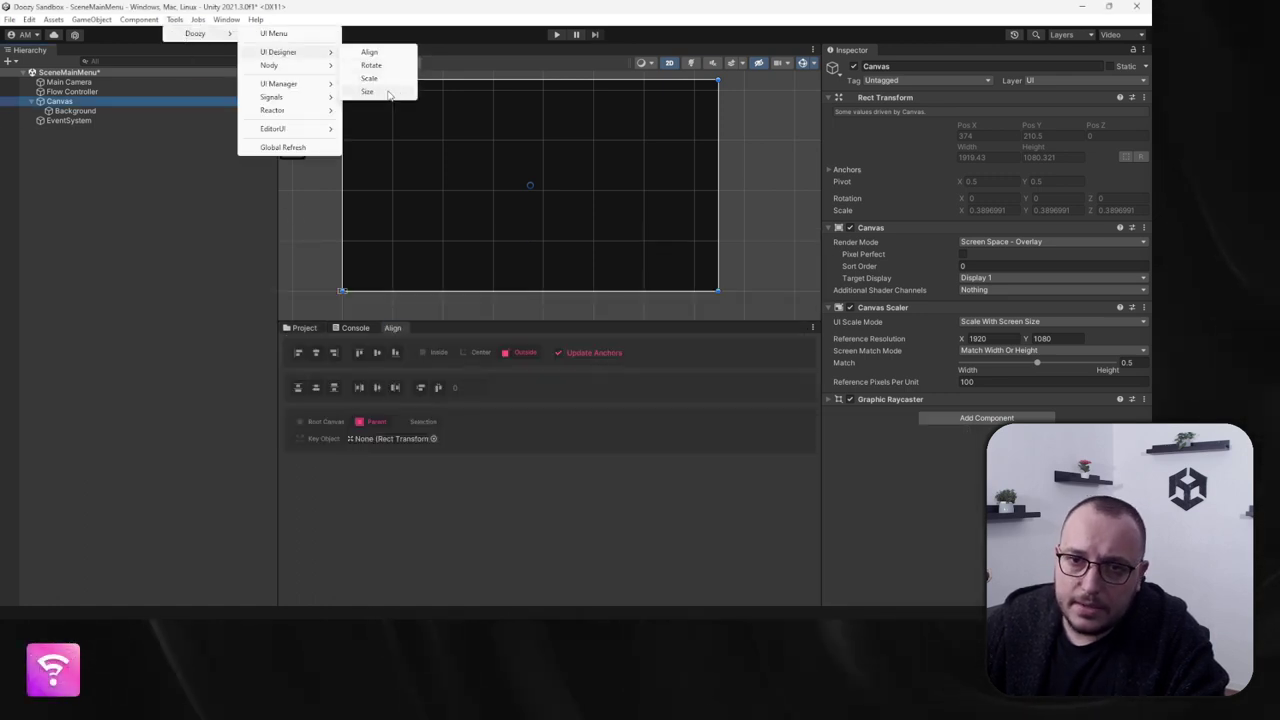
click(368, 91)
drag(421, 118, 518, 453)
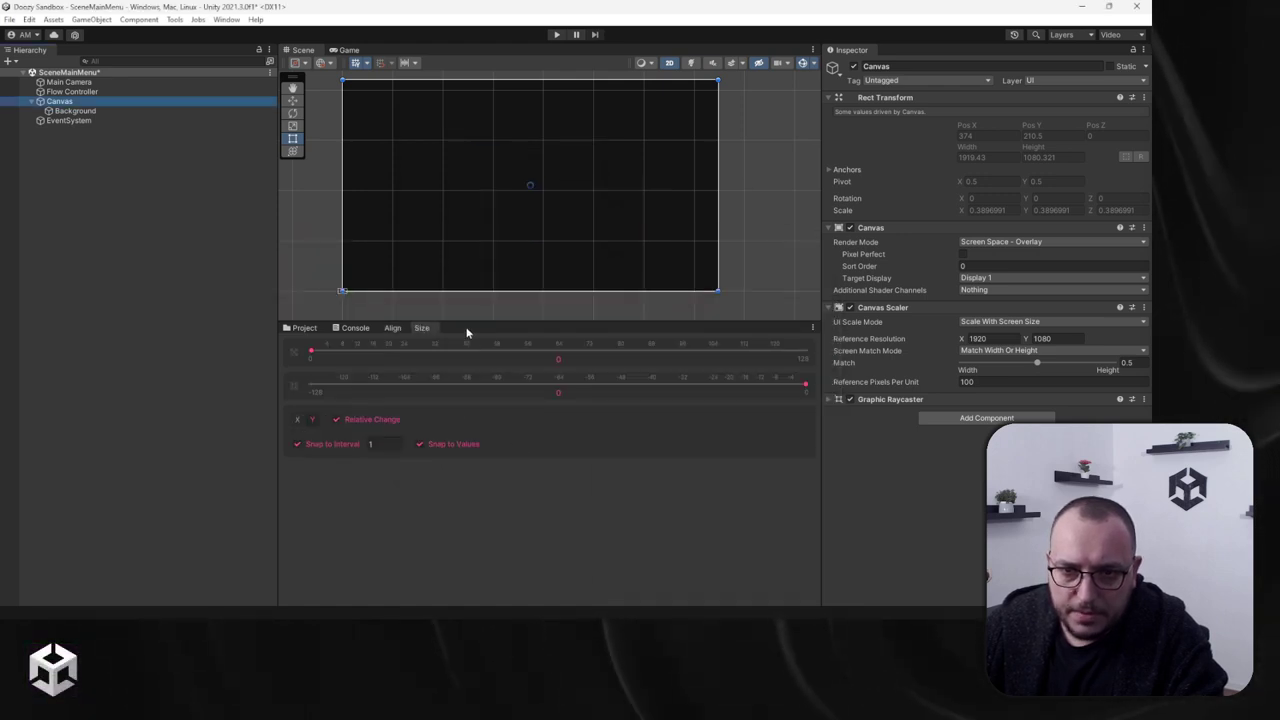
drag(471, 322, 469, 425)
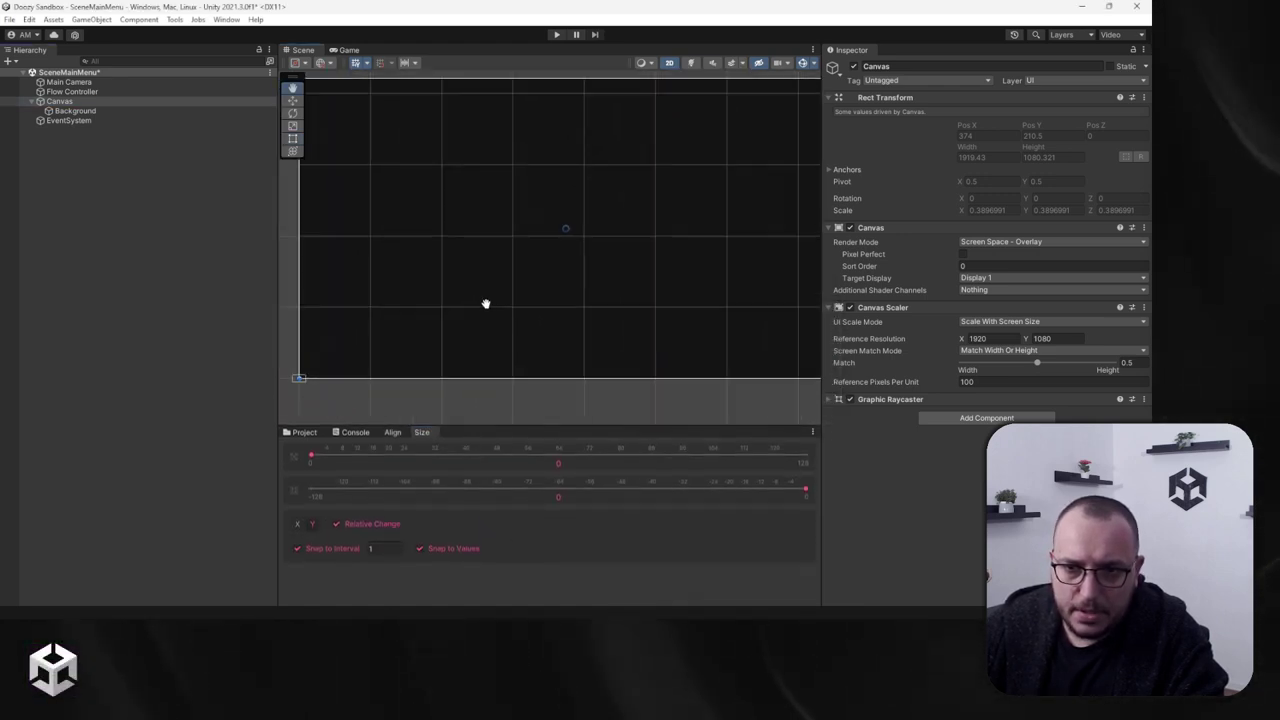
Step: Add a Doozy UIView container as a child of the Canvas
click(66, 110)
right_click(62, 102)
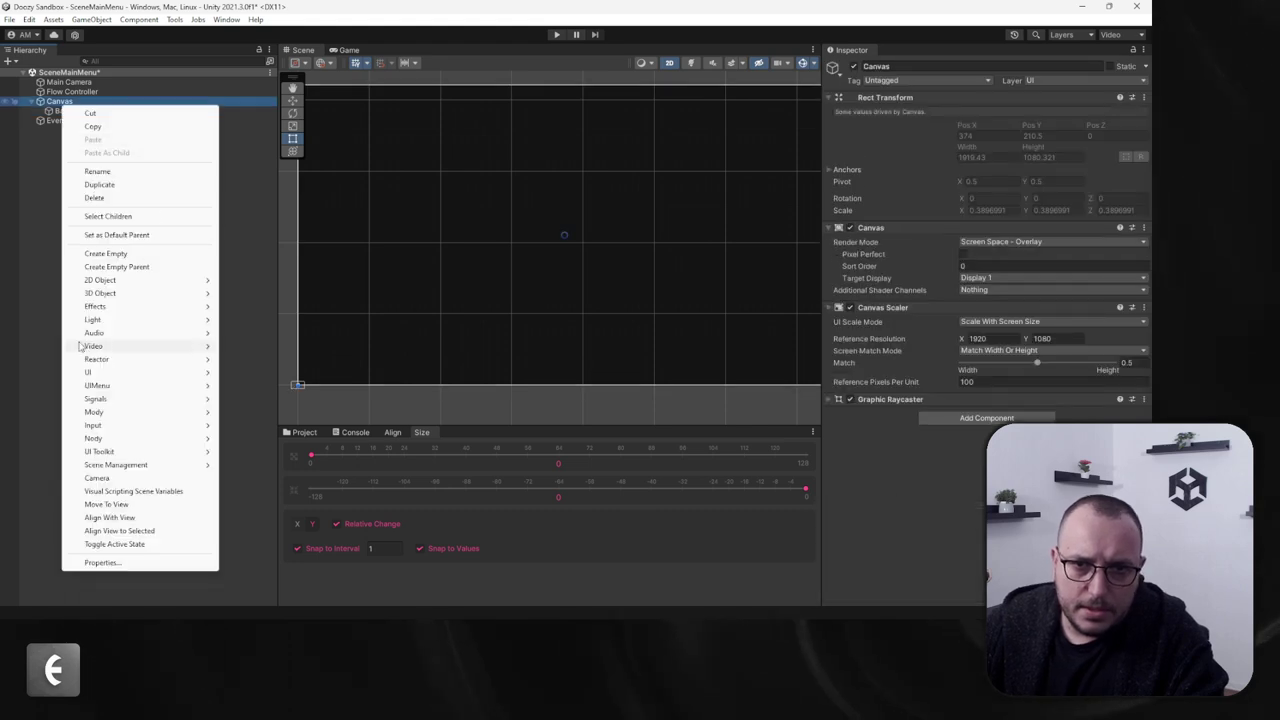
mouse_move(119, 374)
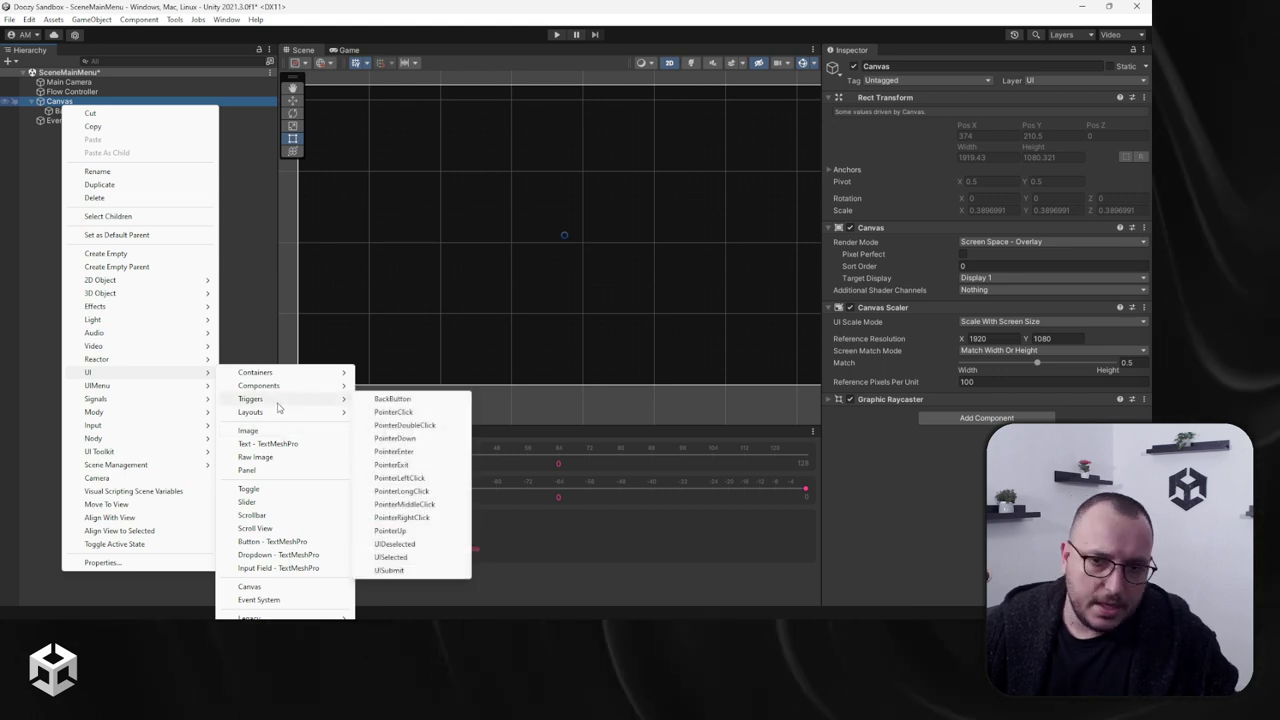
mouse_move(280, 374)
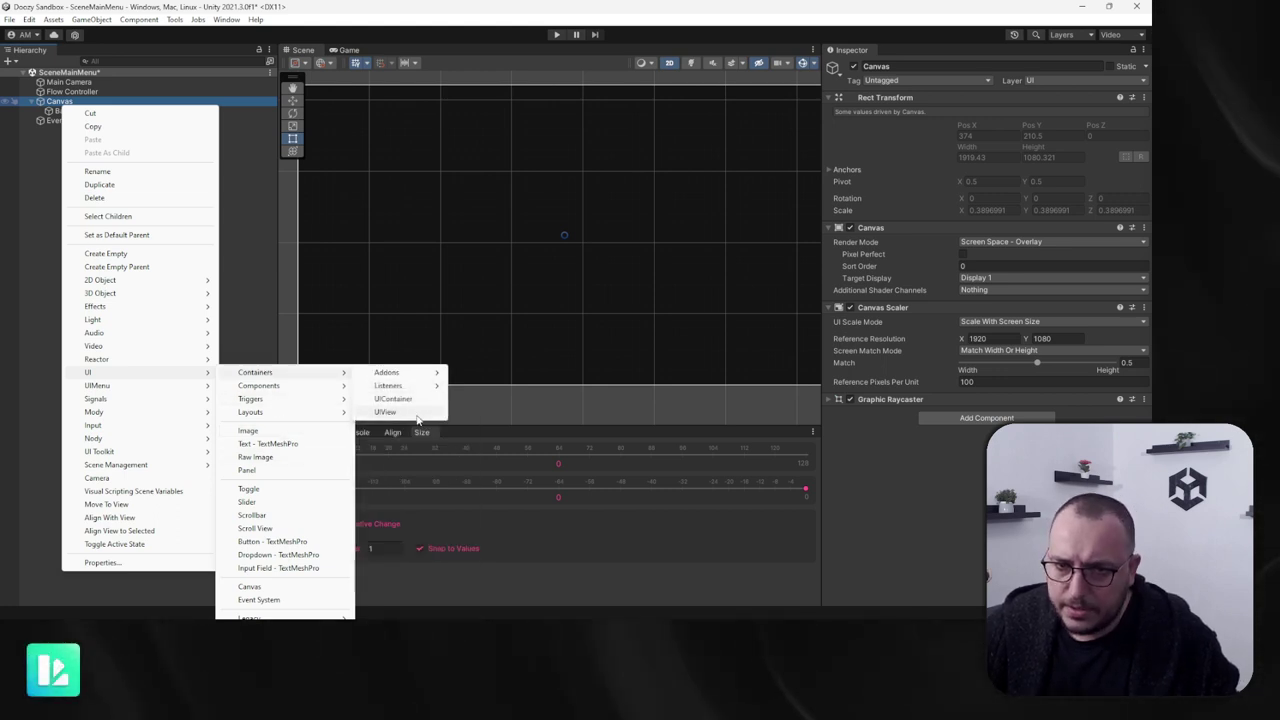
click(417, 418)
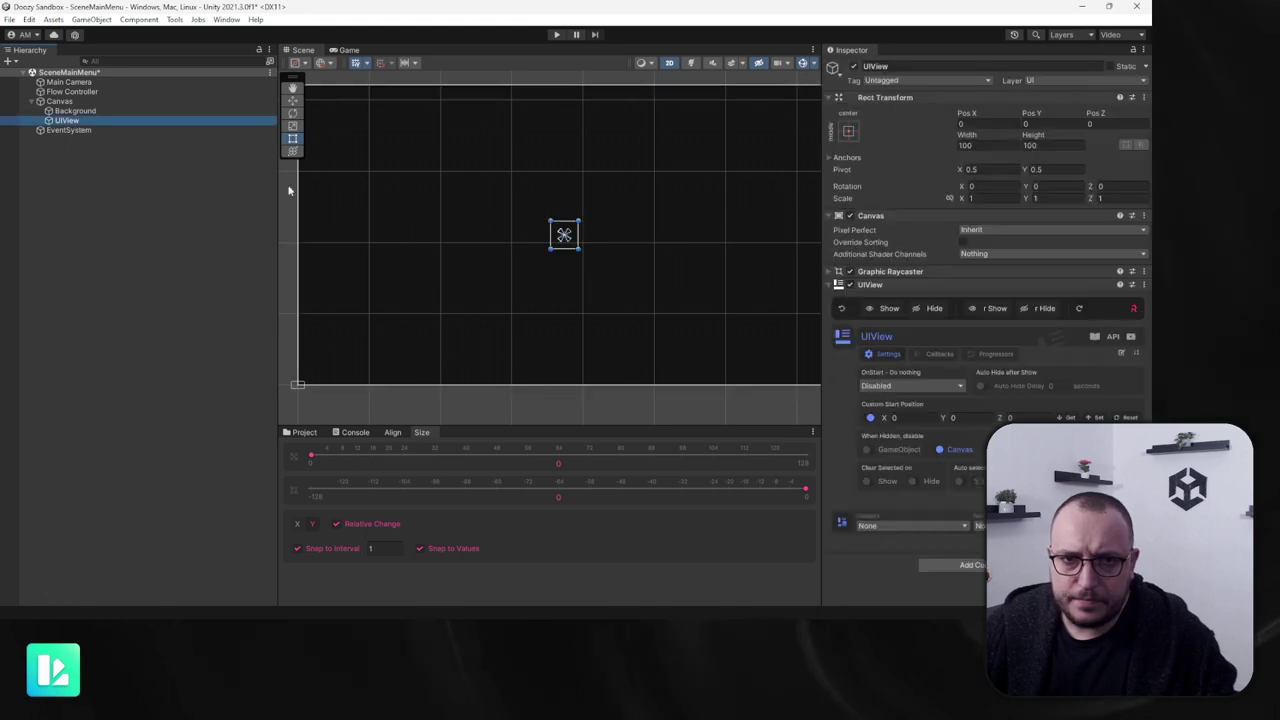
Step: Add a UI Image as a child of the UIView and name it Background
right_click(91, 122)
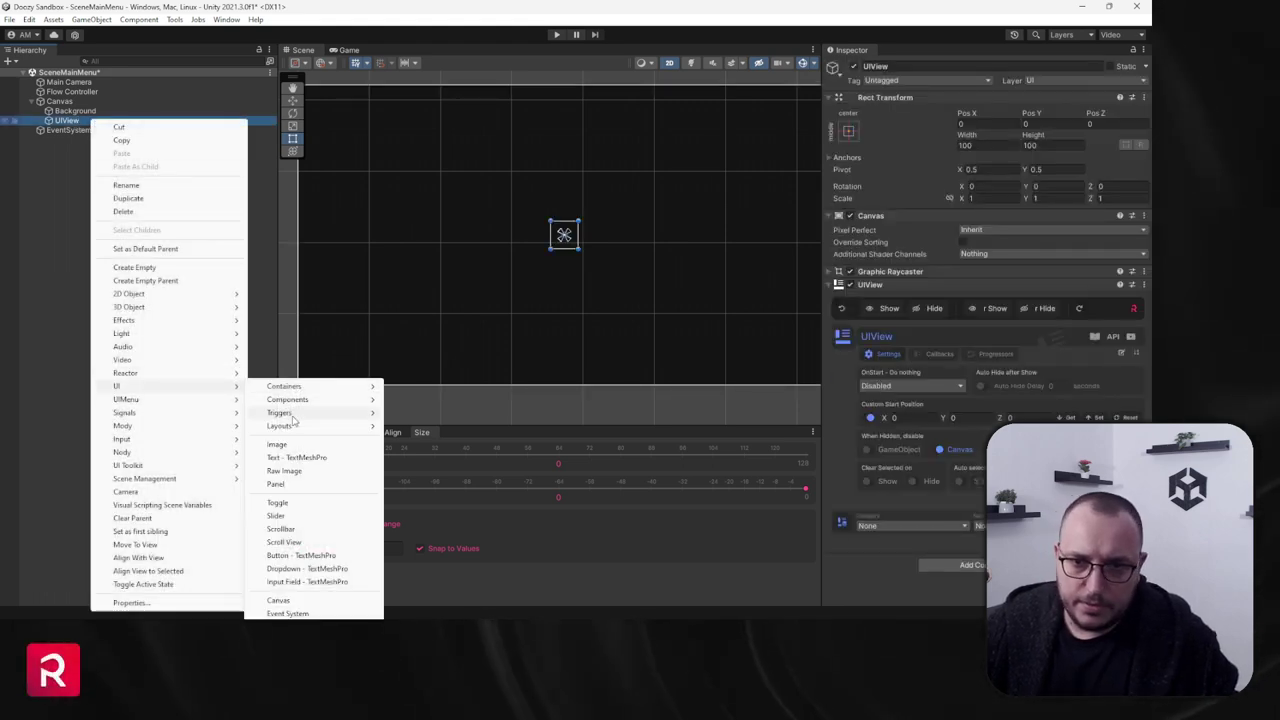
click(290, 443)
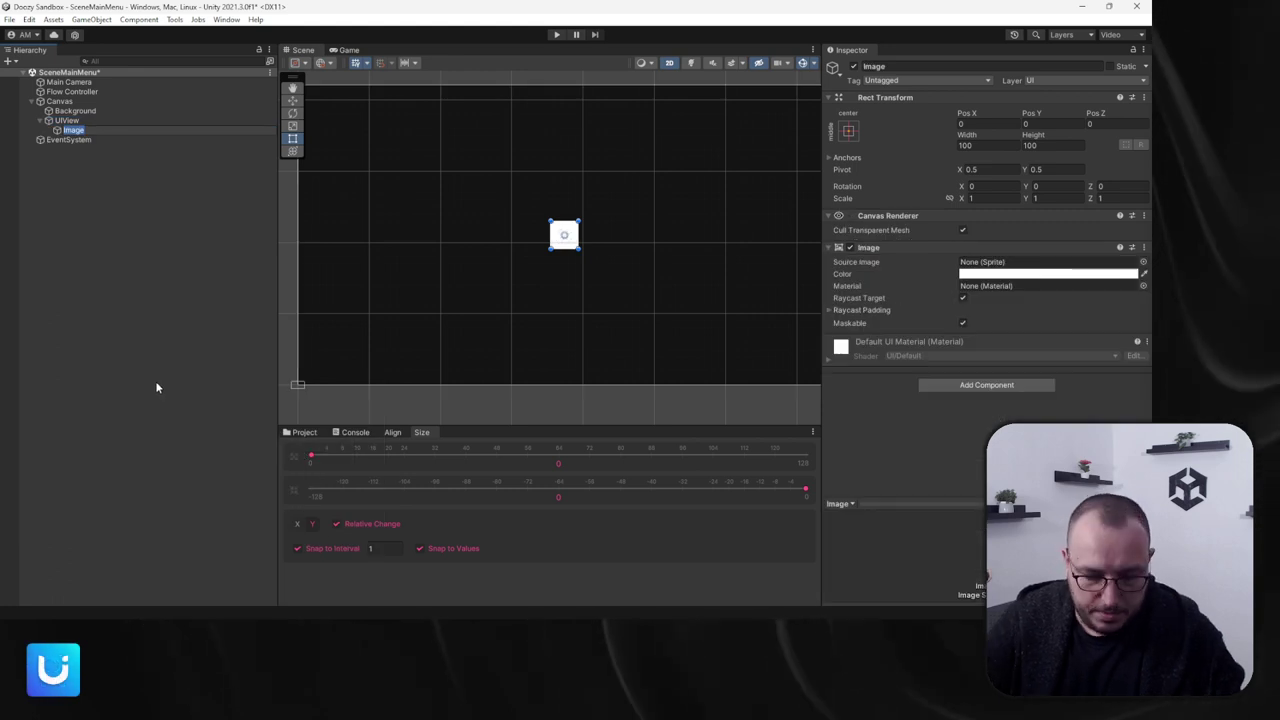
text(Background)
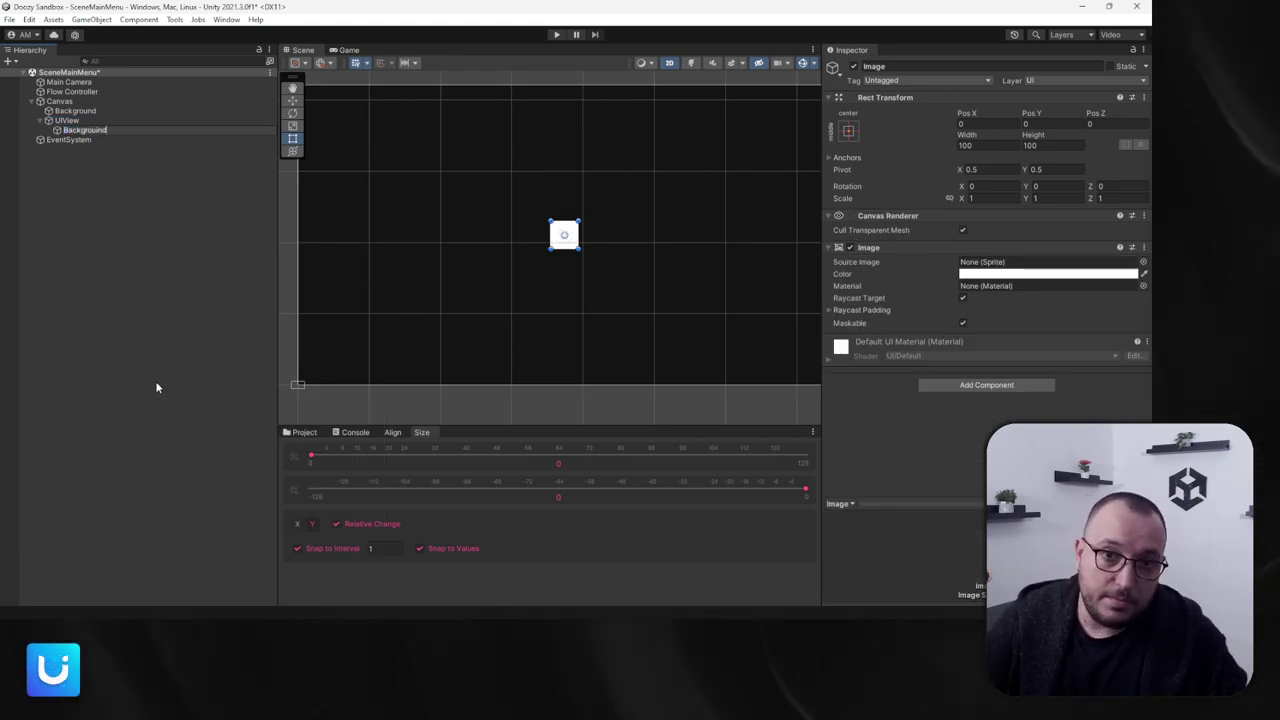
key(BackSpace)
key(BackSpace)
key(BackSpace)
key(BackSpace)
key(BackSpace)
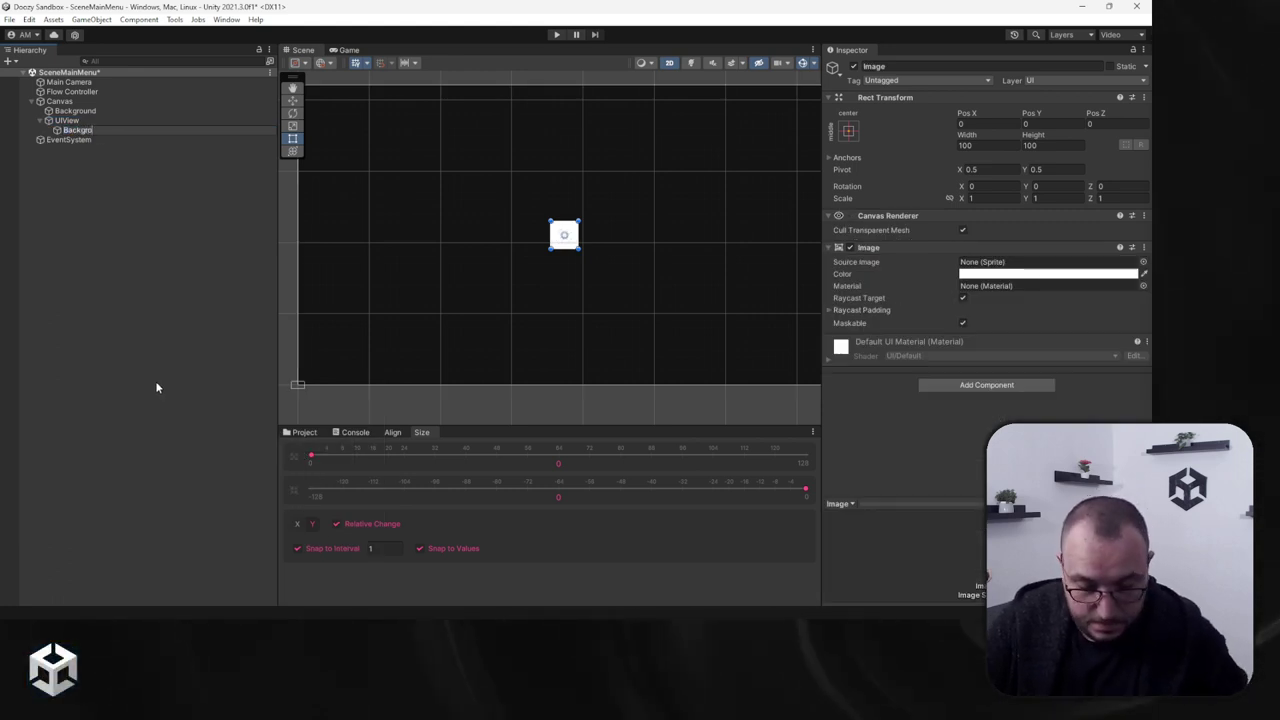
Step: Set the color of the UIView's Background image to a very dark teal
click(1003, 274)
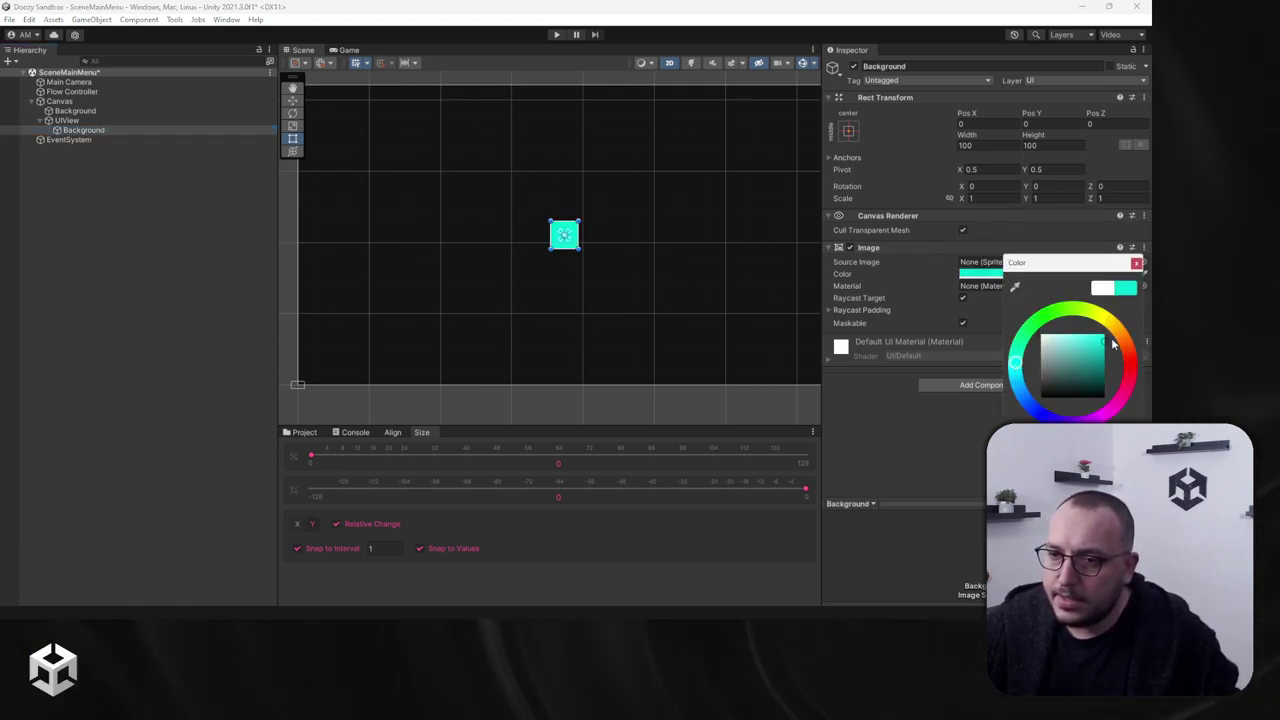
click(1104, 380)
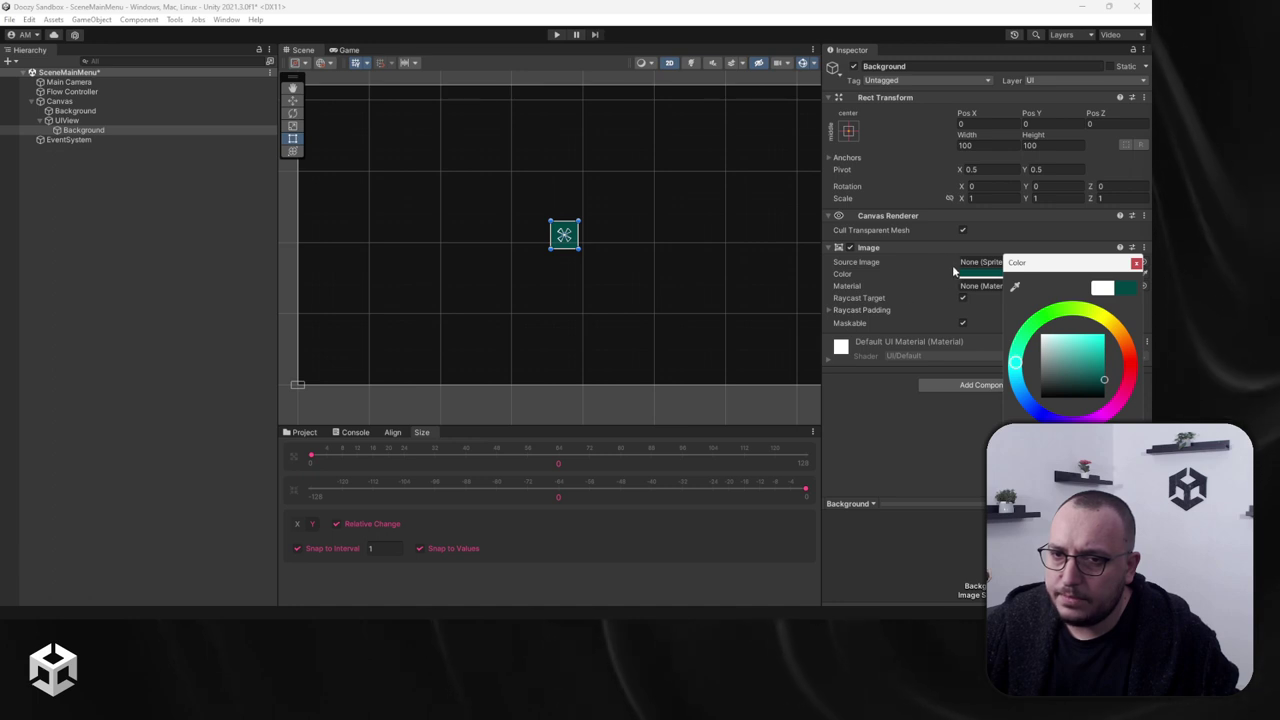
click(1105, 387)
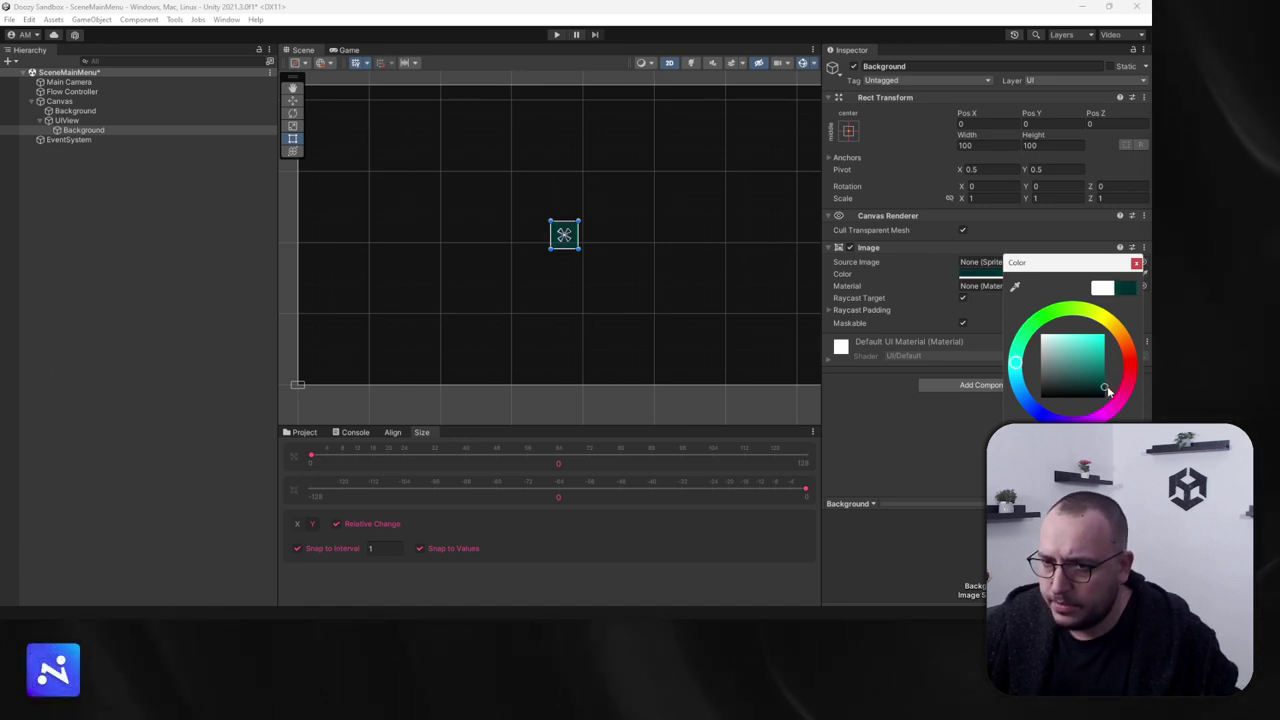
click(899, 330)
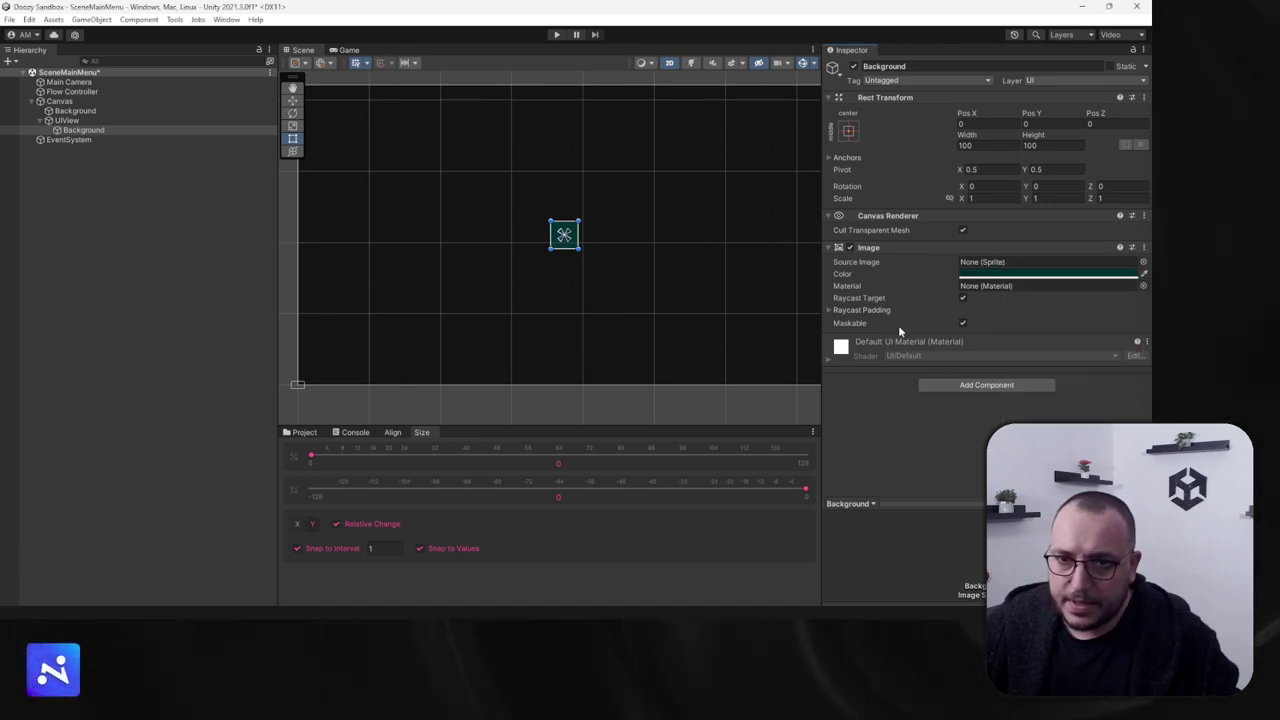
Step: Stretch the anchors of the UIView's Background in both directions so it fills its parent
click(848, 130)
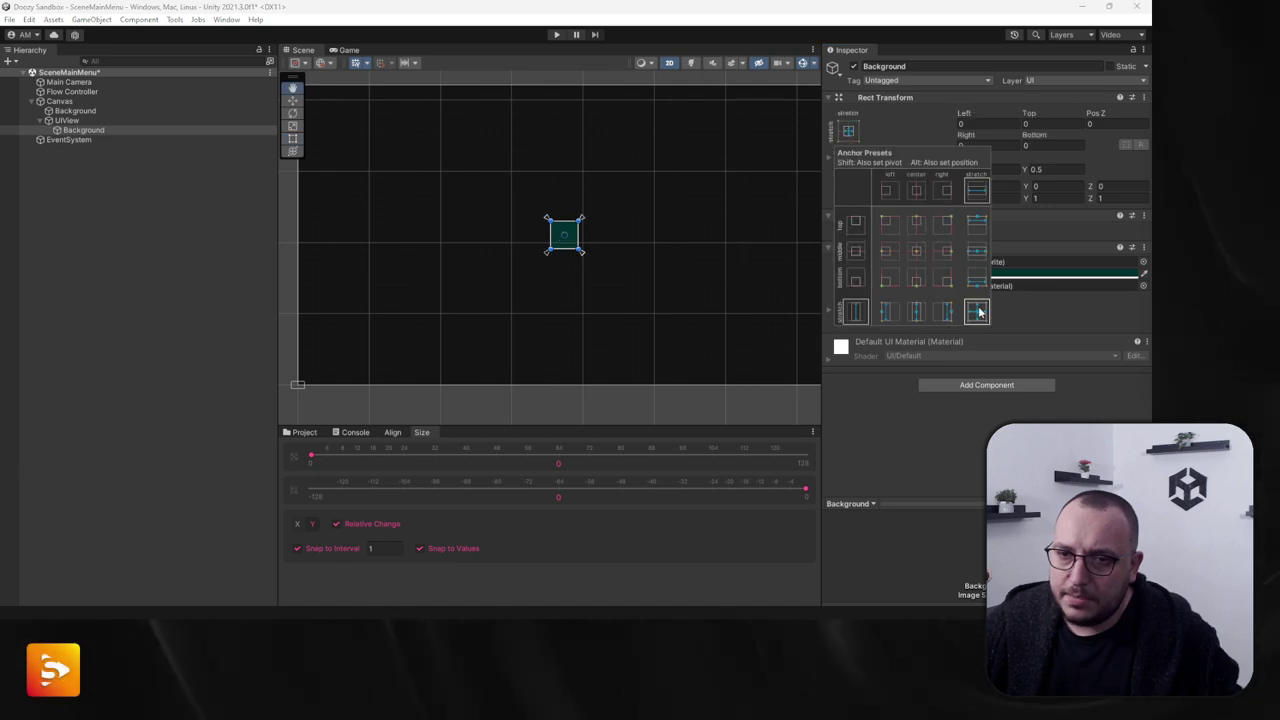
click(90, 131)
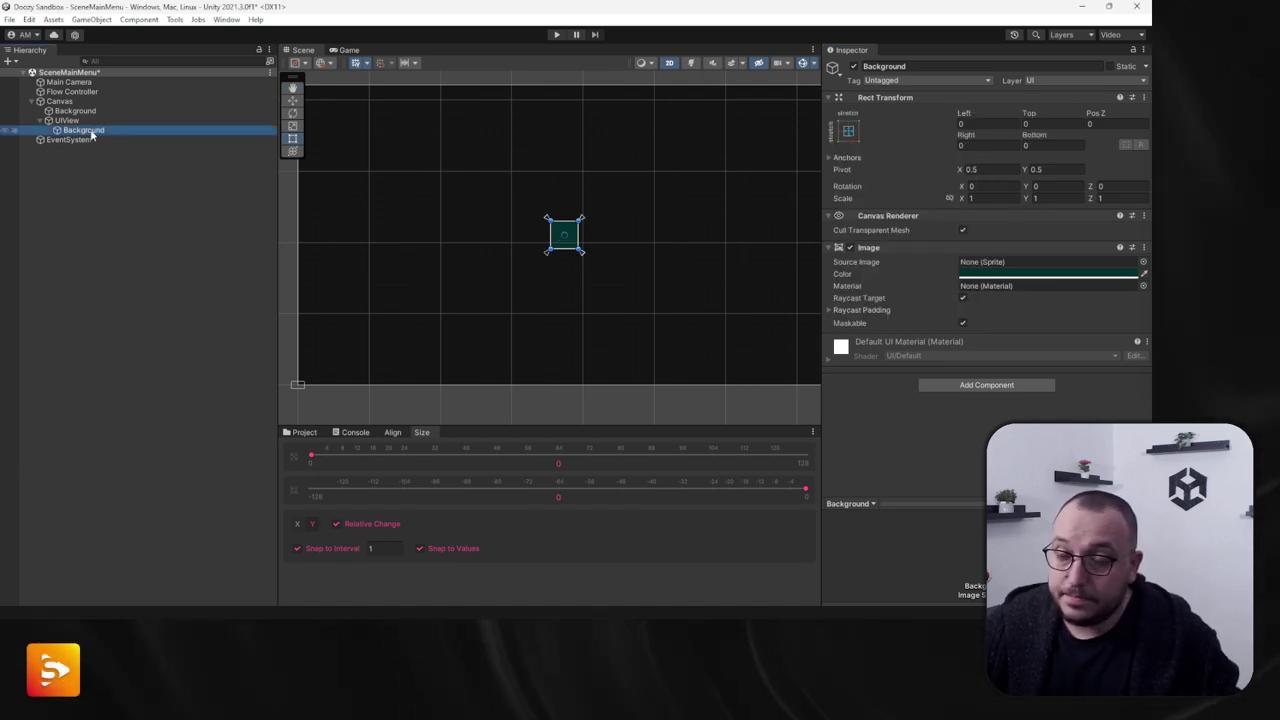
Step: Enlarge the UIView to 512 by 512 by changing its width and height together with relative size adjustments
click(66, 120)
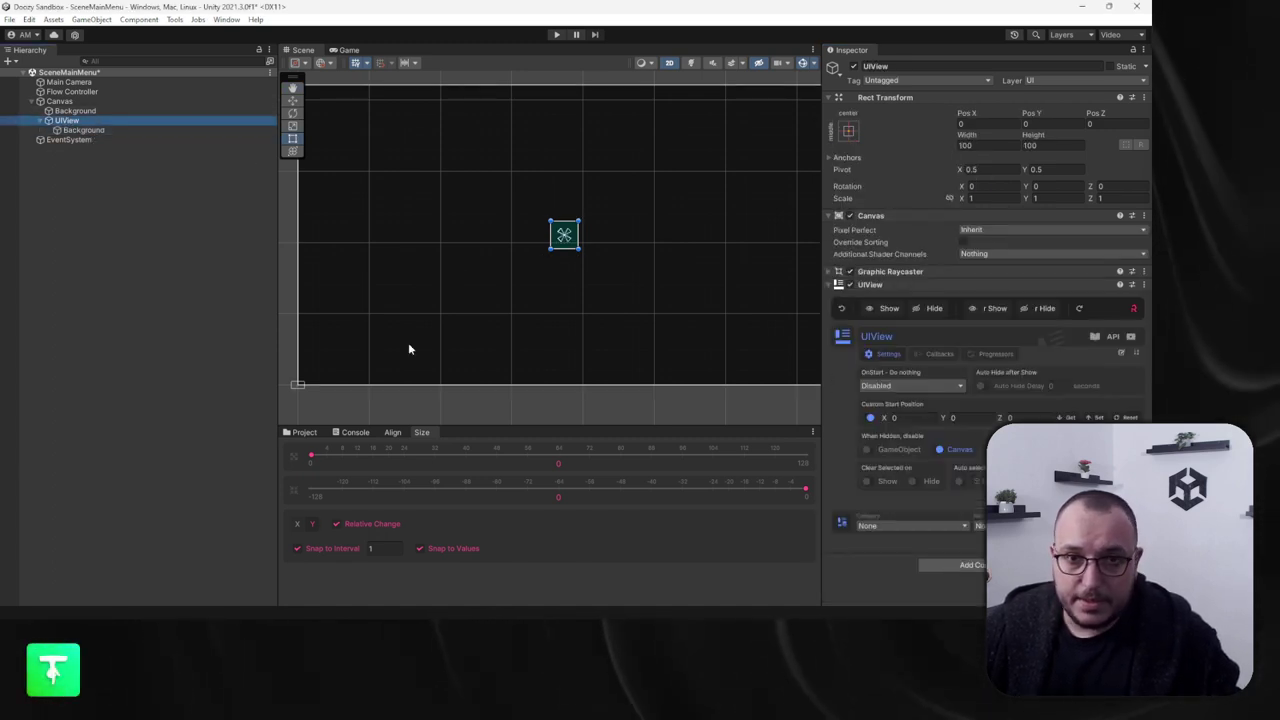
click(297, 523)
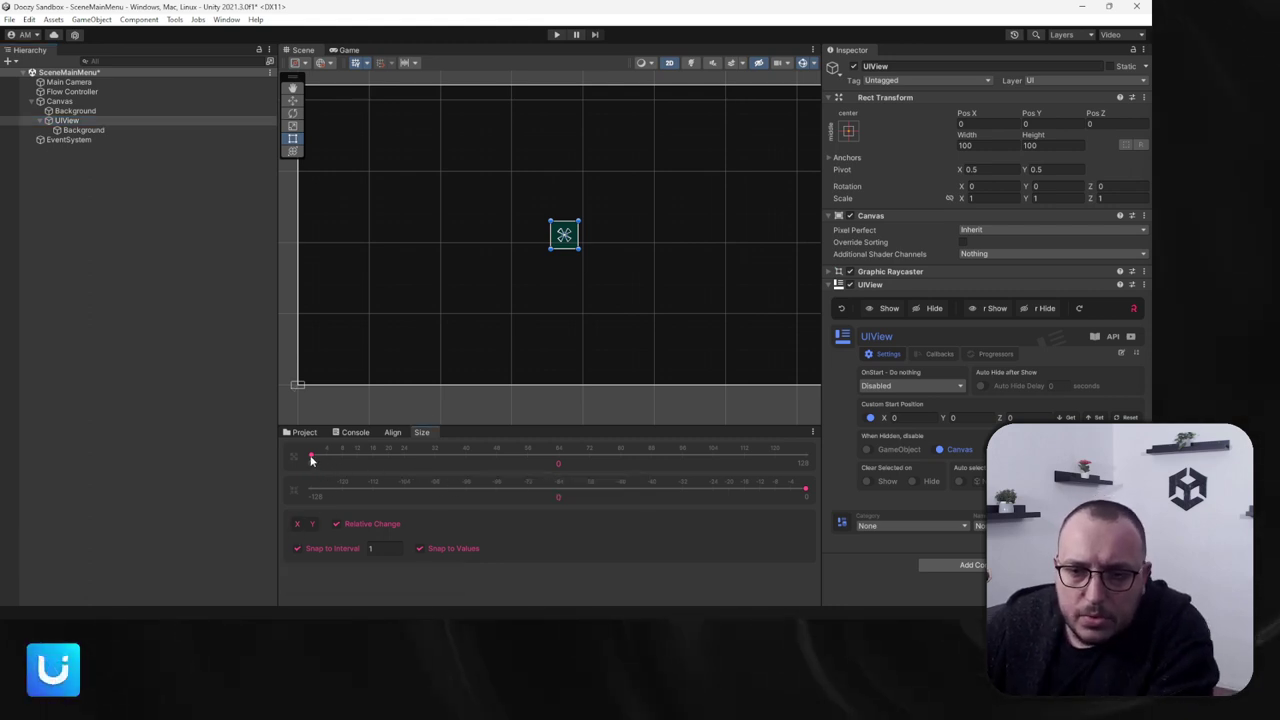
drag(356, 461, 884, 487)
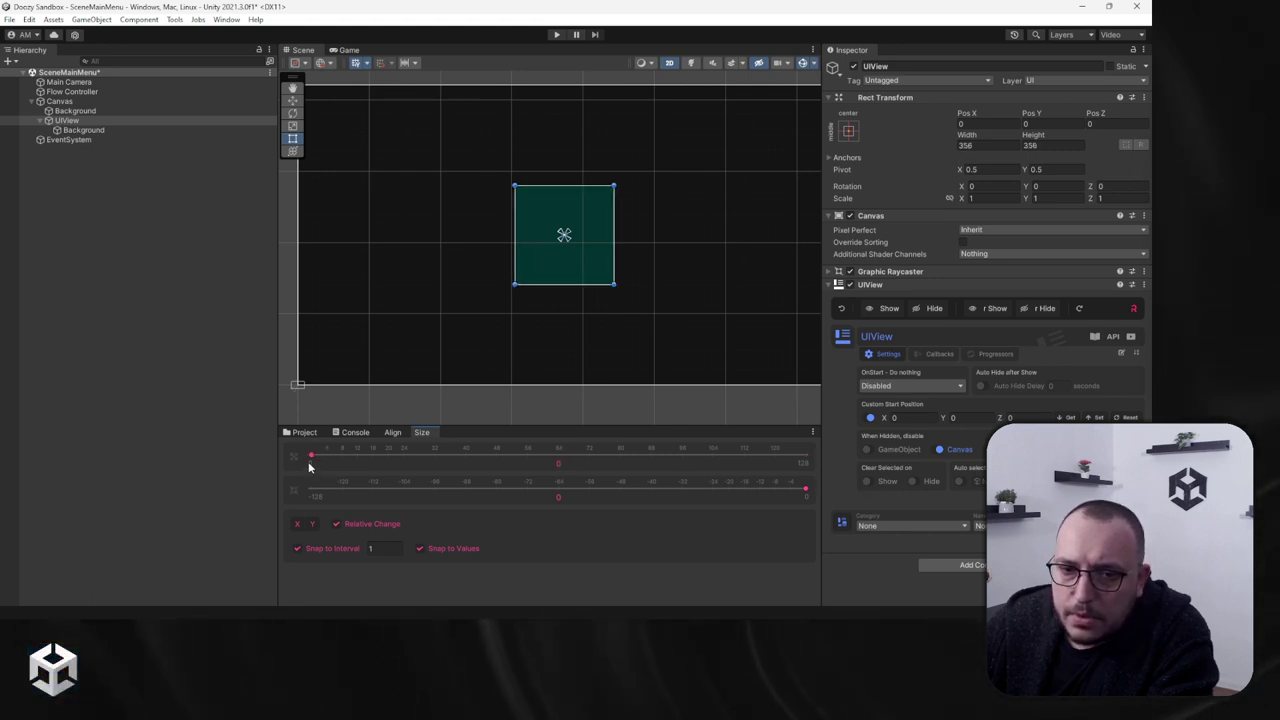
drag(310, 459, 794, 471)
scroll(490, 254, down, 1)
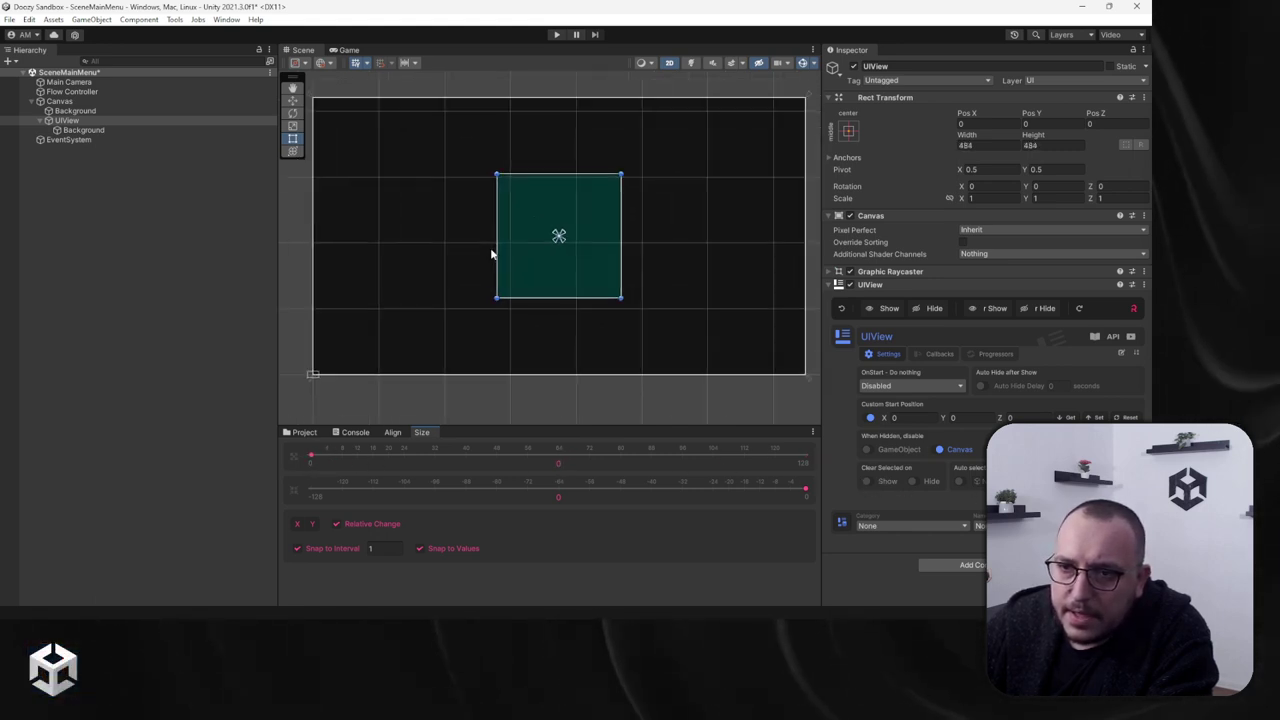
drag(311, 457, 420, 469)
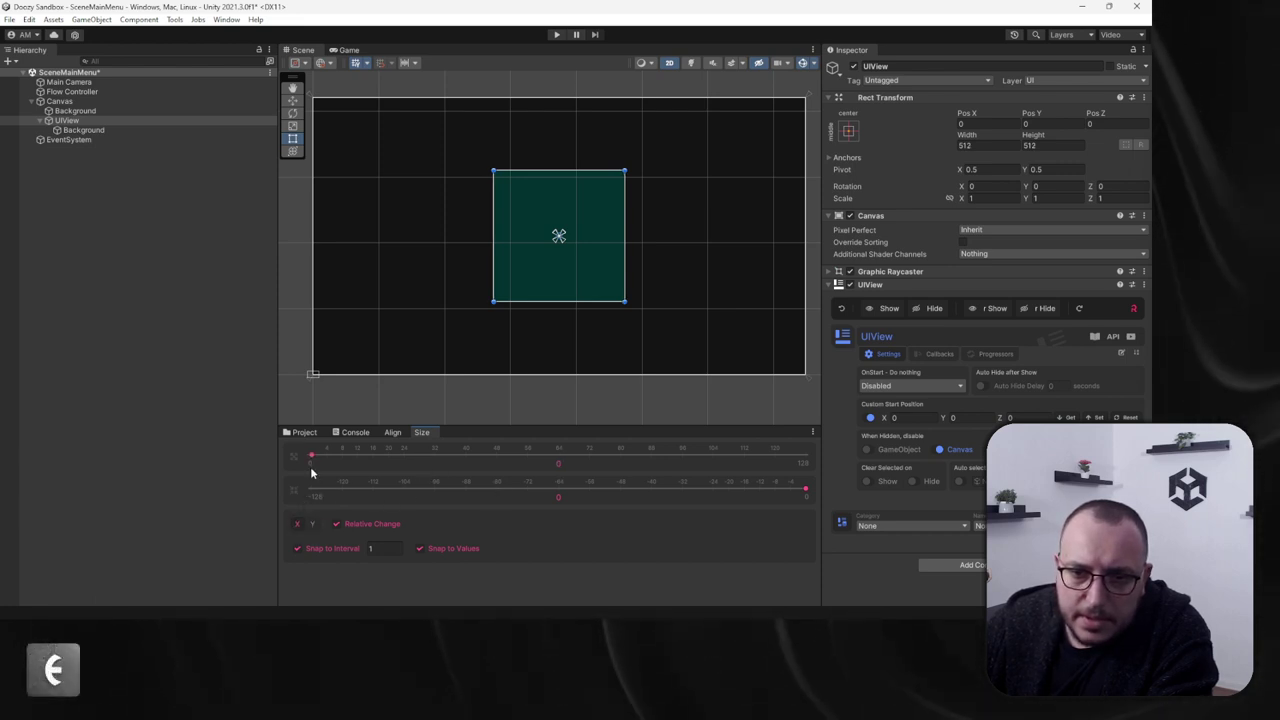
Step: Increase only the UIView's width to 768 with relative size adjustments
drag(314, 457, 860, 486)
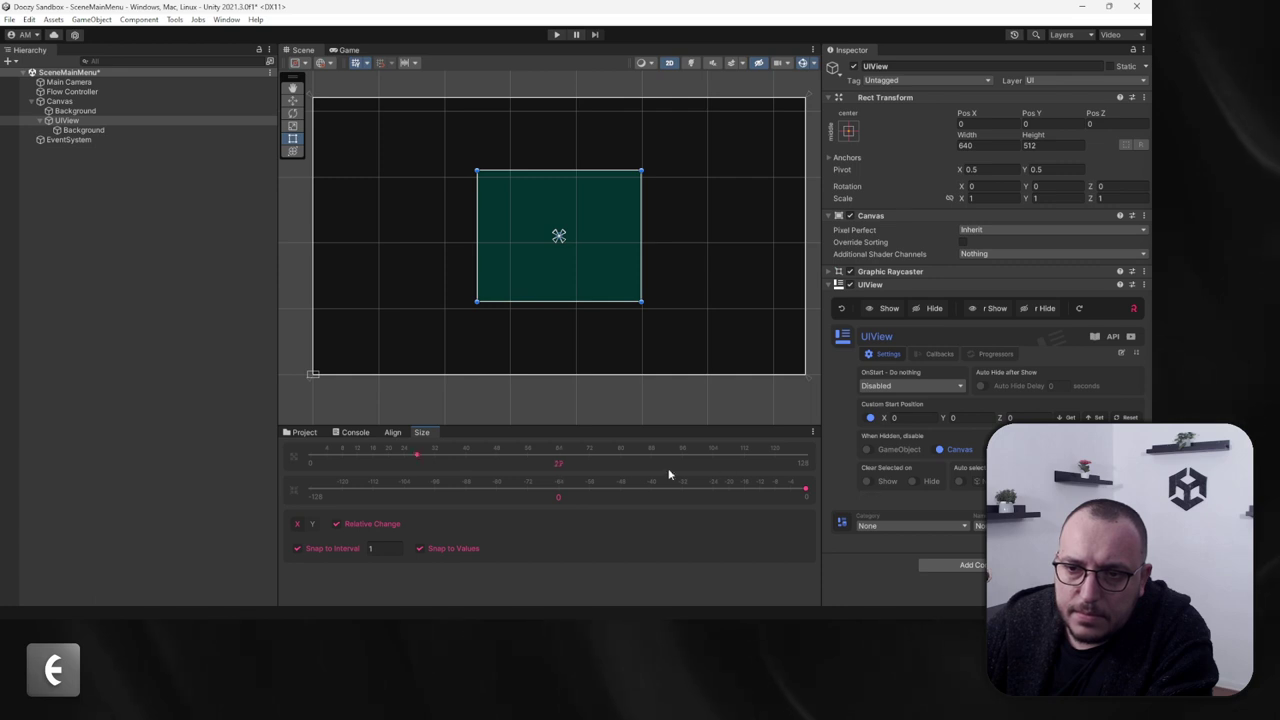
drag(669, 474, 595, 461)
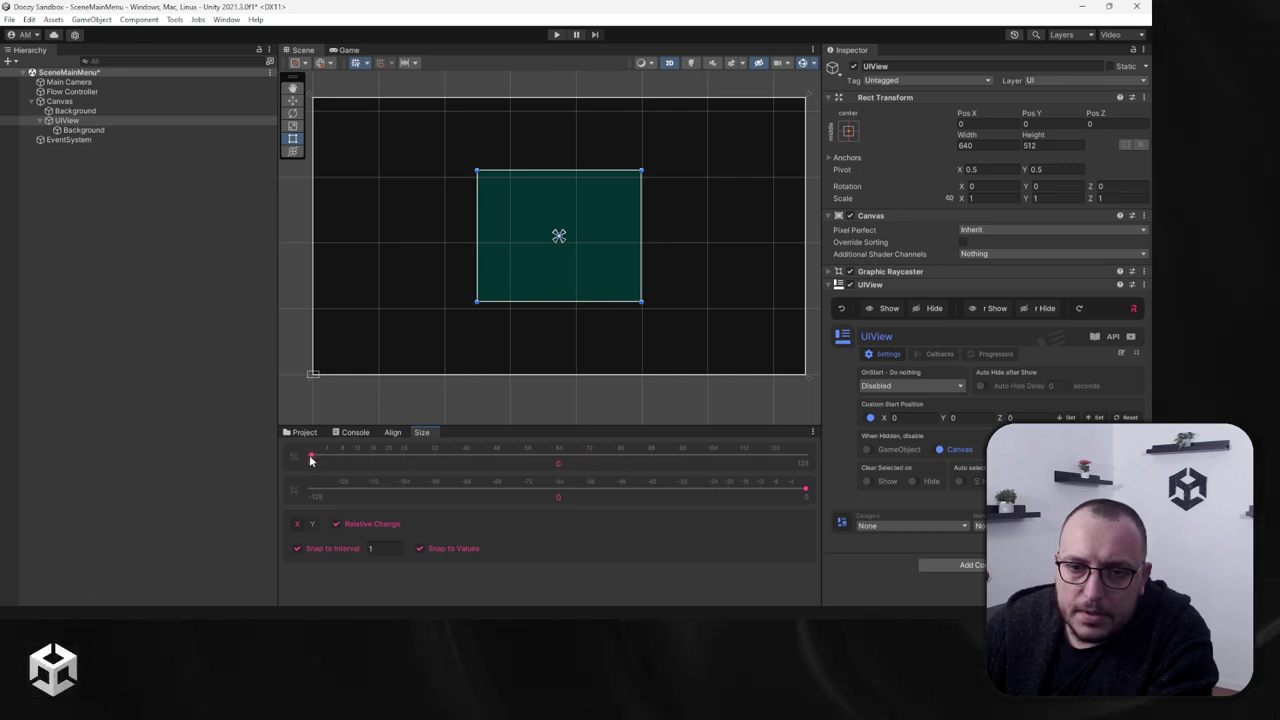
drag(670, 487, 815, 486)
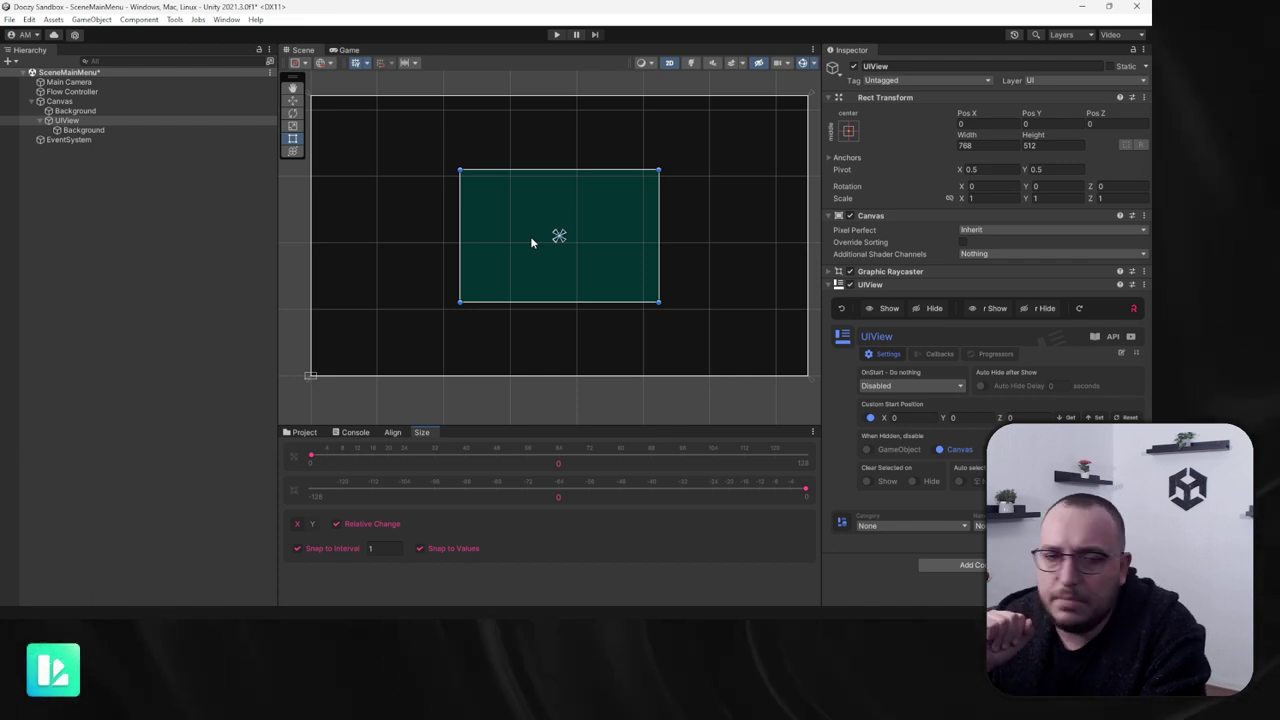
Step: Add a TextMeshPro text object as a child of the UIView's Background
right_click(76, 131)
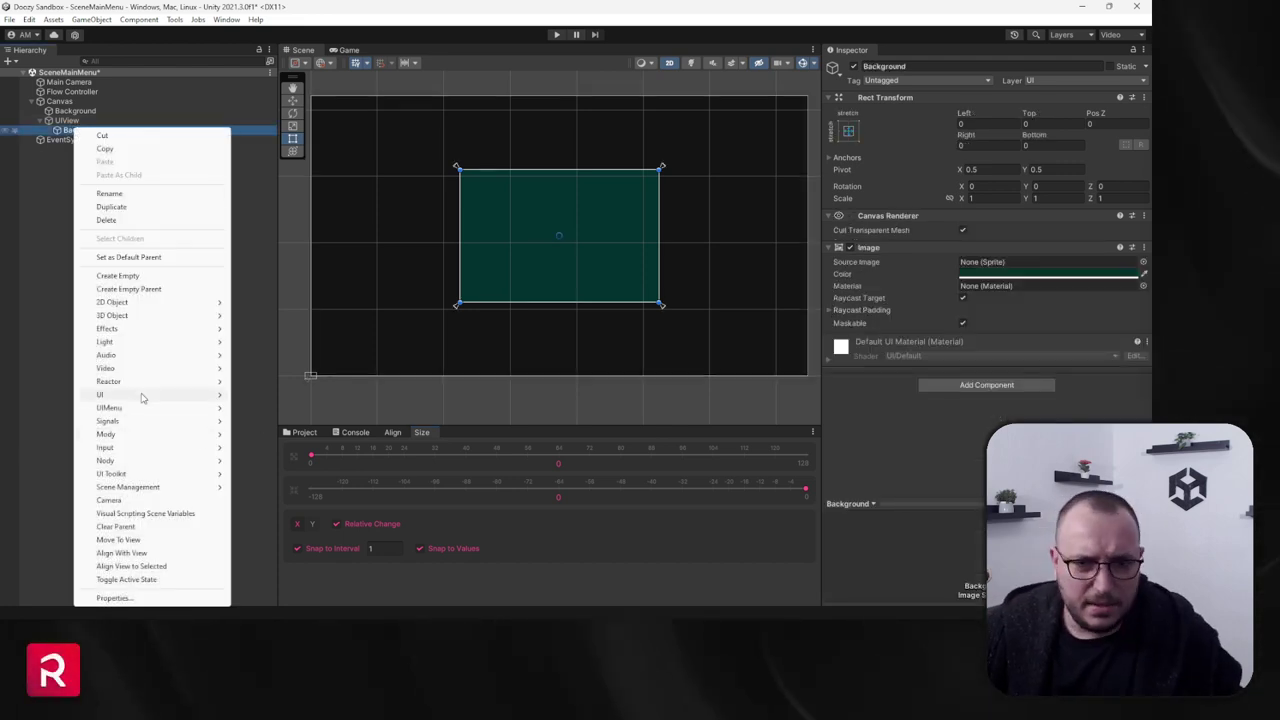
mouse_move(150, 394)
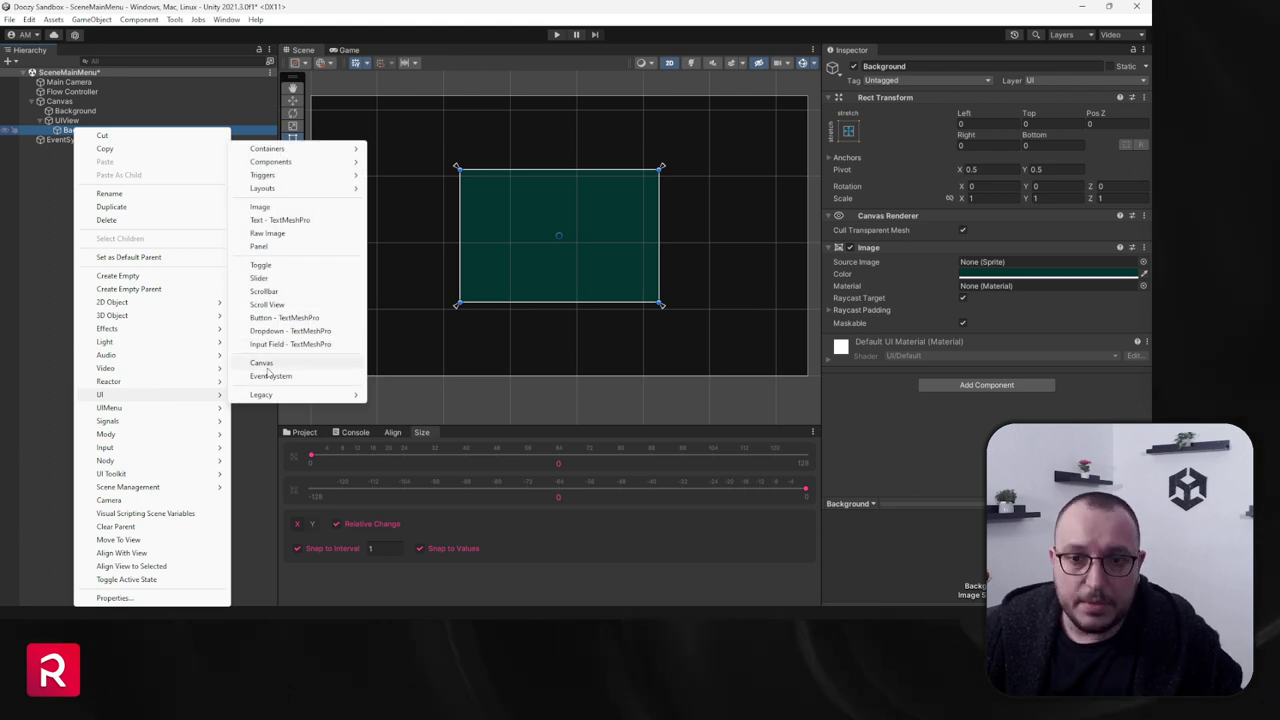
click(318, 220)
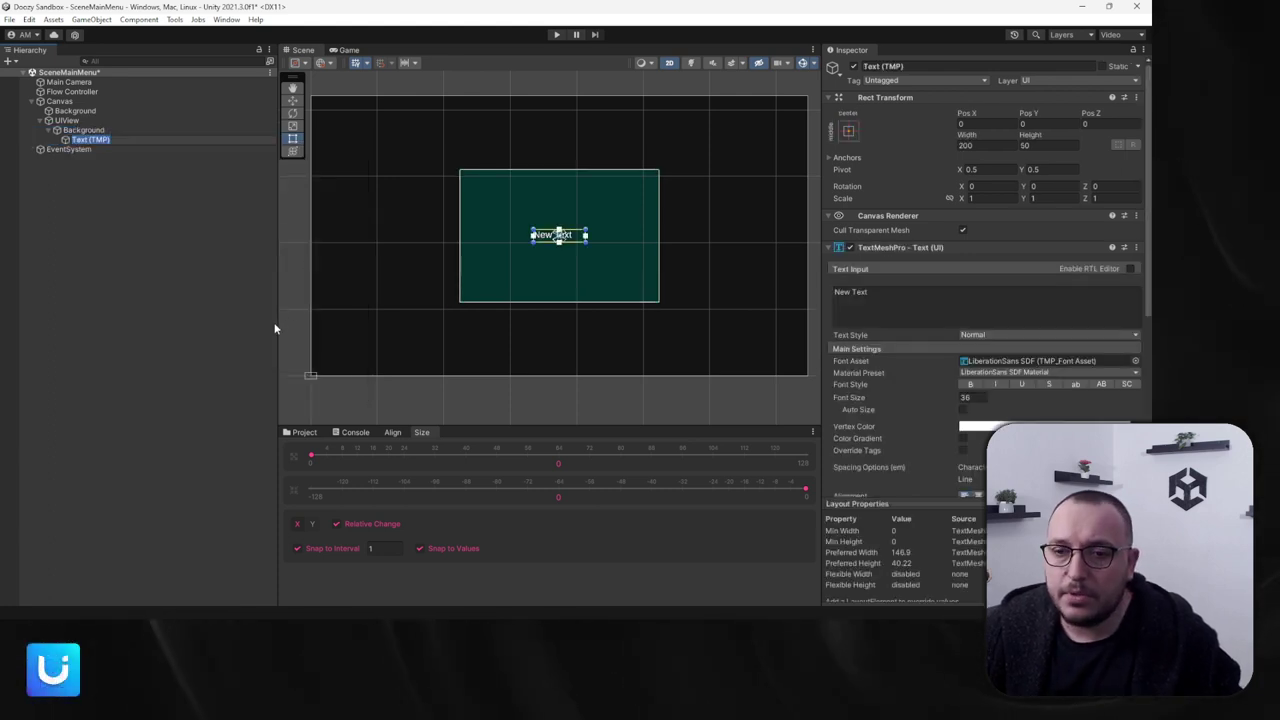
Step: Stretch the text object across the Background's full width and align it outside the parent's top edge
click(393, 434)
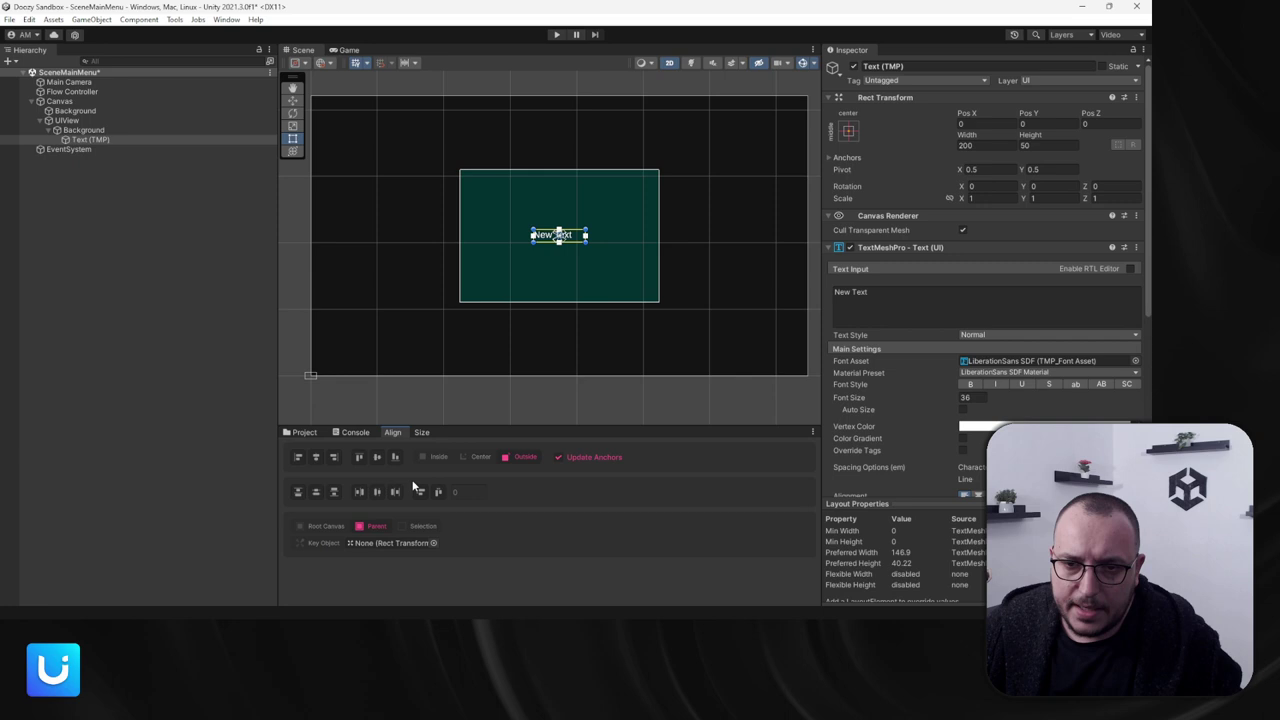
click(297, 457)
click(359, 457)
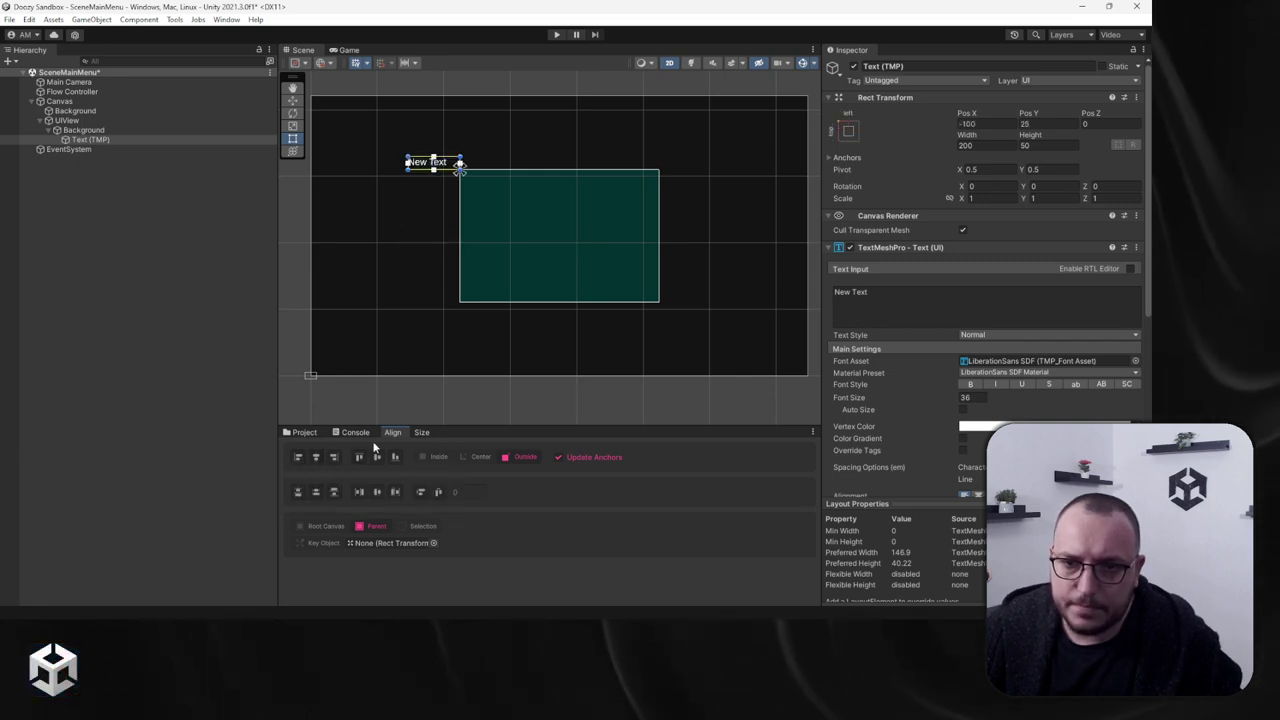
click(318, 457)
scroll(581, 230, up, 3)
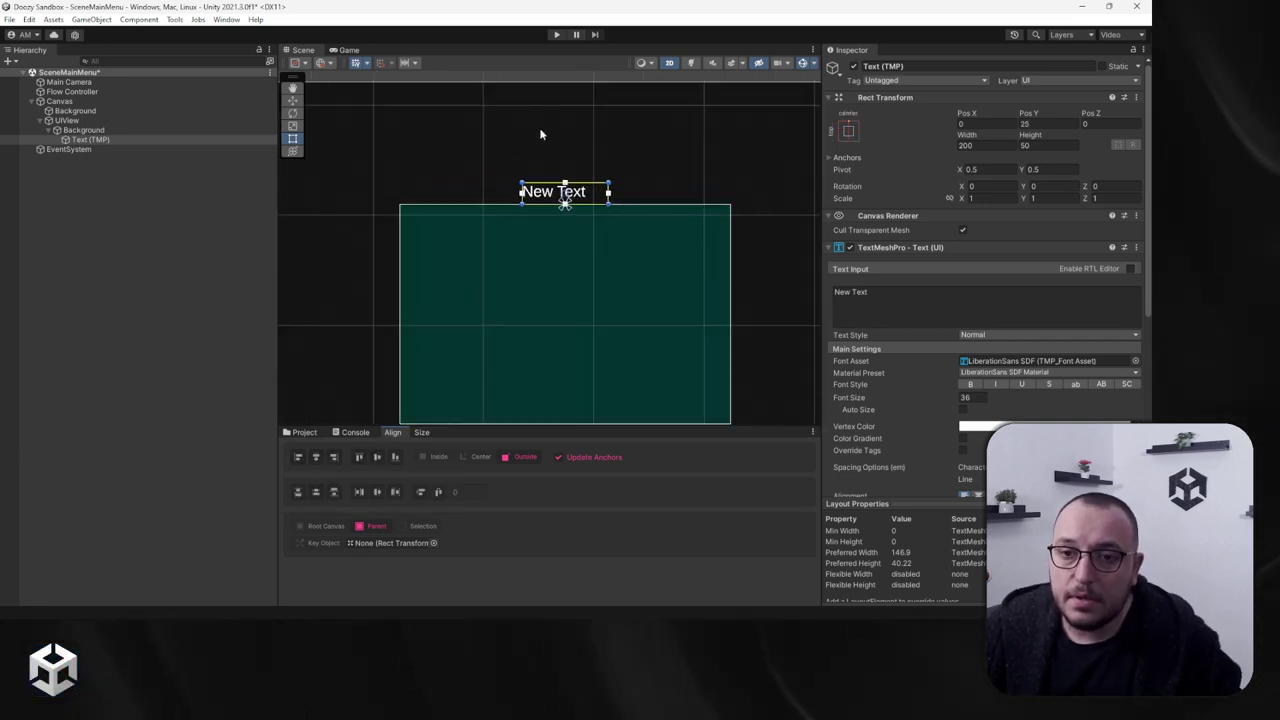
scroll(543, 129, down, 1)
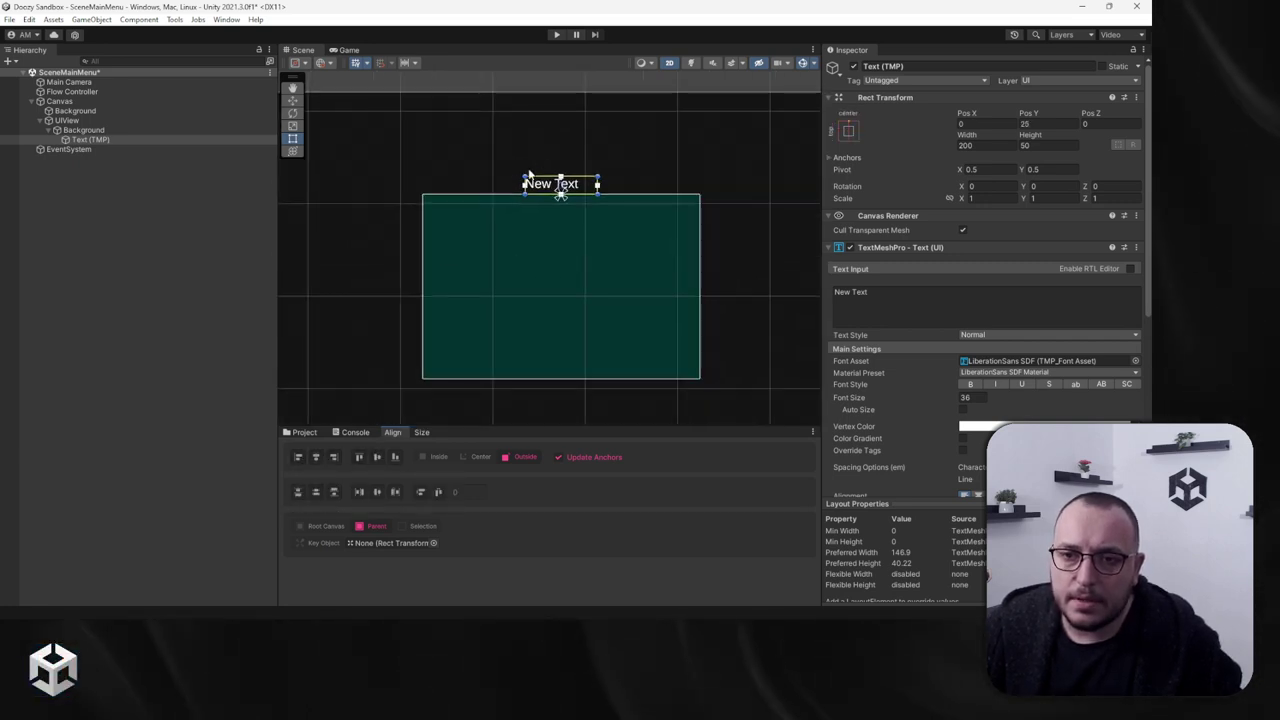
click(848, 130)
alt+shift+click(976, 224)
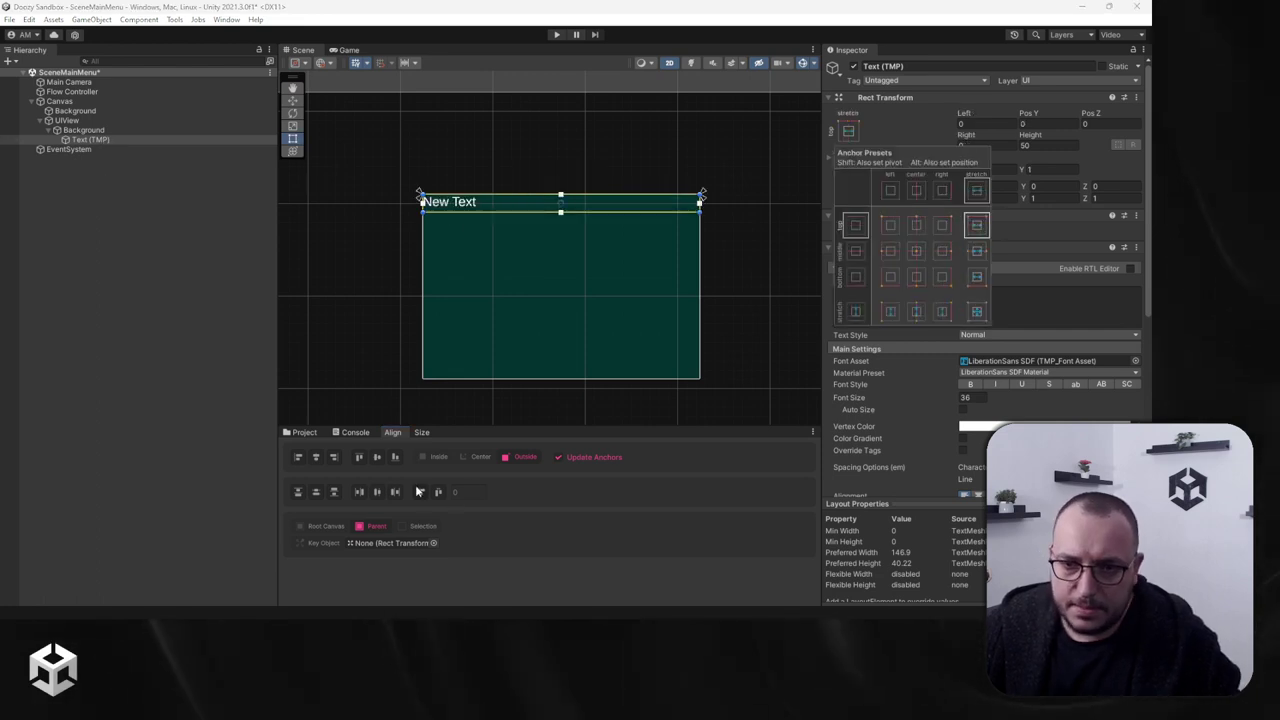
click(360, 458)
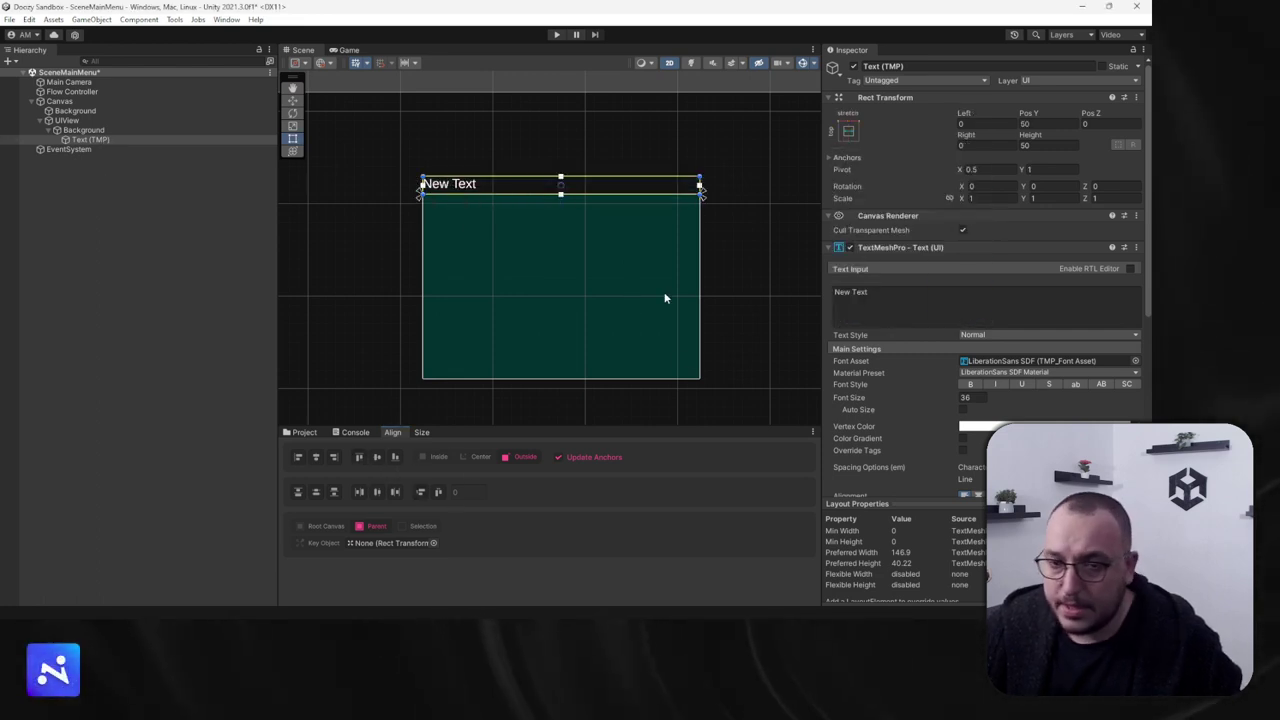
Step: Center the text's horizontal alignment and rename its object Title
scroll(951, 399, down, 3)
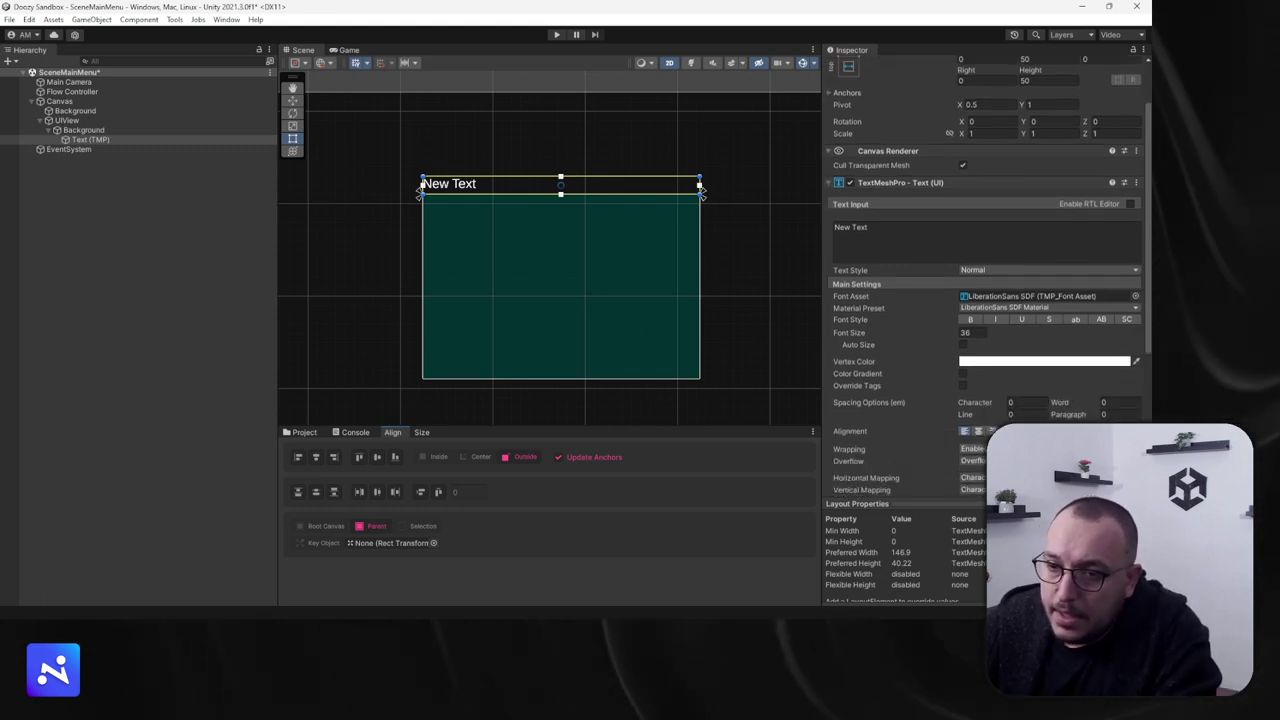
click(977, 431)
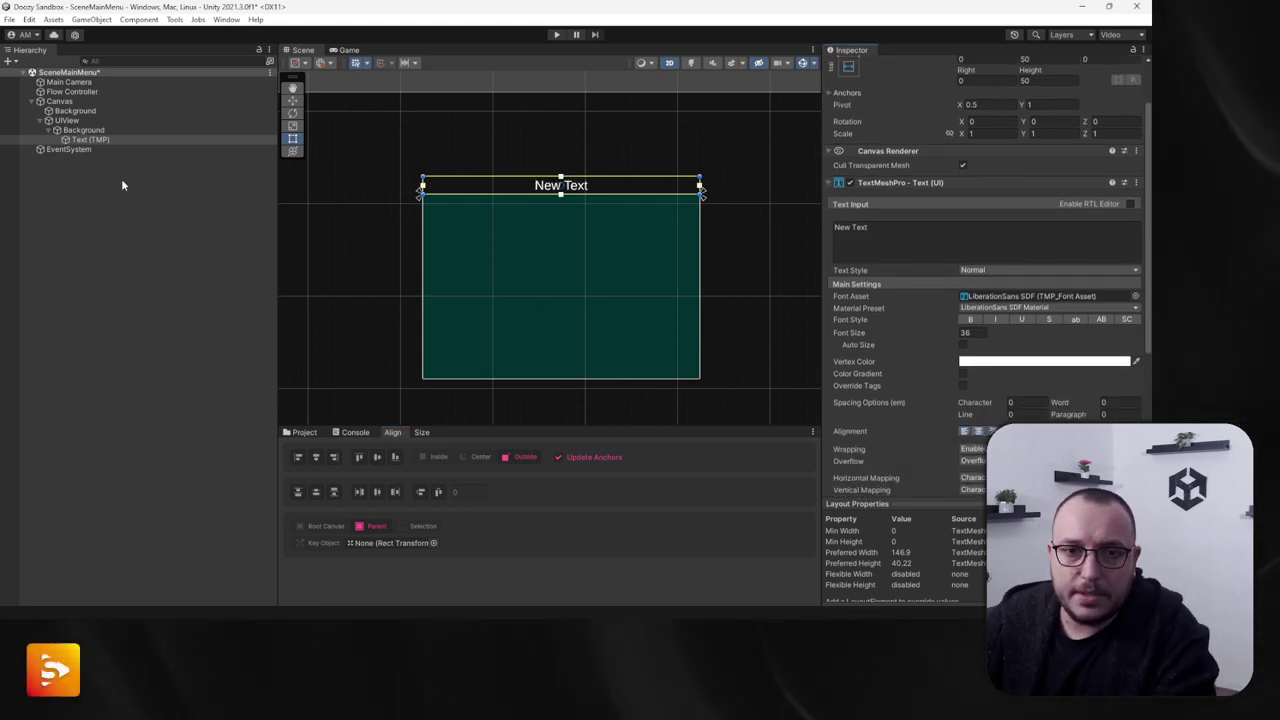
click(90, 139)
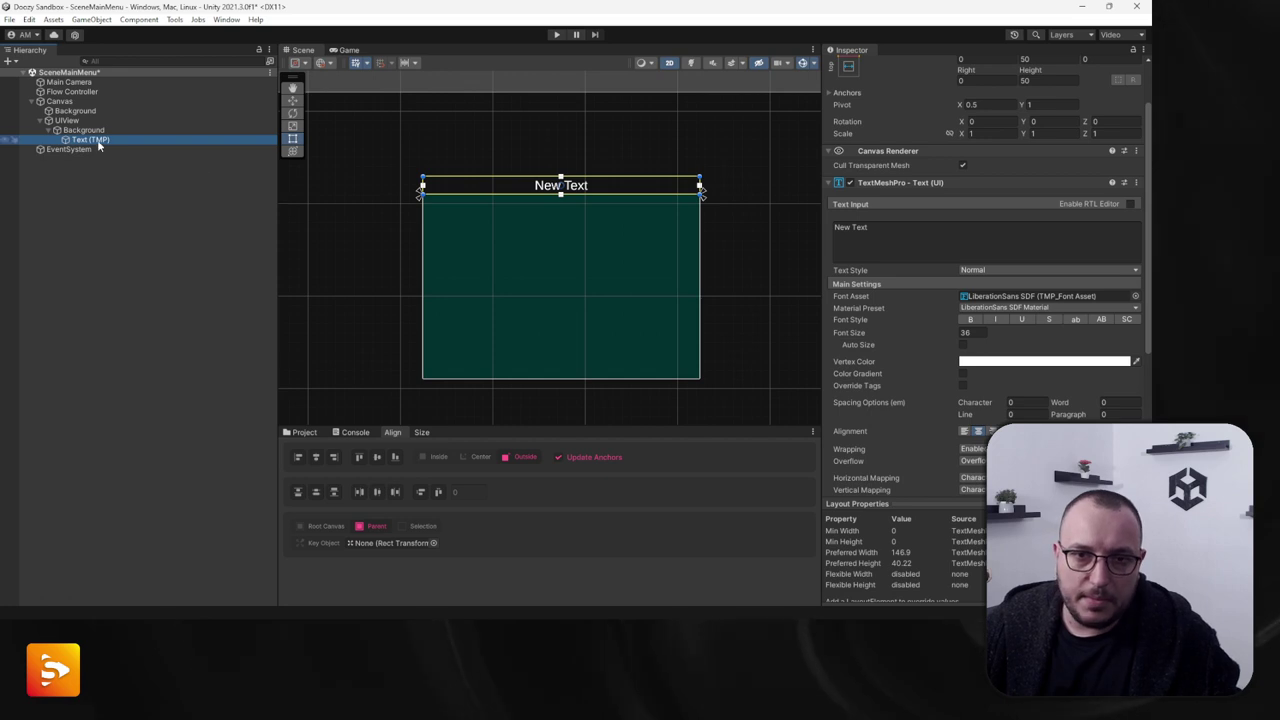
text(Title)
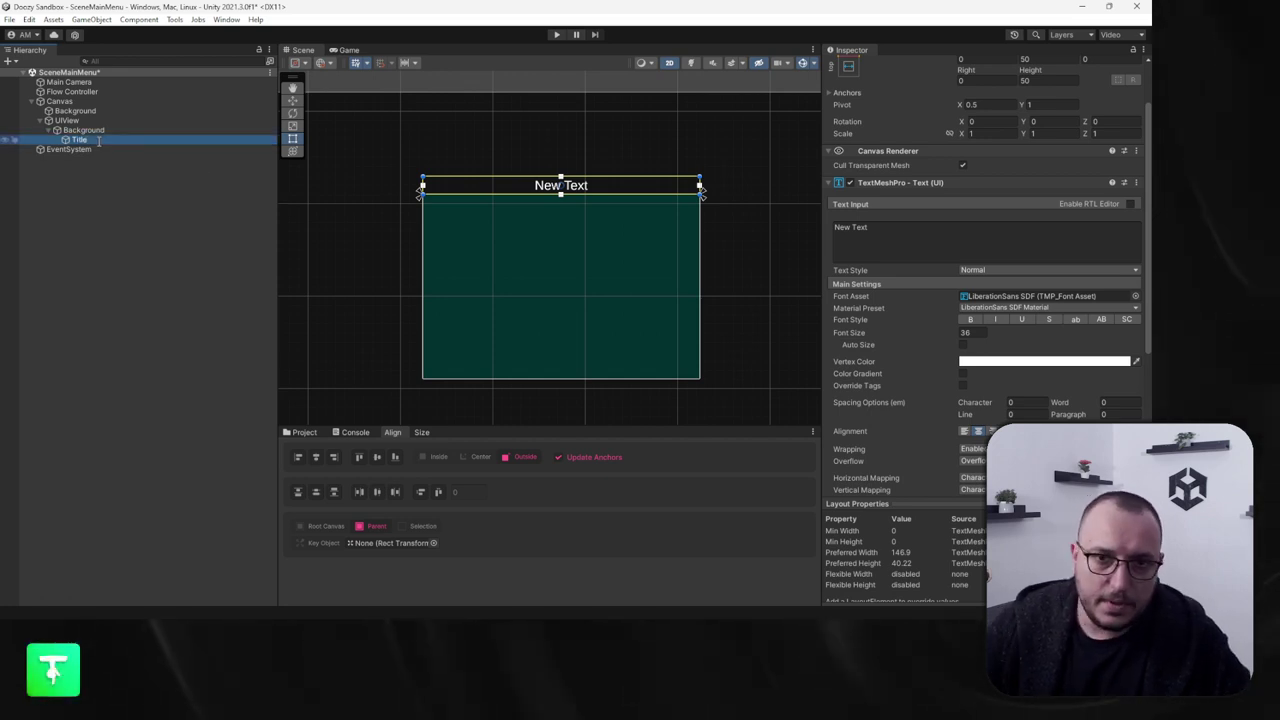
Step: Make Title a direct child of the UIView and set its text to Main Menu
click(917, 238)
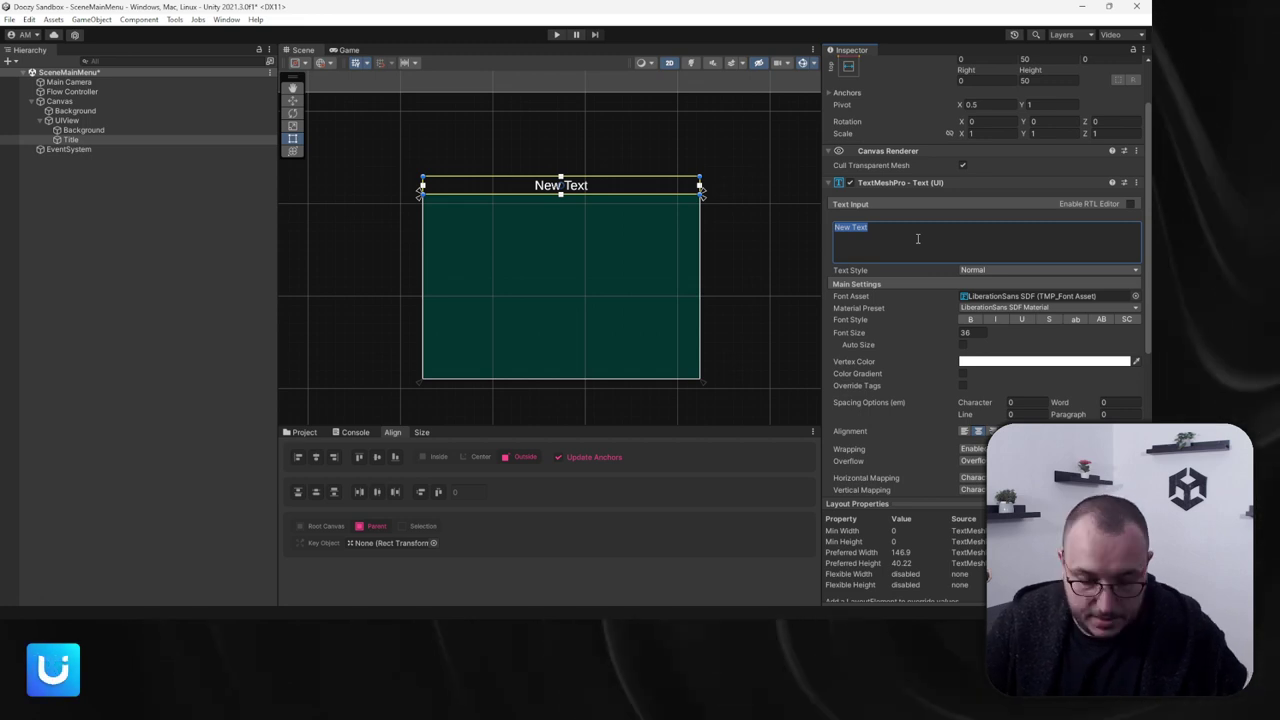
text(Main Menu)
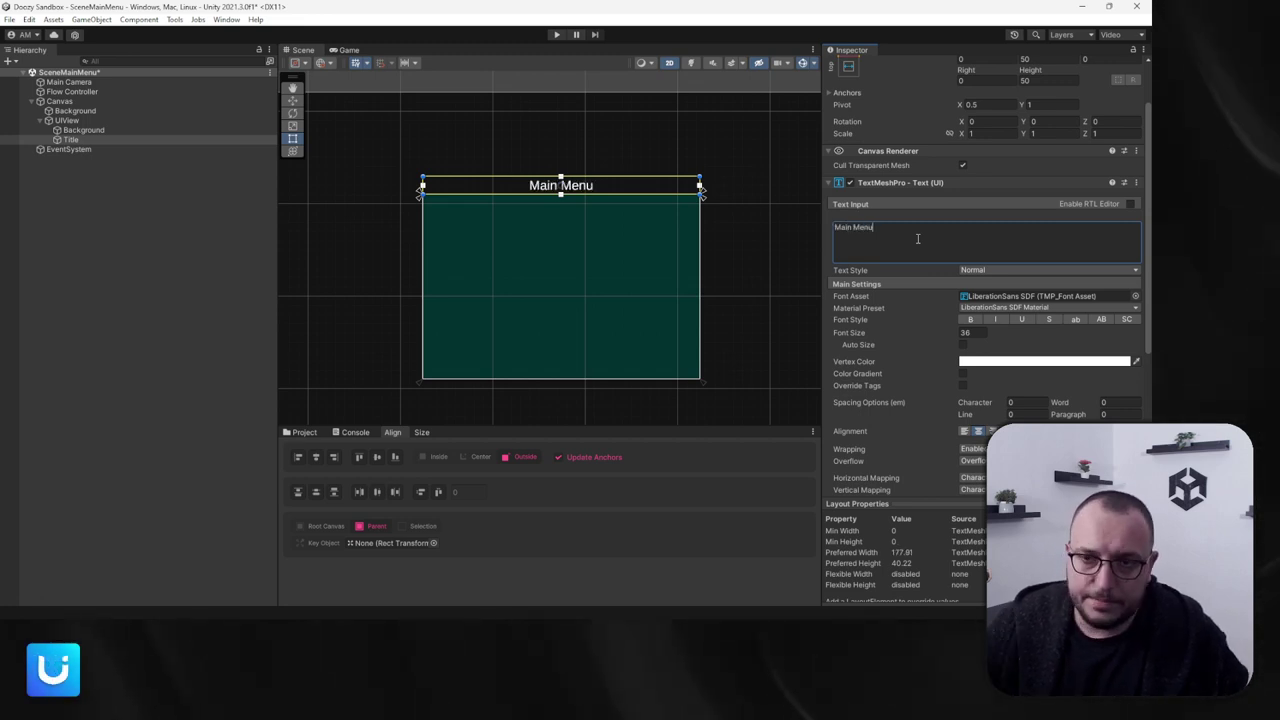
Step: Change the color of the UIView's Background image to a darker, slightly bluer teal
click(65, 130)
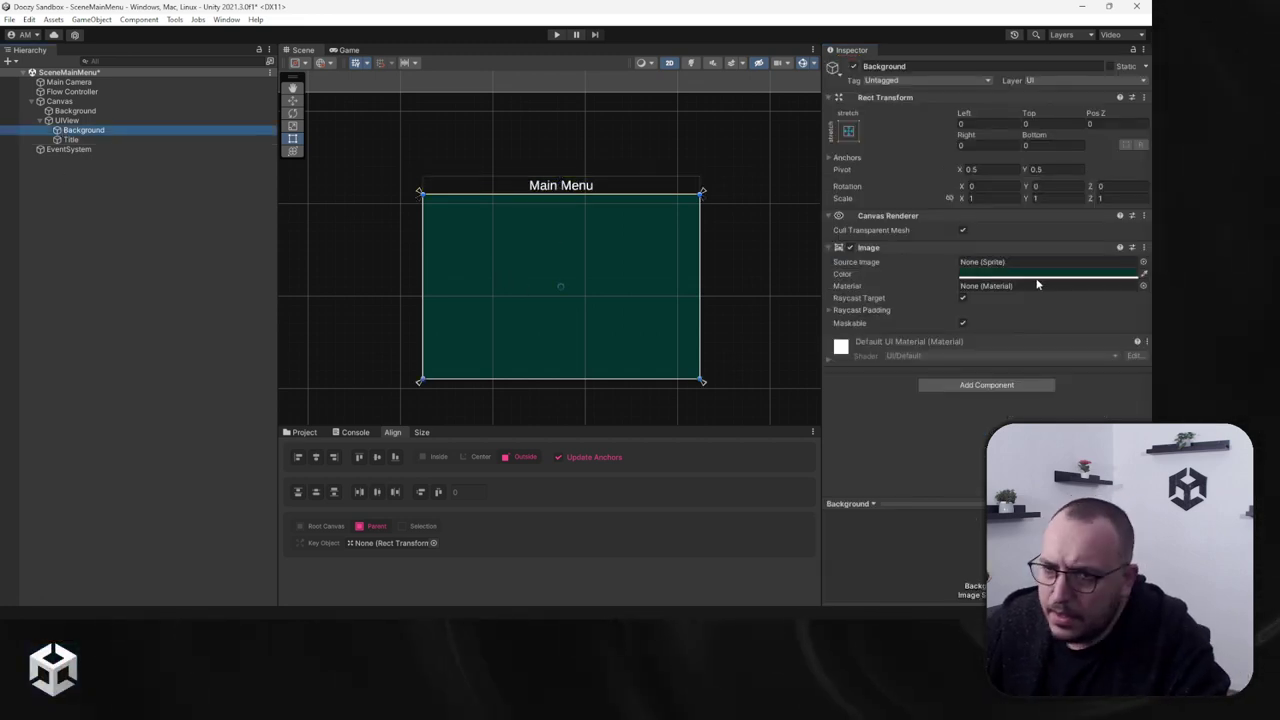
click(1025, 274)
click(1024, 341)
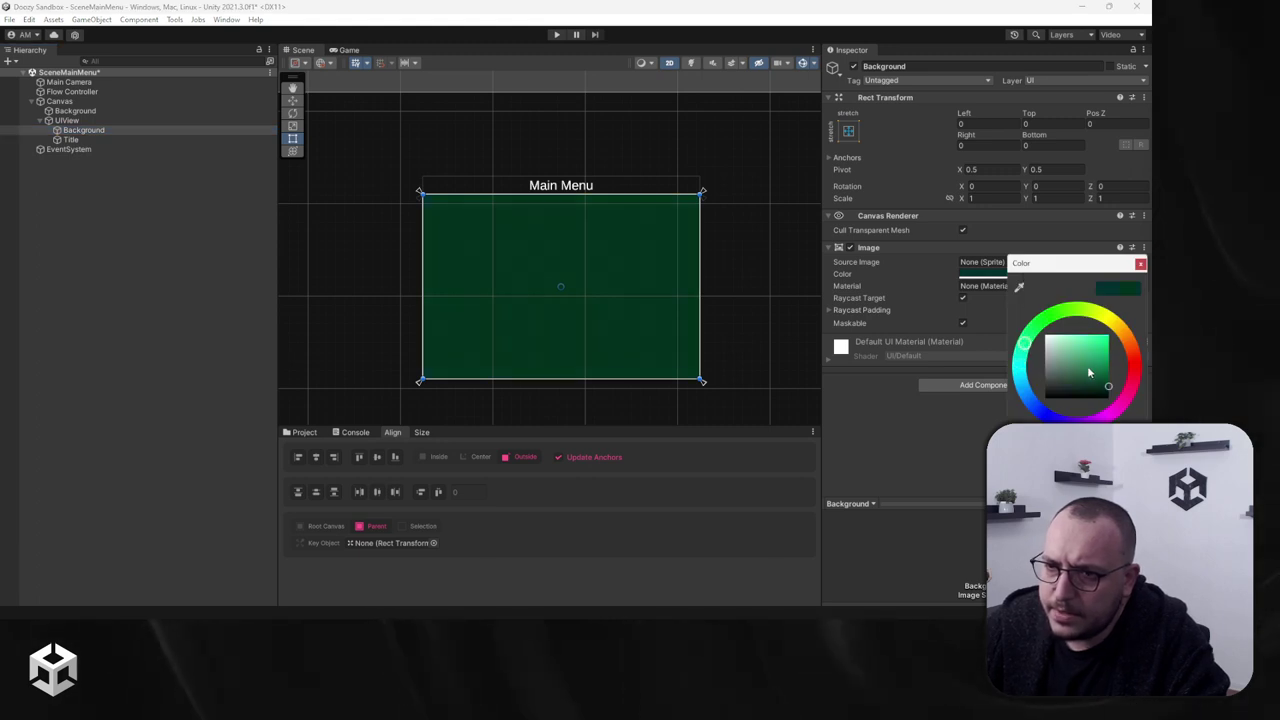
drag(1033, 340, 1019, 370)
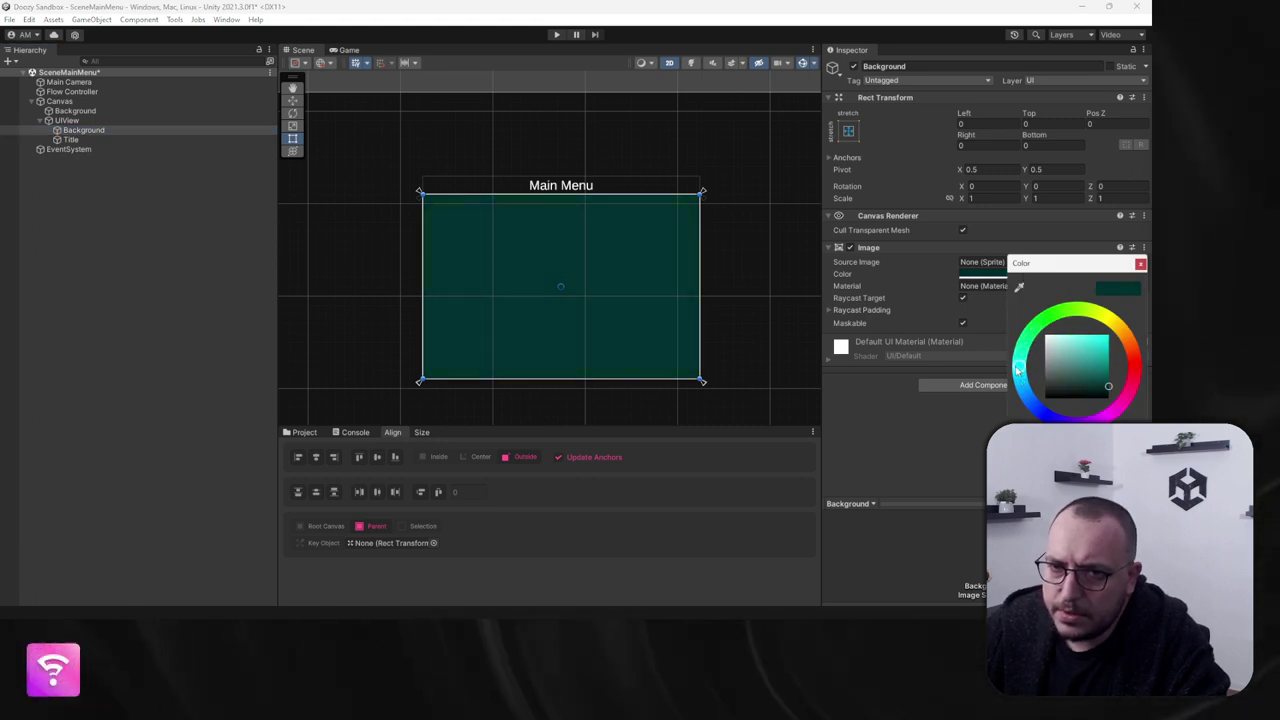
drag(1115, 391, 1115, 394)
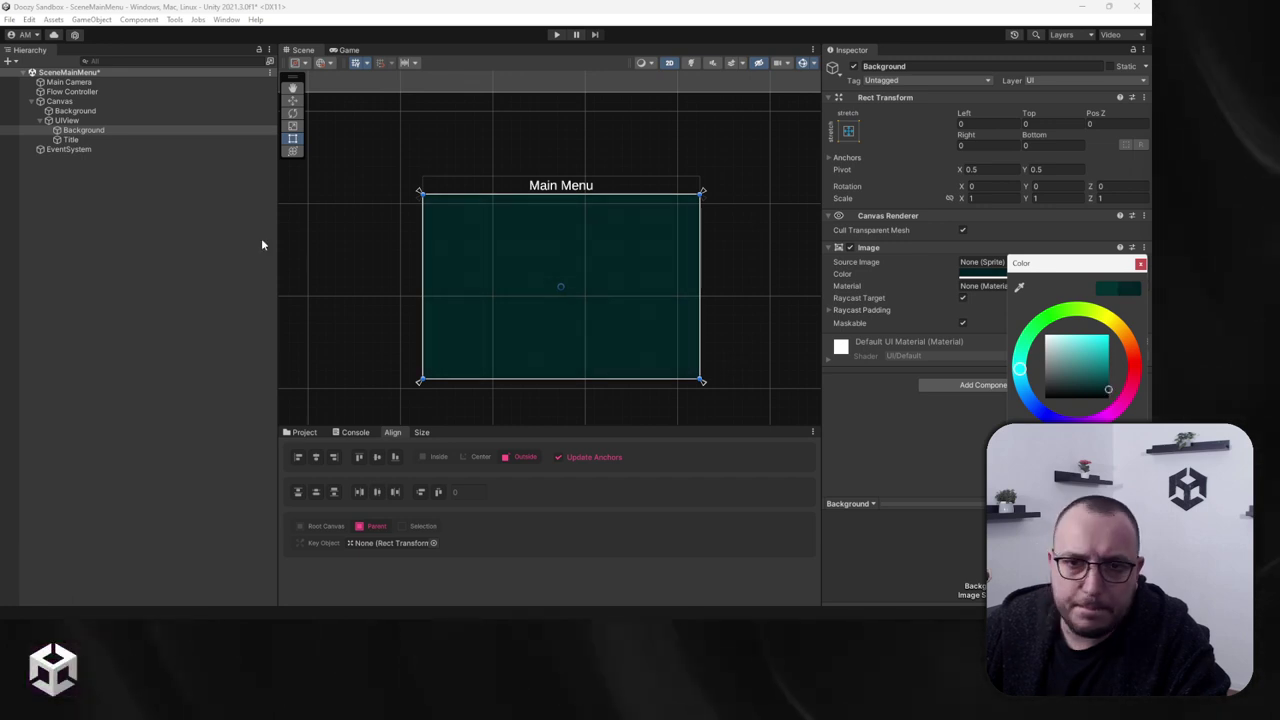
click(84, 131)
Step: Add a UIContainer UIAnimator component to the UIView
click(66, 120)
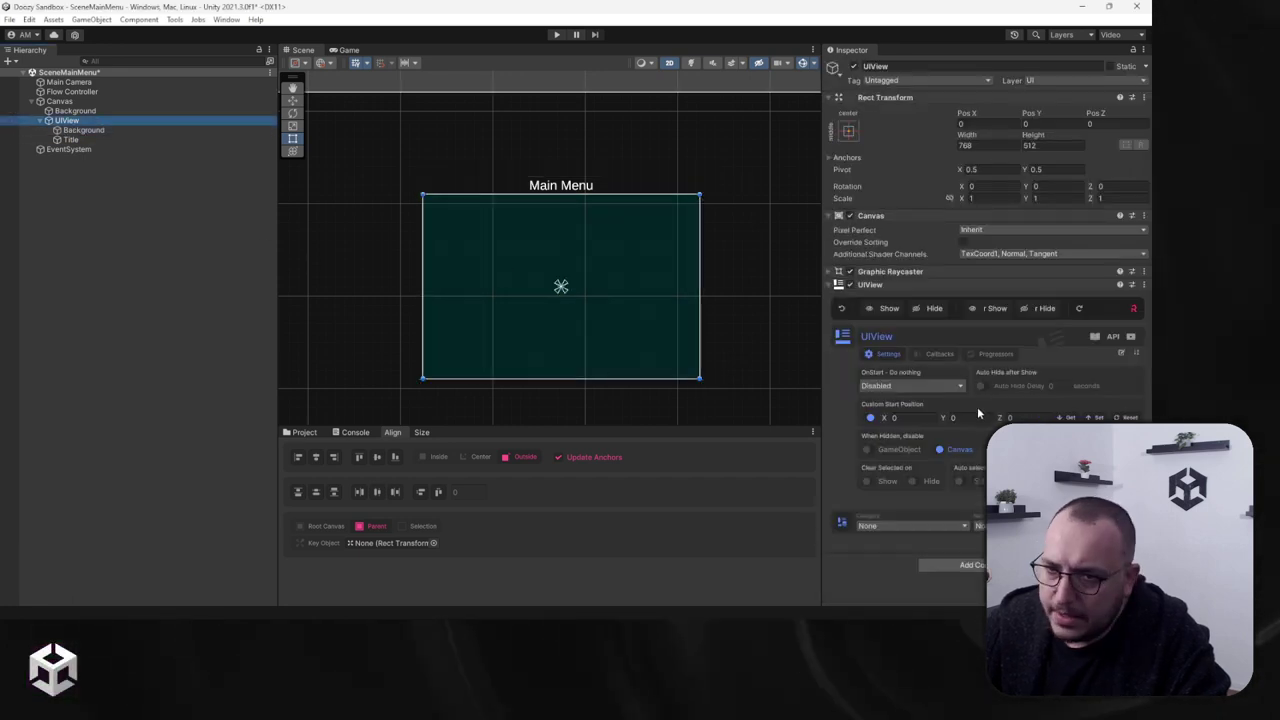
click(889, 310)
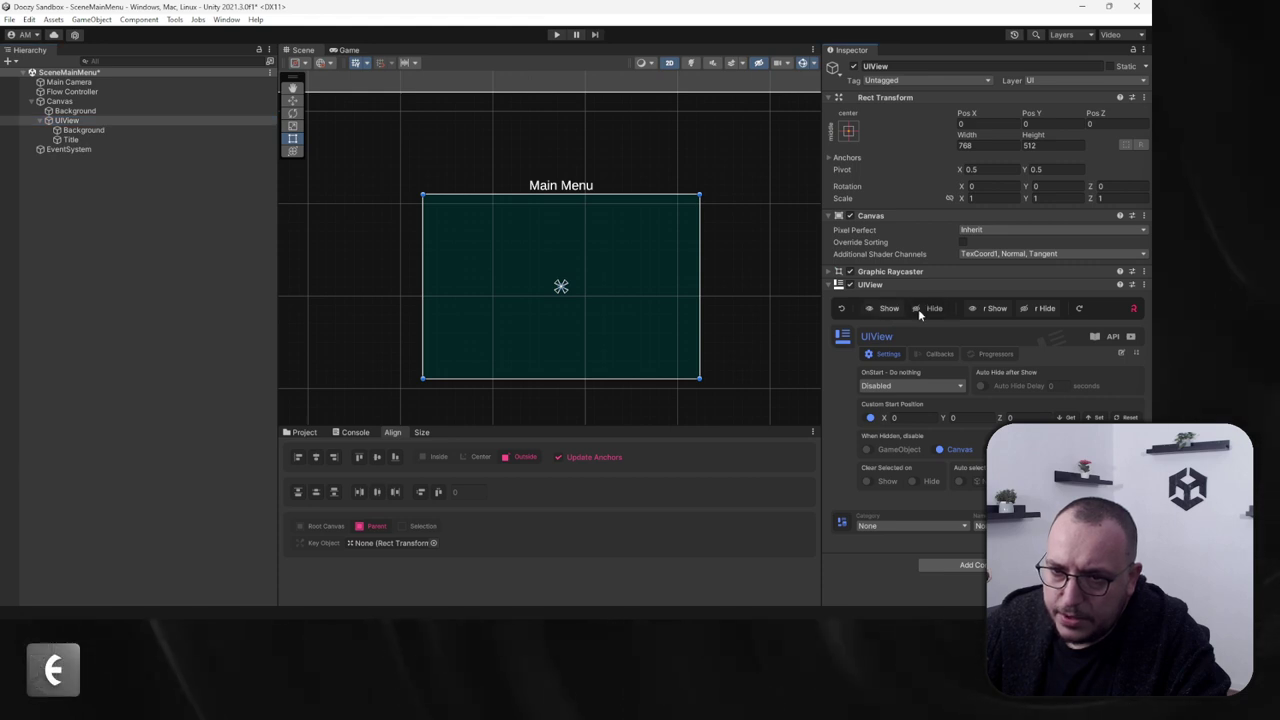
click(970, 565)
text(content)
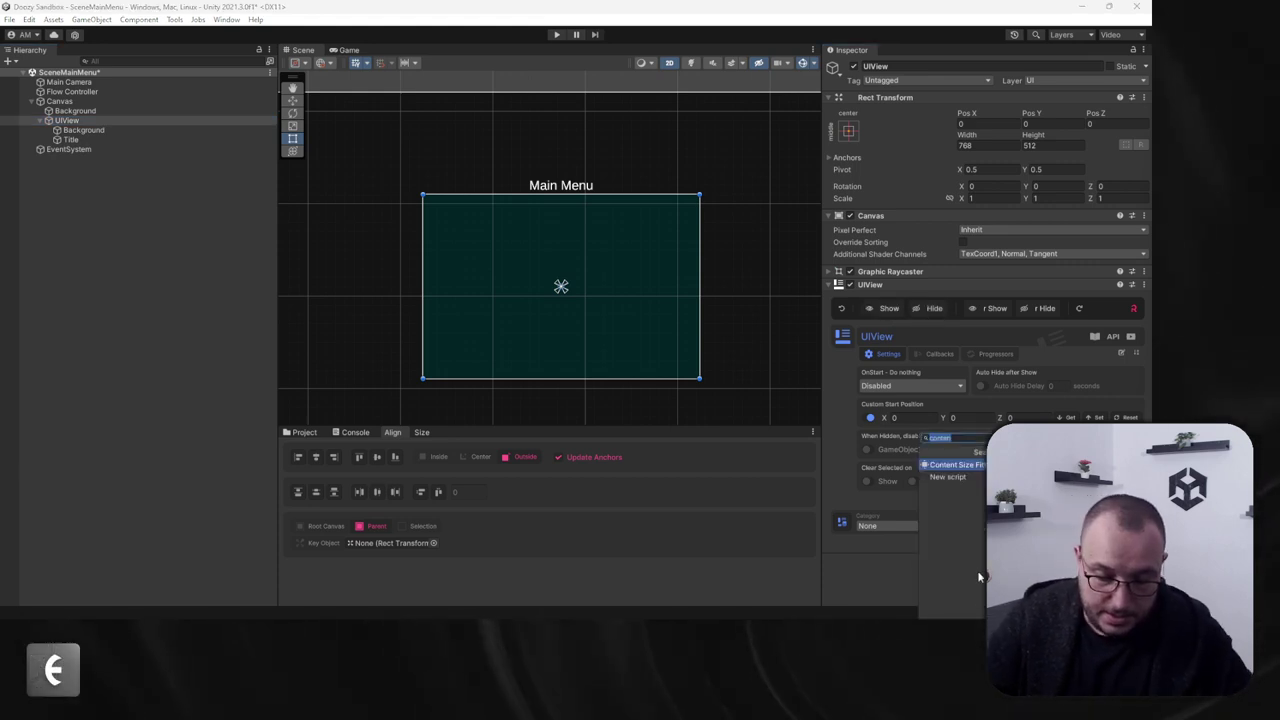
text(uicon)
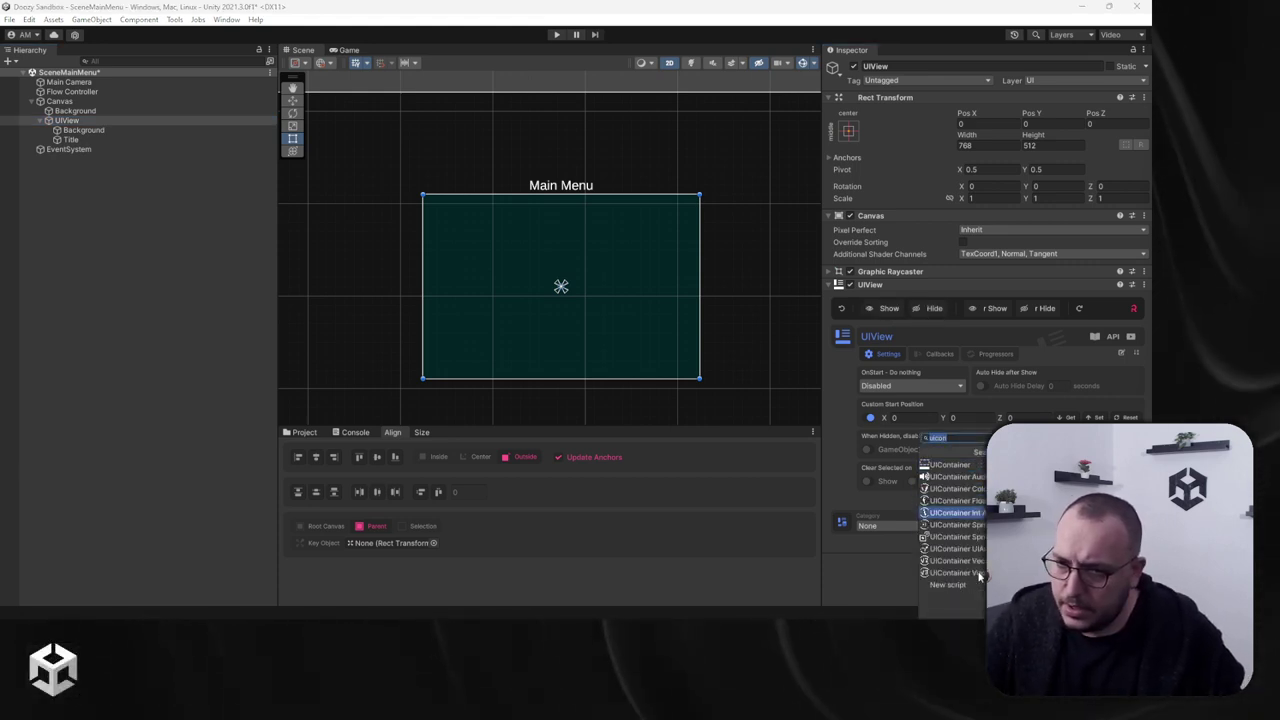
click(958, 548)
scroll(600, 280, up, 3)
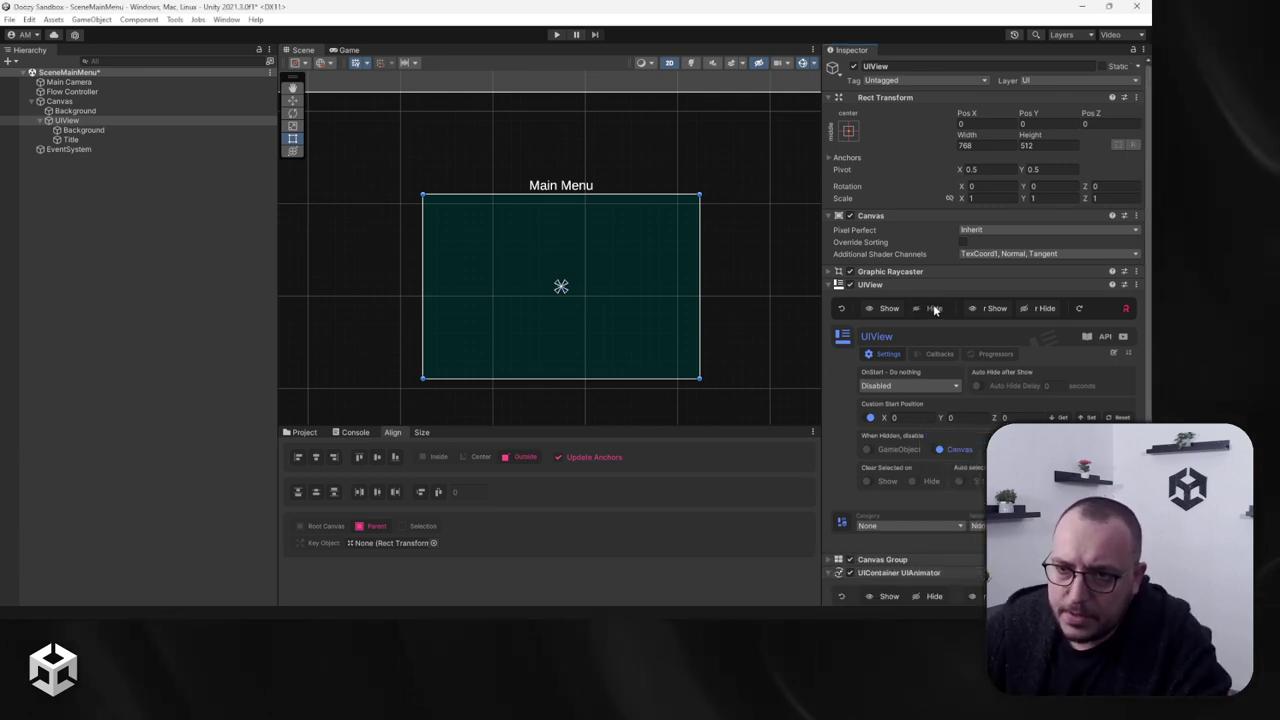
scroll(581, 270, down, 6)
middle_drag(611, 269, 609, 252)
scroll(942, 443, down, 3)
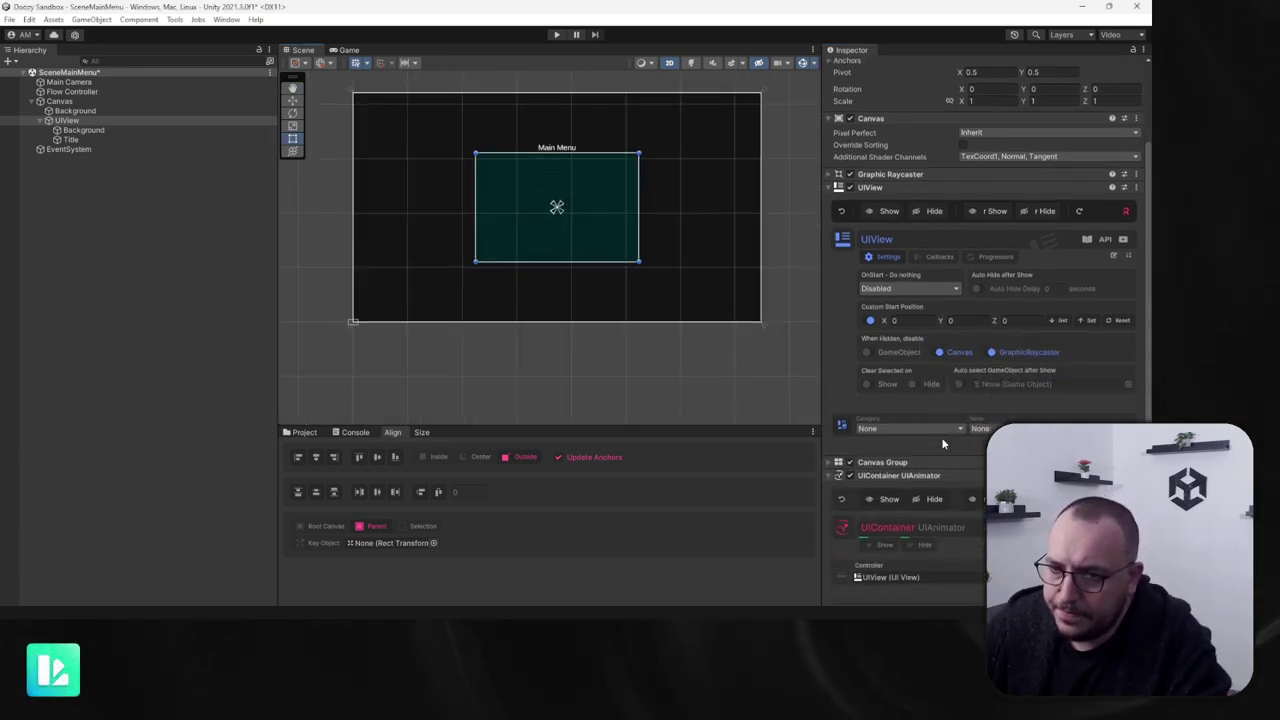
Step: Assign the UIView the category Demo and the name MainMenu, and rename its object View - MainMenu
click(908, 428)
click(880, 446)
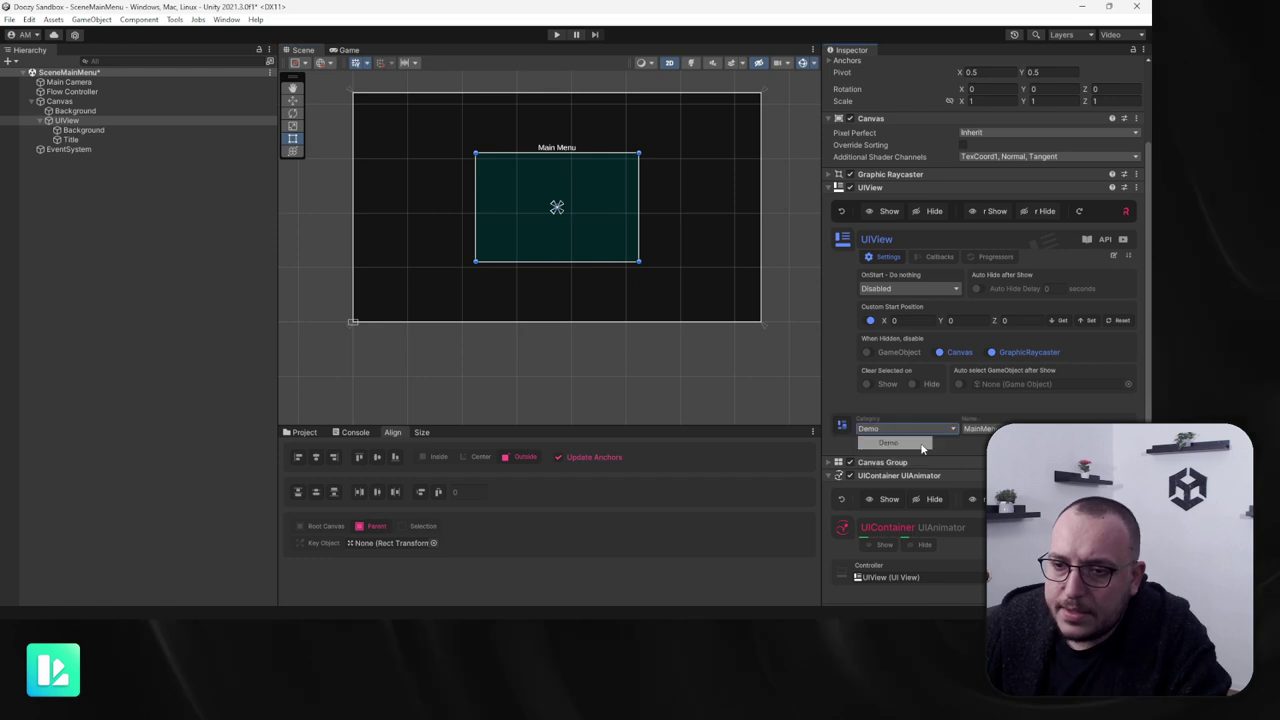
click(1113, 257)
Step: Add a VerticalLayout object as a child of View - MainMenu
click(85, 130)
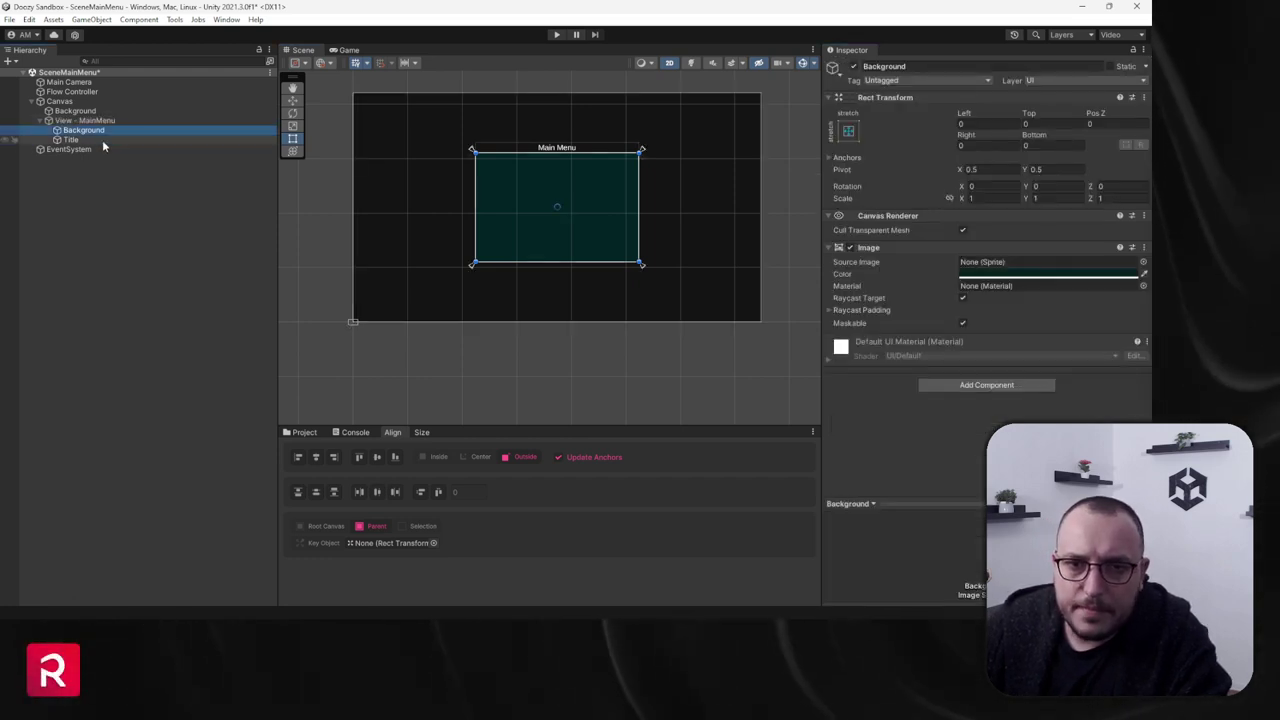
click(98, 140)
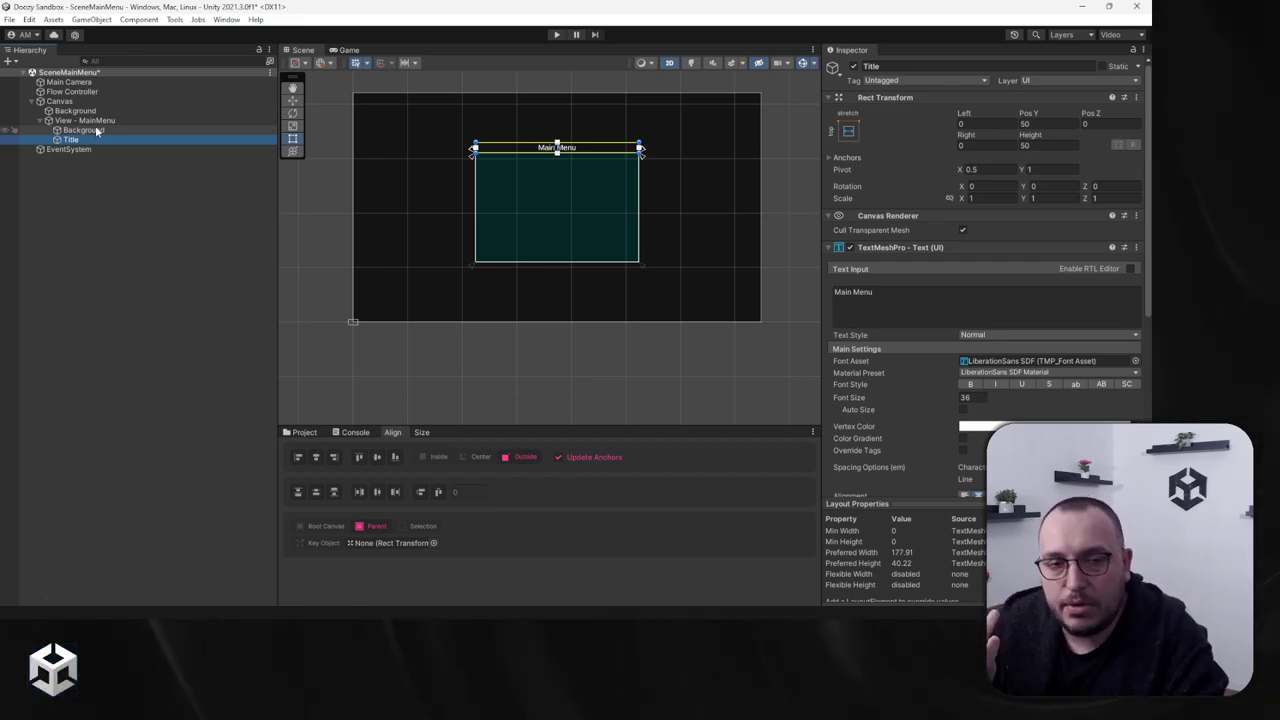
click(86, 120)
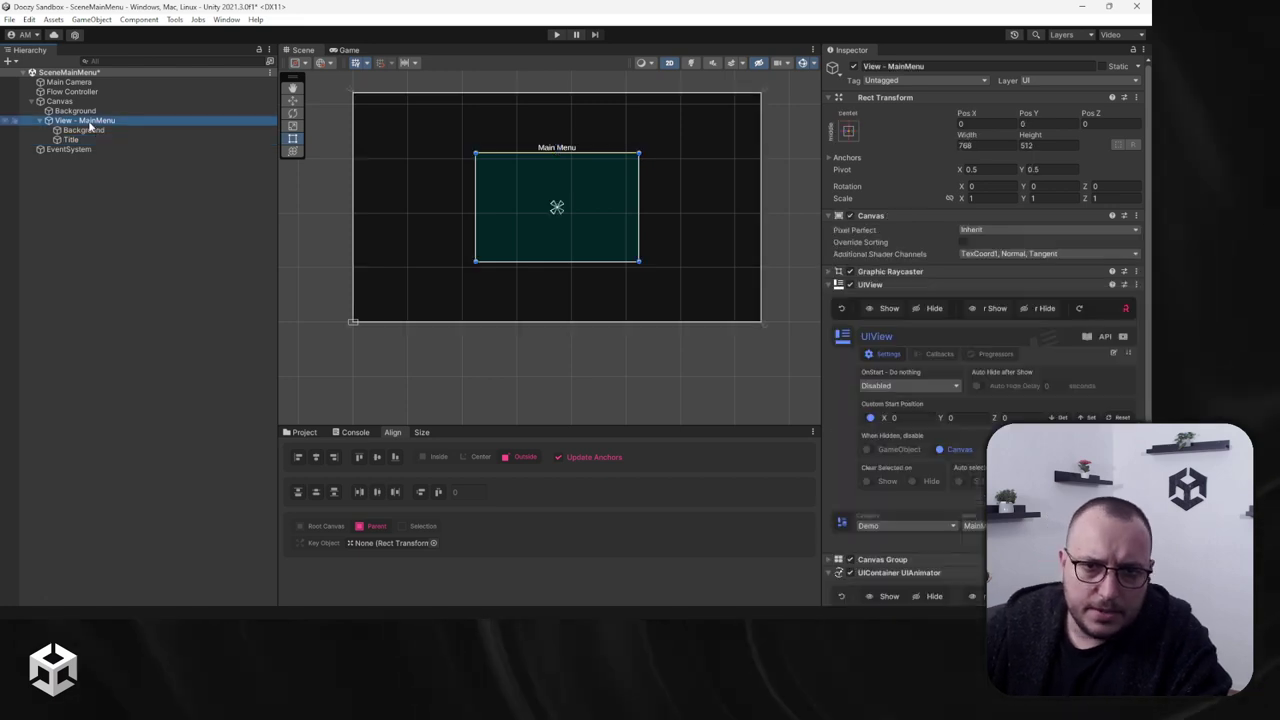
right_click(87, 120)
mouse_move(135, 403)
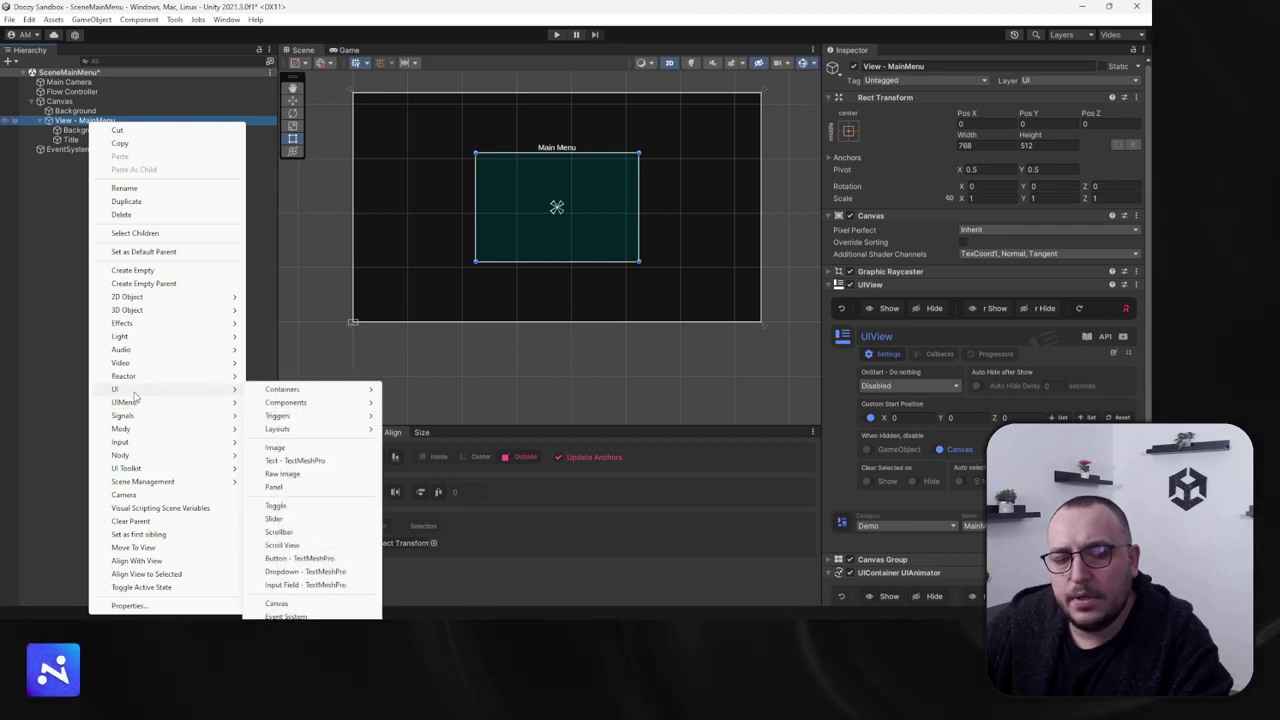
mouse_move(353, 433)
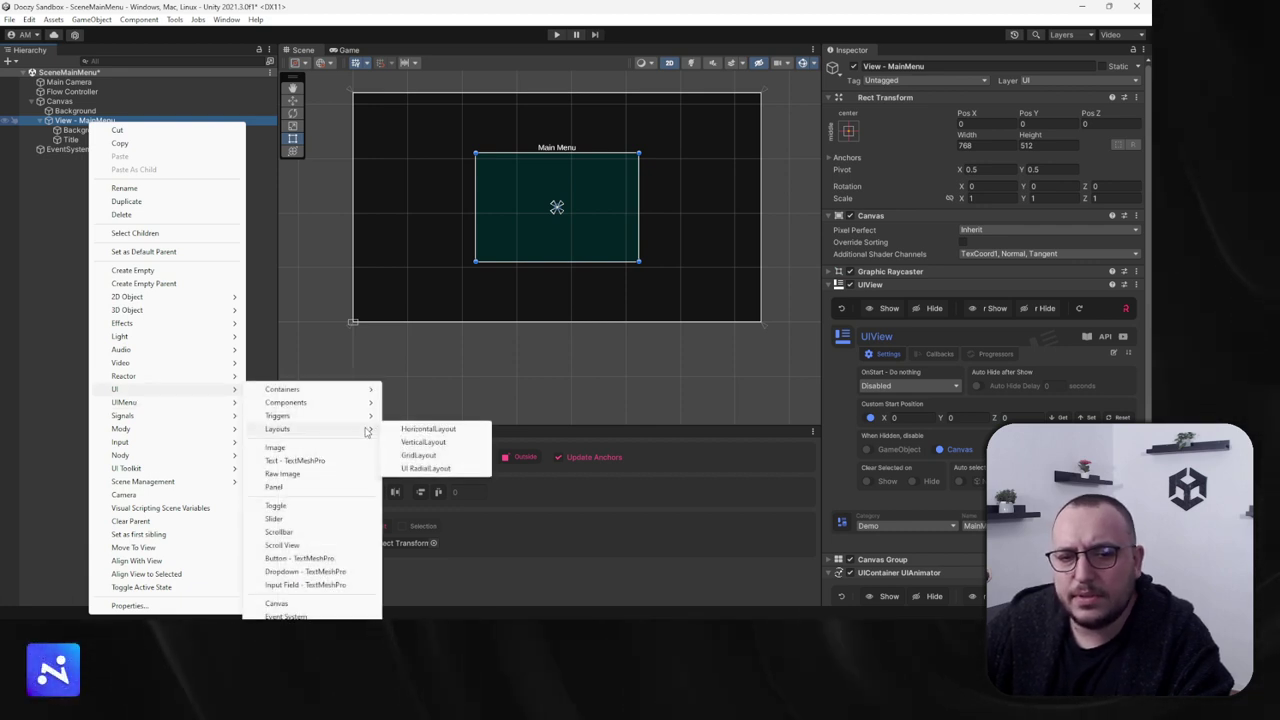
click(448, 442)
Step: Set the Vertical Layout Group to Middle Center child alignment, no child force expand in width or height, and a spacing of 32
scroll(538, 324, up, 3)
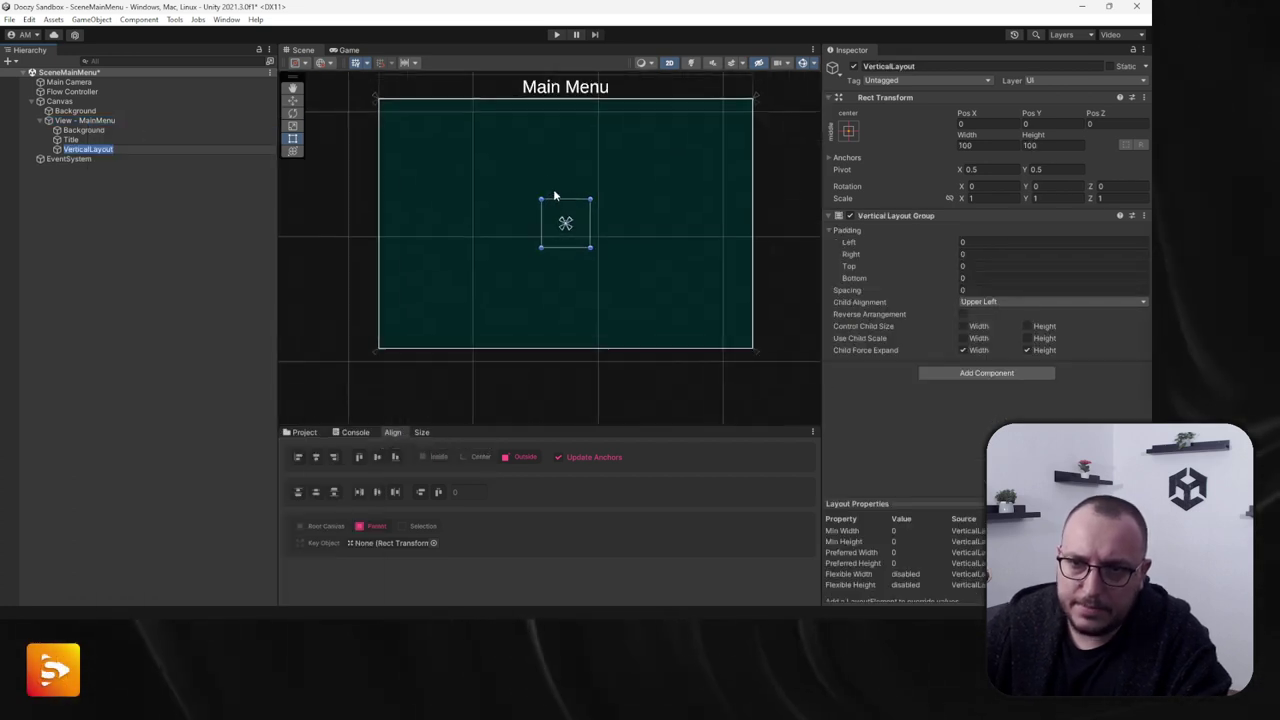
click(976, 301)
click(1020, 369)
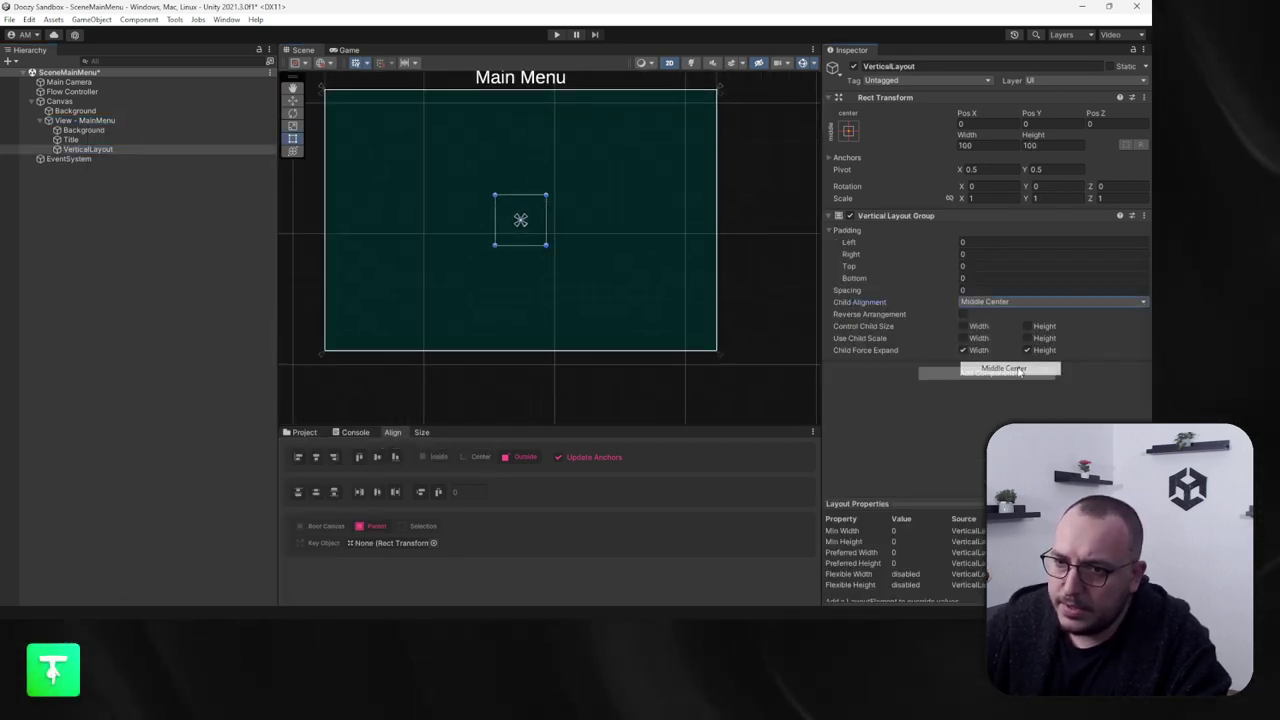
click(967, 349)
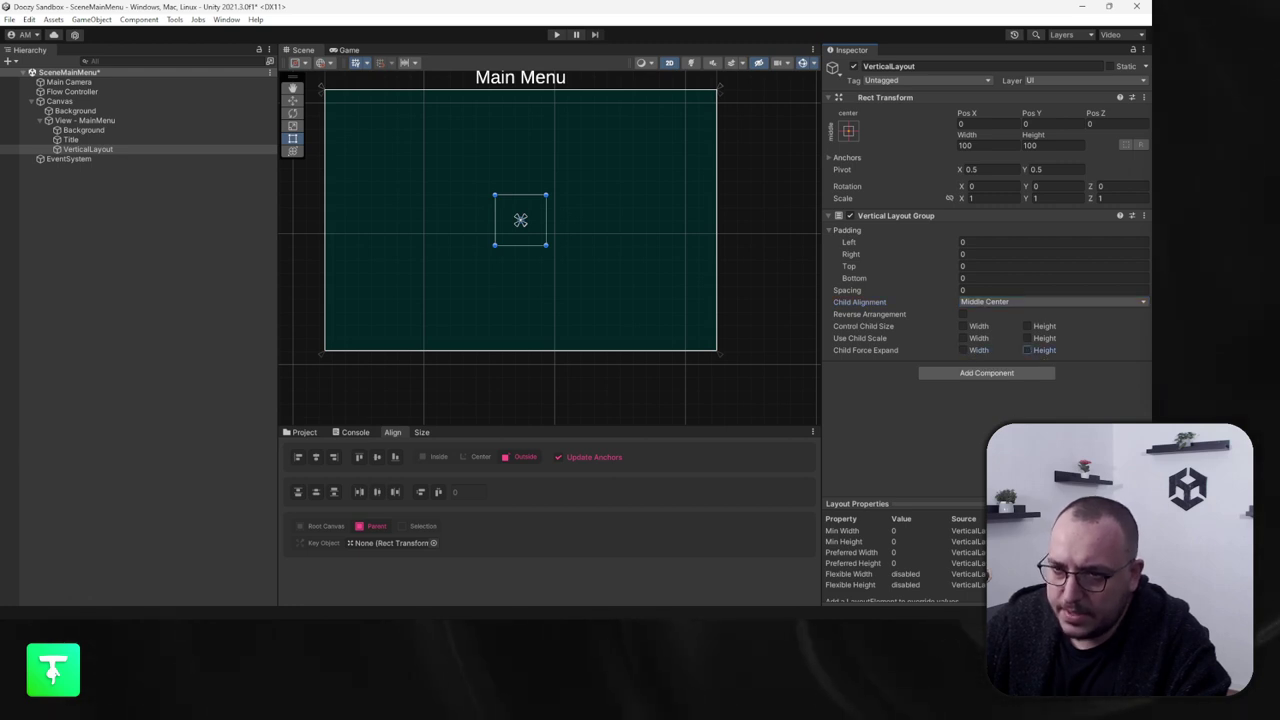
click(983, 291)
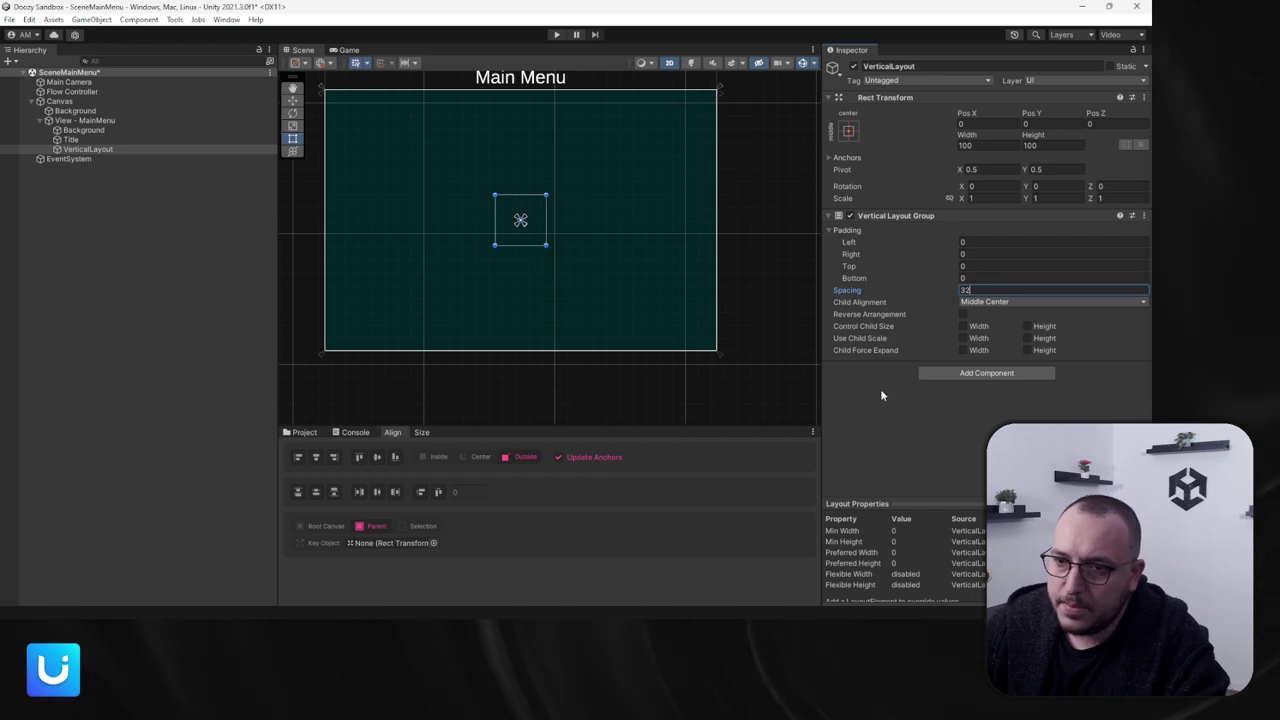
Step: Add a Content Size Fitter to VerticalLayout with both horizontal and vertical fit set to Preferred Size
click(967, 373)
text(cont)
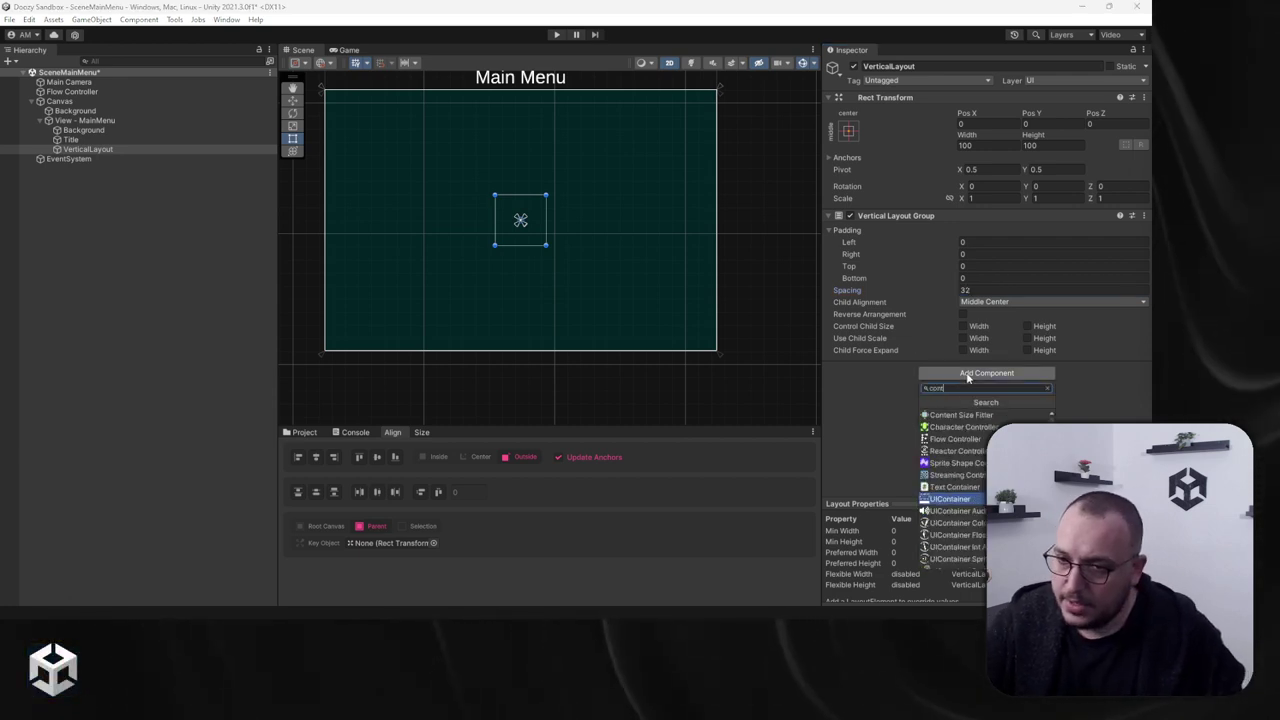
key(Return)
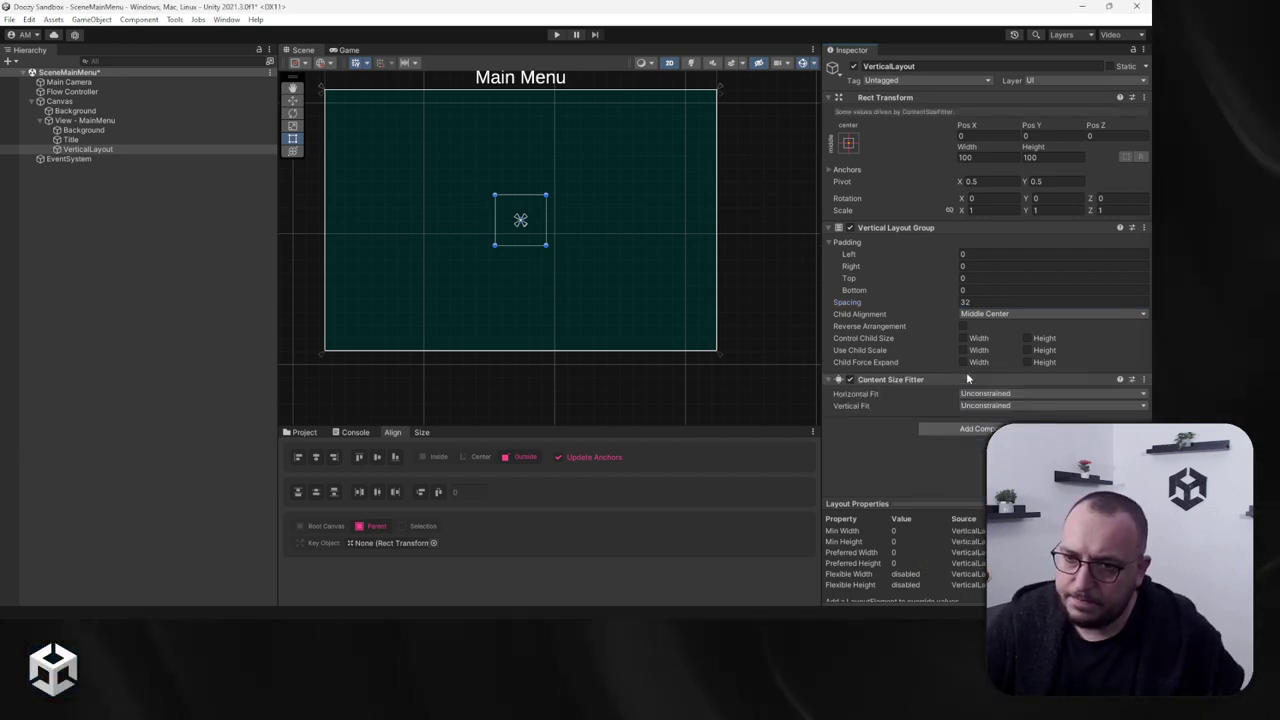
click(998, 404)
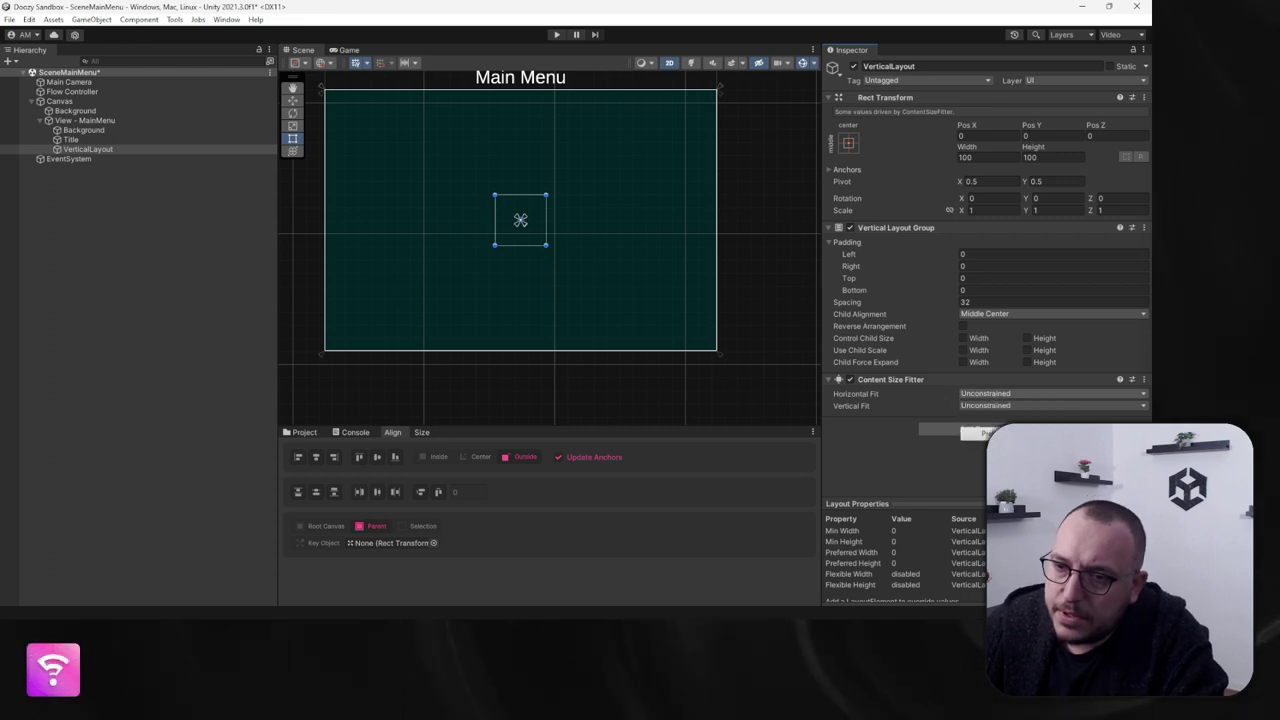
click(1000, 444)
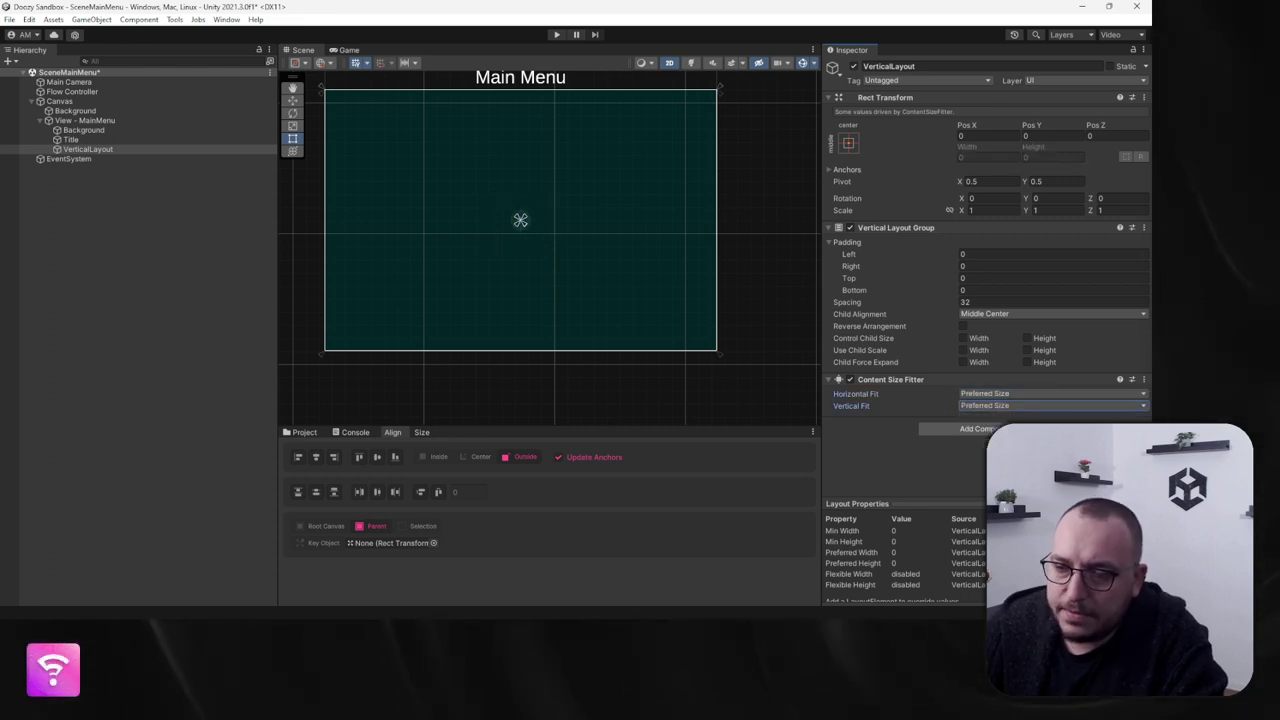
Step: Rename the VerticalLayout object Buttons
click(70, 149)
text(V)
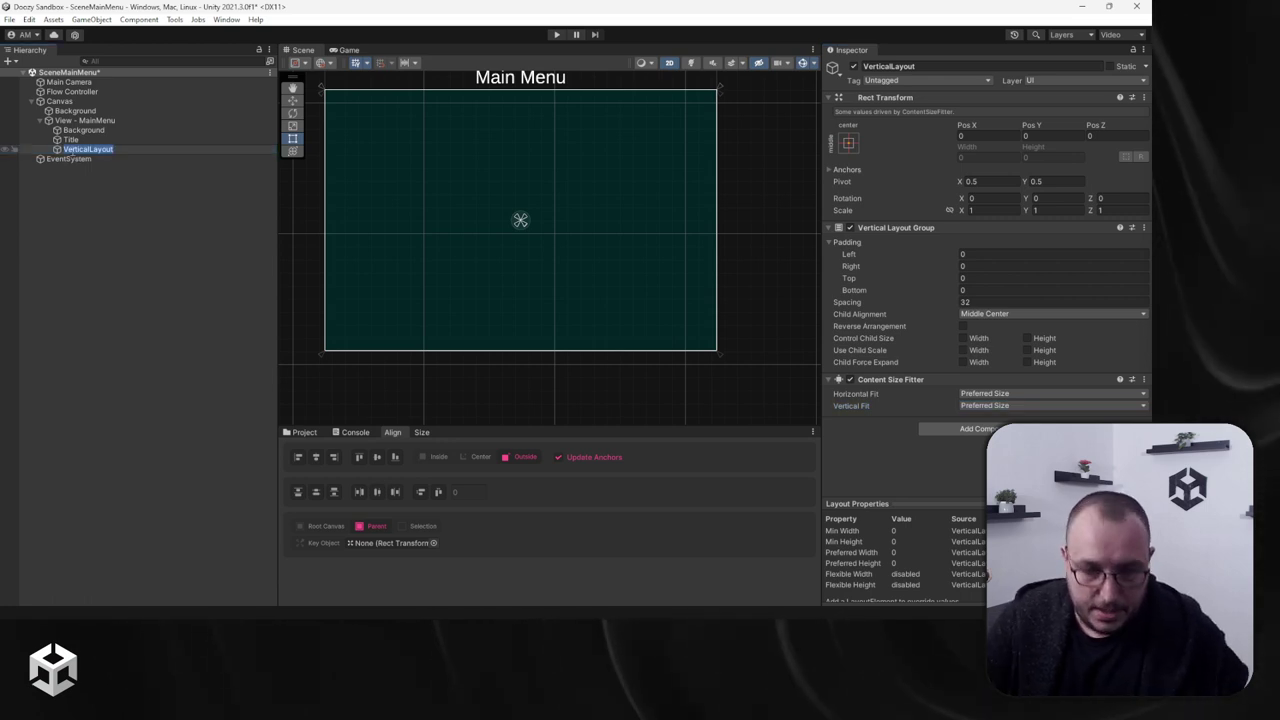
text(uttons)
key(Return)
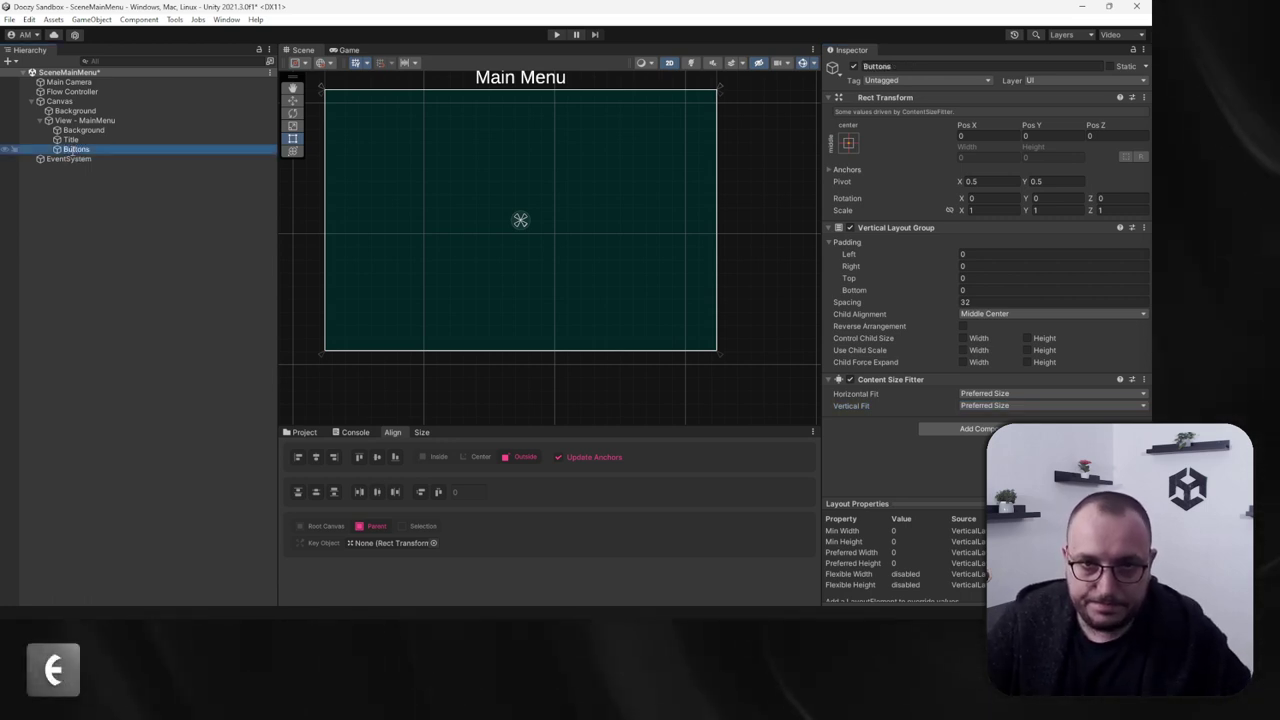
Step: Add a basic Simple Button from the UIMenu components as a child of Buttons
right_click(70, 148)
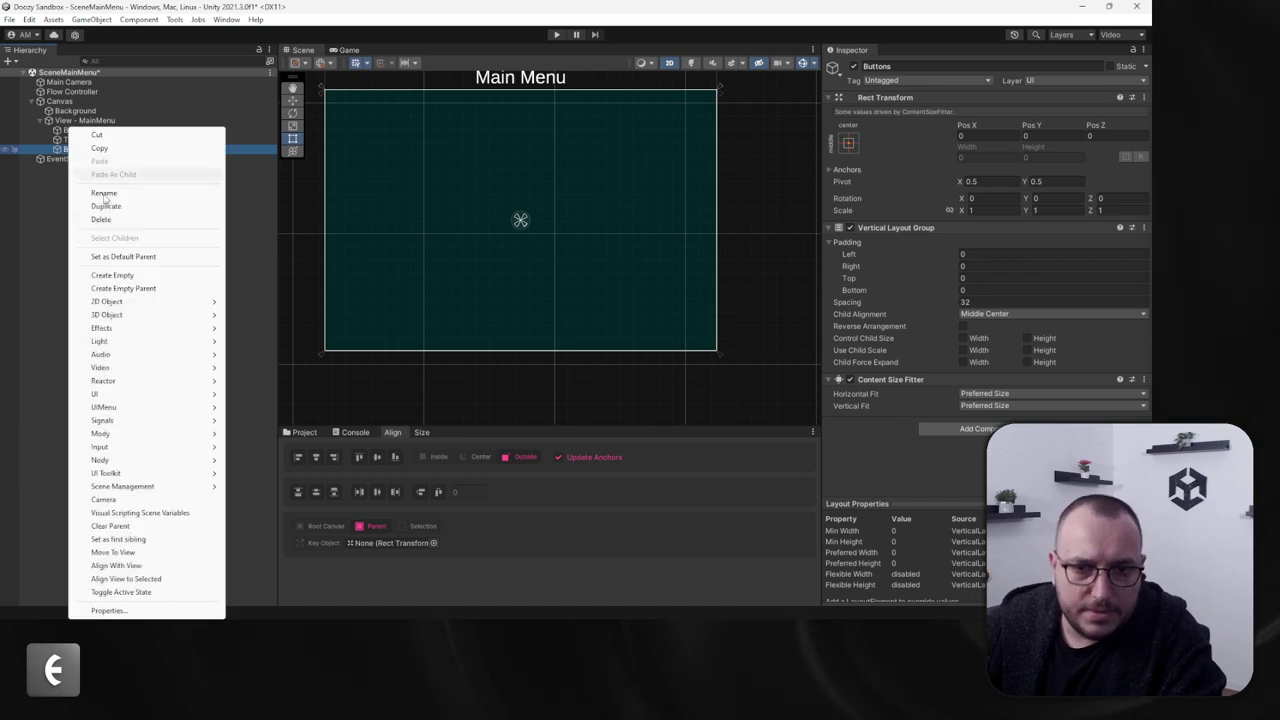
mouse_move(110, 407)
mouse_move(268, 421)
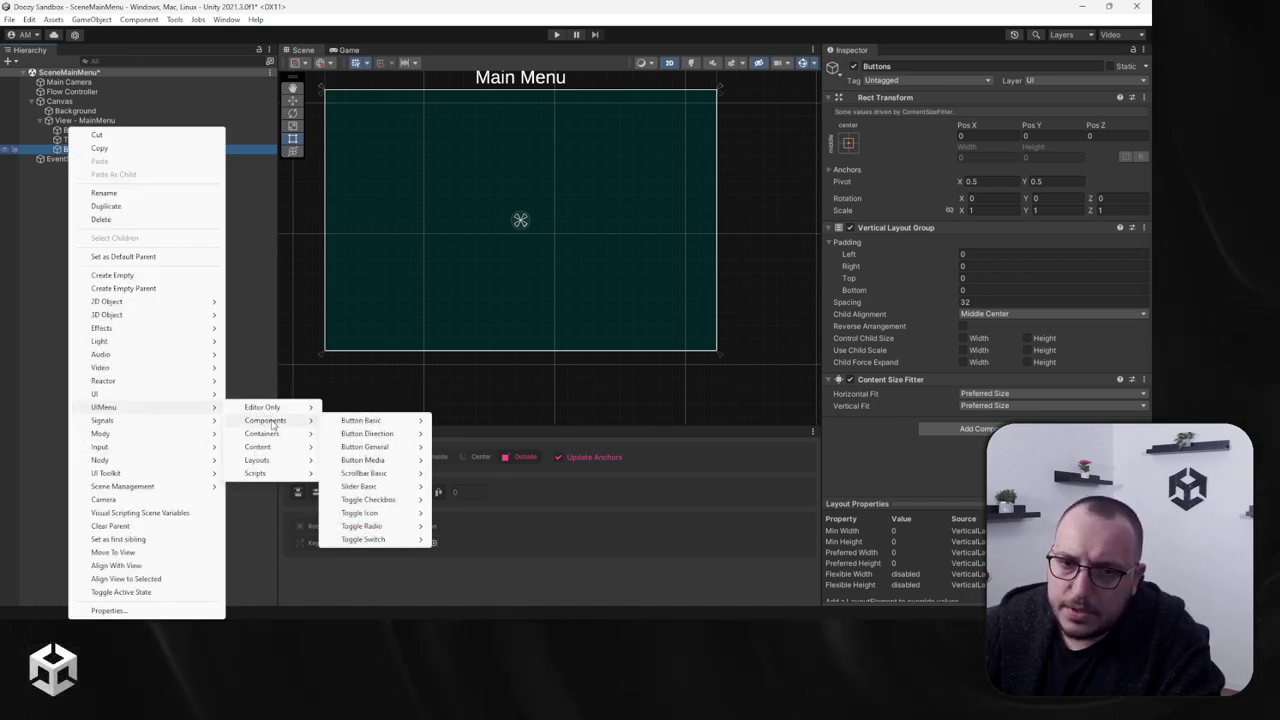
mouse_move(356, 431)
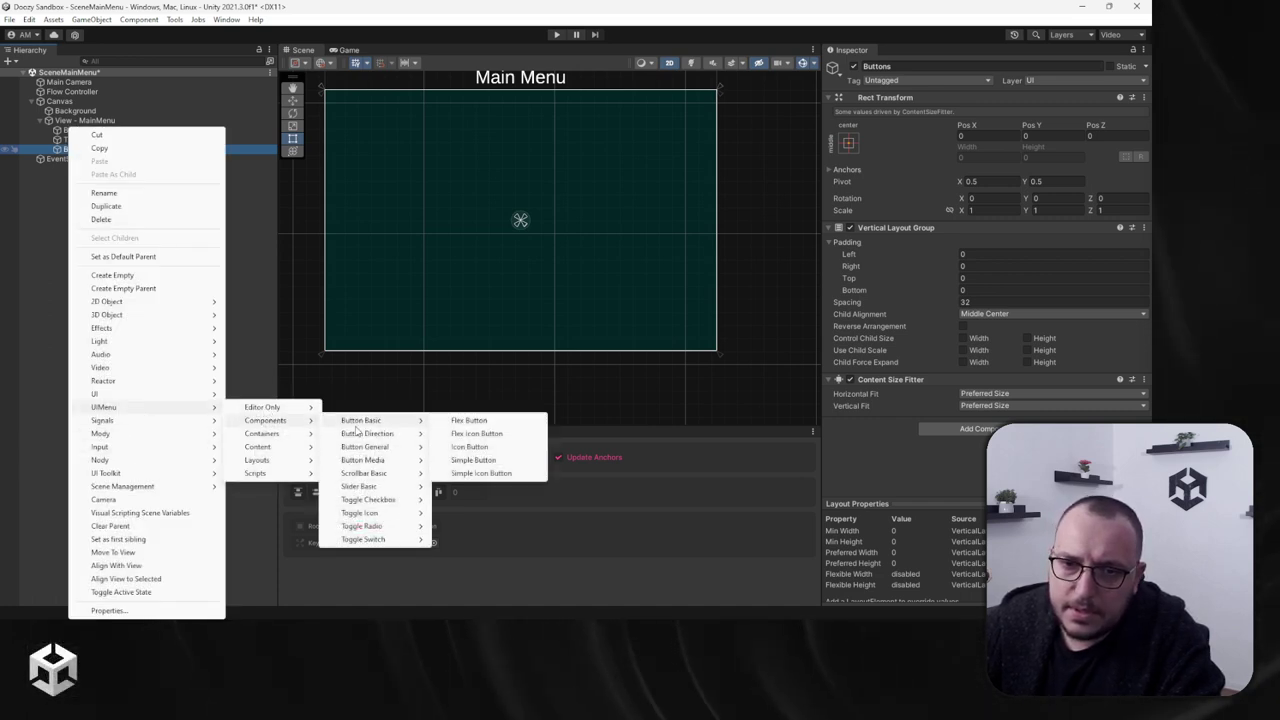
click(470, 462)
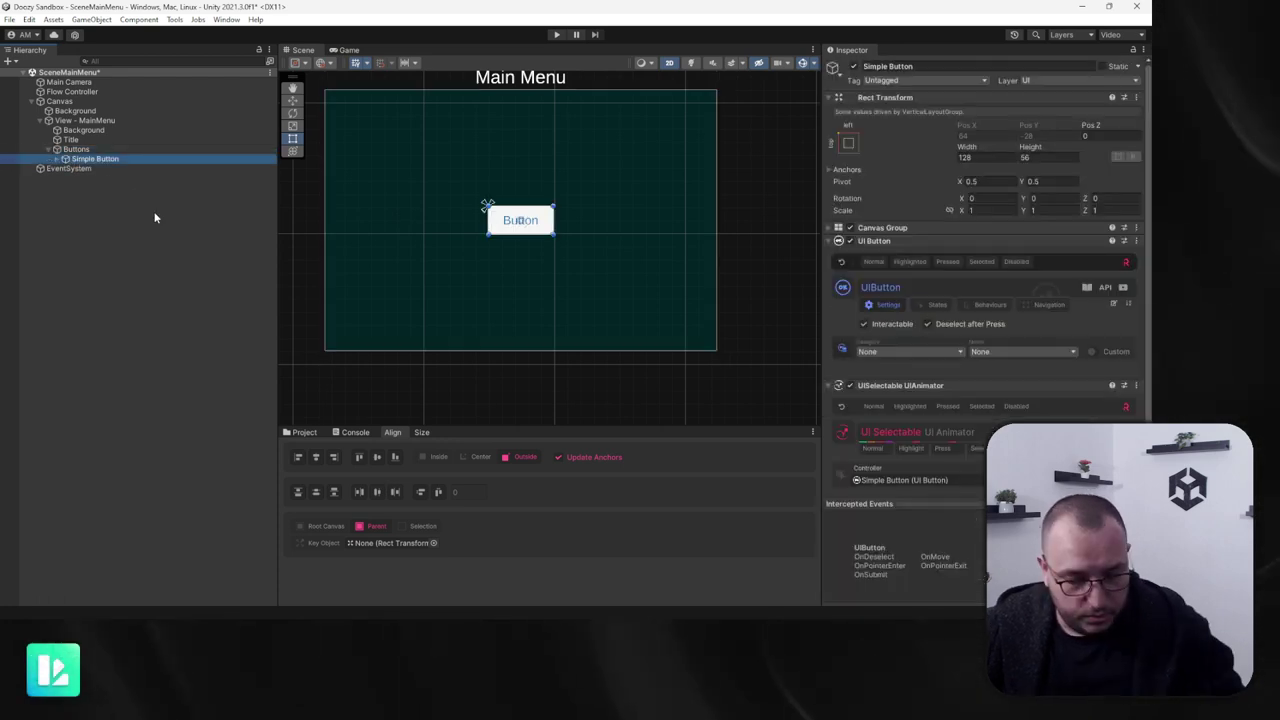
Step: Duplicate the Simple Button once within the Buttons layout
key(ctrl+d)
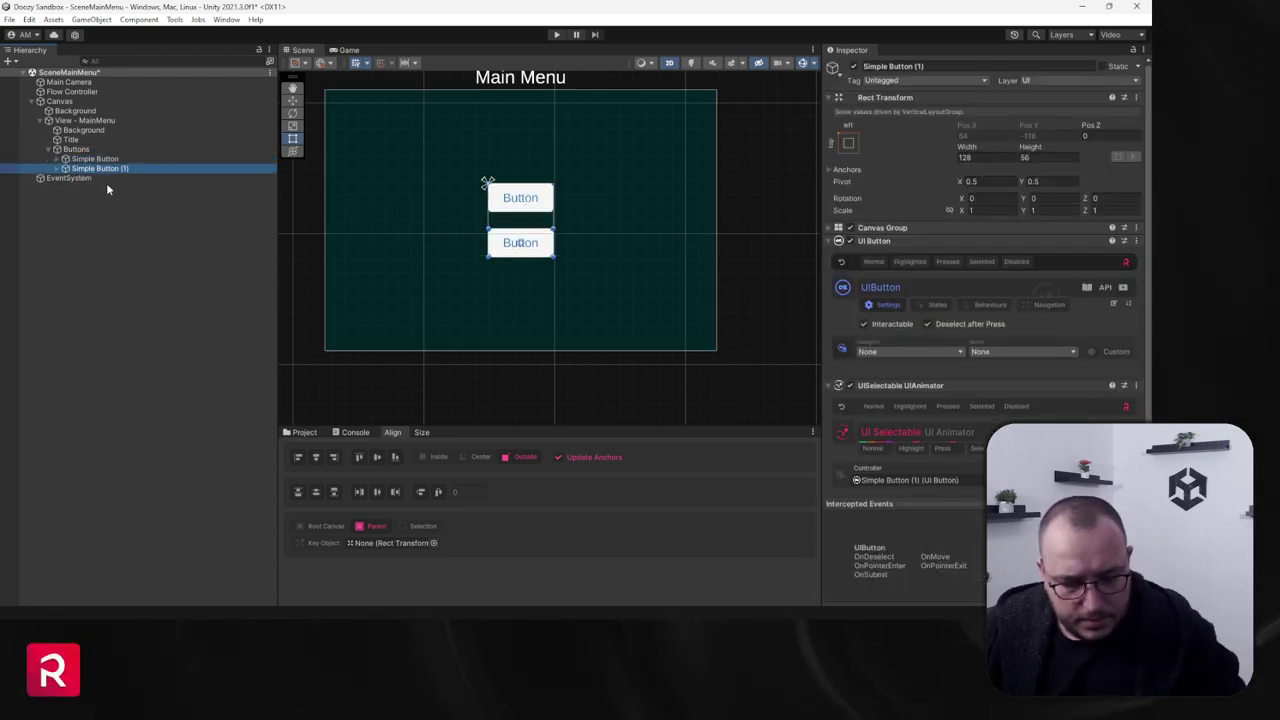
key(ctrl+d)
key(ctrl+z)
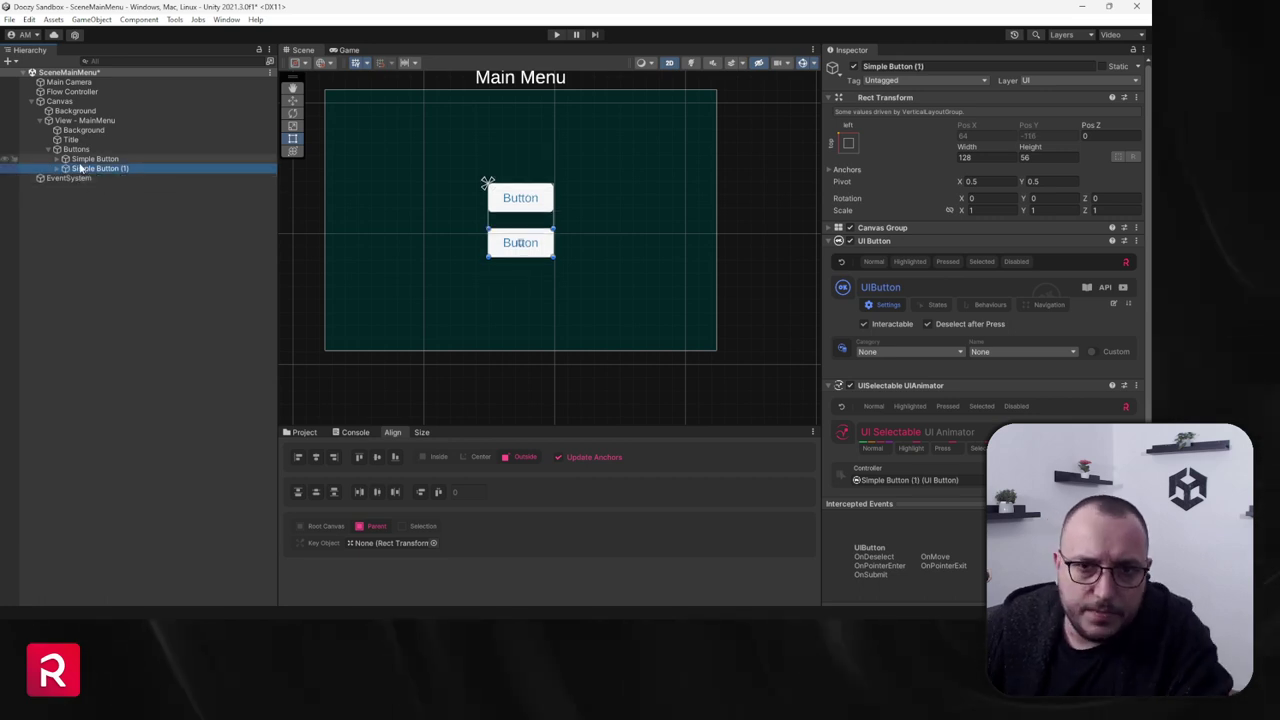
Step: Assign the first Simple Button the category Demo and the name Settings, and rename its object Button - Settings
click(92, 159)
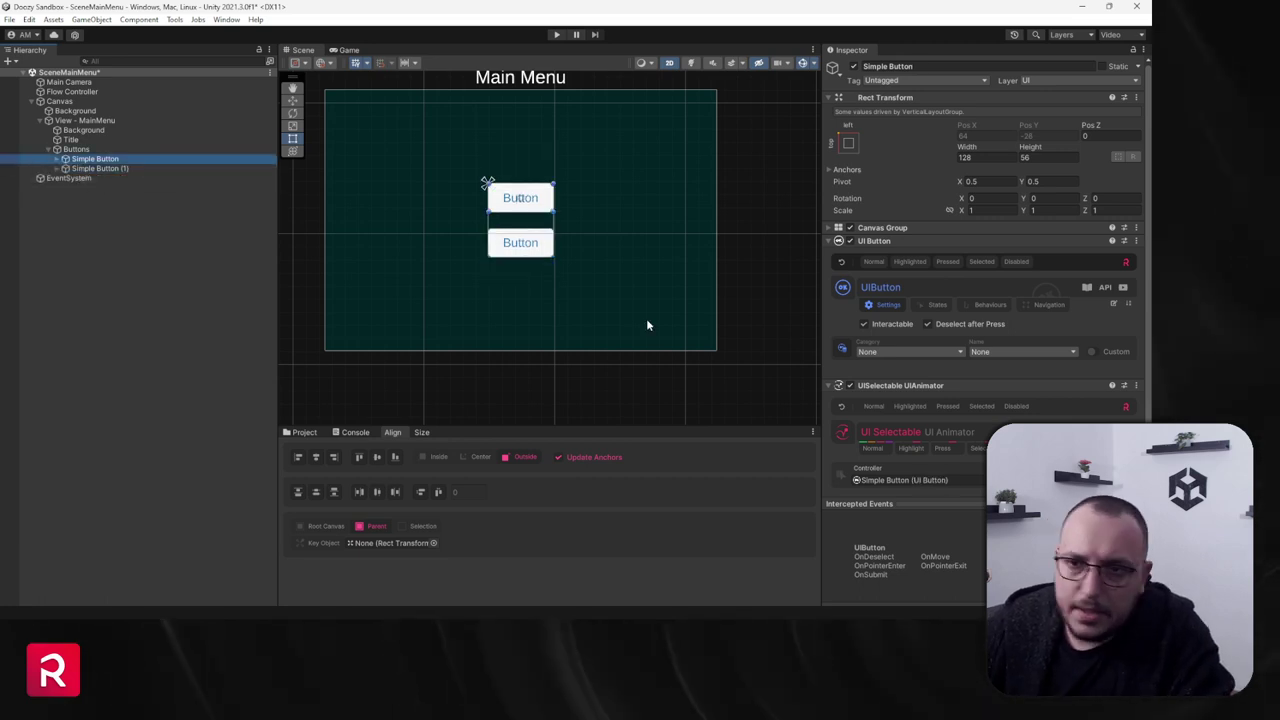
click(75, 149)
scroll(540, 245, down, 4)
scroll(543, 249, up, 5)
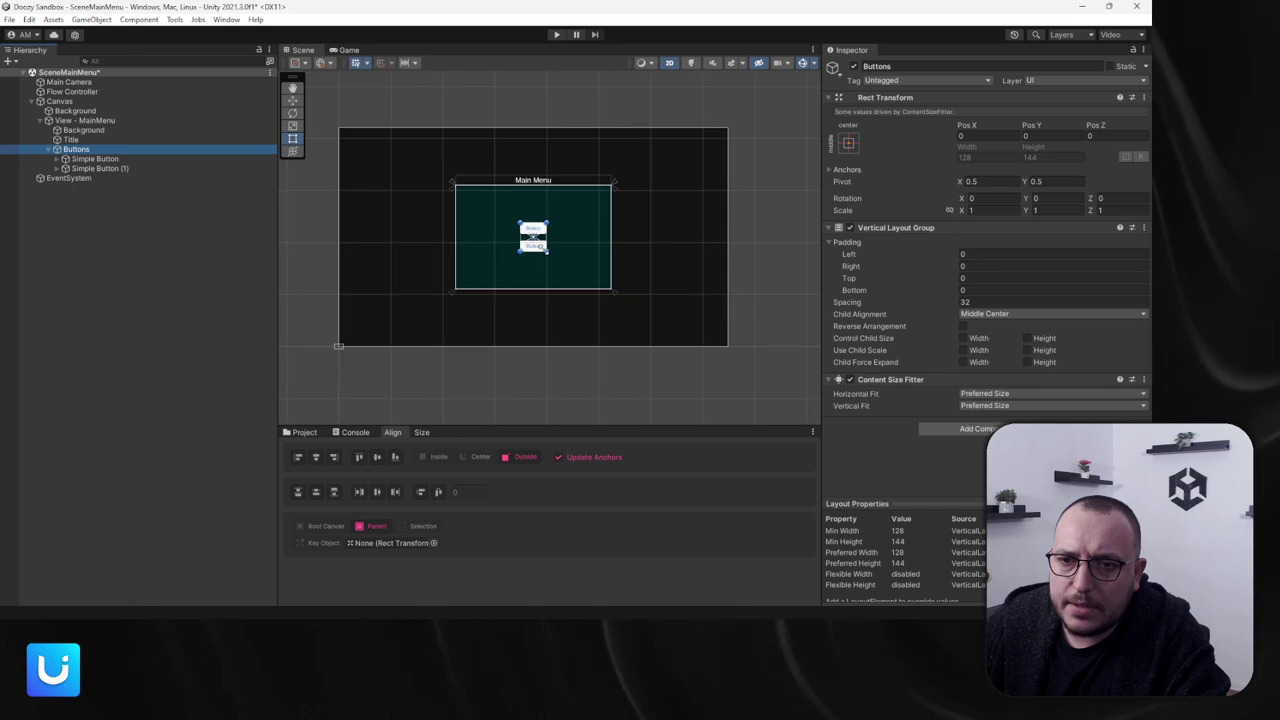
click(95, 159)
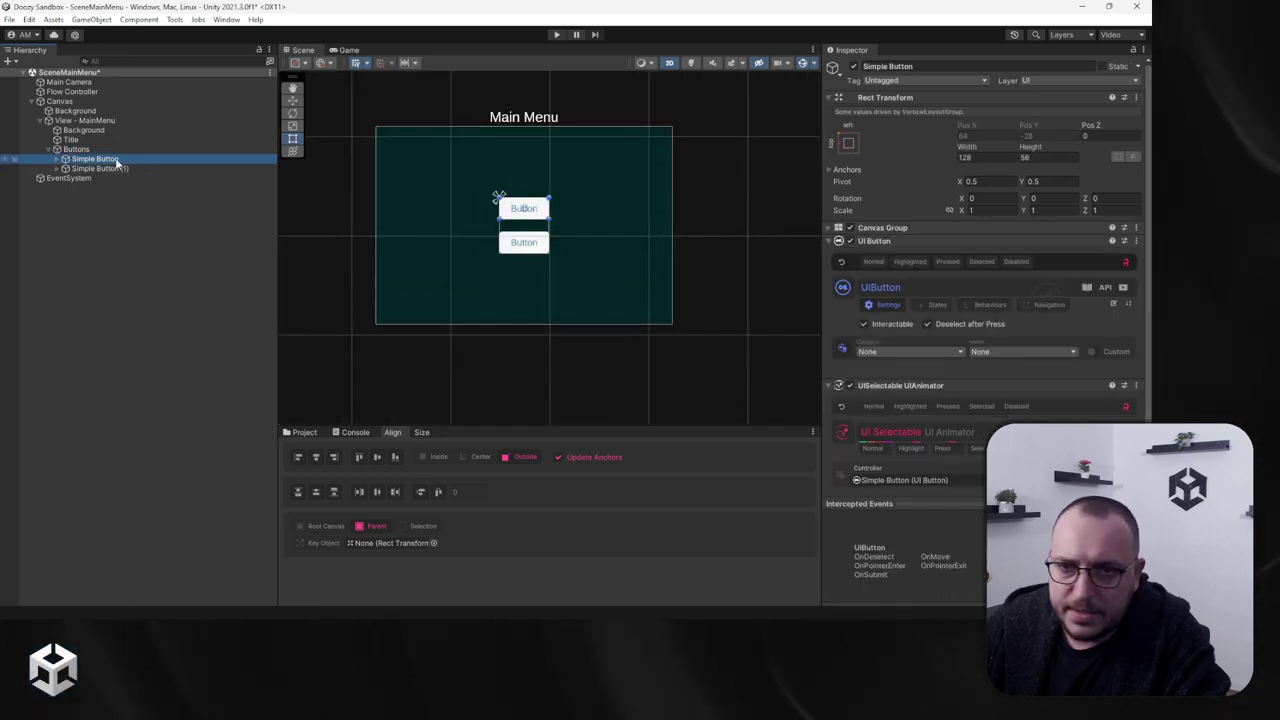
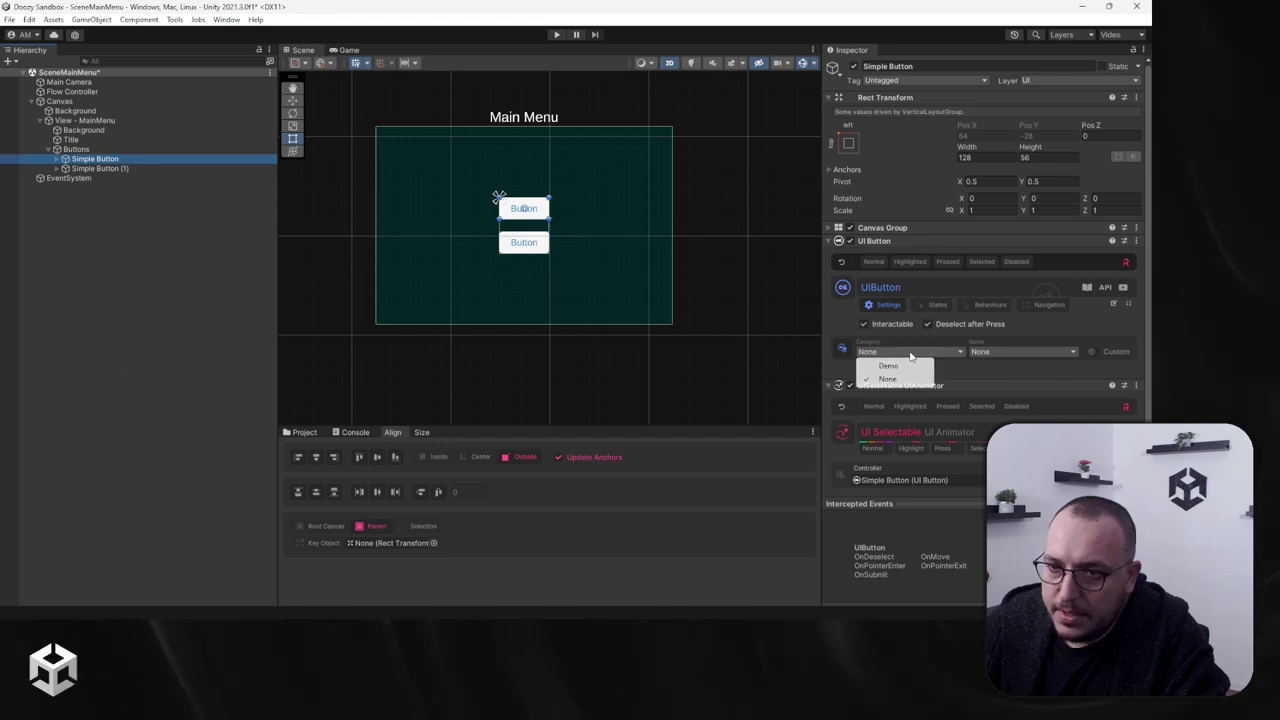
click(889, 366)
click(1010, 353)
click(1001, 375)
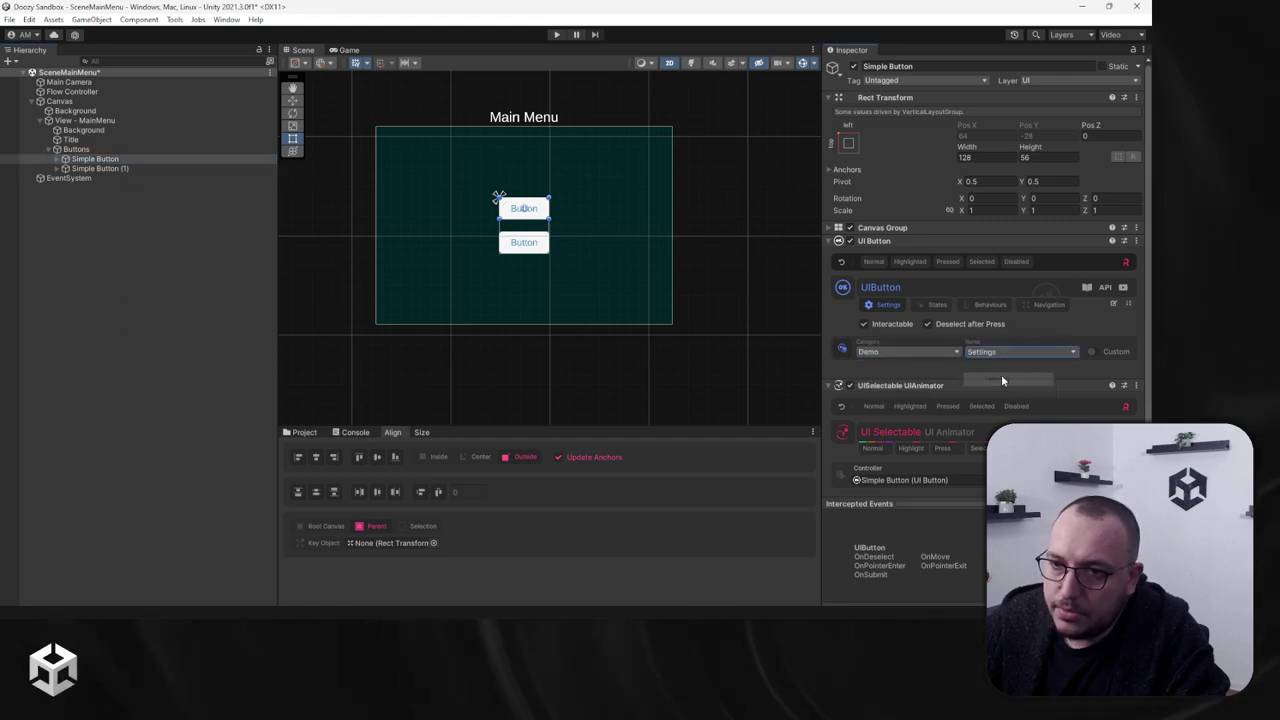
click(1113, 304)
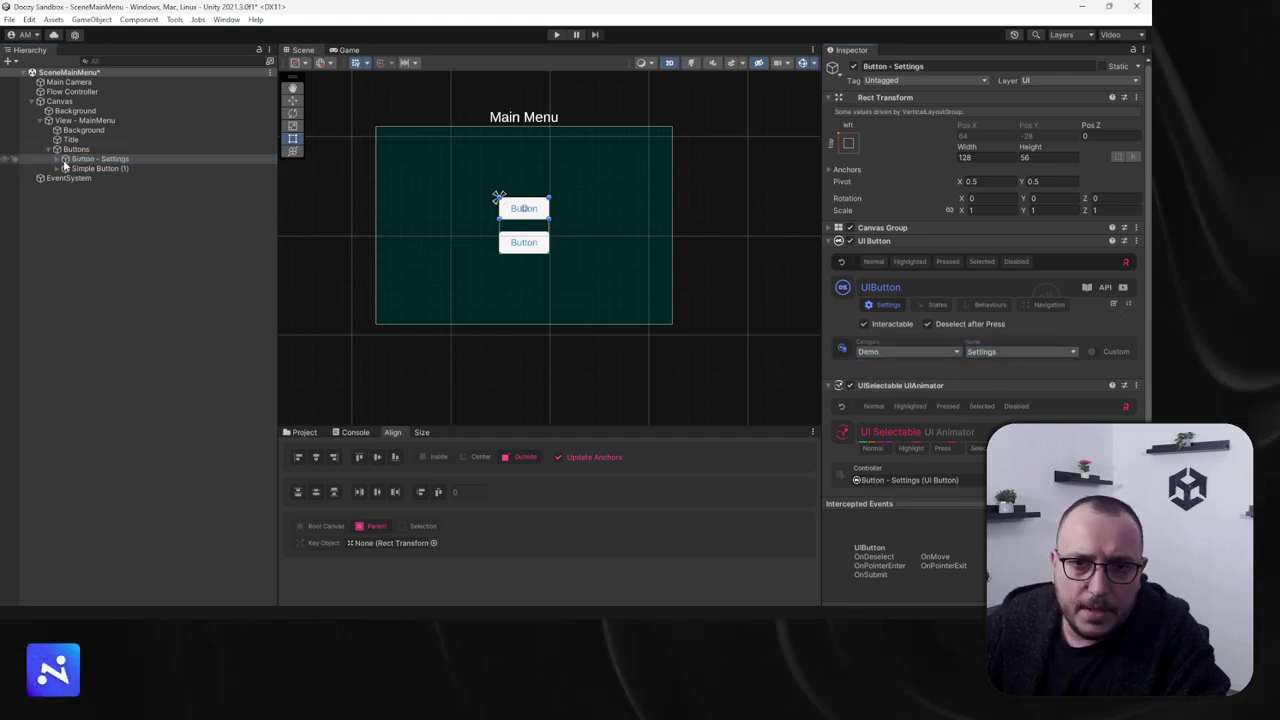
Step: Set the label text of Button - Settings to Settings and change its vertex color to a very dark tone
click(57, 159)
click(98, 169)
click(90, 177)
click(910, 318)
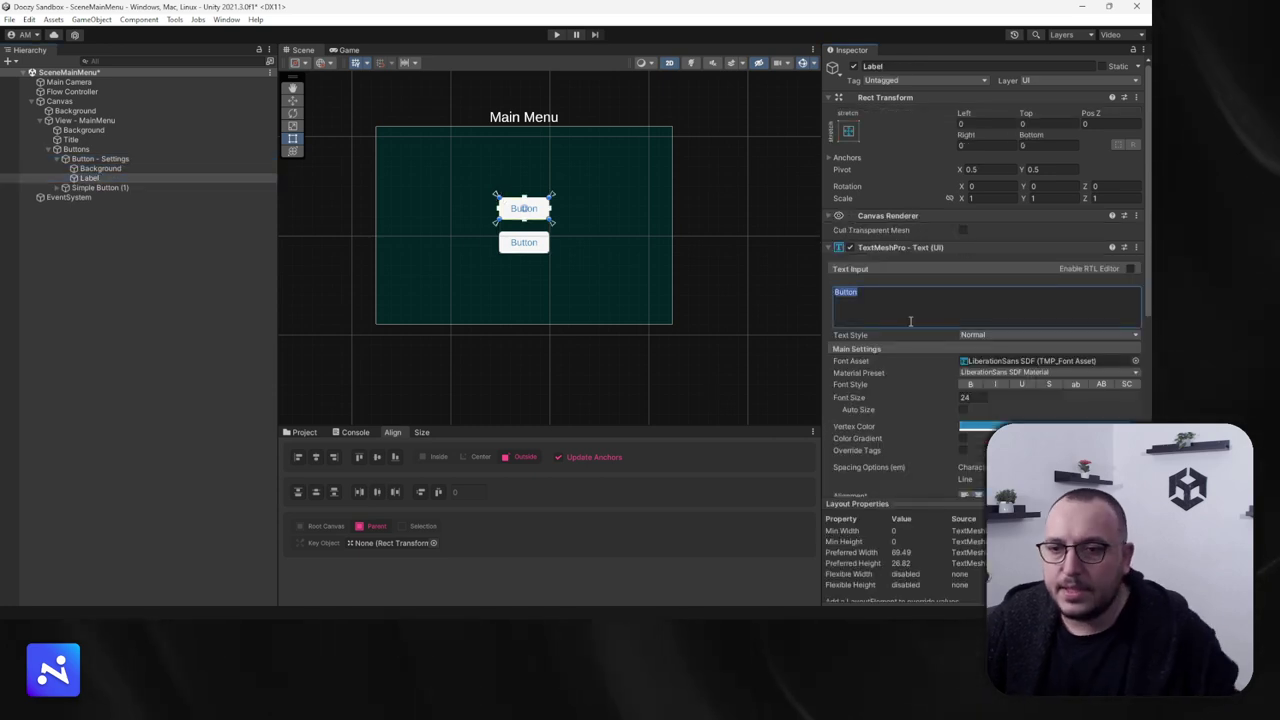
text(Settings)
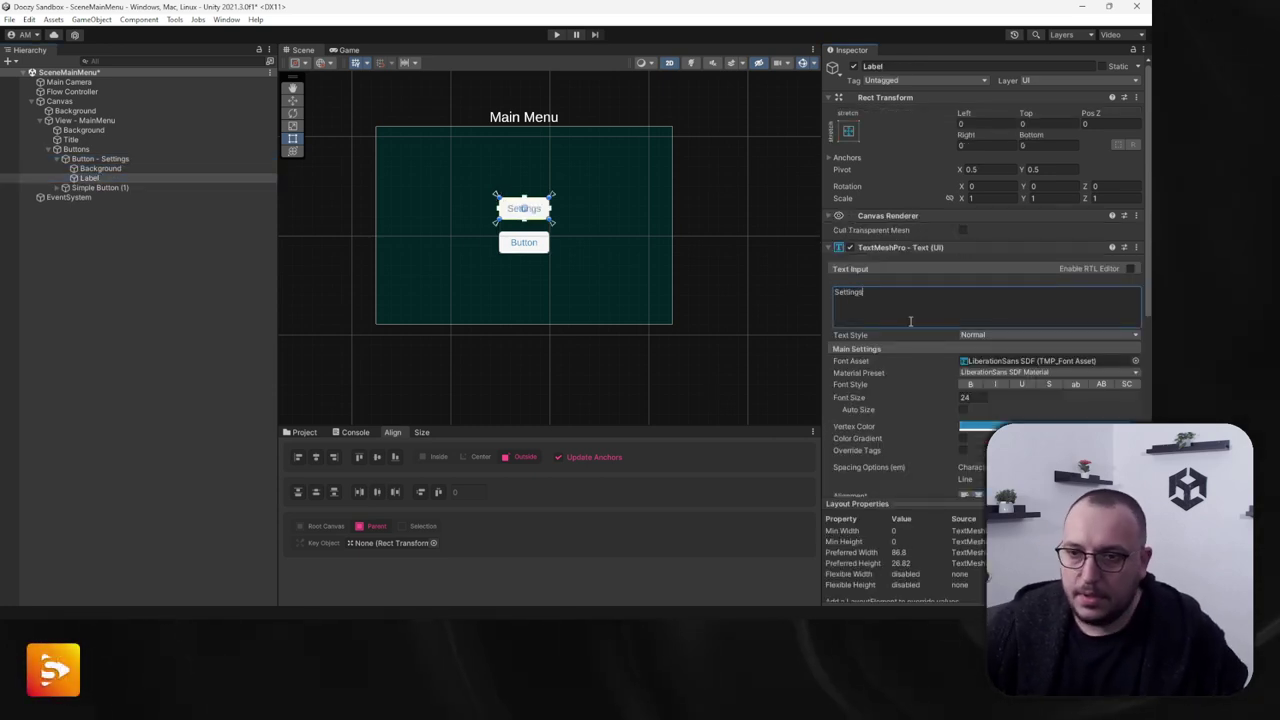
click(968, 425)
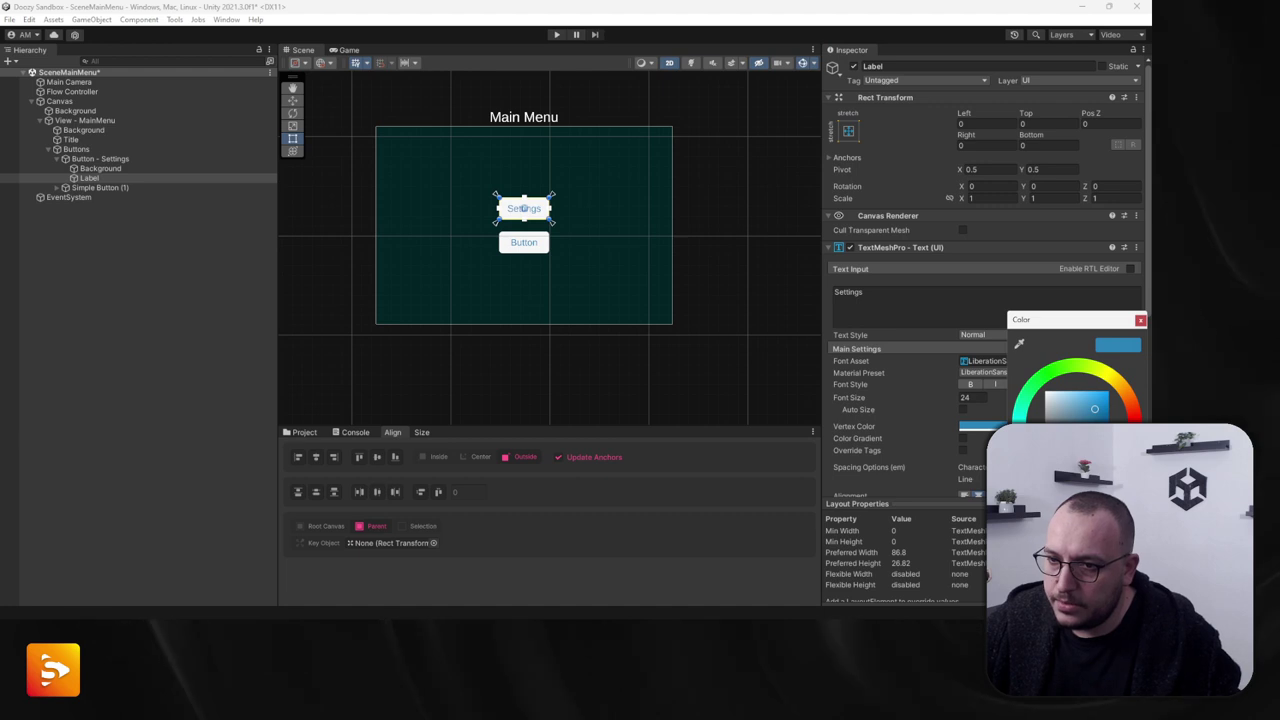
drag(1094, 409, 1060, 440)
Step: Set the label text of the second button, Simple Button (1), to User Profile
click(95, 187)
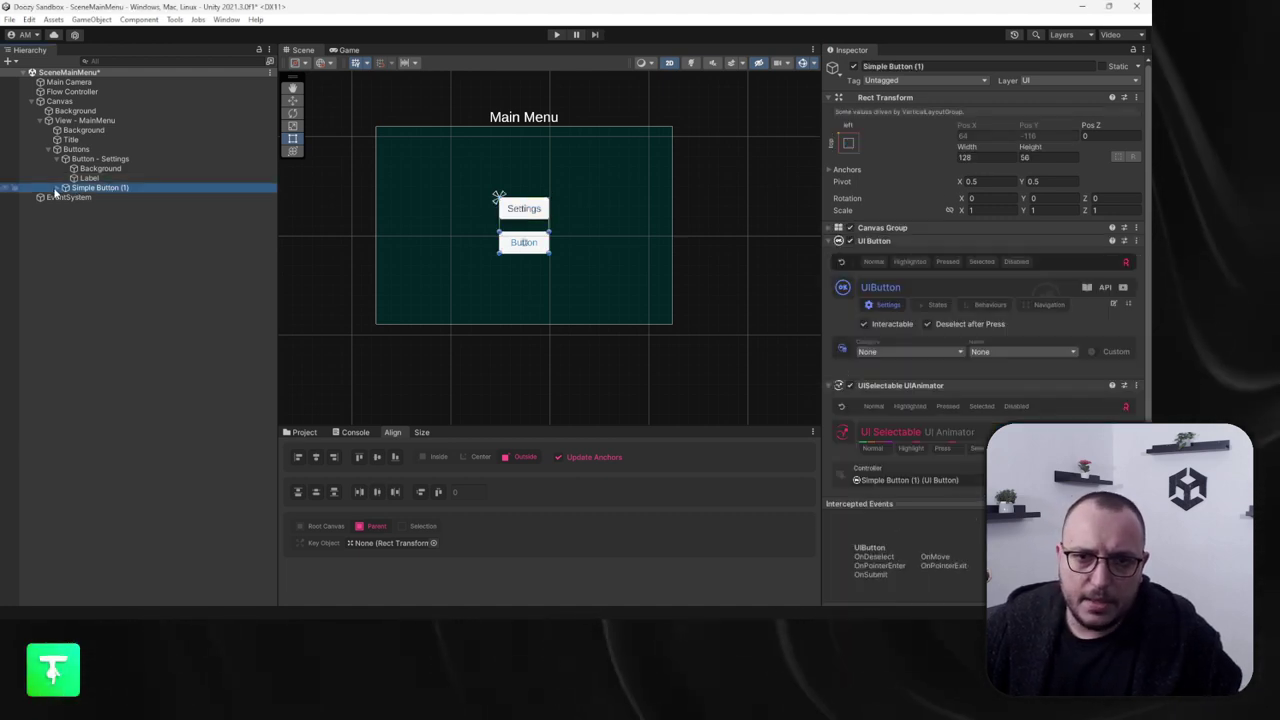
click(100, 159)
click(95, 187)
click(56, 187)
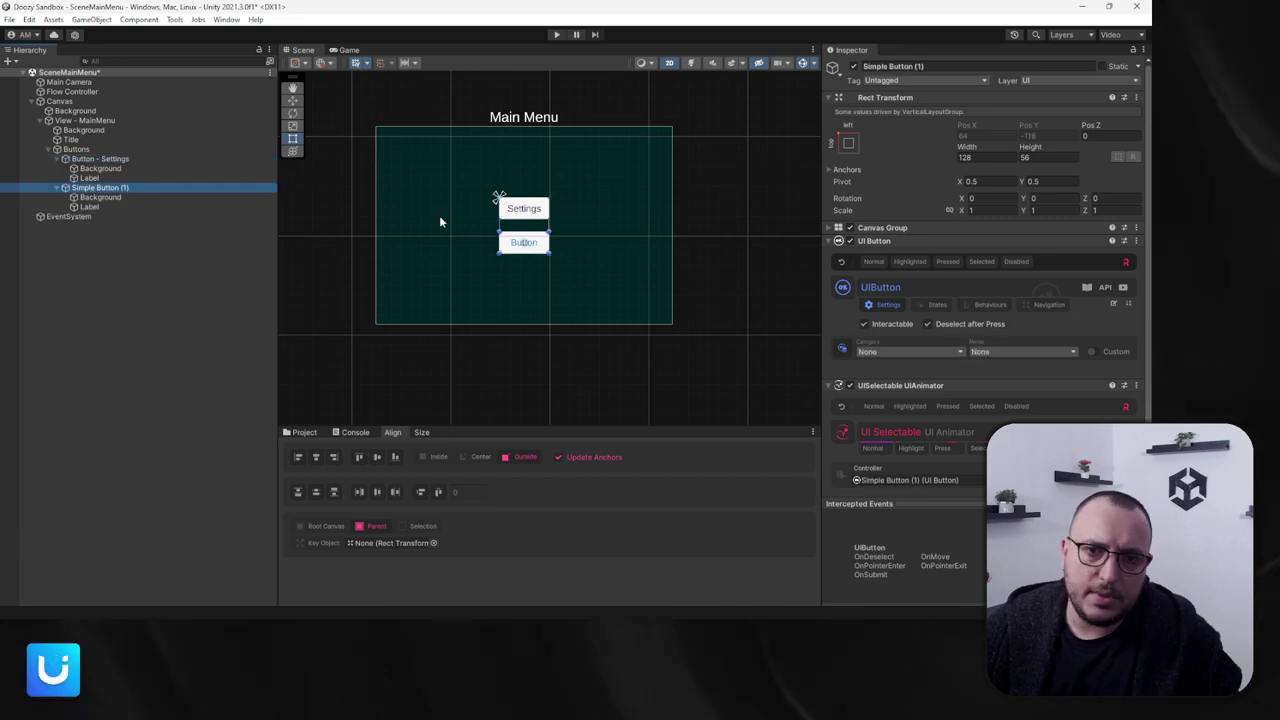
click(89, 206)
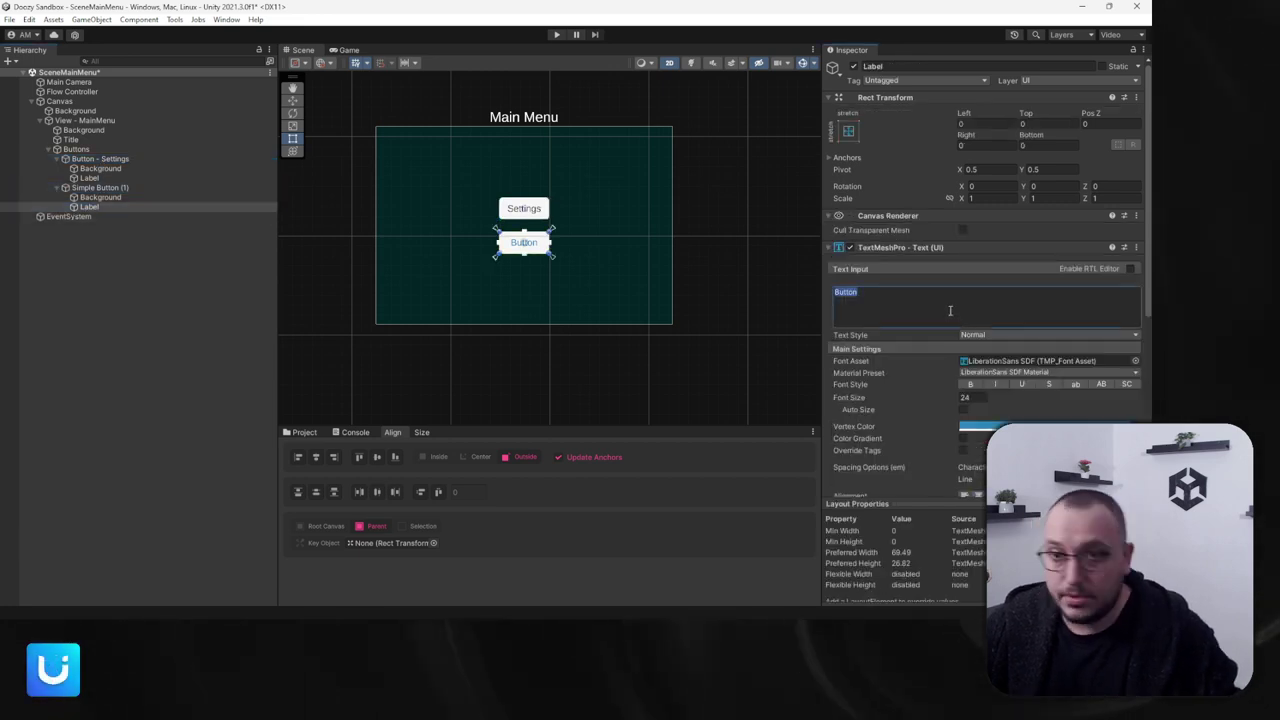
text(User Profile)
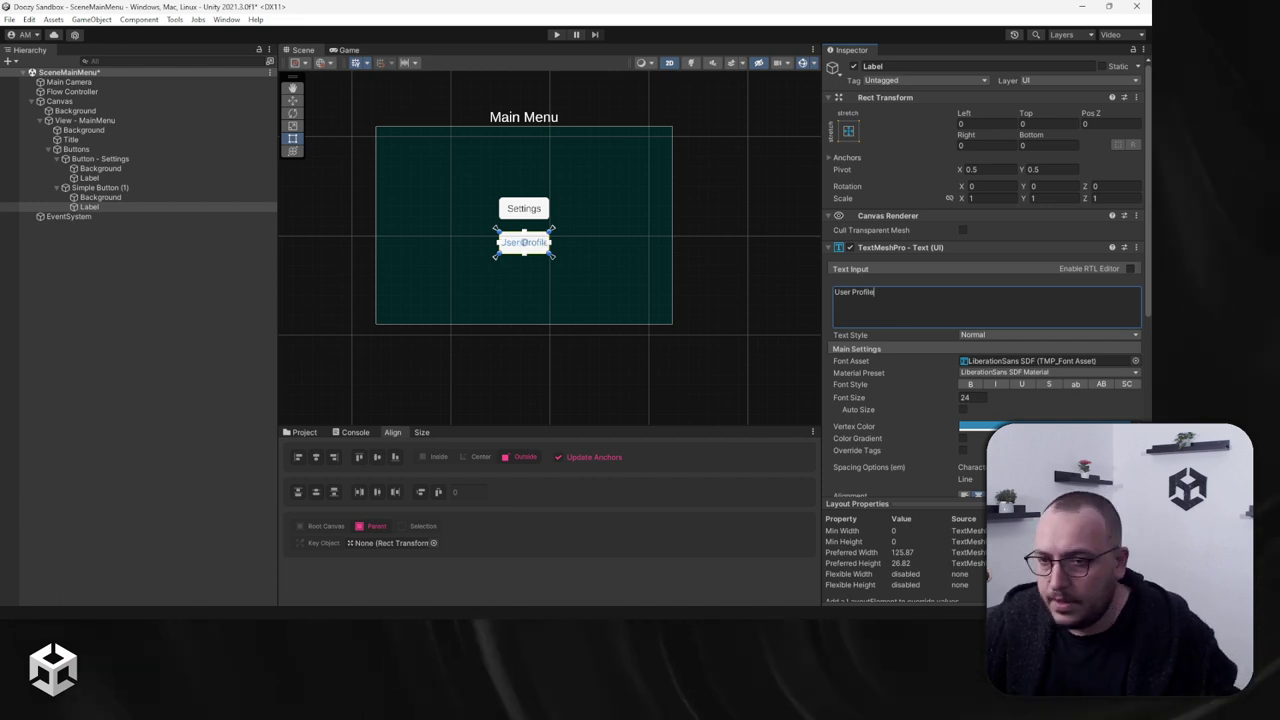
Step: Set the User Profile label's vertex color to the near-black sampled from the Settings button's text
click(975, 426)
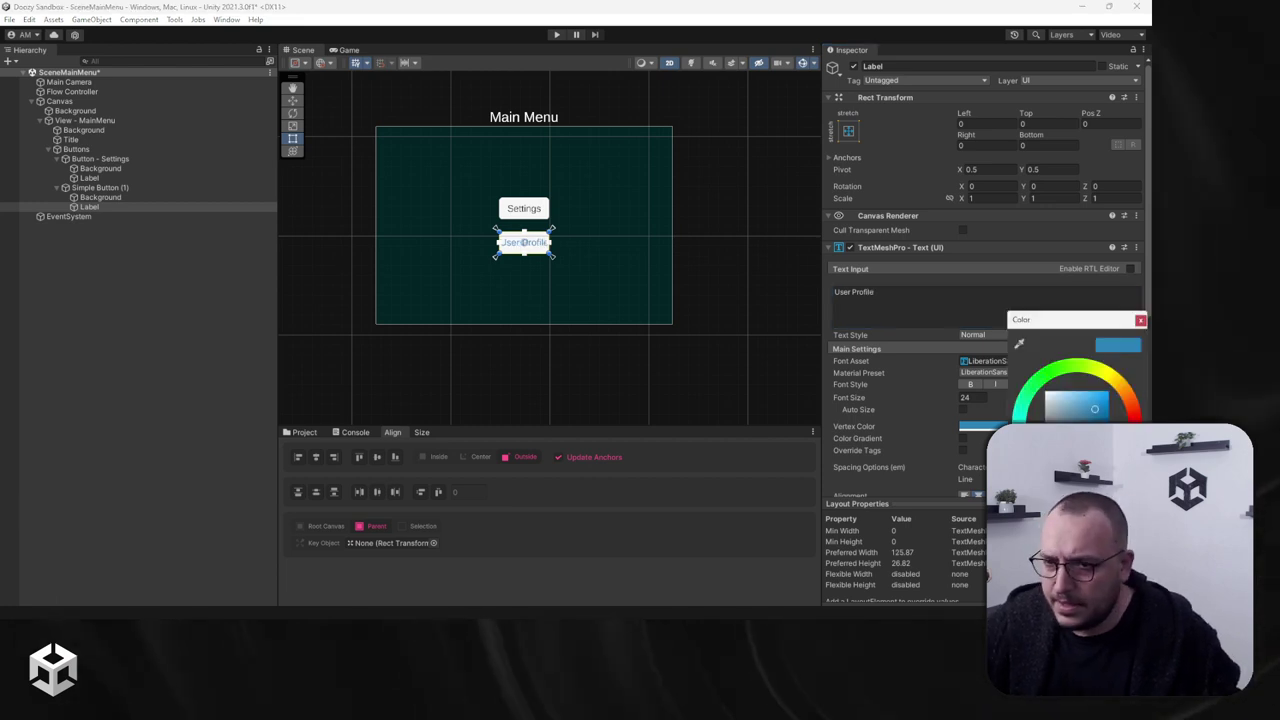
scroll(479, 213, up, 10)
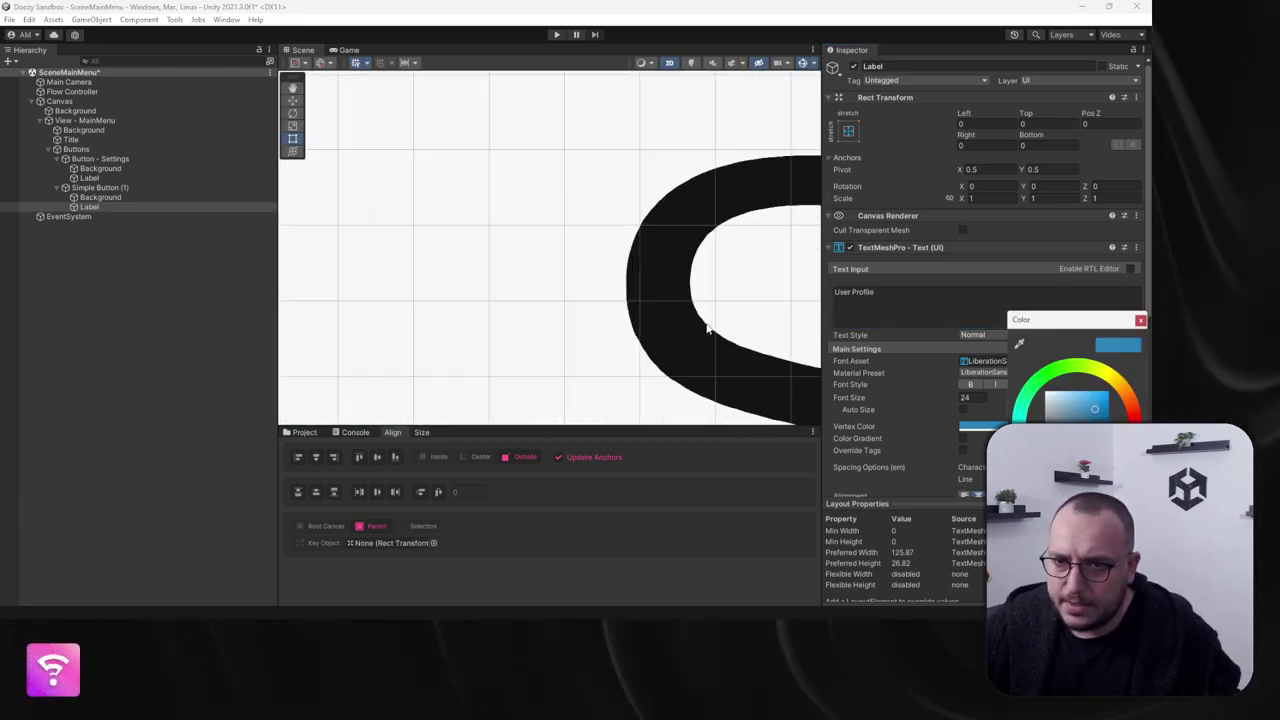
click(1021, 341)
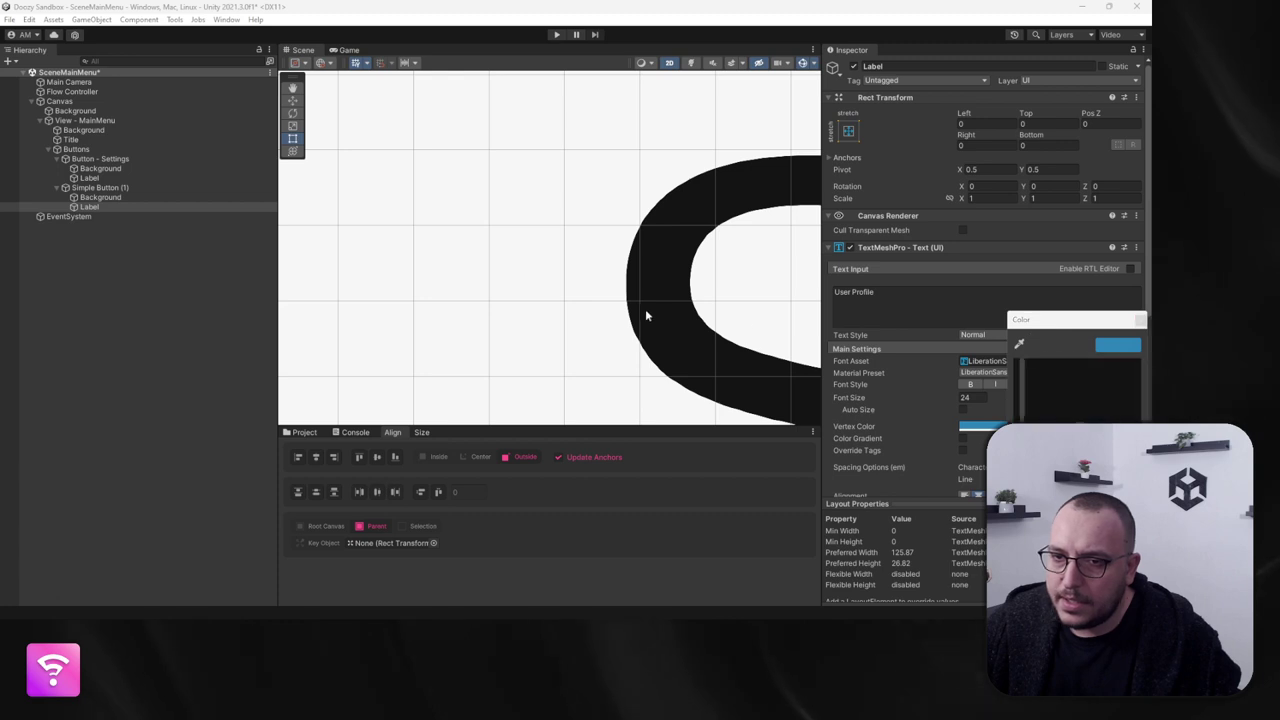
click(645, 309)
scroll(608, 255, down, 10)
middle_drag(608, 255, 543, 226)
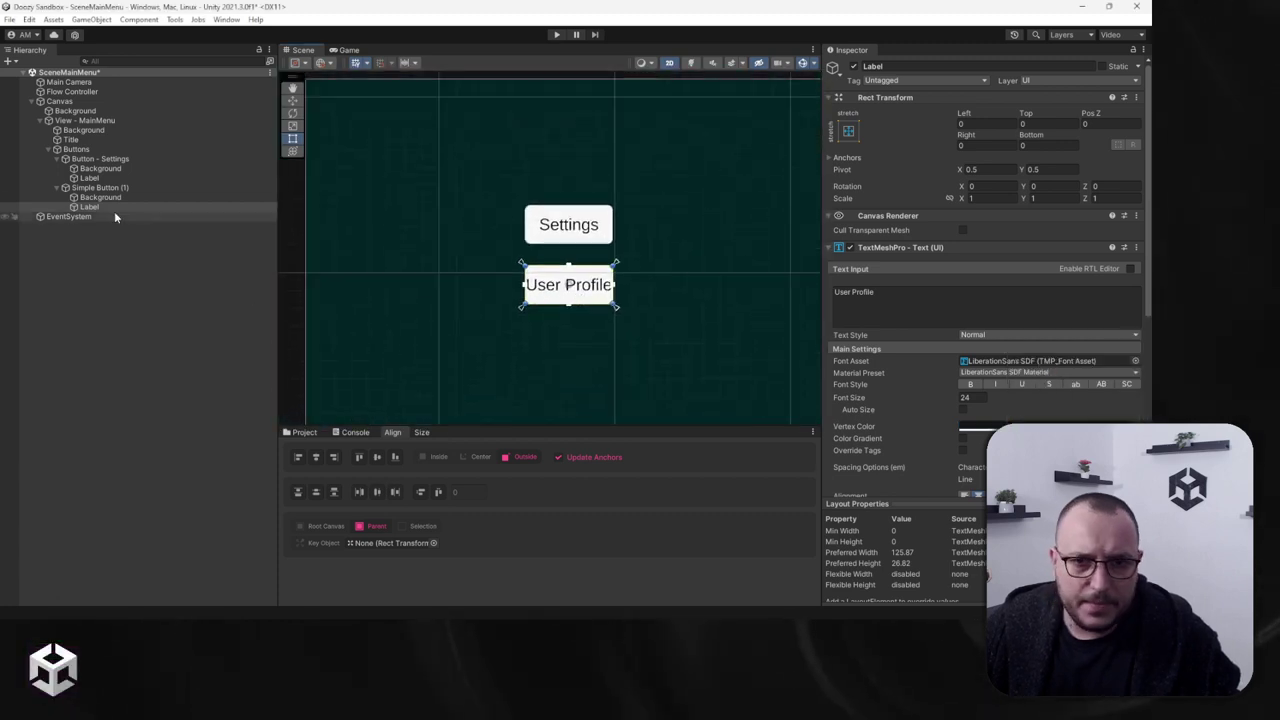
Step: Assign Simple Button (1) the category Demo and the name UserProfile, and rename its object Button - UserProfile
click(98, 188)
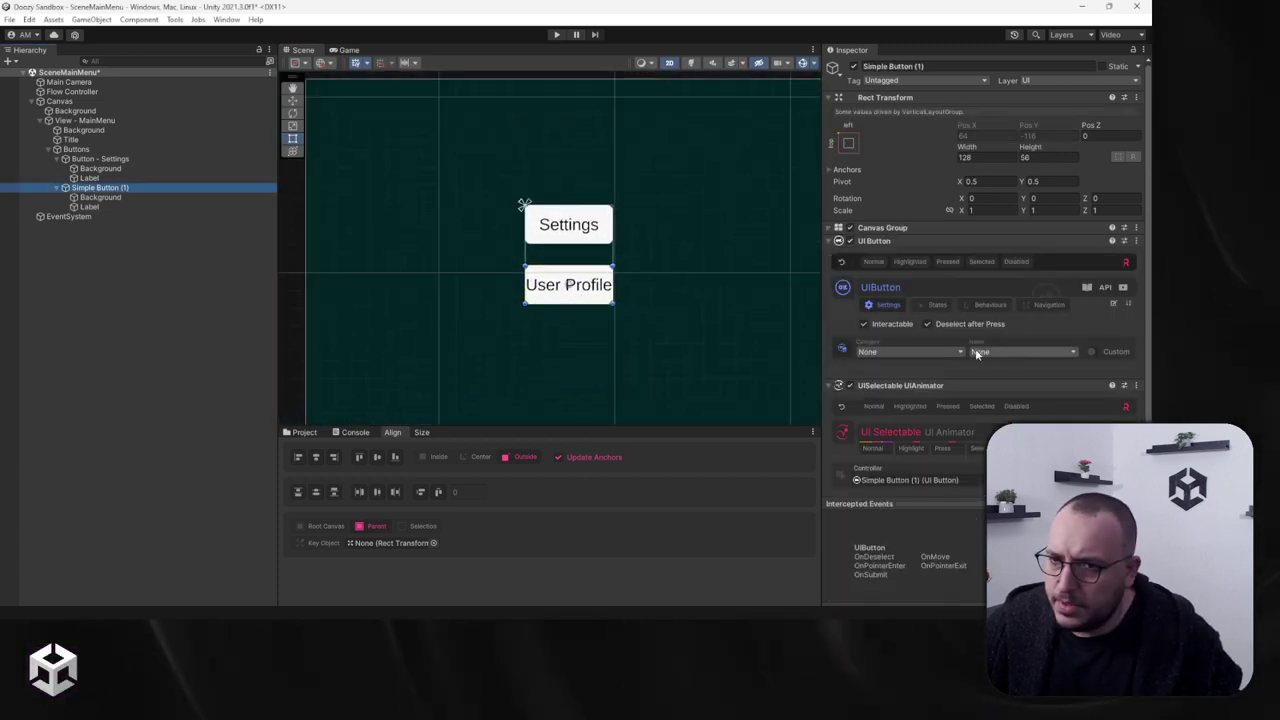
click(905, 351)
click(885, 366)
click(1018, 351)
click(1005, 391)
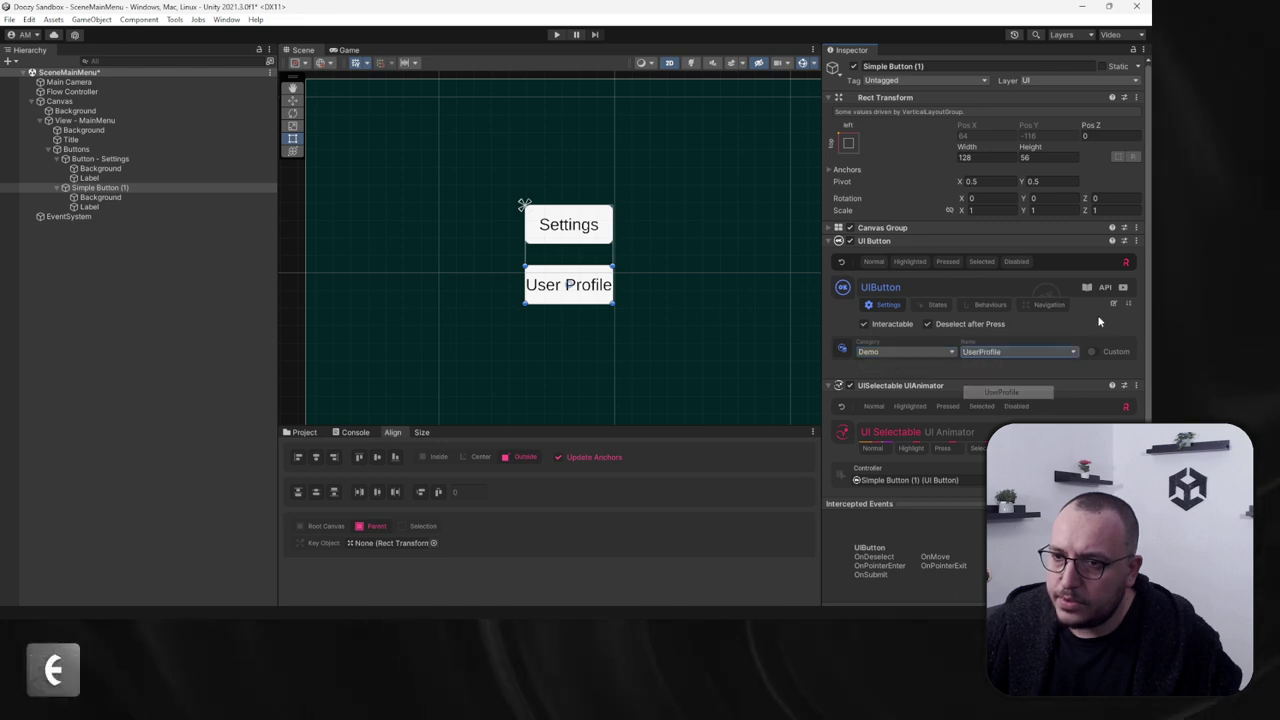
click(1115, 305)
Step: Resize the Settings and UserProfile buttons together to a width of 208 and a height of 48
ctrl+click(100, 159)
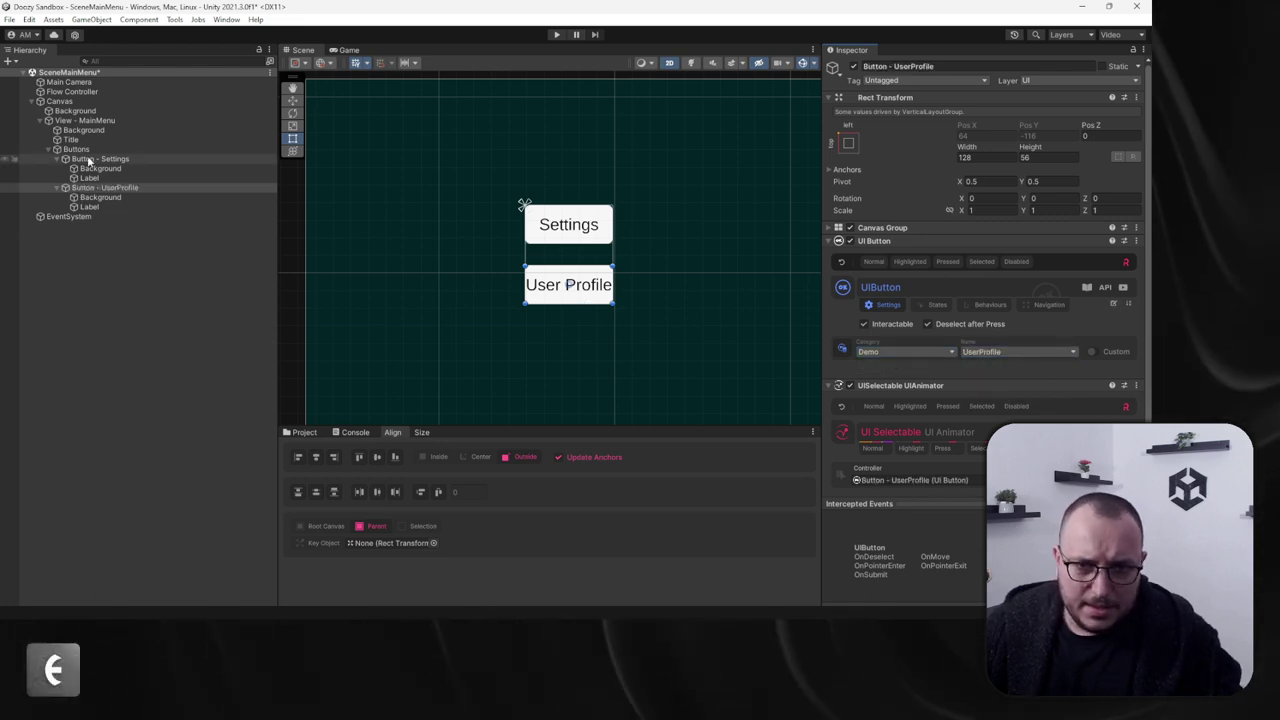
click(421, 432)
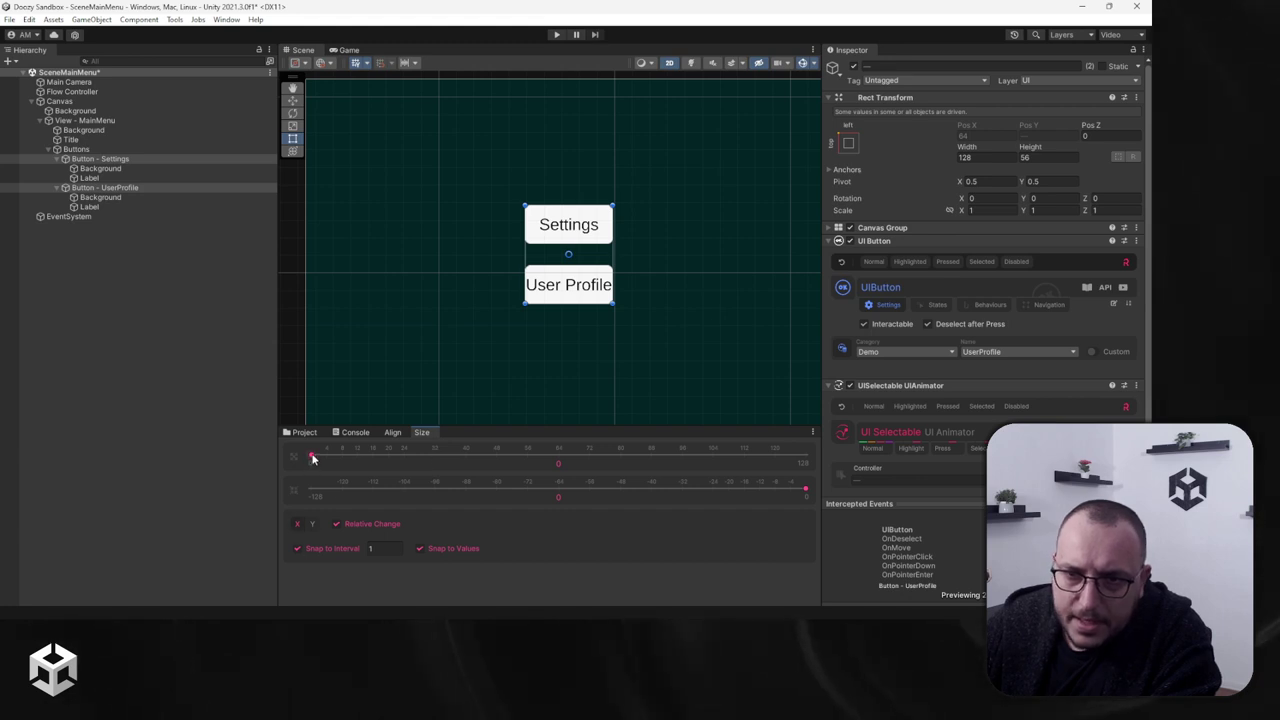
drag(313, 458, 620, 466)
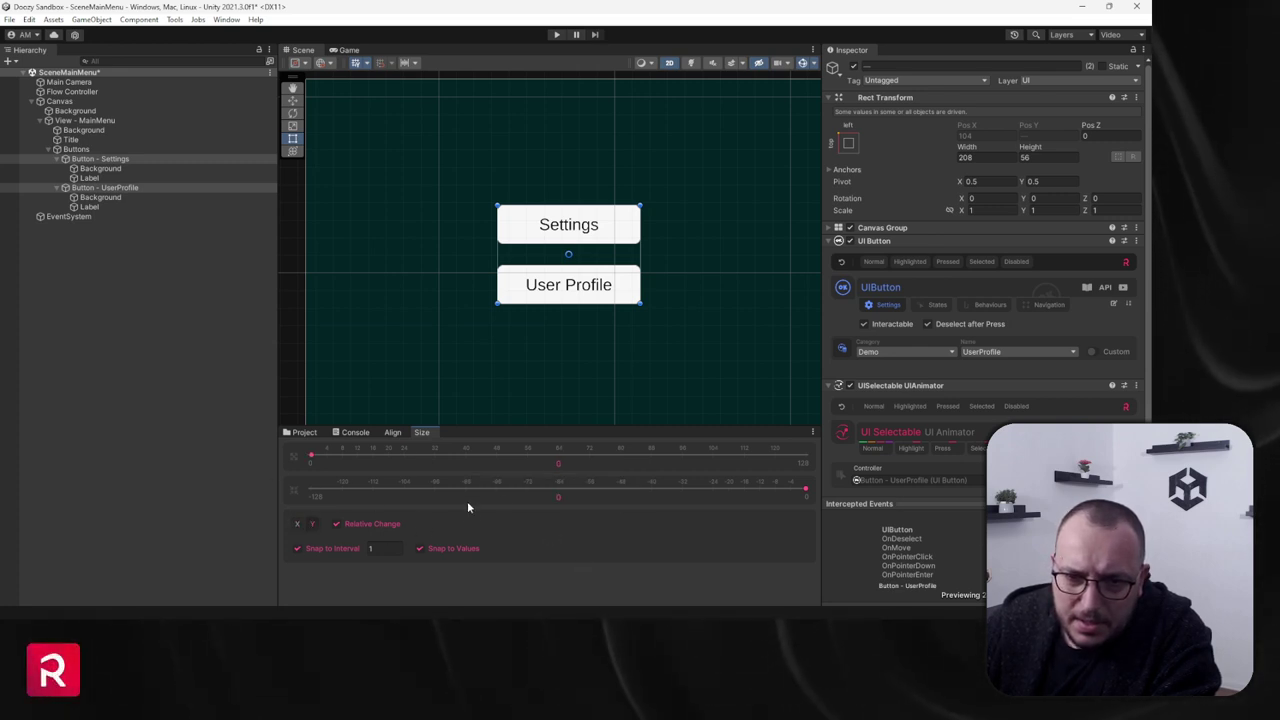
drag(807, 489, 777, 488)
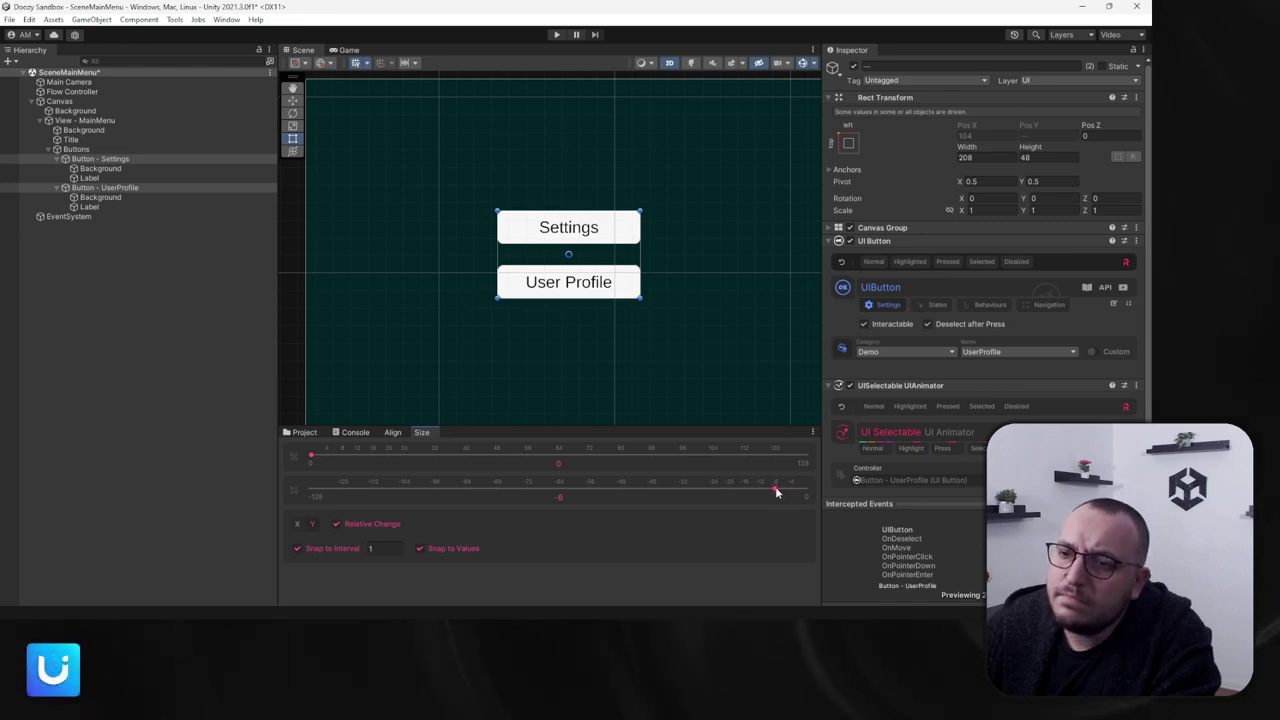
scroll(634, 338, down, 3)
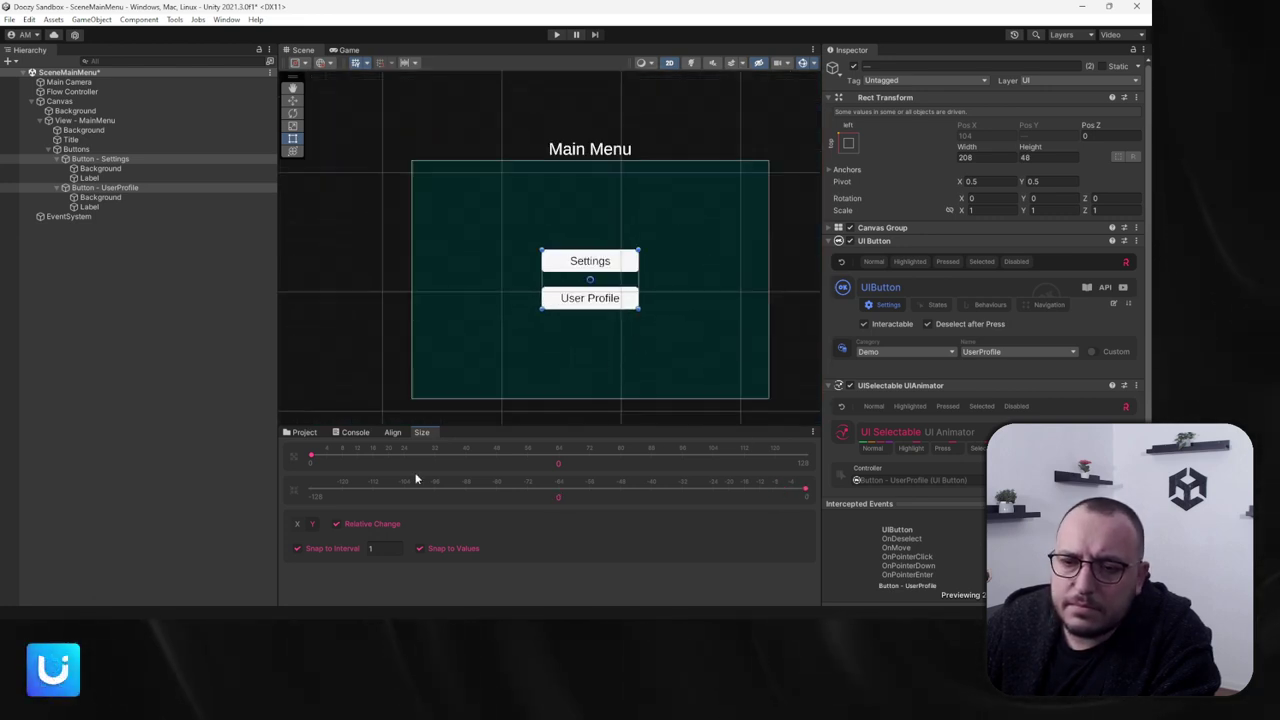
Step: Reduce the width of both selected buttons to 160
click(301, 526)
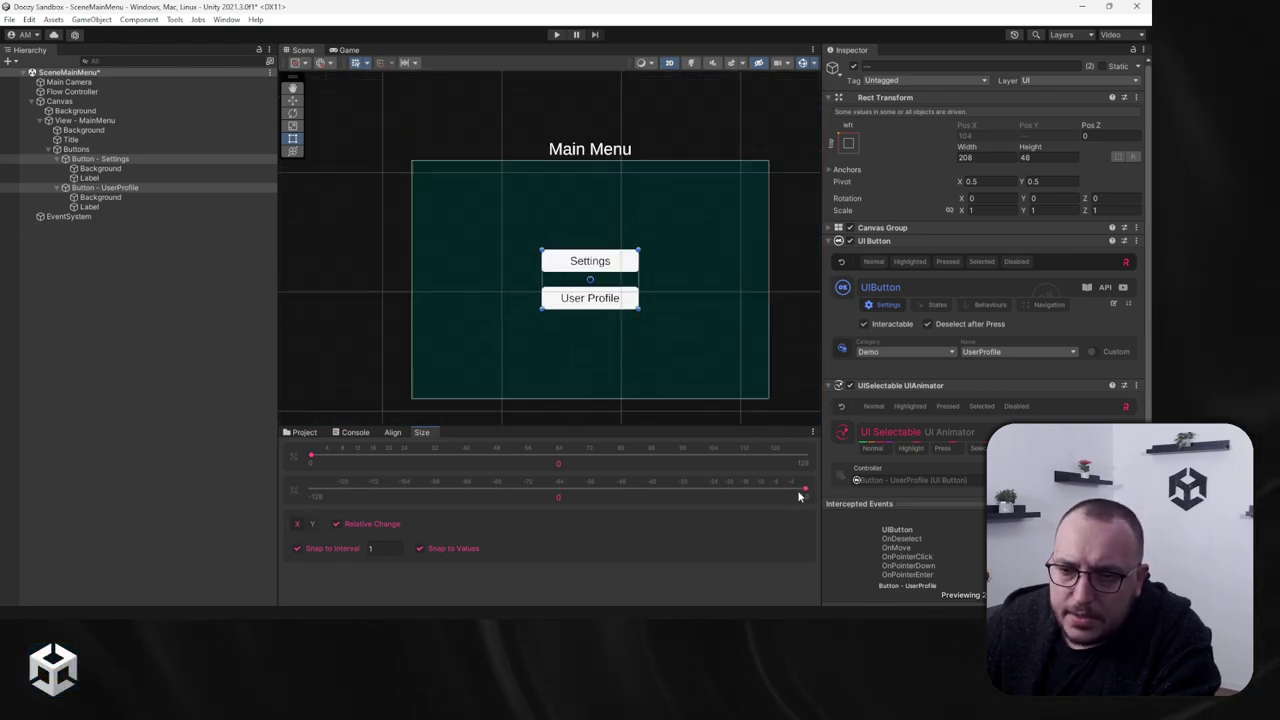
drag(805, 489, 743, 494)
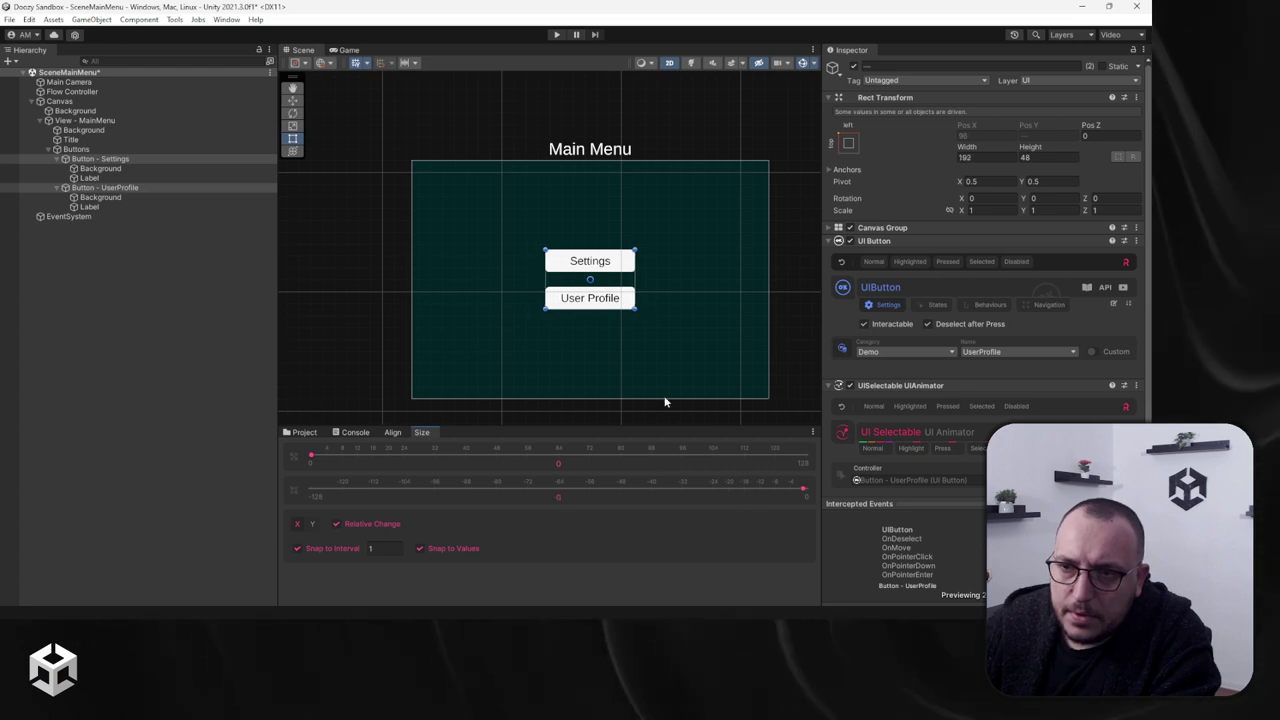
scroll(640, 332, up, 5)
middle_drag(634, 337, 657, 385)
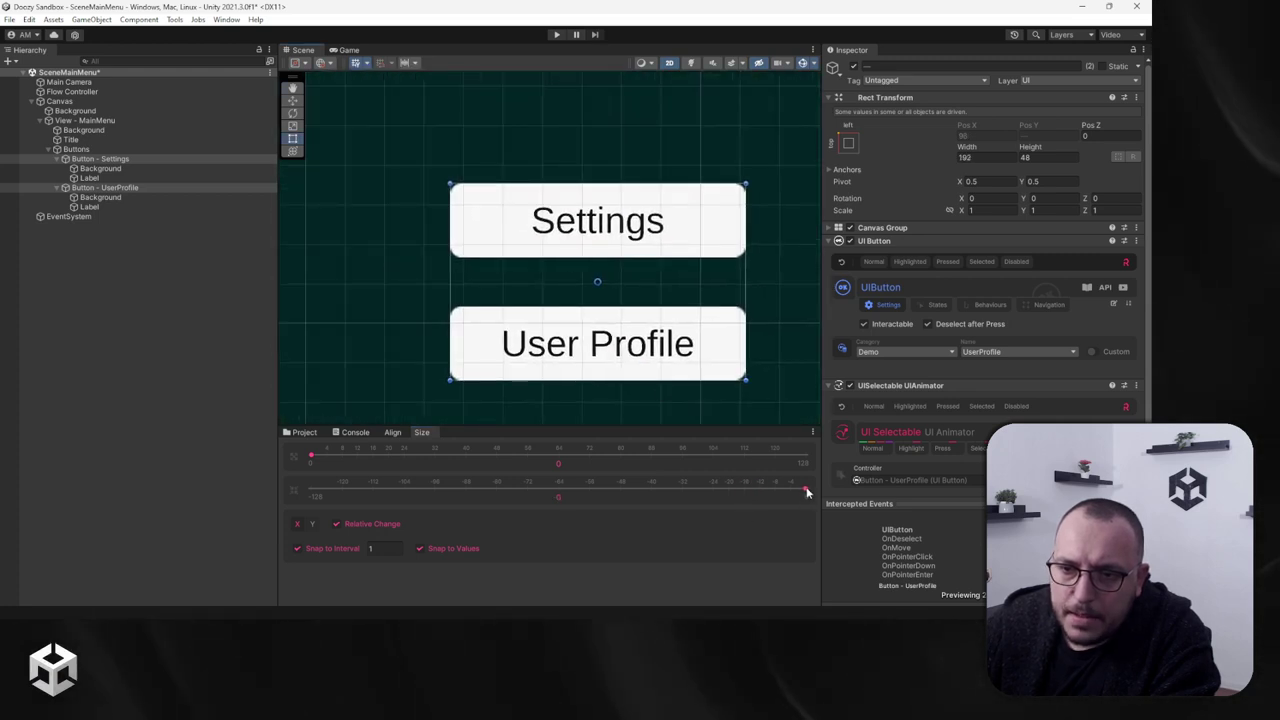
drag(805, 489, 683, 496)
scroll(560, 277, down, 5)
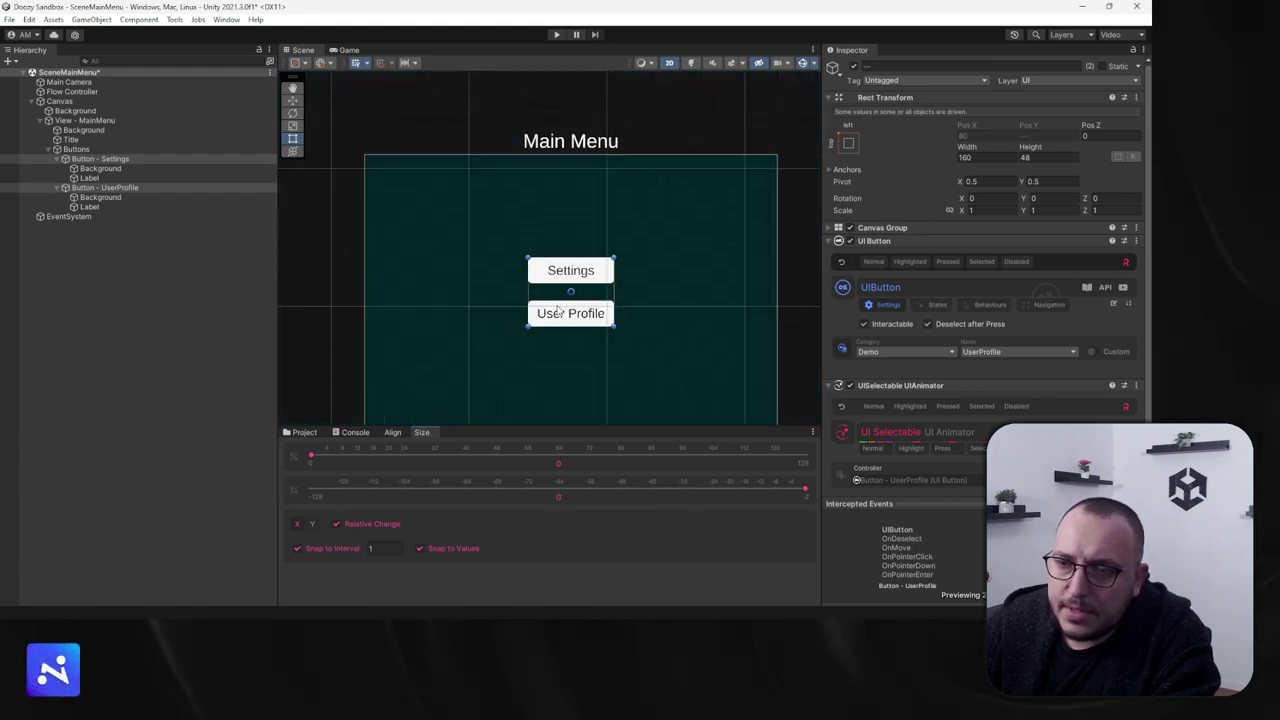
scroll(557, 316, up, 2)
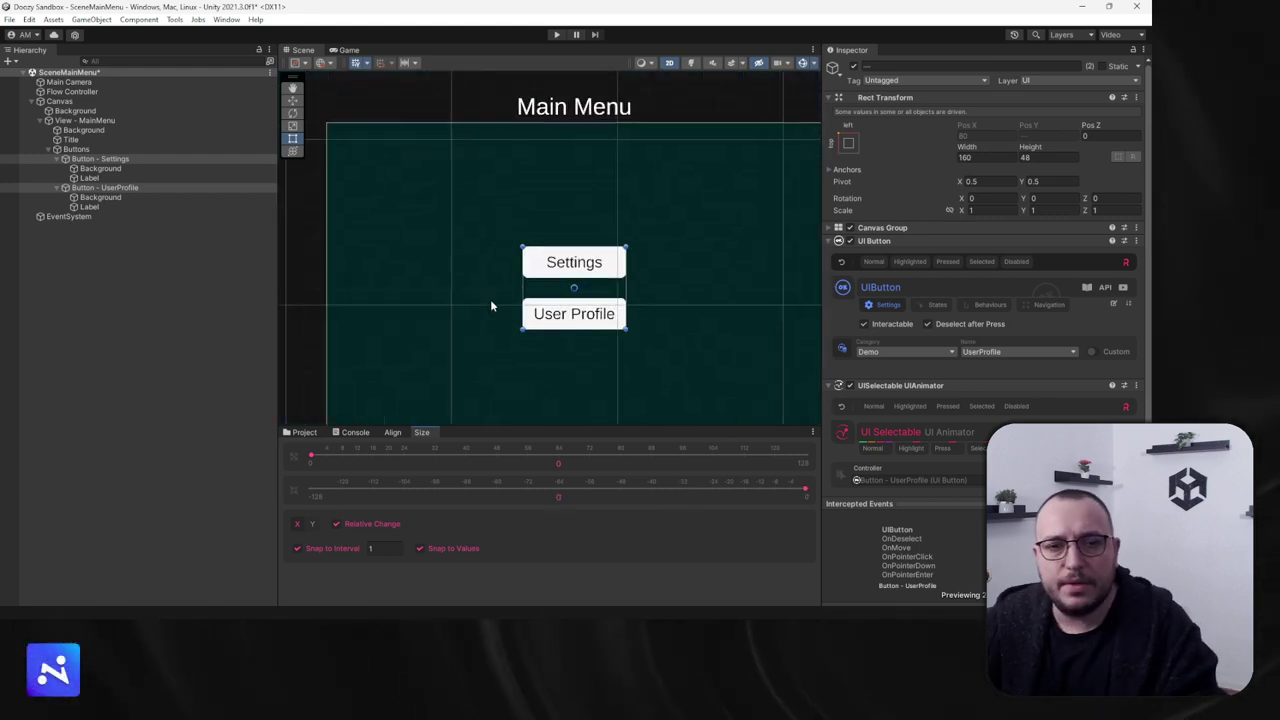
Step: Set the spacing of the Buttons object's Vertical Layout Group to 24
click(76, 149)
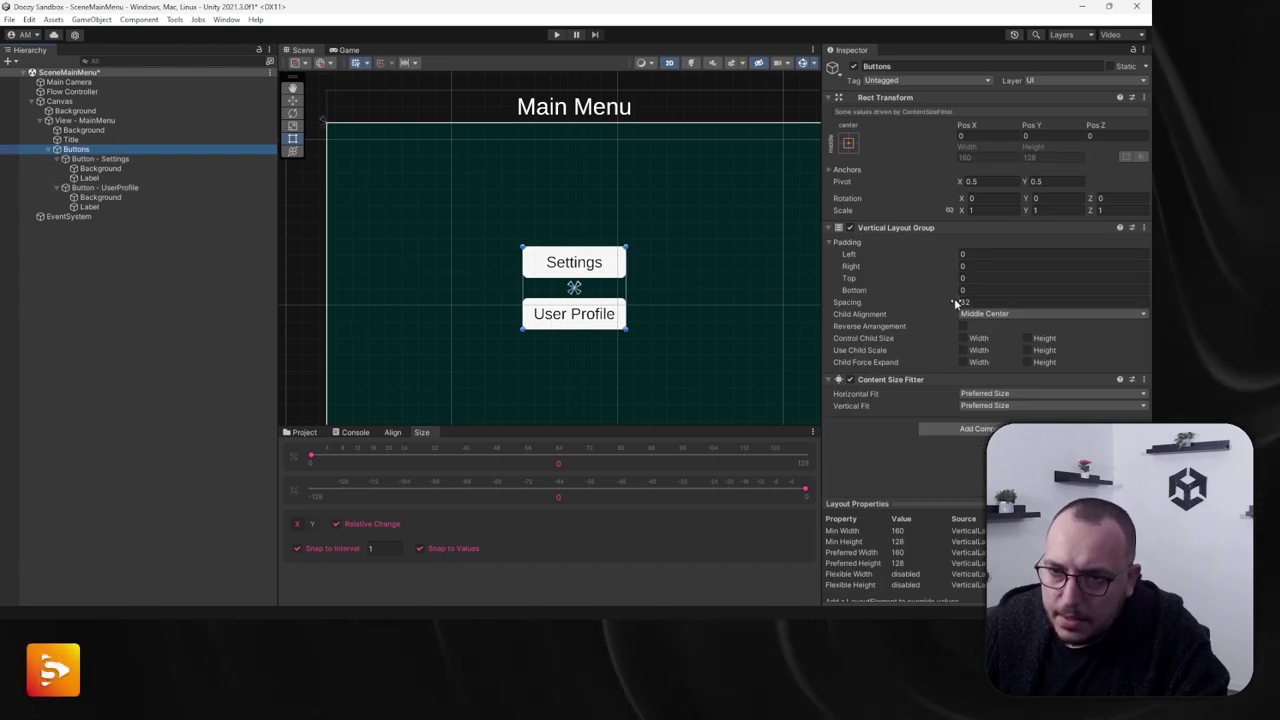
drag(955, 302, 877, 294)
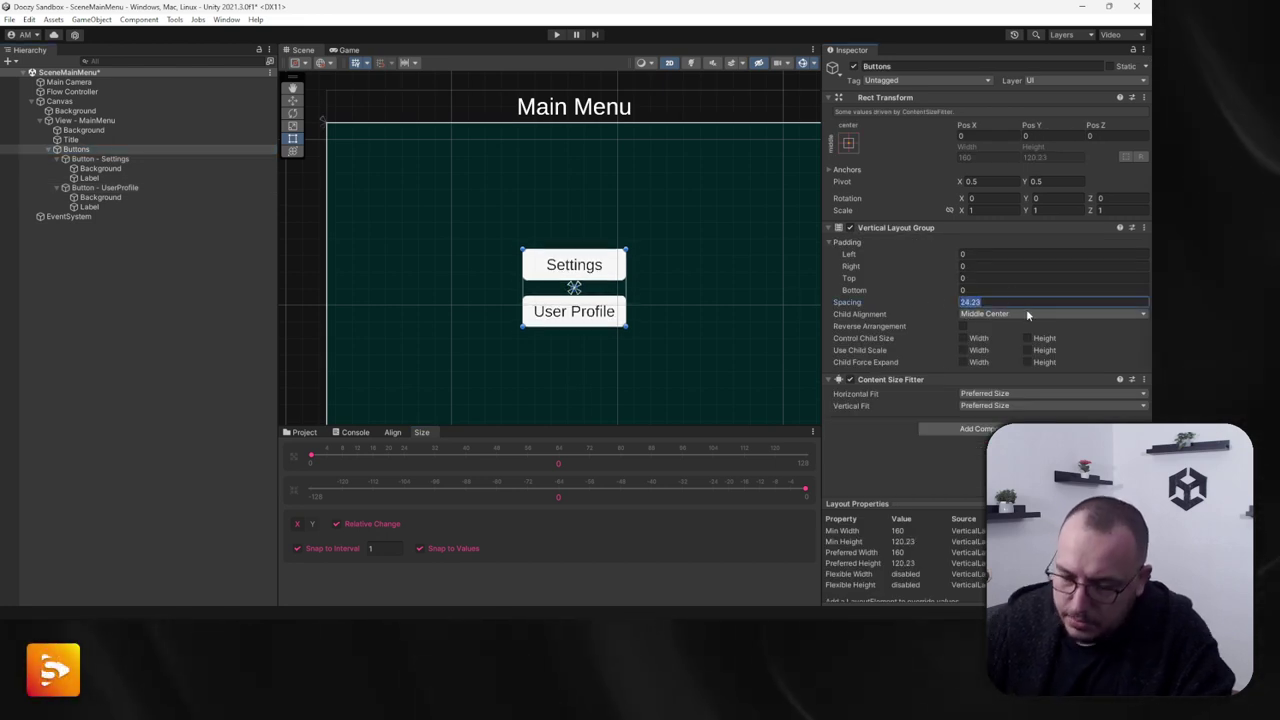
text(24)
key(Return)
scroll(490, 245, down, 3)
scroll(490, 245, up, 2)
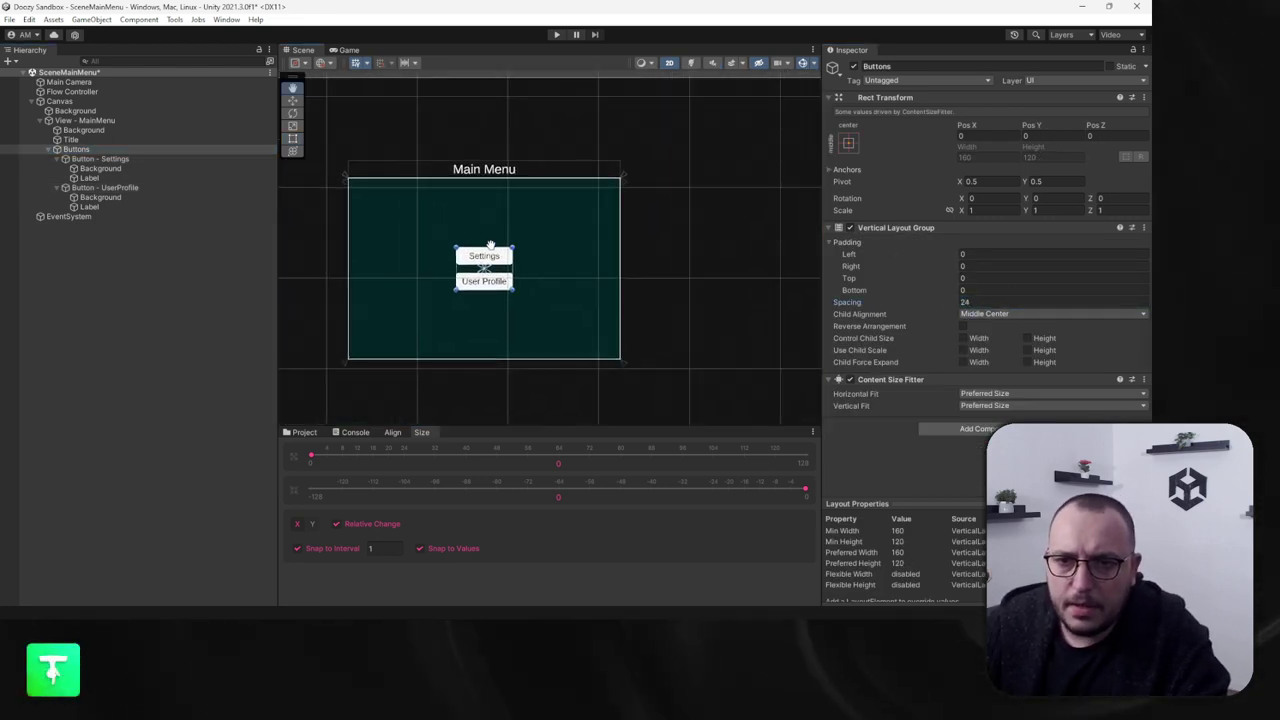
Step: Preview hiding and showing View - MainMenu, and set its OnStart behaviour to Instant Hide
click(42, 120)
click(85, 120)
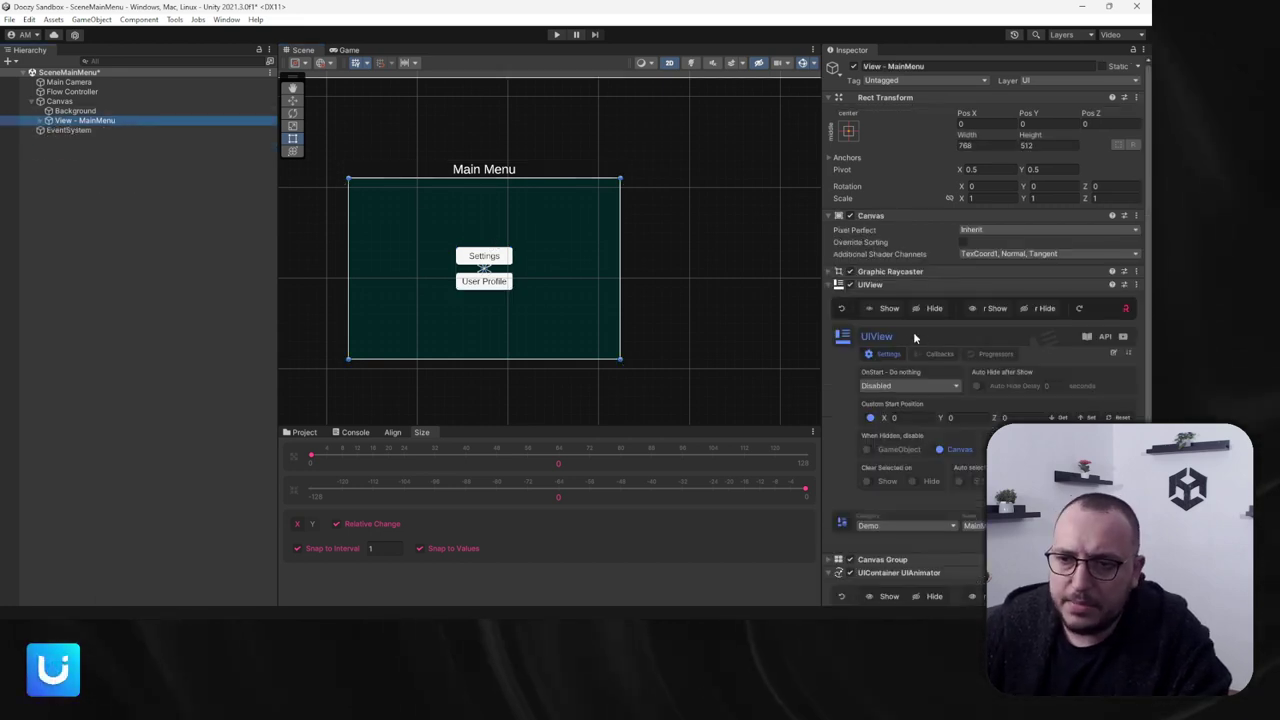
click(934, 308)
click(889, 308)
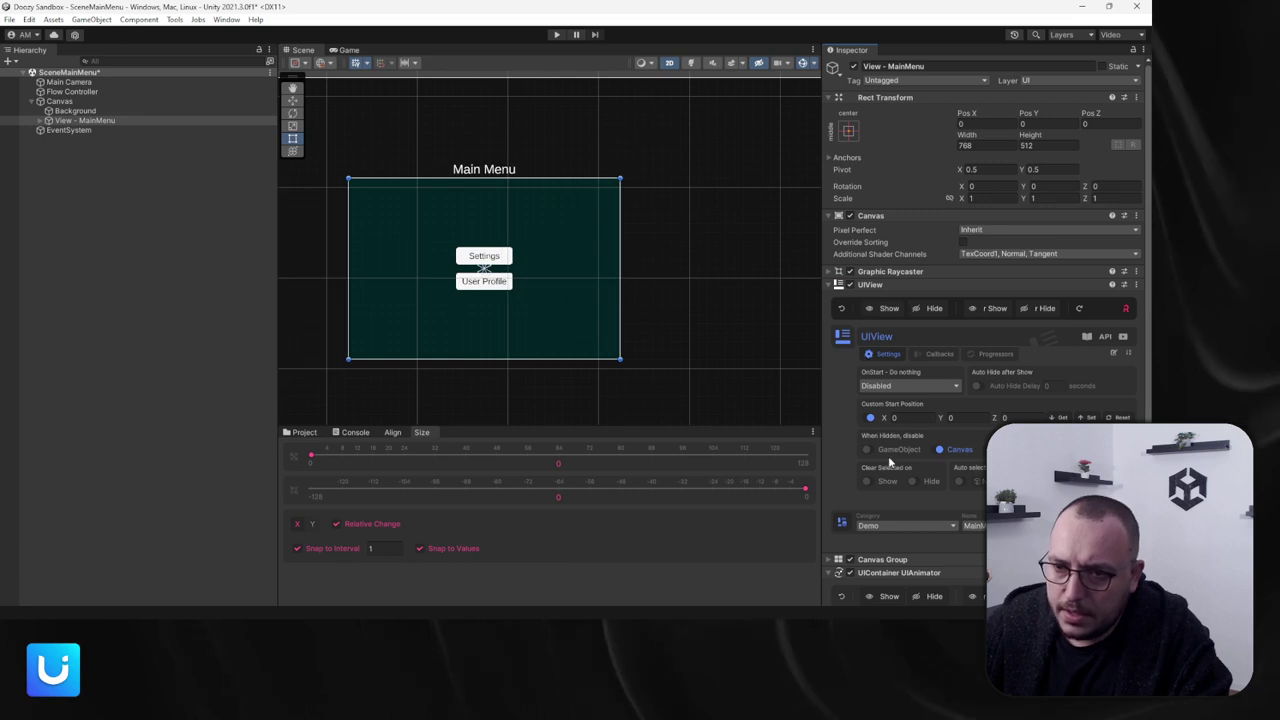
click(876, 388)
click(897, 428)
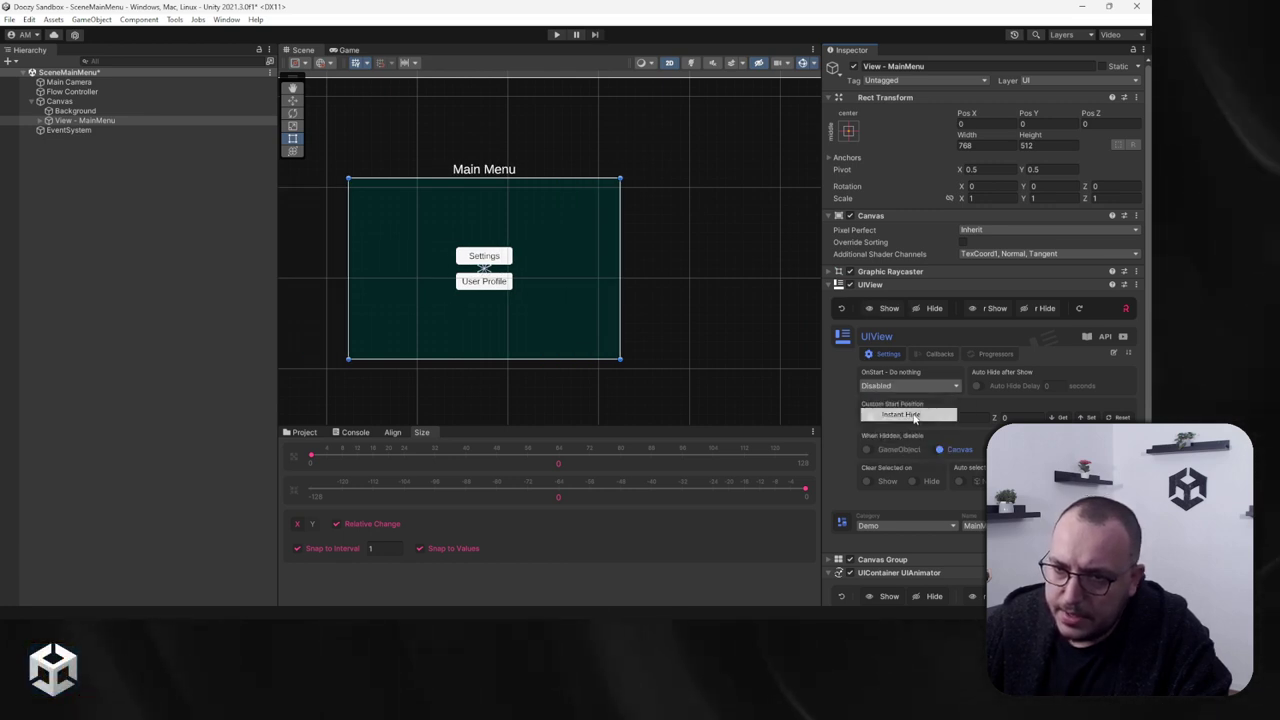
scroll(531, 336, down, 3)
scroll(522, 350, up, 1)
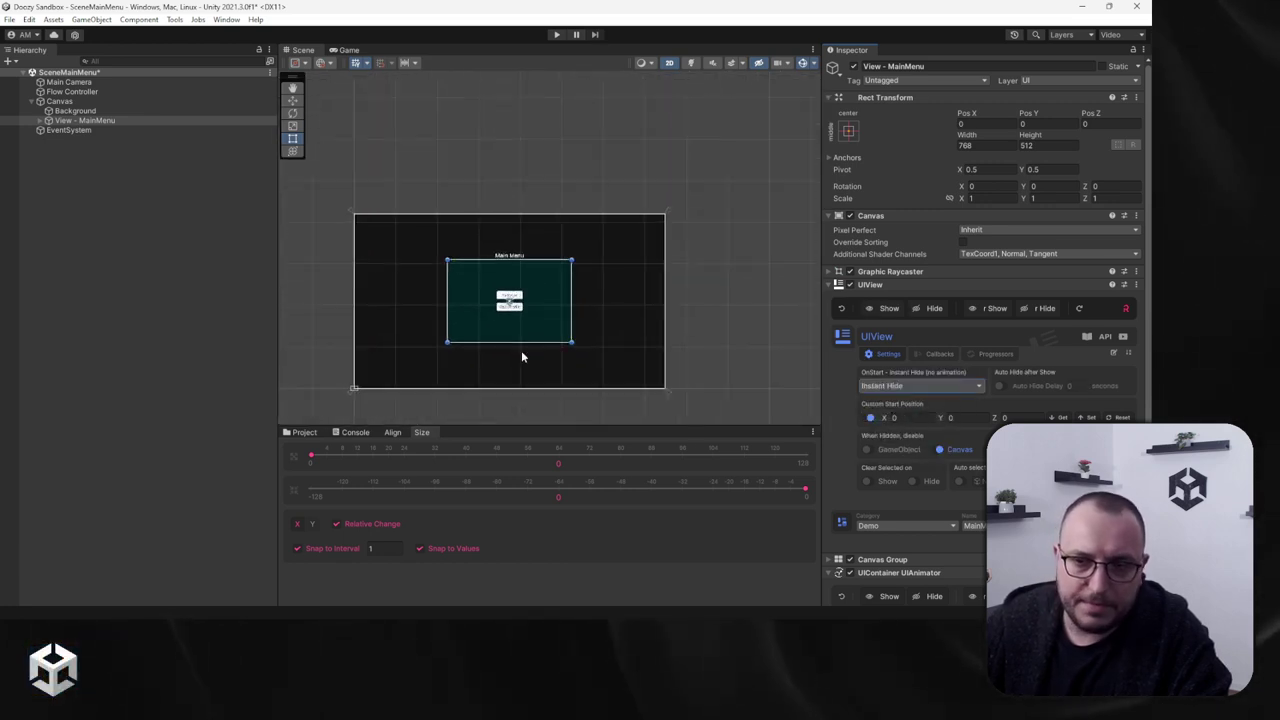
click(75, 120)
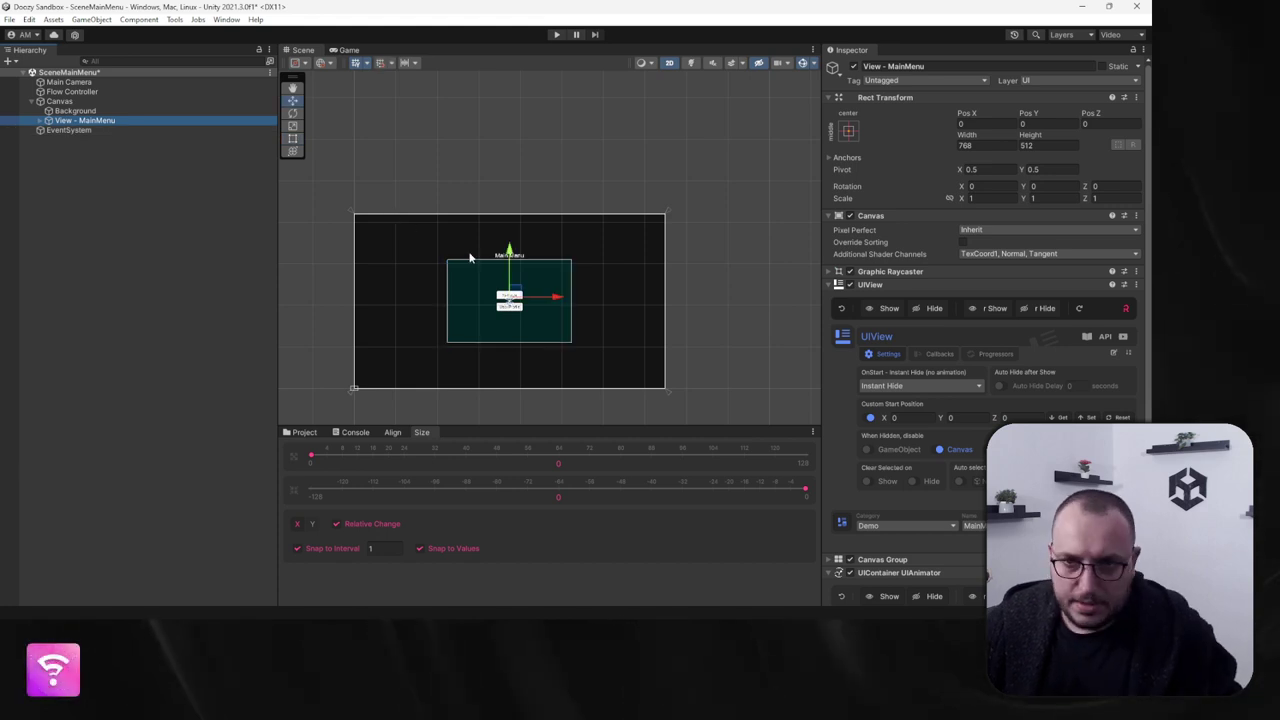
key(ctrl+d)
drag(512, 289, 411, 137)
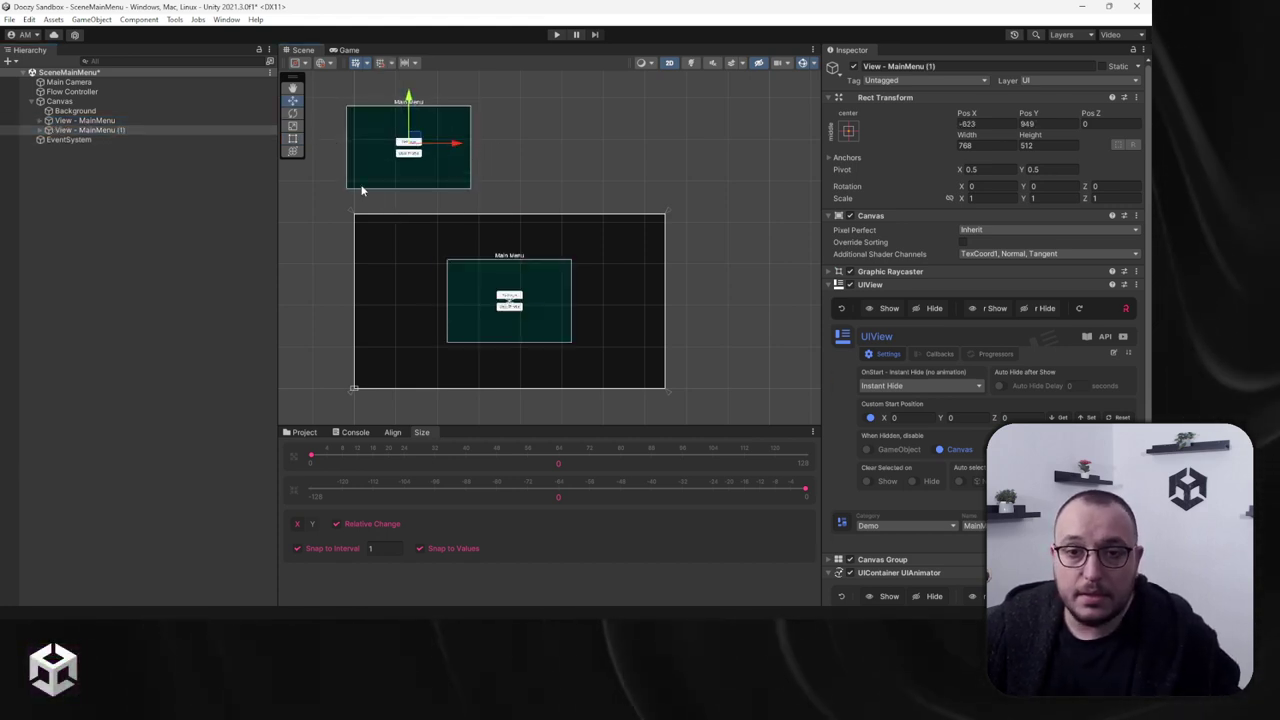
key(ctrl+z)
key(ctrl+z)
Step: Move View - MainMenu above the Canvas to about X -797, Y 1076, and place a duplicate beside it at about X 145
drag(513, 293, 388, 120)
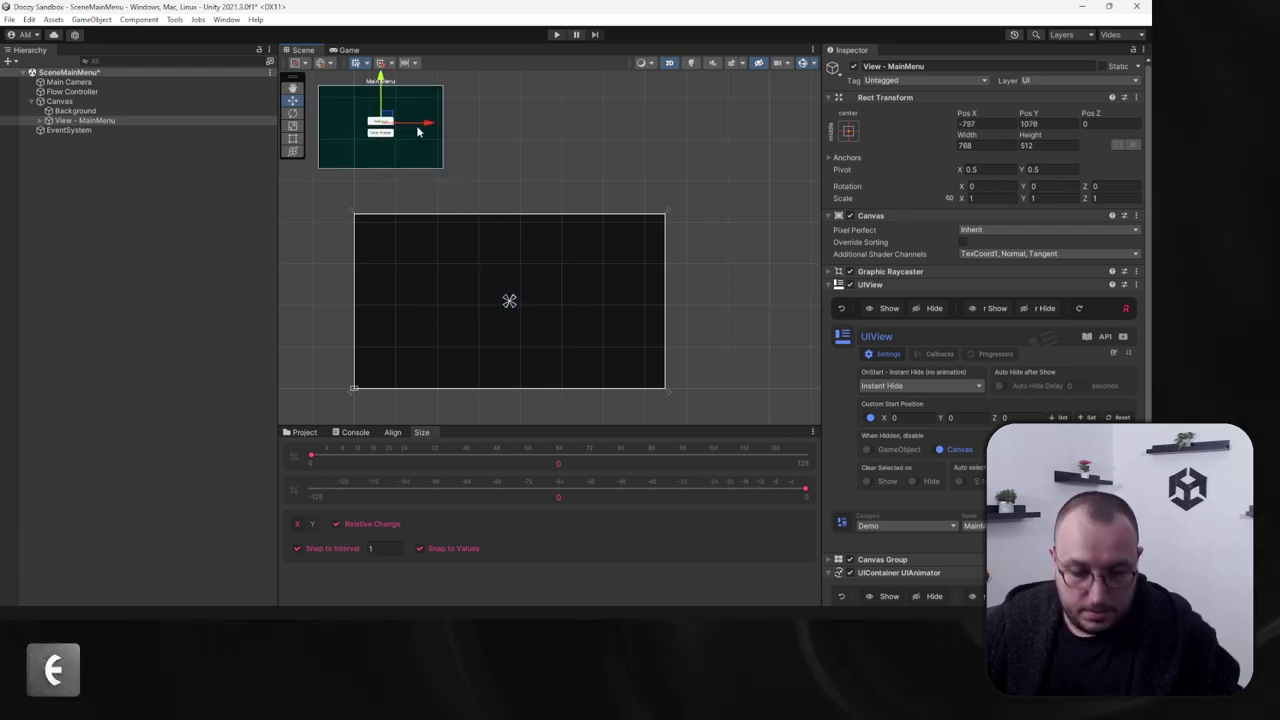
key(ctrl+d)
drag(421, 128, 582, 132)
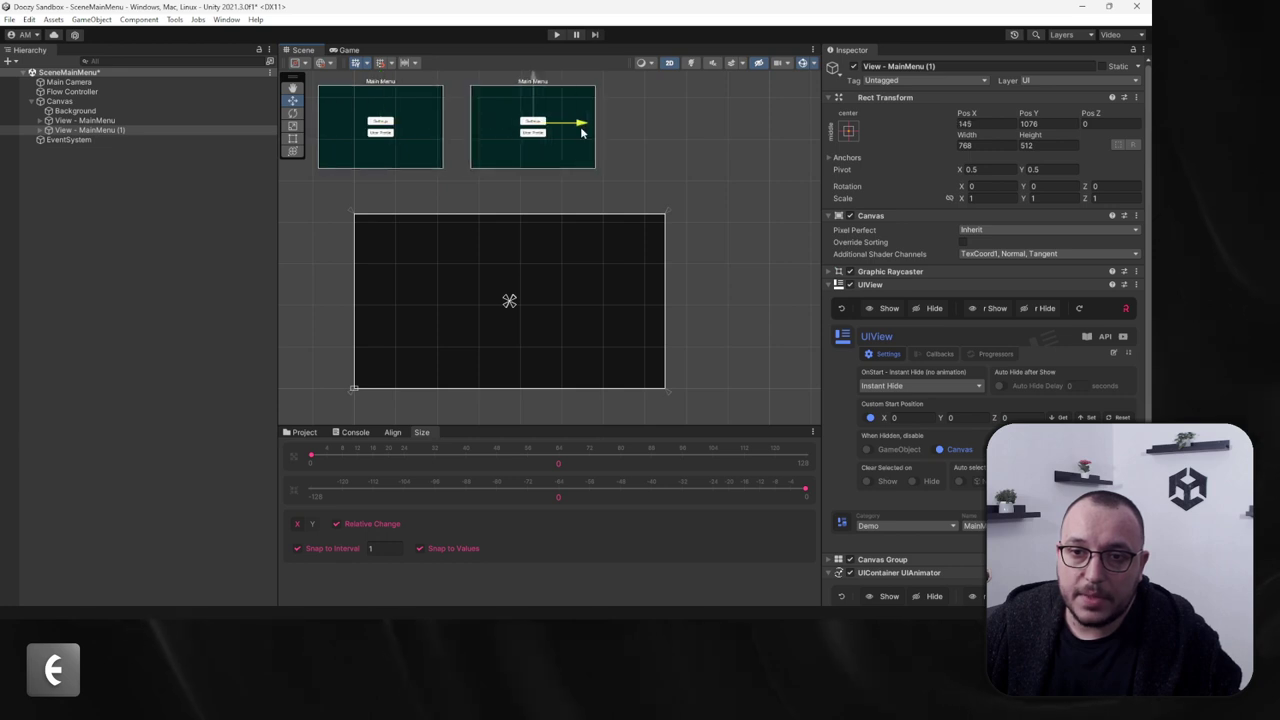
Step: Assign the duplicated view the category Demo and the name Settings, and rename its object View - Settings
scroll(913, 387, down, 3)
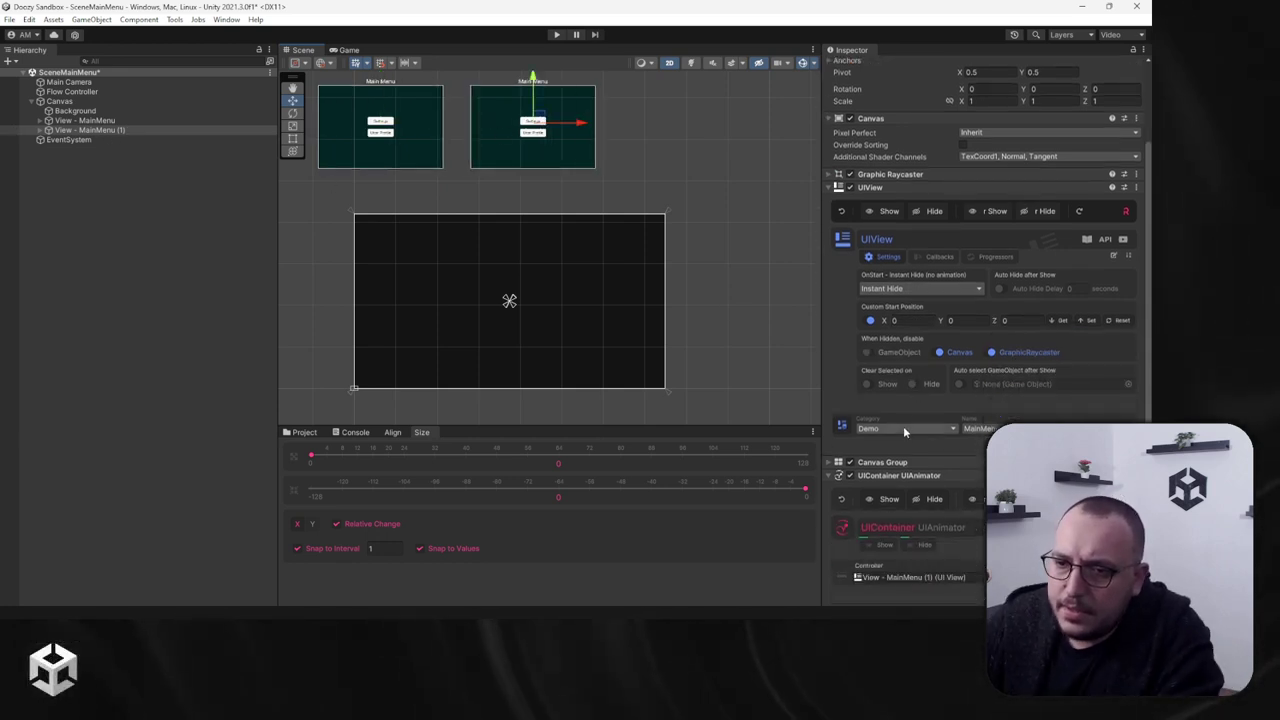
click(903, 428)
click(886, 434)
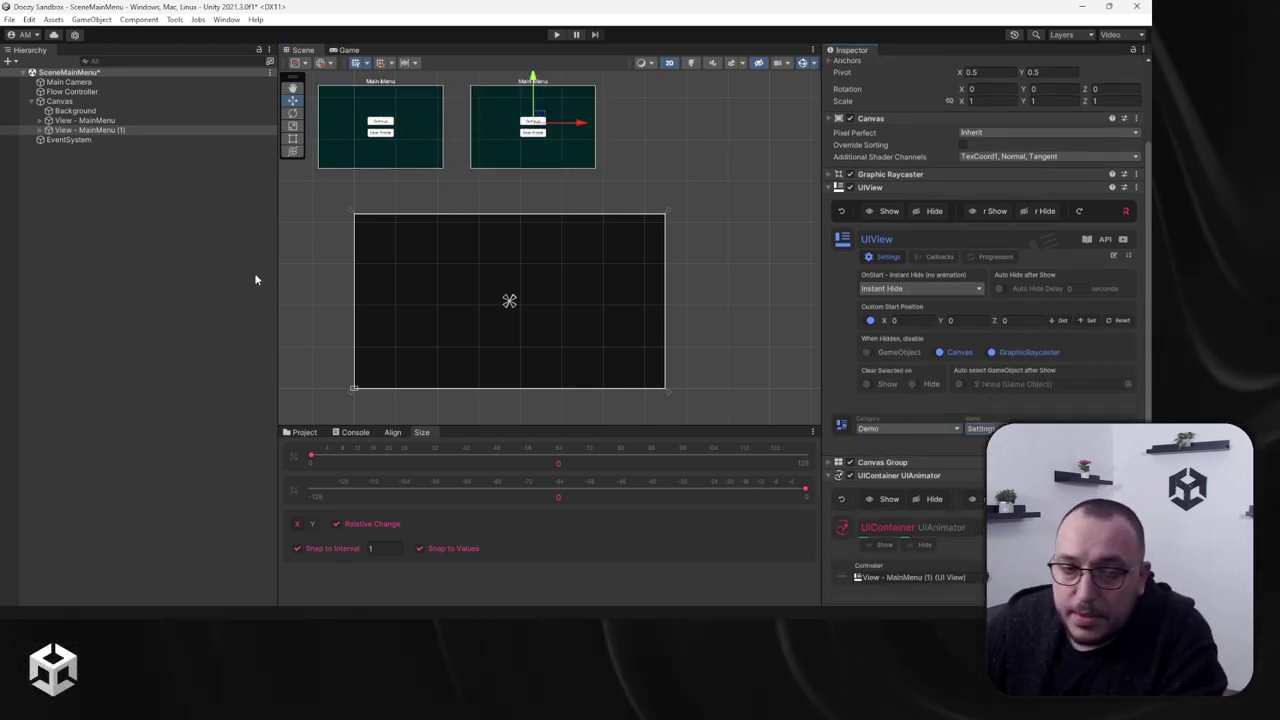
click(40, 130)
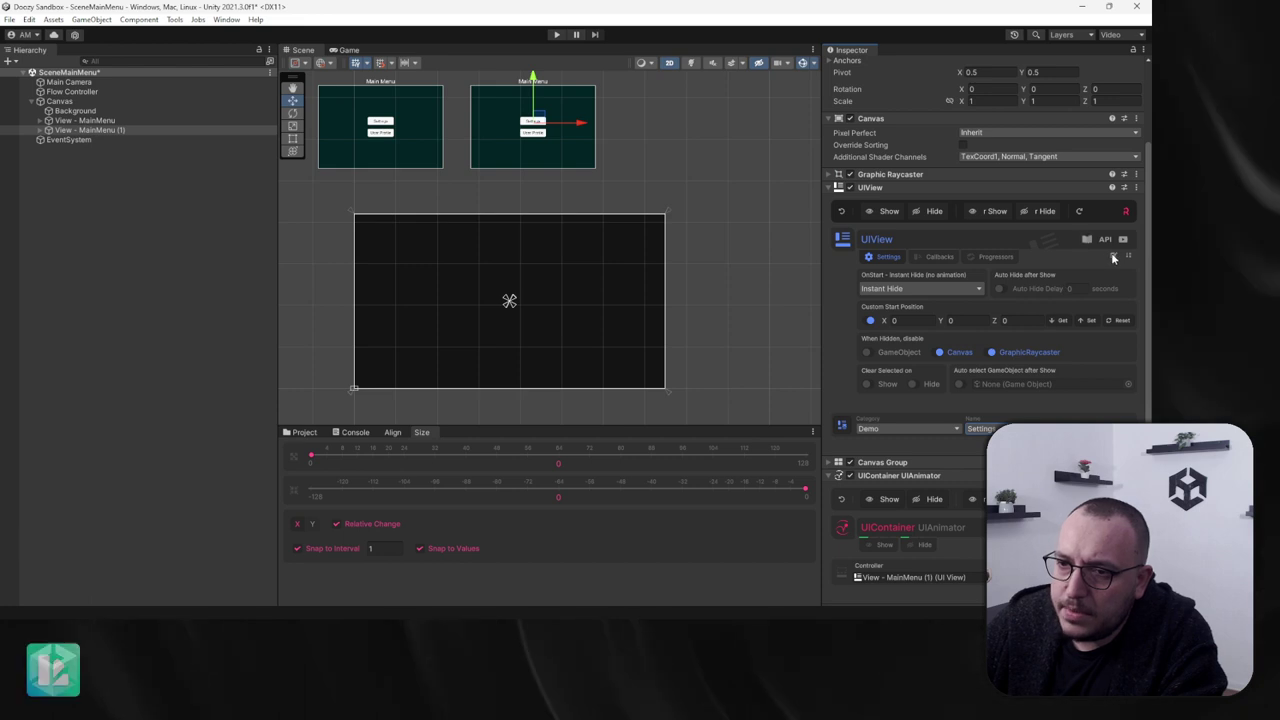
Step: Change the title text of View - Settings to Settings
click(62, 149)
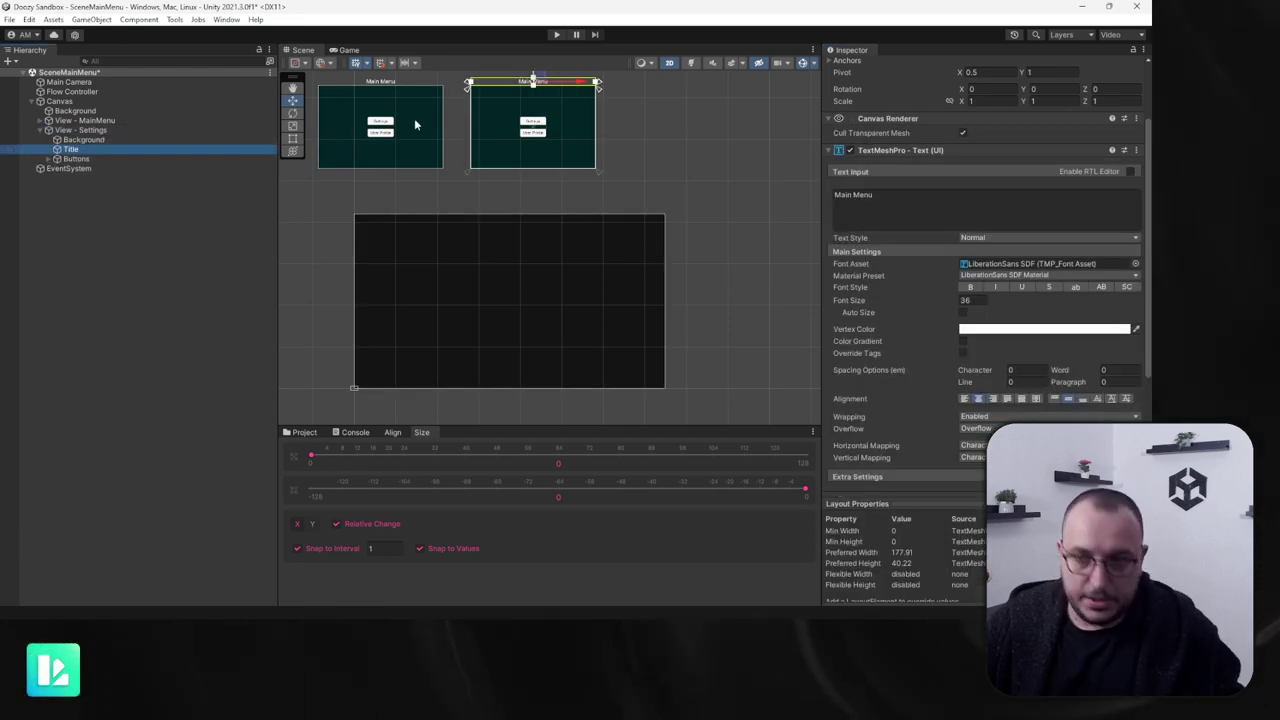
key(f)
click(967, 225)
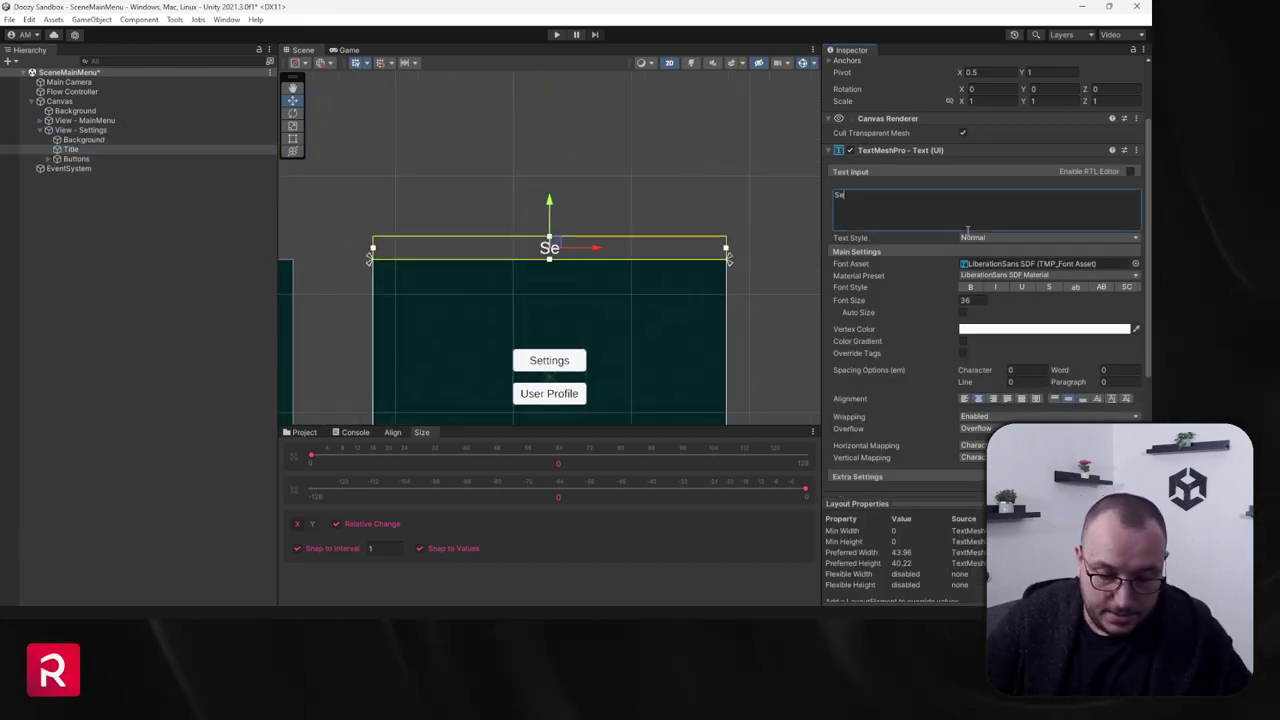
Step: Change the background color of View - Settings to a dark olive green
click(80, 139)
click(1026, 273)
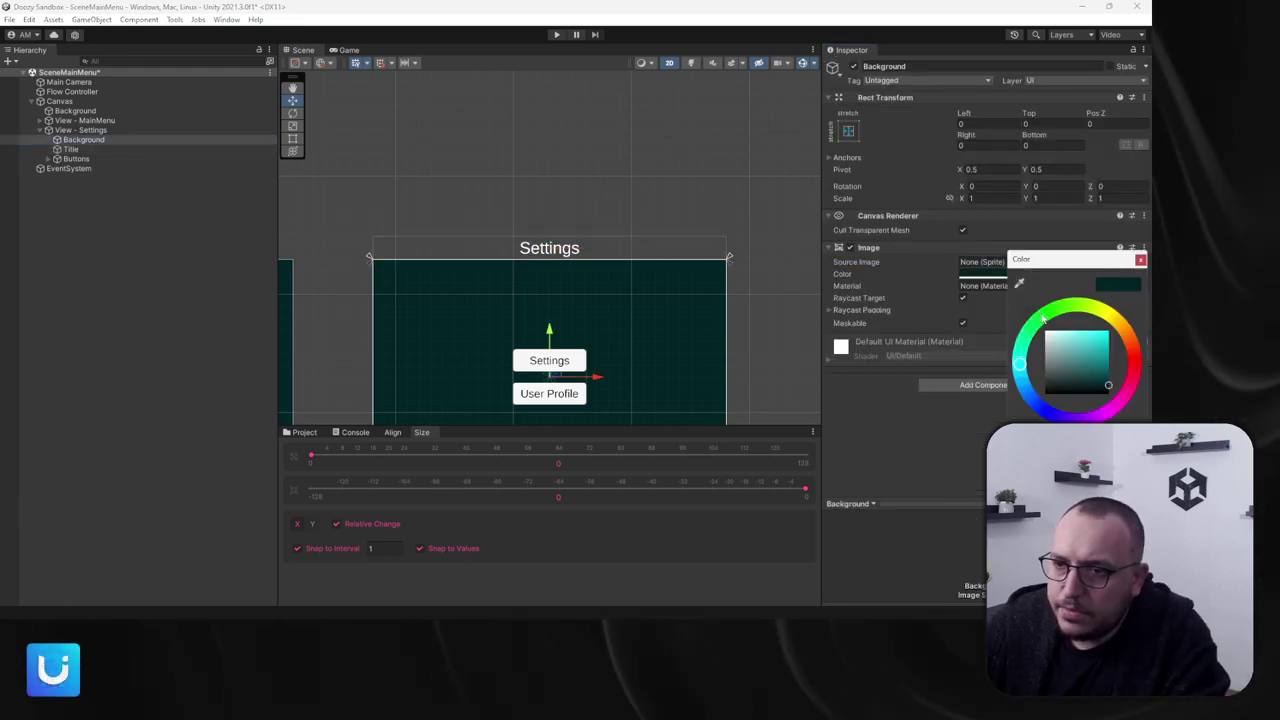
click(1075, 304)
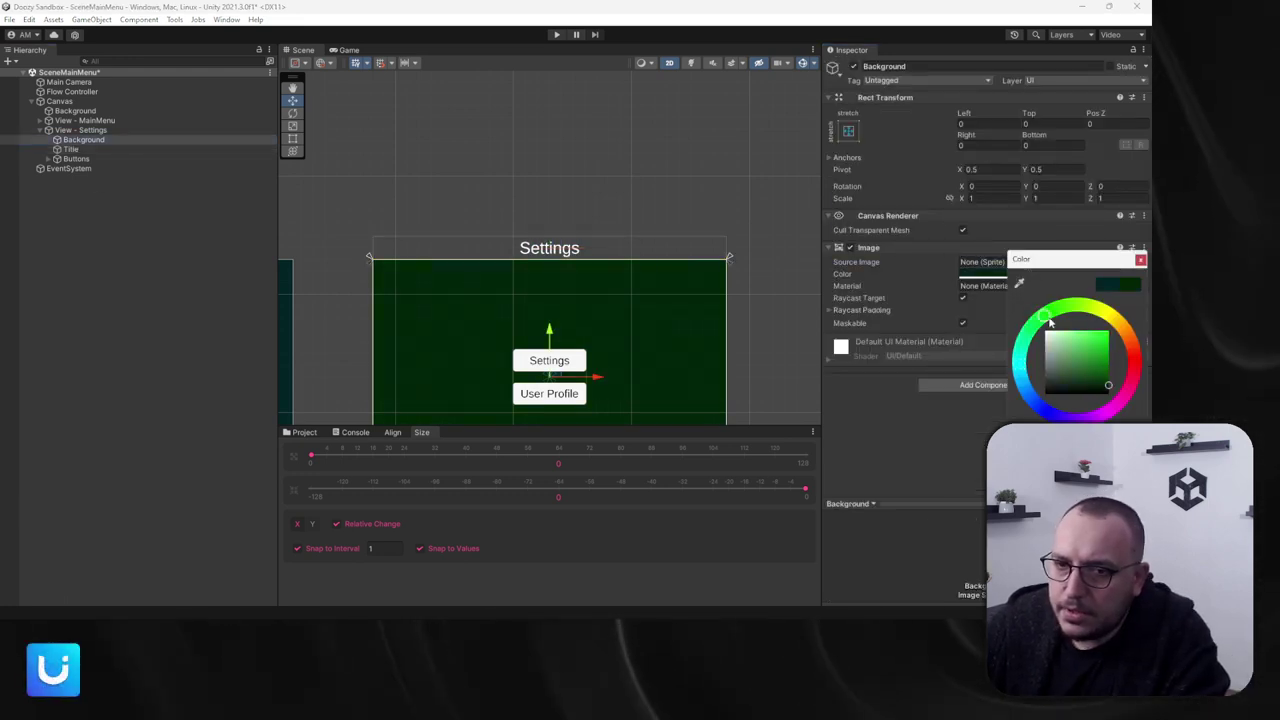
Step: Delete the Button - UserProfile object from the Buttons group of View - Settings
click(72, 159)
click(51, 159)
click(100, 177)
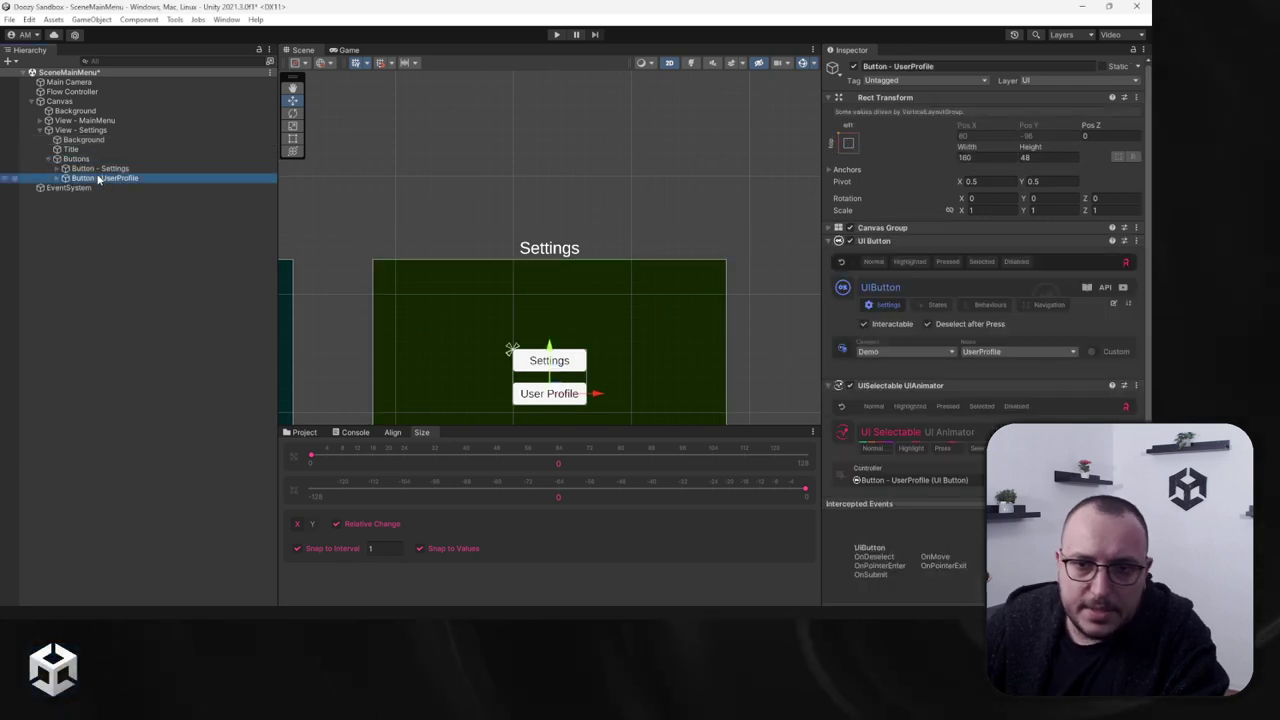
key(Delete)
Step: Set the remaining button's UIButton name in View - Settings to MainMenu and rename its object Button - MainMenu
click(100, 168)
key(f)
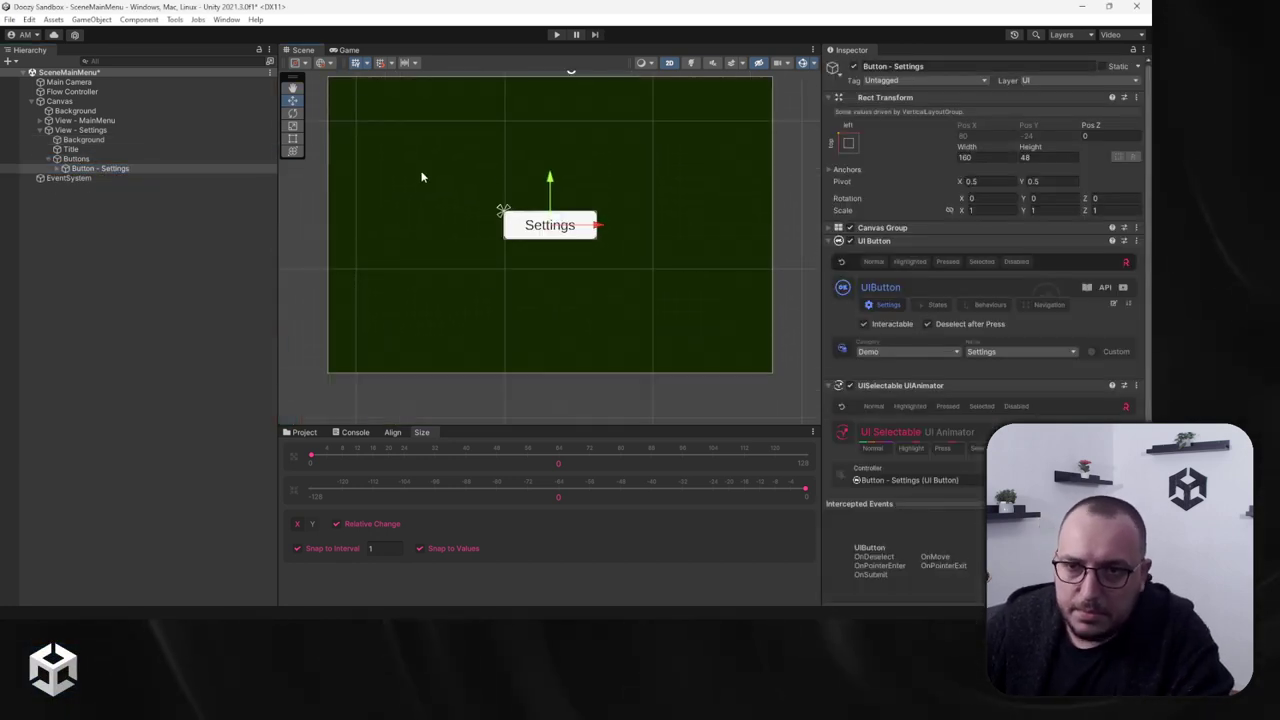
click(998, 352)
click(1005, 366)
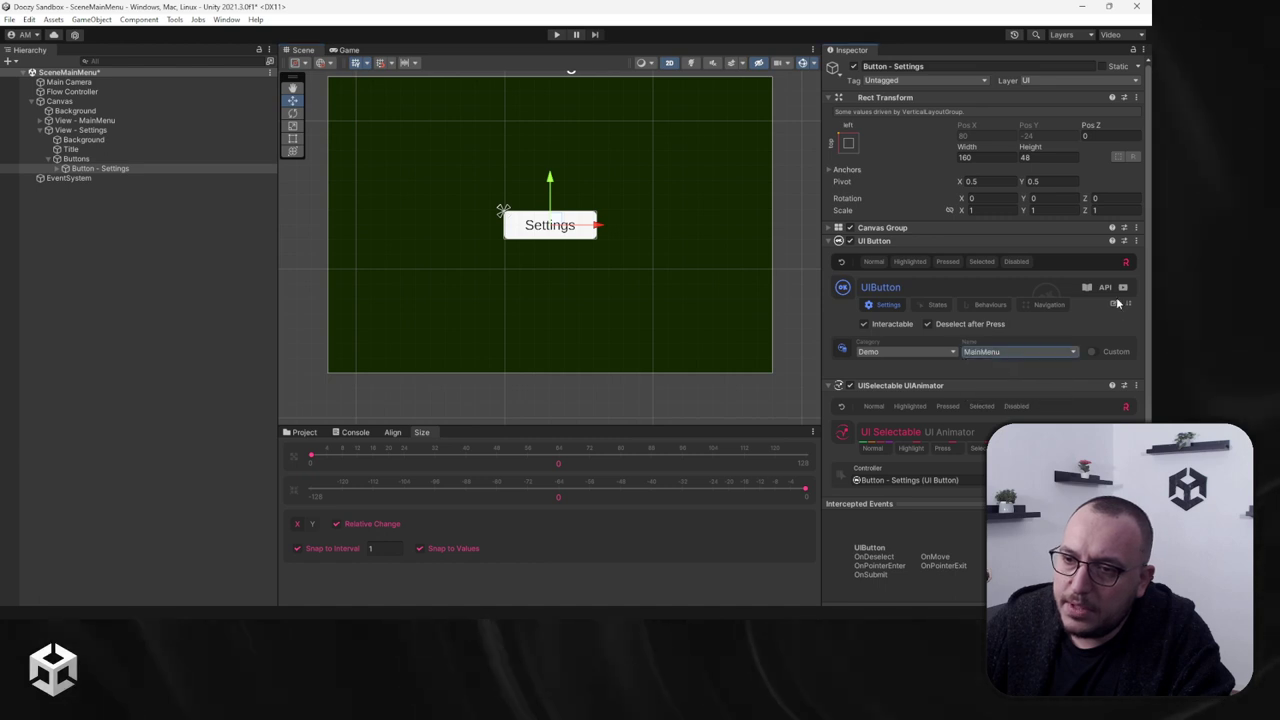
Step: Change the label text of Button - MainMenu in View - Settings to Main Menu
click(58, 168)
click(89, 187)
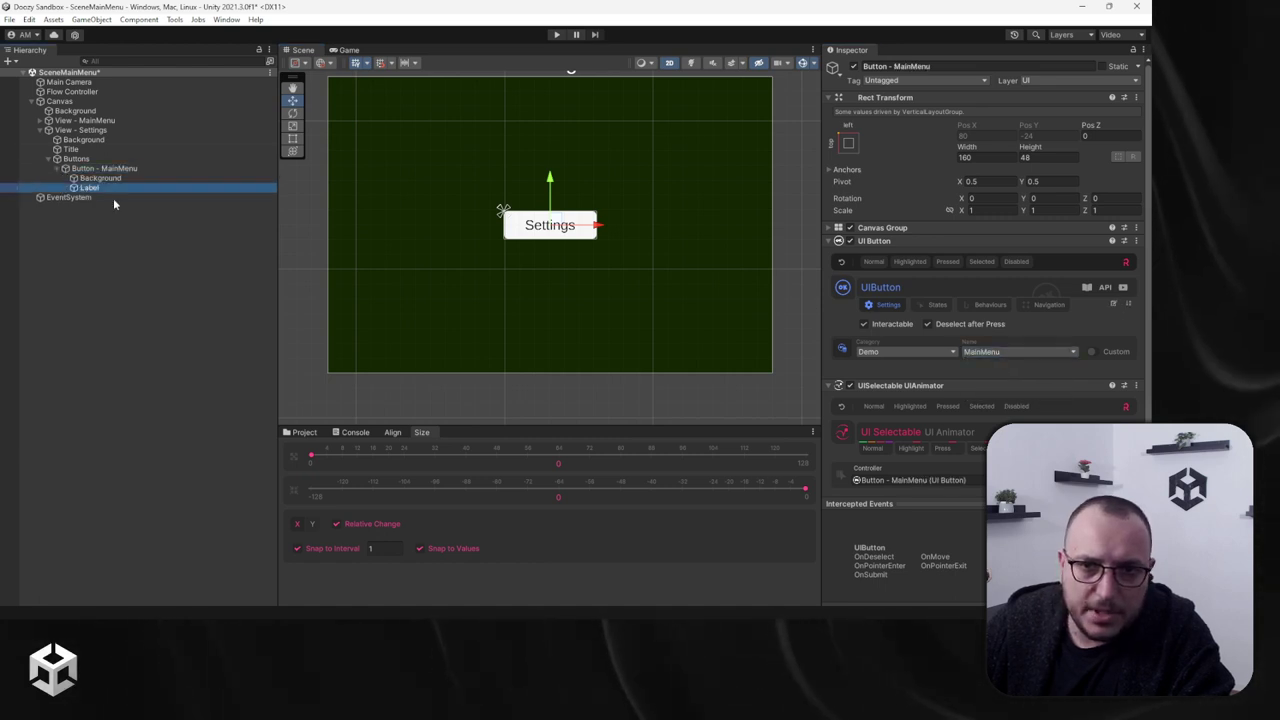
click(872, 312)
text(Main Menu)
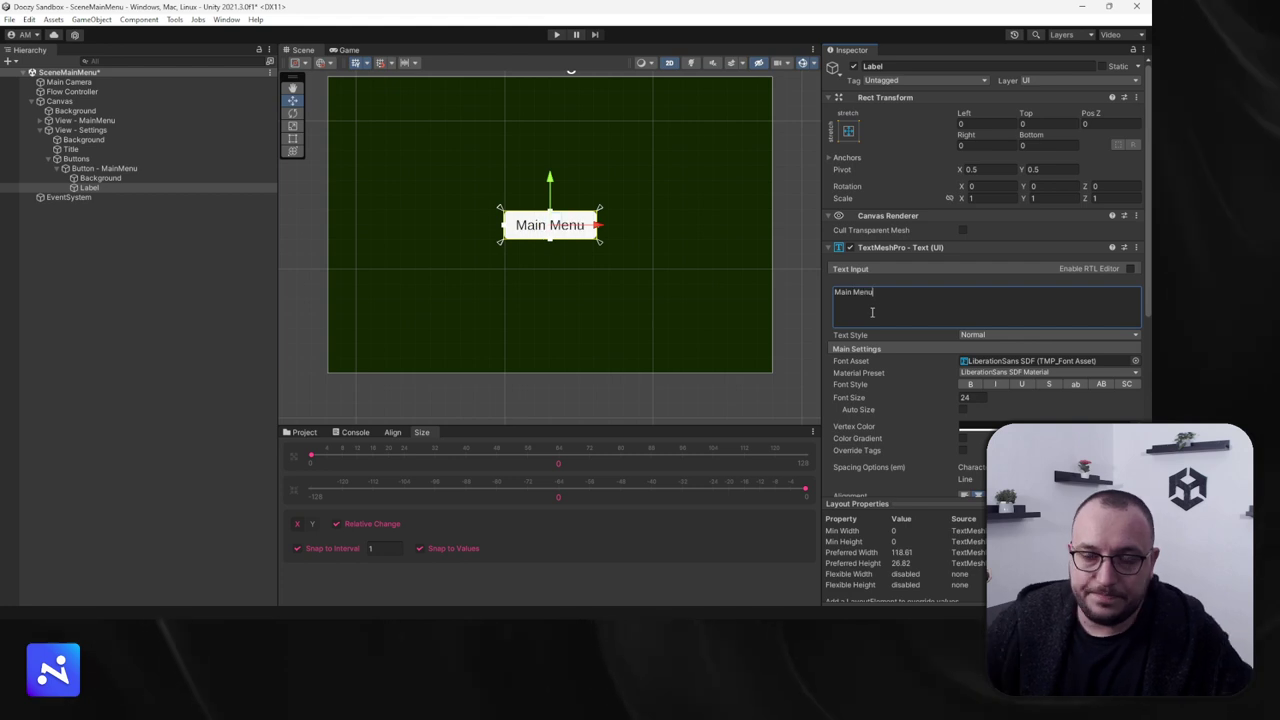
scroll(550, 240, down, 3)
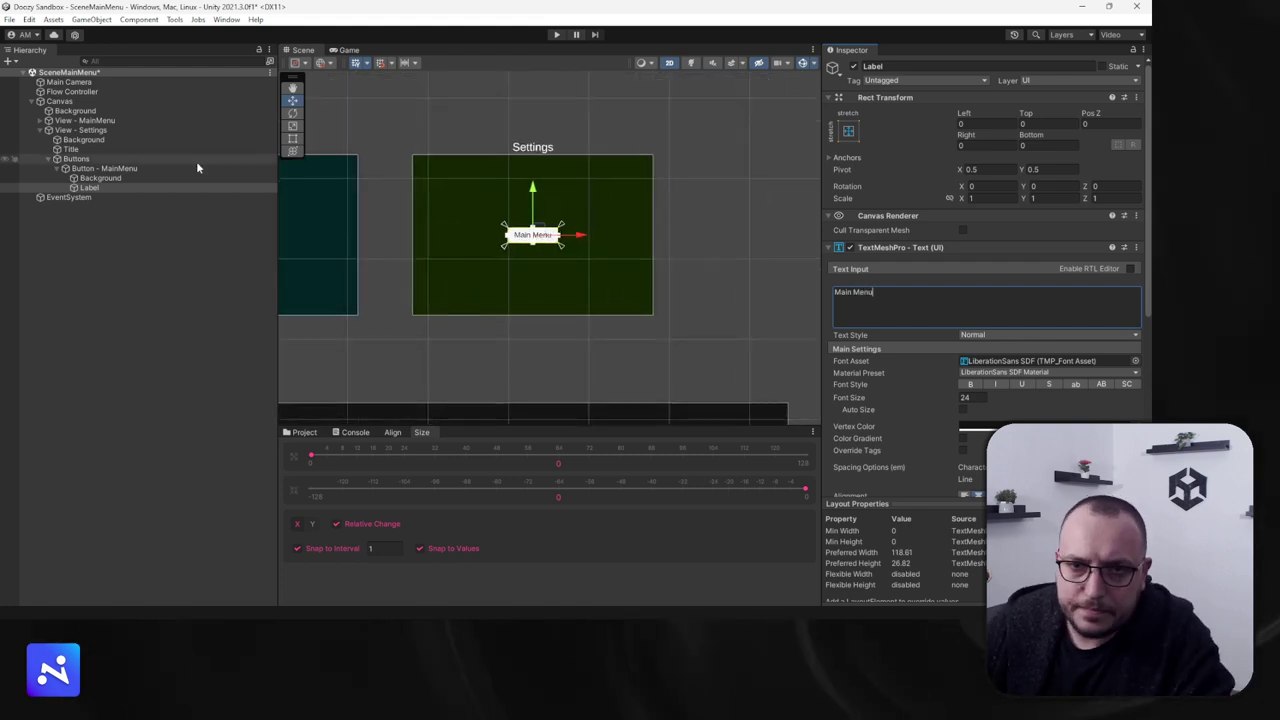
Step: Duplicate View - Settings and move the copy beside it to about X 1024
click(58, 168)
click(51, 158)
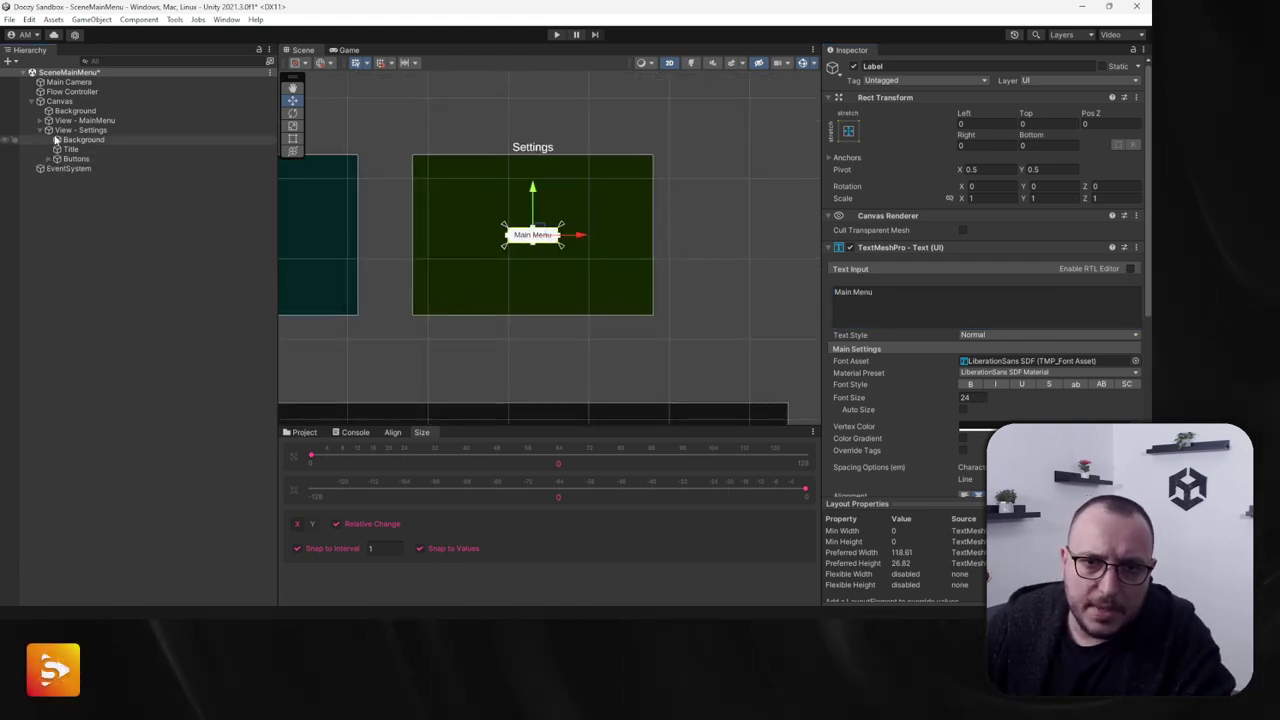
click(42, 130)
click(80, 130)
key(ctrl+d)
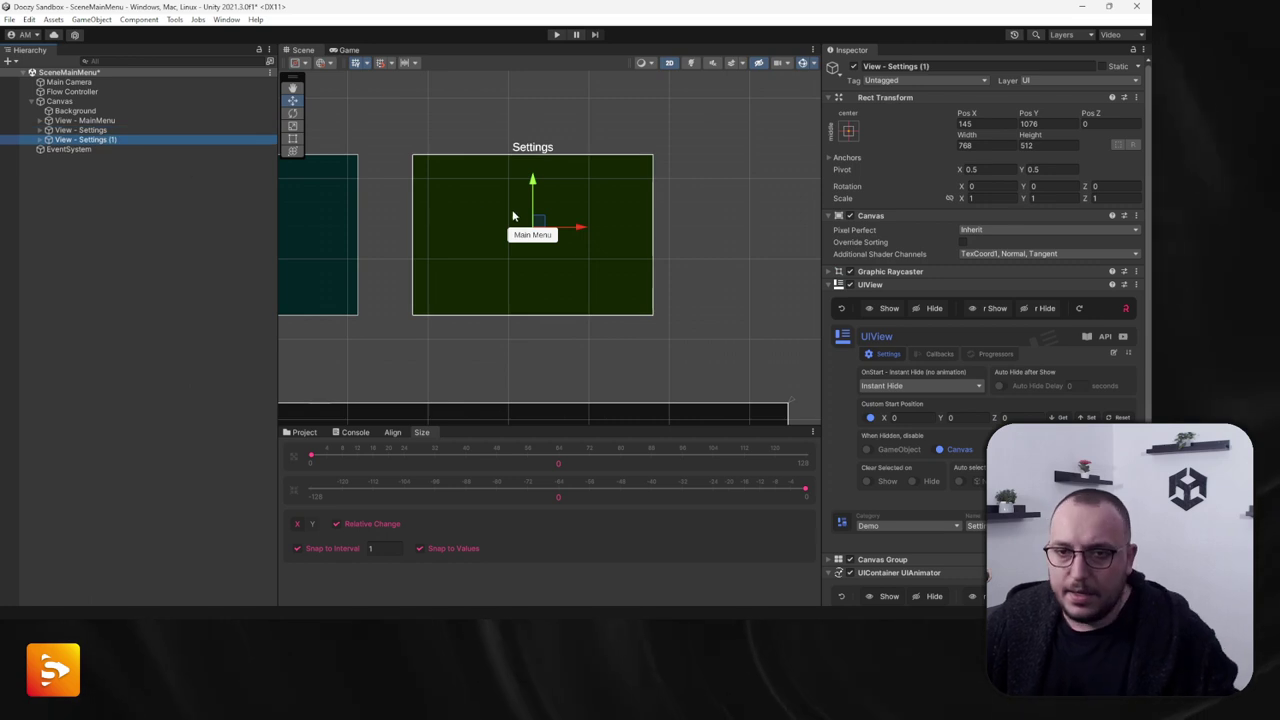
drag(585, 229, 688, 237)
middle_drag(688, 237, 341, 227)
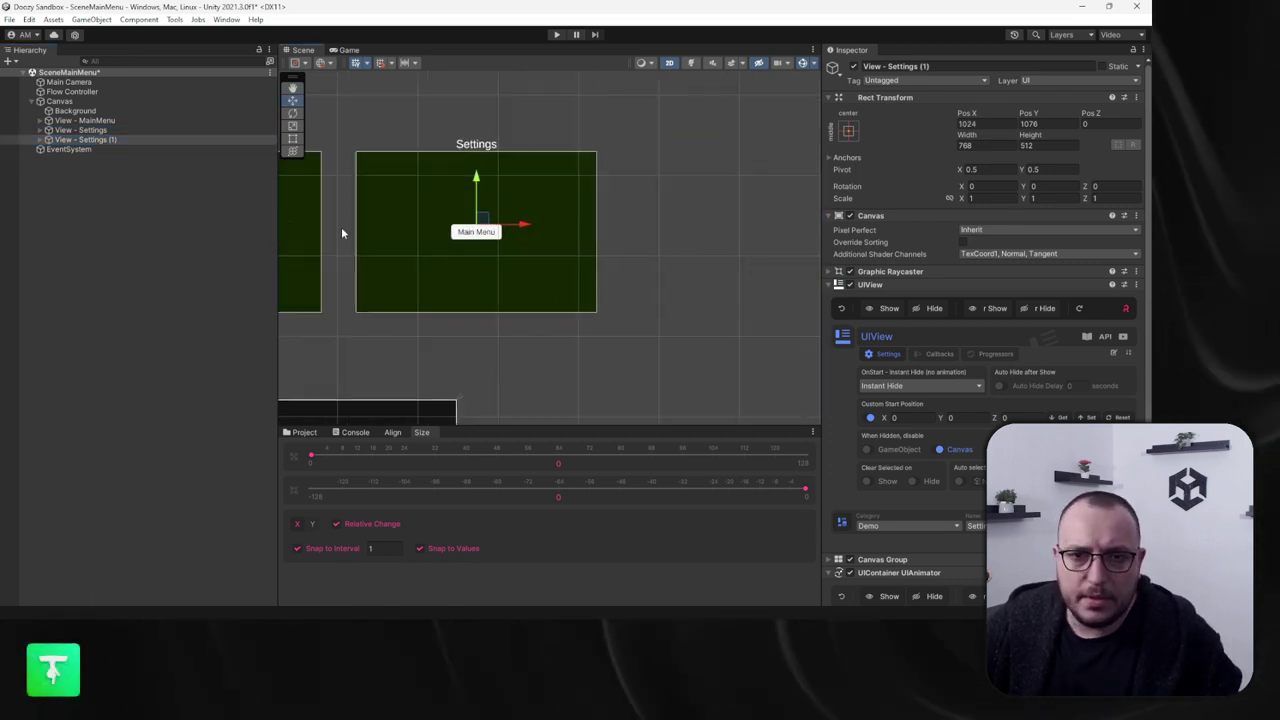
Step: Name the duplicated view UserProfile with the object name View - UserProfile, and change its title text to User Profile
scroll(968, 421, down, 3)
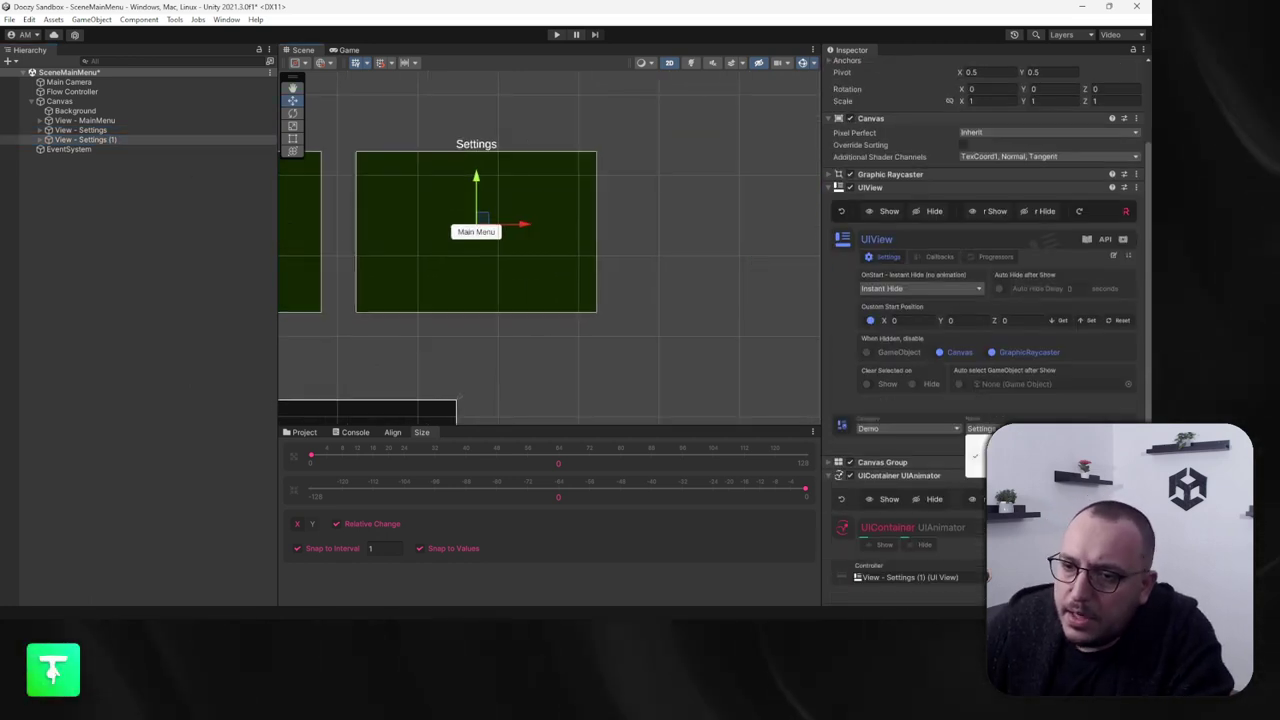
click(1113, 256)
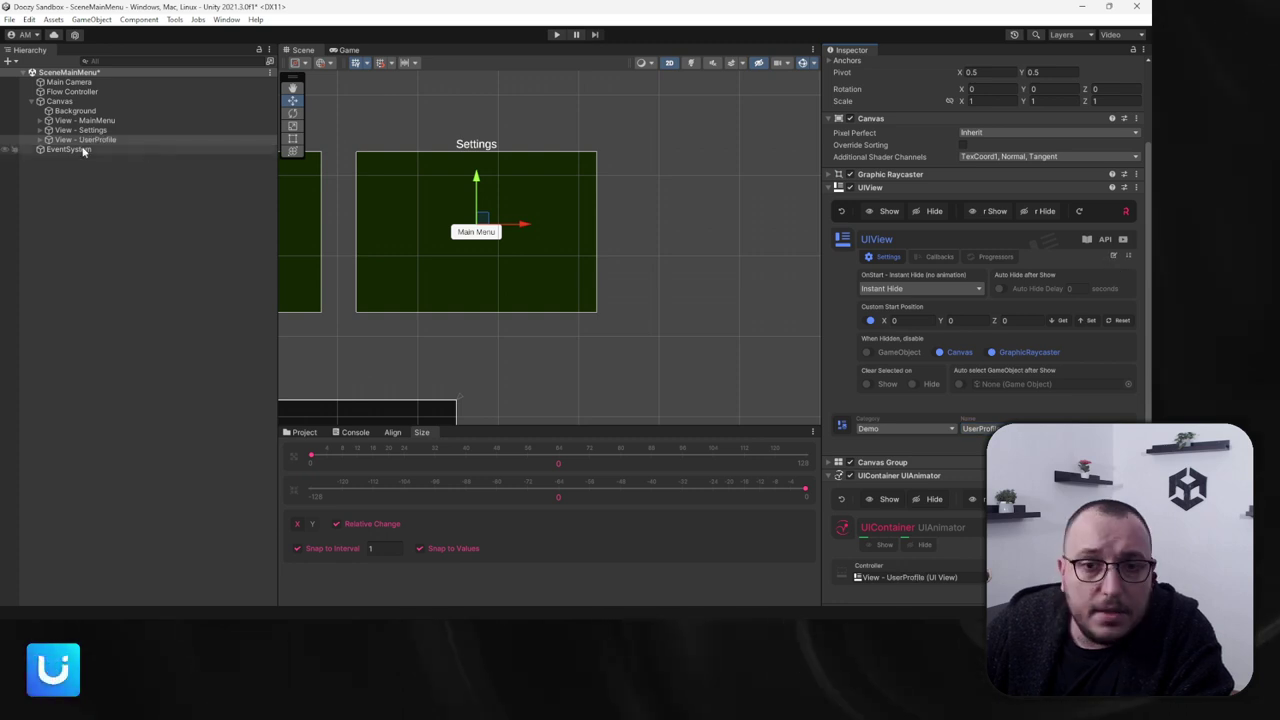
click(42, 140)
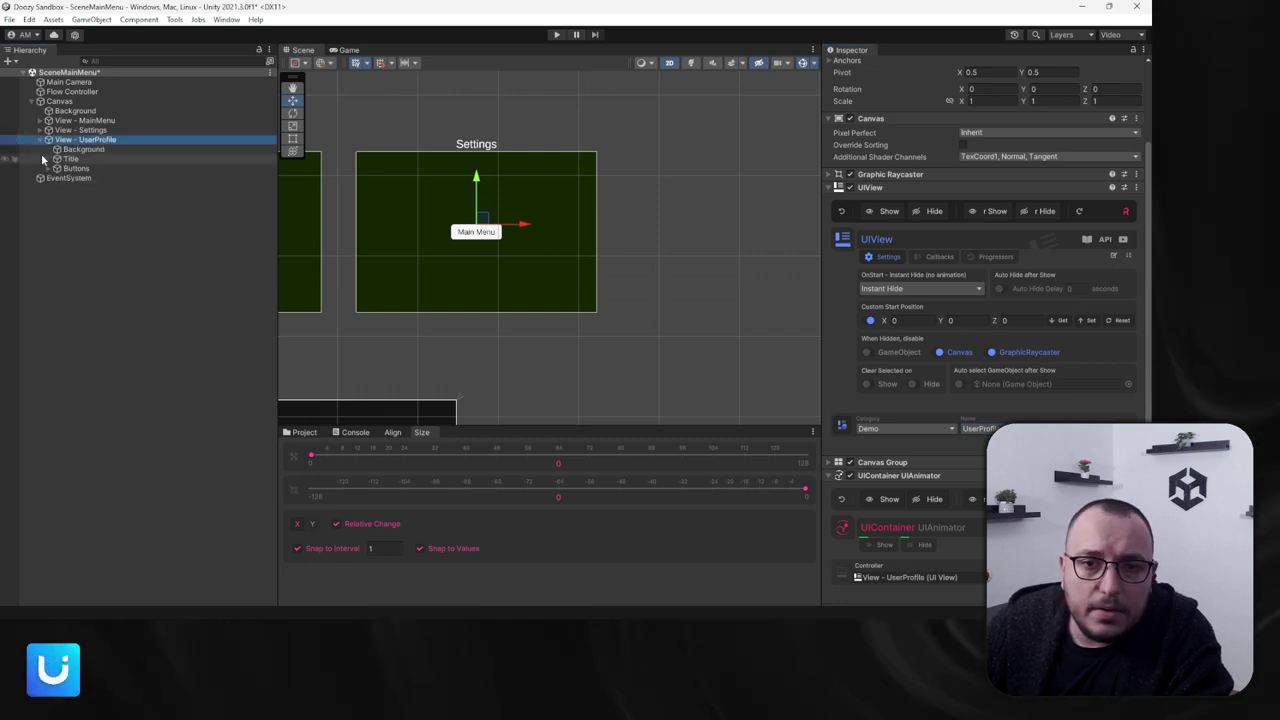
click(103, 150)
click(71, 159)
click(912, 296)
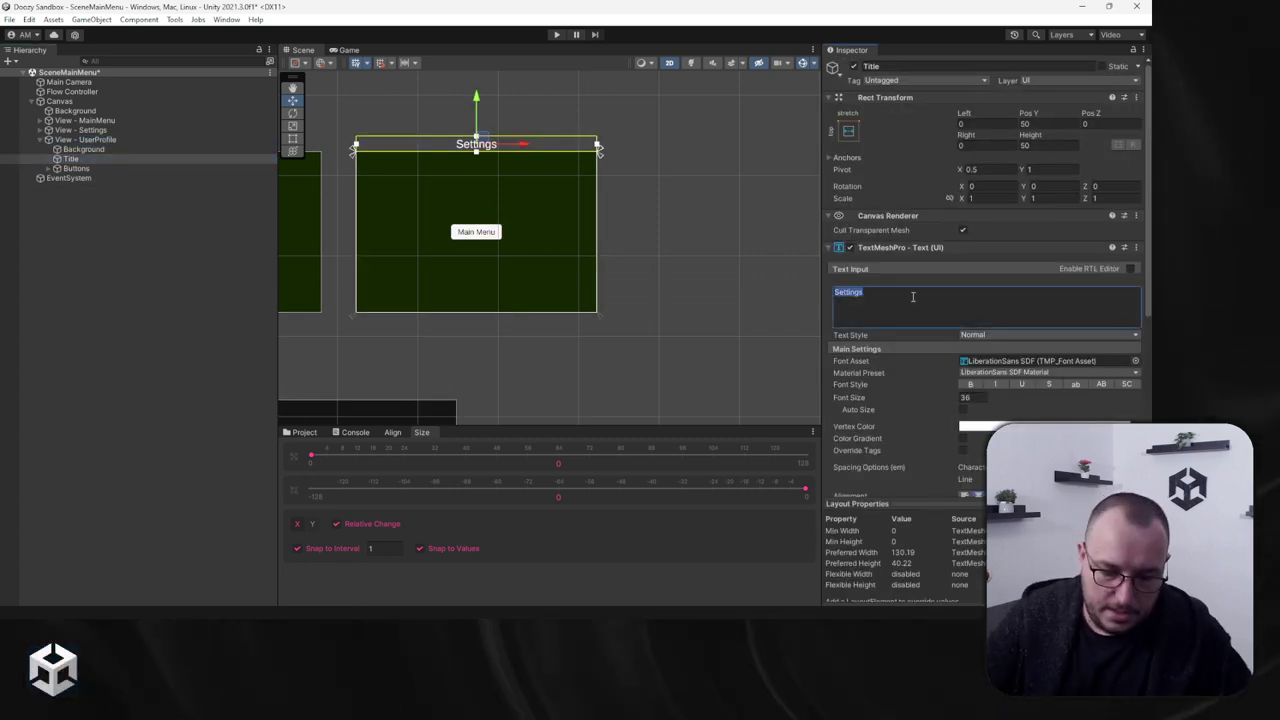
text(User Profile)
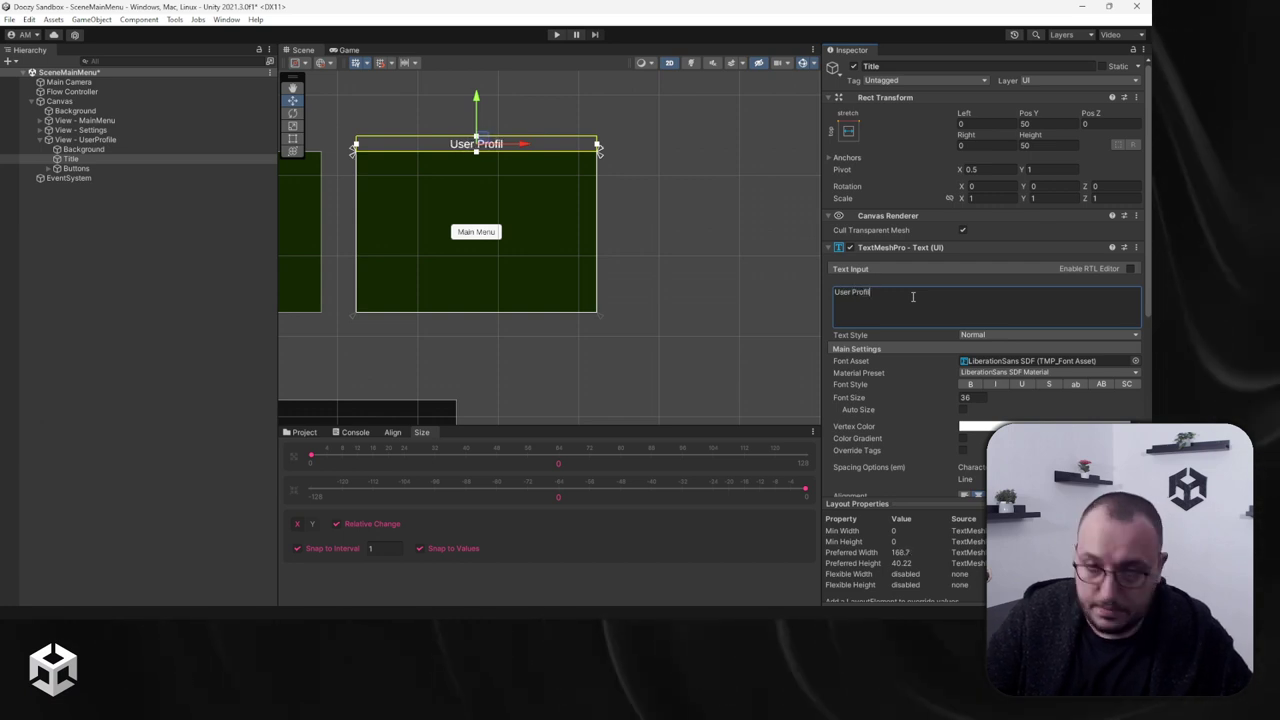
Step: Change the background color of View - UserProfile to a dark red
click(209, 149)
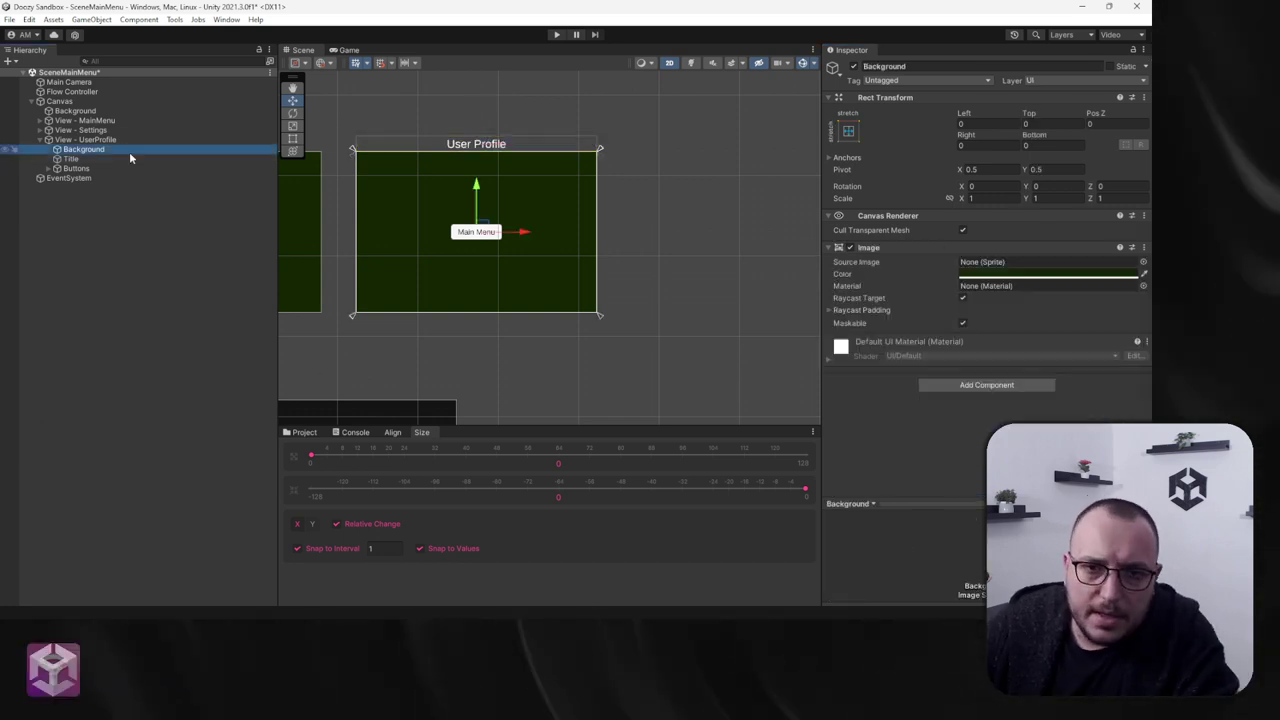
click(972, 274)
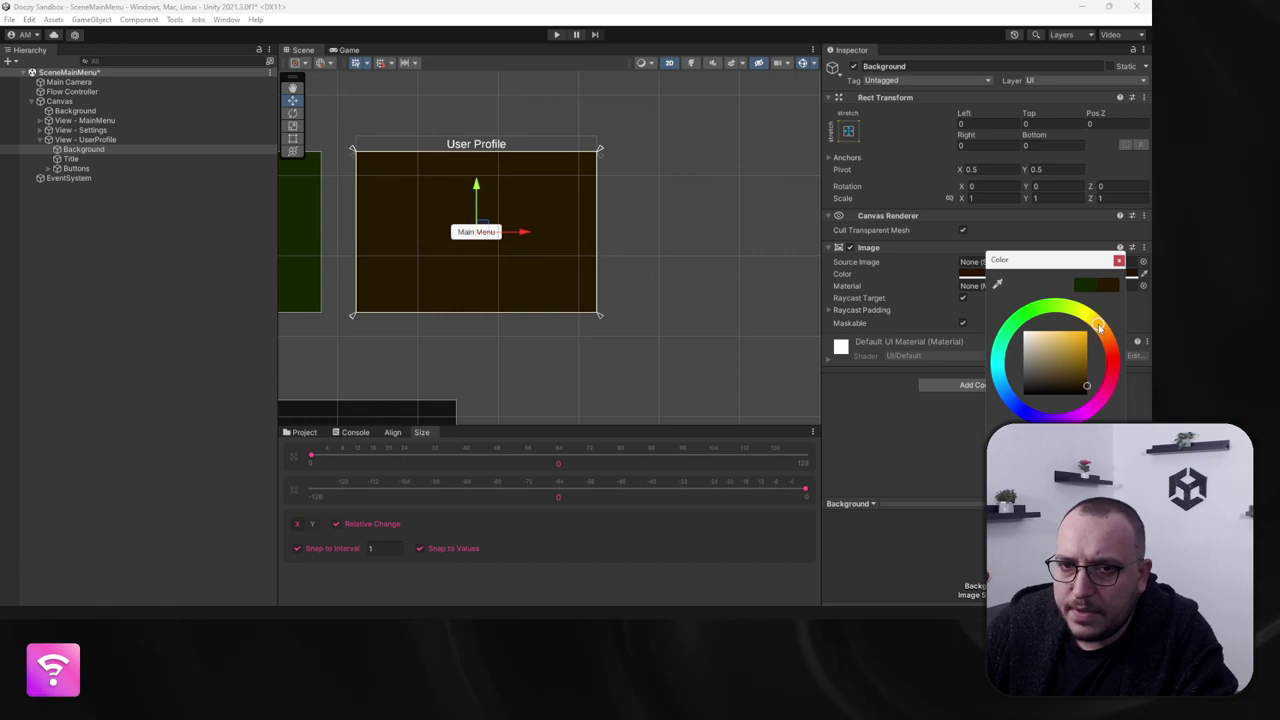
drag(1098, 324, 1111, 351)
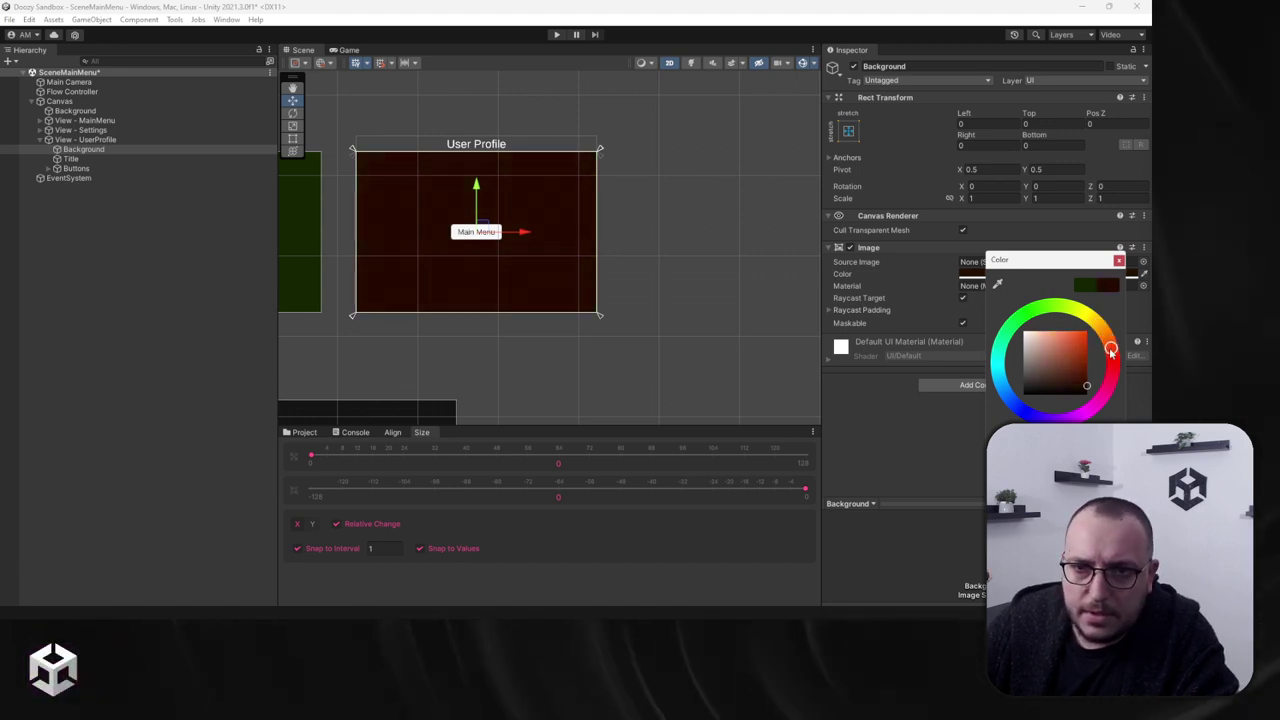
click(70, 169)
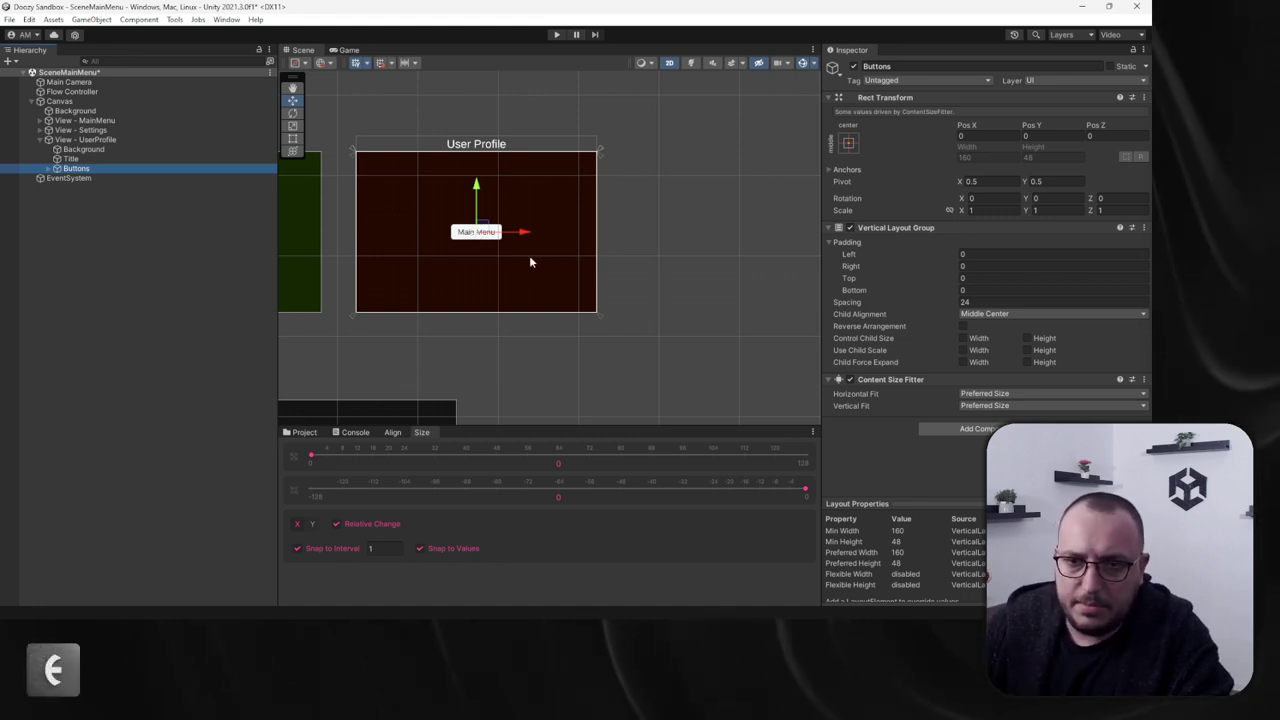
Step: Review the Main Menu, Settings and User Profile views laid out above the Canvas
middle_drag(529, 255, 715, 202)
scroll(610, 276, down, 2)
scroll(501, 352, down, 1)
middle_drag(501, 352, 583, 266)
scroll(583, 266, down, 1)
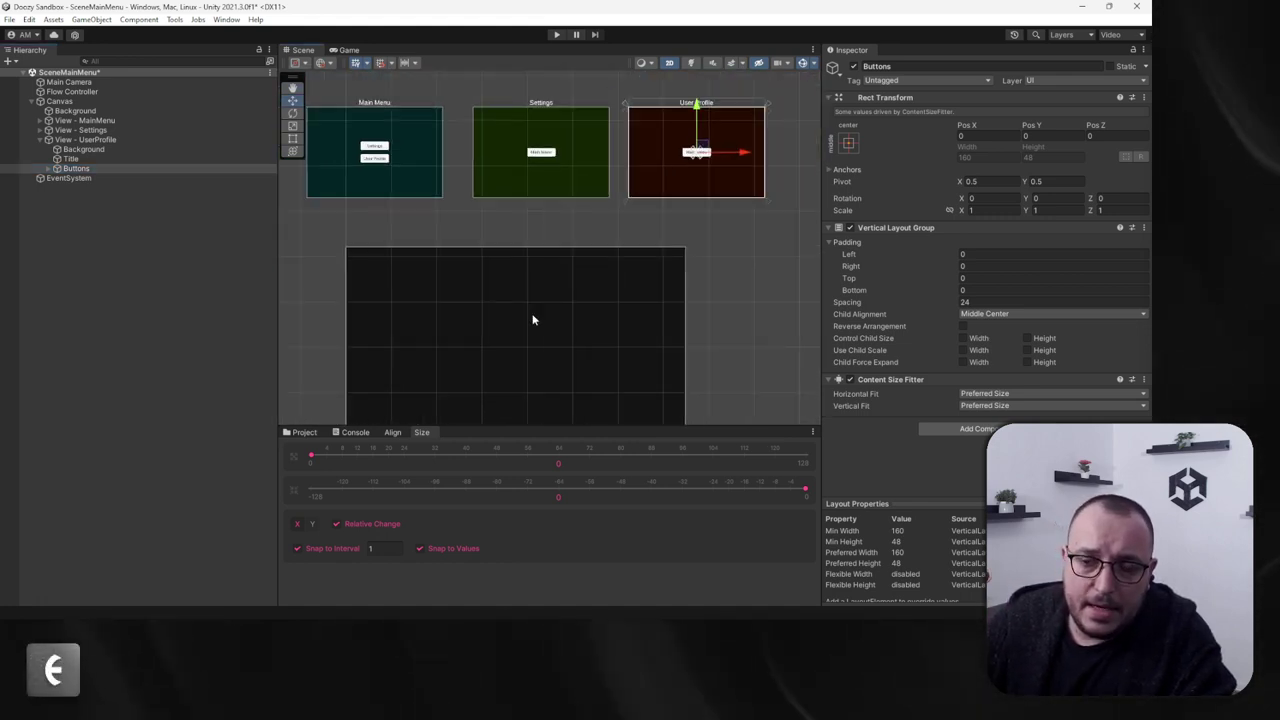
middle_drag(534, 320, 533, 259)
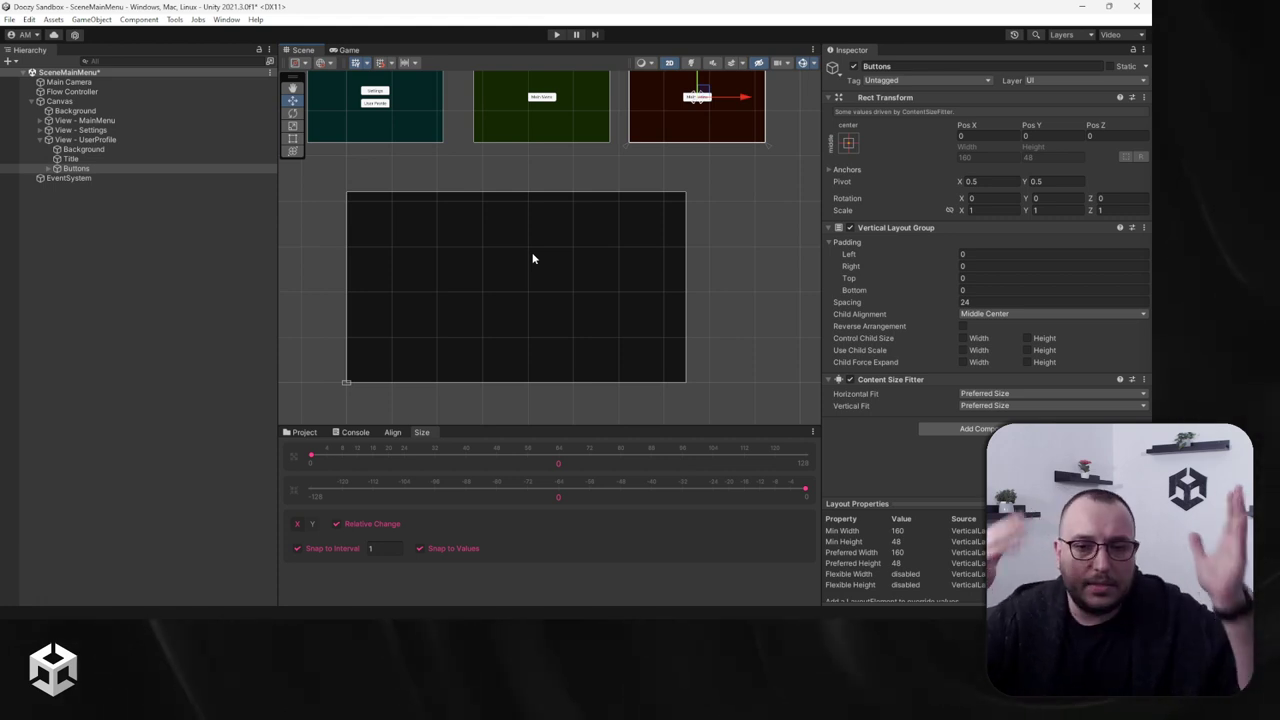
Step: Open the DemoGraph asset from the _Demo folder and dock its Nody window alongside Project and Console
click(304, 432)
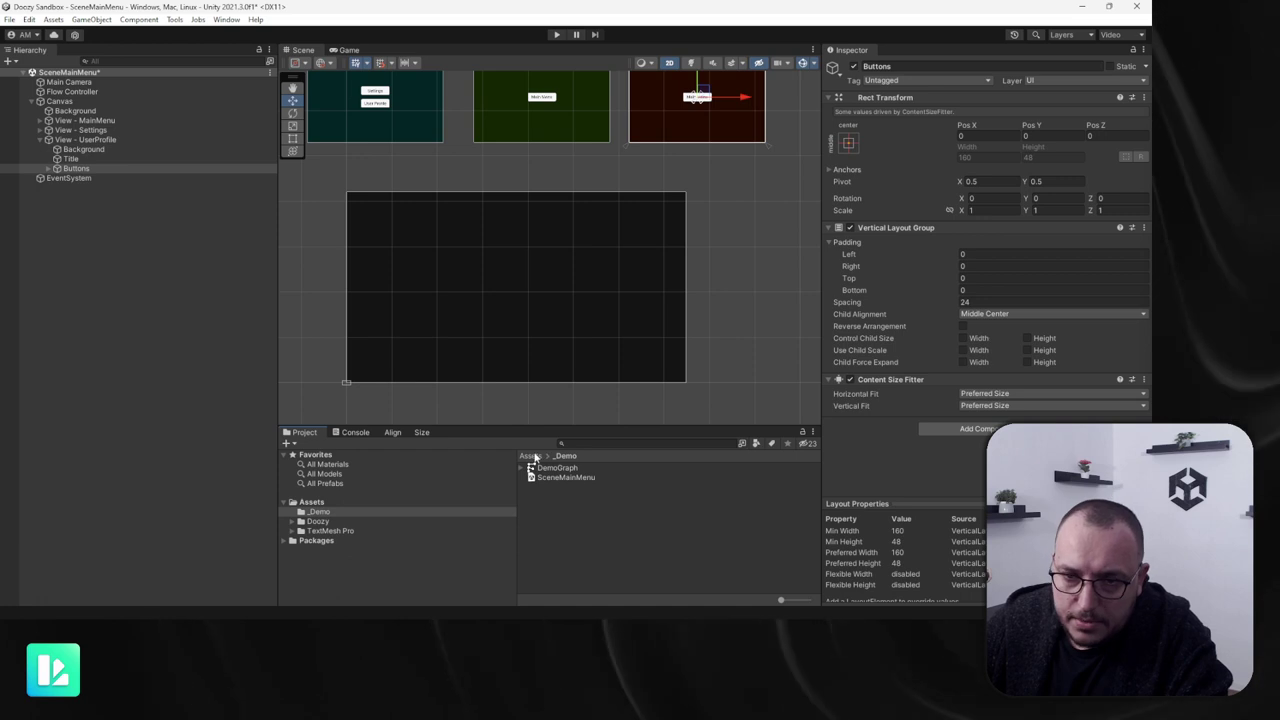
double_click(546, 468)
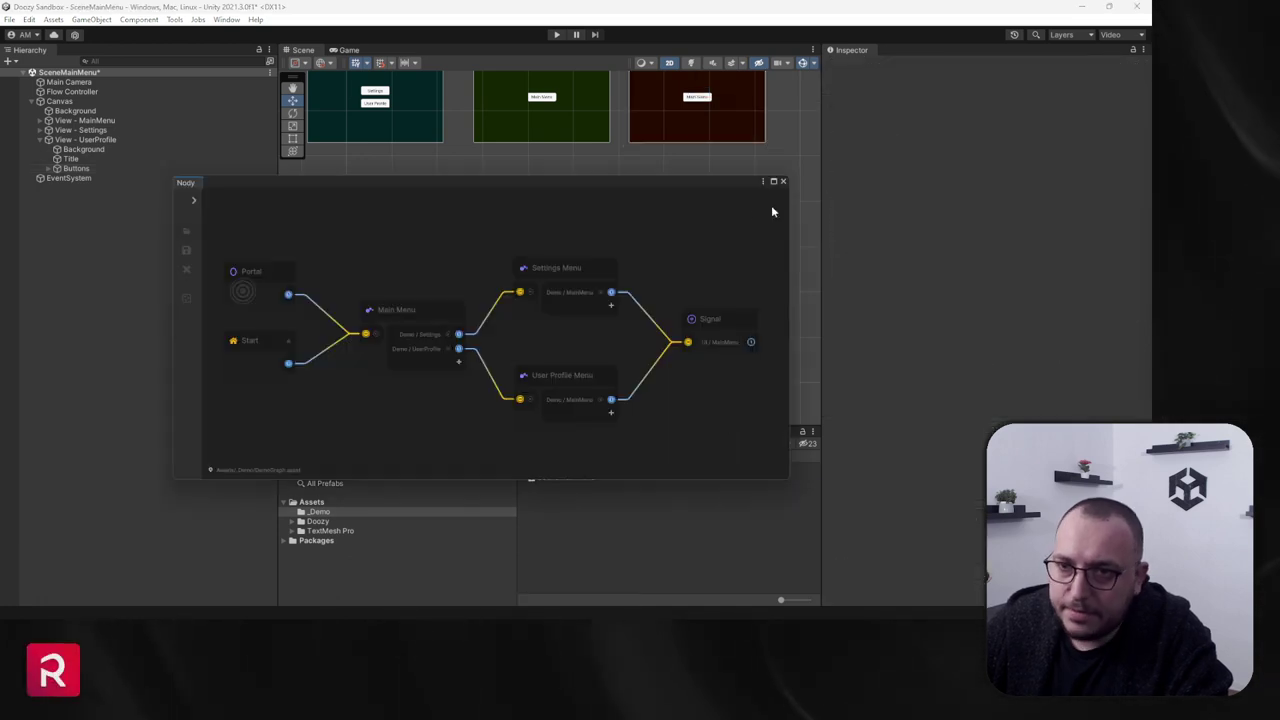
drag(362, 193, 537, 442)
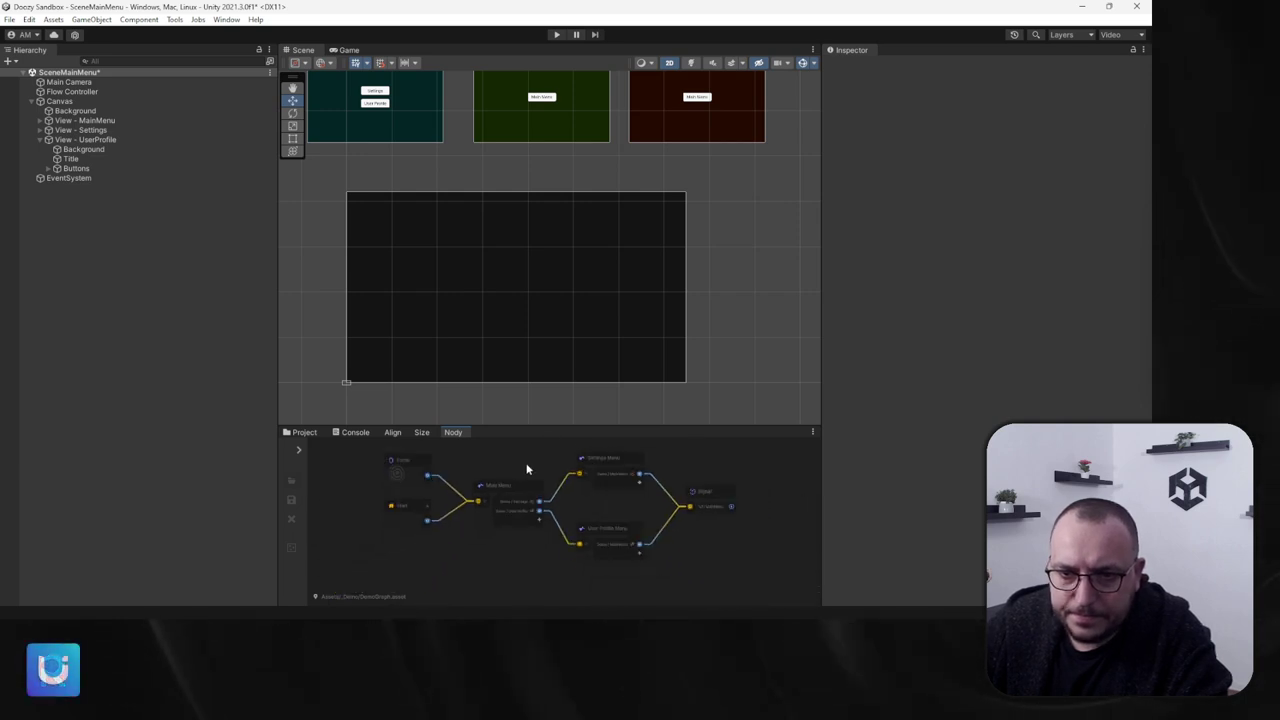
Step: Enlarge the docked Nody area until the whole flow graph fits below the Scene view
scroll(543, 517, up, 3)
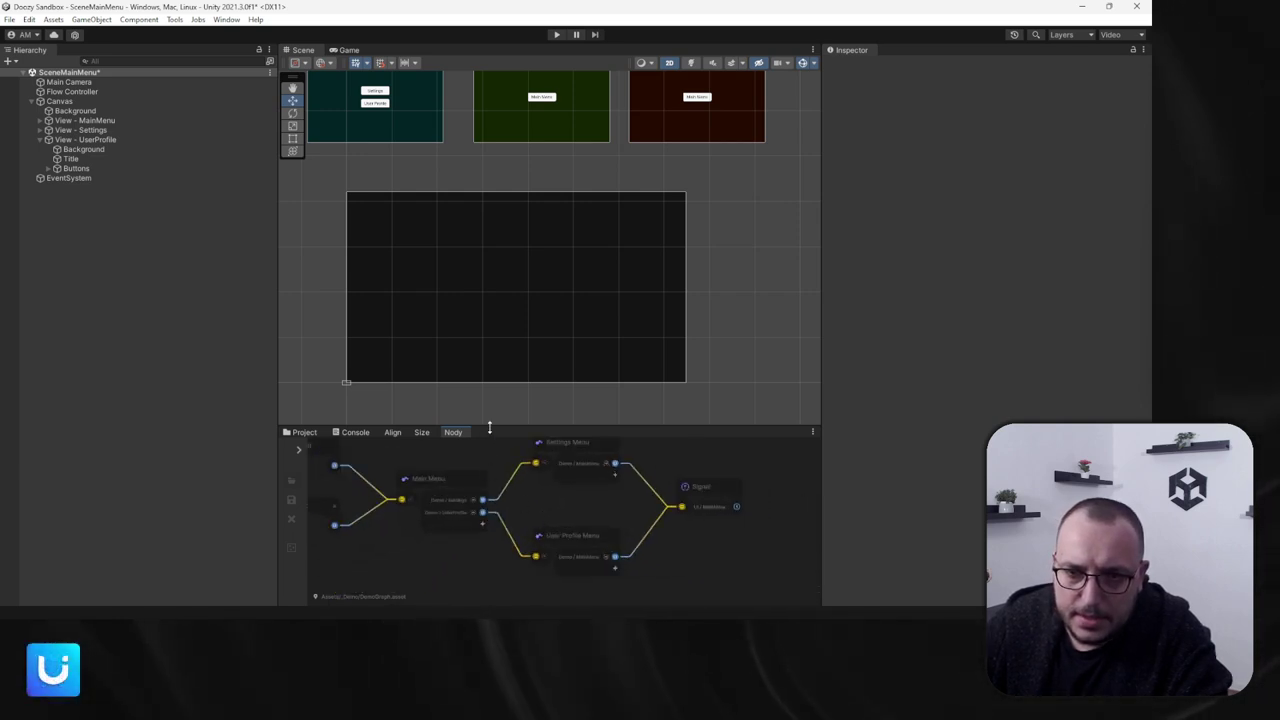
drag(489, 427, 492, 311)
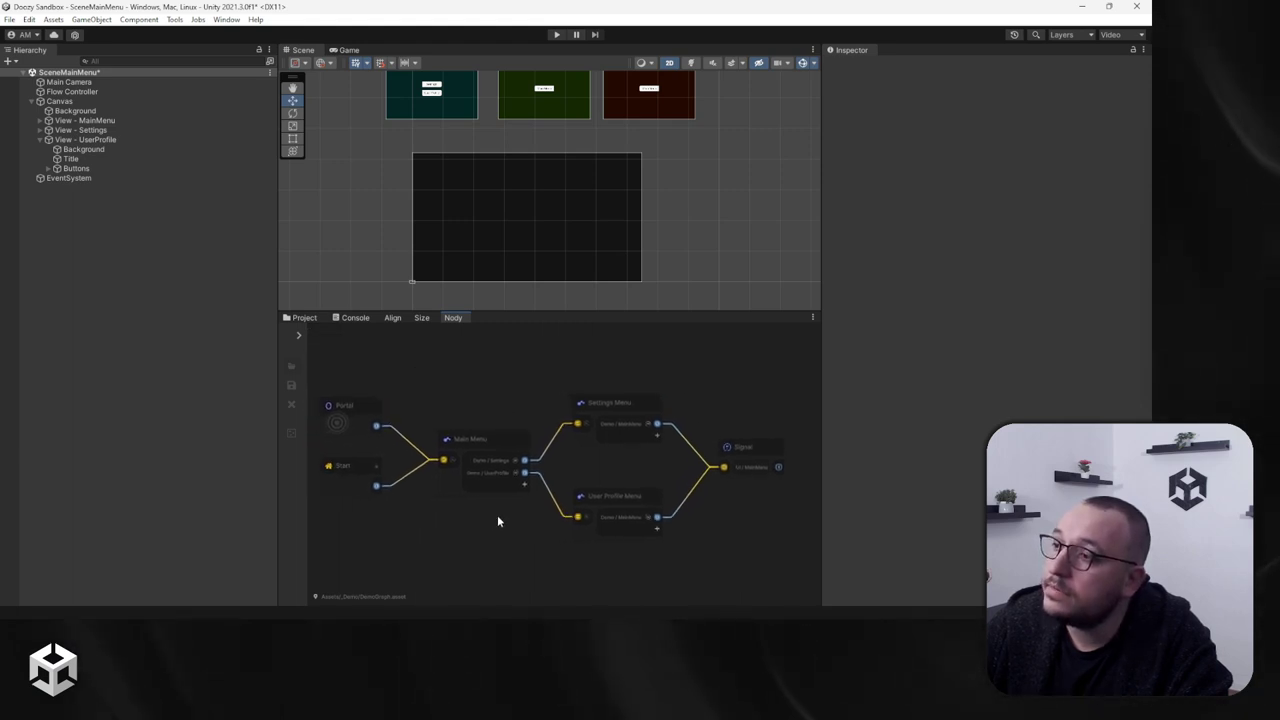
middle_drag(497, 517, 506, 520)
click(496, 448)
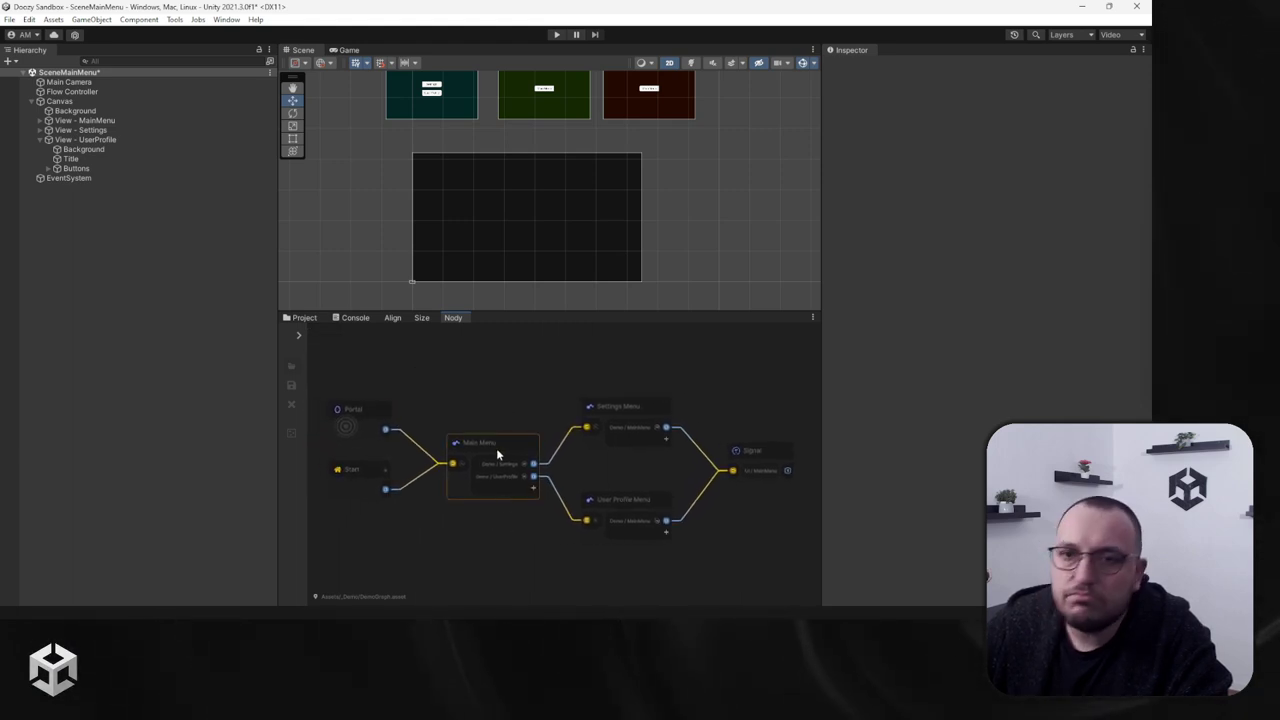
scroll(480, 160, up, 1)
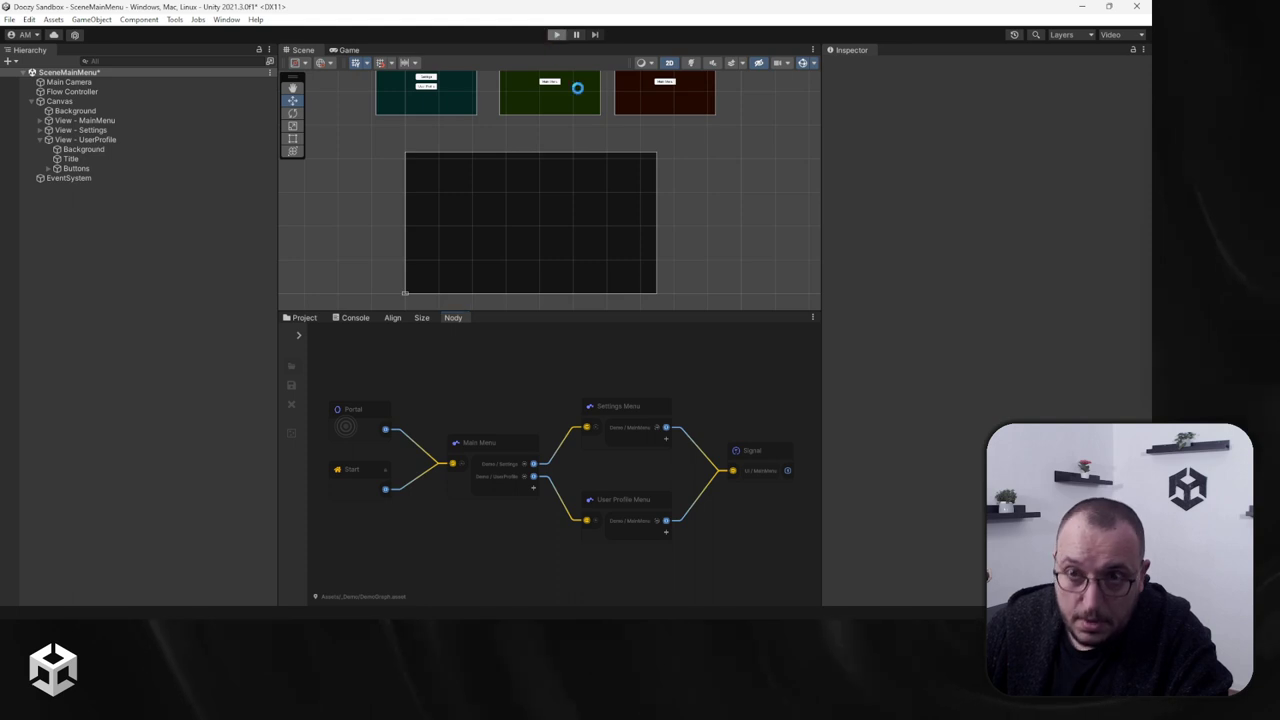
Step: Run the scene with an enlarged Game view and test navigating from Main Menu to Settings and User Profile and back
key(ctrl+p)
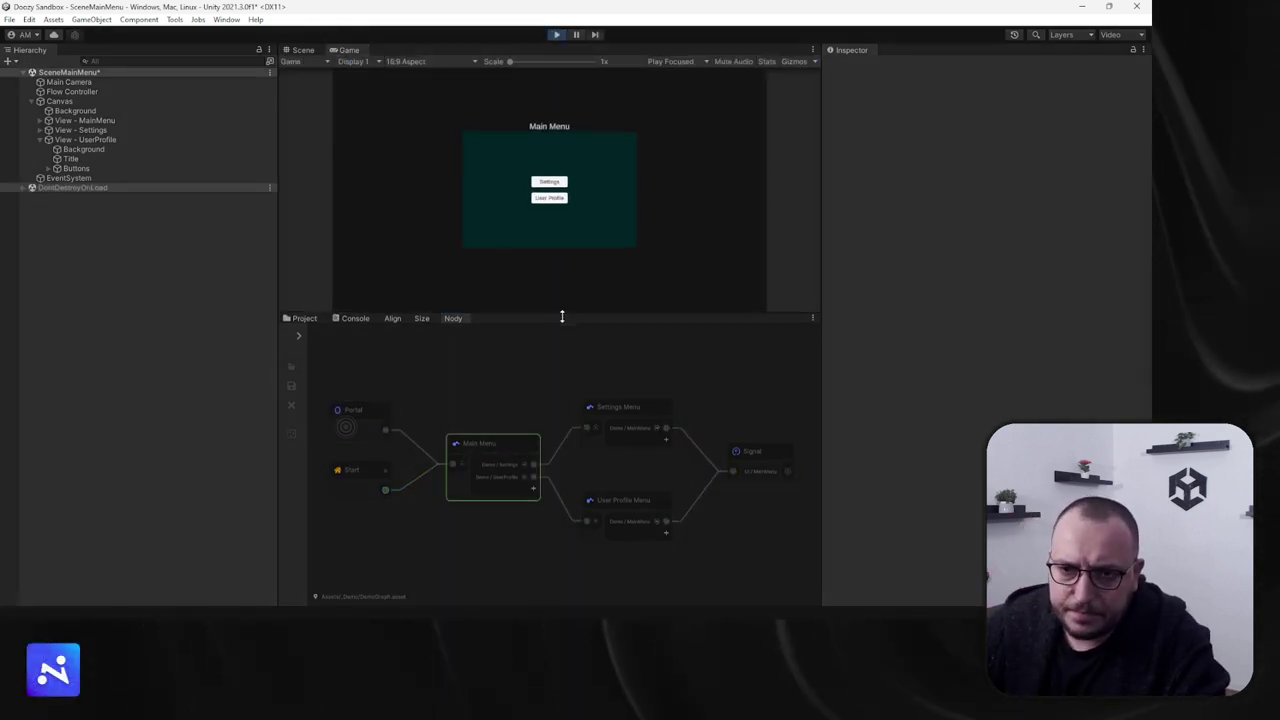
drag(560, 313, 562, 371)
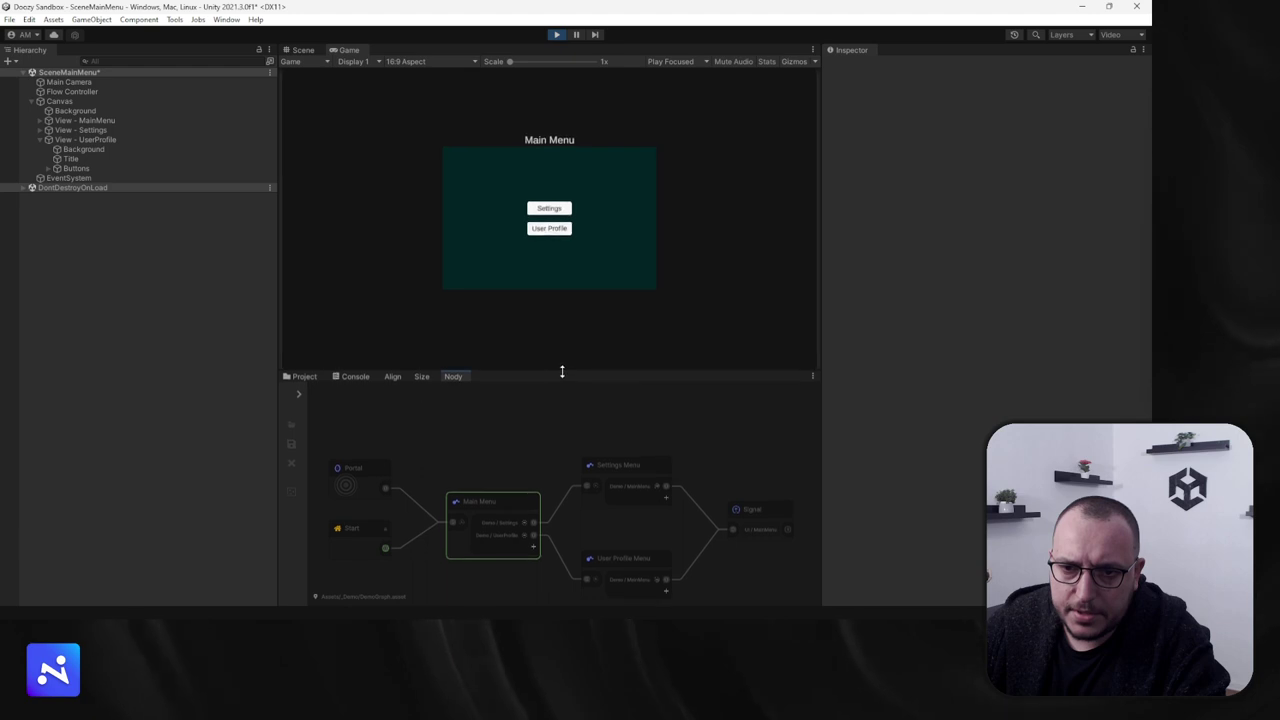
click(549, 208)
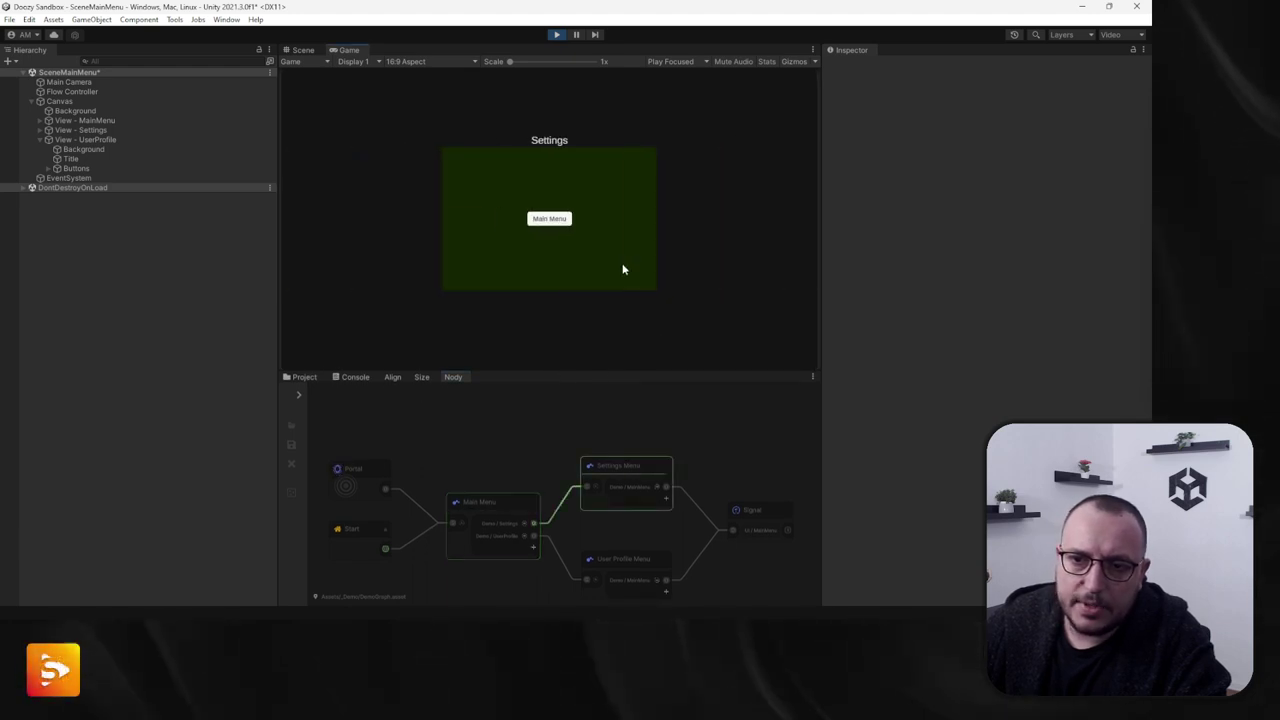
click(563, 221)
click(555, 229)
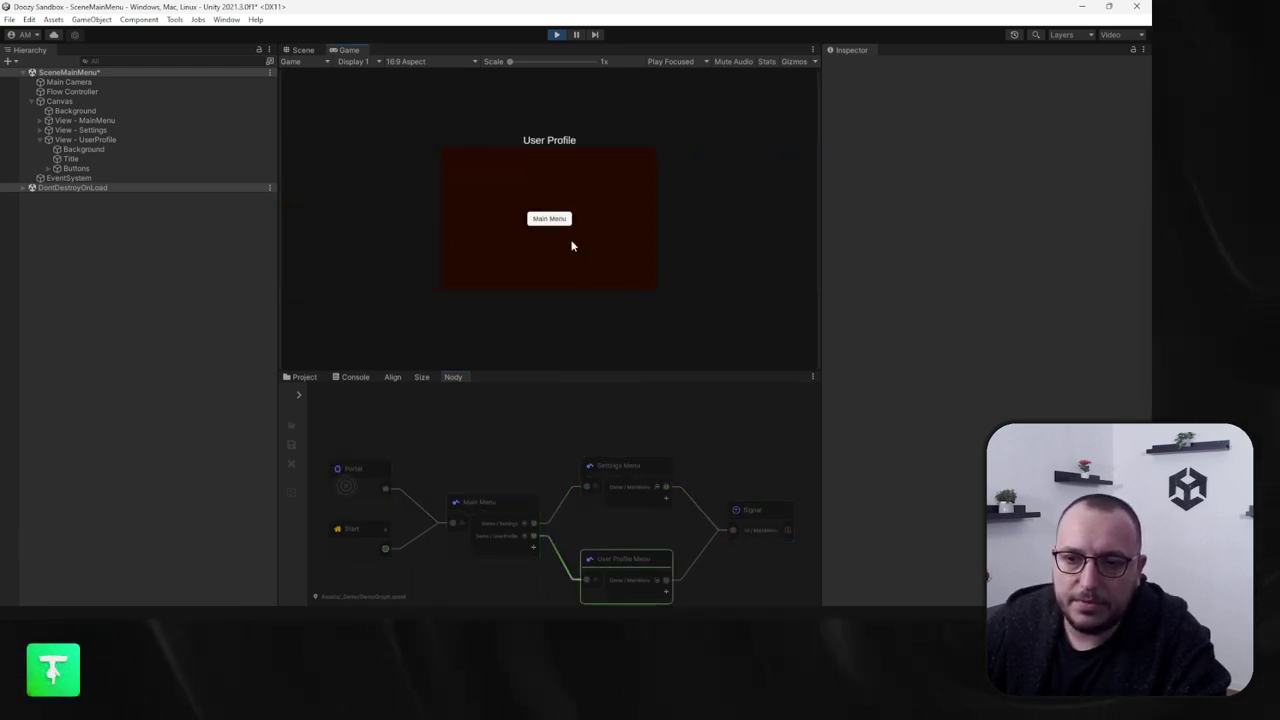
click(553, 219)
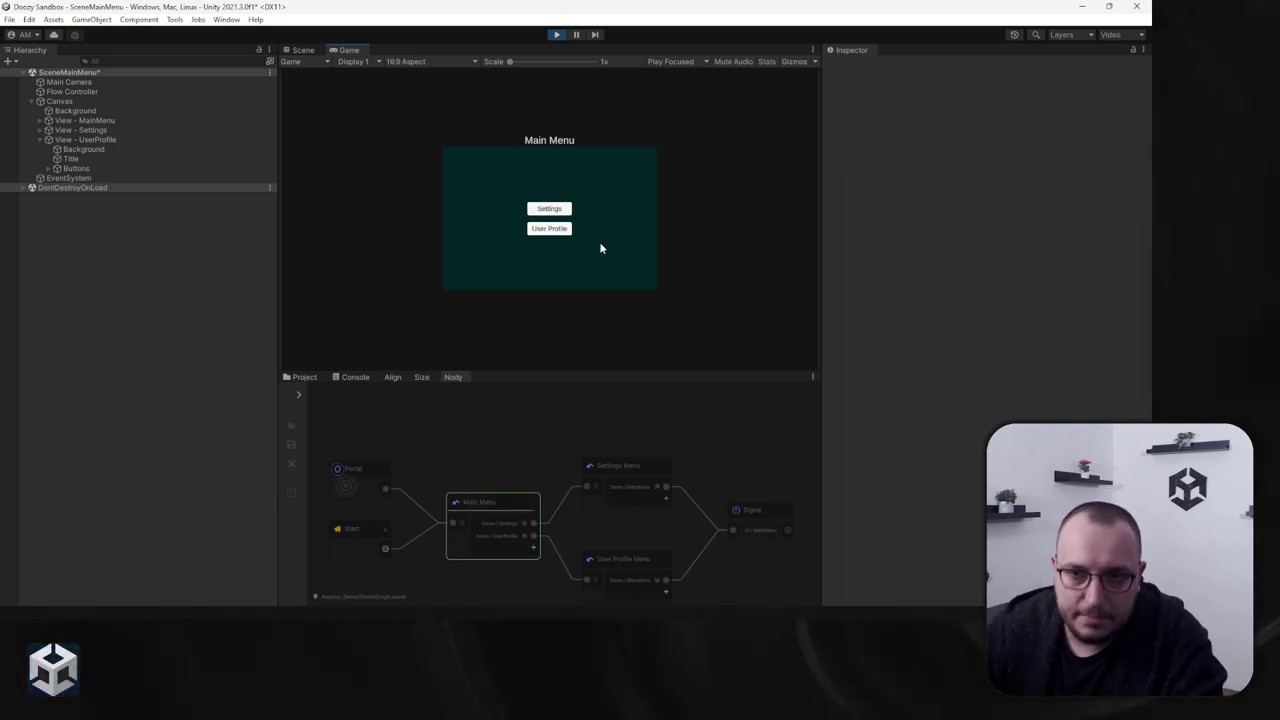
Step: Examine the Main Menu node's outputs in the running graph and inspect the Settings Menu node's settings
scroll(517, 558, up, 8)
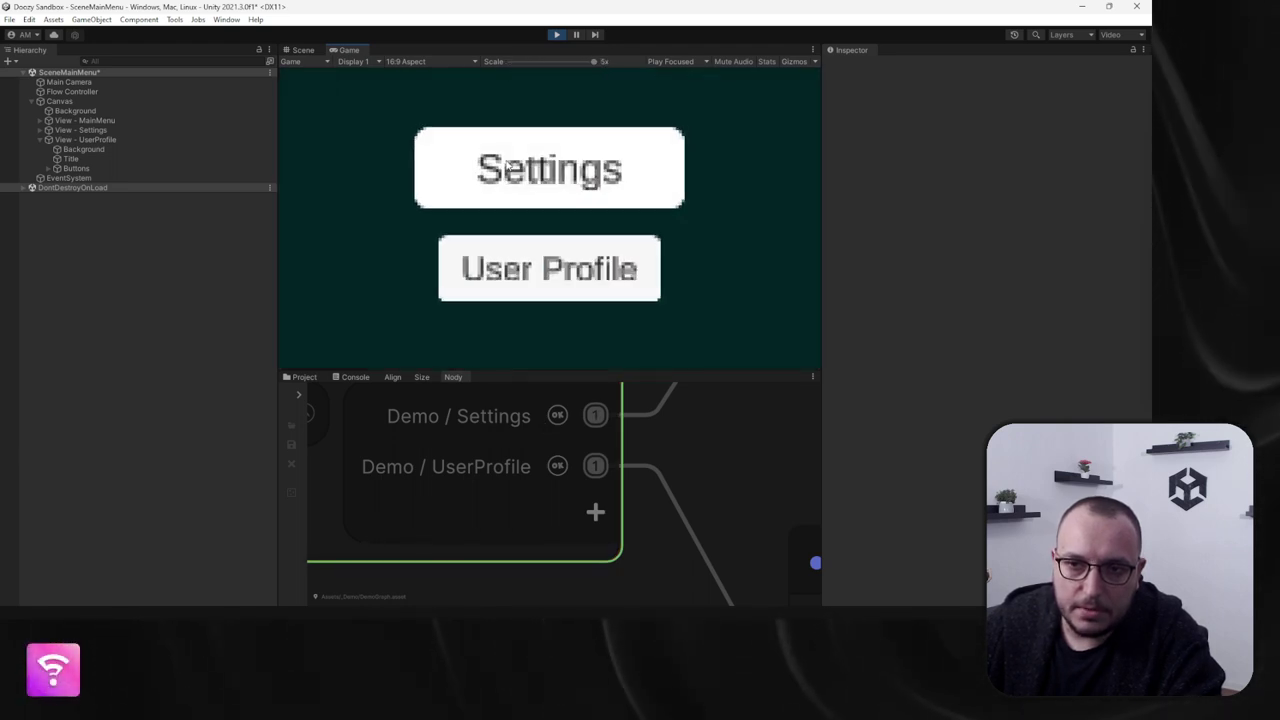
scroll(563, 472, down, 4)
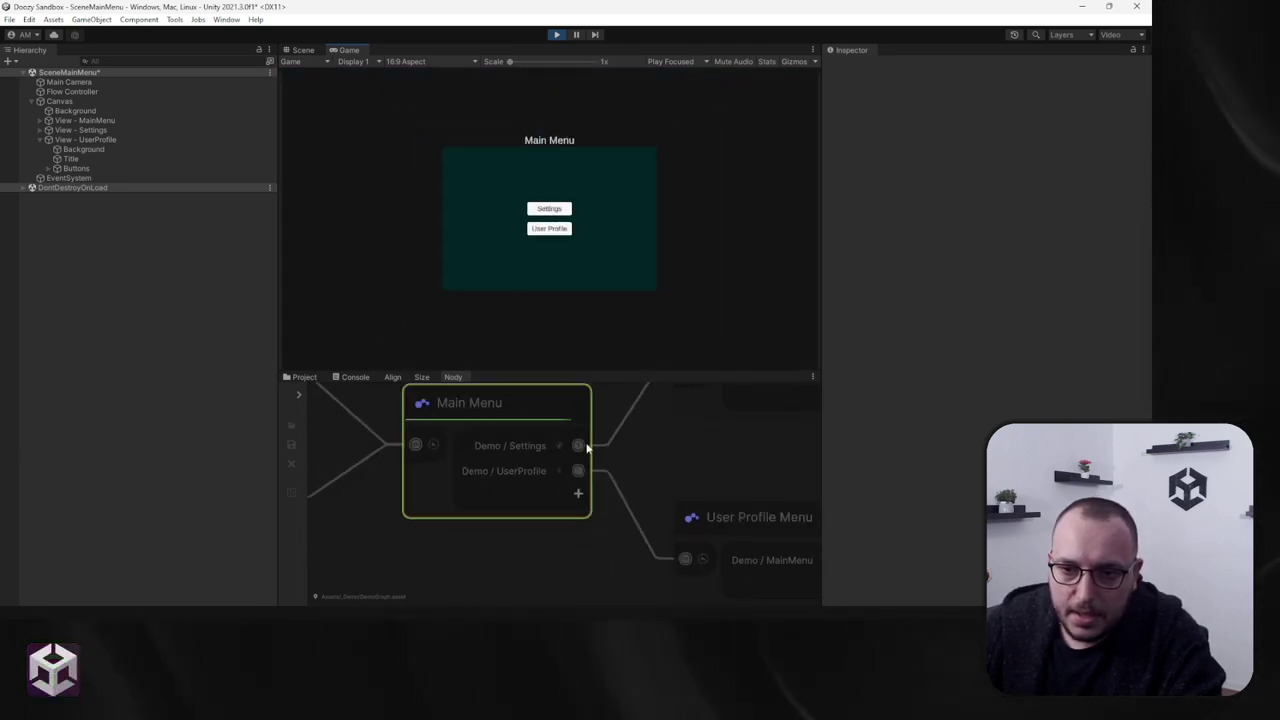
middle_drag(718, 384, 520, 451)
click(559, 427)
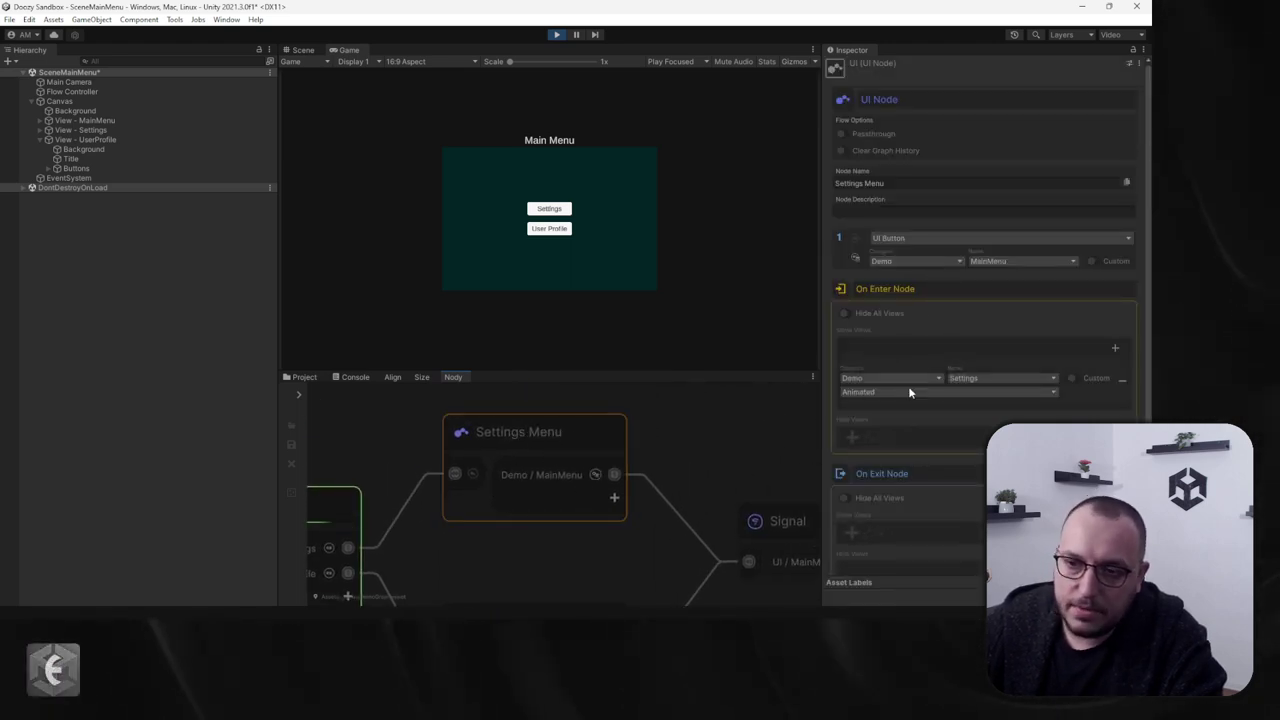
Step: Navigate to Settings in the running game and inspect the Signal node's settings in the graph
click(556, 214)
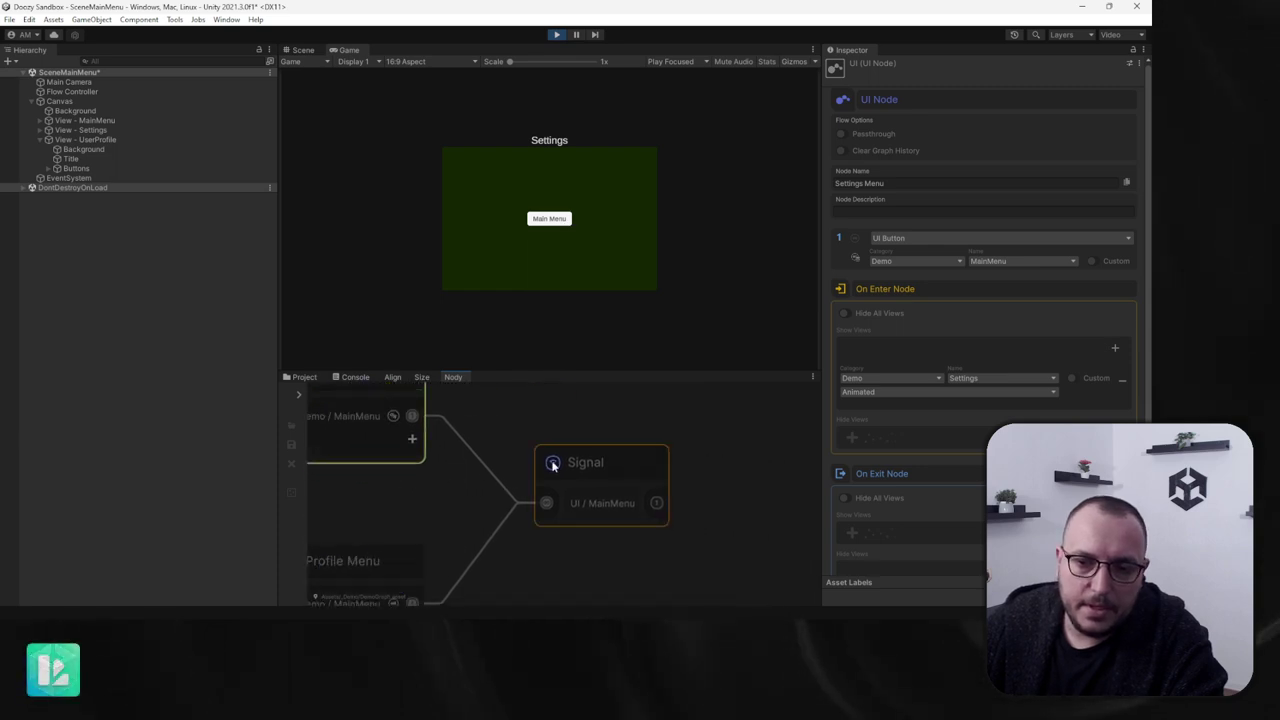
click(606, 460)
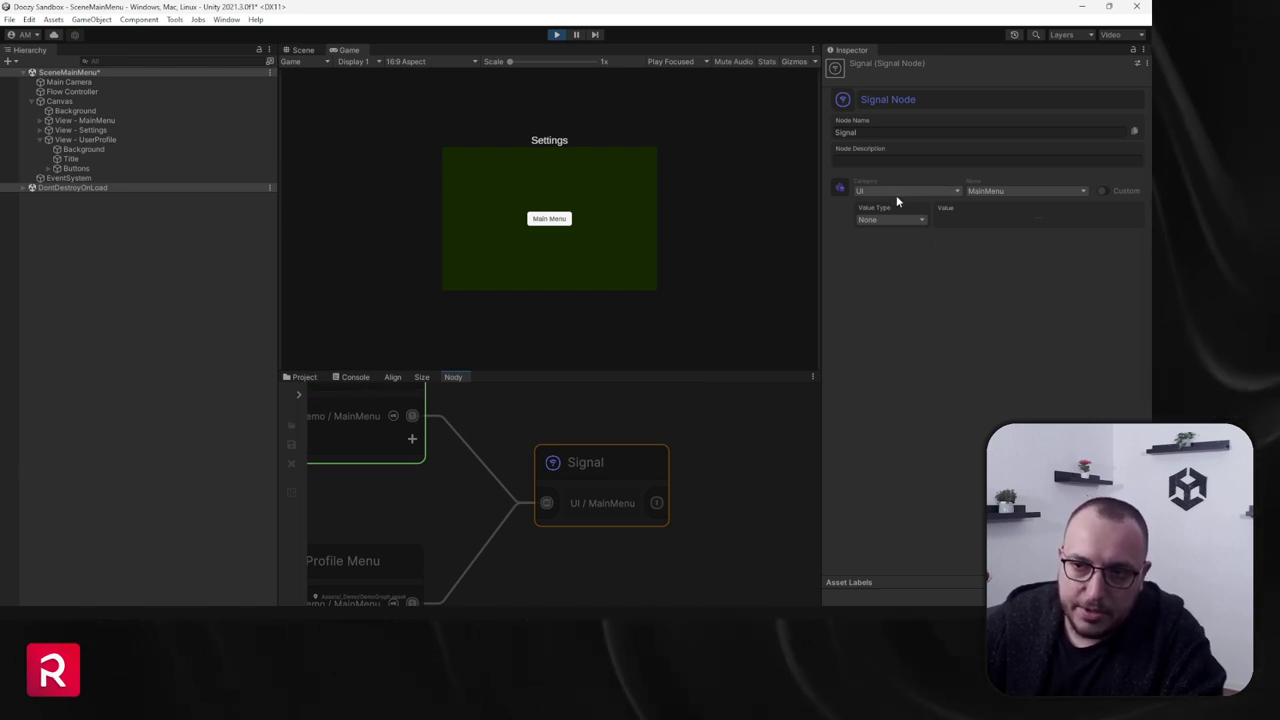
middle_drag(642, 437, 749, 503)
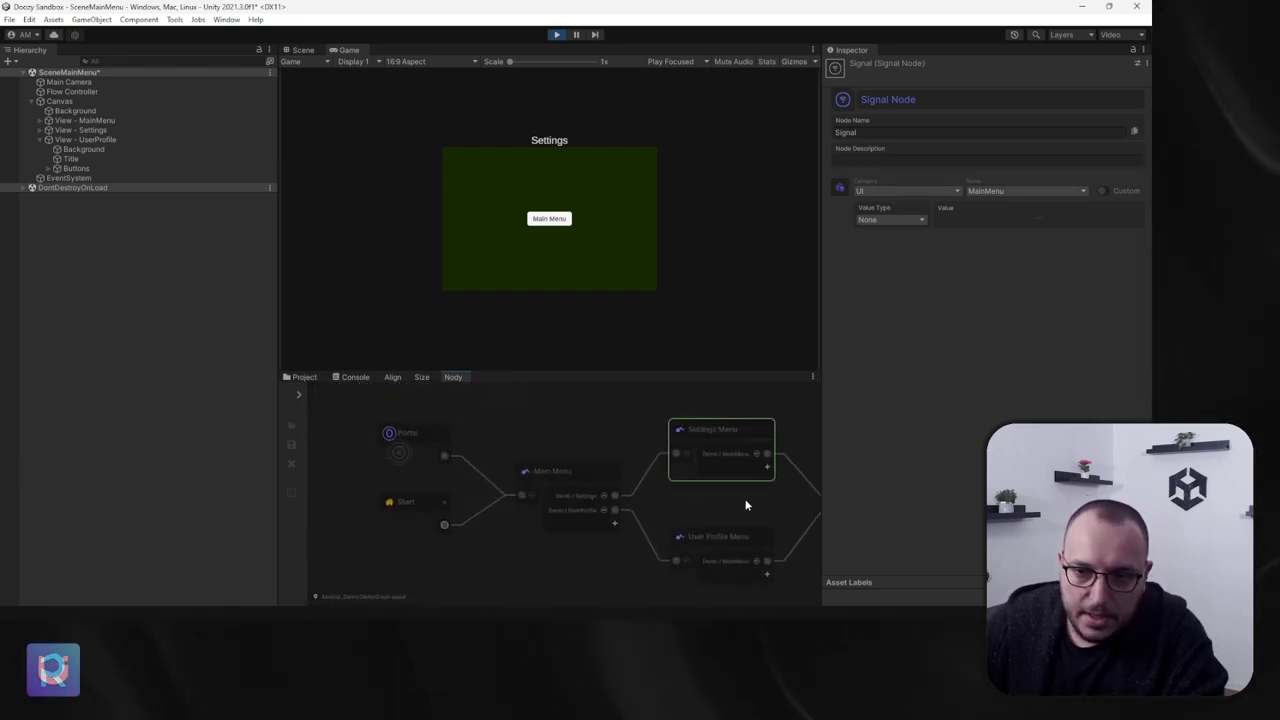
Step: Inspect the Portal node's settings, and return to the Main Menu in the running game to check the active node
click(451, 410)
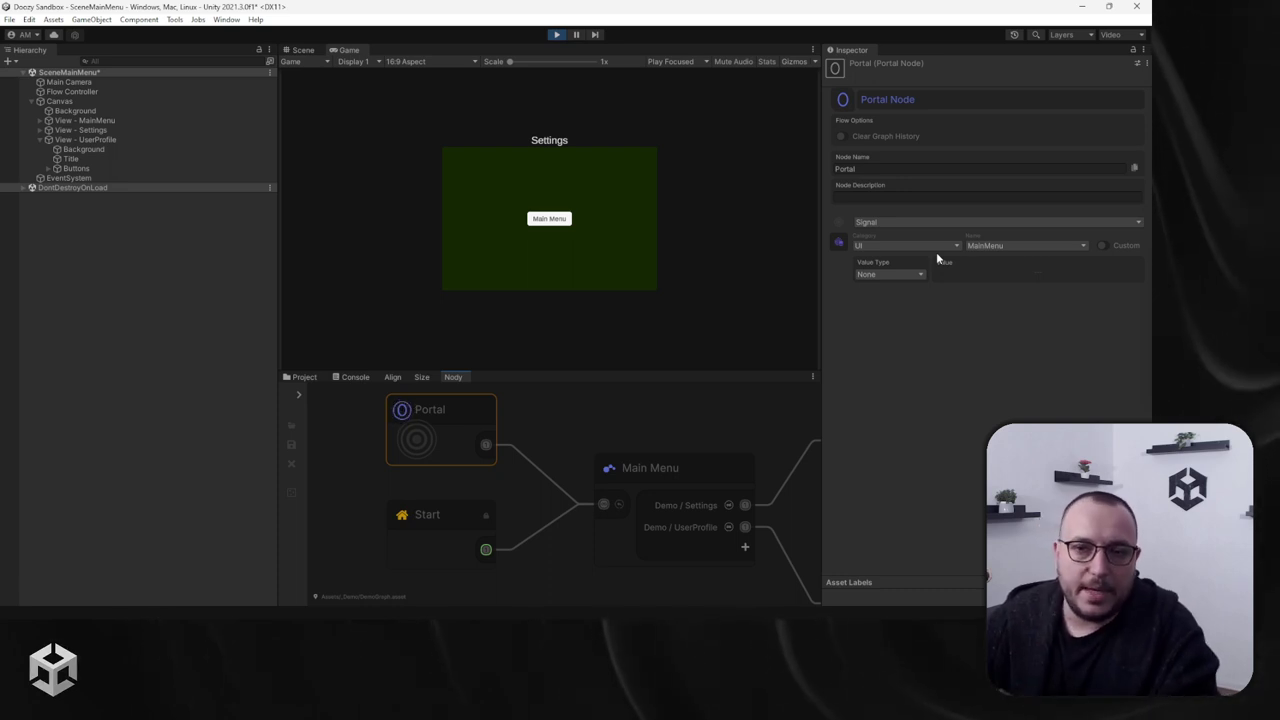
click(548, 219)
scroll(696, 495, down, 5)
middle_drag(696, 495, 594, 495)
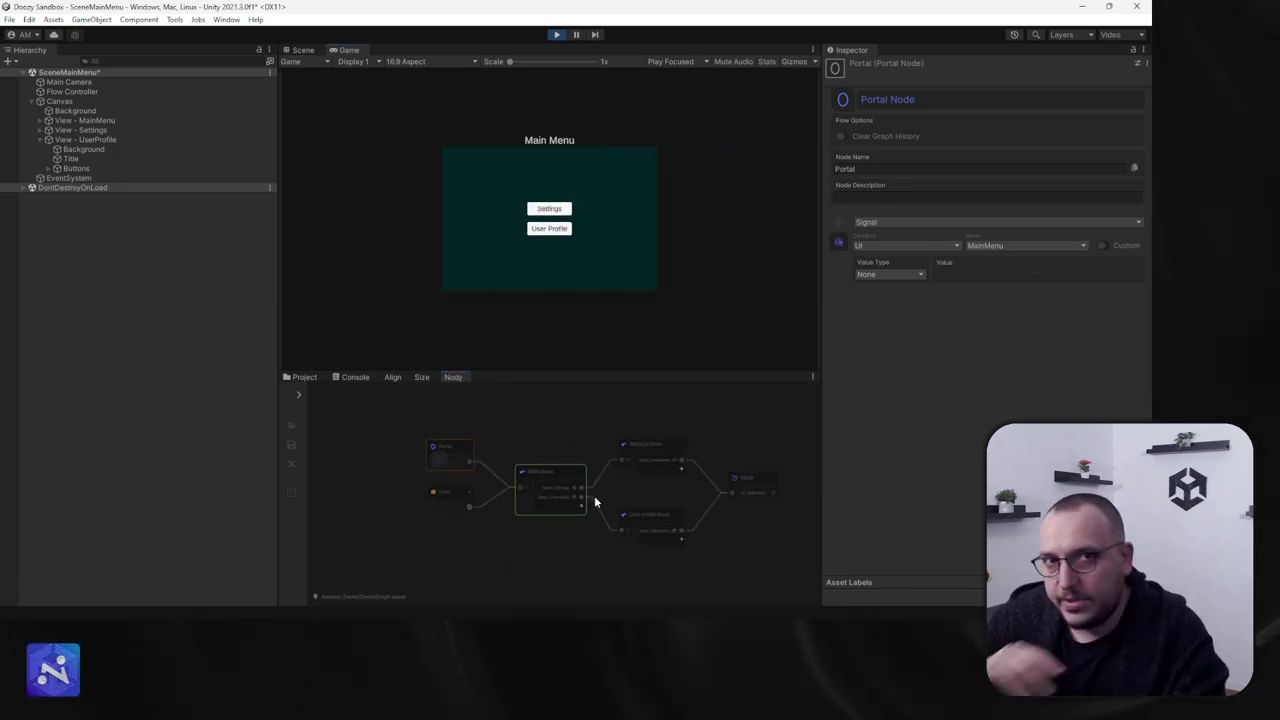
scroll(630, 484, up, 4)
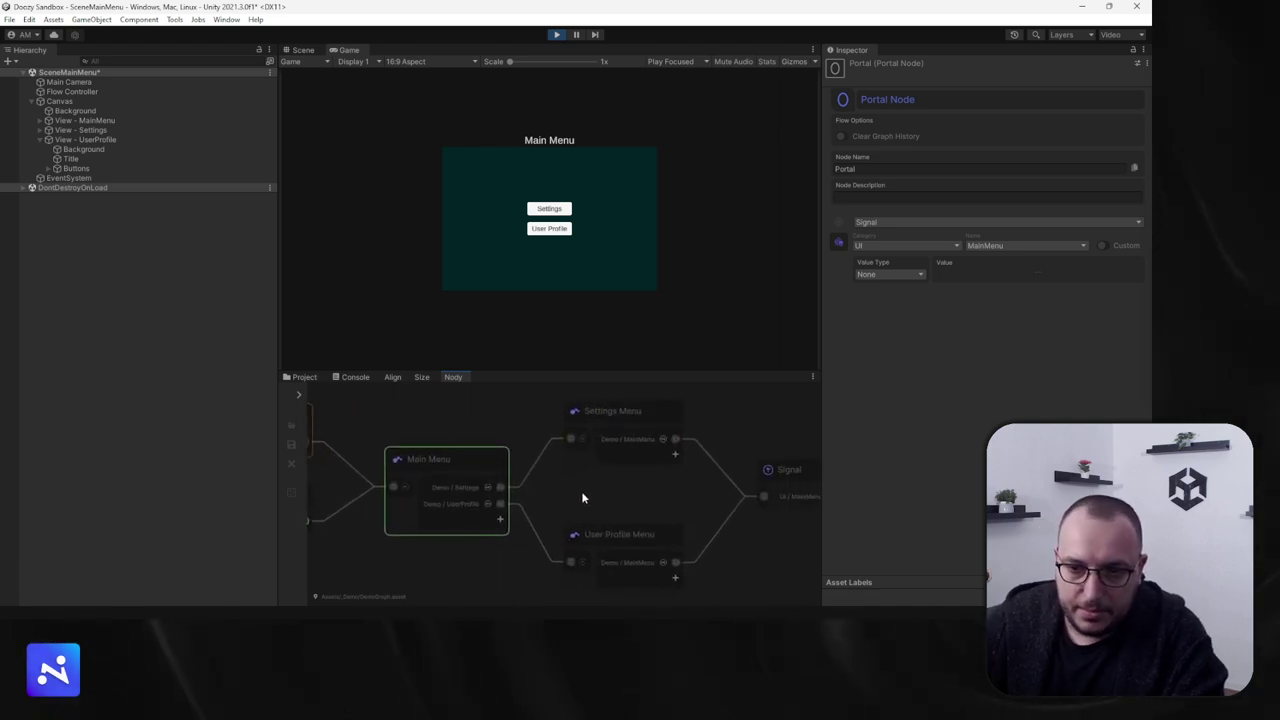
scroll(583, 497, down, 2)
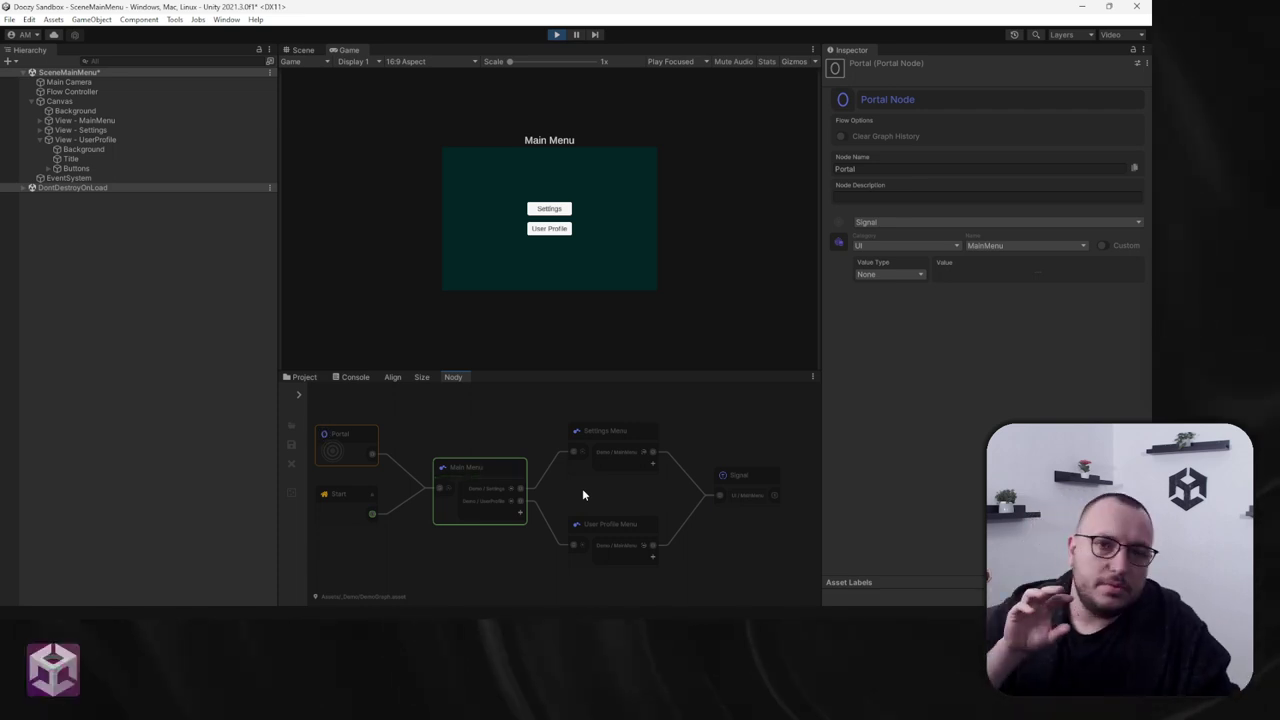
Step: Stop Play mode and save SceneMainMenu, showing the project files in place of the Nody graph
click(557, 35)
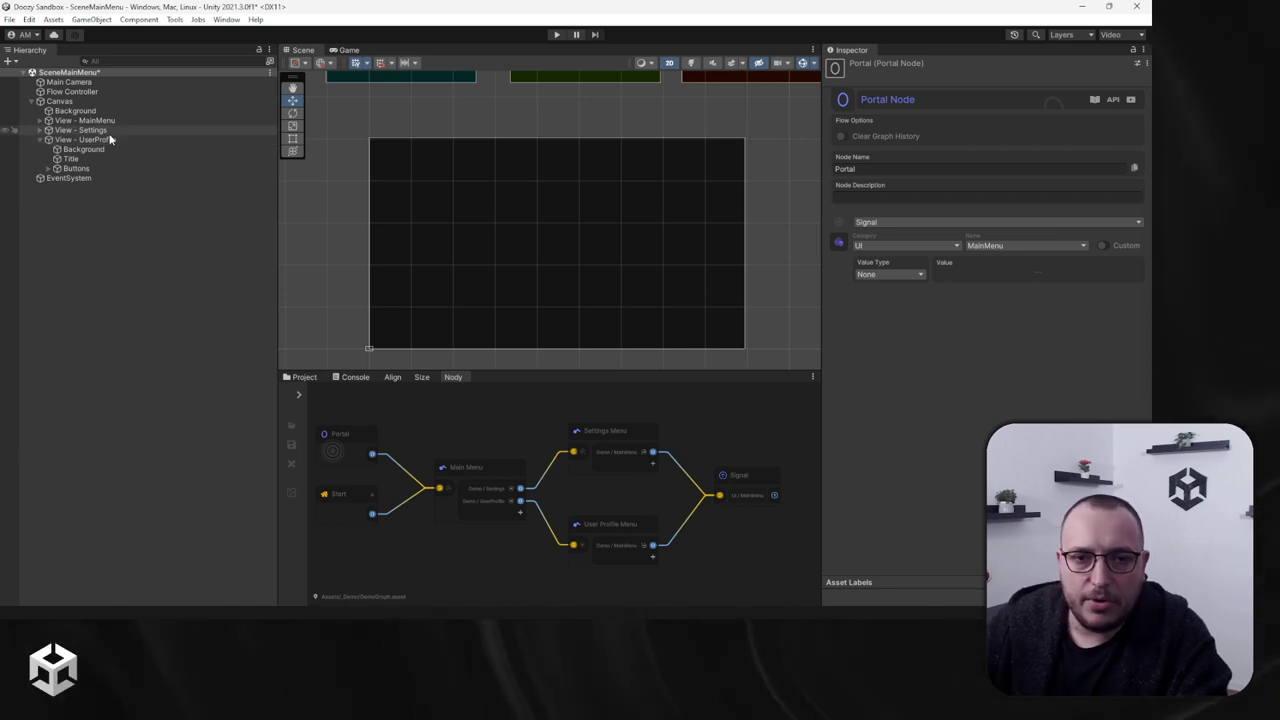
click(196, 267)
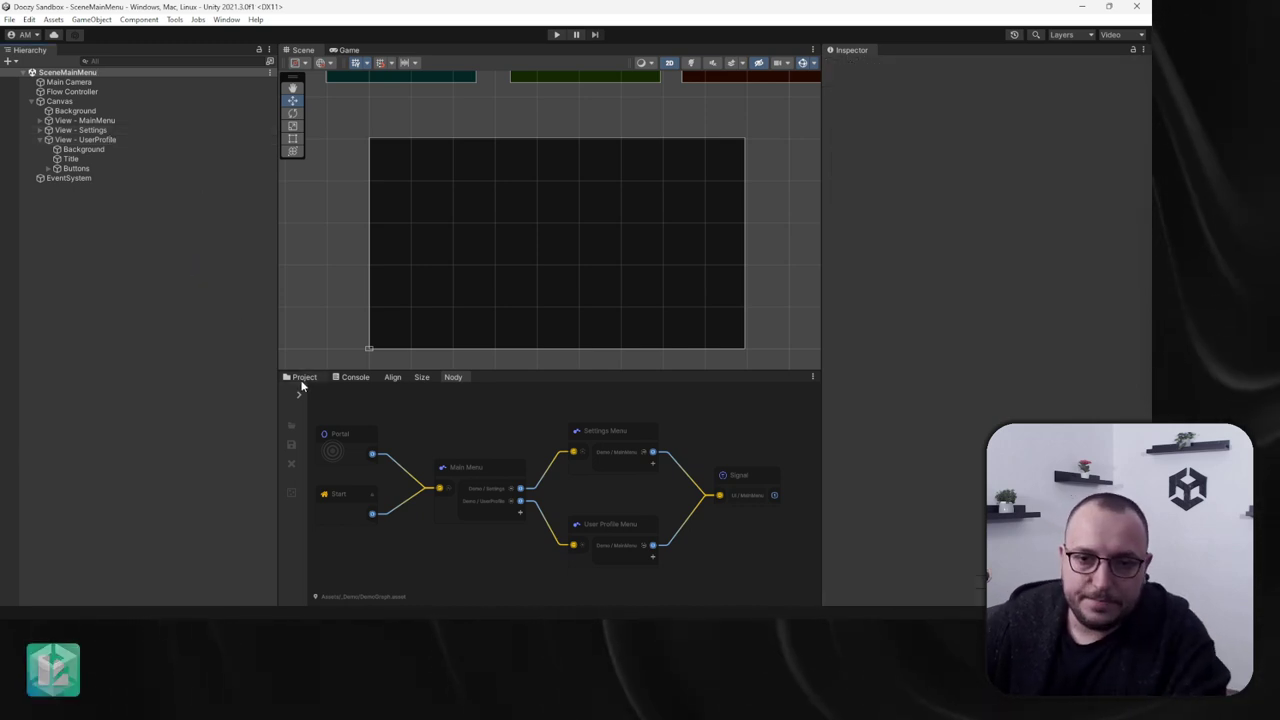
click(304, 377)
right_click(115, 305)
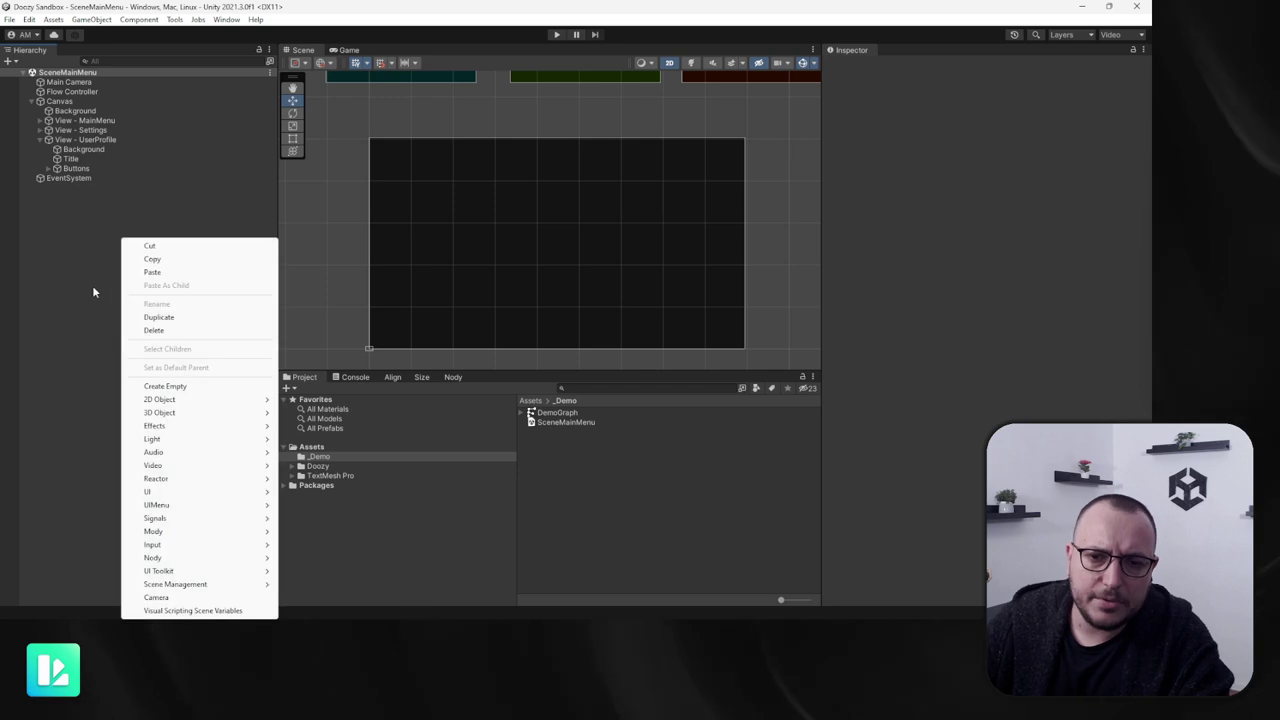
click(654, 508)
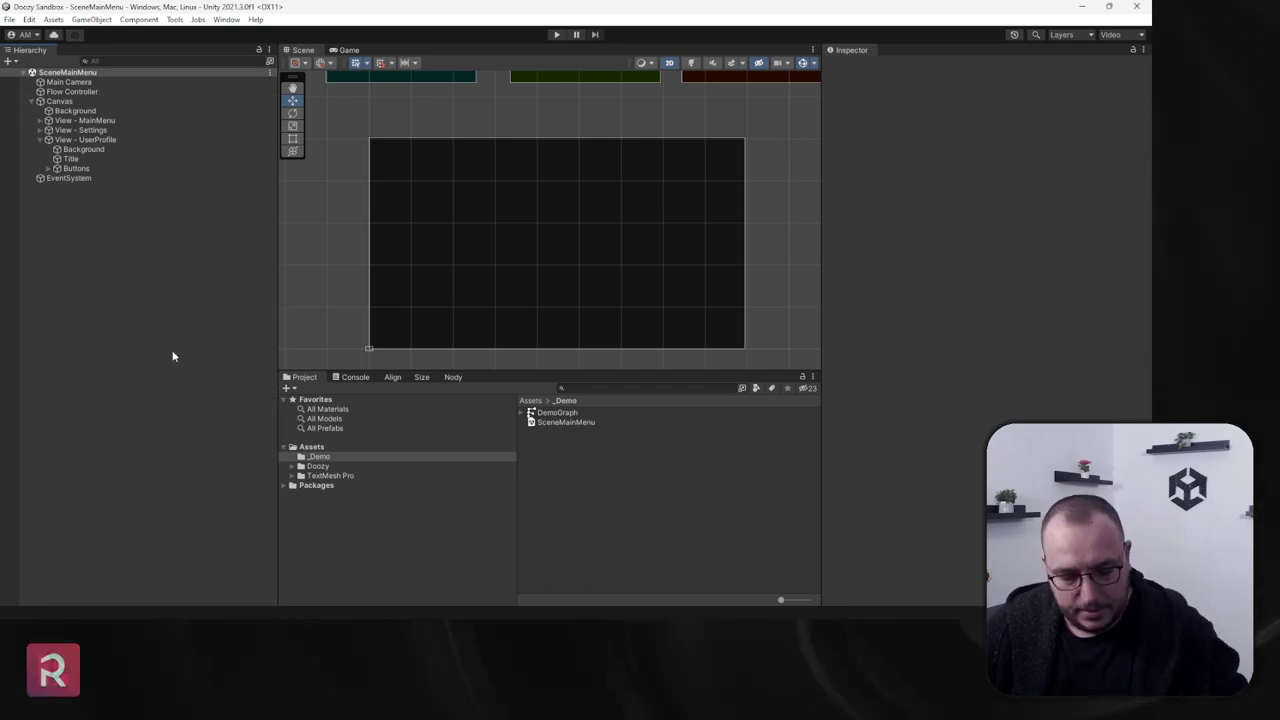
Step: Create a new scene from the Empty template and add a UI Canvas to it
key(ctrl+n)
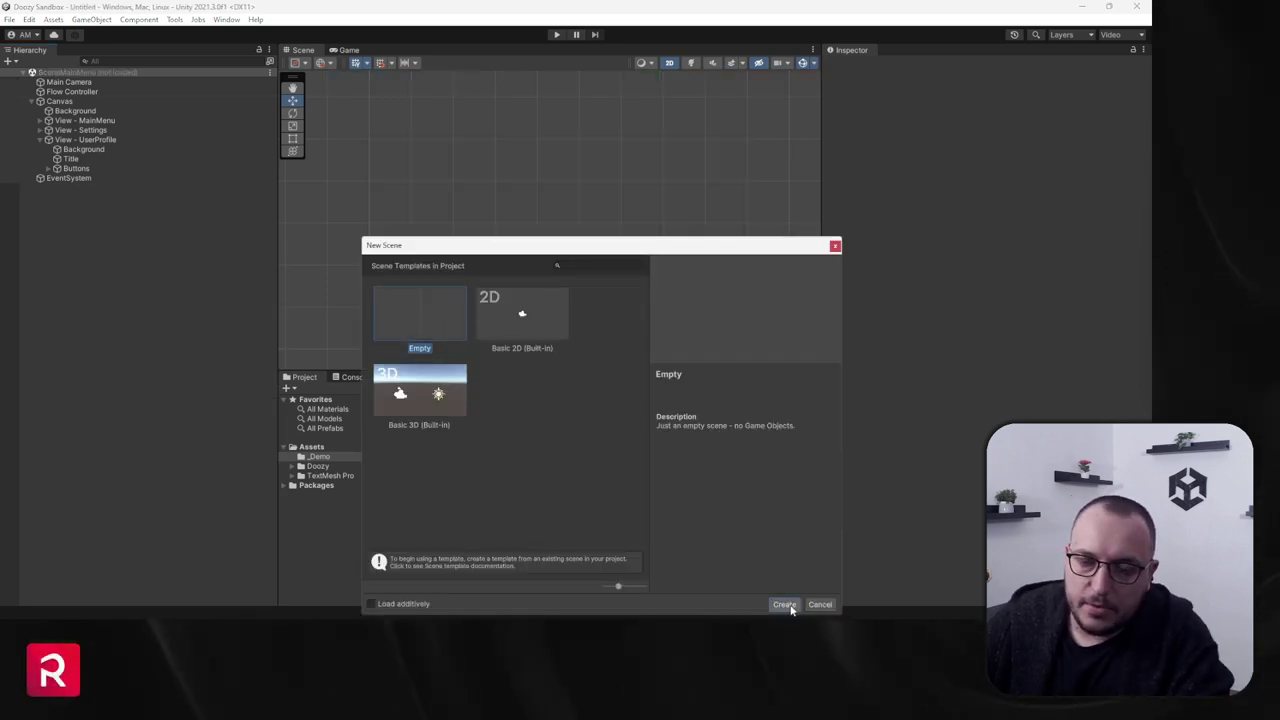
click(788, 604)
right_click(80, 146)
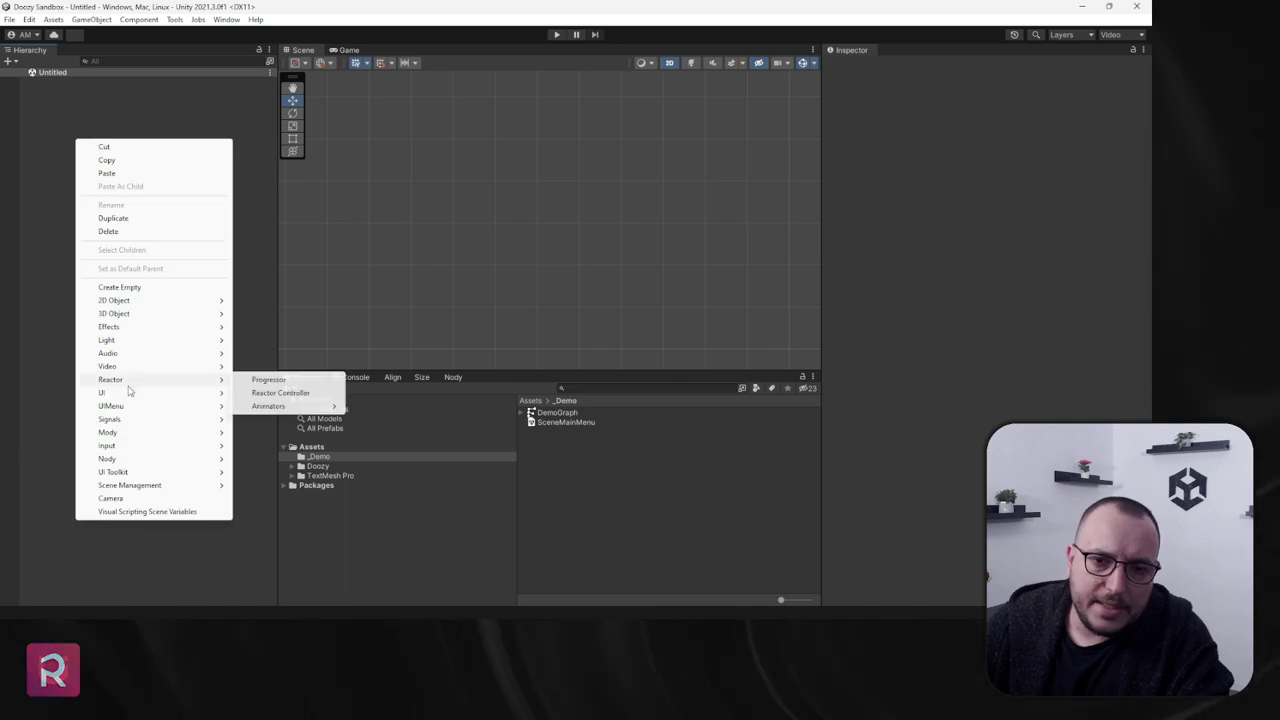
mouse_move(134, 396)
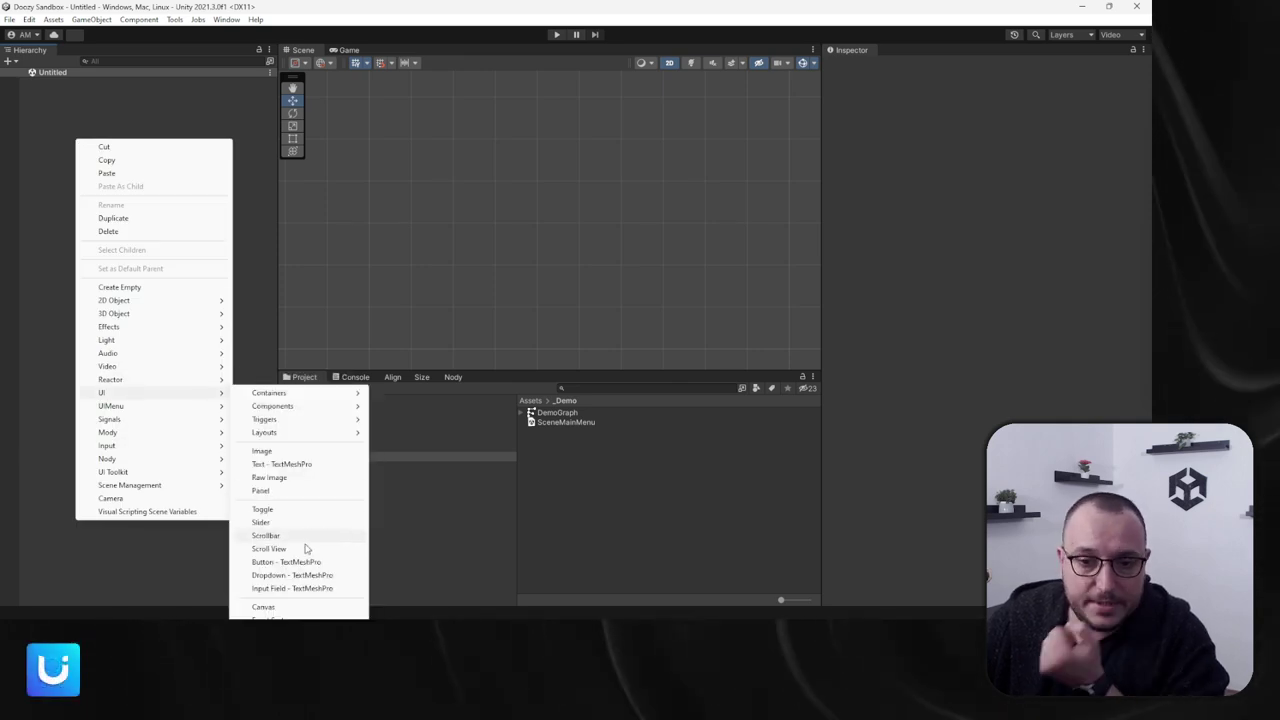
click(265, 607)
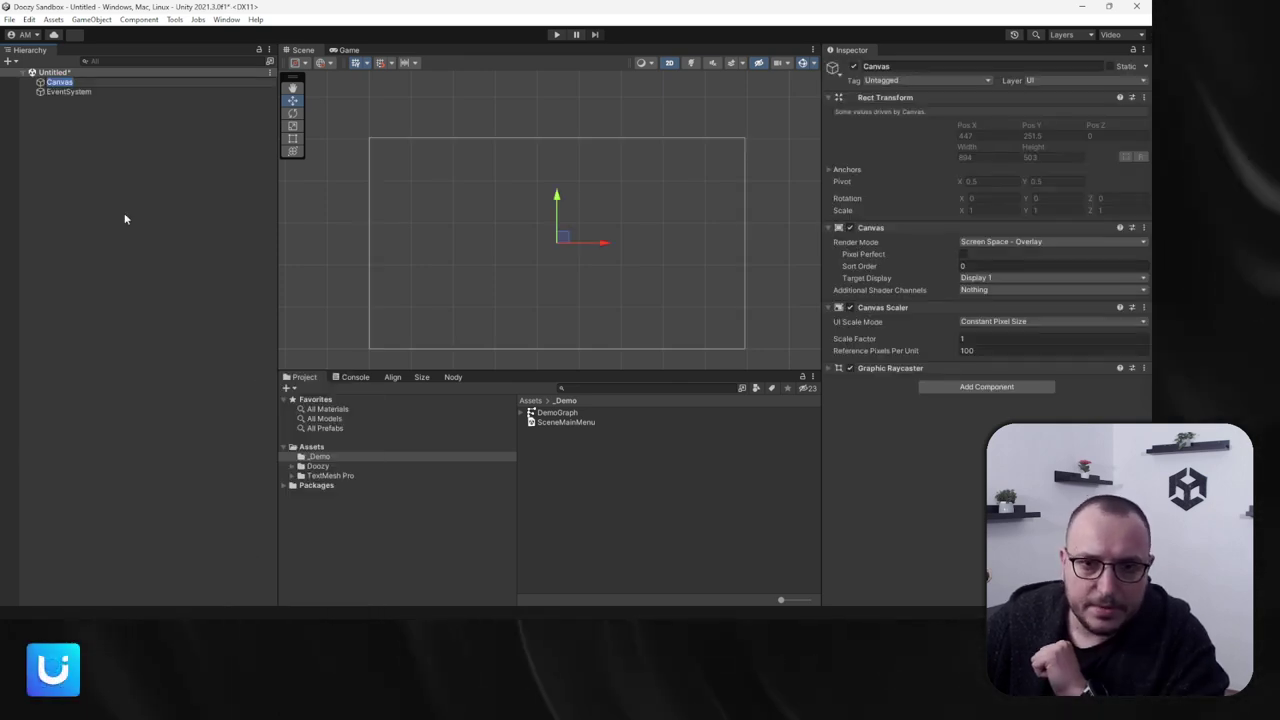
Step: Delete the EventSystem from the new untitled scene and select its Canvas
click(79, 93)
key(Delete)
click(69, 83)
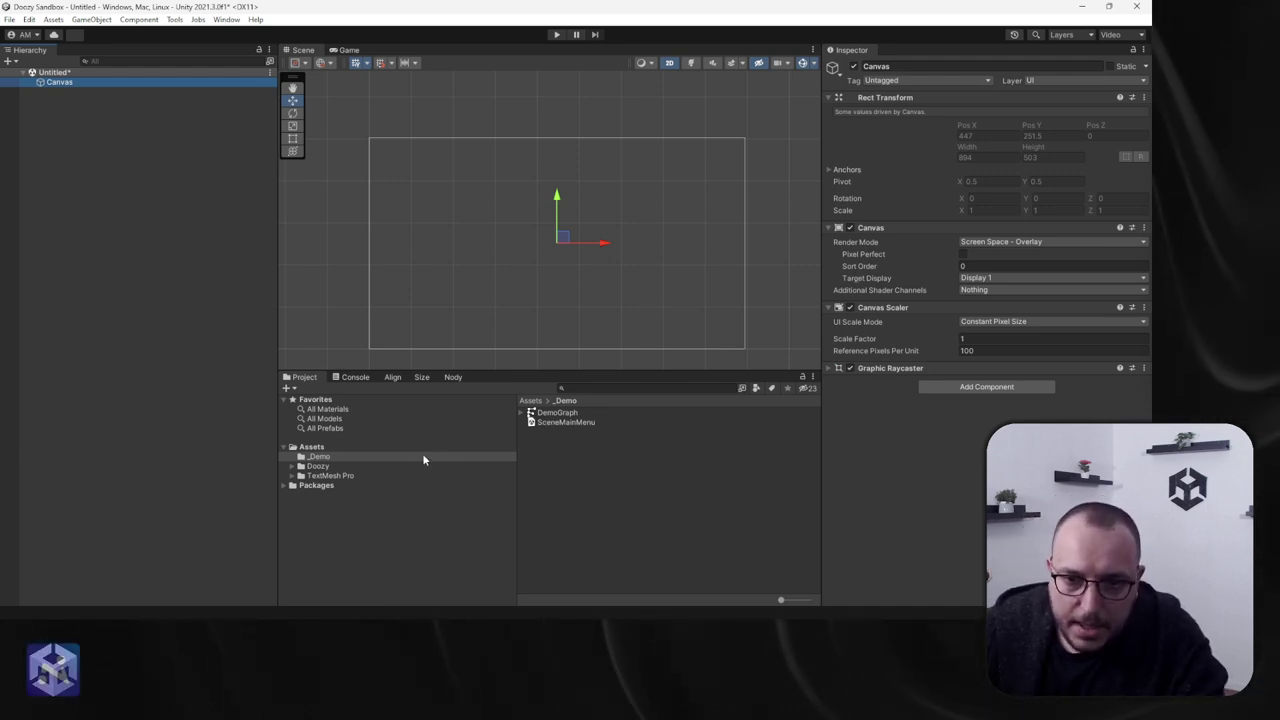
Step: Load SceneMainMenu from the _Demo folder alongside the untitled scene and compare the settings of both Canvases
click(315, 448)
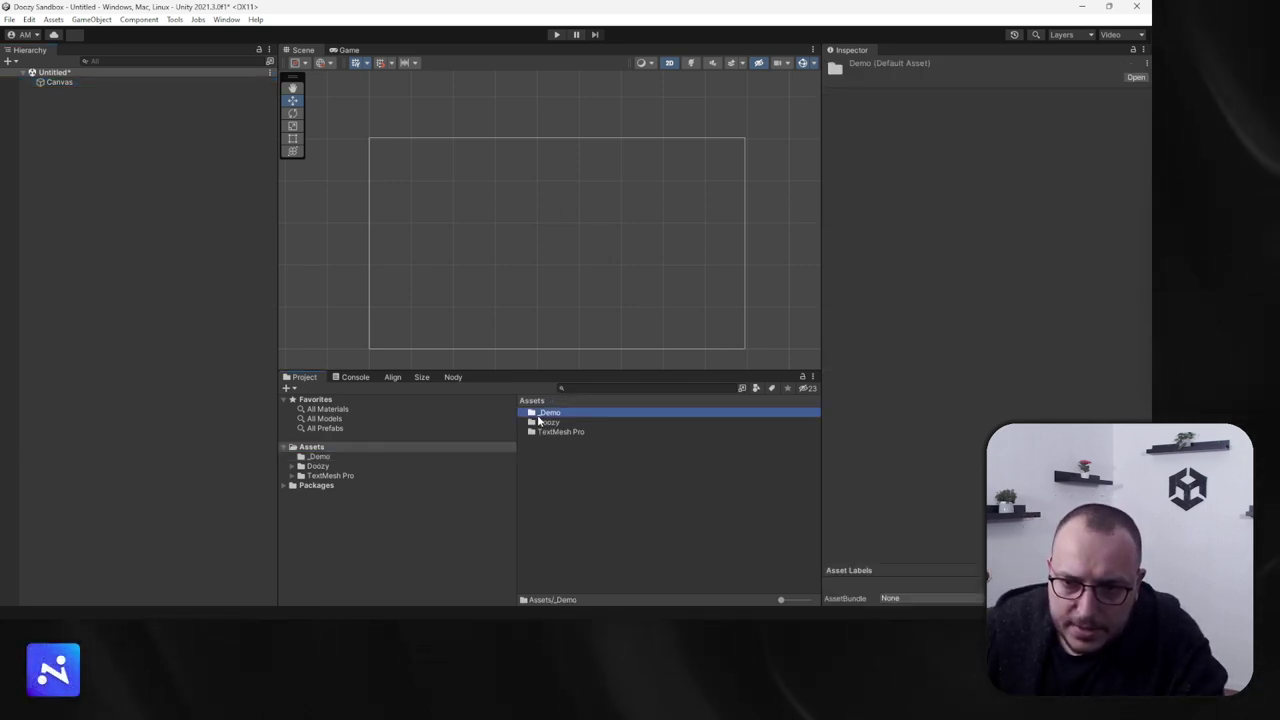
double_click(555, 413)
drag(573, 425, 101, 347)
click(60, 120)
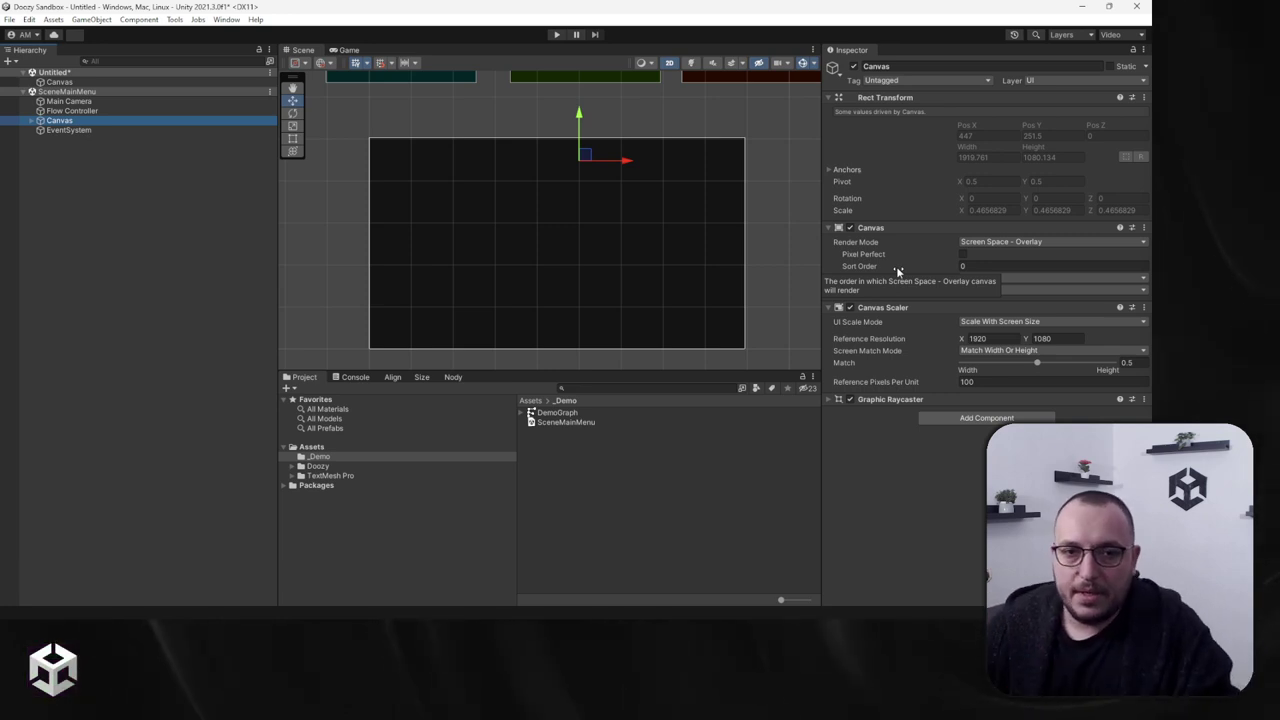
click(58, 81)
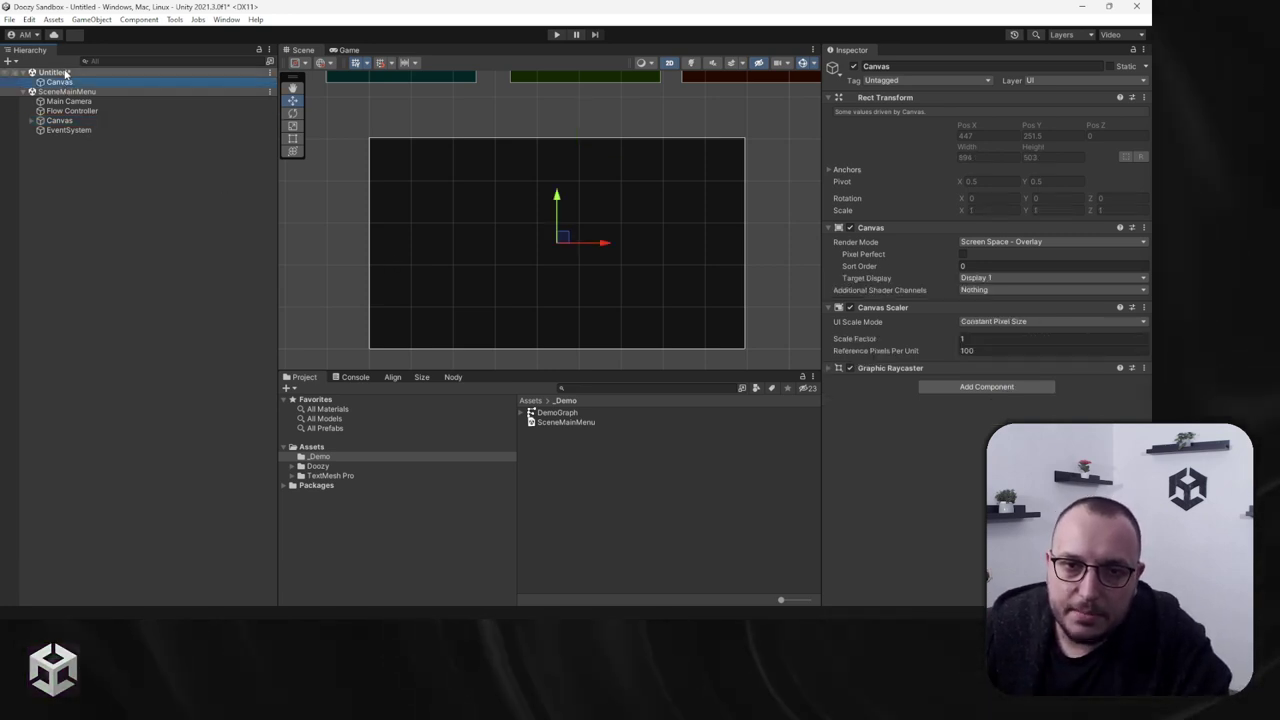
Step: Save the untitled scene as SceneSettingsMenu in the _Demo folder
right_click(62, 73)
click(125, 110)
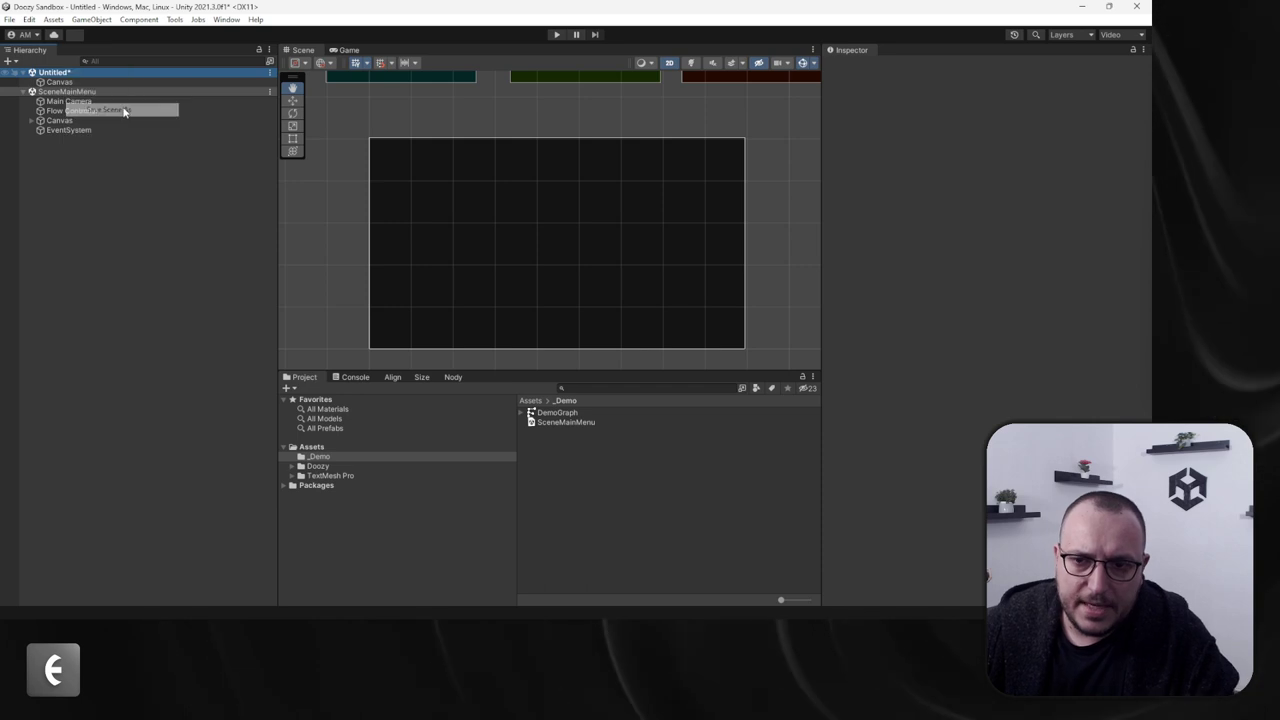
text(SceneSetti)
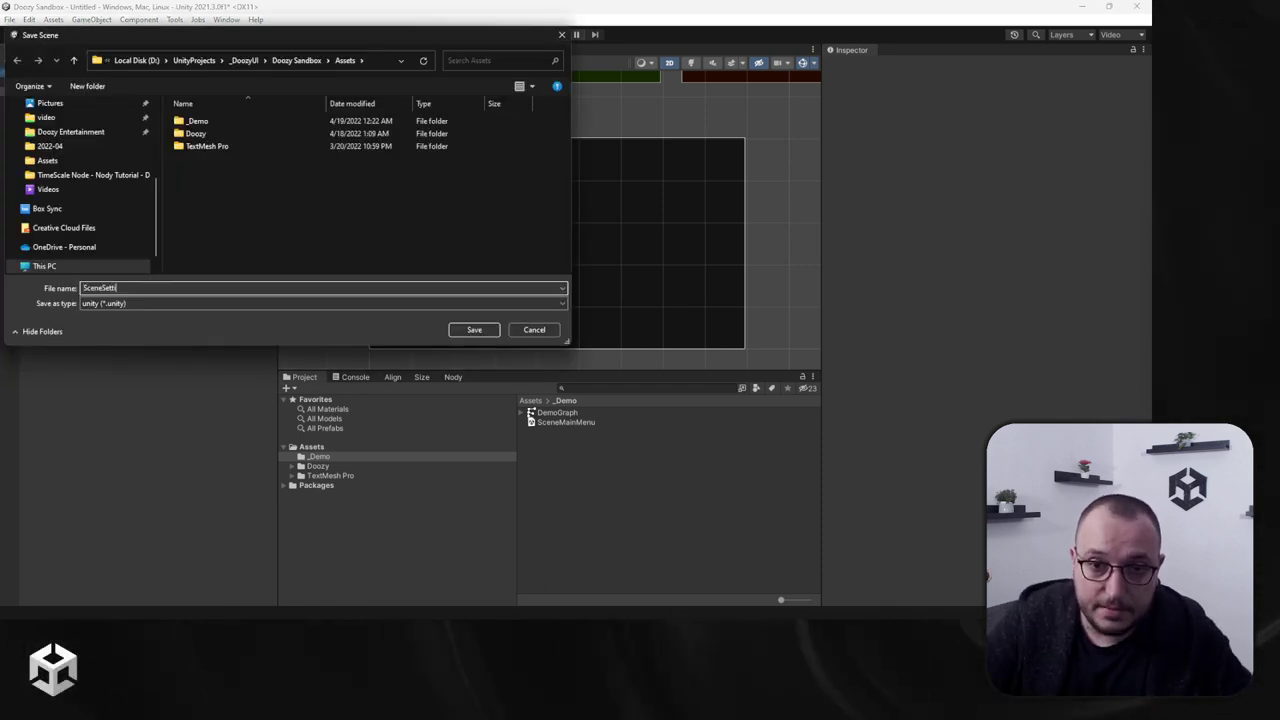
text(ngsMenu)
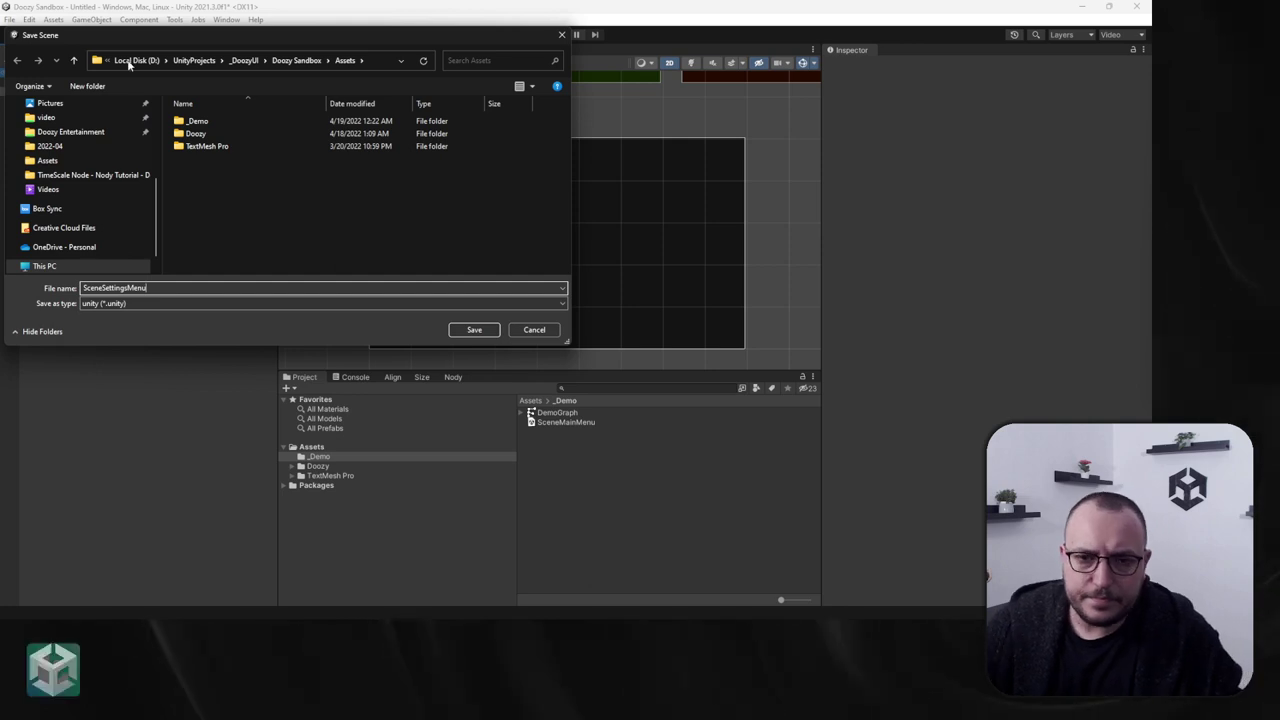
click(215, 122)
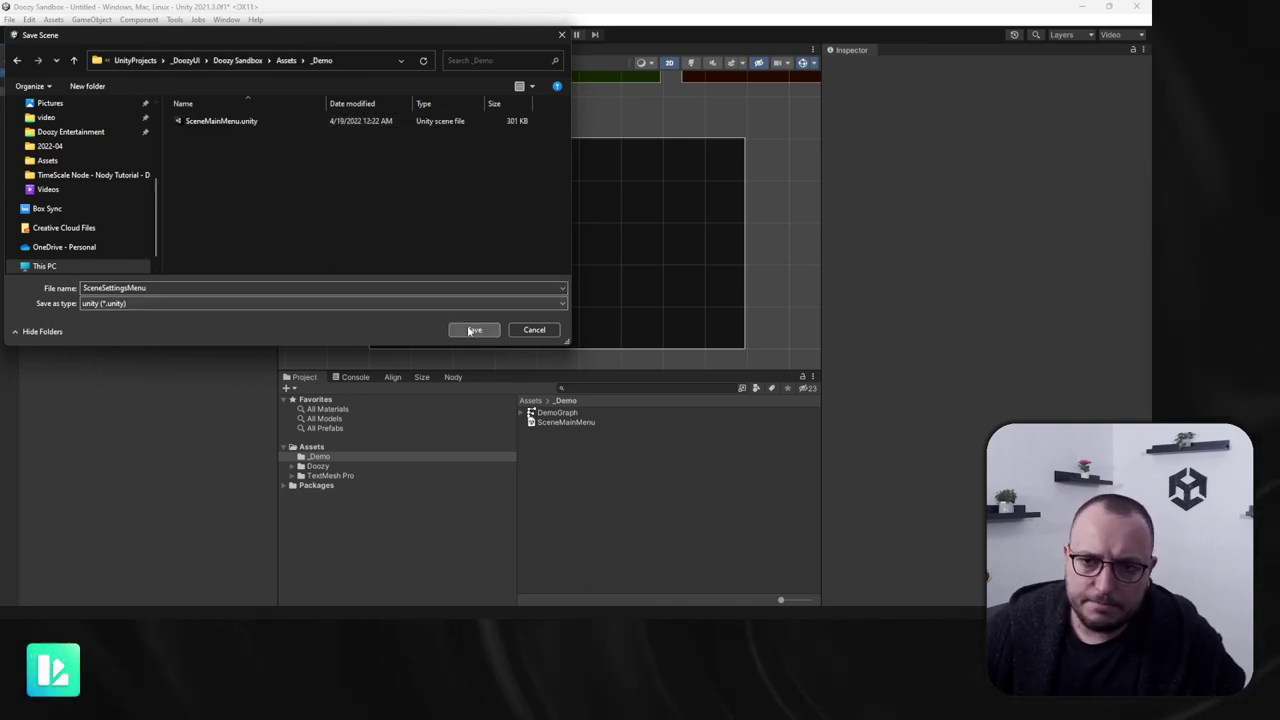
click(466, 328)
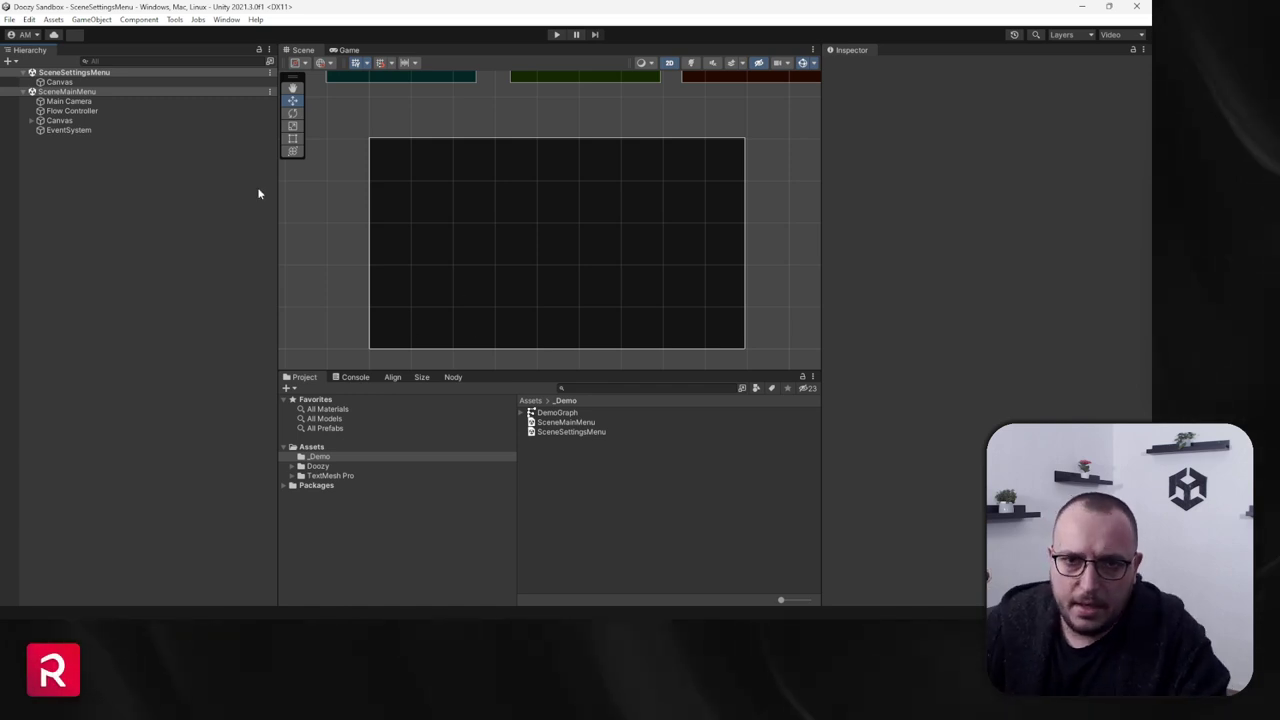
Step: Set the Sort Order of SceneSettingsMenu's Canvas to 1 and compare it with SceneMainMenu's Canvas
click(180, 82)
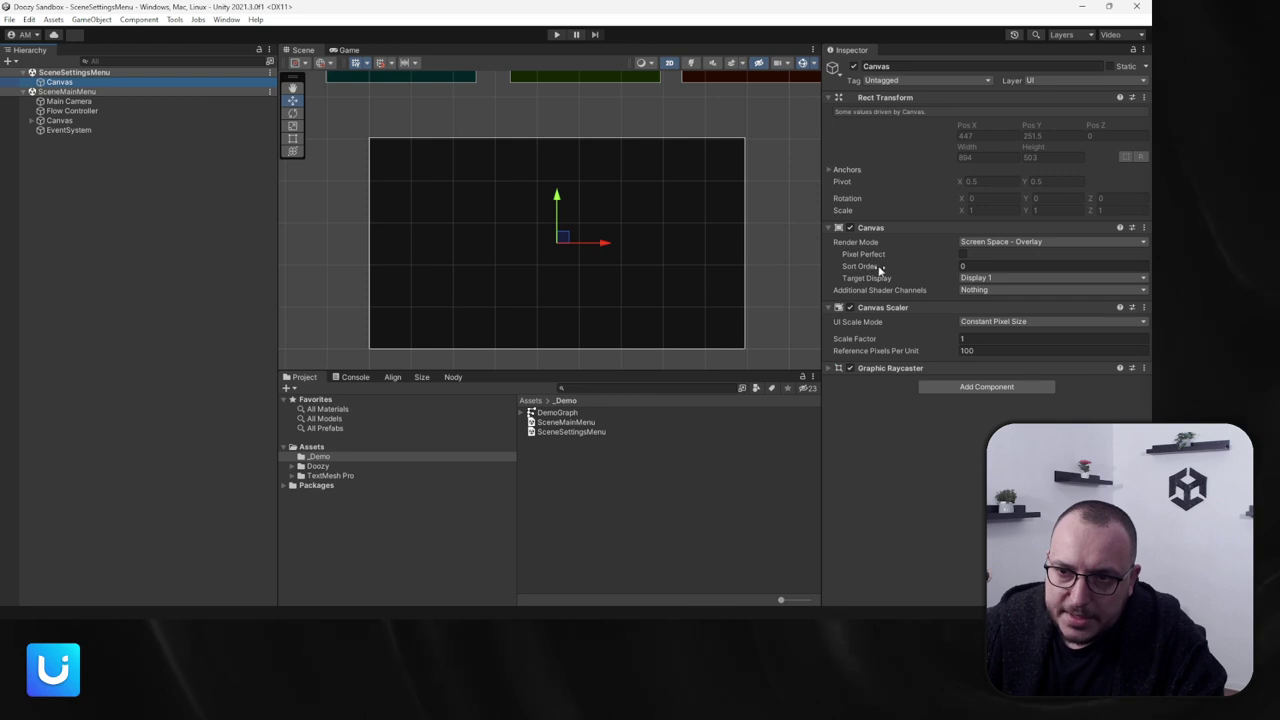
click(880, 267)
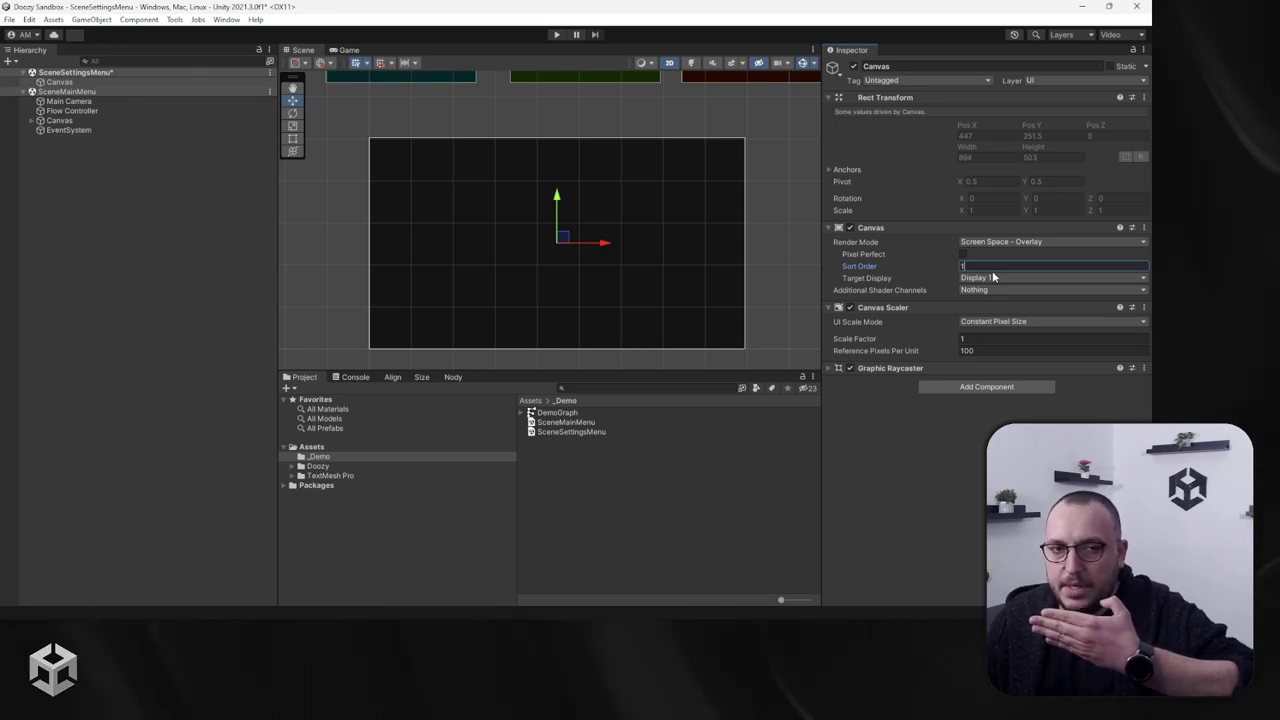
click(77, 120)
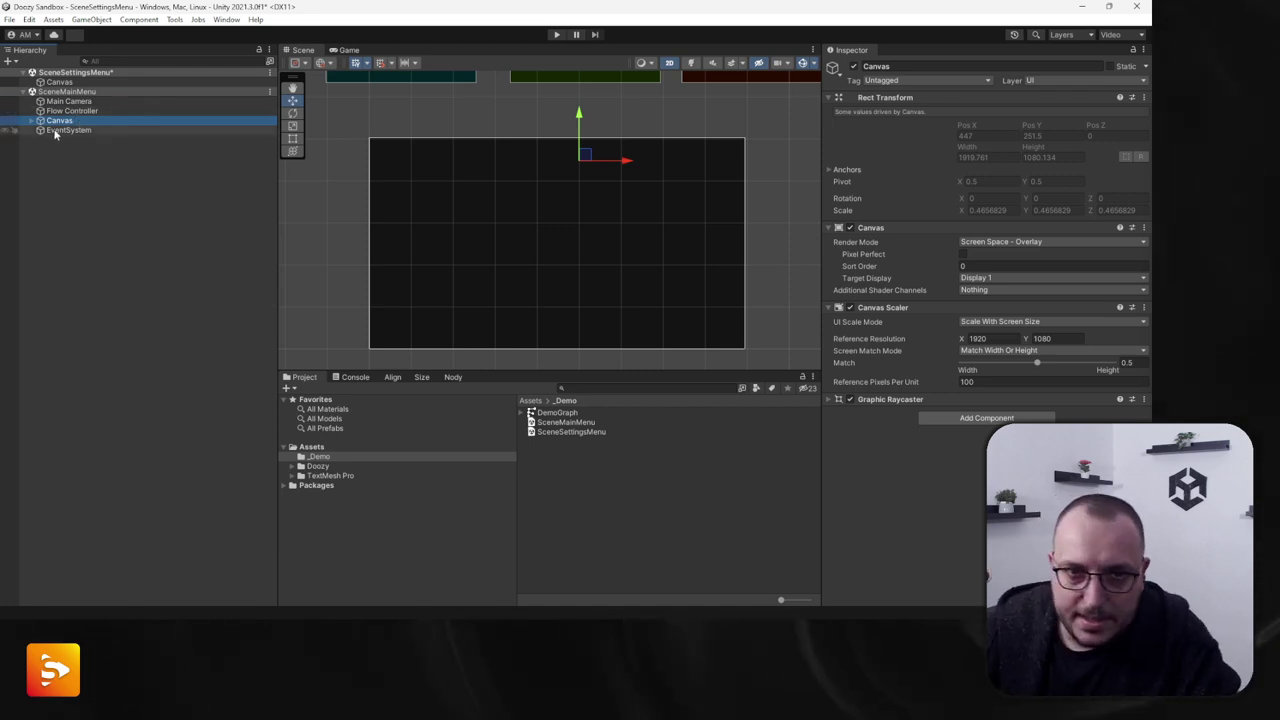
Step: Move View - Settings from SceneMainMenu's Canvas into the Canvas of SceneSettingsMenu
click(35, 120)
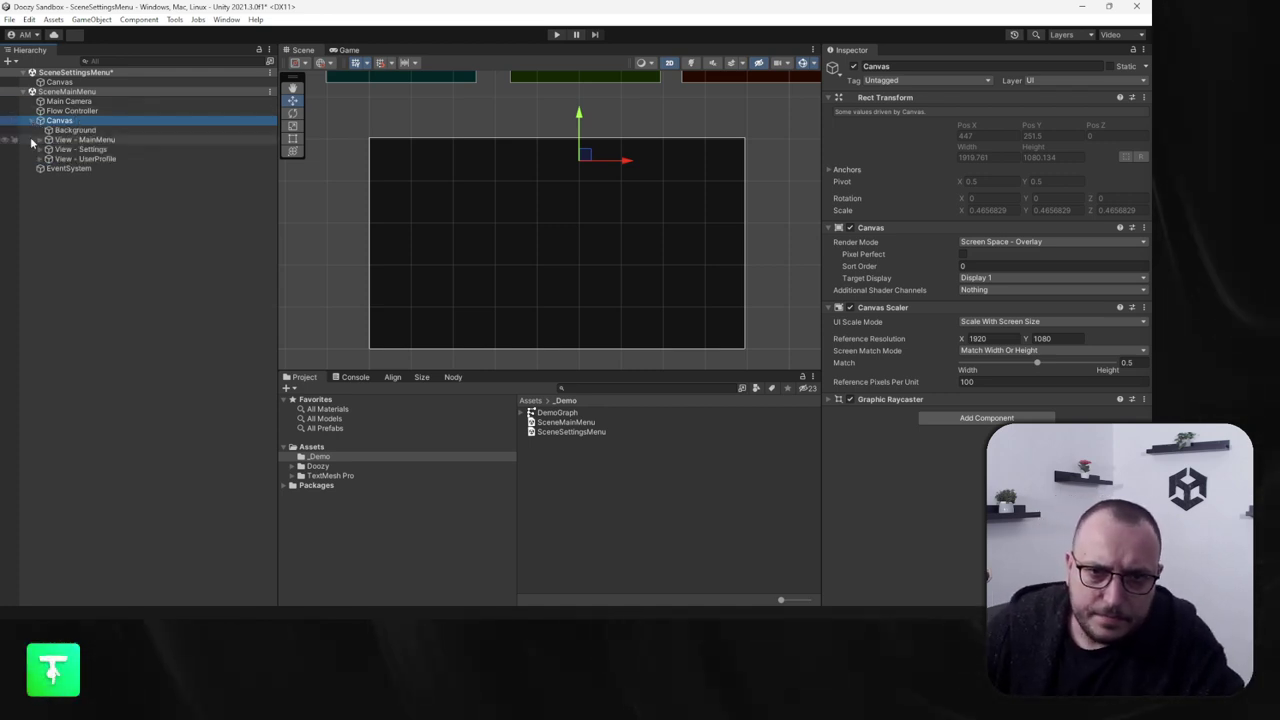
click(90, 149)
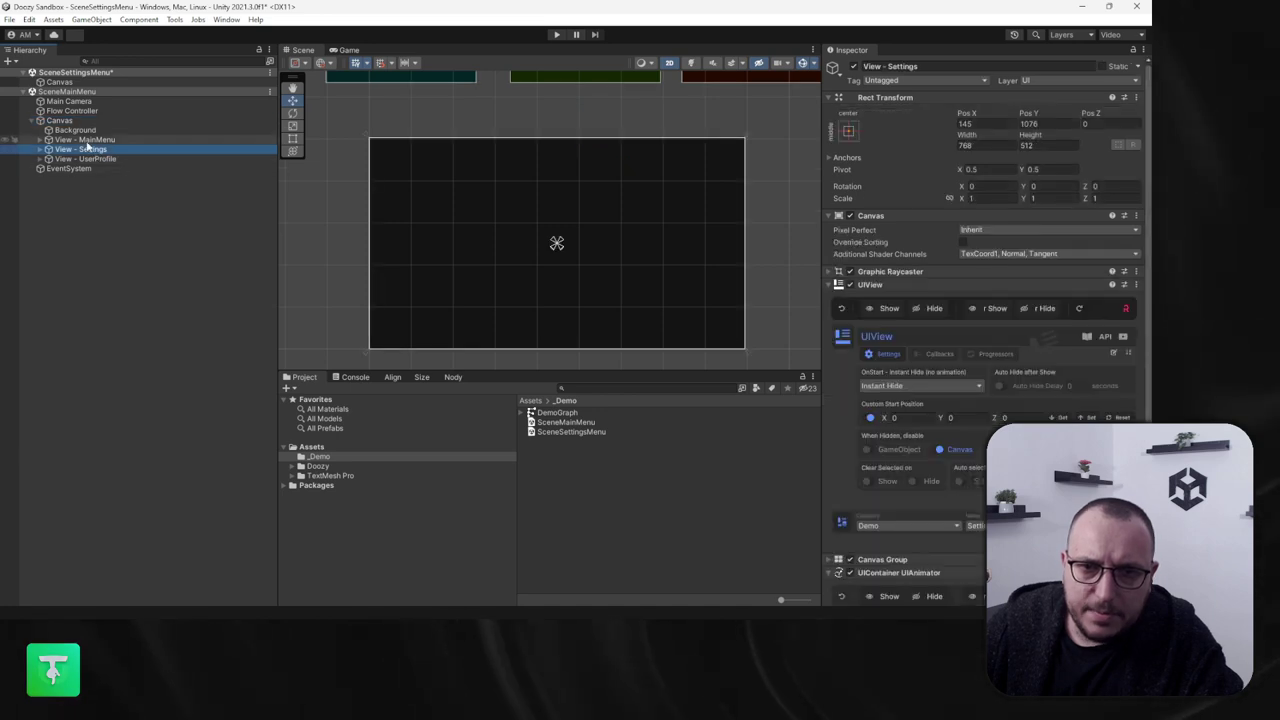
drag(86, 140, 60, 82)
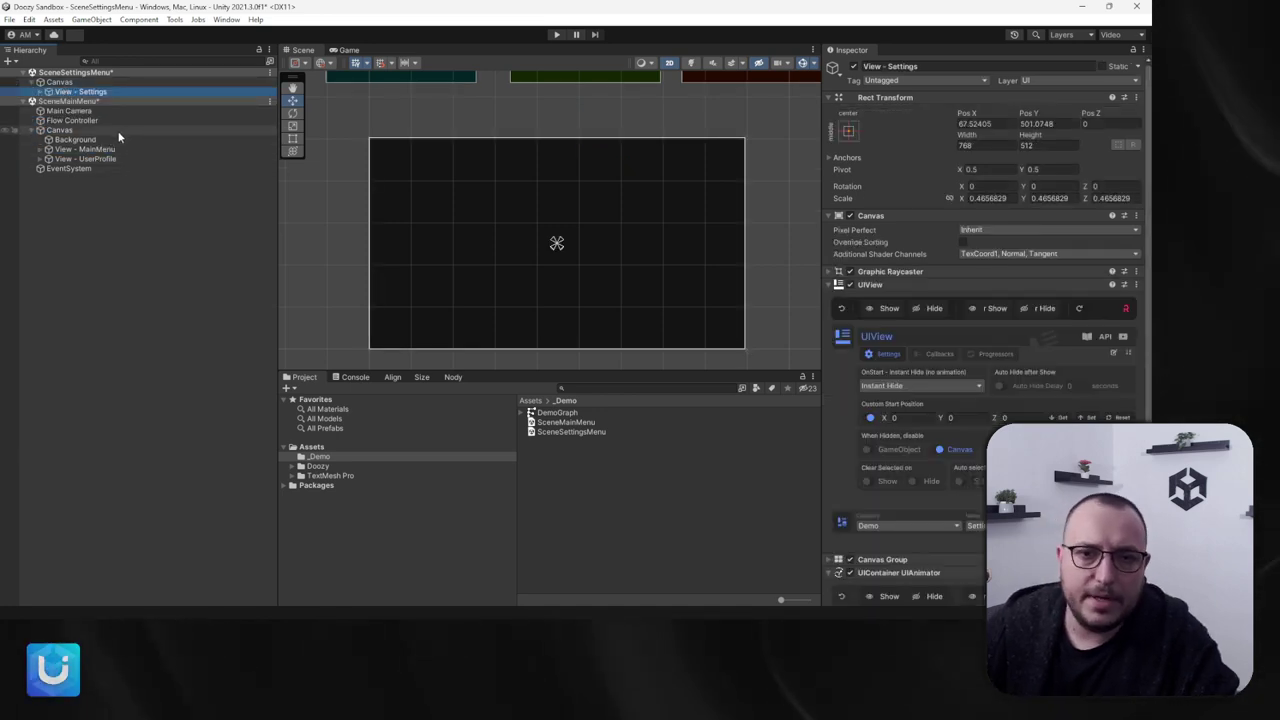
scroll(481, 232, down, 5)
scroll(481, 232, up, 2)
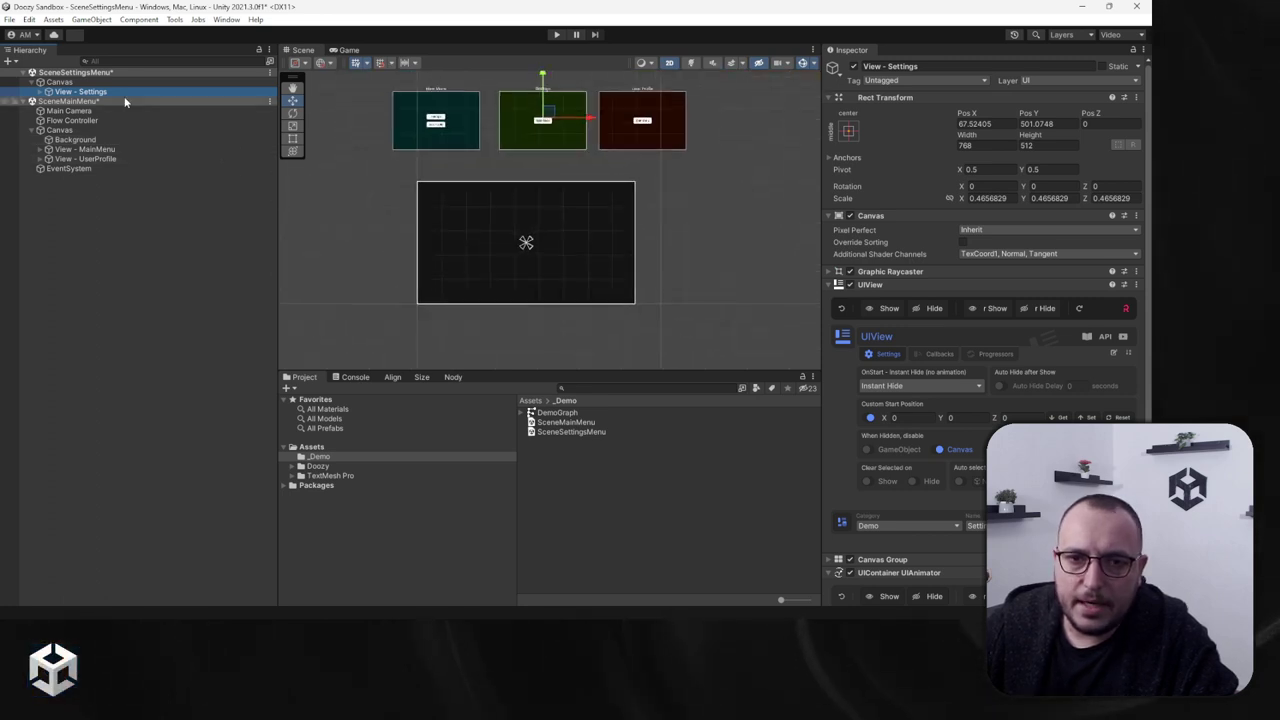
Step: Save SceneSettingsMenu and SceneMainMenu, and unload SceneSettingsMenu
right_click(70, 74)
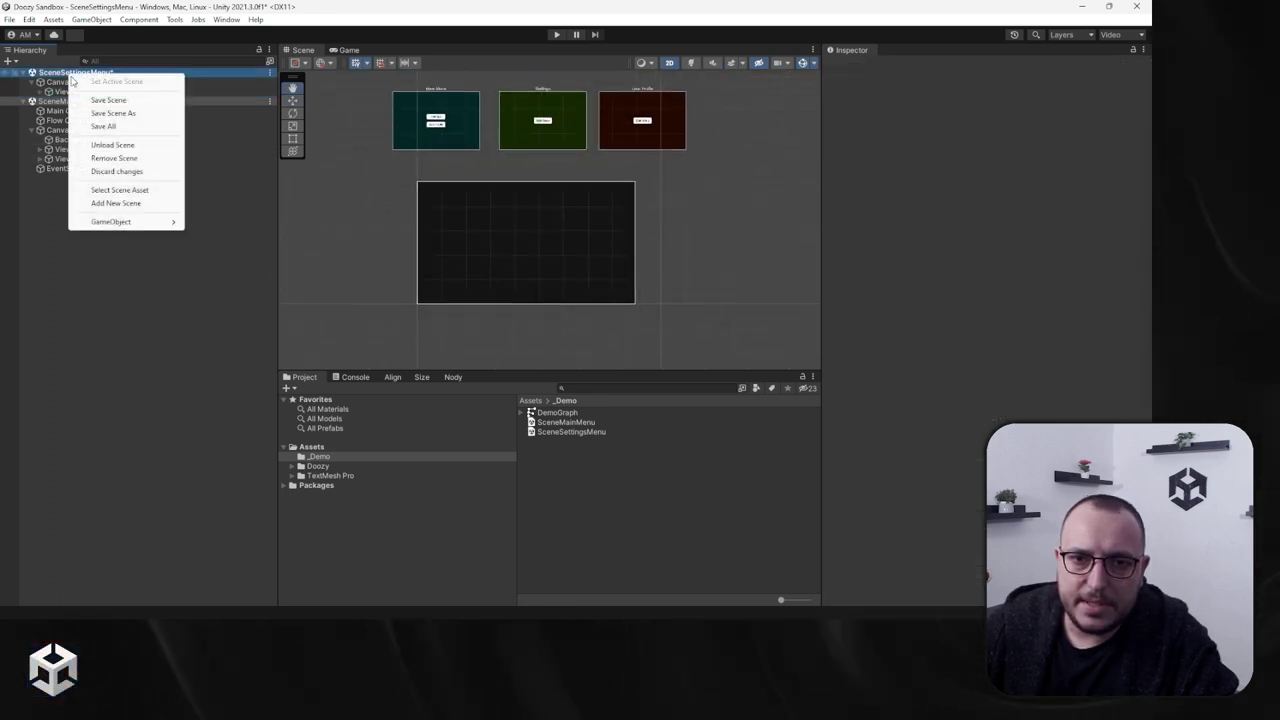
click(110, 101)
right_click(85, 101)
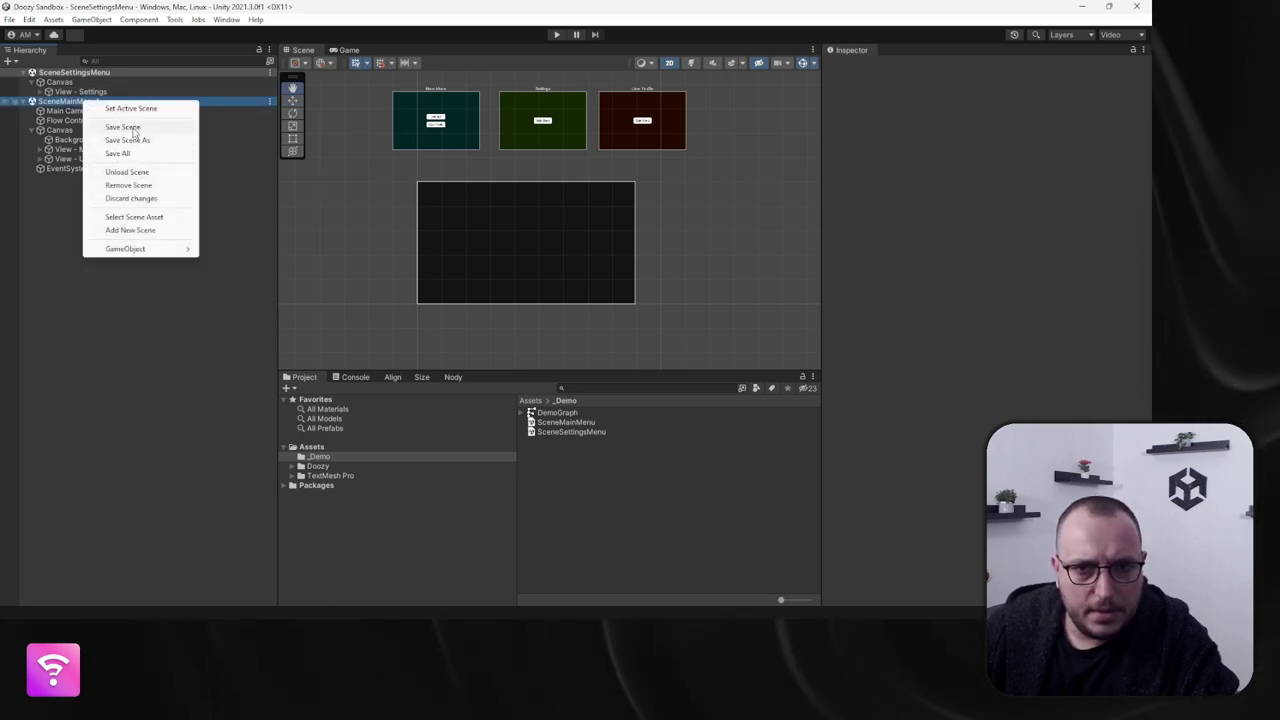
click(125, 128)
right_click(70, 76)
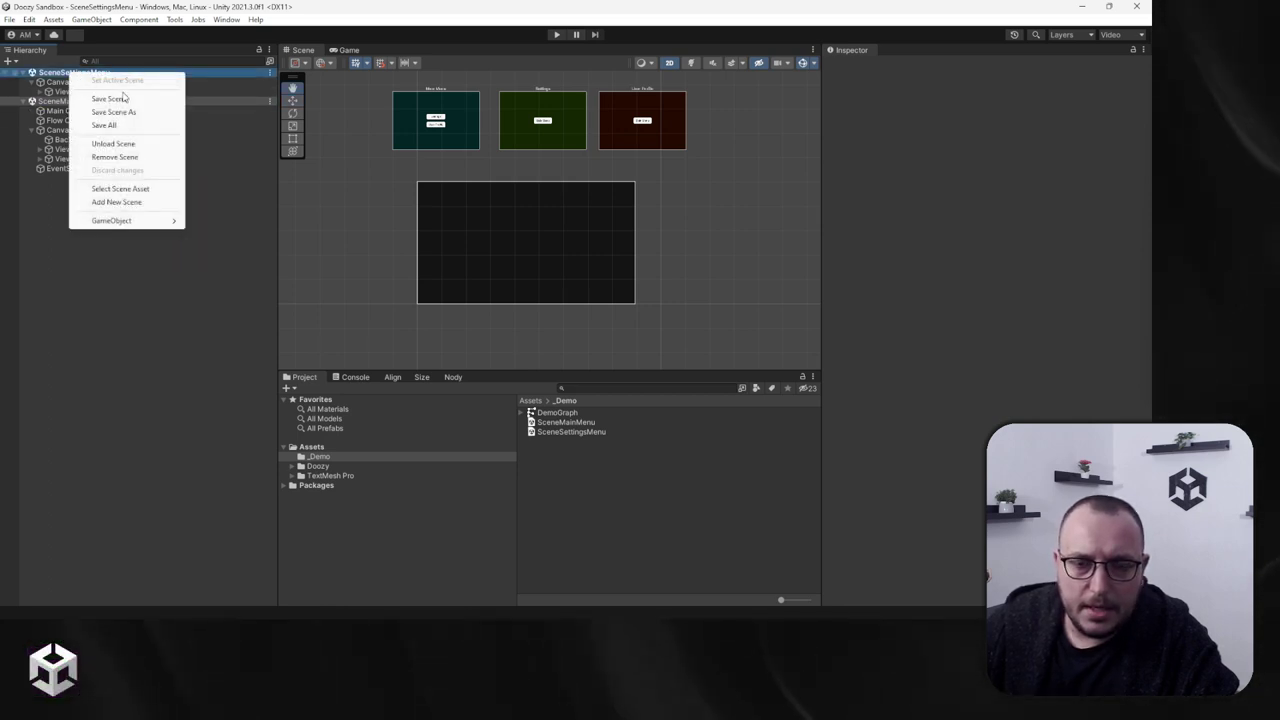
click(127, 144)
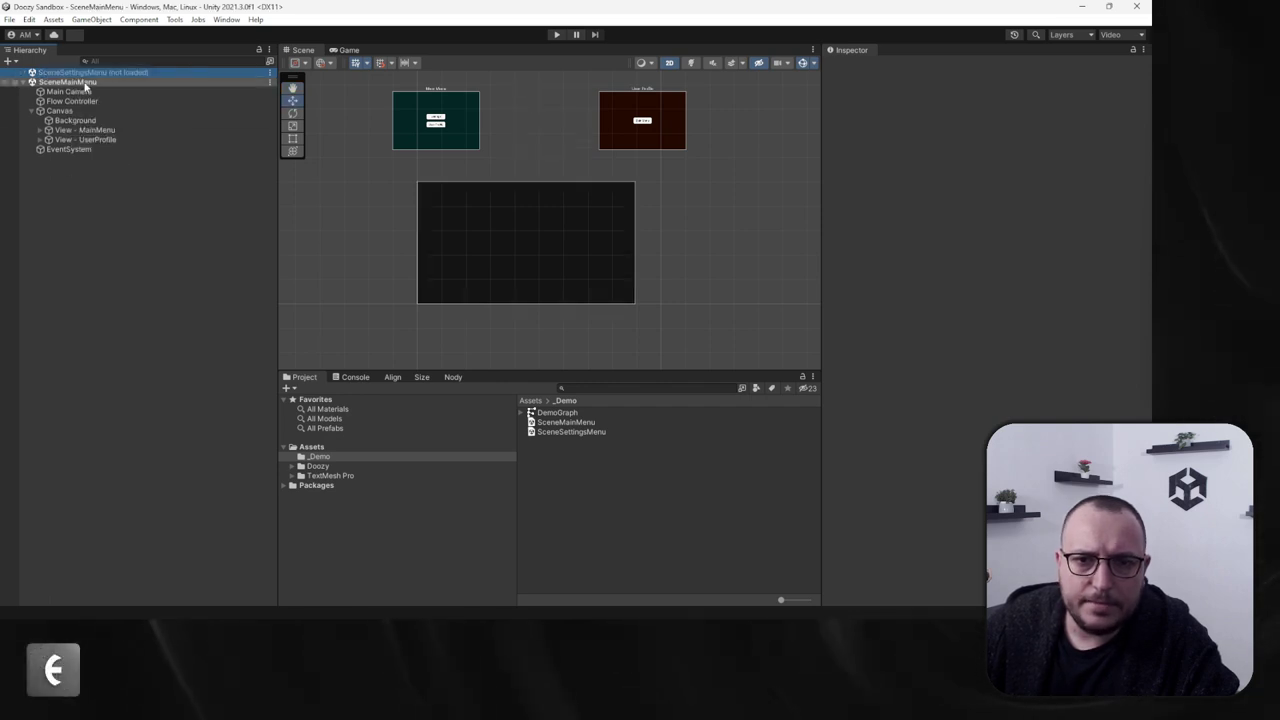
Step: Remove SceneSettingsMenu from the hierarchy and create a new scene from the Empty template
right_click(88, 72)
click(119, 91)
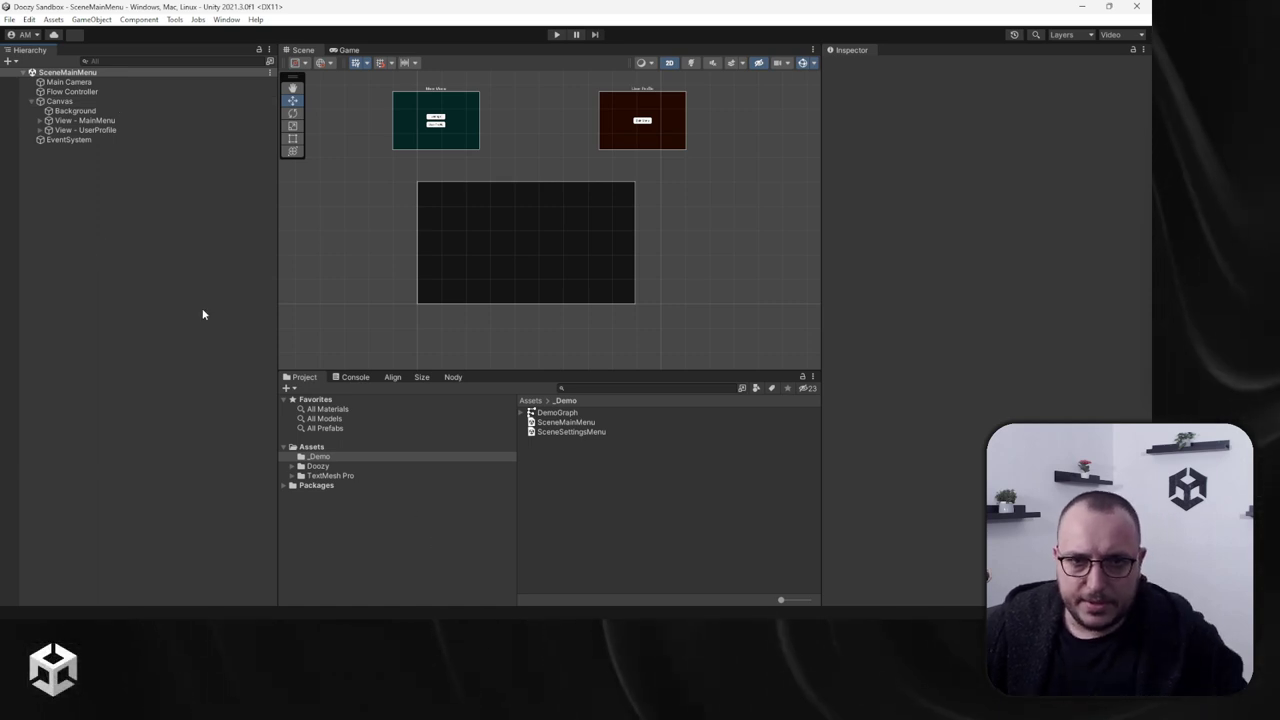
key(ctrl+n)
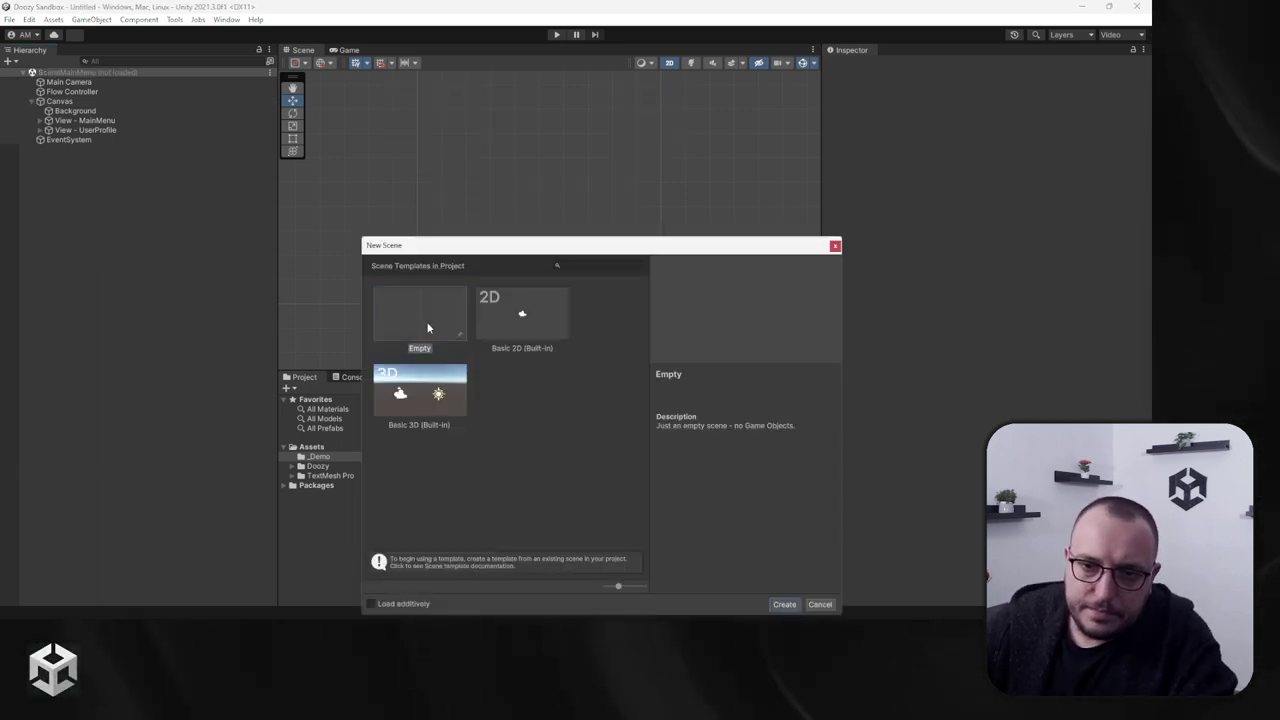
key(Return)
Step: Add a Canvas without an EventSystem to the empty scene and open the Canvas's Sort Order for editing
right_click(77, 135)
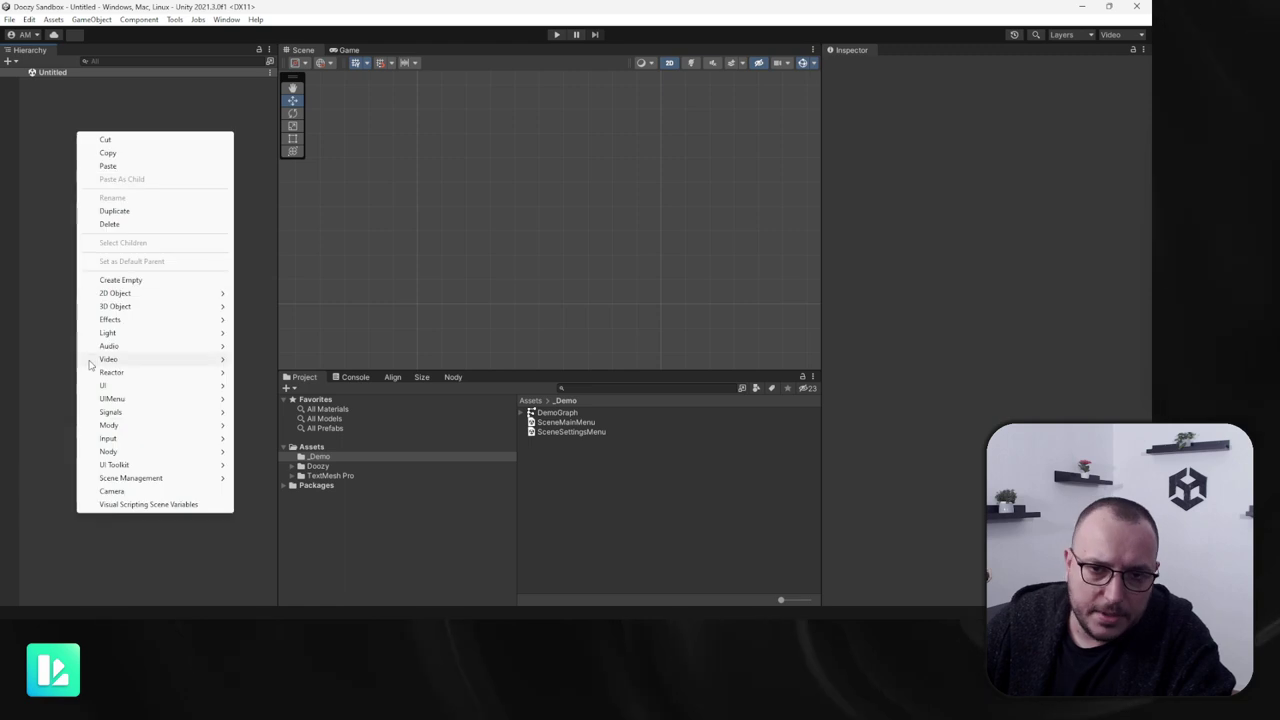
mouse_move(105, 385)
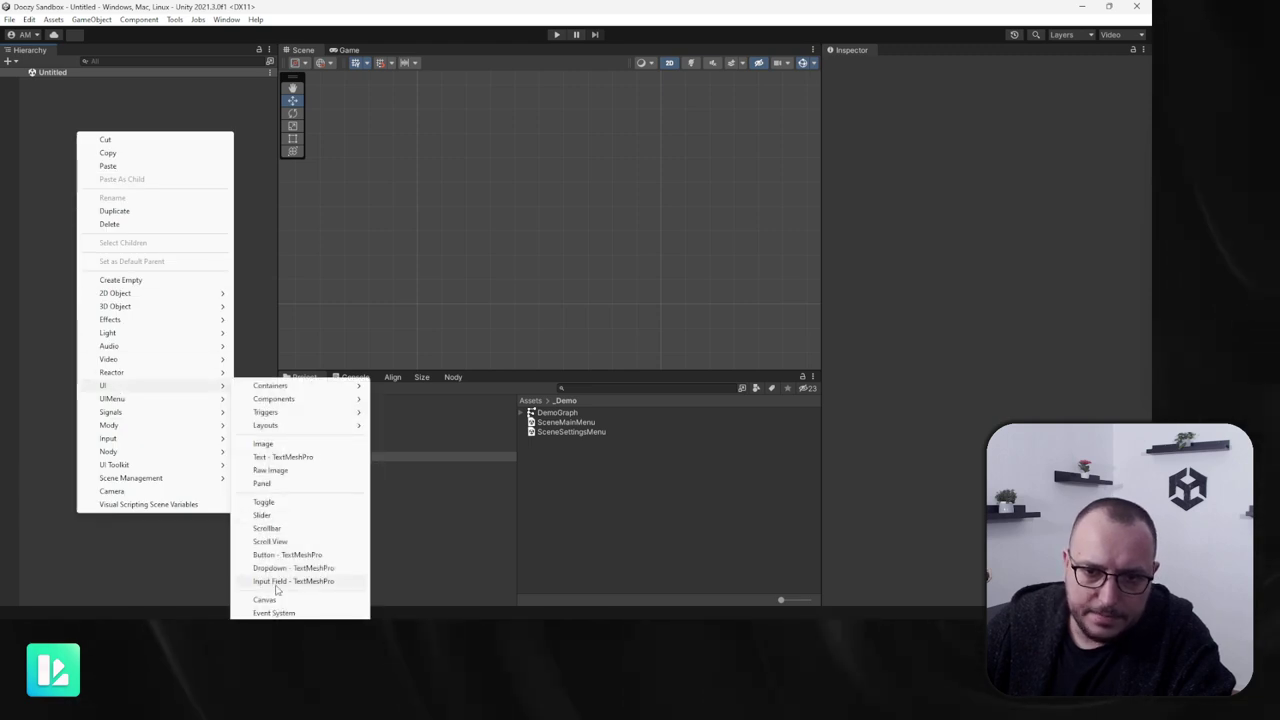
click(266, 599)
click(64, 92)
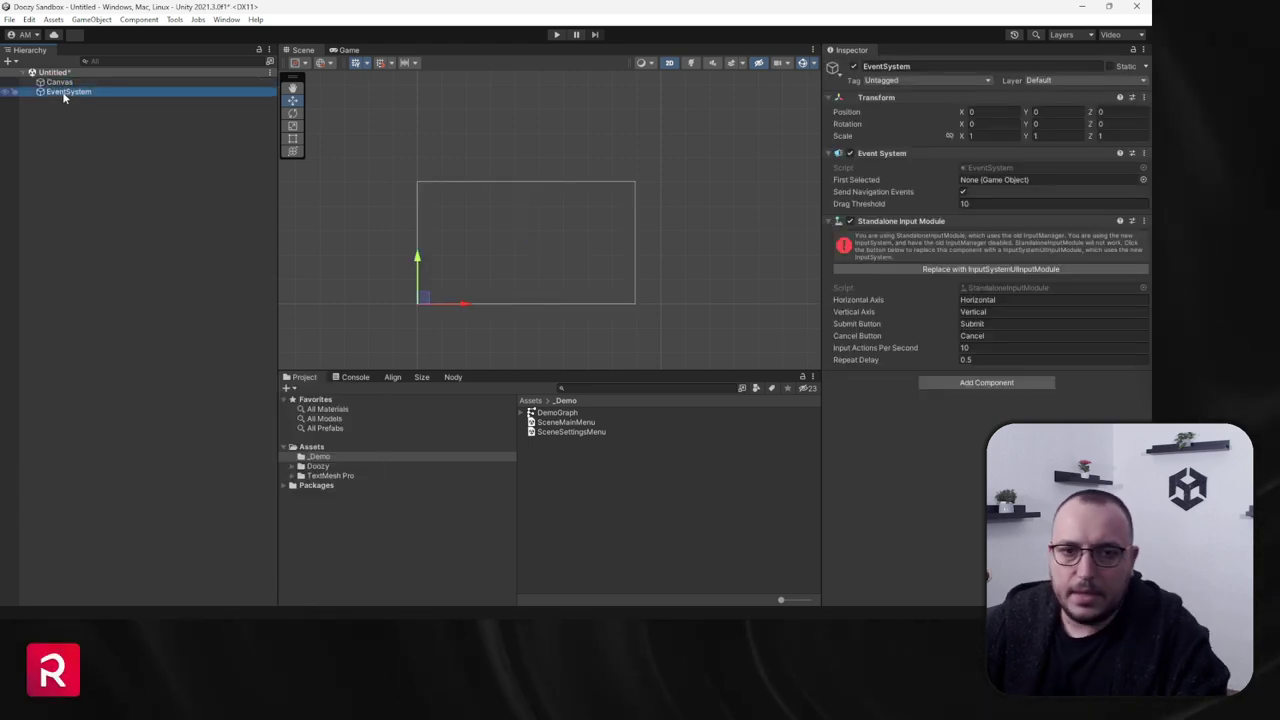
key(Delete)
click(57, 82)
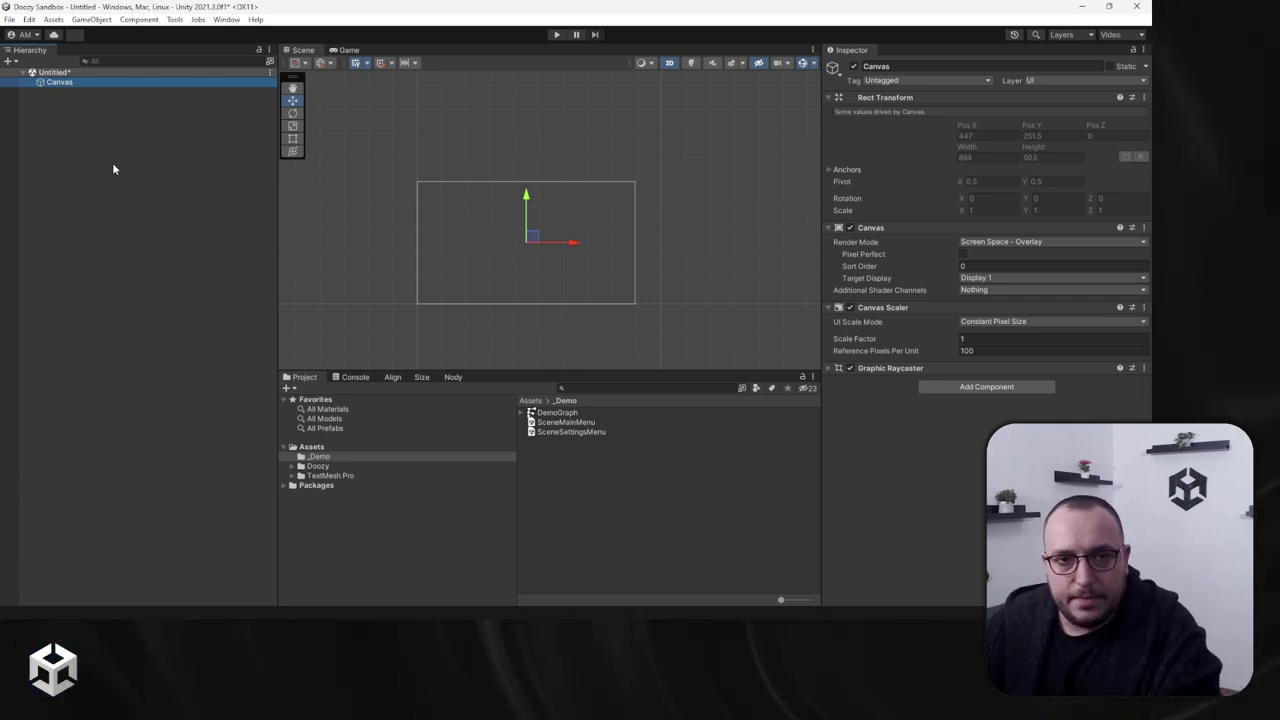
click(978, 266)
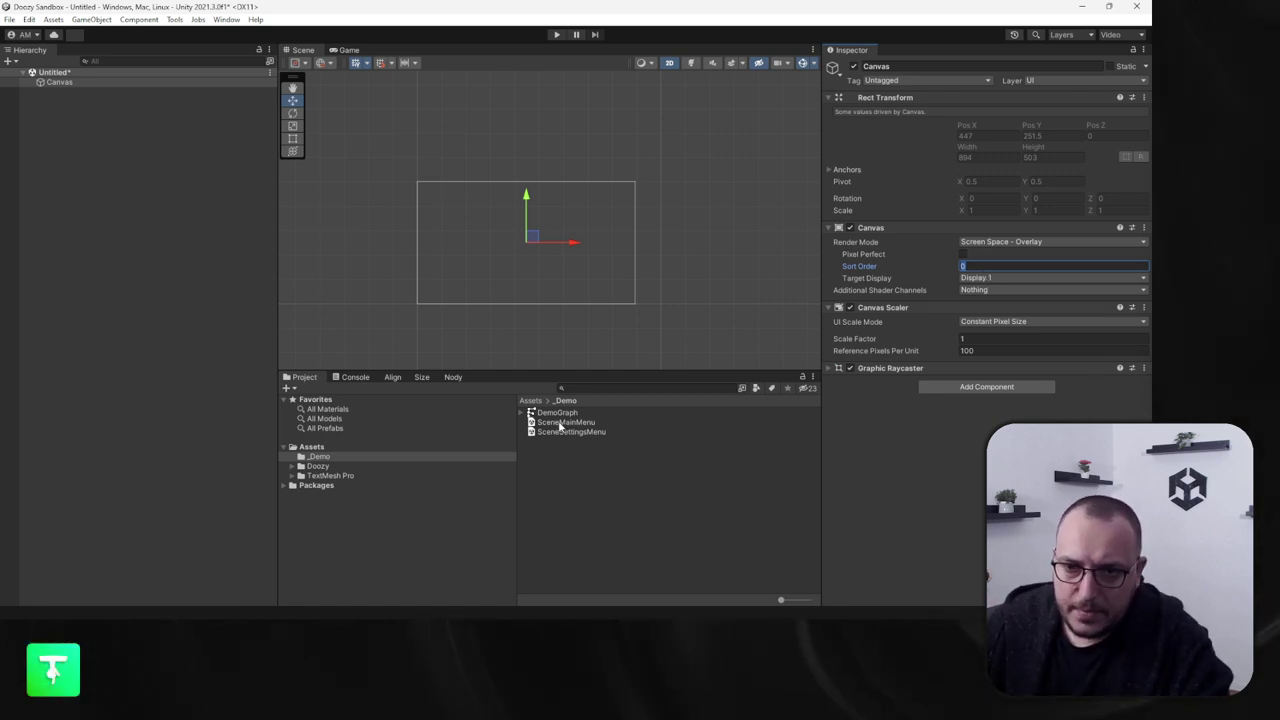
Step: Load SceneMainMenu alongside the untitled scene and move View - UserProfile into the untitled scene's Canvas
drag(560, 425, 183, 286)
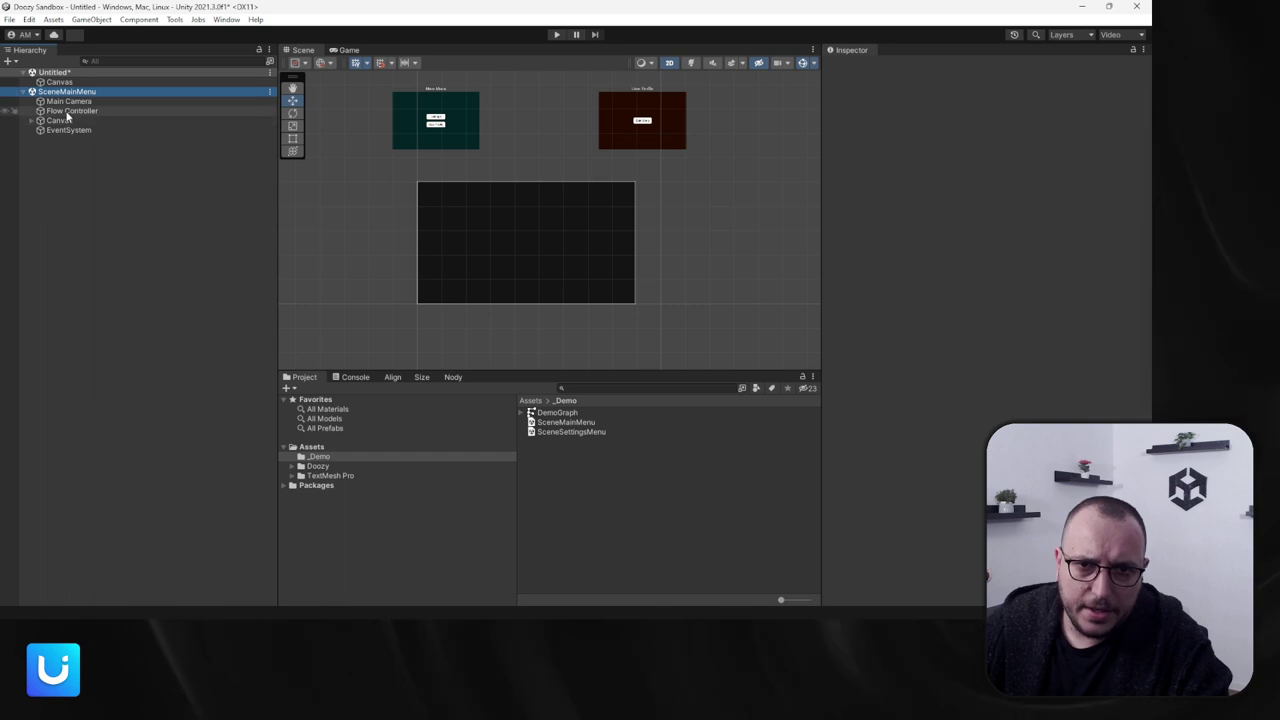
click(31, 120)
click(95, 149)
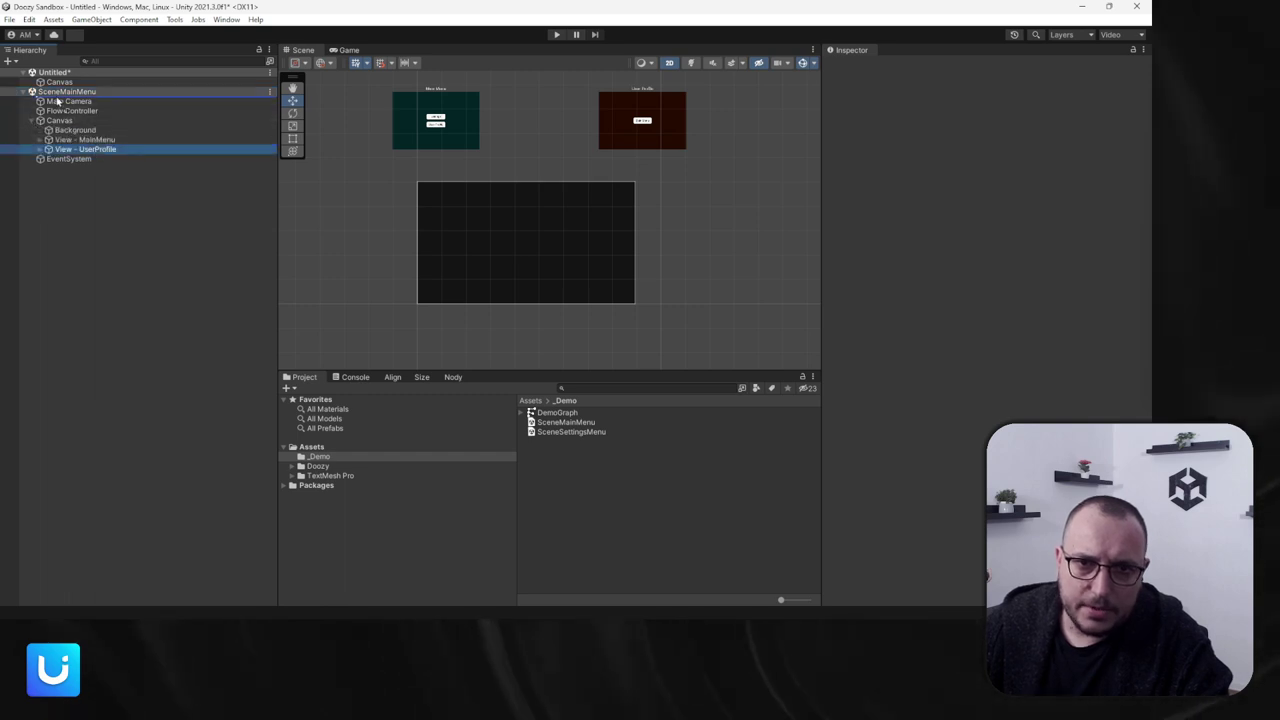
drag(57, 101, 59, 82)
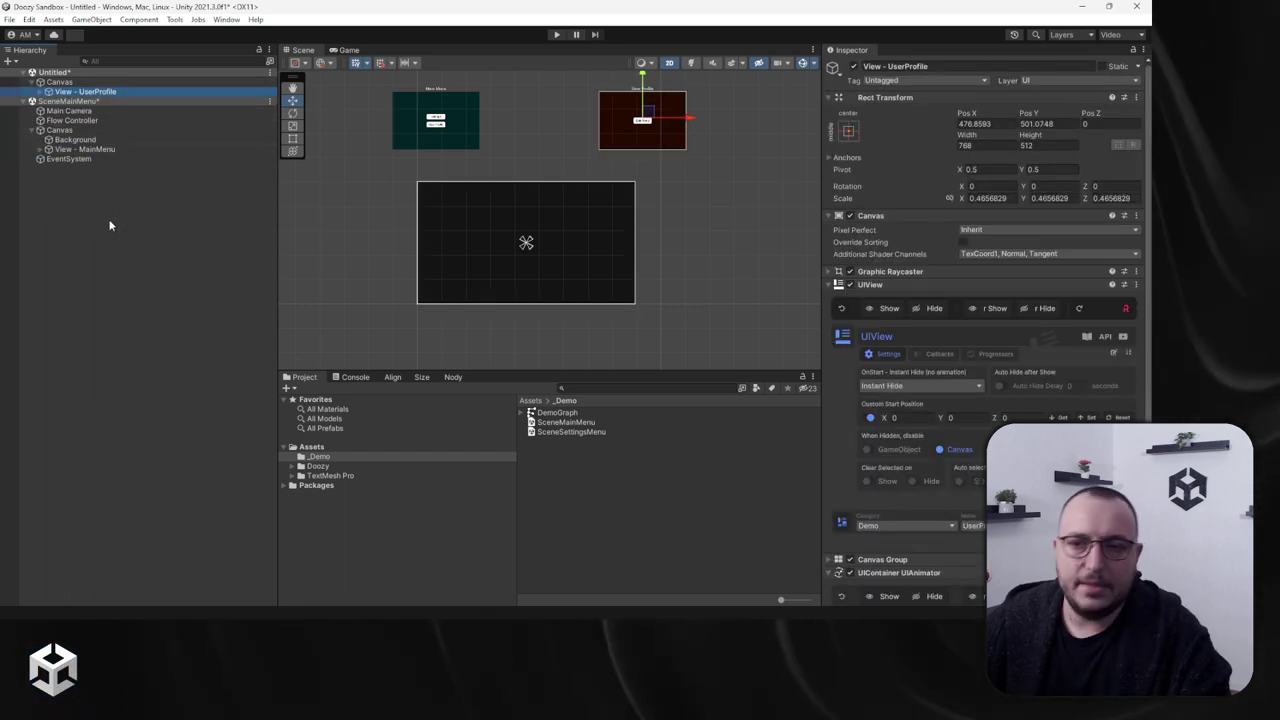
Step: Save the untitled scene as SceneUserProfileMenu in the _Demo folder
right_click(56, 73)
click(101, 115)
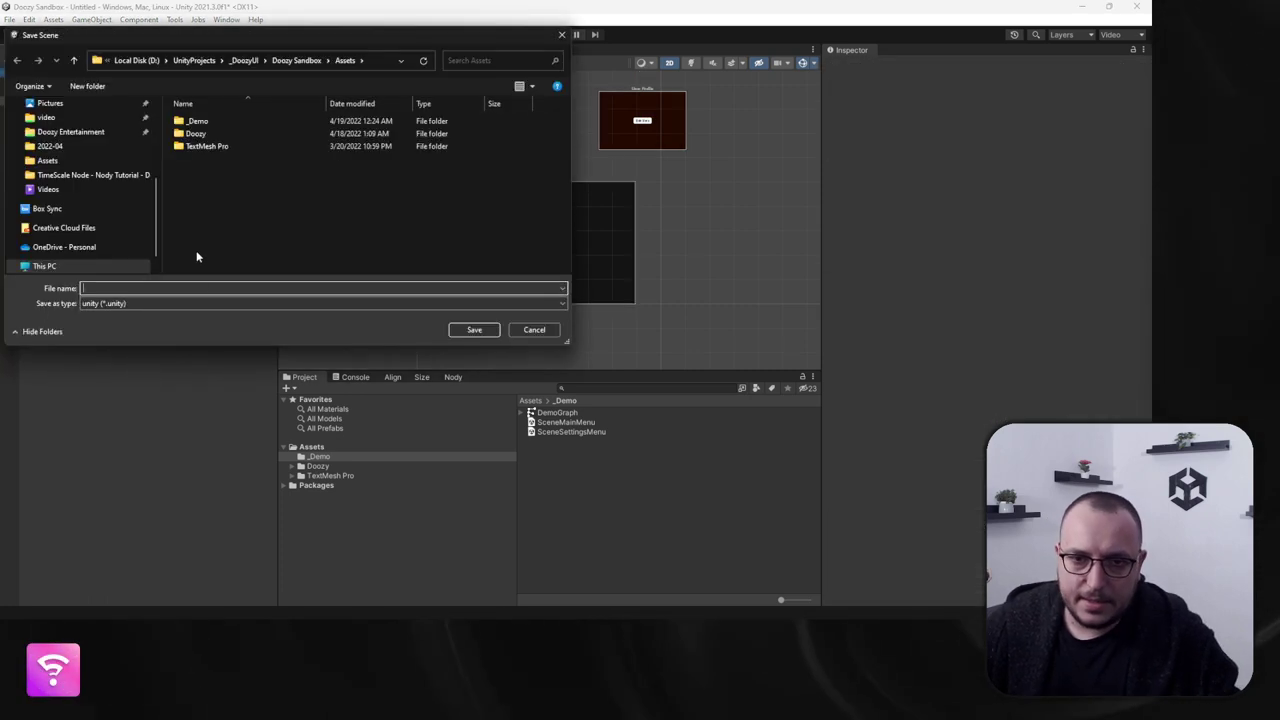
double_click(198, 121)
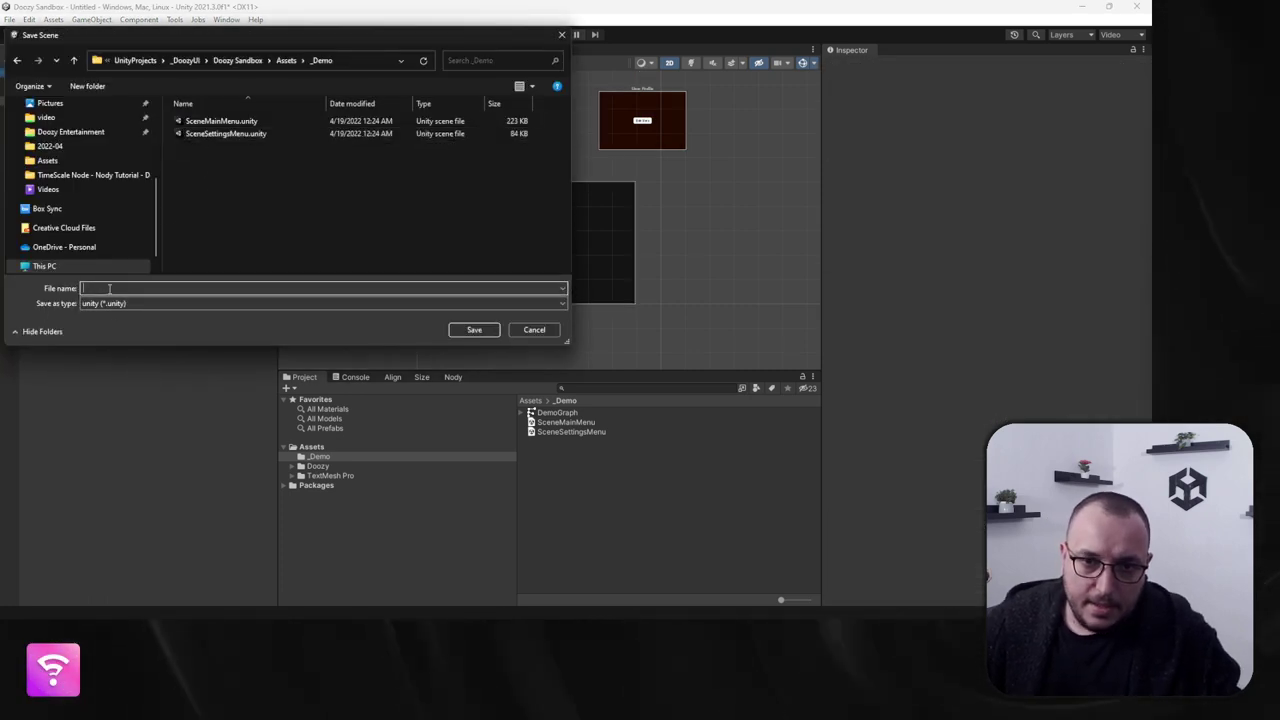
text(Scene)
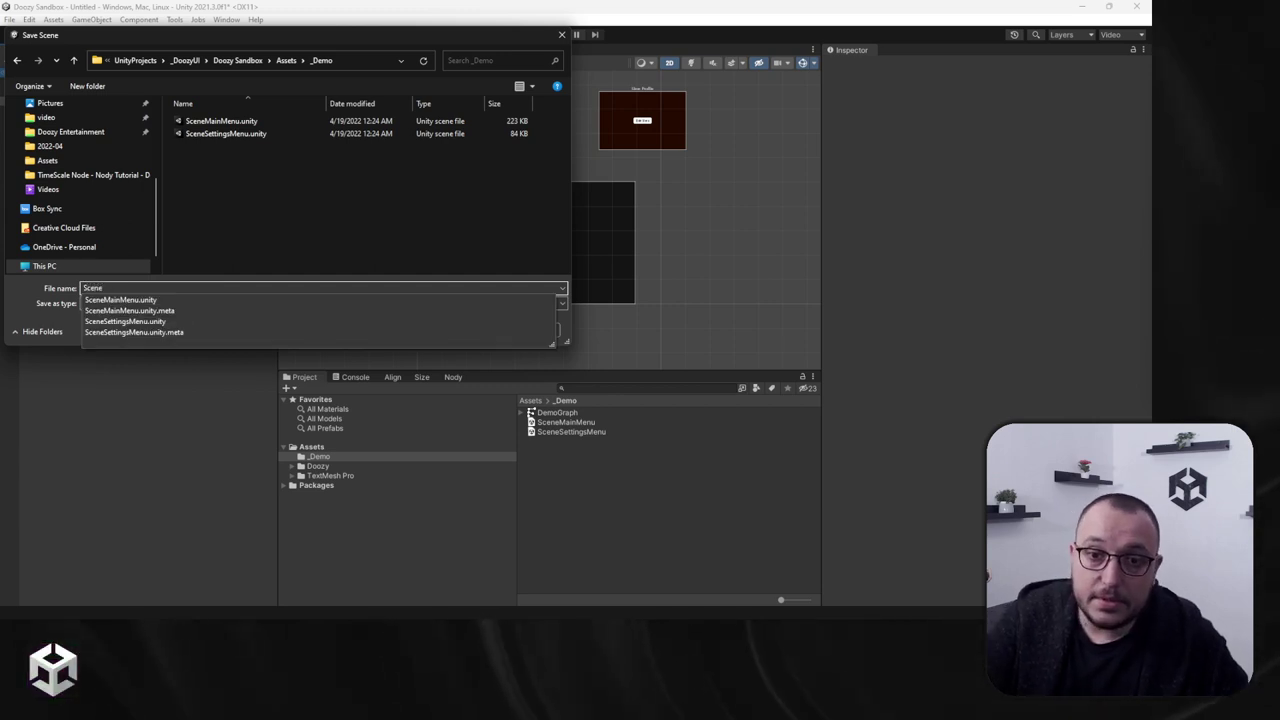
text(User)
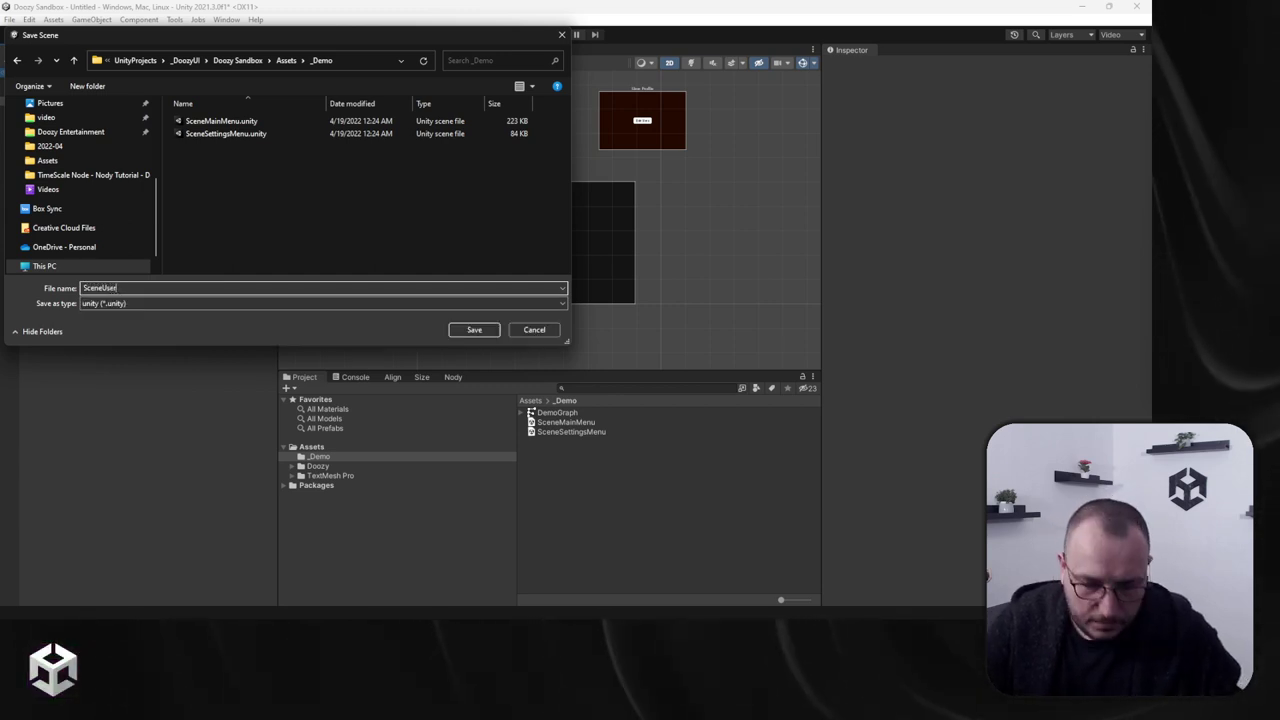
text(ProfileM)
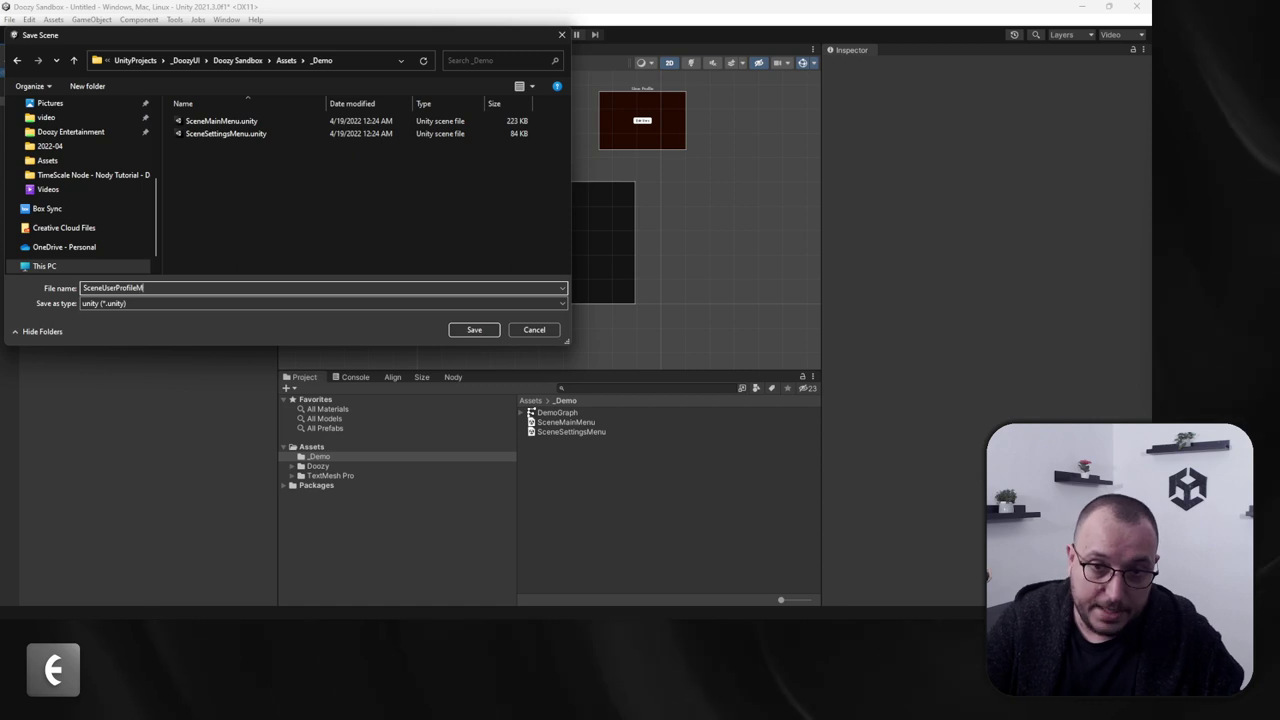
text(enu)
key(Return)
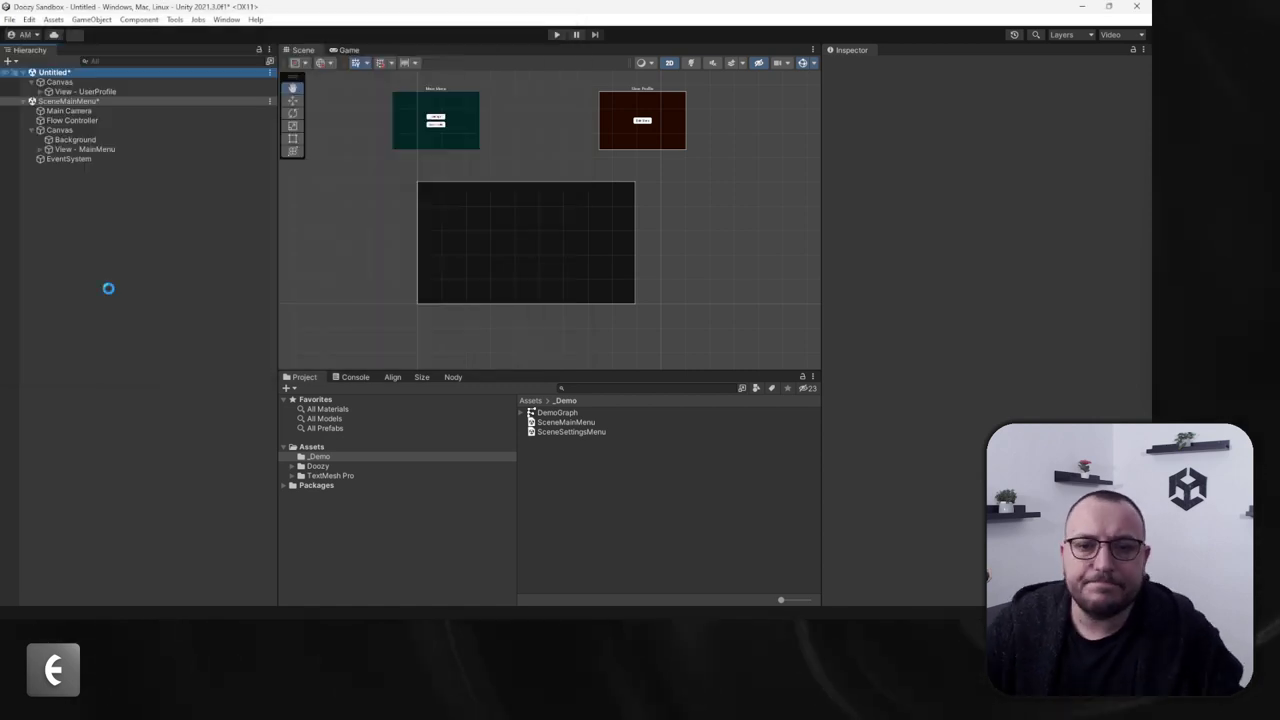
Step: Save SceneMainMenu and SceneUserProfileMenu, and remove SceneUserProfileMenu from the hierarchy
right_click(87, 102)
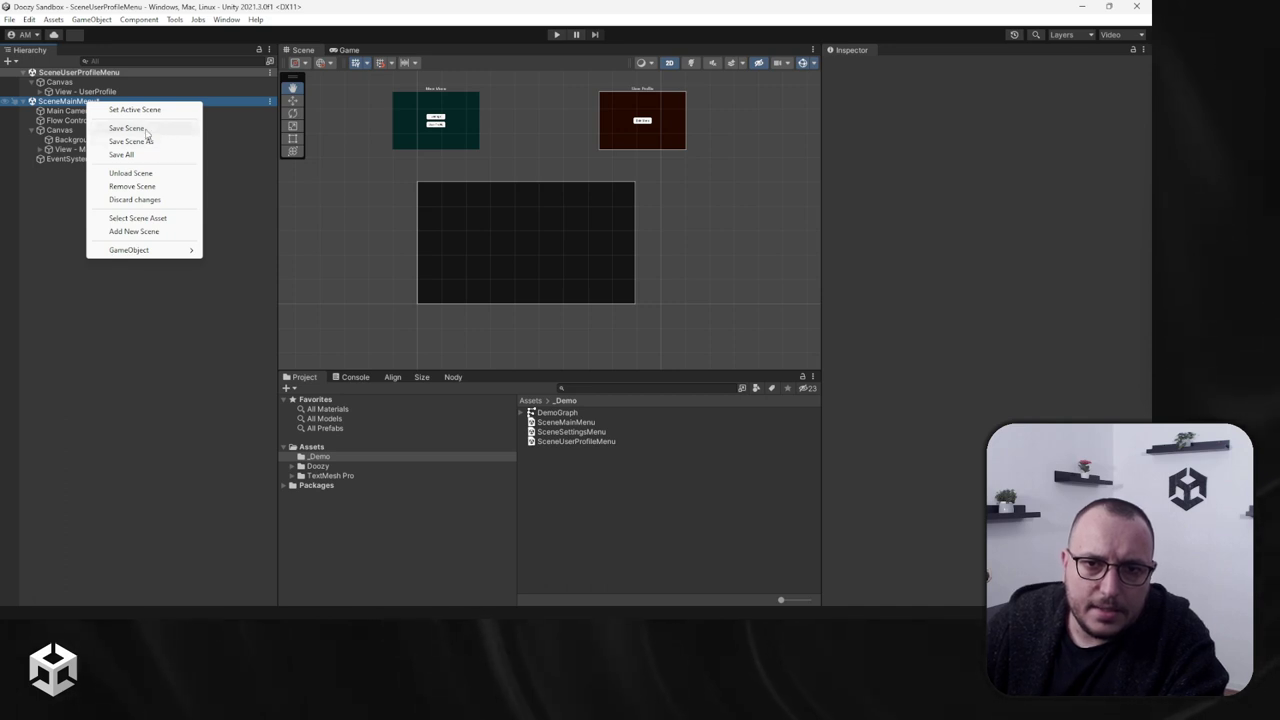
click(146, 128)
right_click(67, 74)
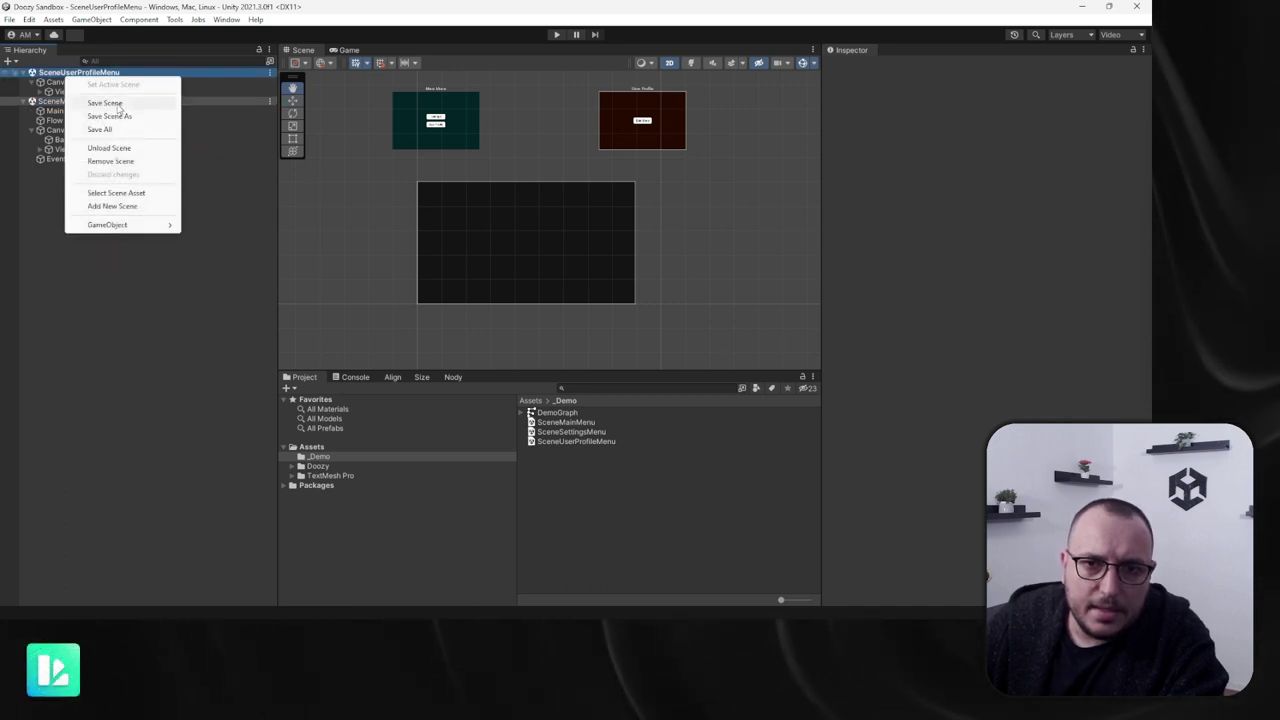
click(117, 104)
right_click(73, 74)
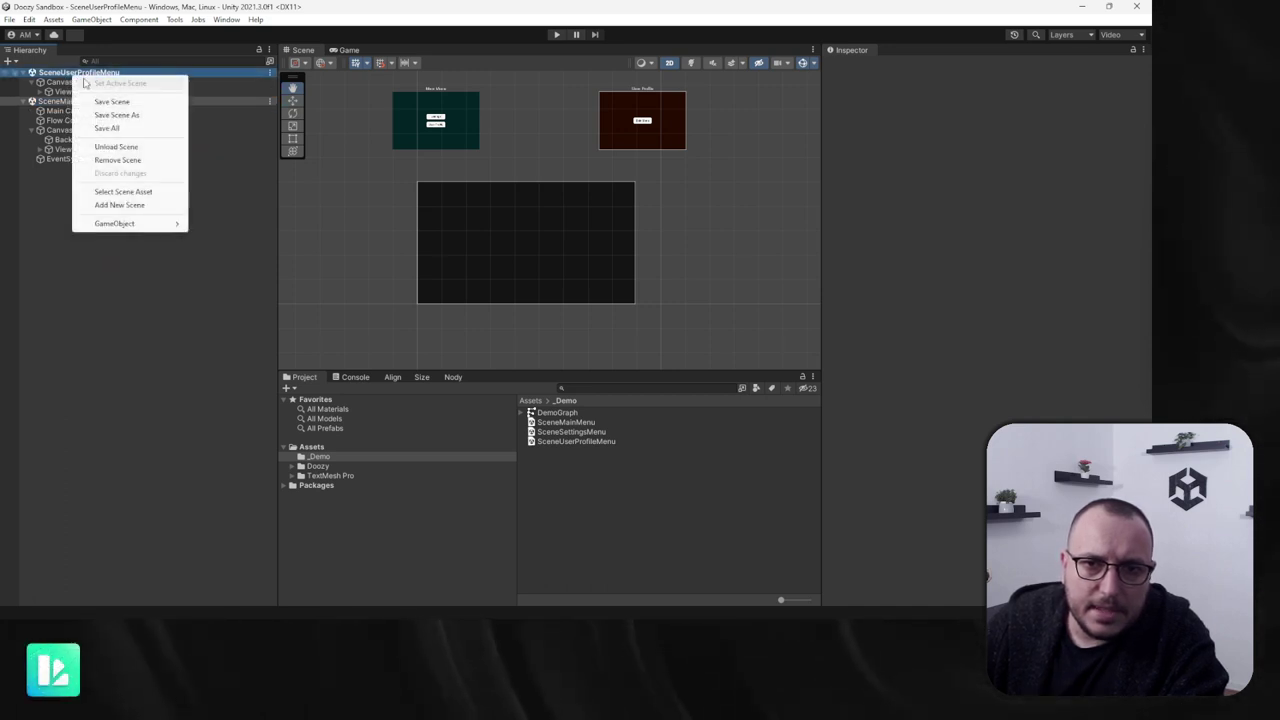
click(130, 161)
scroll(397, 234, down, 2)
key(w)
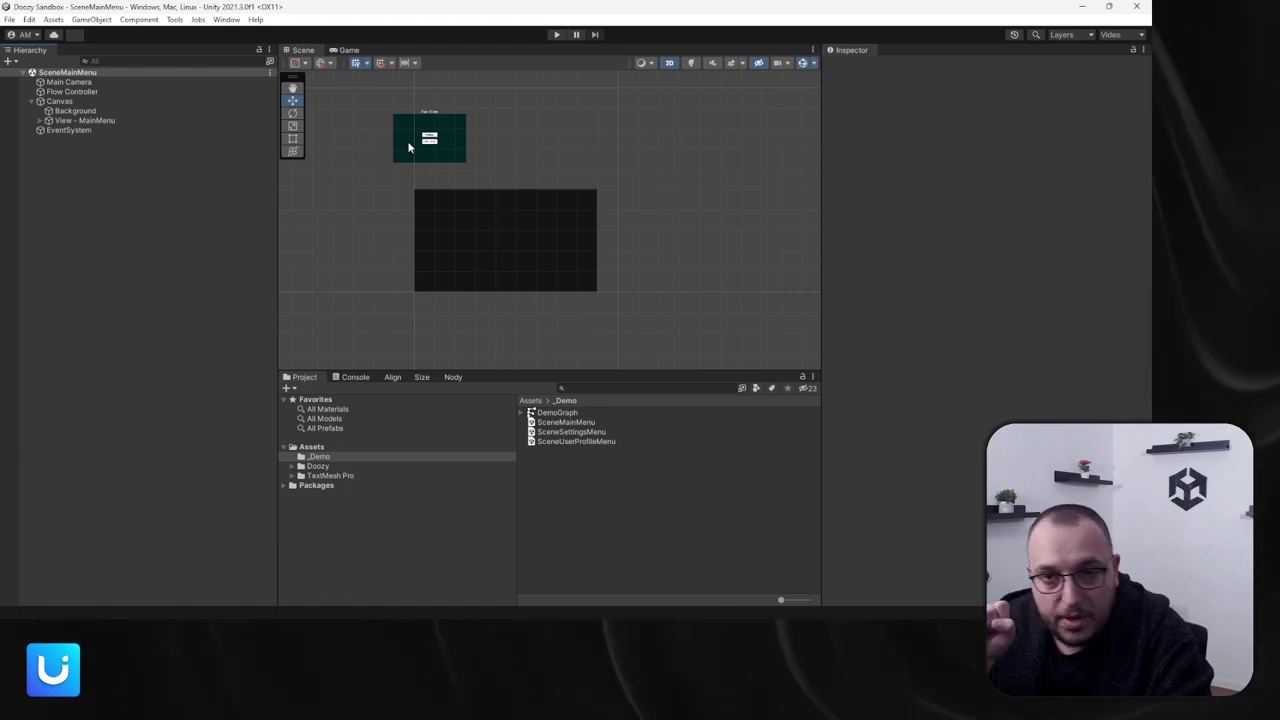
Step: Test the Settings button of the Main Menu in Play mode with the Nody graph open, and stop the game
click(117, 121)
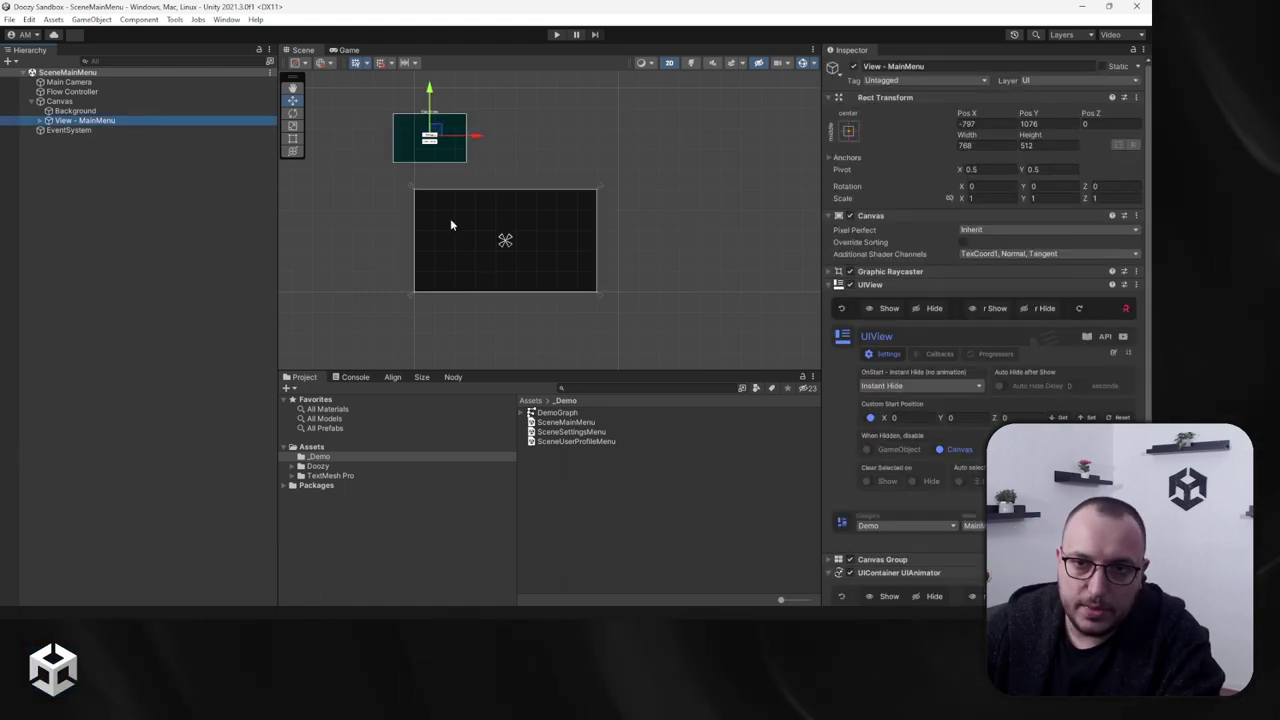
click(453, 378)
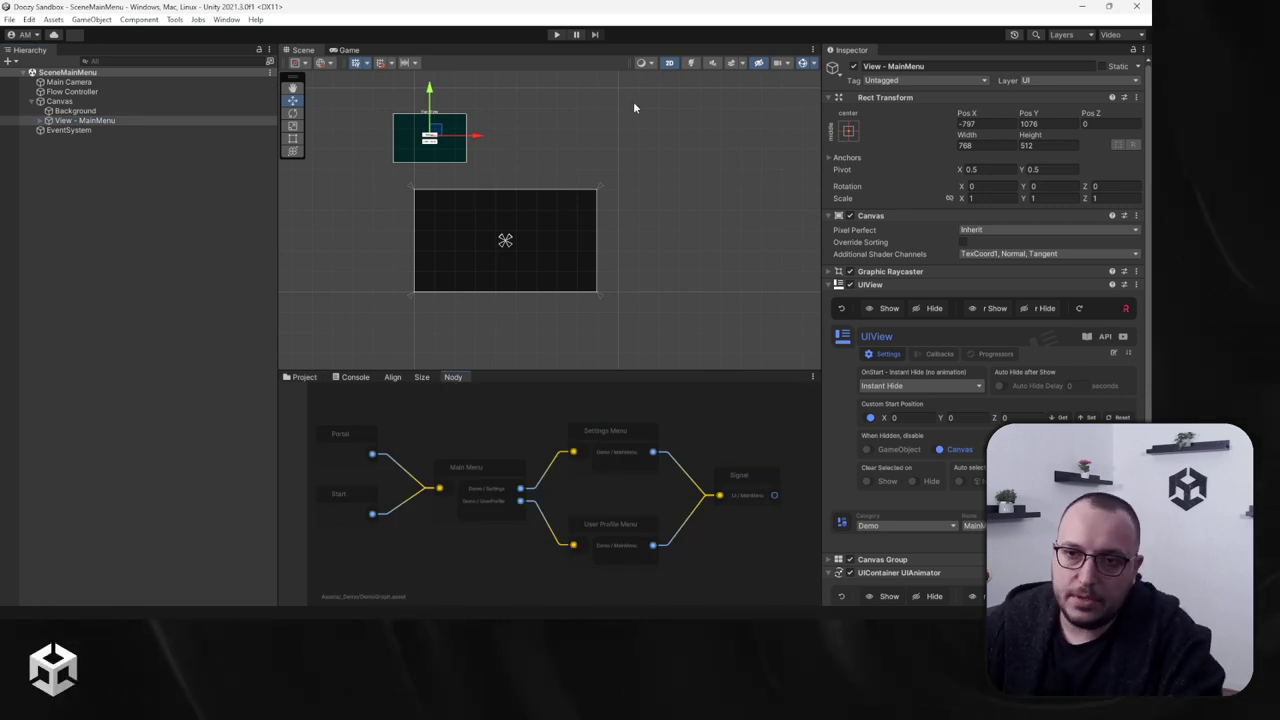
key(ctrl+p)
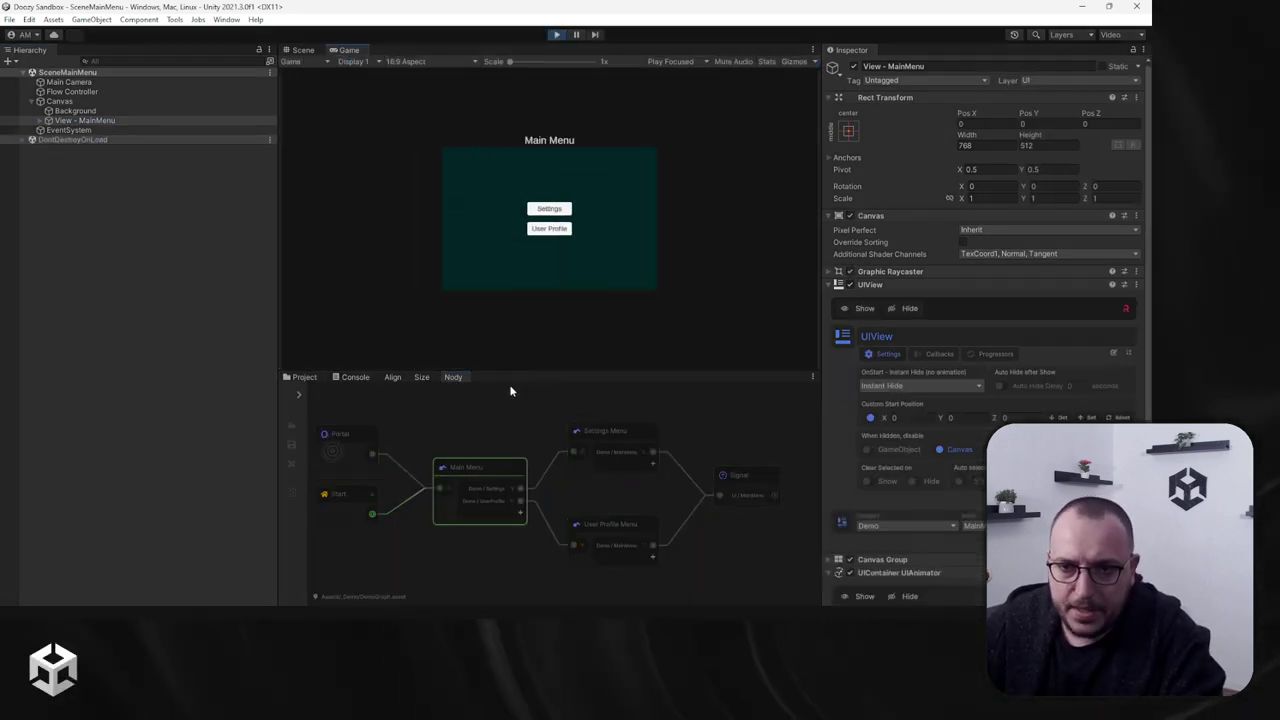
click(550, 209)
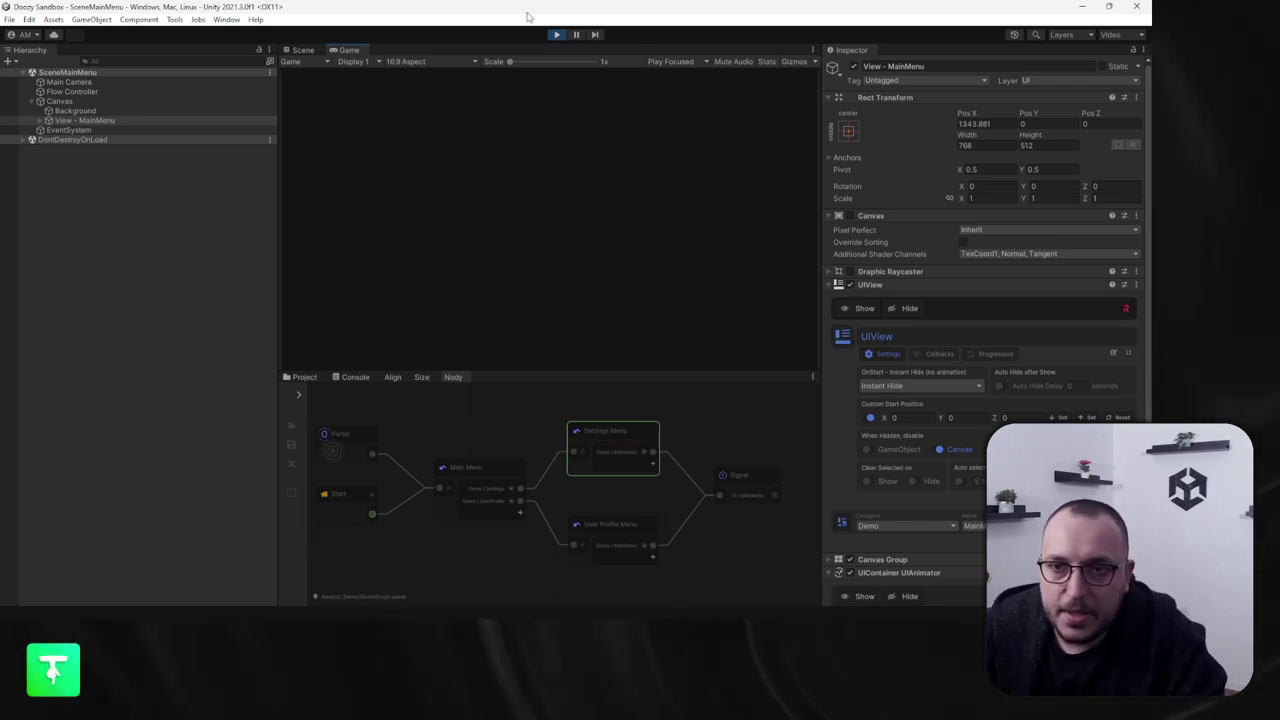
click(557, 34)
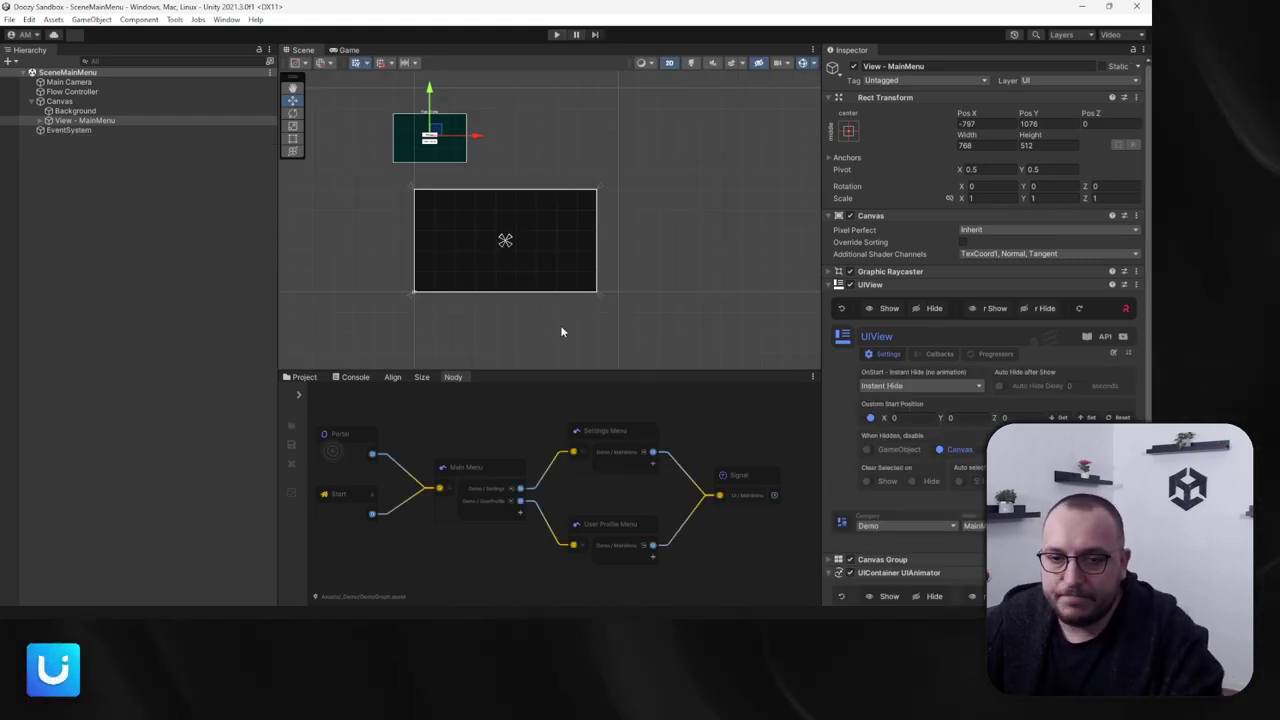
Step: Undock the Nody graph into a floating window and enlarge it to show the whole menu flow
drag(460, 382, 600, 190)
drag(338, 315, 107, 512)
scroll(389, 249, up, 5)
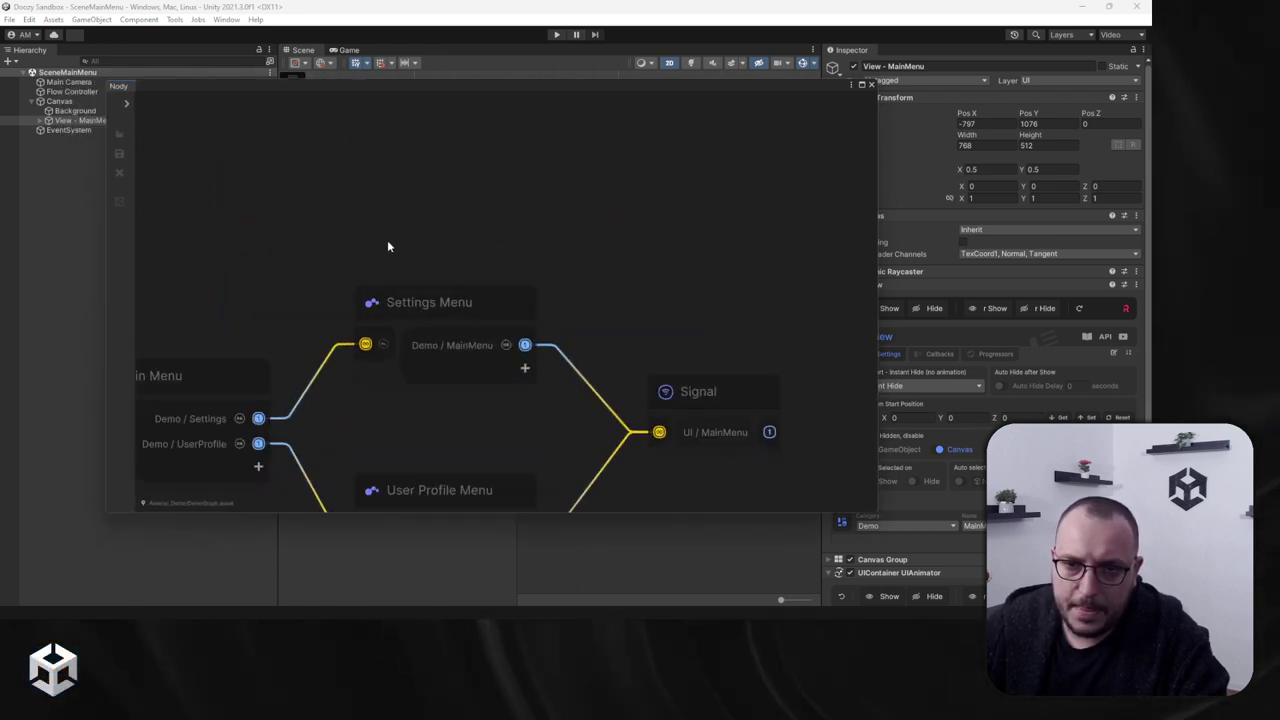
middle_drag(389, 249, 489, 180)
click(518, 237)
scroll(428, 197, down, 3)
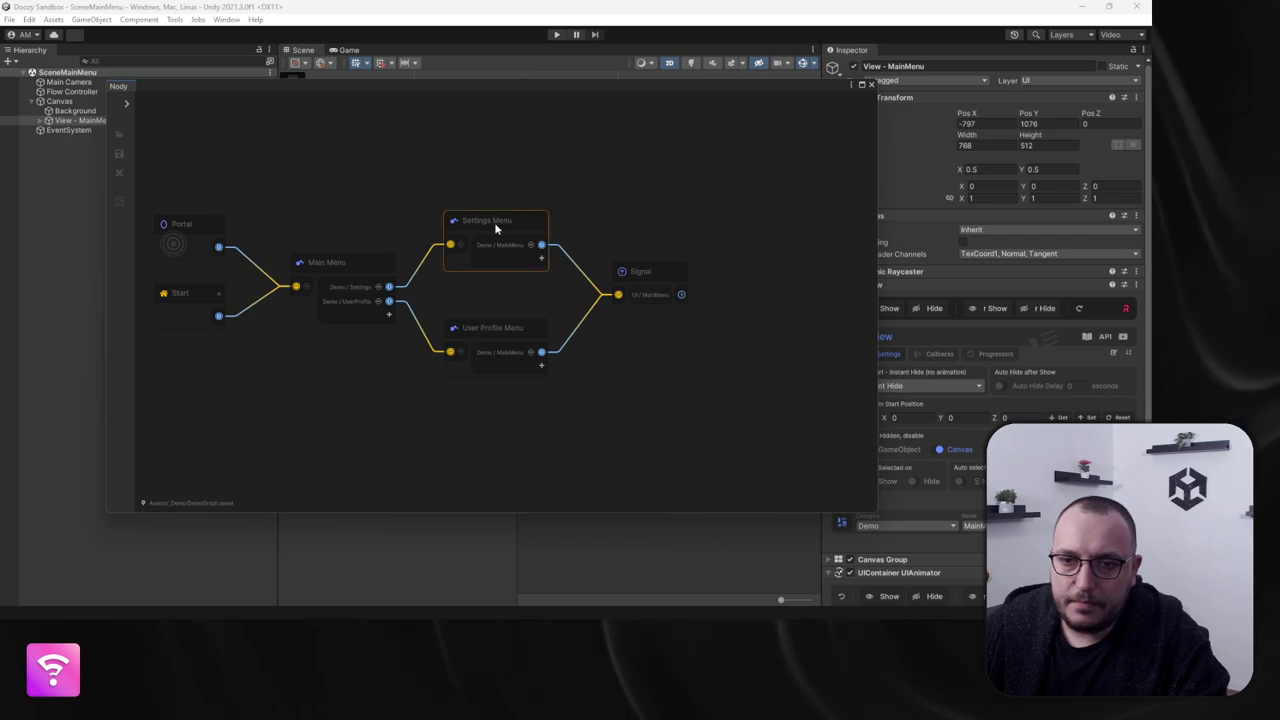
Step: Spread out the Settings Menu and Signal nodes to make room after the Main Menu node
drag(494, 222, 507, 161)
drag(643, 336, 785, 336)
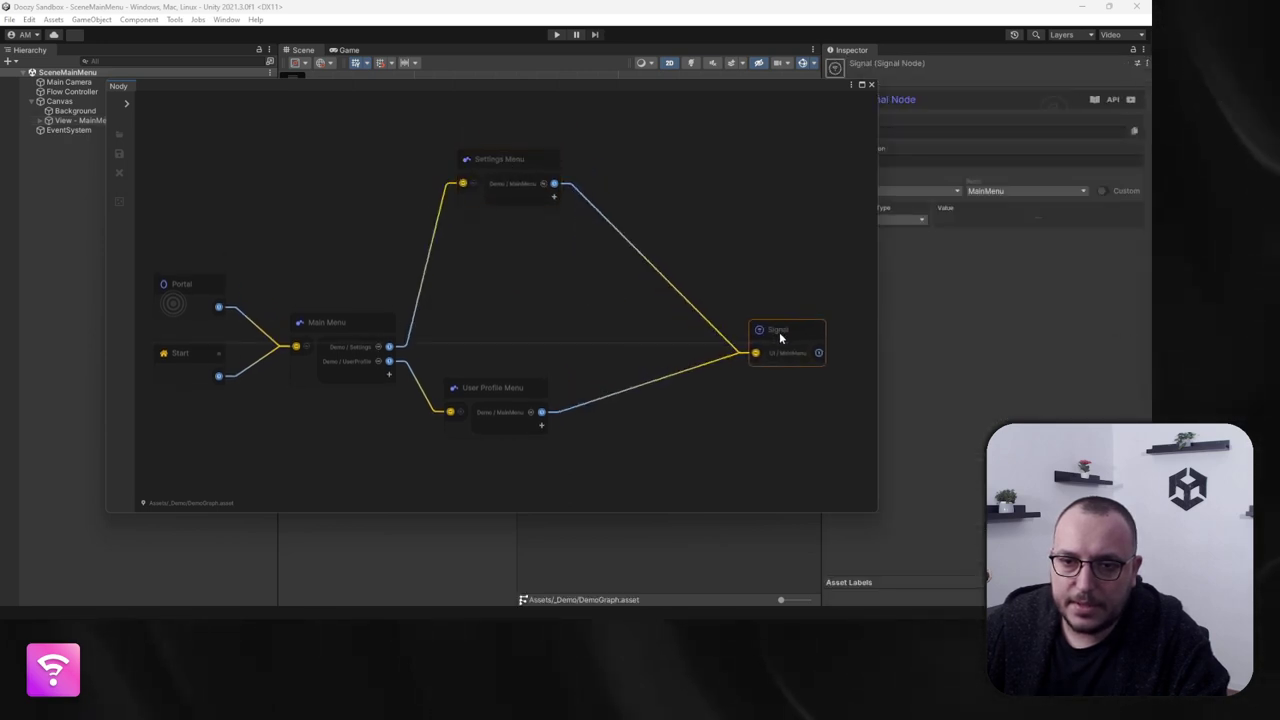
drag(497, 160, 617, 175)
Step: Create a Load Scene node and place it between the Main Menu and Settings Menu nodes
right_click(459, 160)
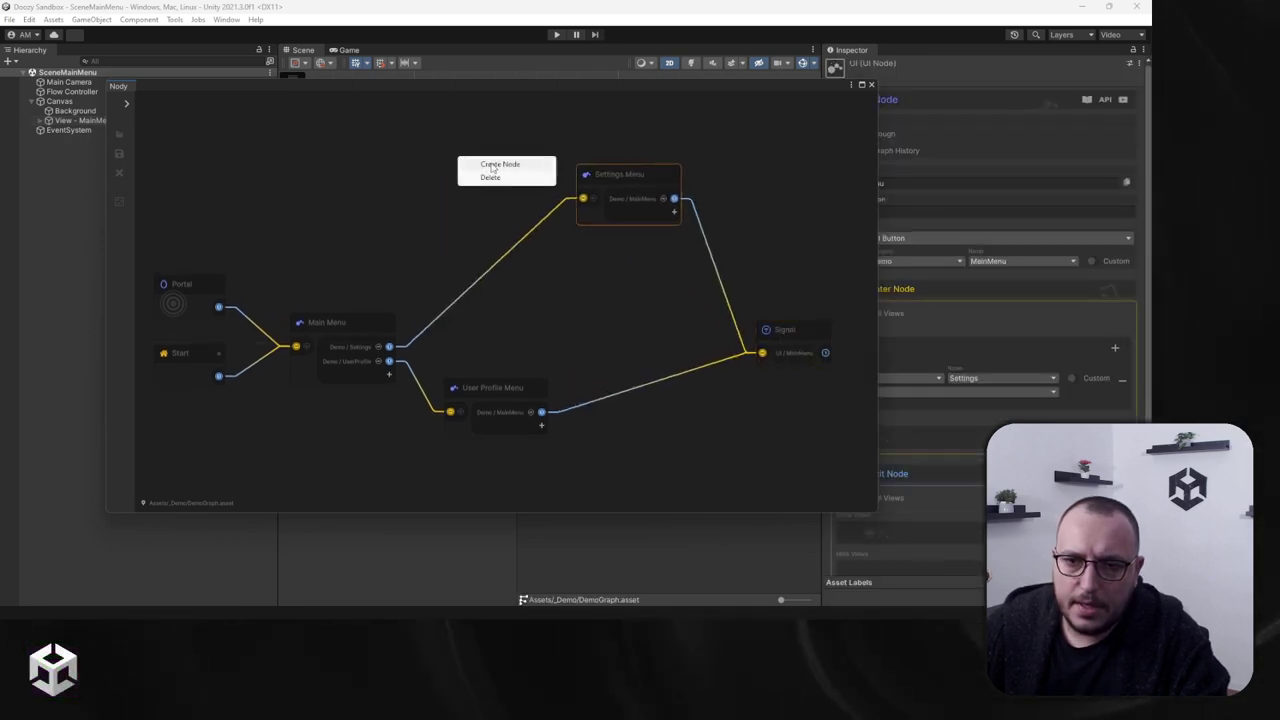
click(491, 165)
click(440, 185)
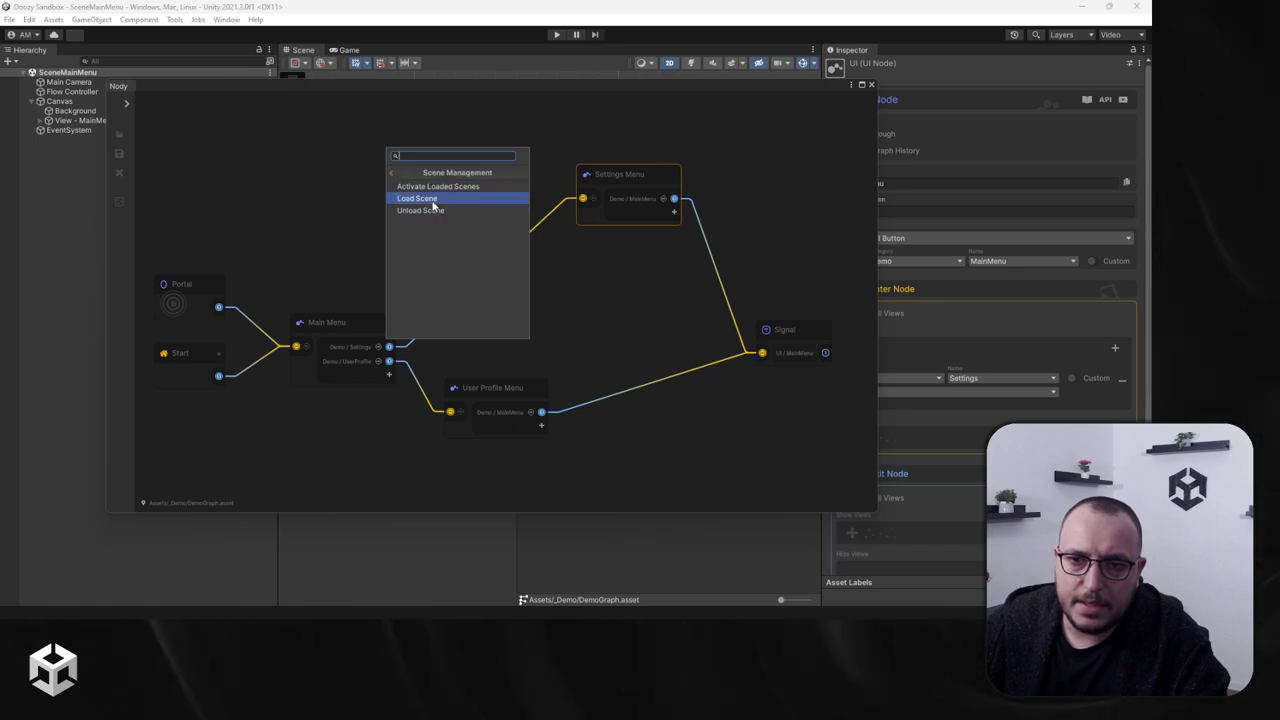
click(433, 198)
drag(511, 166, 464, 160)
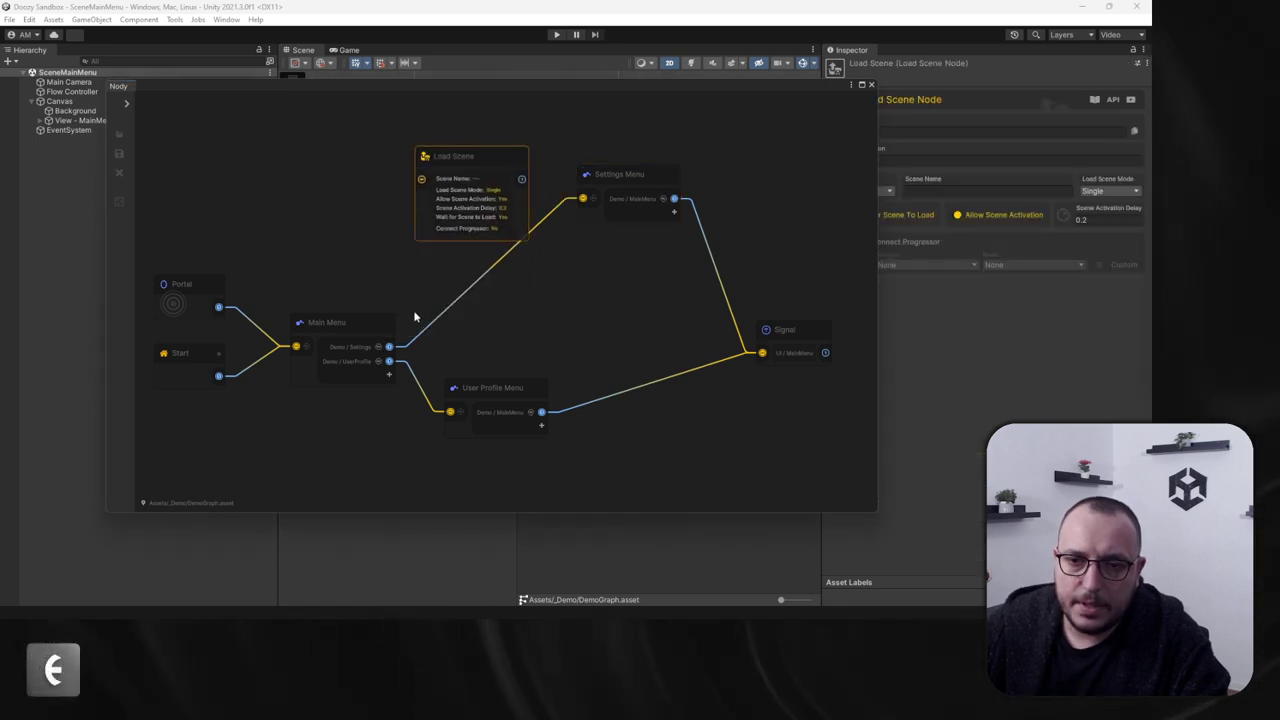
Step: Connect the Main Menu's Demo / Settings output to the Load Scene node and that node to Settings Menu, and space the nodes apart
drag(405, 347, 421, 179)
drag(522, 180, 583, 197)
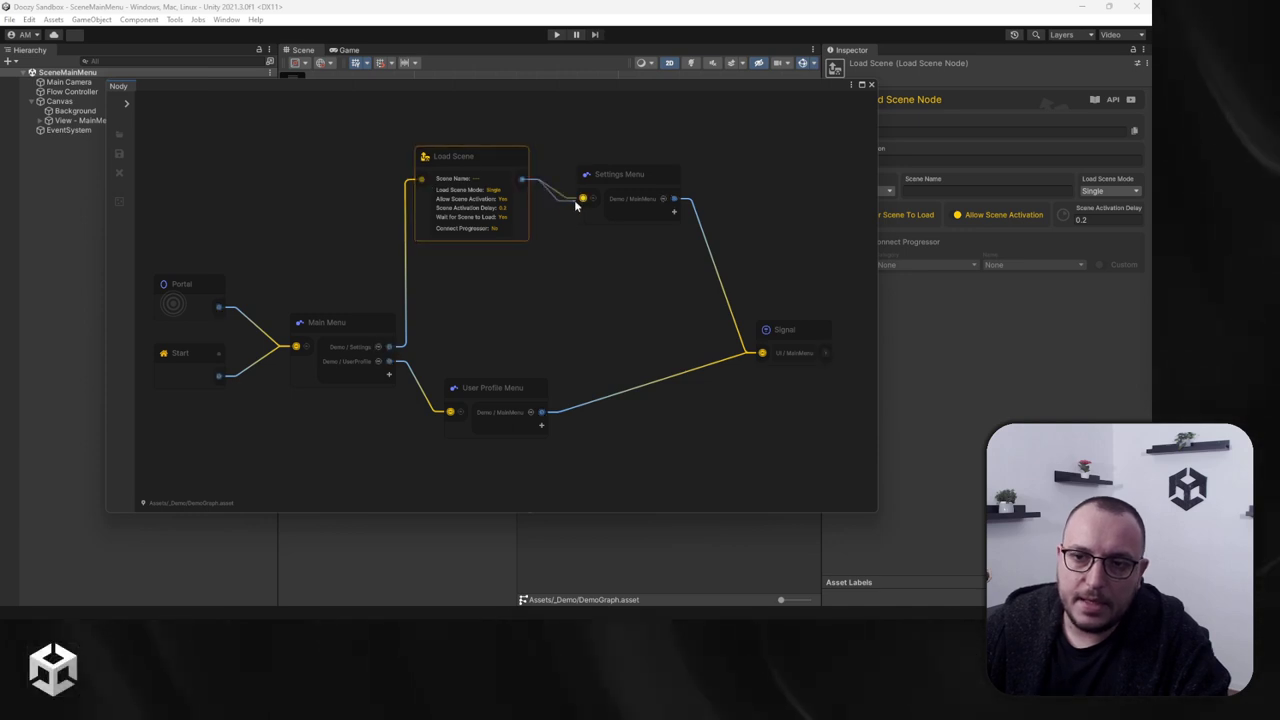
drag(476, 153, 509, 168)
drag(610, 174, 617, 166)
scroll(545, 270, up, 3)
Step: Narrow the graph window to inspect the Load Scene node's Get Scene By options, and close the graph window
click(510, 216)
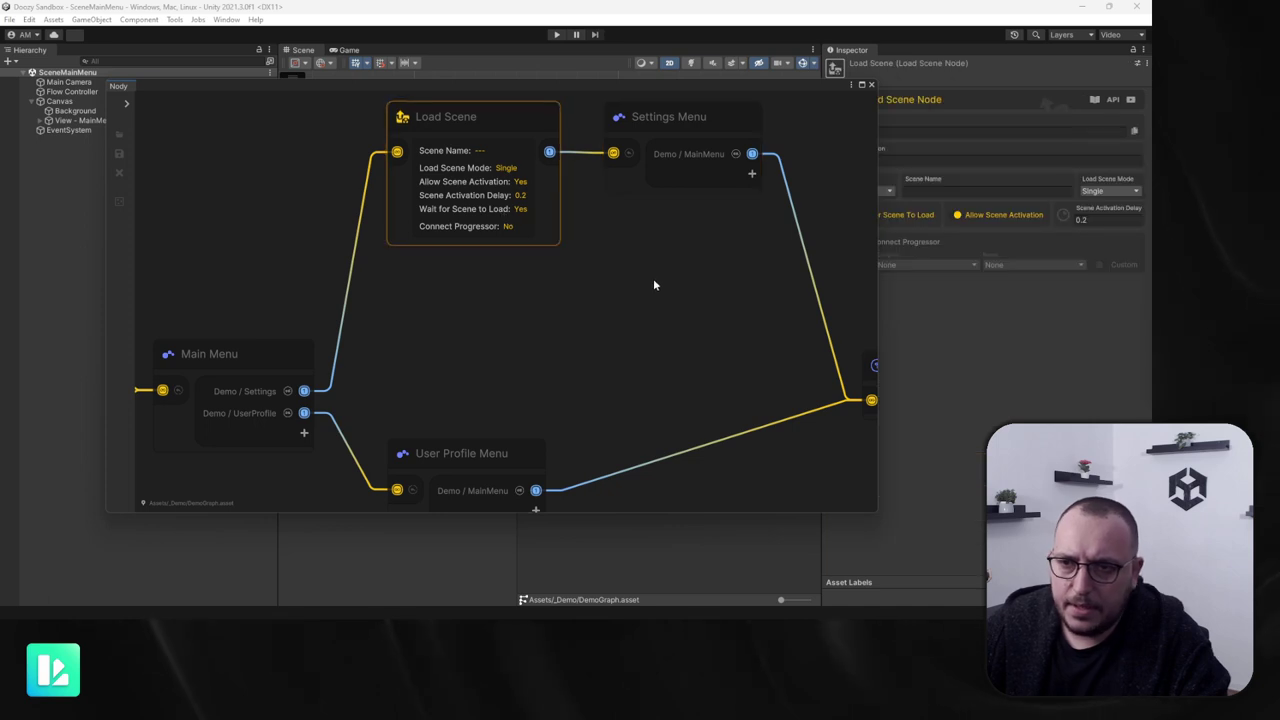
drag(878, 187, 704, 188)
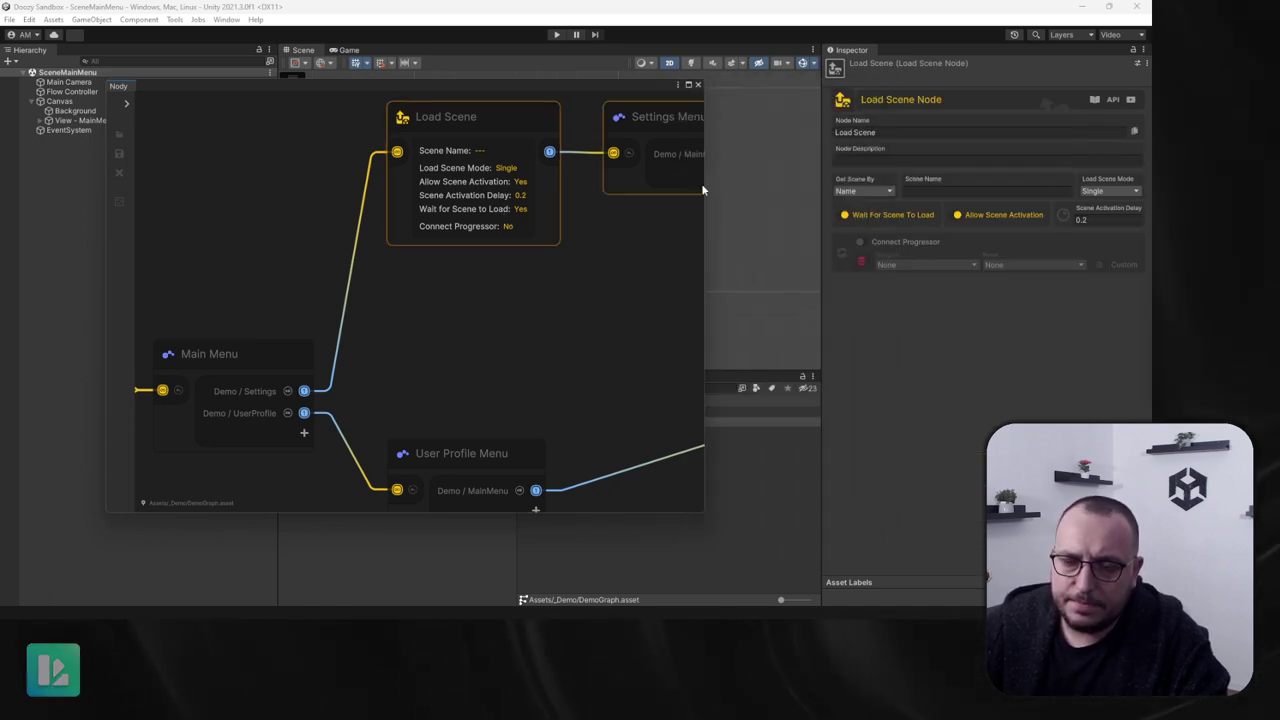
click(863, 191)
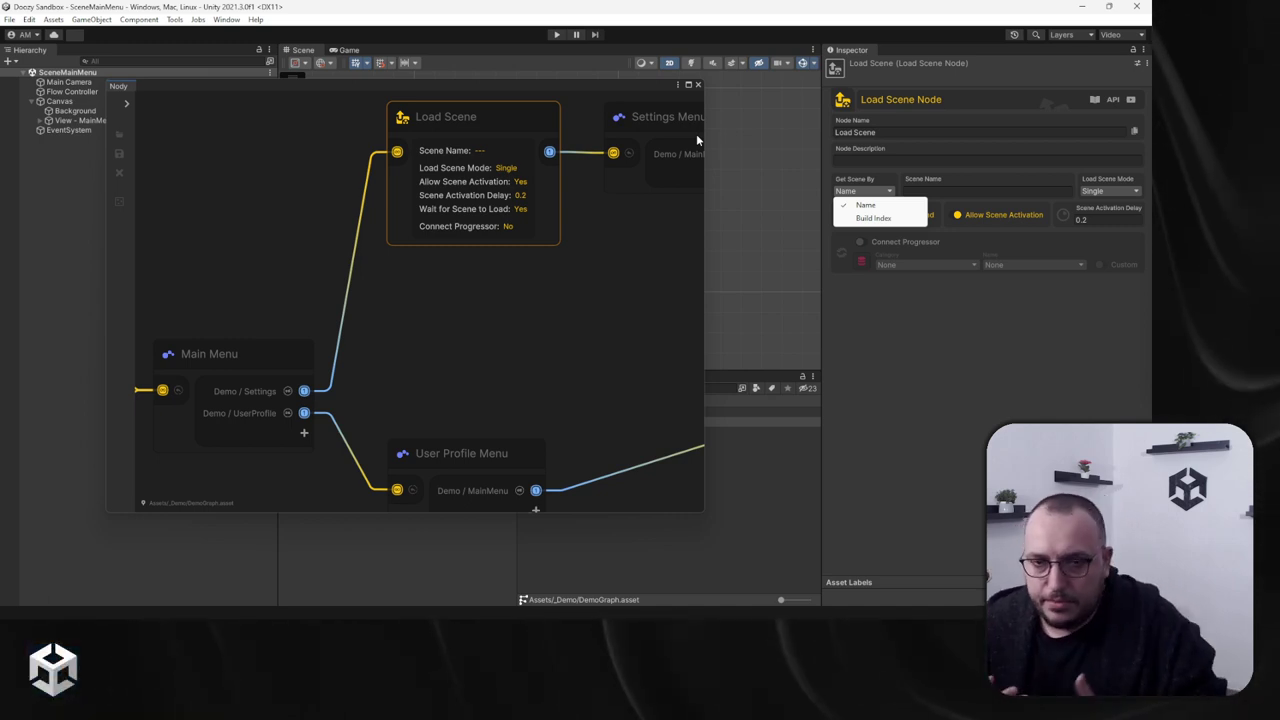
click(640, 90)
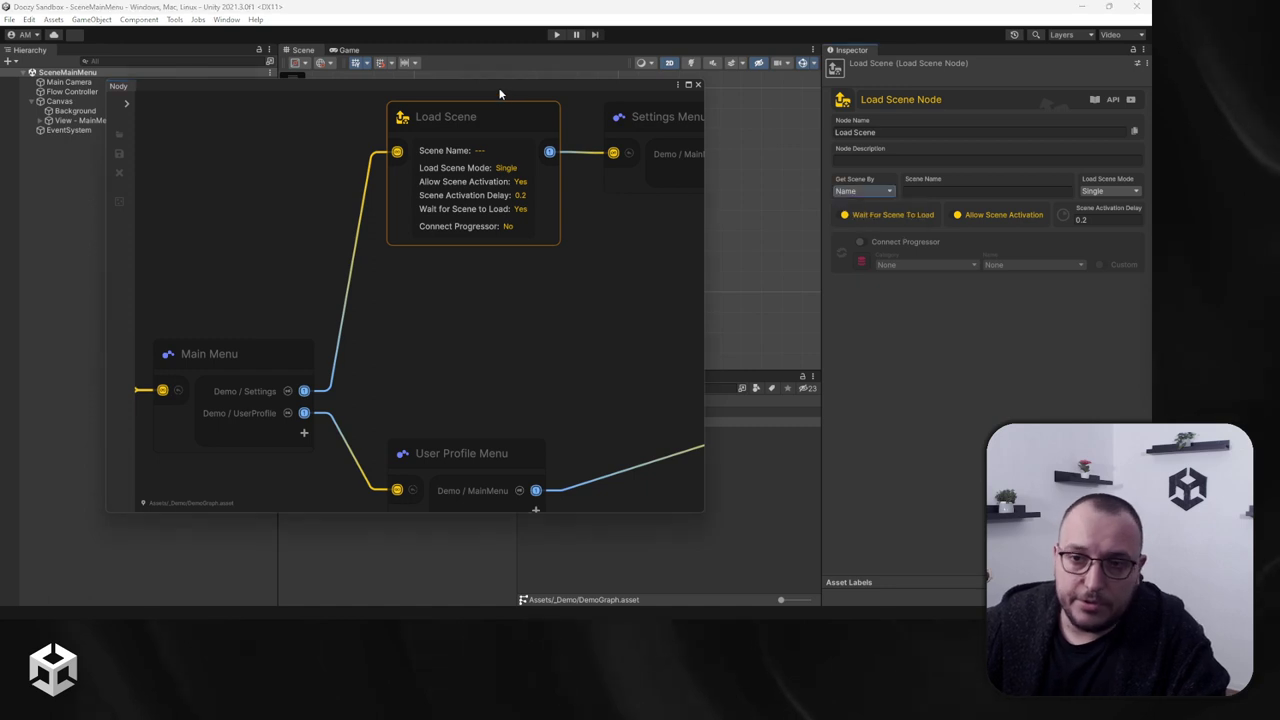
drag(633, 92, 659, 117)
click(724, 109)
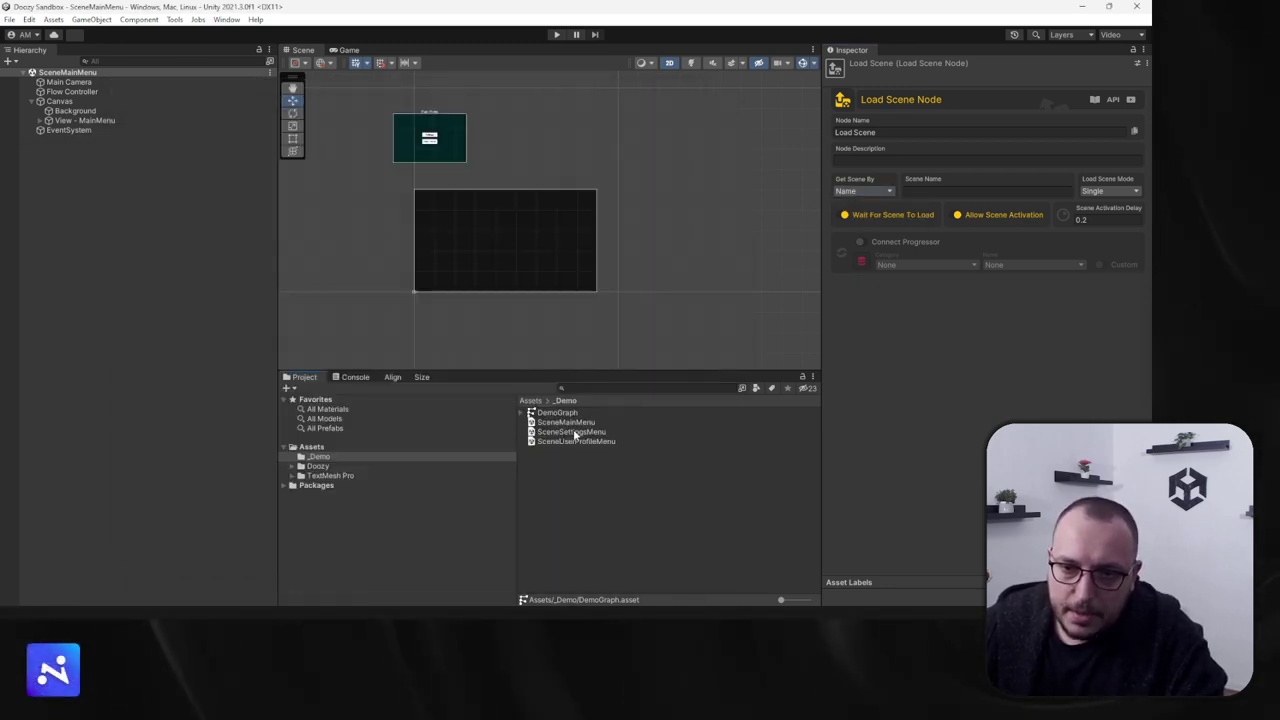
Step: Add SceneSettingsMenu and SceneUserProfileMenu to the Scenes In Build list in the build settings
click(570, 432)
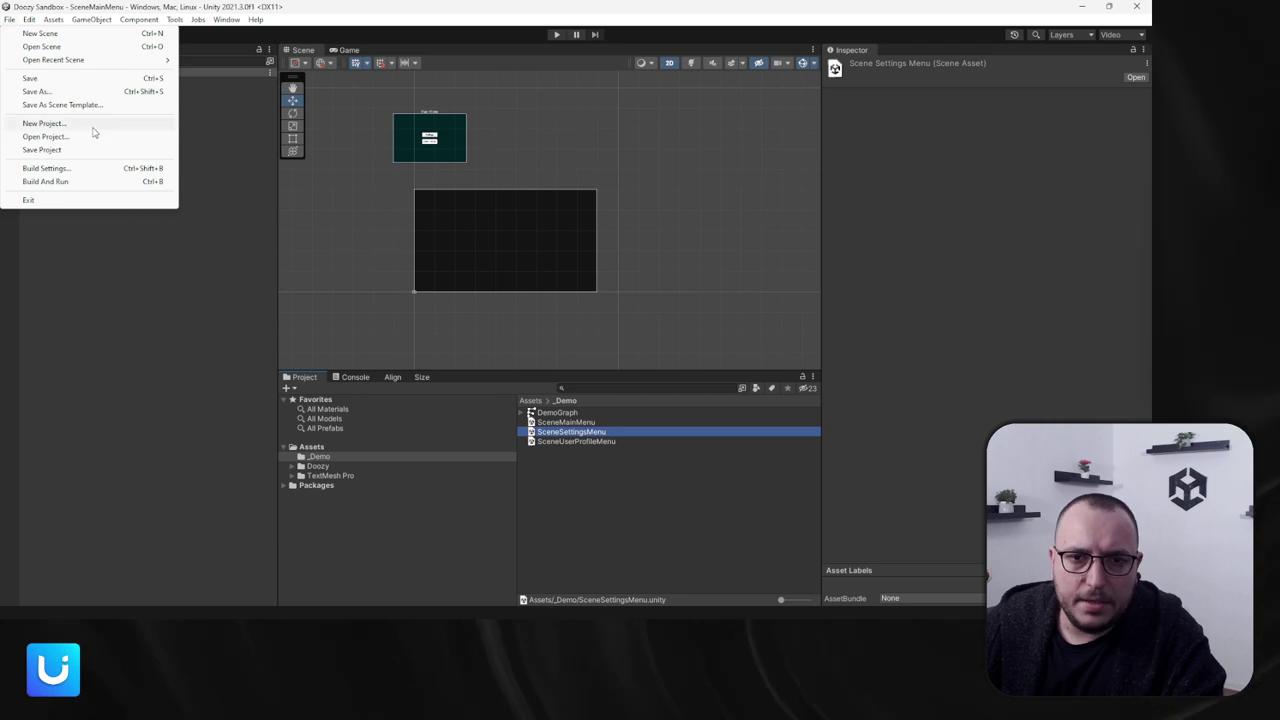
click(50, 168)
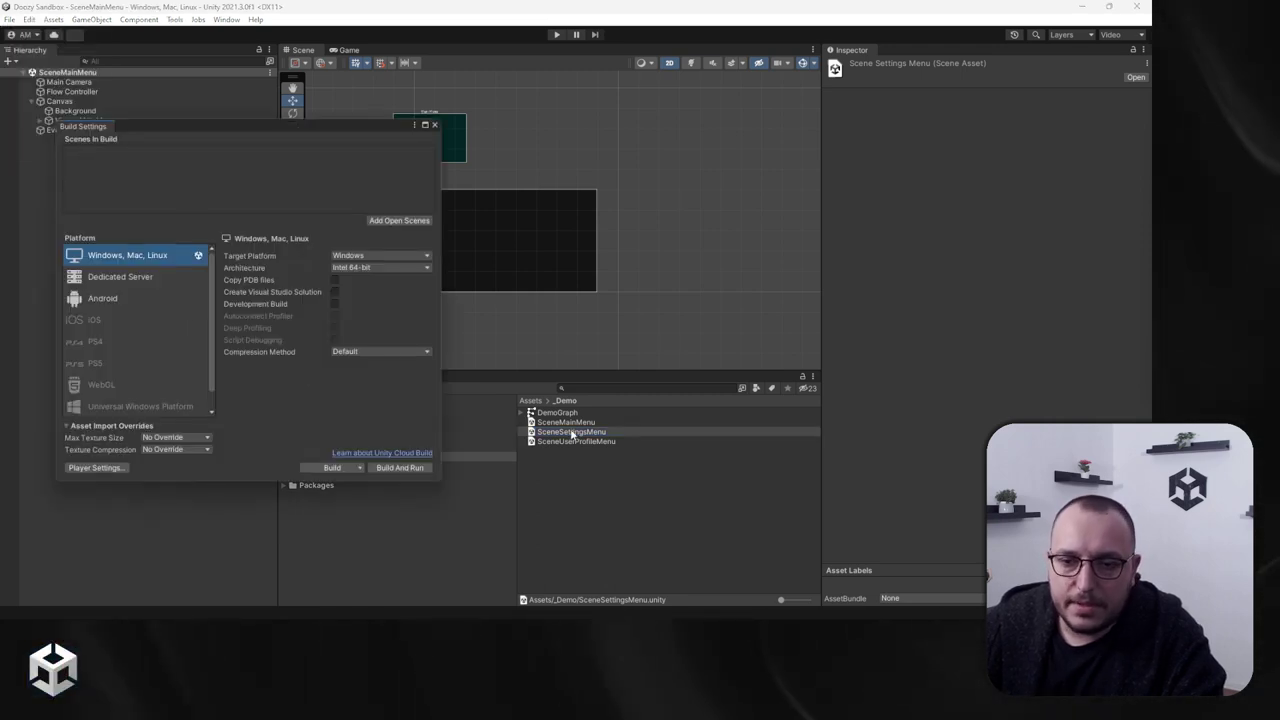
drag(571, 433, 266, 186)
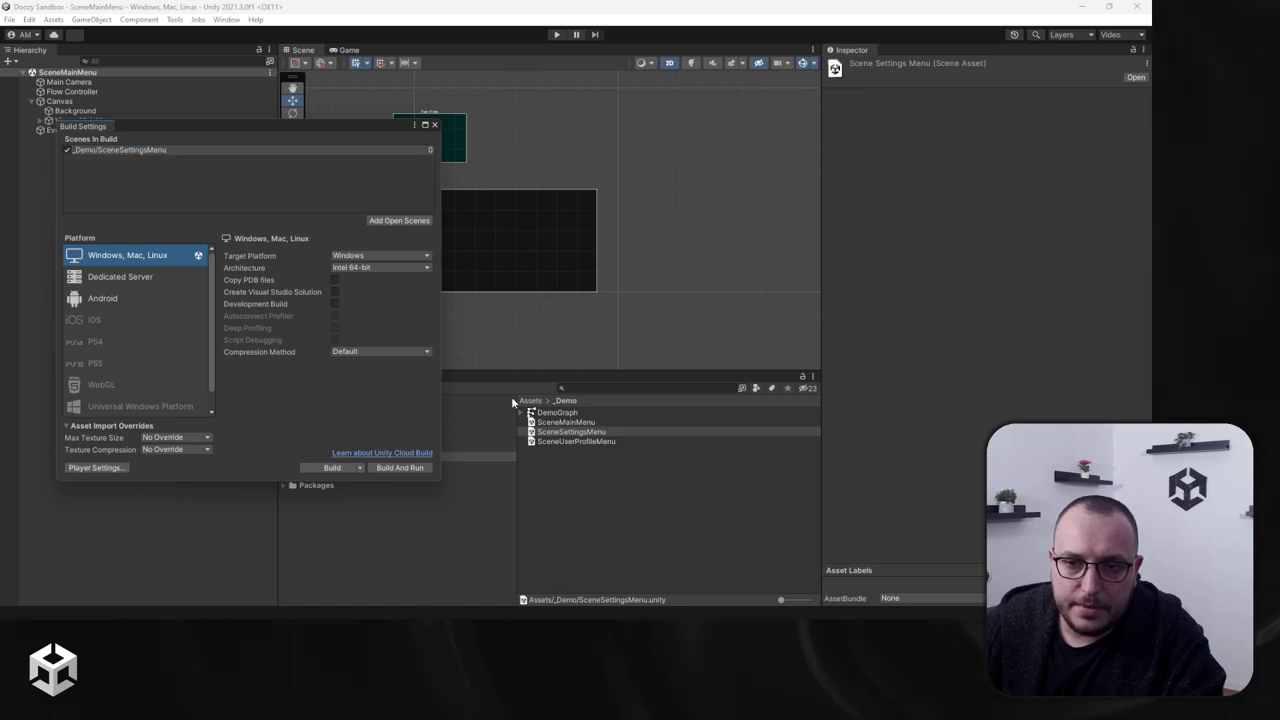
drag(577, 440, 237, 197)
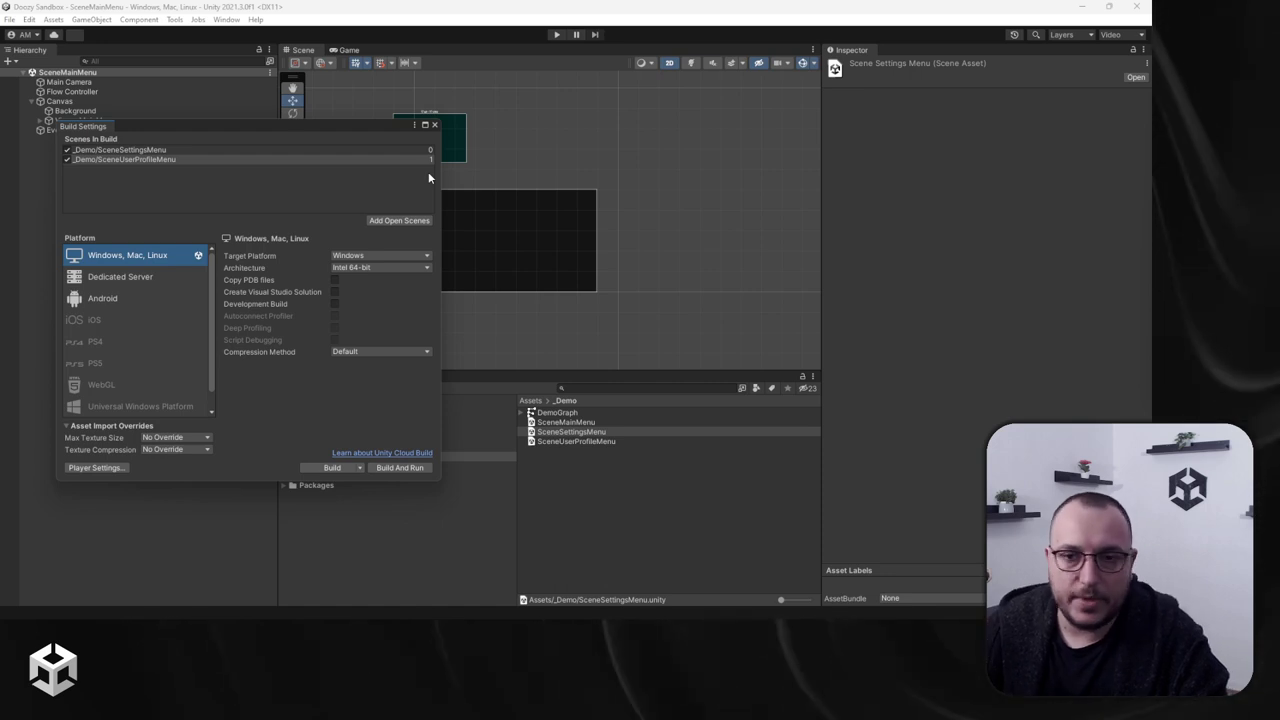
Step: Reopen the DemoGraph asset and select the Load Scene node, leaving Get Scene By on Name
double_click(552, 412)
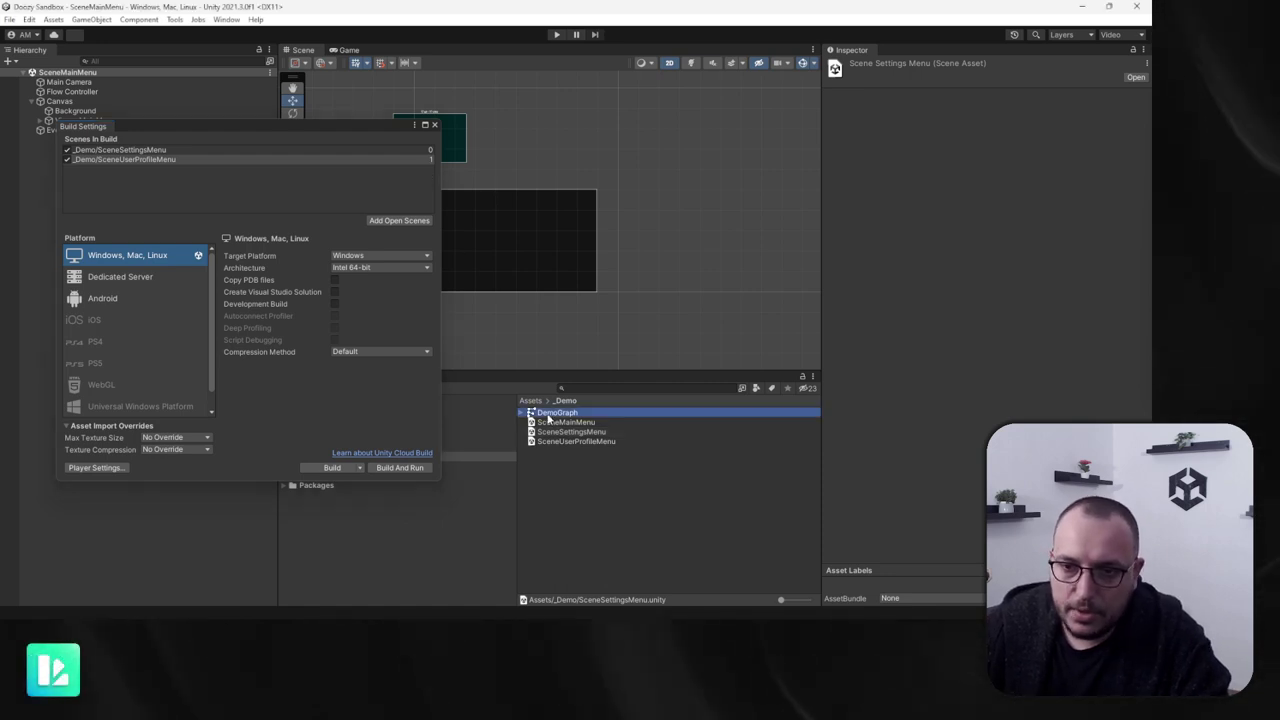
click(493, 197)
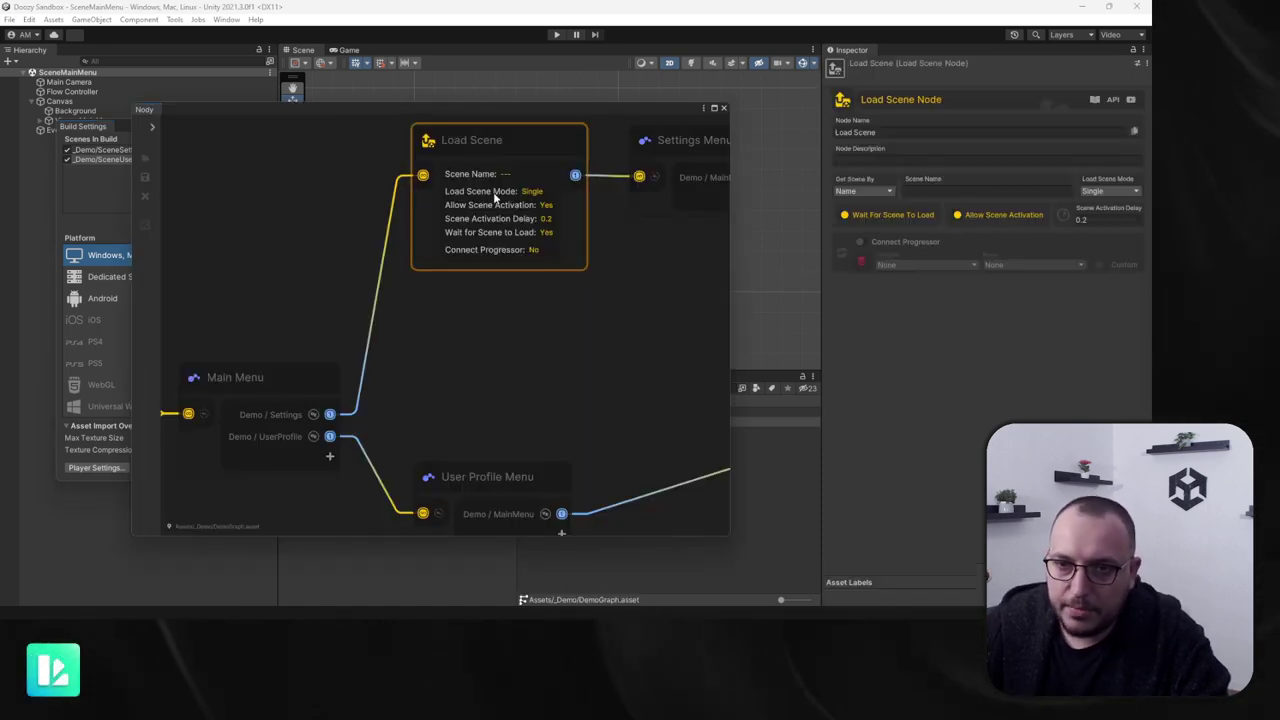
click(872, 191)
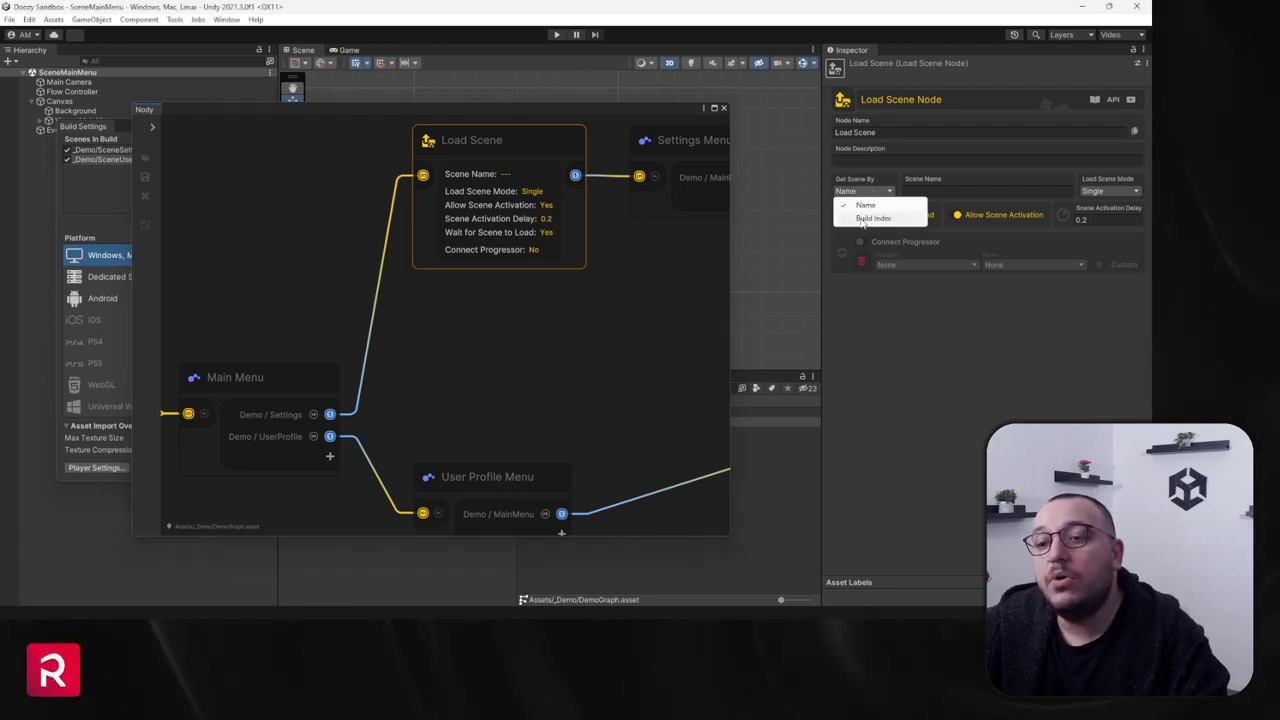
click(865, 205)
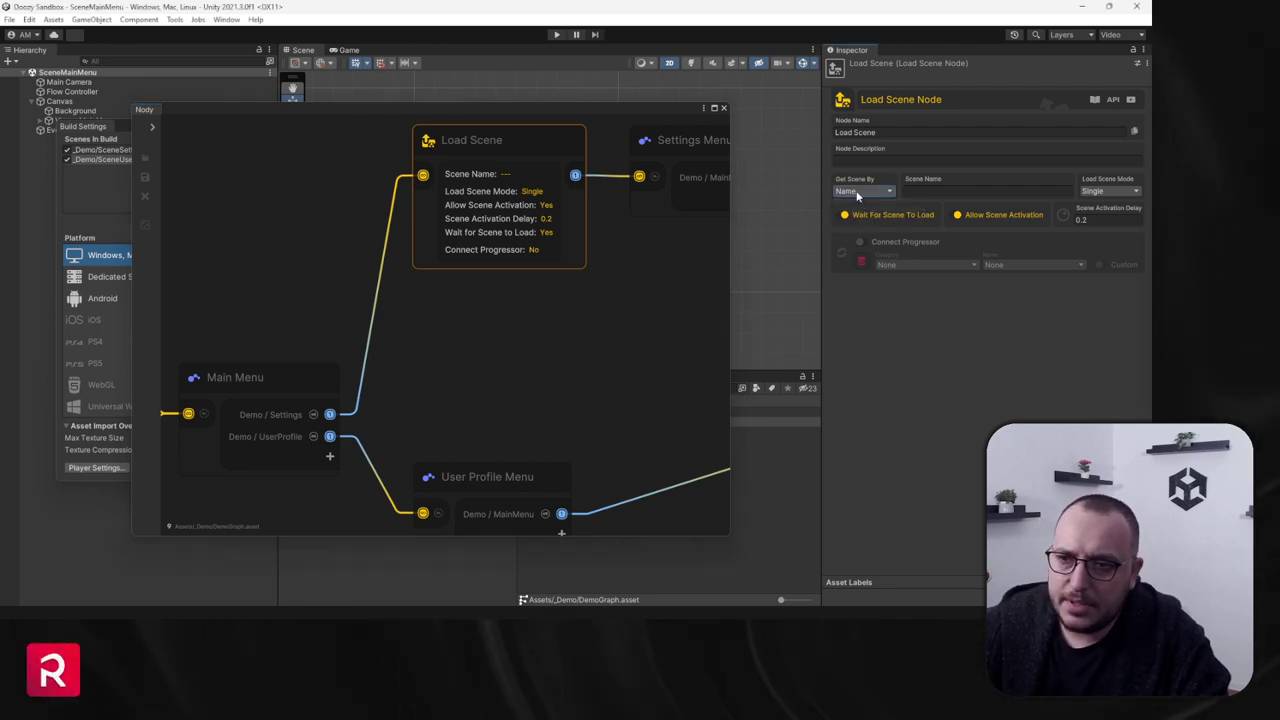
Step: Try getting the Load Scene node's scene by Build Index, moving the graph window to uncover the build scene list
drag(527, 117, 519, 169)
click(872, 191)
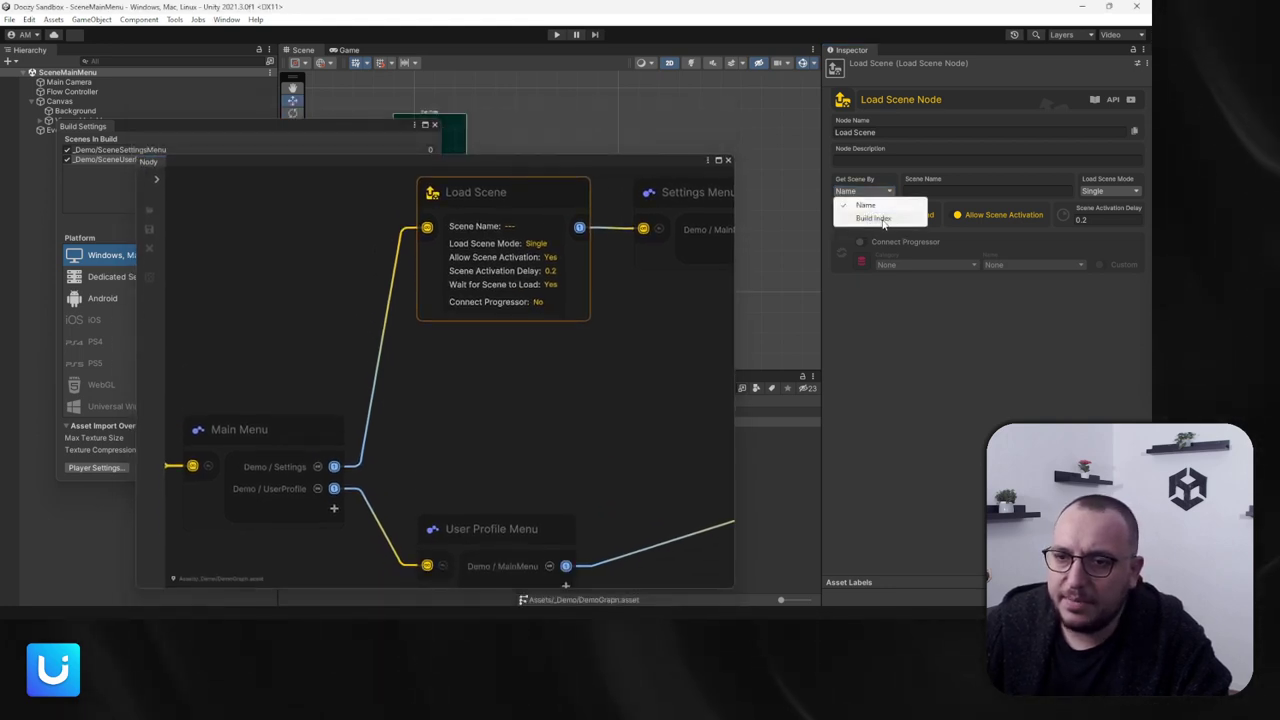
click(883, 219)
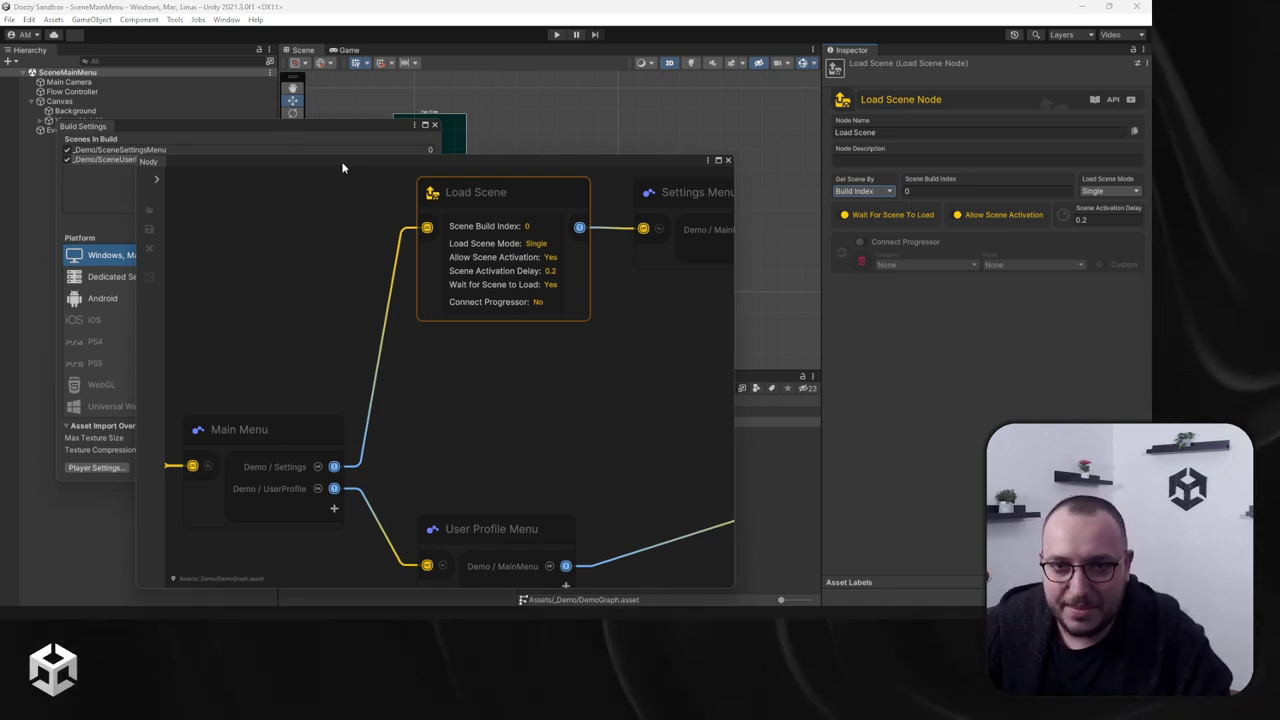
drag(341, 161, 340, 217)
Step: Set the Load Scene node to get its scene by Name and enter SceneSettingsMenu as the scene name
click(857, 191)
click(860, 206)
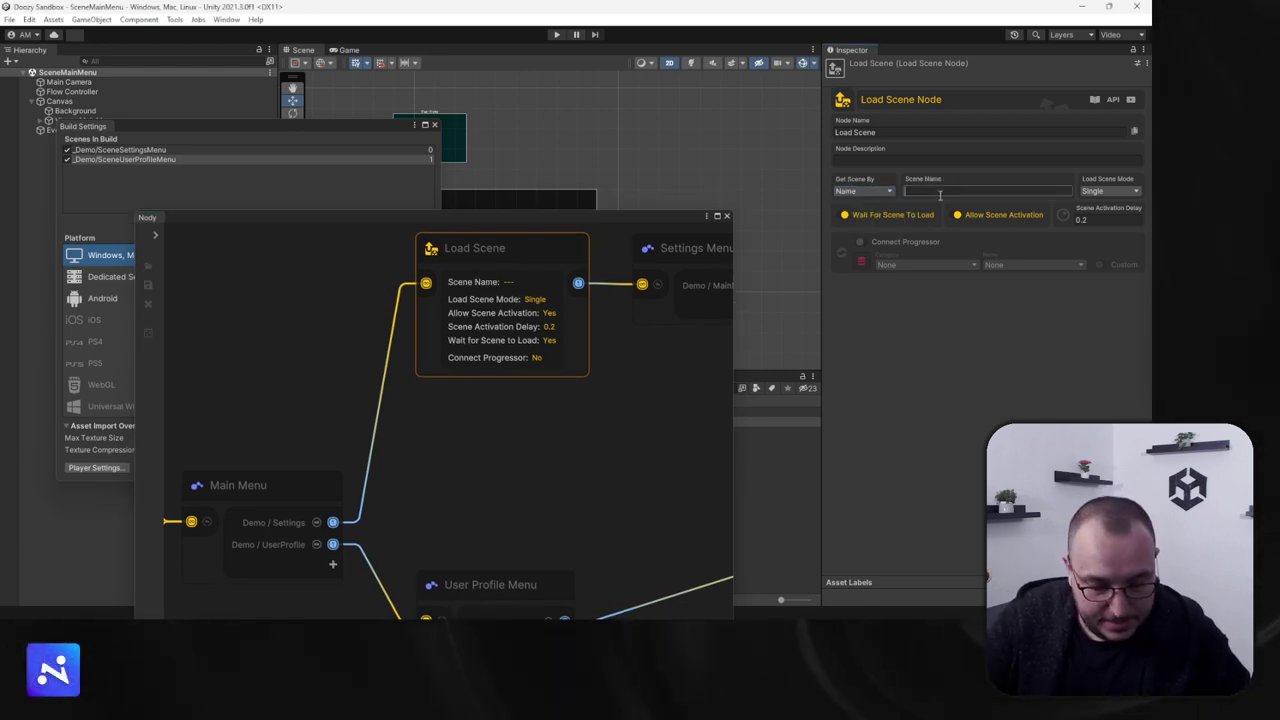
click(940, 195)
text(SceneSettingsMenu)
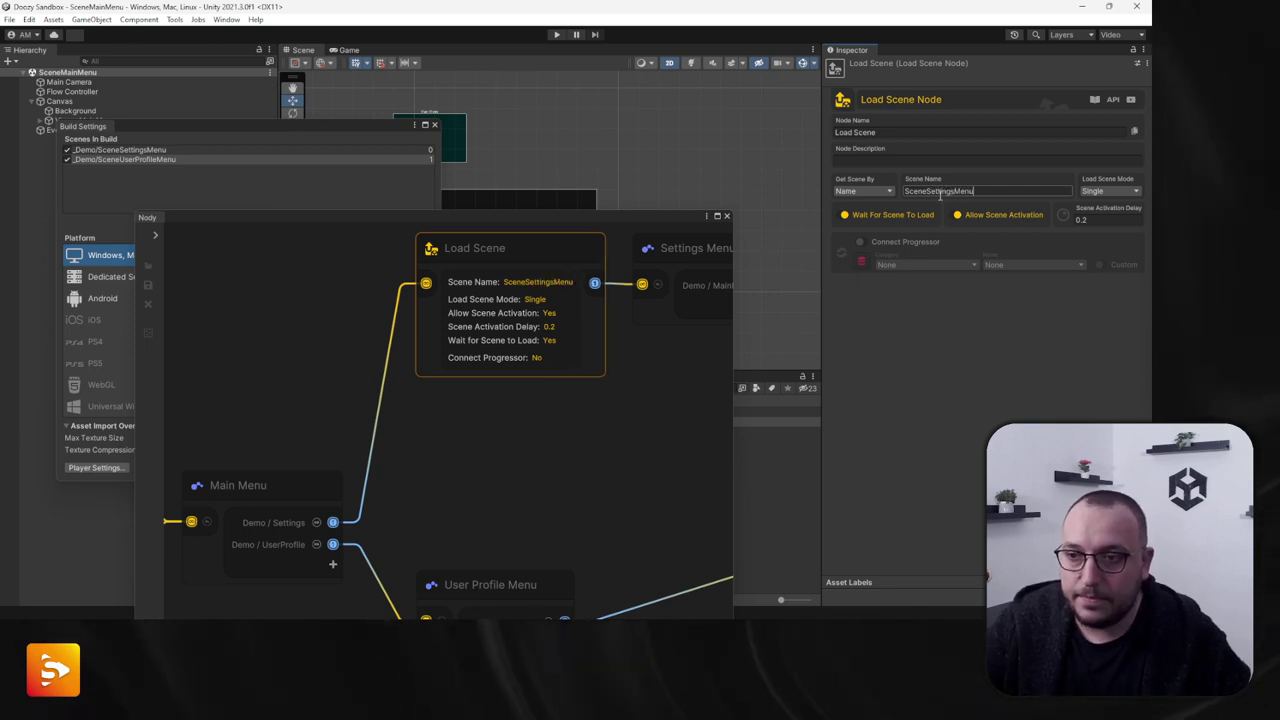
Step: Set the Load Scene node's load scene mode to Additive
drag(413, 218, 389, 182)
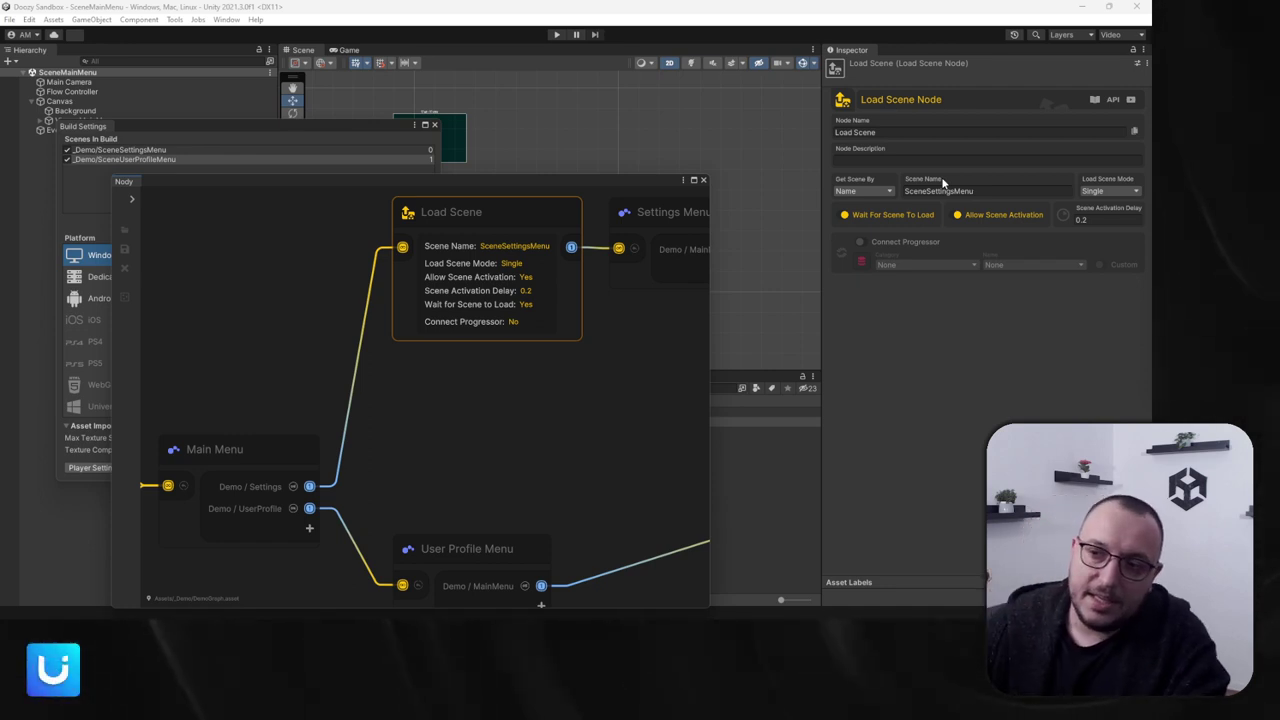
click(1096, 192)
click(1102, 219)
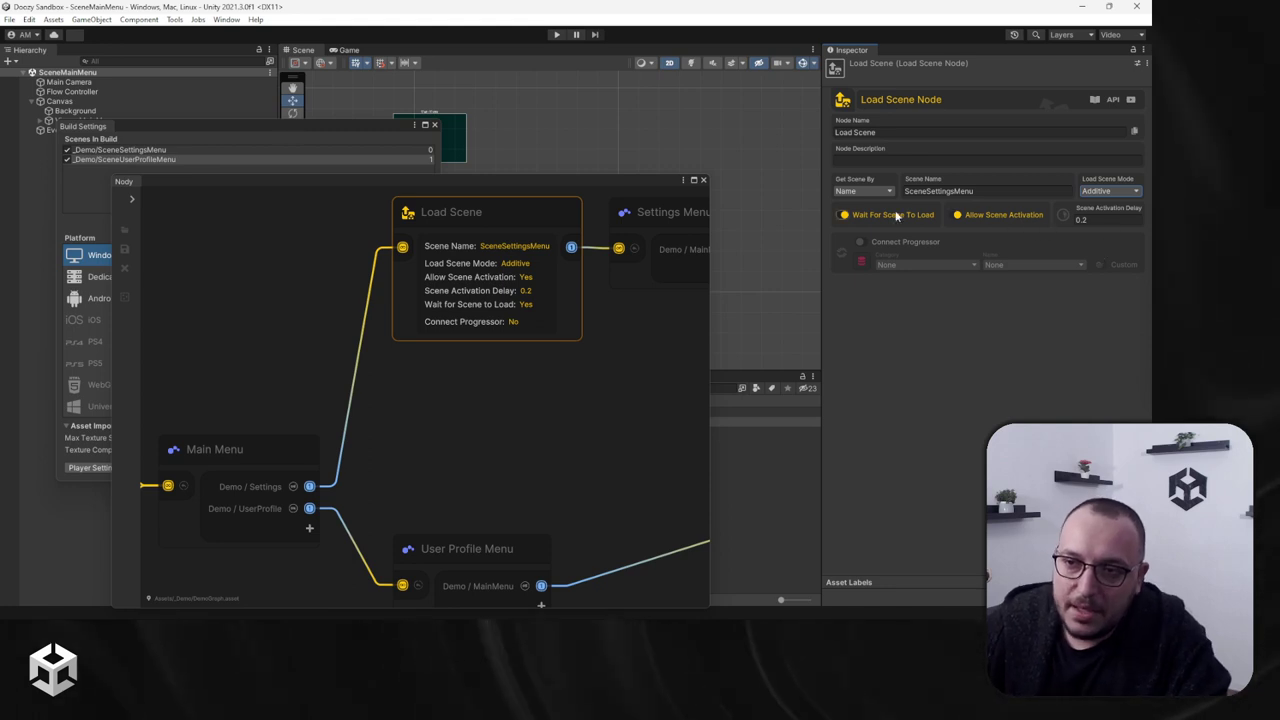
click(1107, 219)
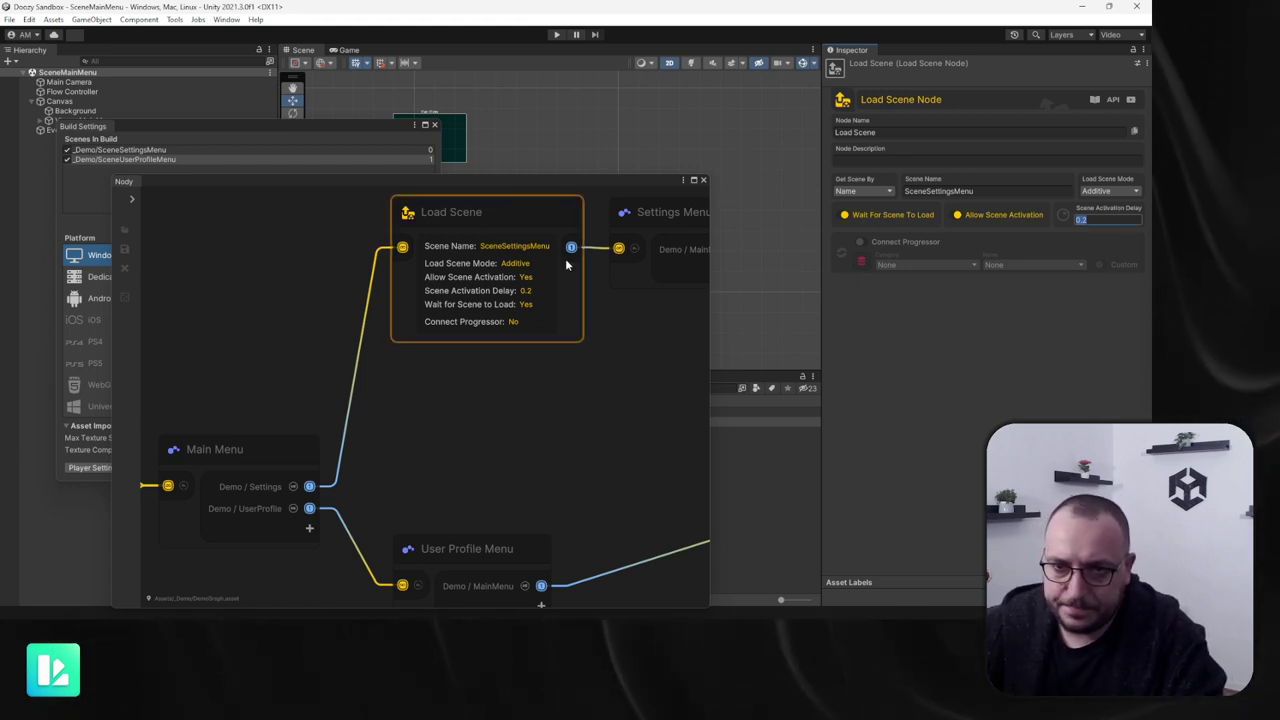
Step: Select the Settings Menu node and shift it slightly away from the Load Scene node
click(503, 388)
scroll(505, 270, down, 3)
click(645, 282)
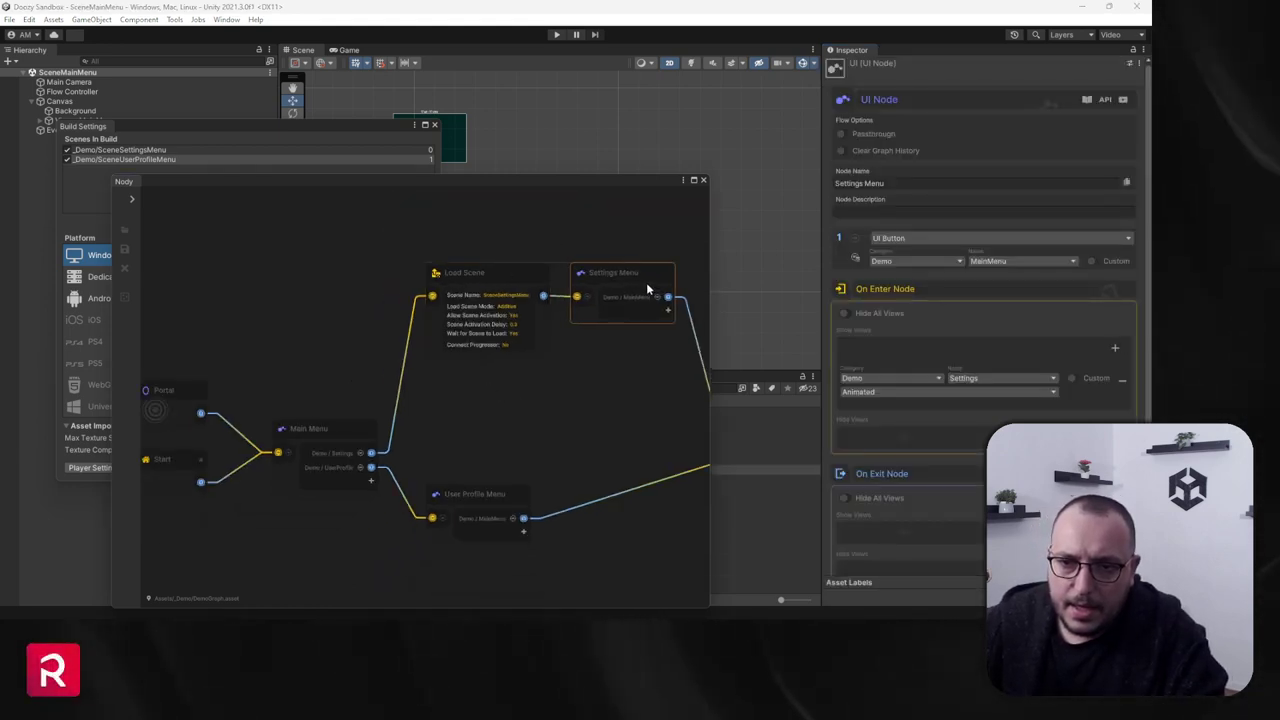
drag(646, 282, 553, 288)
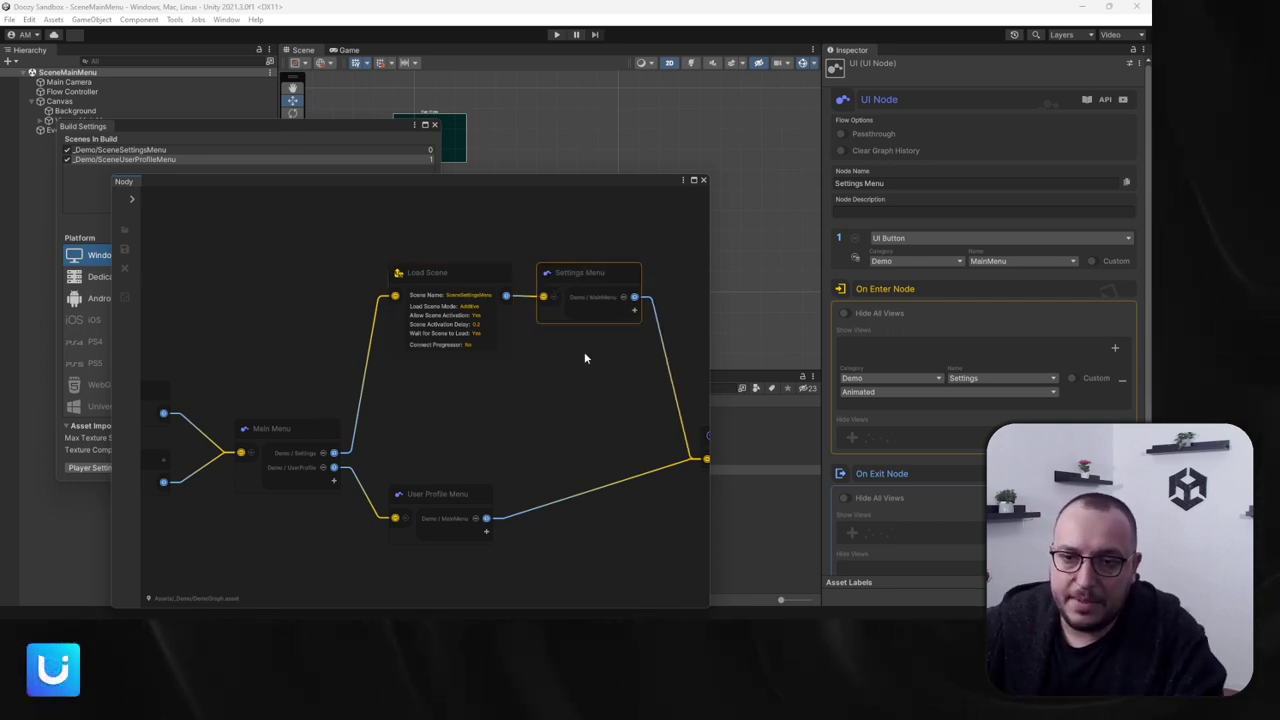
middle_drag(586, 357, 415, 363)
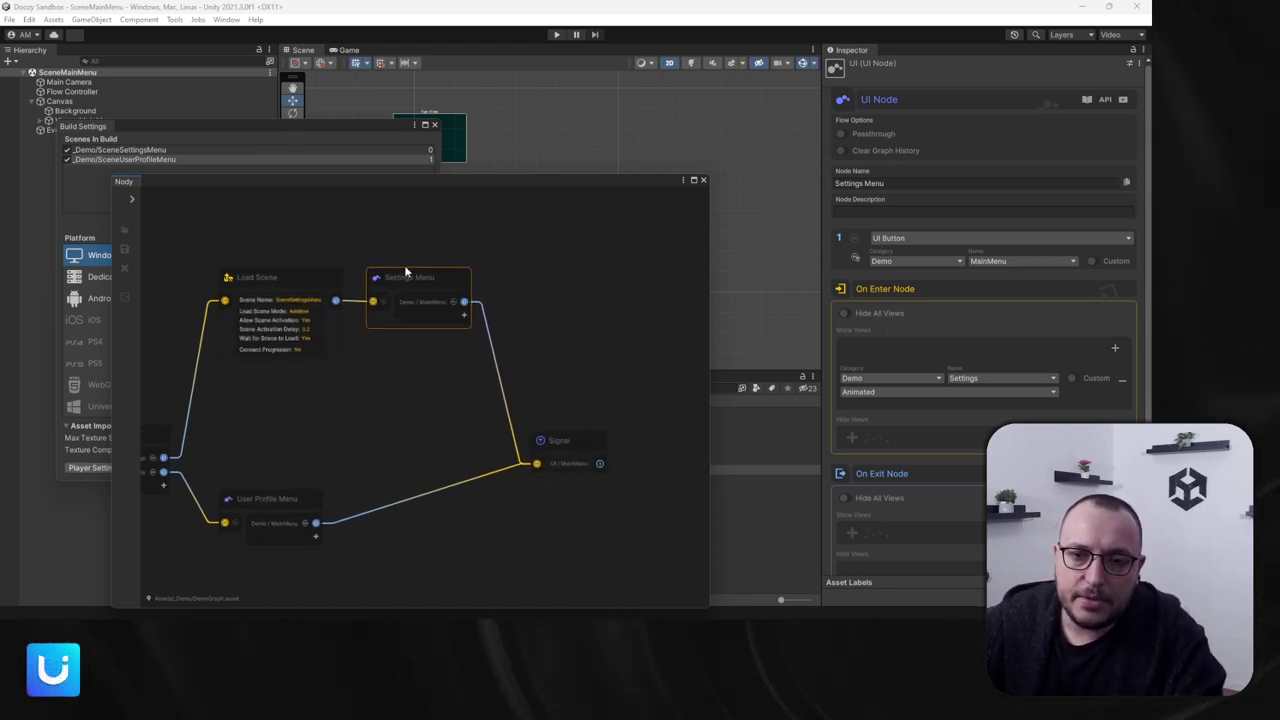
Step: Copy the scene name SceneSettingsMenu from the Load Scene node's settings
click(289, 287)
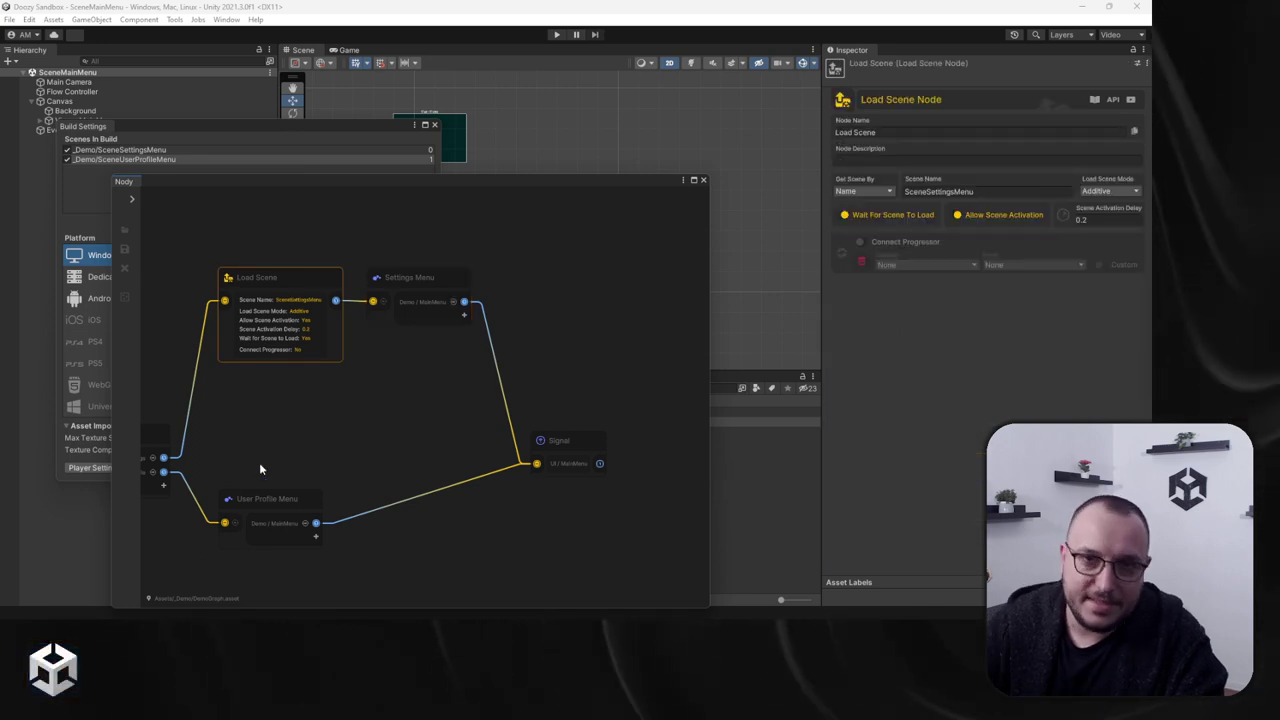
click(1007, 190)
key(ctrl+c)
Step: Create an Unload Scene node in the empty graph area beyond the Settings Menu node
click(528, 308)
right_click(528, 308)
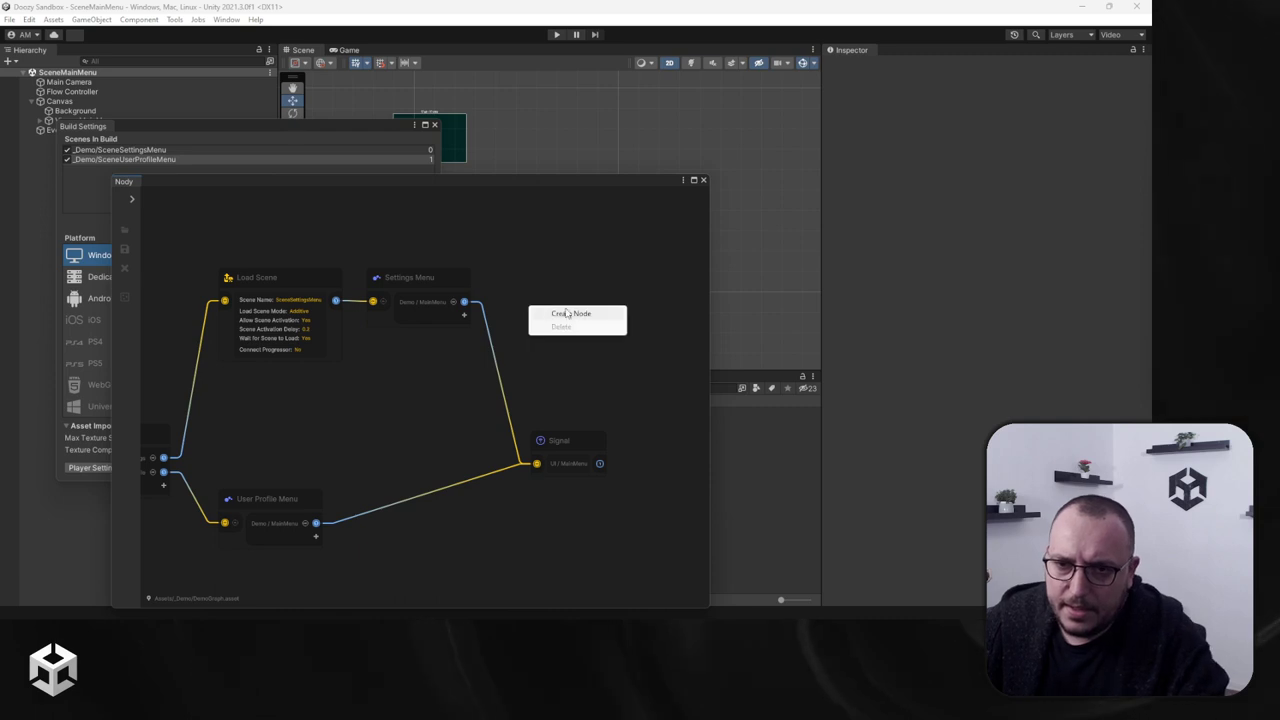
click(550, 312)
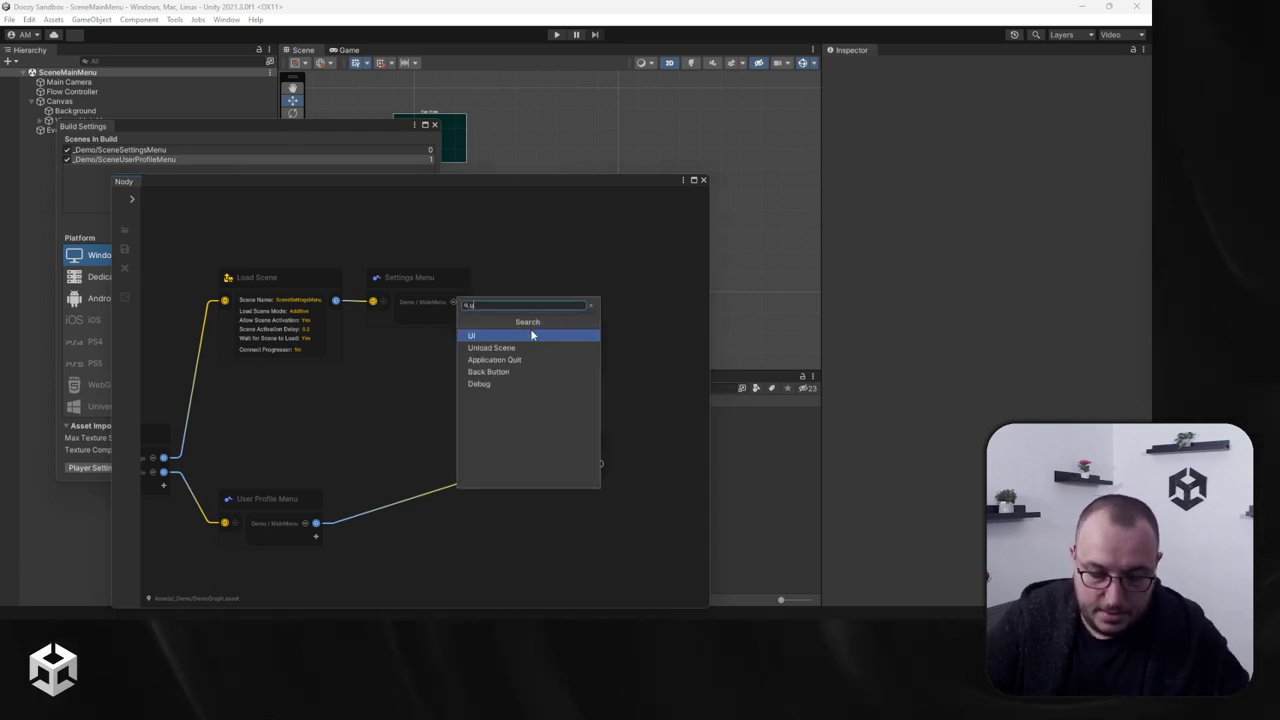
click(531, 336)
click(546, 301)
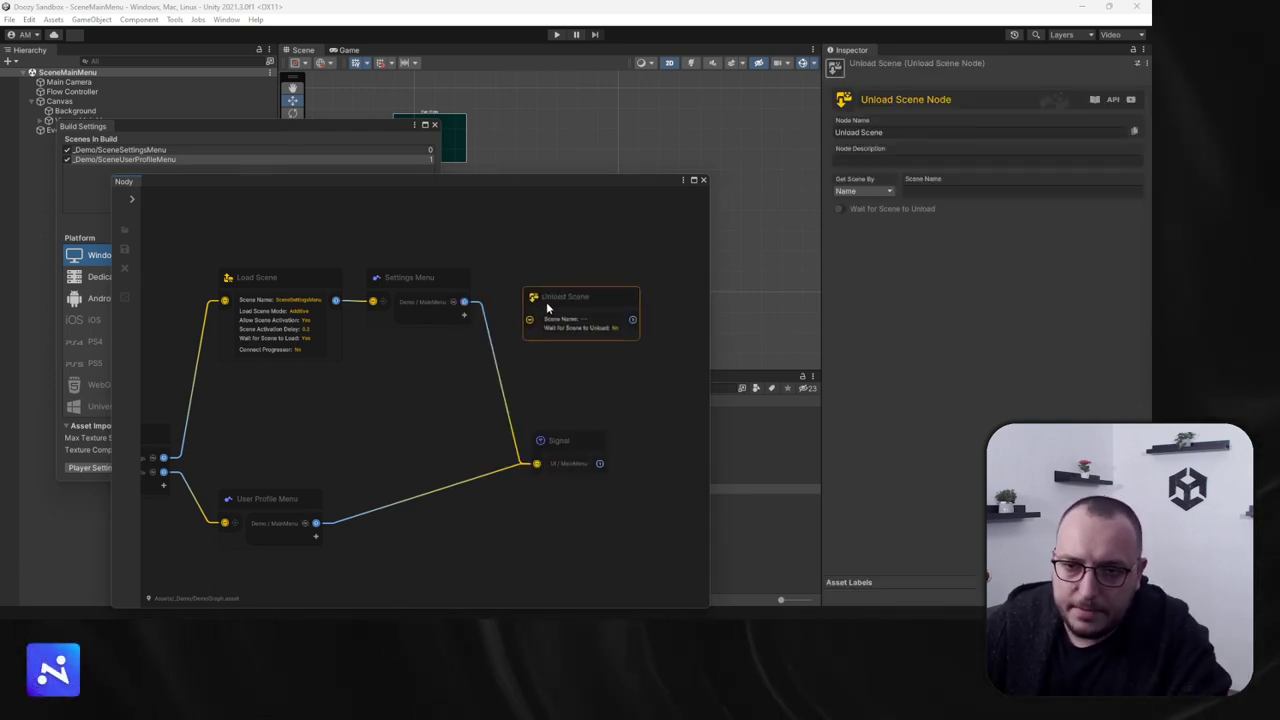
Step: Route the Settings Menu's Demo / MainMenu output through Unload Scene to the Signal node, and rearrange the Signal and Settings Menu nodes
drag(466, 304, 529, 319)
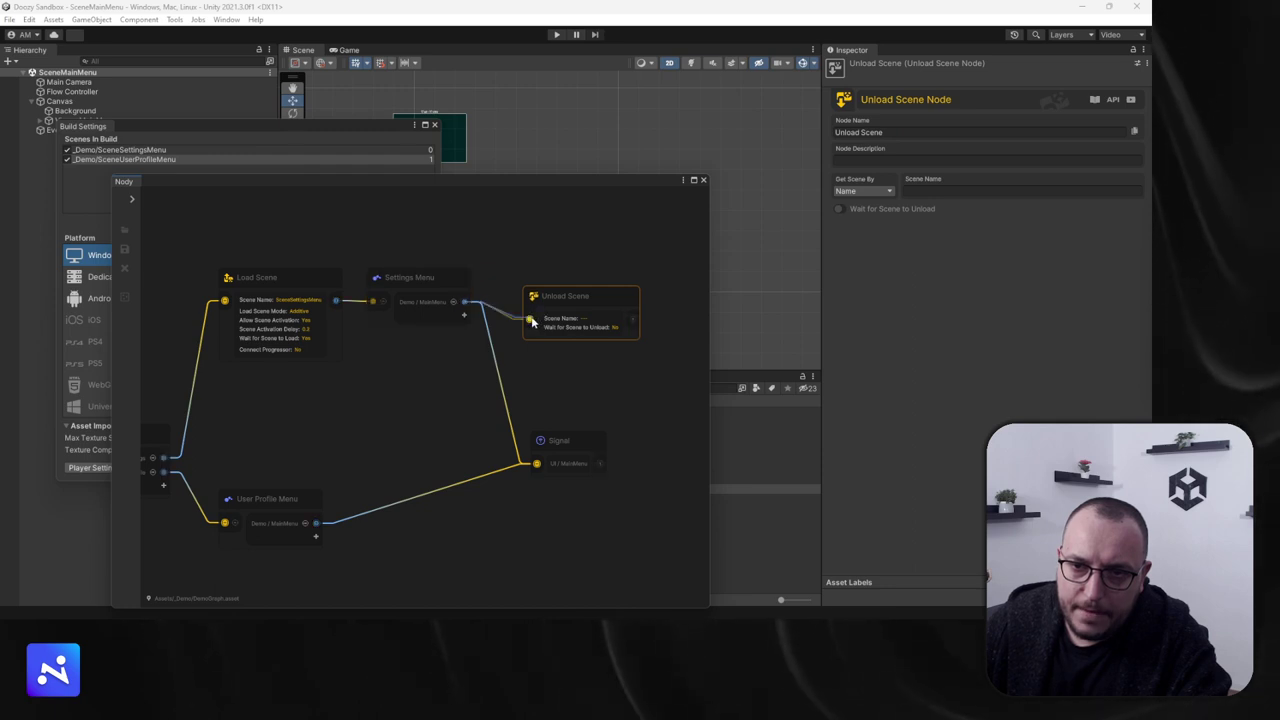
drag(634, 323, 537, 464)
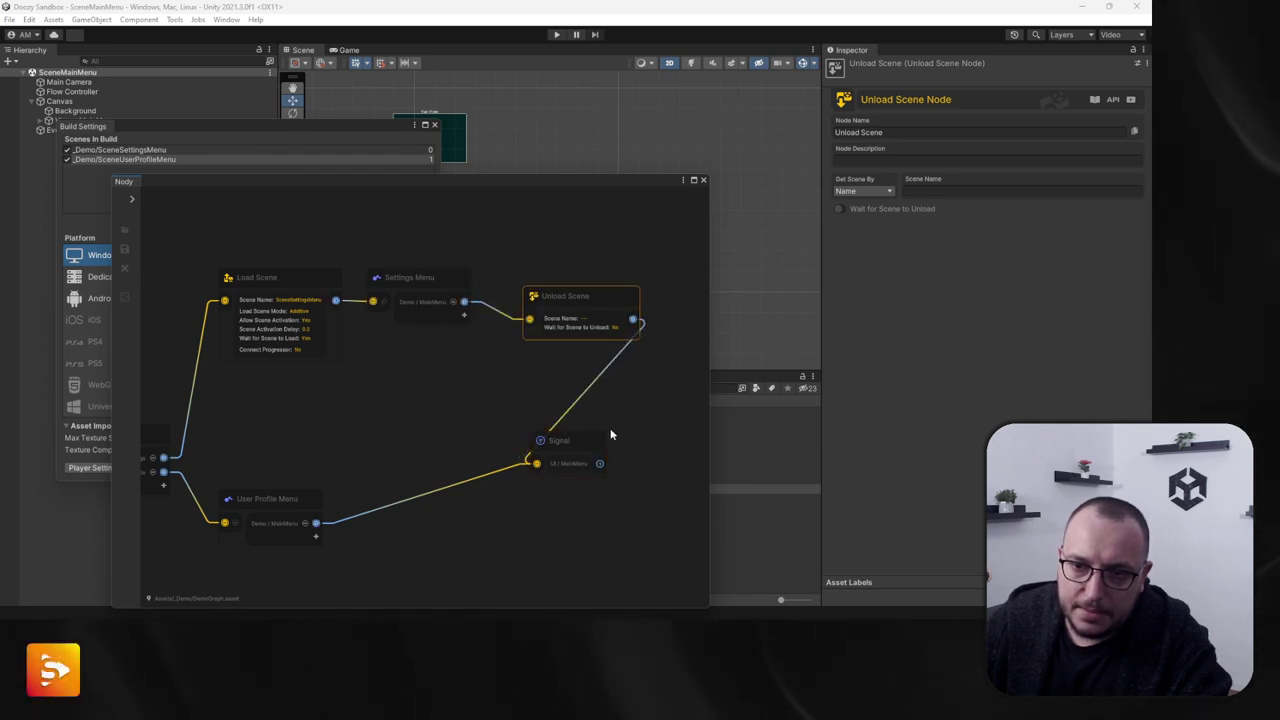
middle_drag(609, 434, 444, 447)
drag(408, 456, 543, 423)
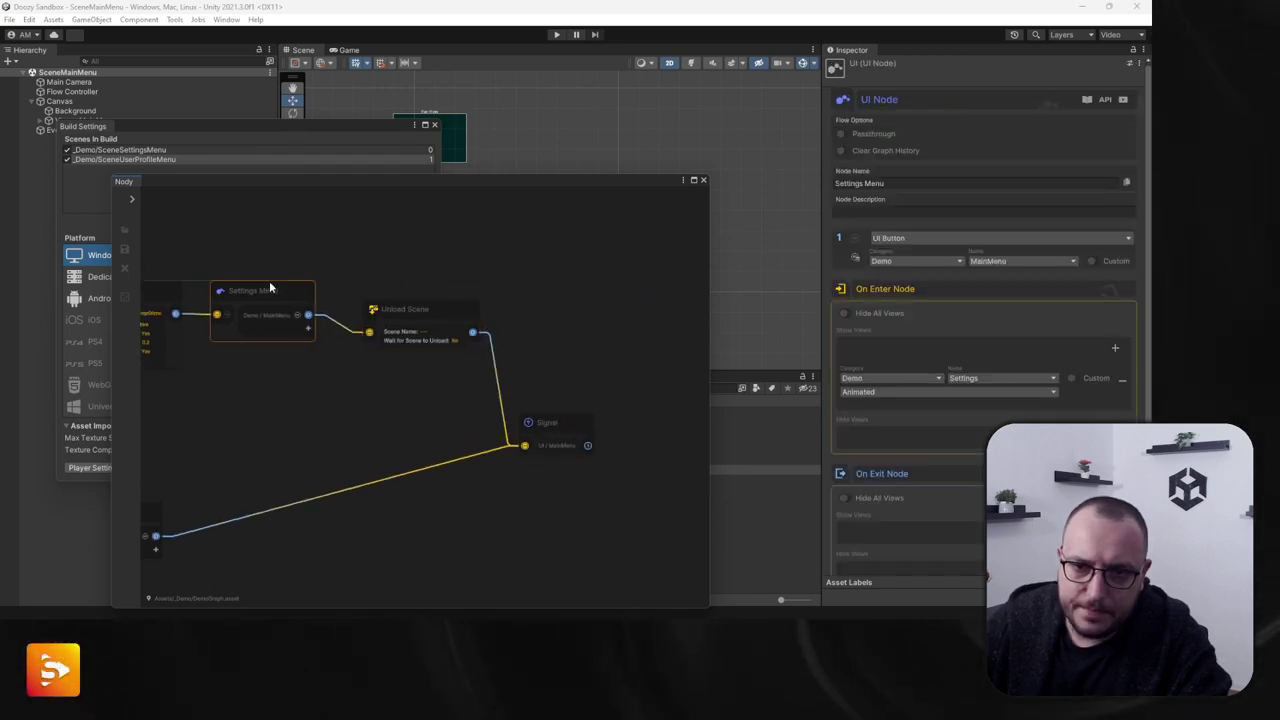
drag(269, 281, 282, 270)
Step: Paste SceneSettingsMenu as the scene name of the Unload Scene node
click(404, 296)
click(414, 308)
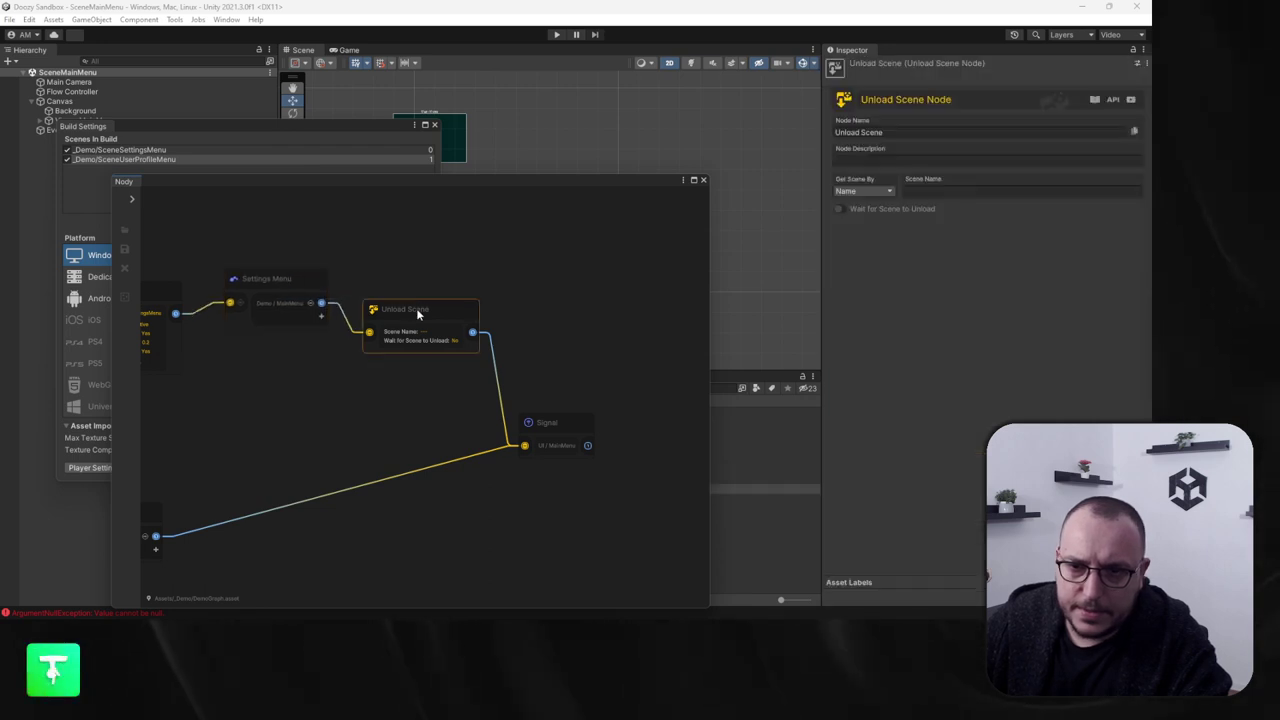
click(954, 189)
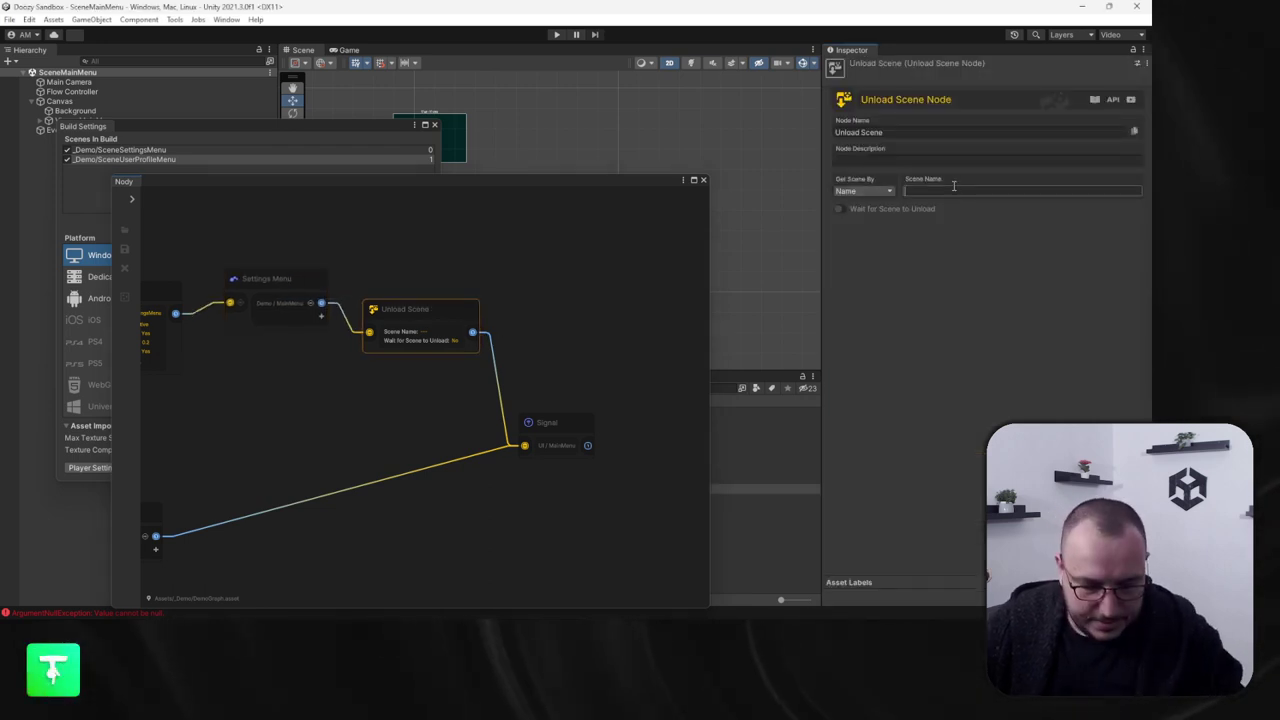
key(ctrl+v)
Step: Move the User Profile Menu node closer to the Signal node to make room after Main Menu
middle_drag(246, 446, 409, 378)
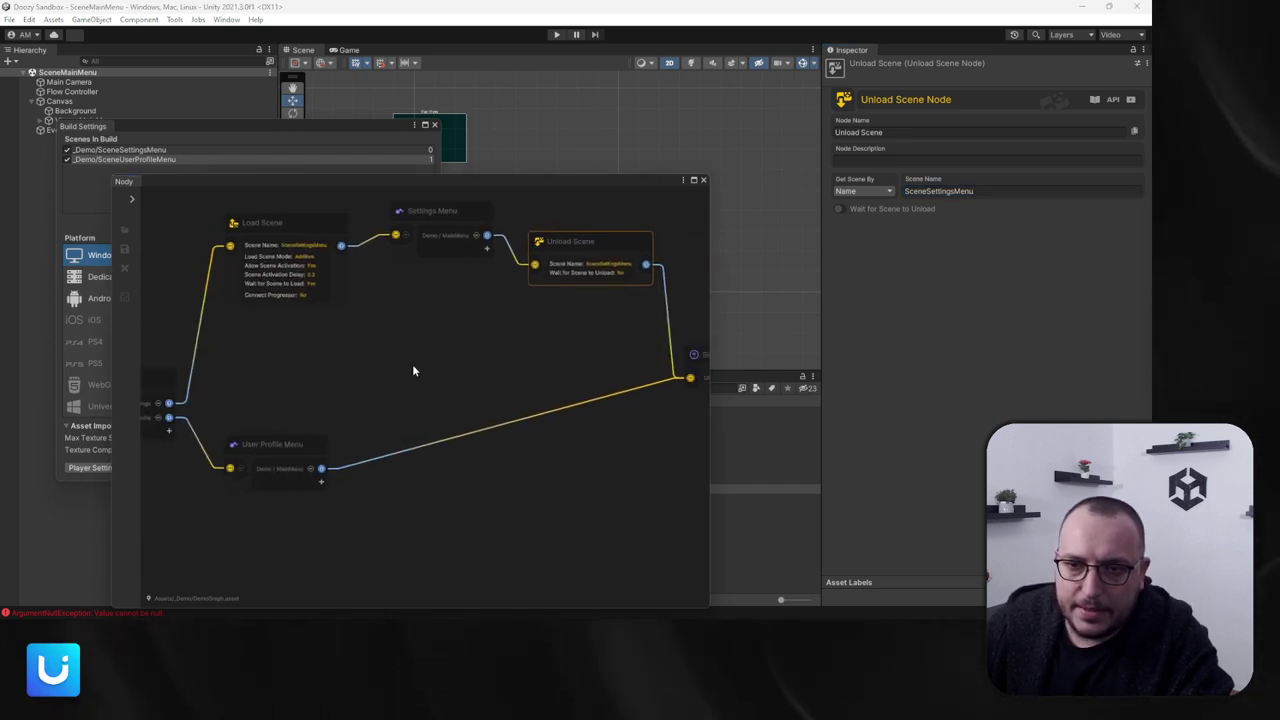
scroll(591, 357, down, 4)
click(686, 356)
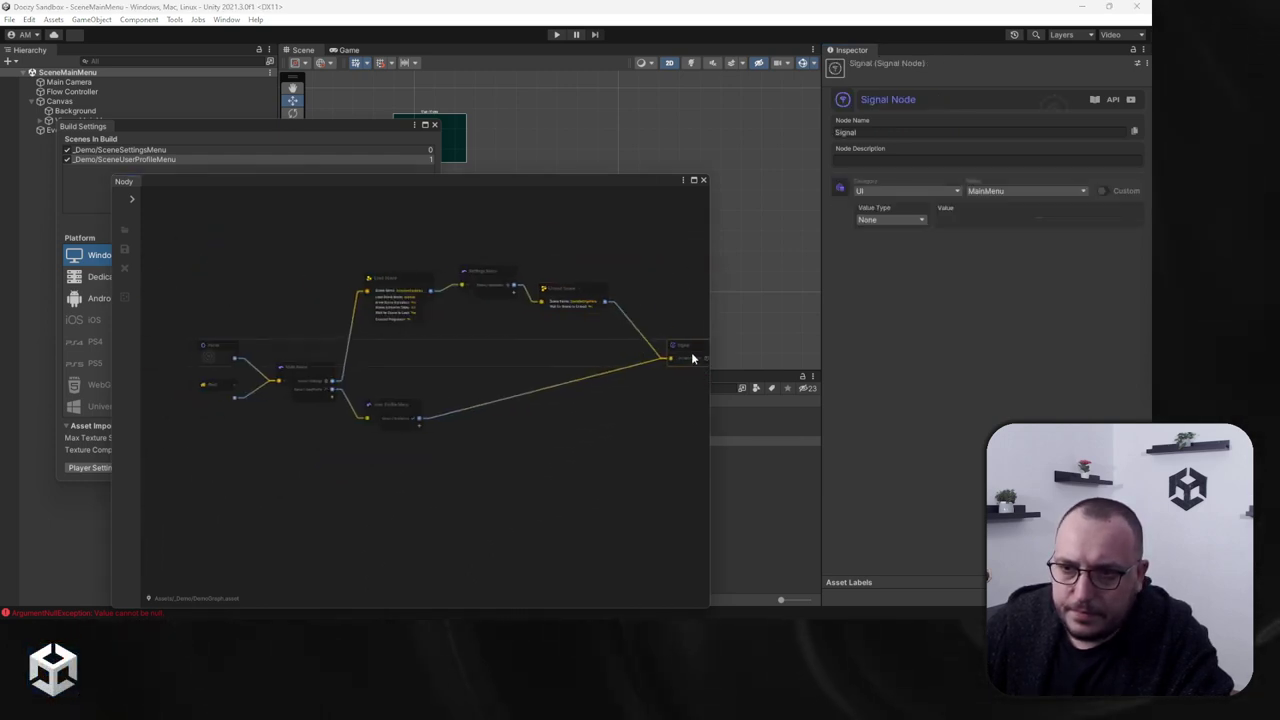
middle_drag(692, 358, 605, 371)
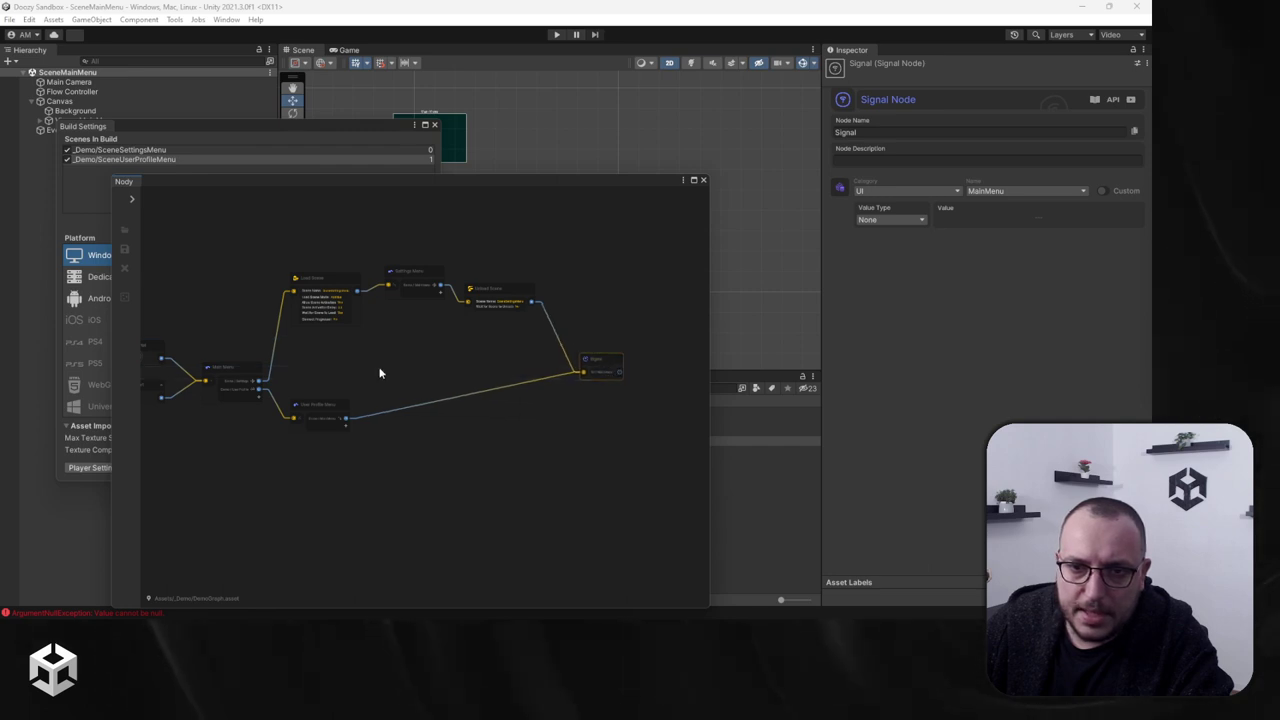
middle_drag(380, 373, 440, 373)
drag(385, 409, 430, 409)
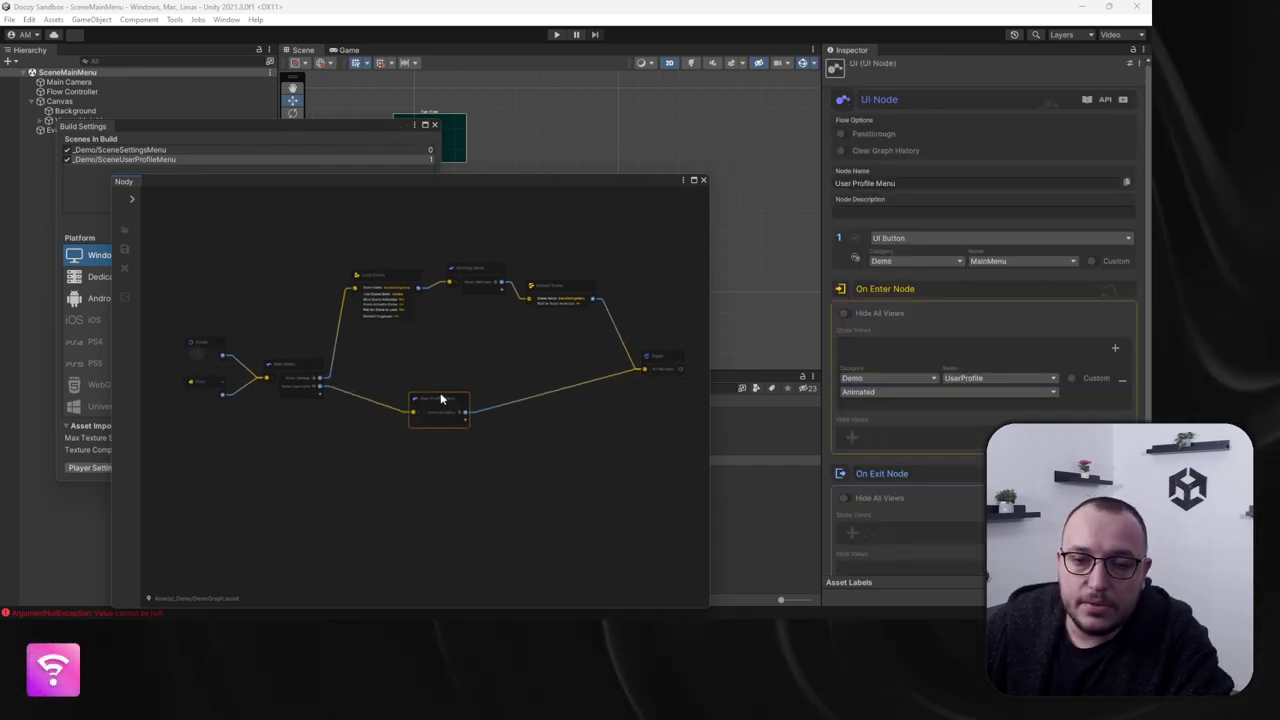
Step: Create a Load Scene node in the gap between the Main Menu and User Profile Menu nodes
scroll(390, 416, up, 5)
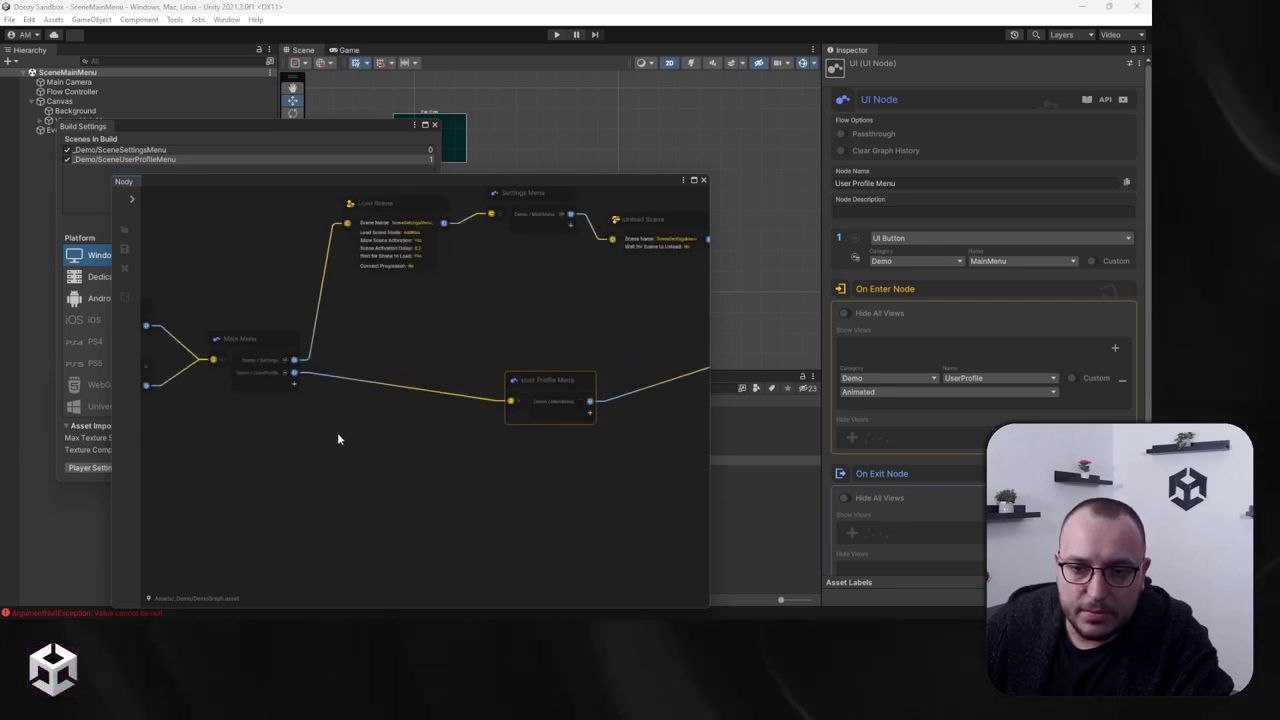
scroll(354, 414, up, 4)
scroll(385, 409, down, 4)
right_click(385, 409)
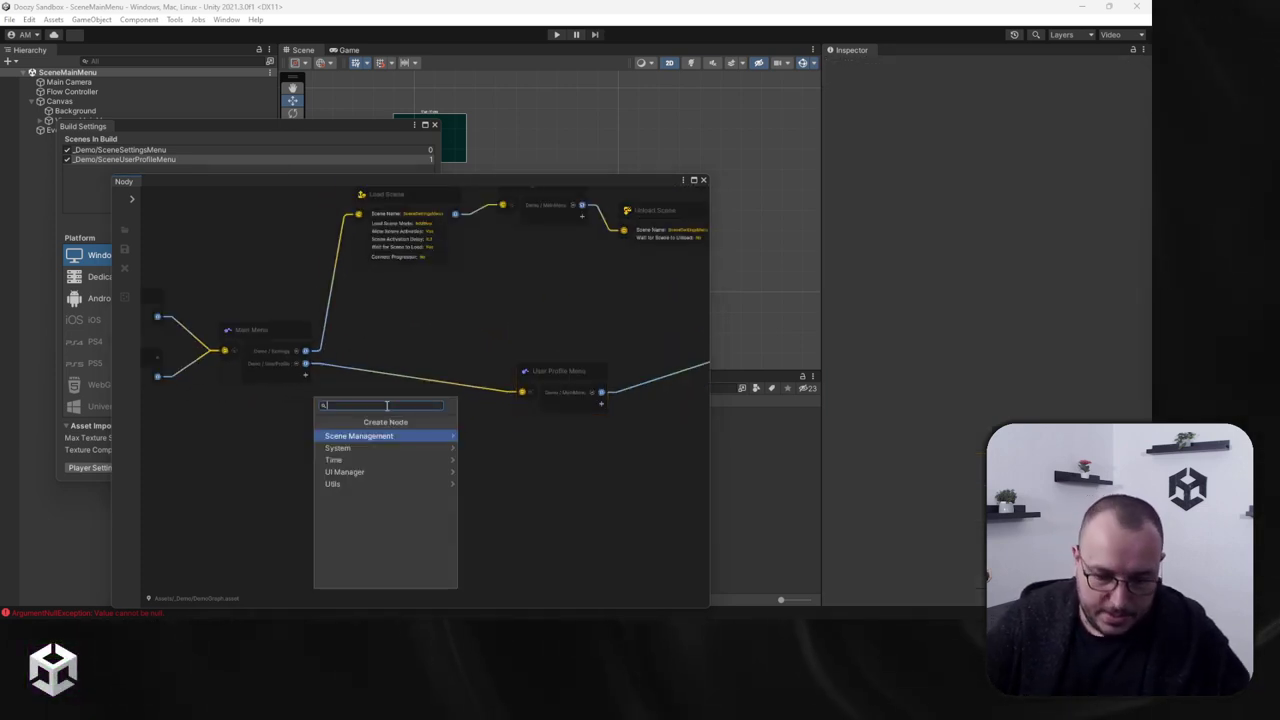
key(Return)
key(Return)
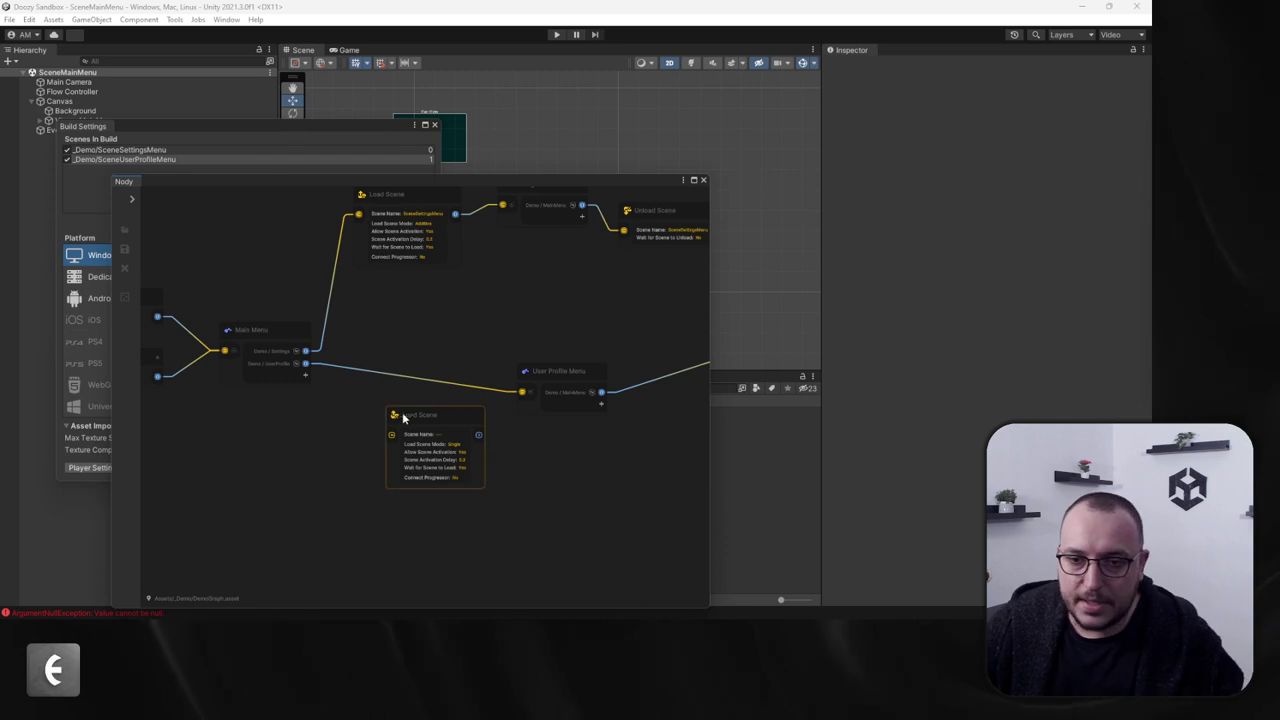
drag(404, 418, 389, 401)
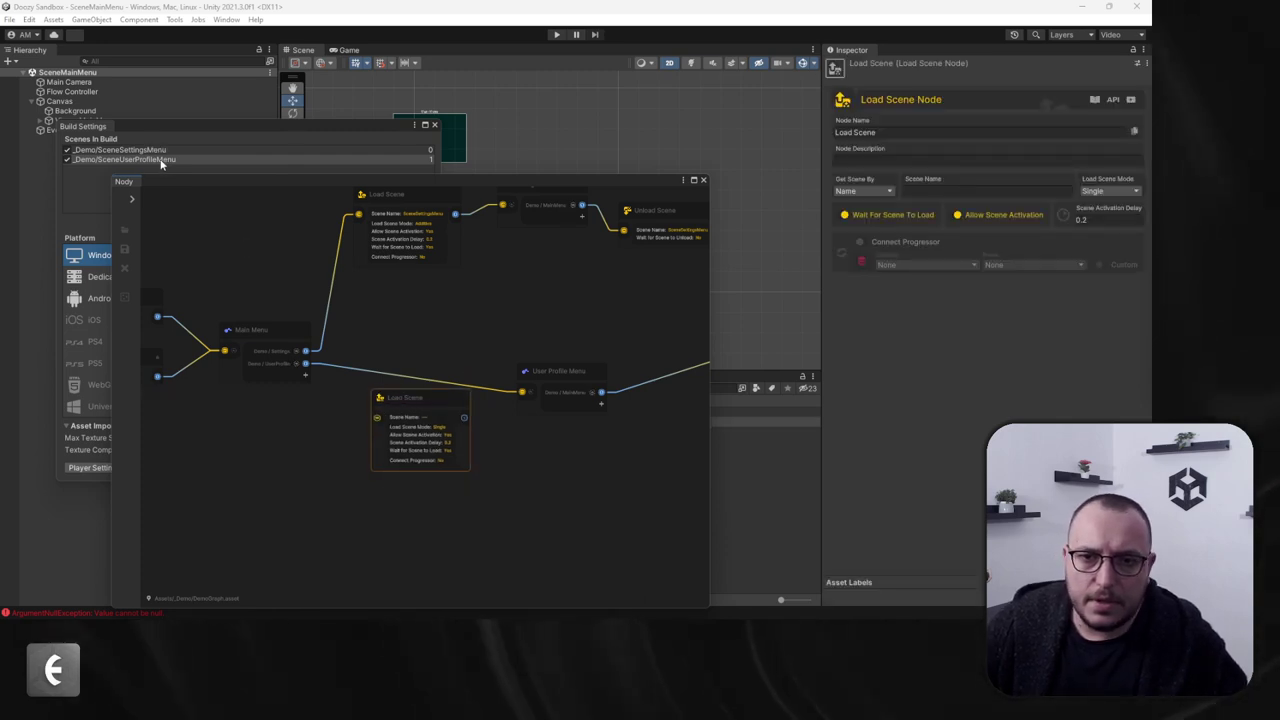
Step: Set the new Load Scene node's scene name to SceneUserProfileMenu and its load mode to Additive
click(942, 190)
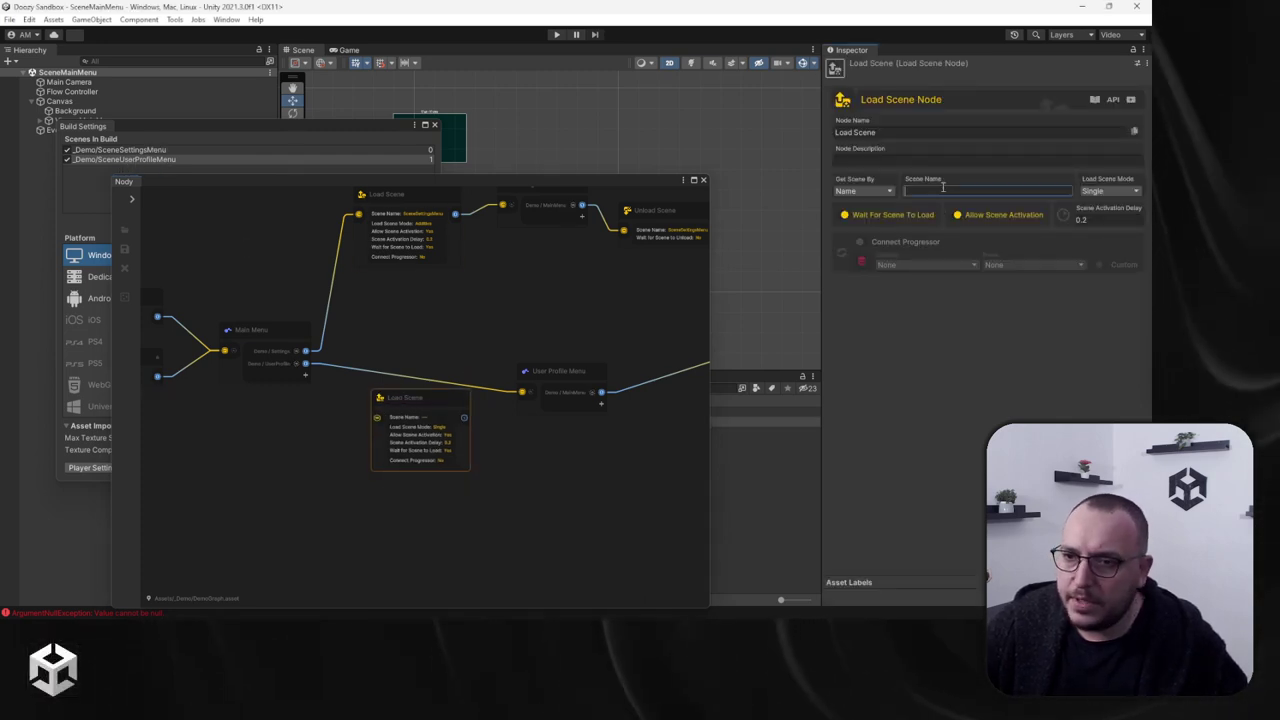
text(SceneUser)
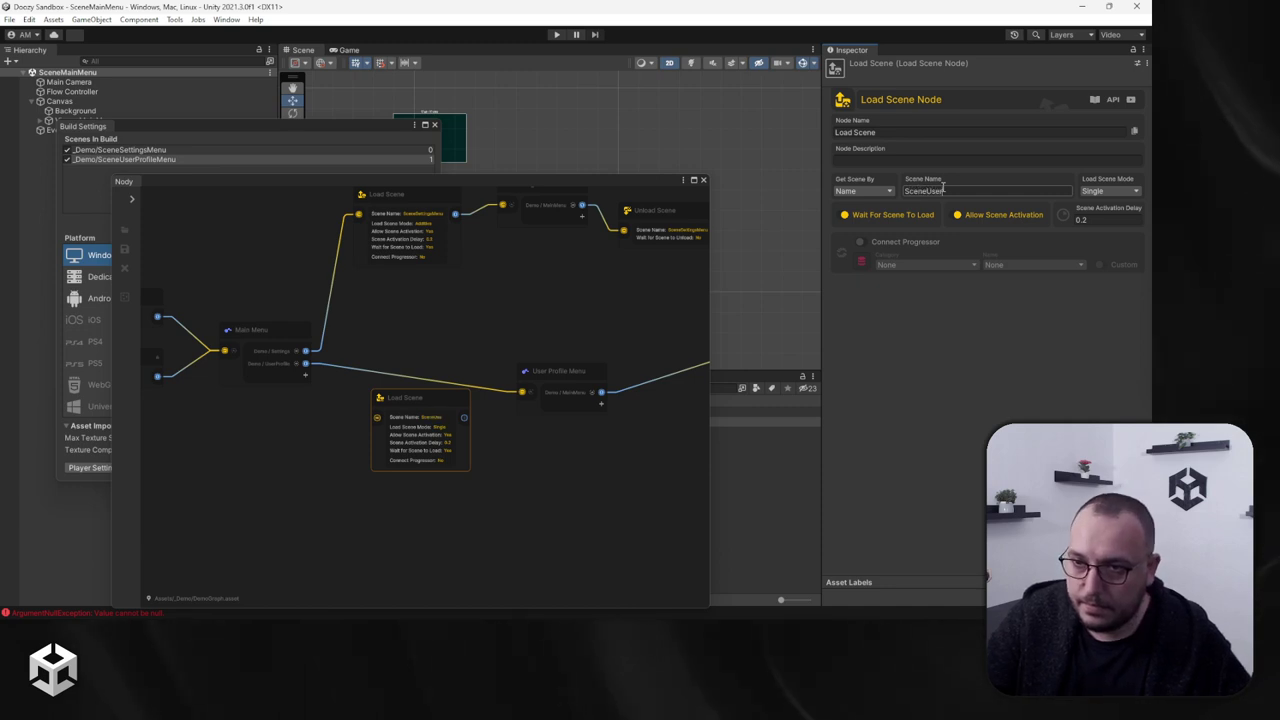
text(ProfileMenu)
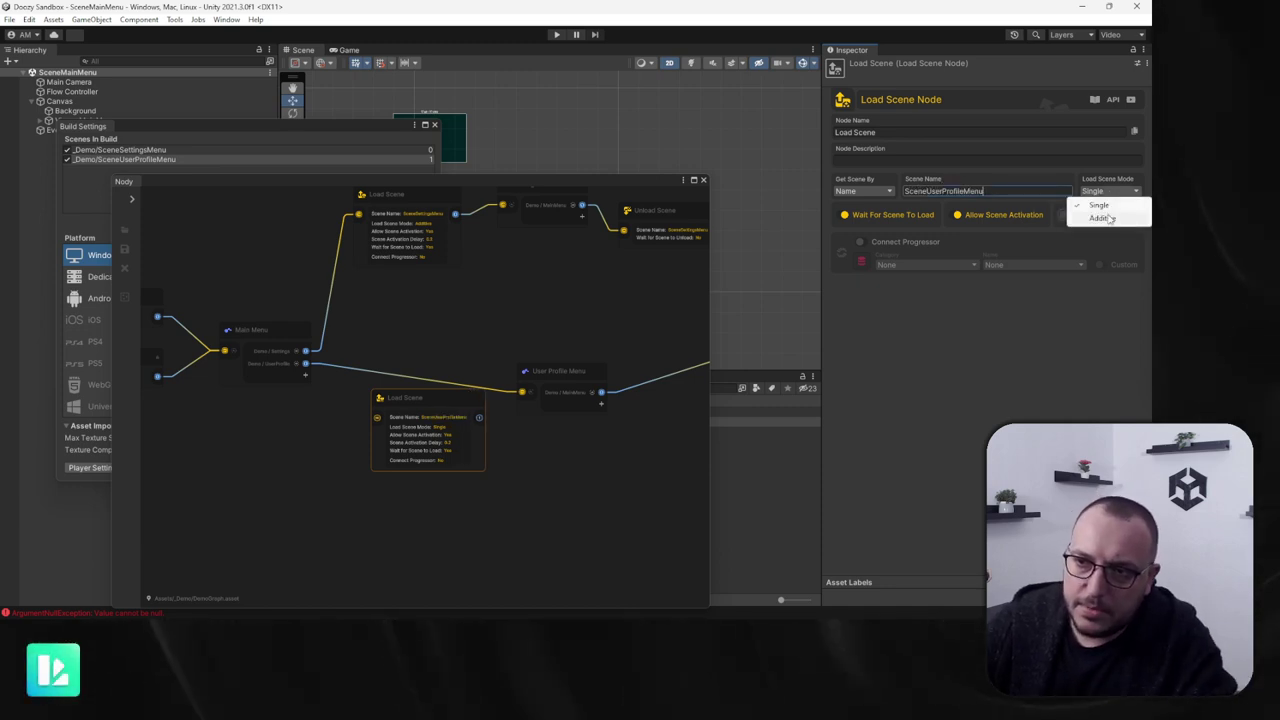
click(1100, 218)
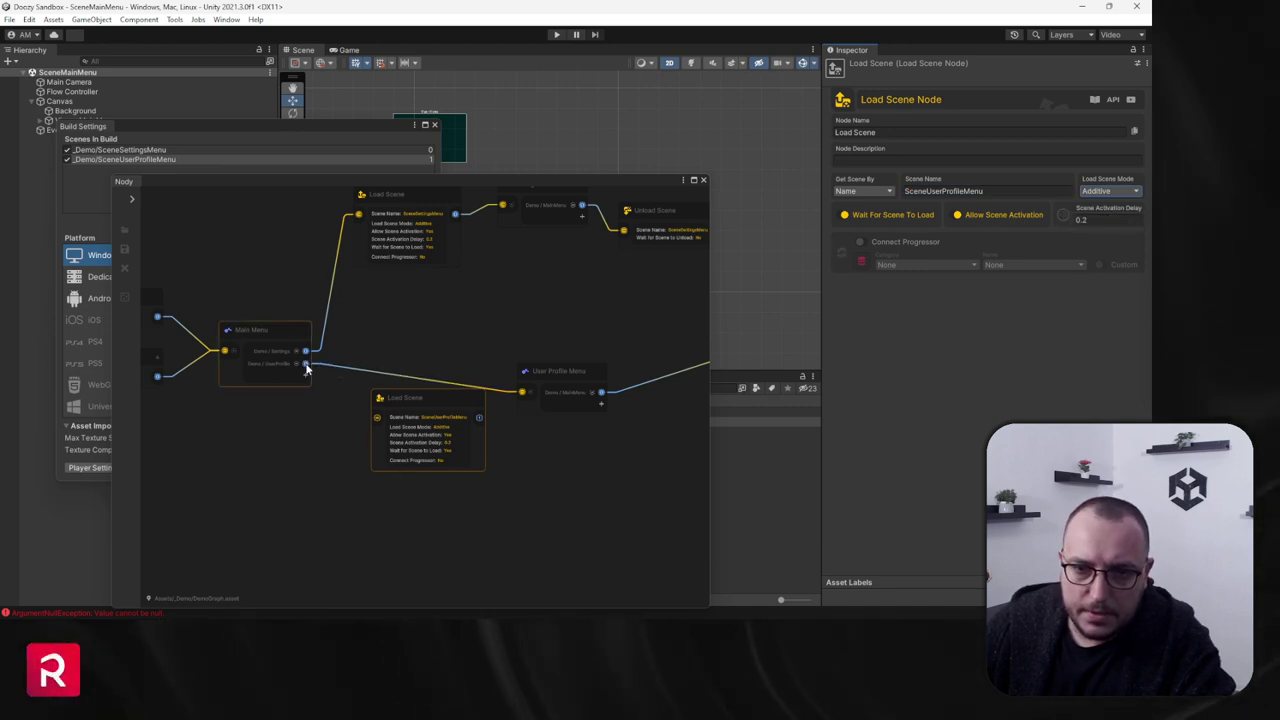
Step: Route Main Menu's Demo / UserProfile output through the new Load Scene node to User Profile Menu, and reposition both Load Scene nodes
drag(307, 369, 376, 422)
drag(478, 417, 521, 392)
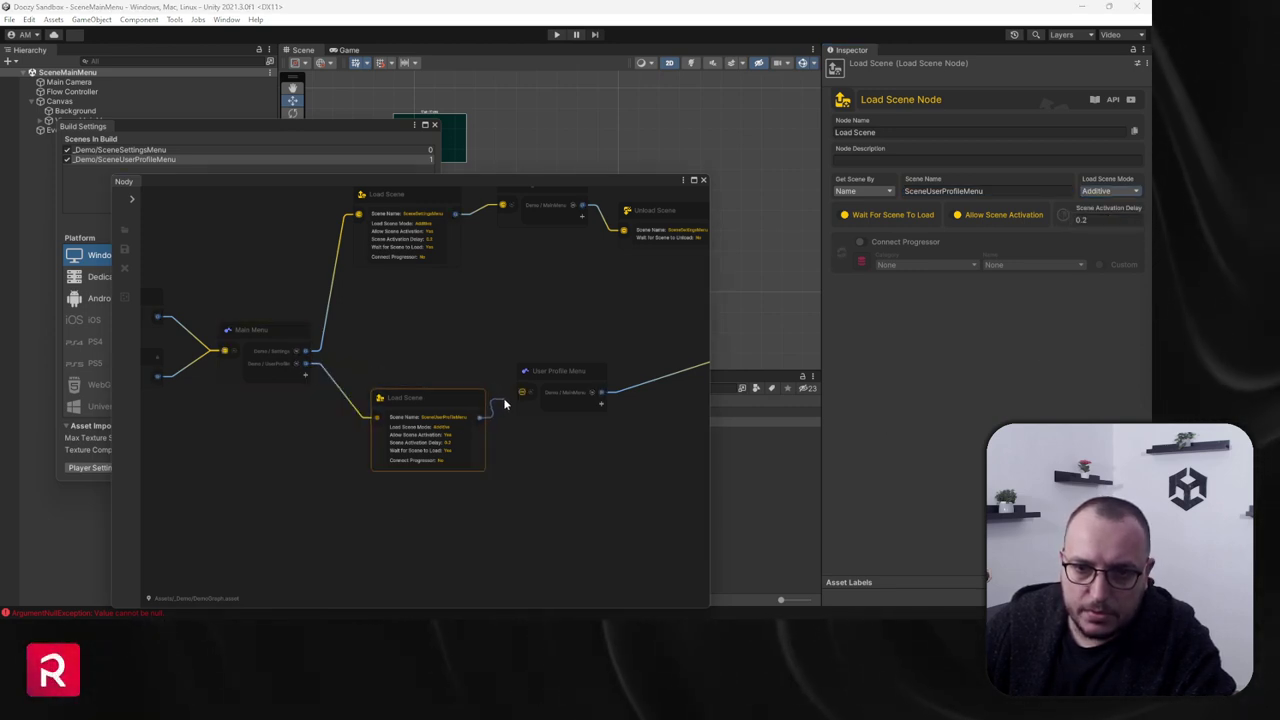
drag(442, 397, 418, 383)
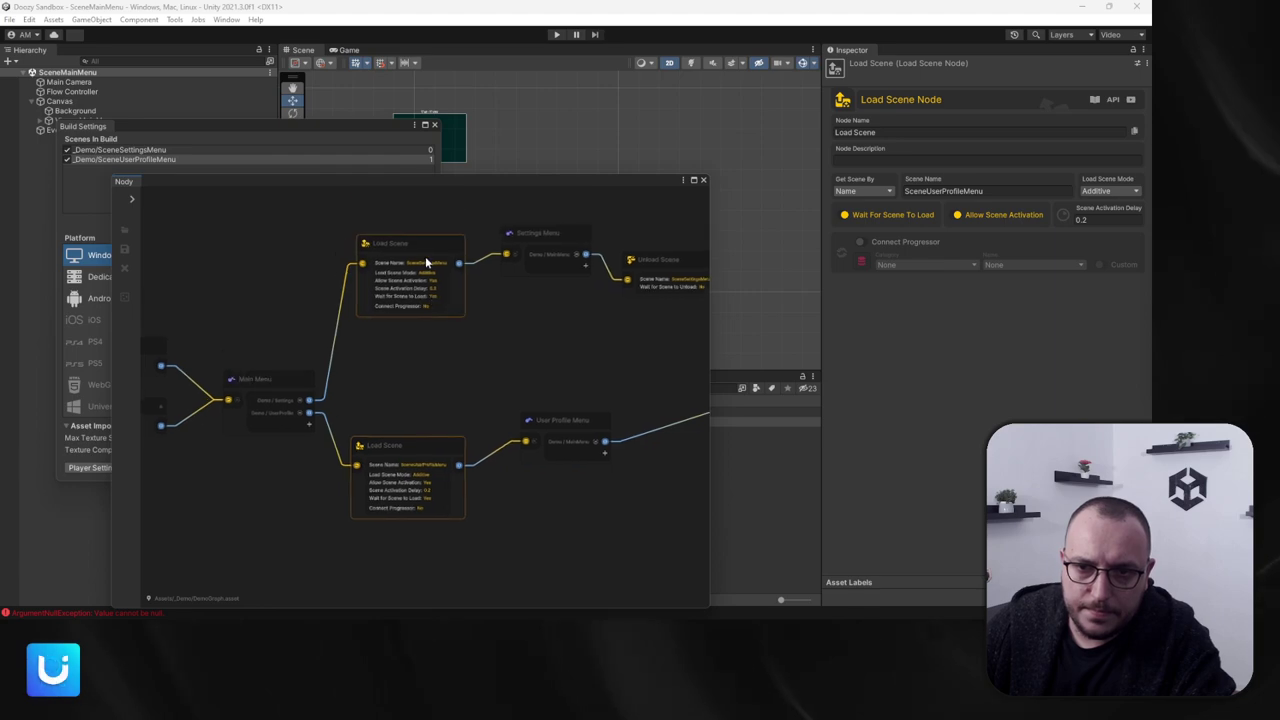
drag(425, 256, 418, 346)
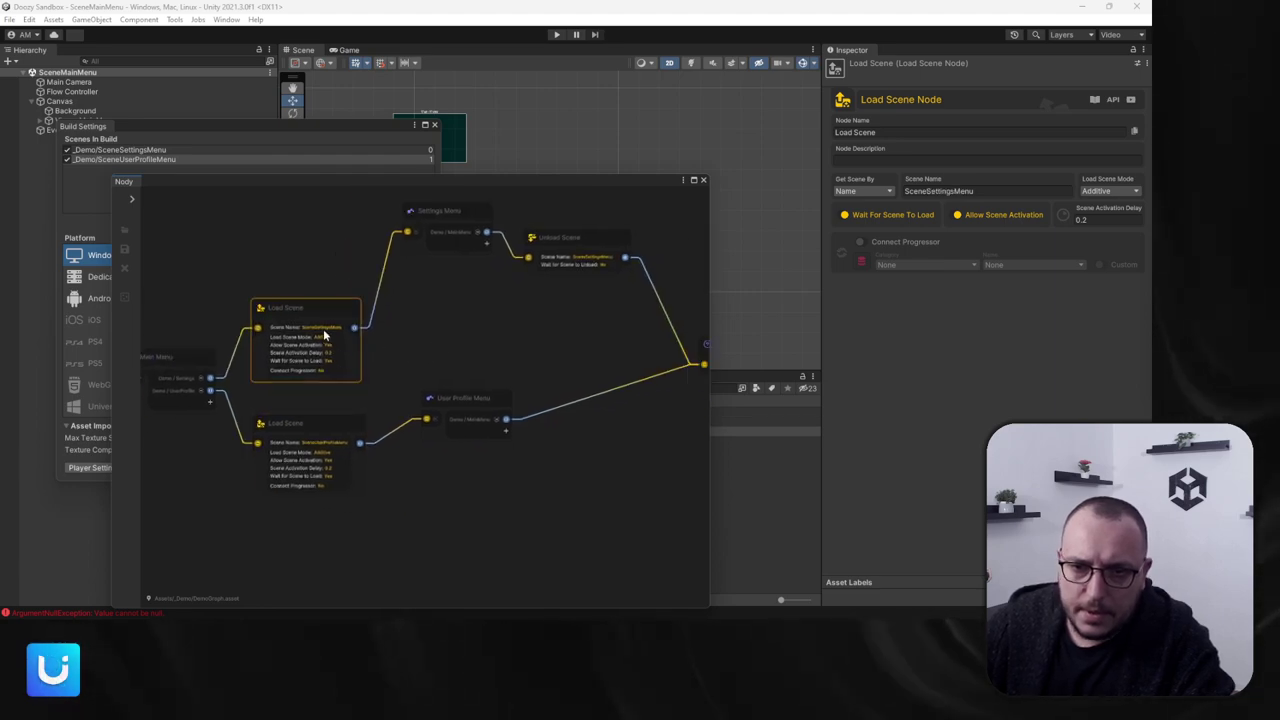
Step: Compare the settings shown on the settings and user profile Load Scene nodes
scroll(378, 334, up, 10)
scroll(450, 323, down, 2)
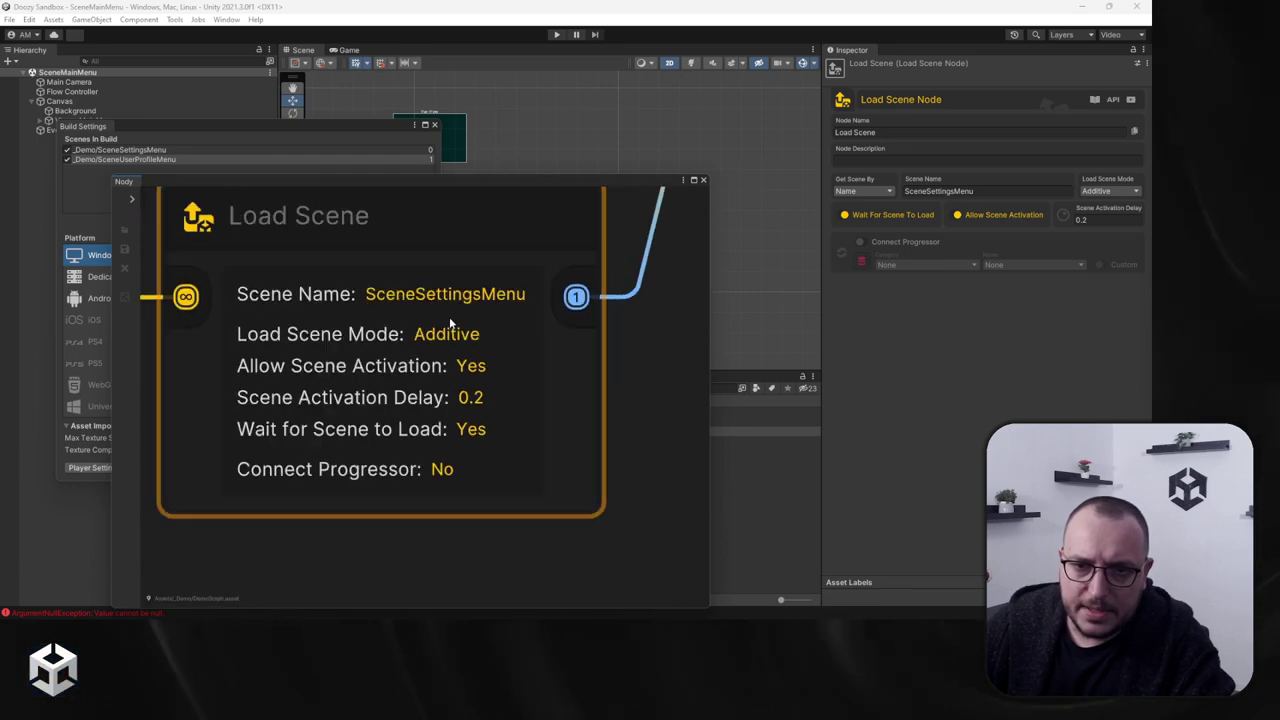
scroll(335, 340, down, 4)
middle_drag(355, 335, 360, 200)
scroll(380, 496, up, 4)
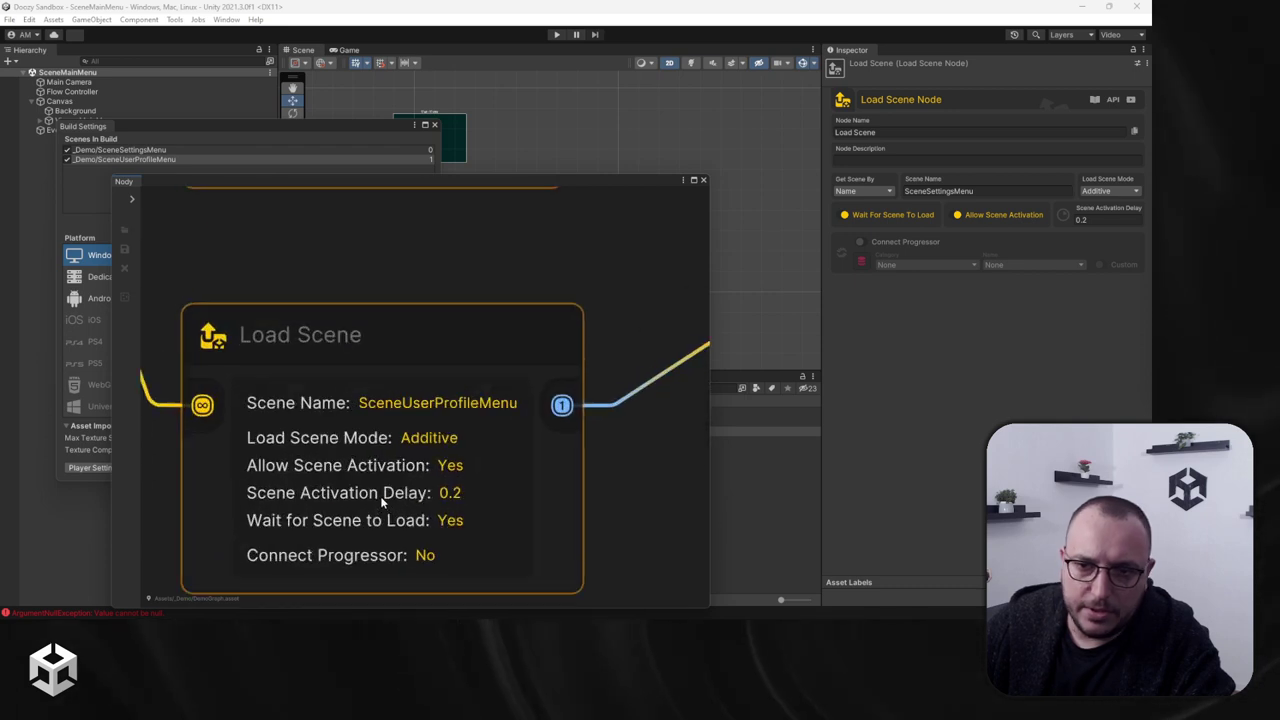
scroll(430, 412, down, 5)
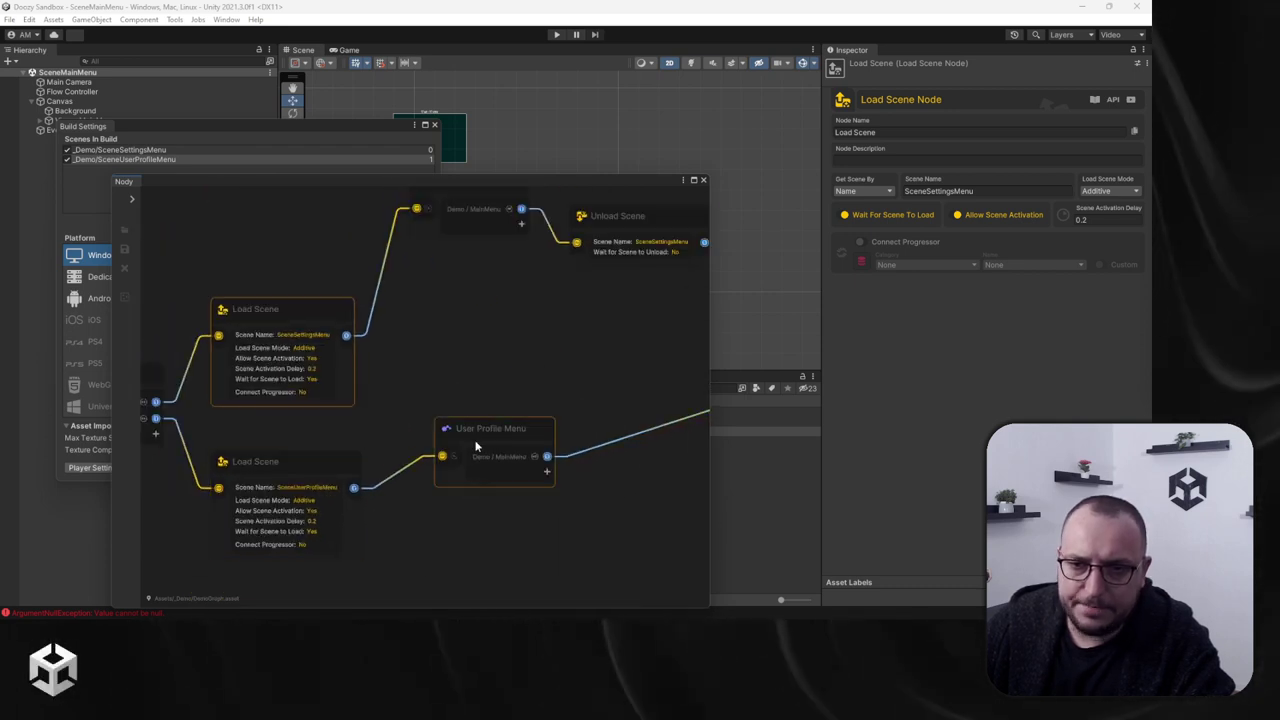
Step: Align the User Profile Menu, Settings Menu and Unload Scene nodes in rows with their Load Scene nodes
click(466, 477)
drag(469, 480, 448, 471)
middle_drag(463, 358, 455, 391)
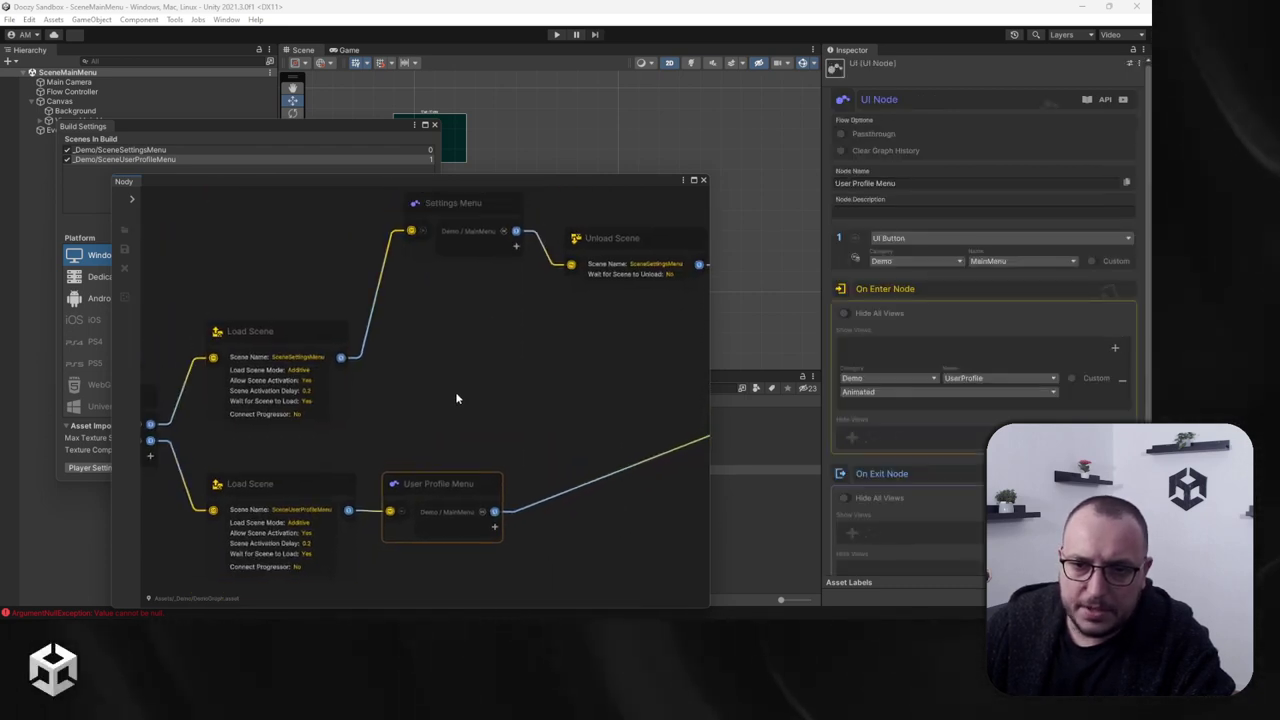
drag(447, 232, 413, 340)
scroll(453, 400, down, 3)
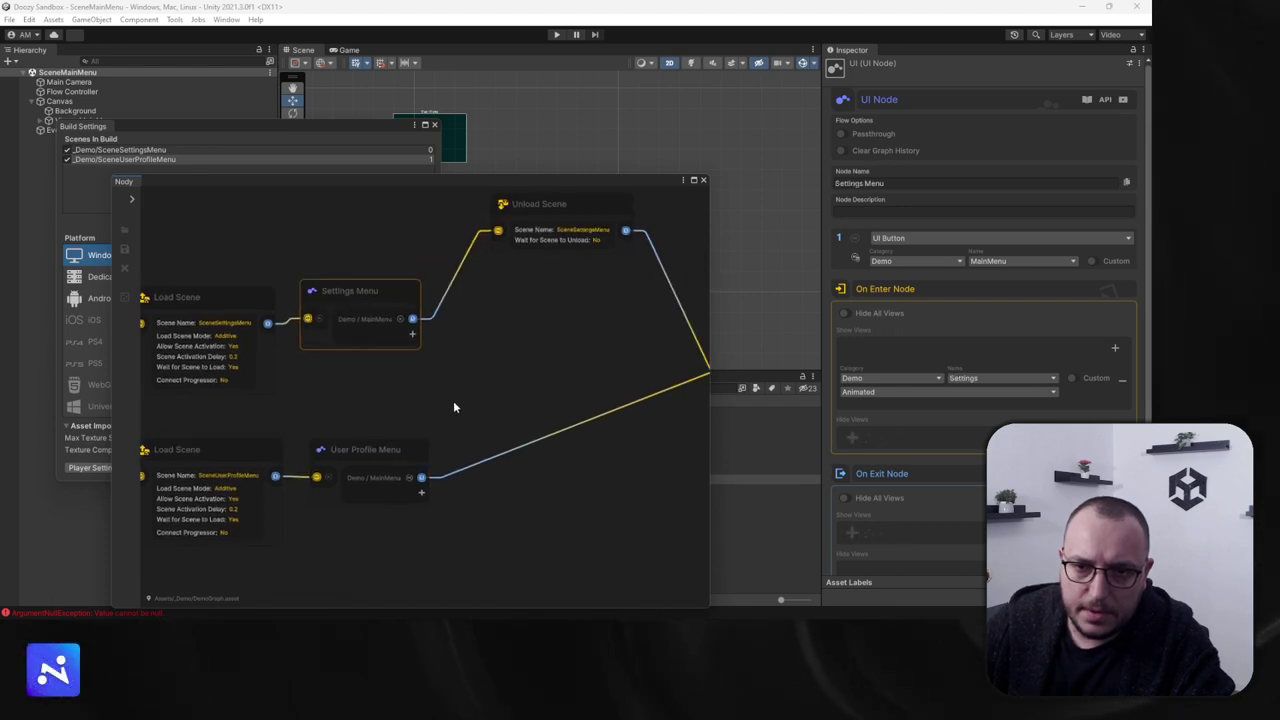
drag(532, 245, 532, 264)
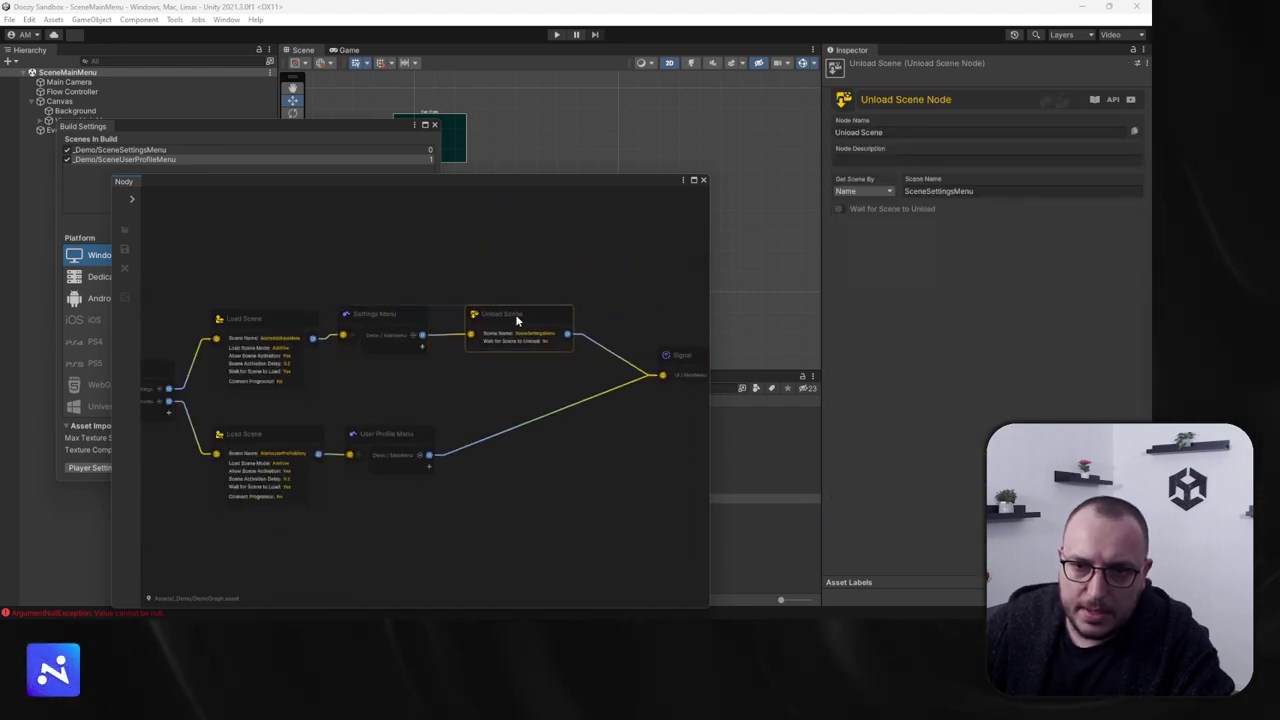
Step: Create an Unload Scene node and wire it between User Profile Menu's Demo / MainMenu output and the Signal node
click(535, 458)
key(space)
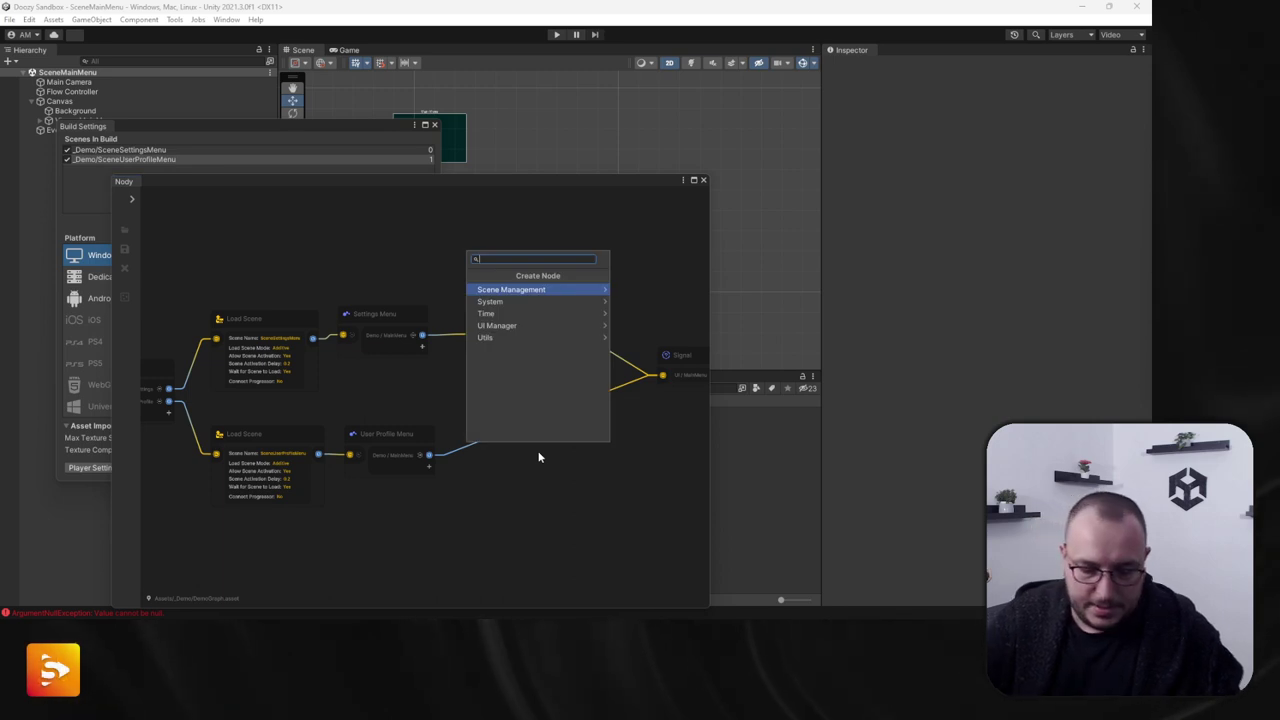
text(unload)
key(Return)
drag(540, 460, 427, 459)
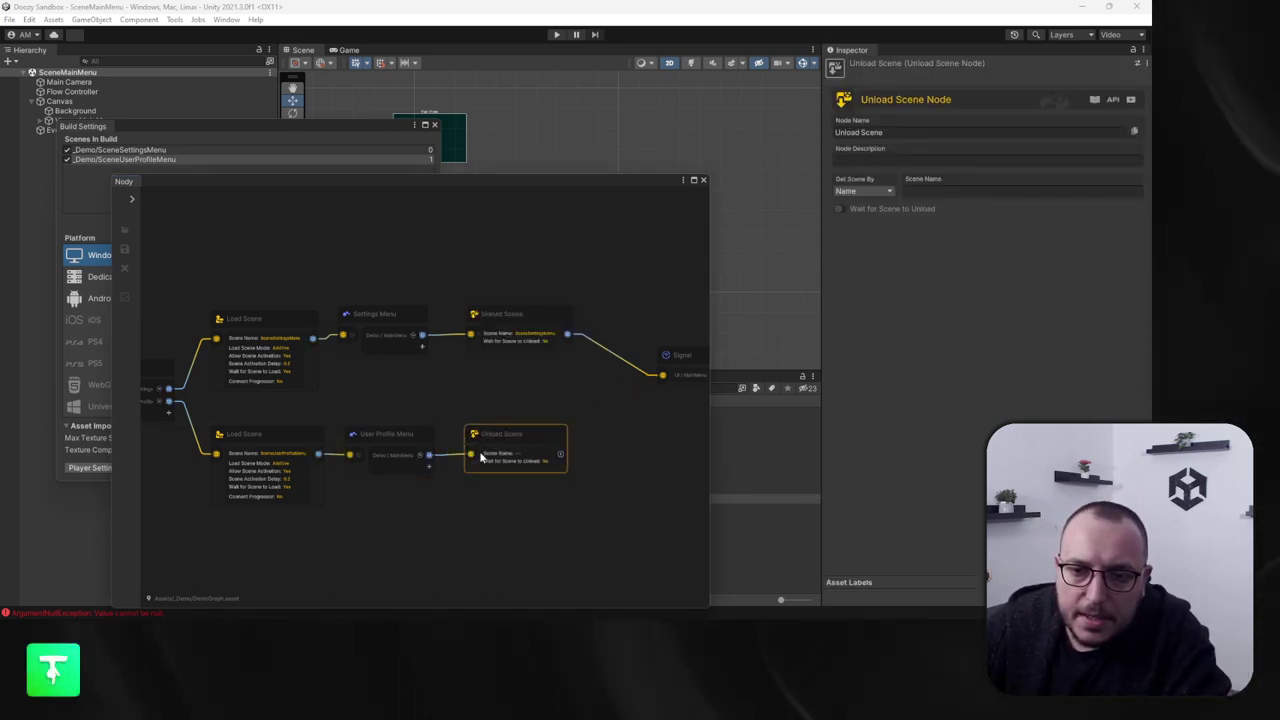
drag(563, 457, 614, 376)
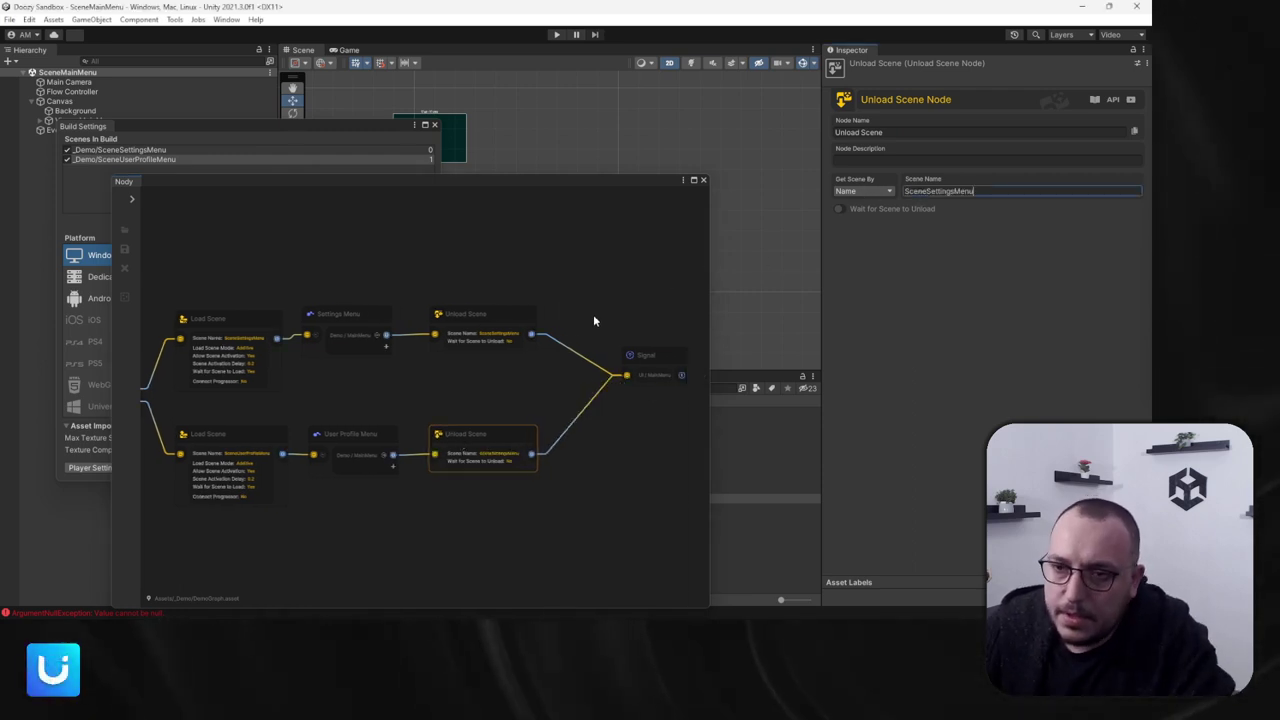
Step: Copy SceneUserProfileMenu from the user profile Load Scene node into the scene name of the Unload Scene node after User Profile Menu
scroll(237, 486, up, 3)
click(230, 470)
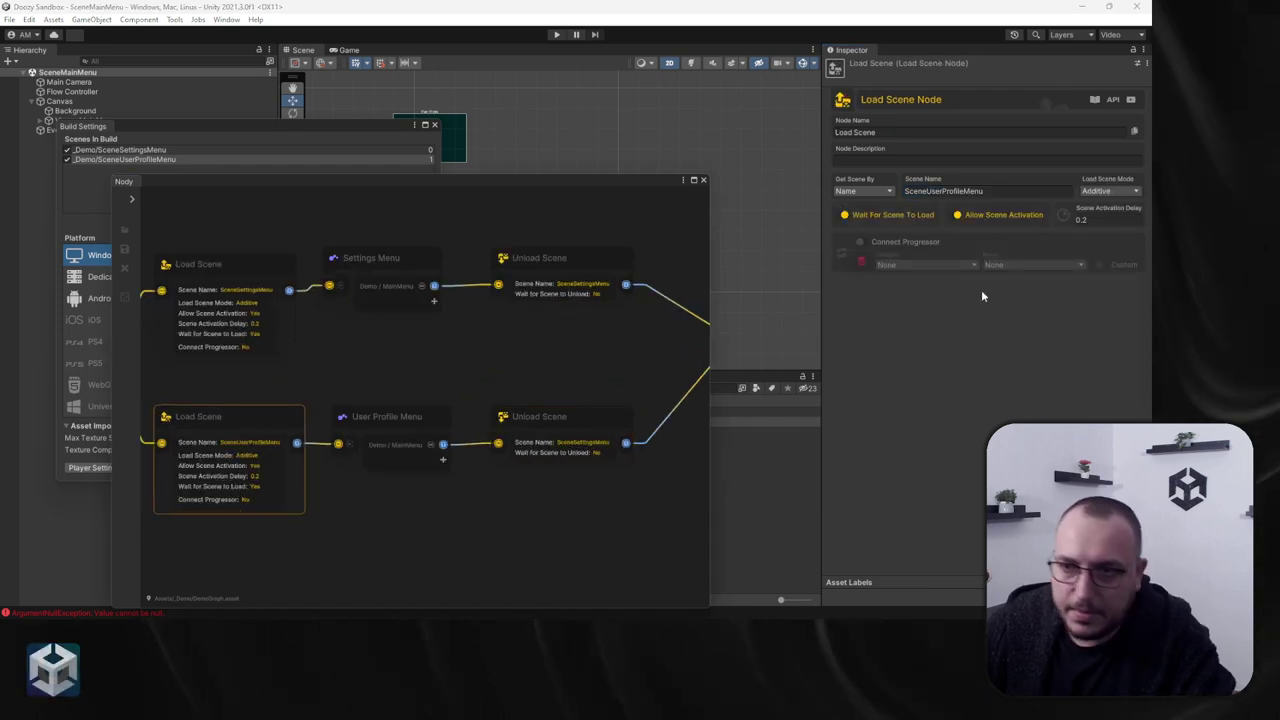
click(998, 191)
key(ctrl+c)
click(562, 426)
scroll(568, 445, up, 4)
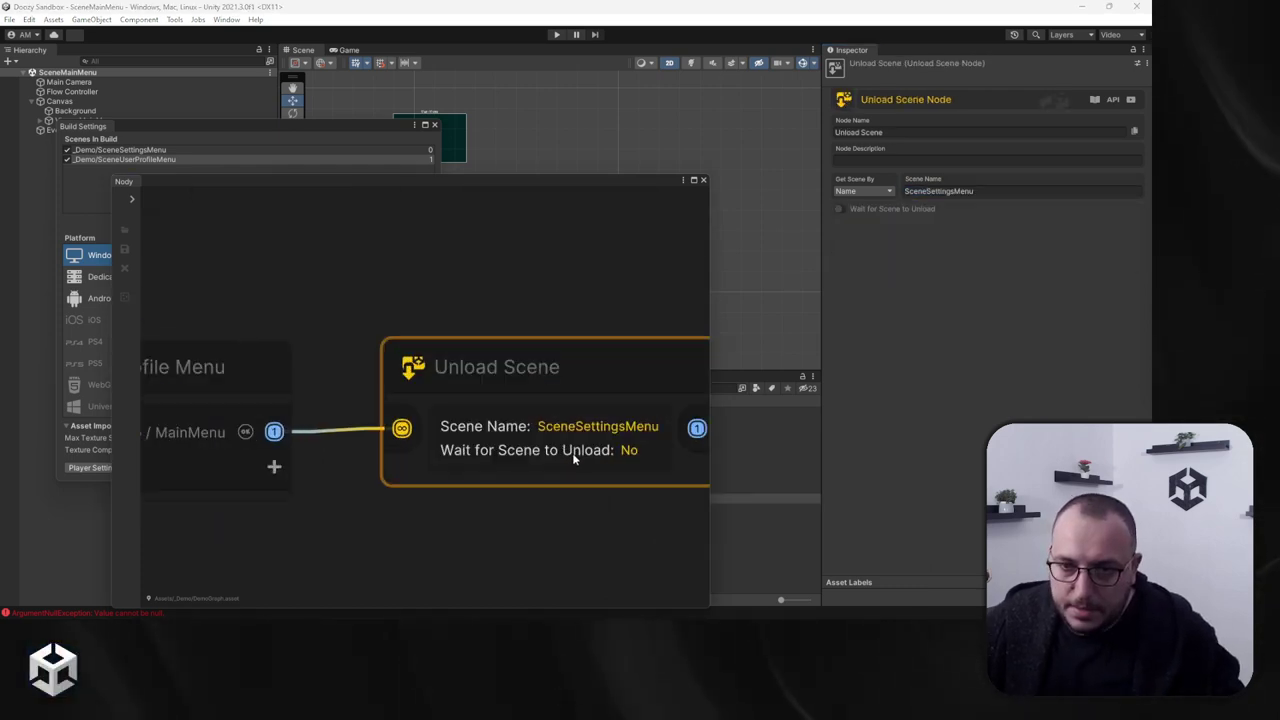
click(971, 191)
key(ctrl+v)
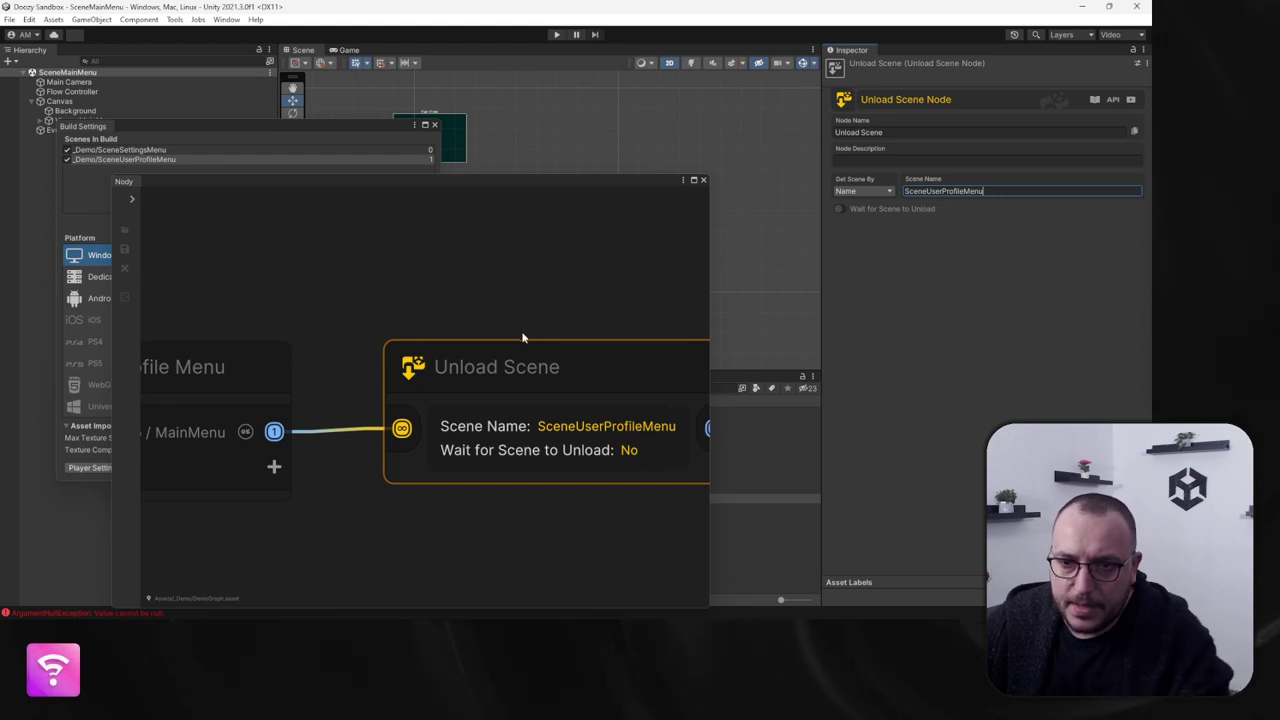
Step: Dock the Nody window alongside the Project and Console panels and close the Build Settings window
middle_drag(548, 302, 515, 334)
scroll(472, 288, down, 10)
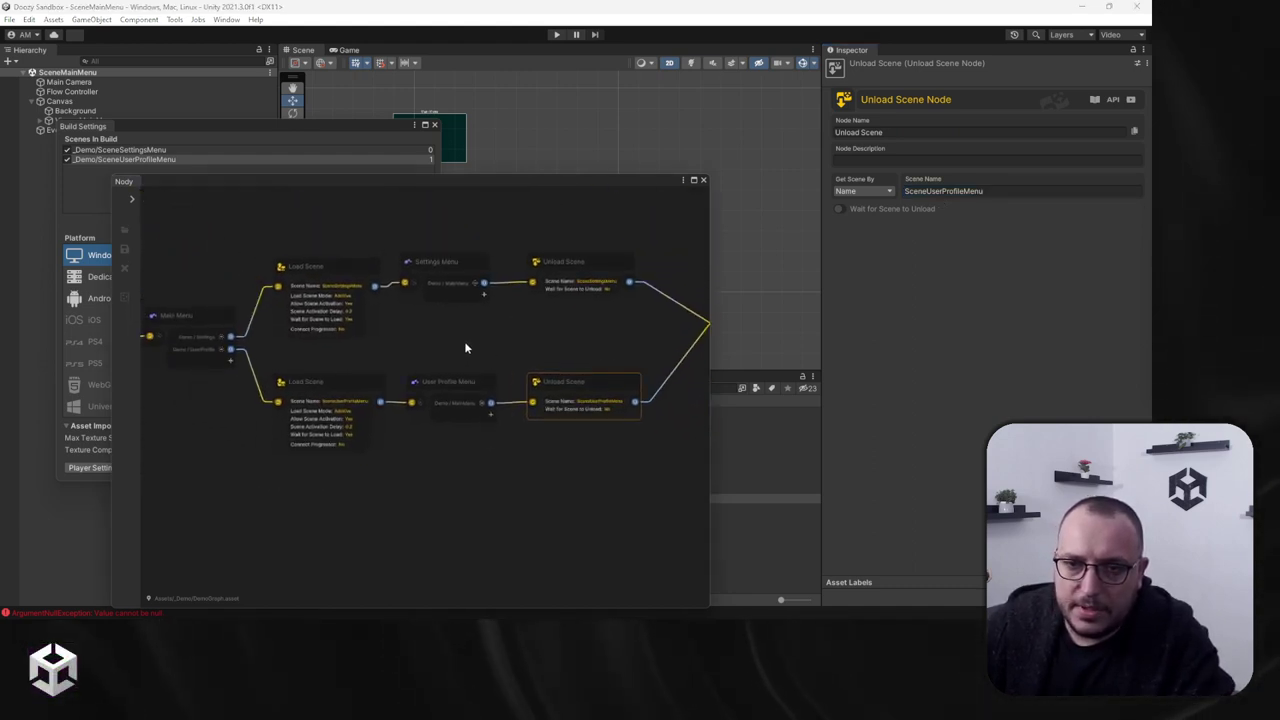
scroll(440, 348, down, 2)
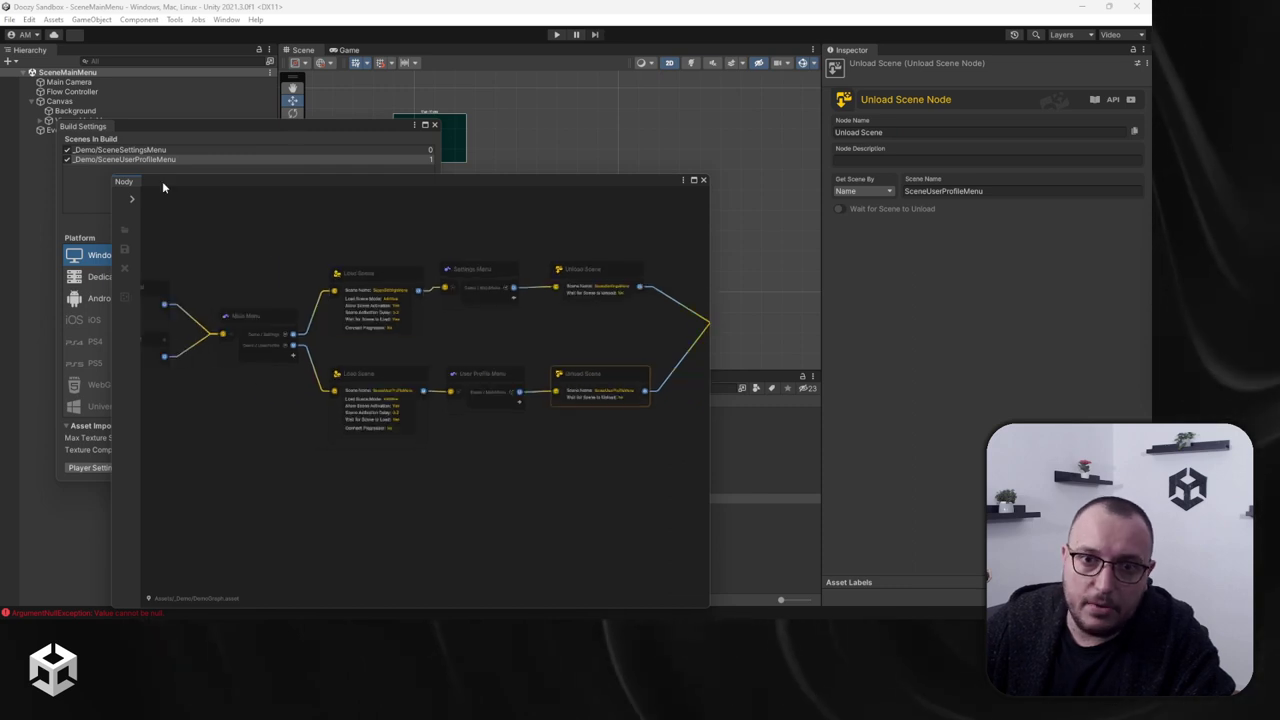
drag(249, 186, 709, 440)
drag(447, 387, 447, 381)
Step: Examine the ArgumentNullException entry's details in the Console and clear the log
click(362, 377)
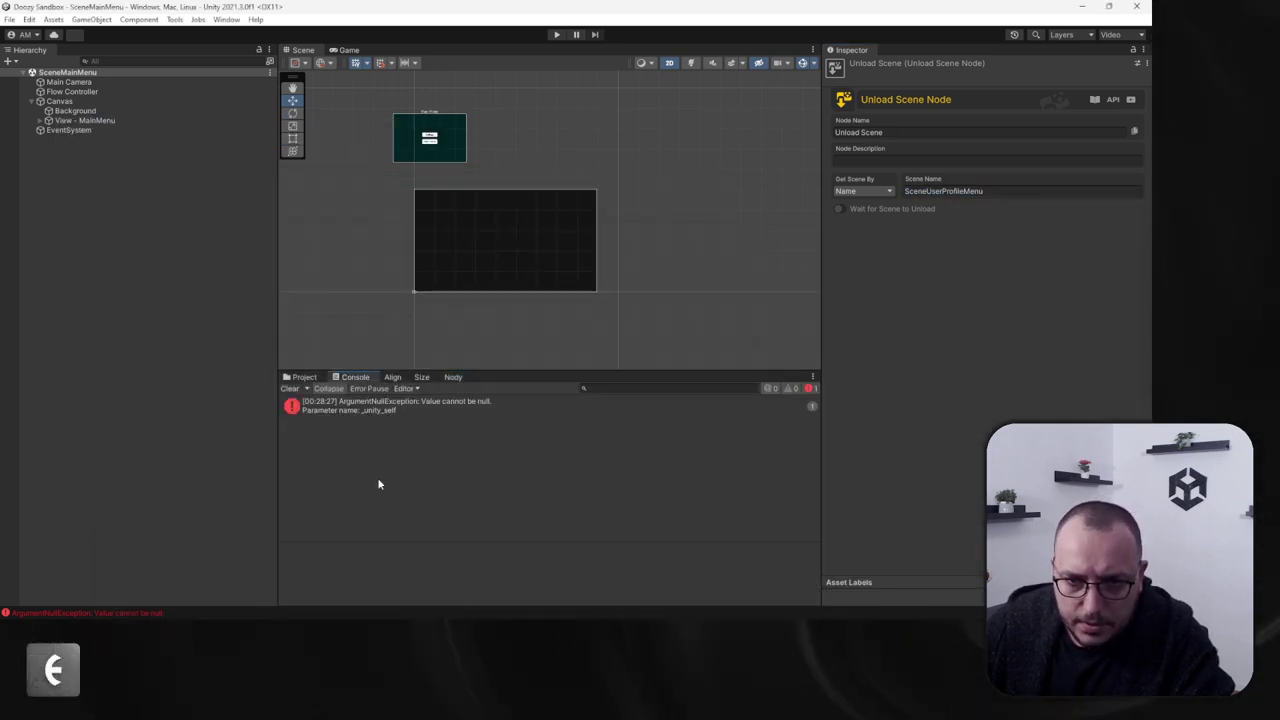
click(372, 411)
scroll(454, 547, down, 3)
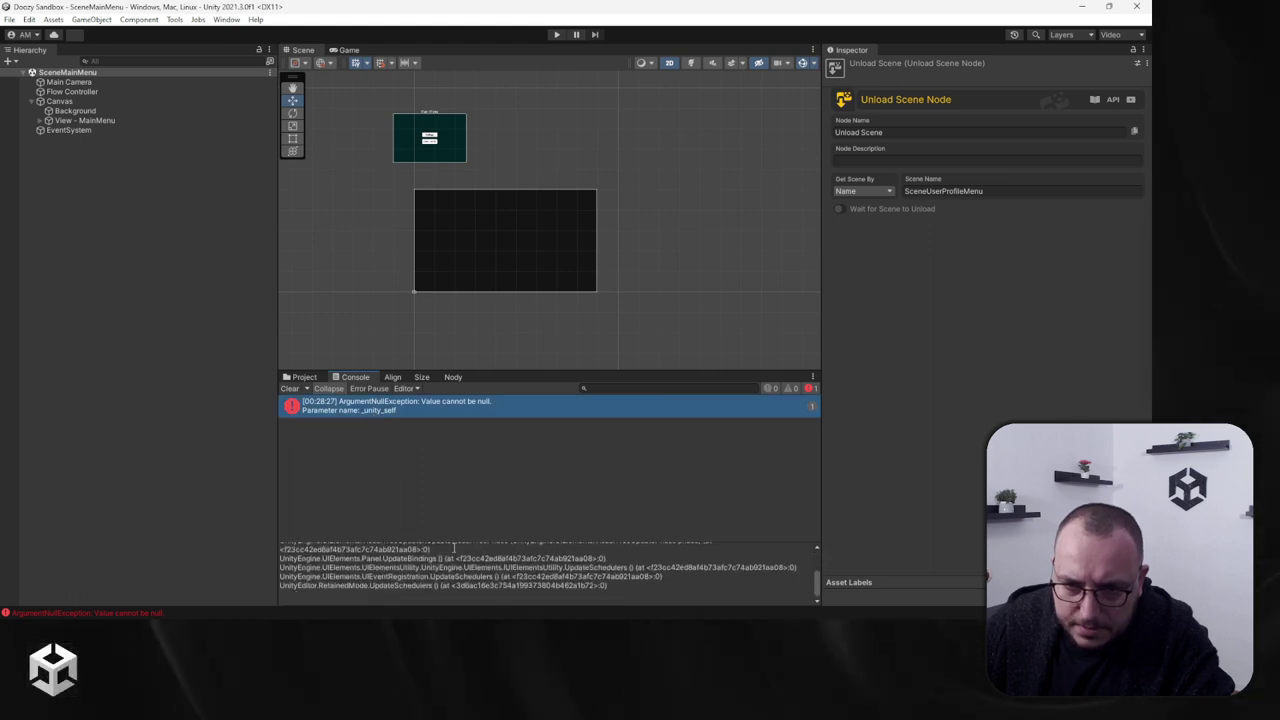
scroll(454, 548, up, 3)
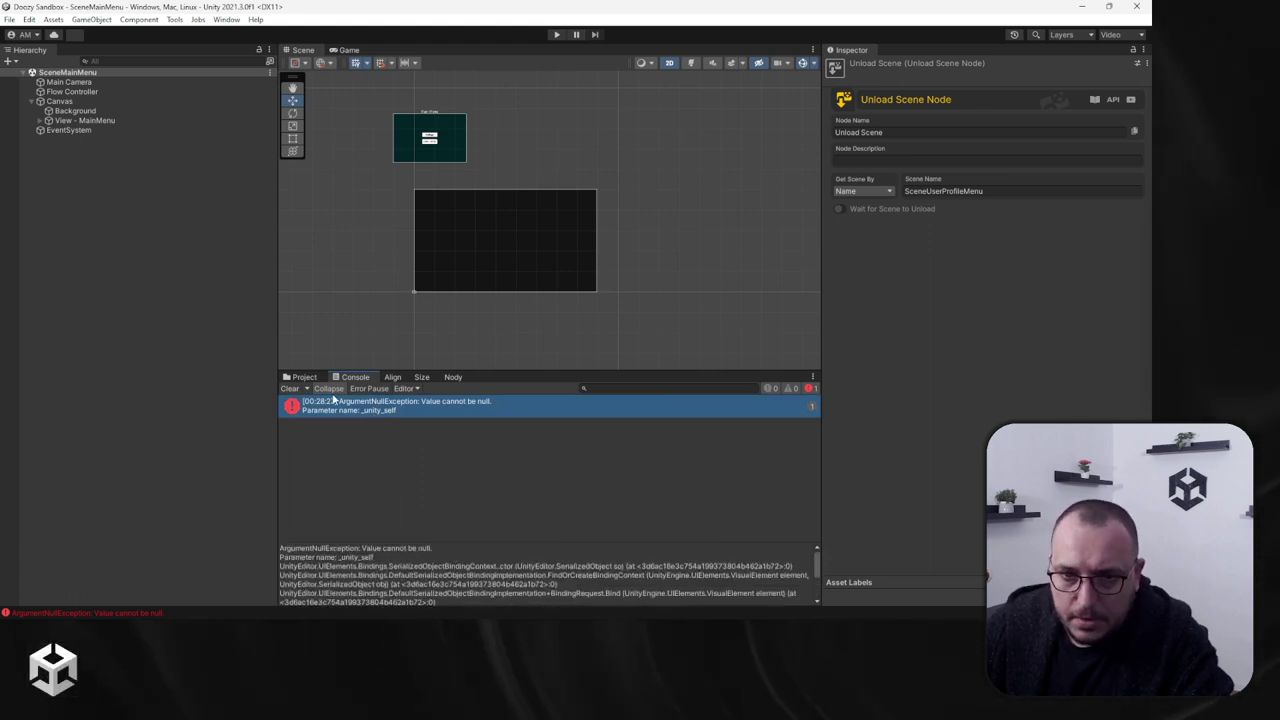
click(289, 388)
Step: Run the scene in Play mode with the Nody graph in view, and collapse SceneMainMenu in the hierarchy
click(453, 377)
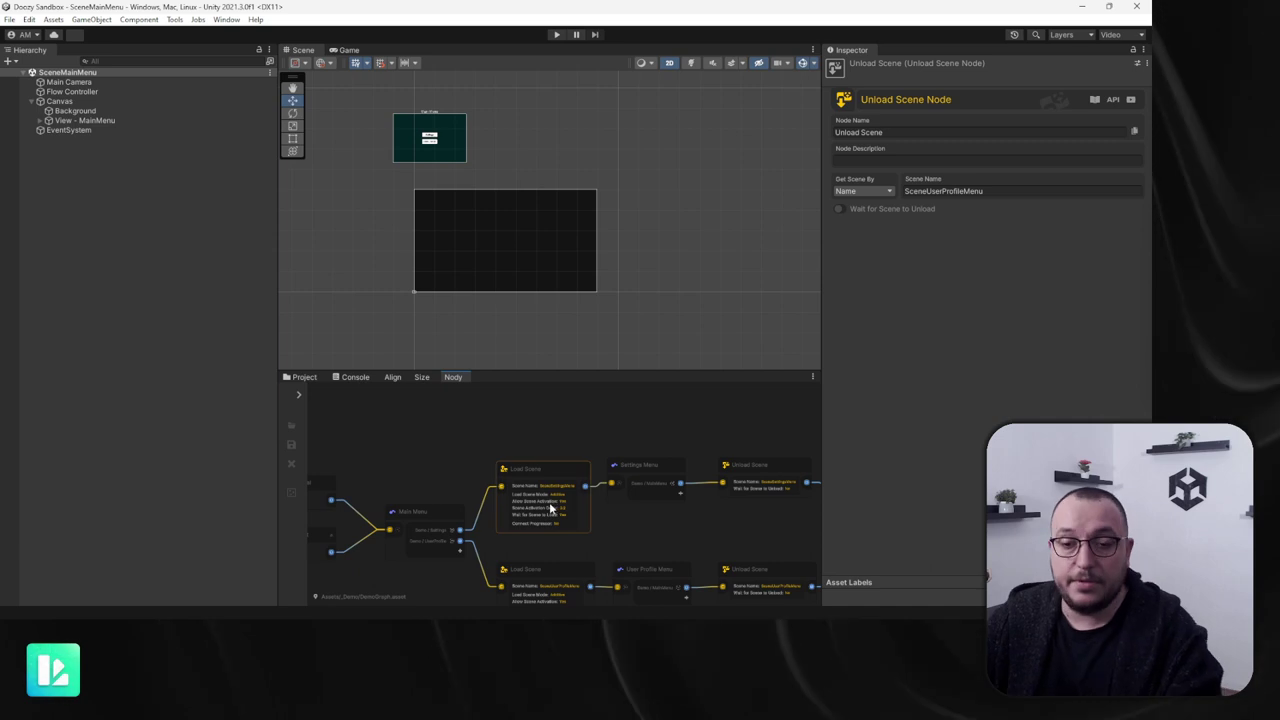
scroll(570, 500, down, 2)
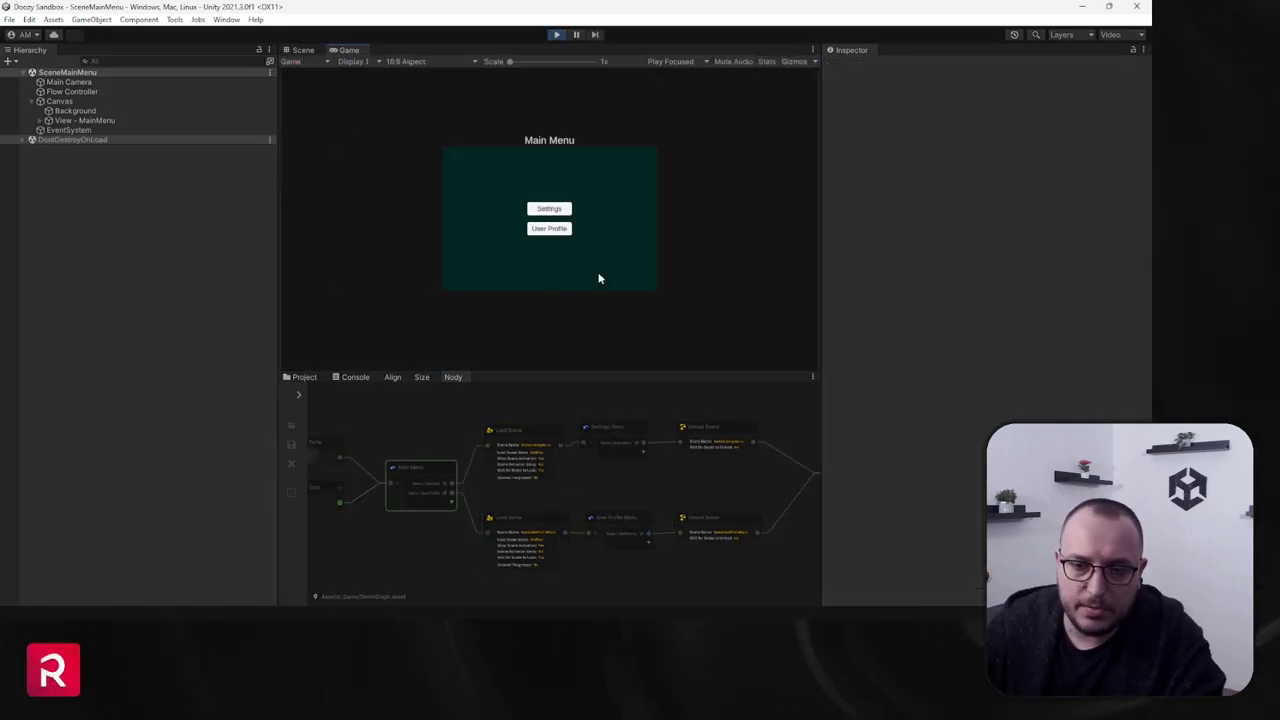
click(24, 74)
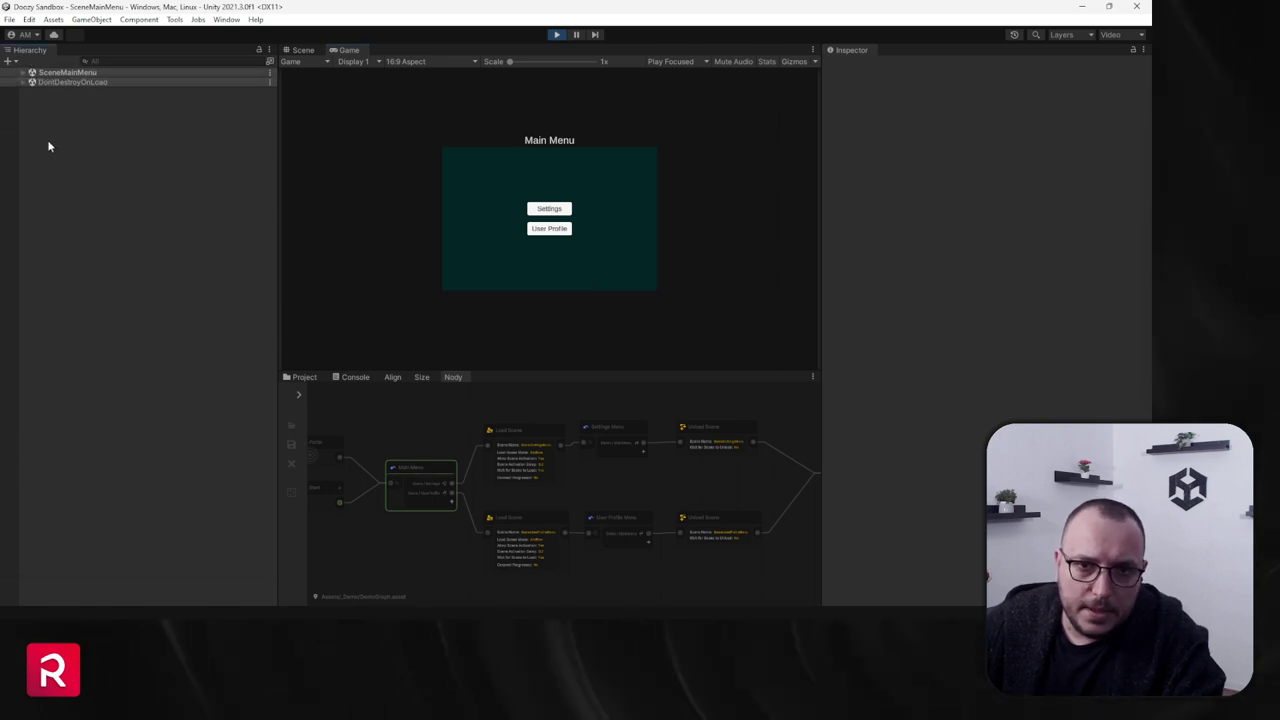
Step: Inspect the BackButton and RuntimeTicker objects under DontDestroyOnLoad, and collapse that group in the hierarchy
click(63, 91)
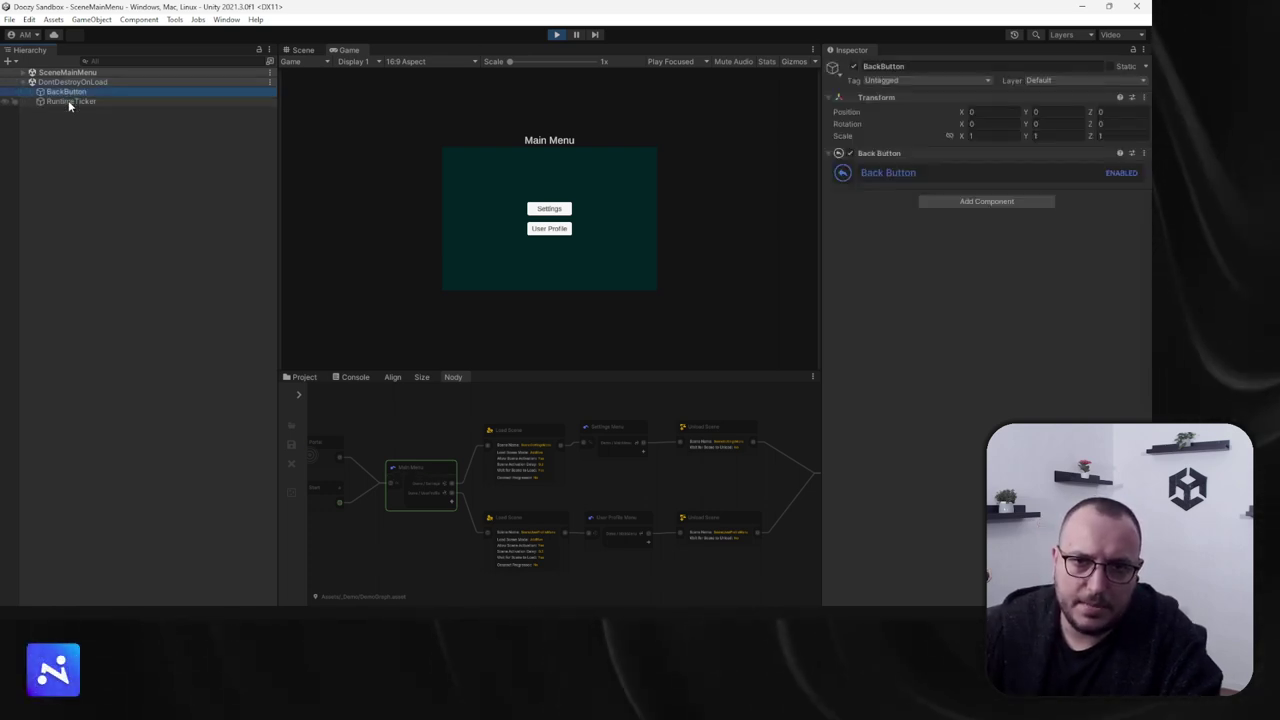
click(68, 101)
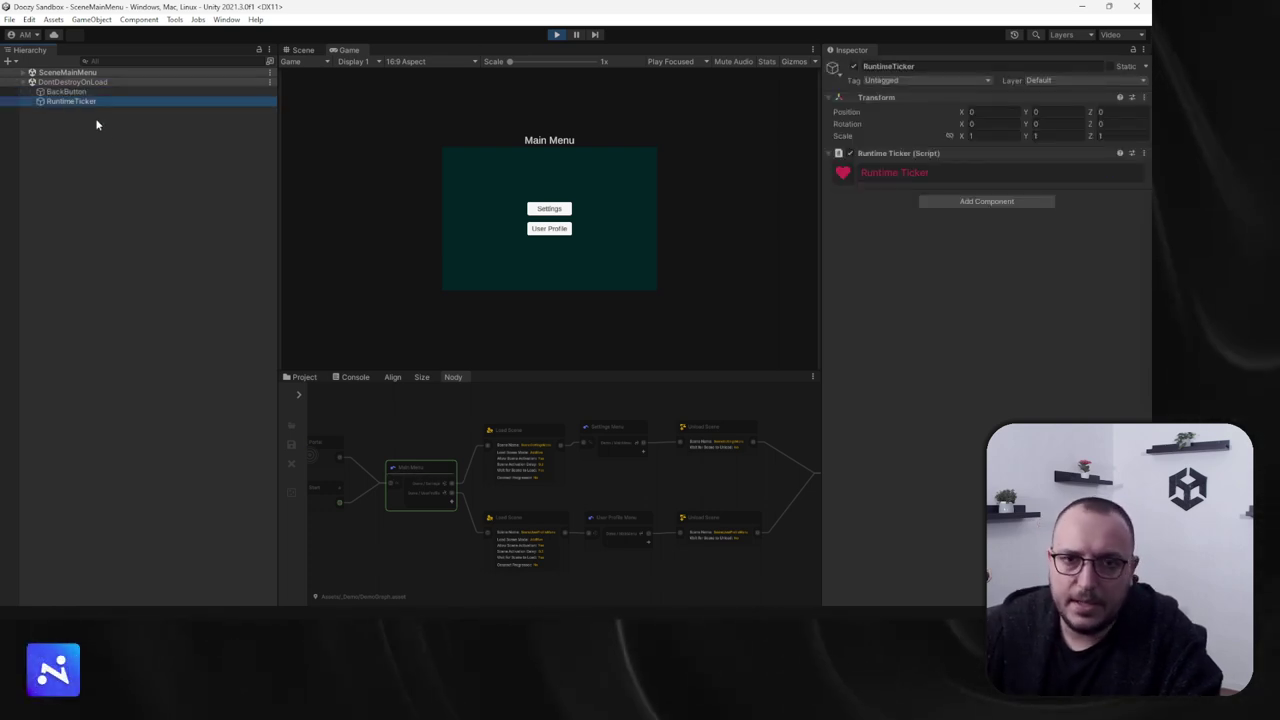
click(26, 82)
click(62, 72)
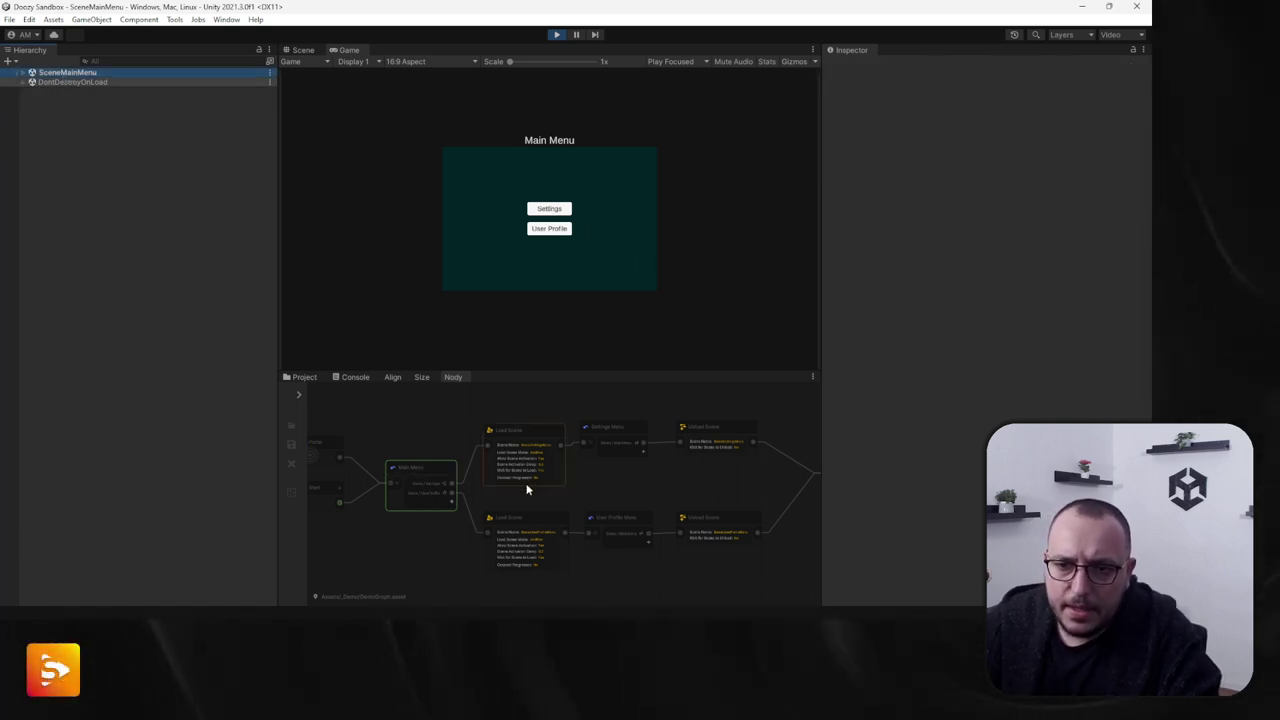
Step: Examine the settings Load Scene node and the Settings Menu node in the running Nody graph
scroll(527, 489, up, 5)
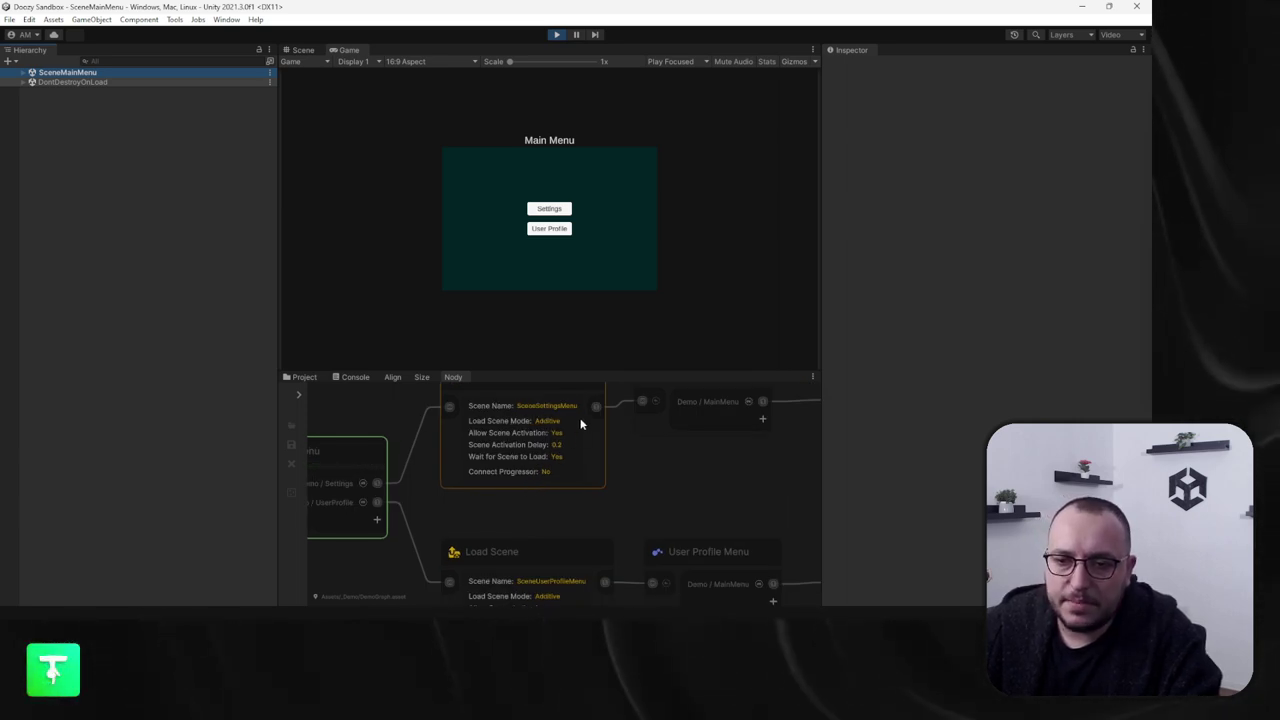
scroll(590, 428, down, 5)
scroll(575, 430, up, 5)
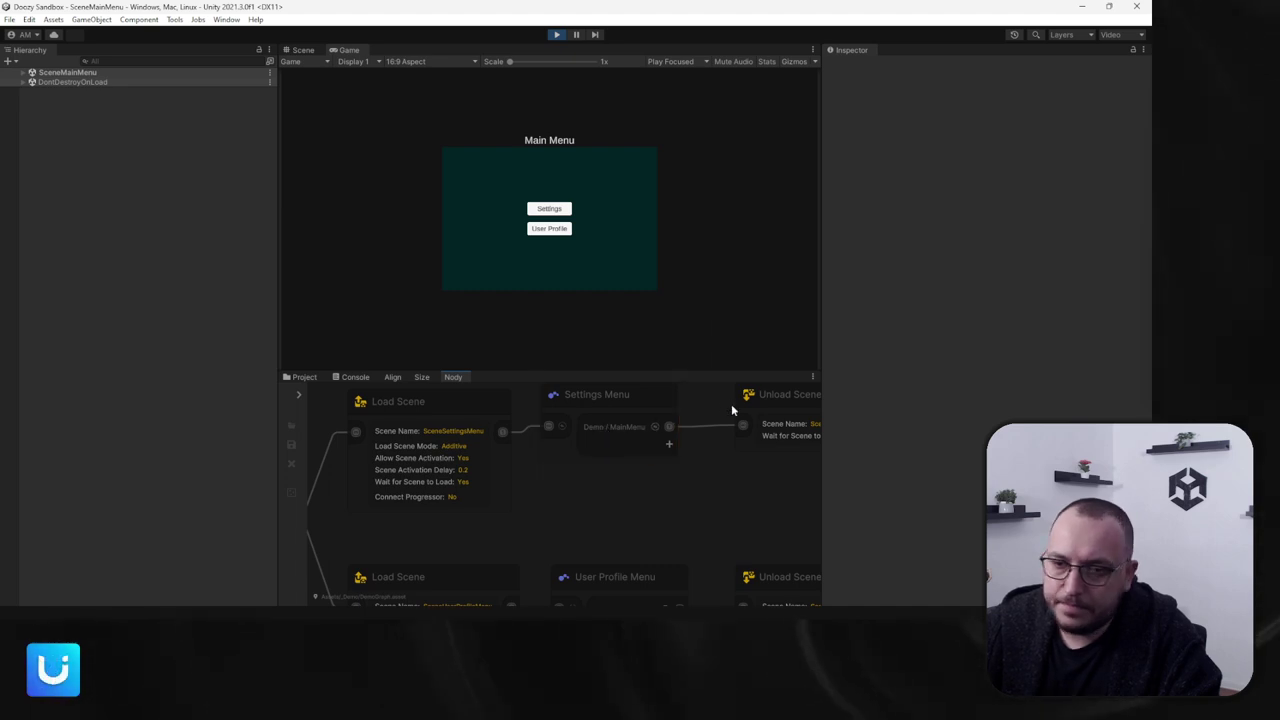
click(650, 405)
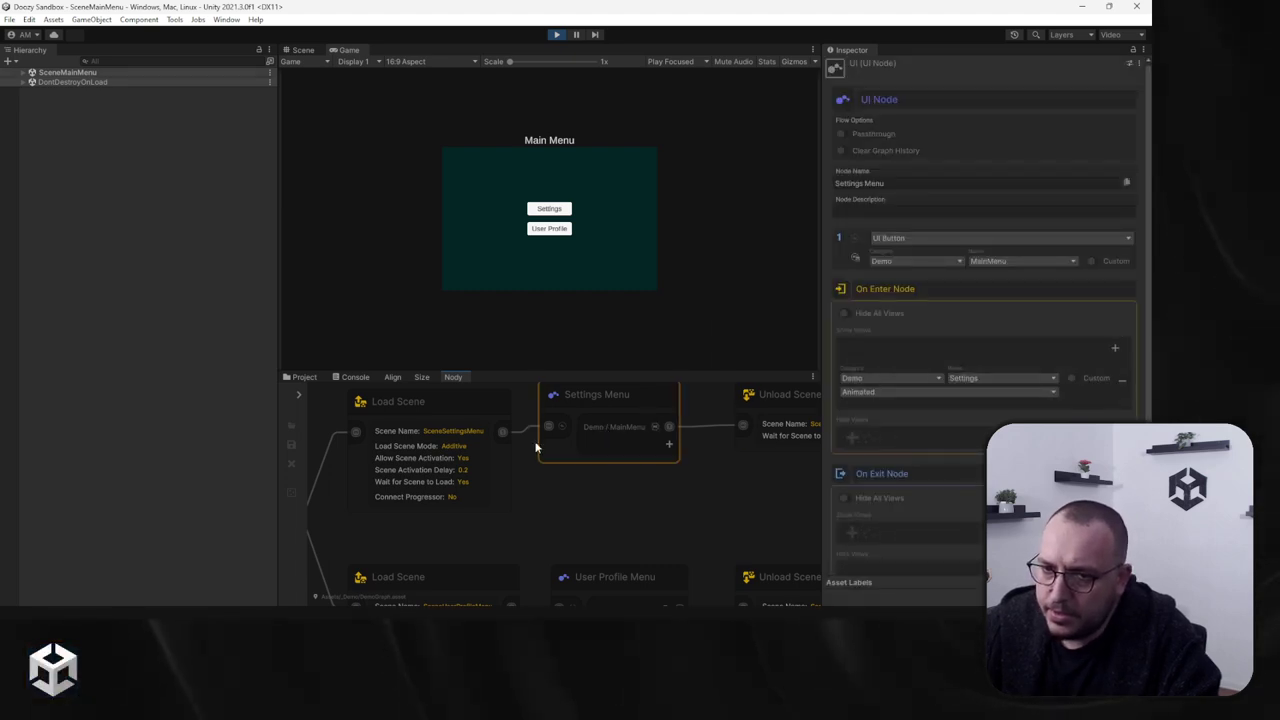
scroll(536, 448, down, 5)
Step: Go to the settings menu in the running game and expand SceneSettingsMenu and its Canvas in the hierarchy
click(551, 210)
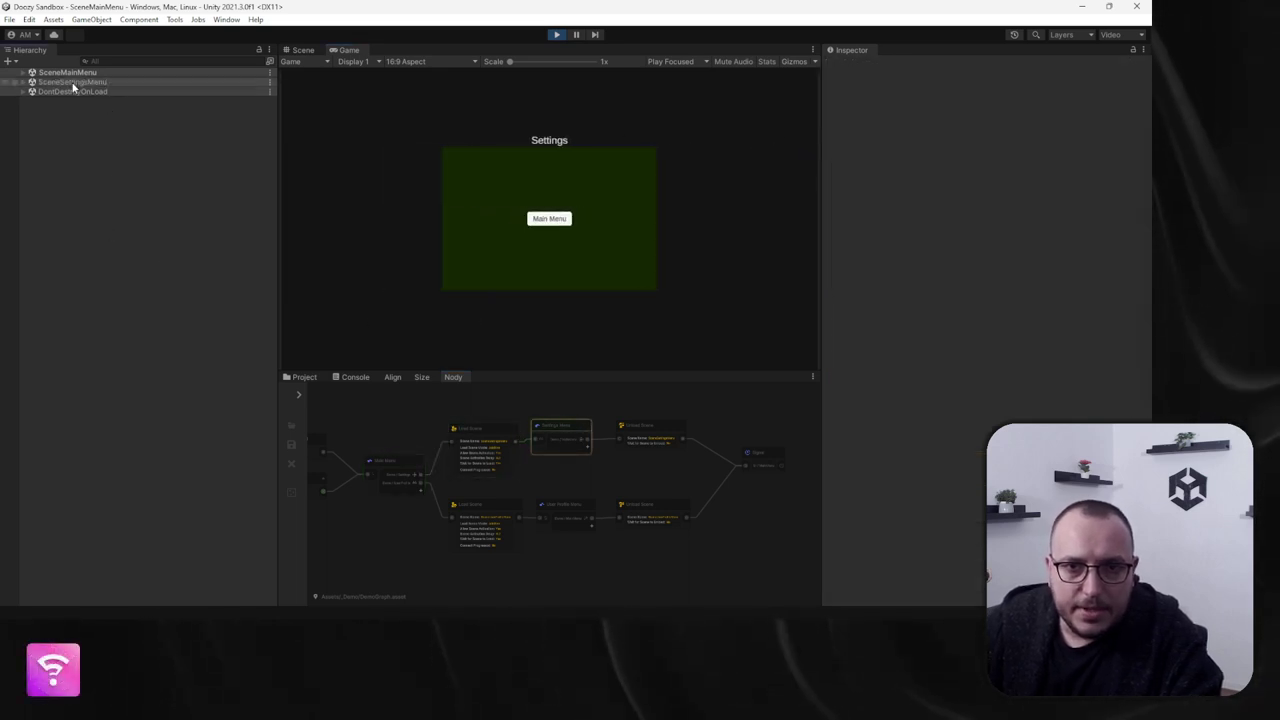
click(26, 83)
click(23, 83)
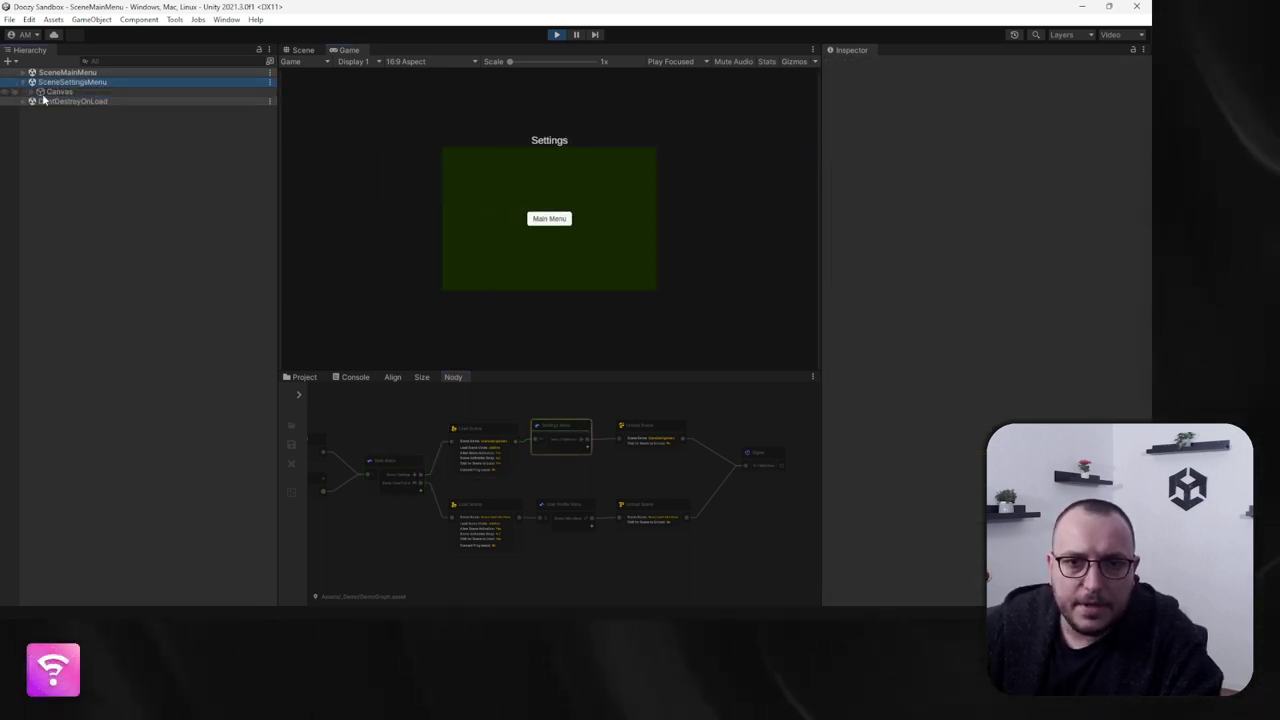
click(33, 91)
Step: Examine the loaded settings view in the Scene view and collapse SceneSettingsMenu in the hierarchy
click(302, 49)
scroll(571, 277, down, 2)
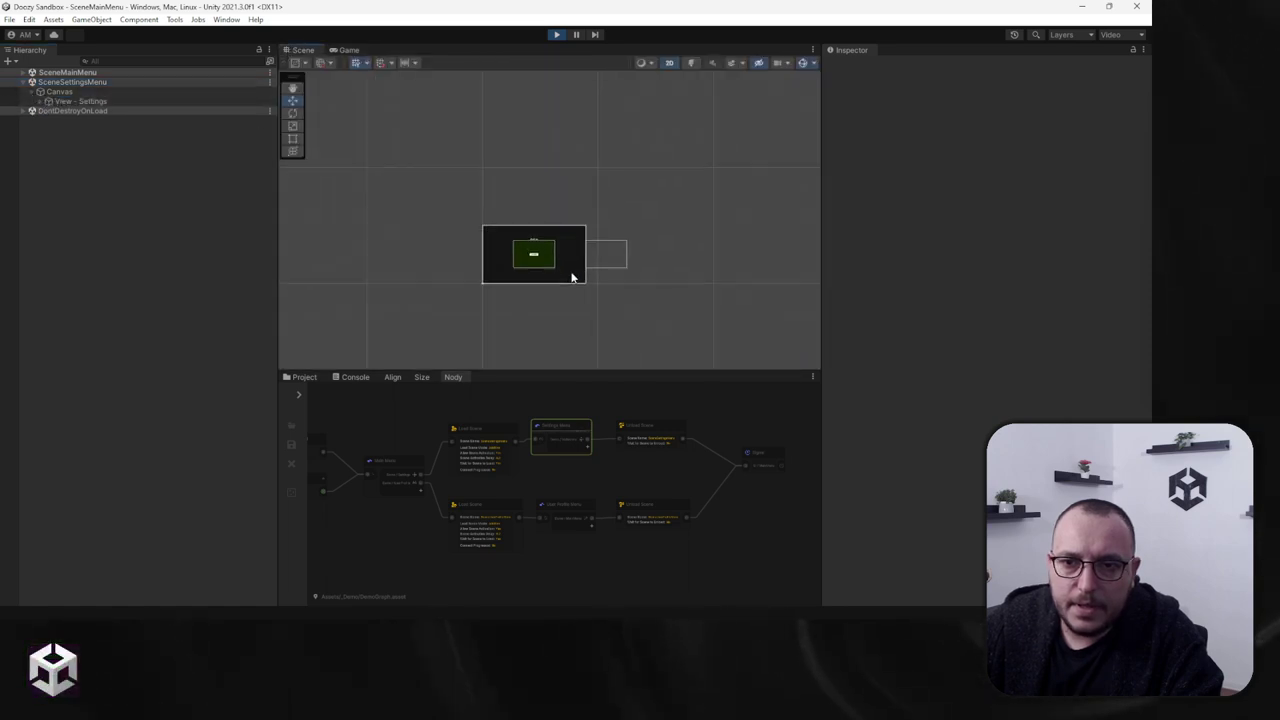
scroll(465, 261, up, 4)
scroll(465, 251, up, 2)
scroll(465, 249, down, 3)
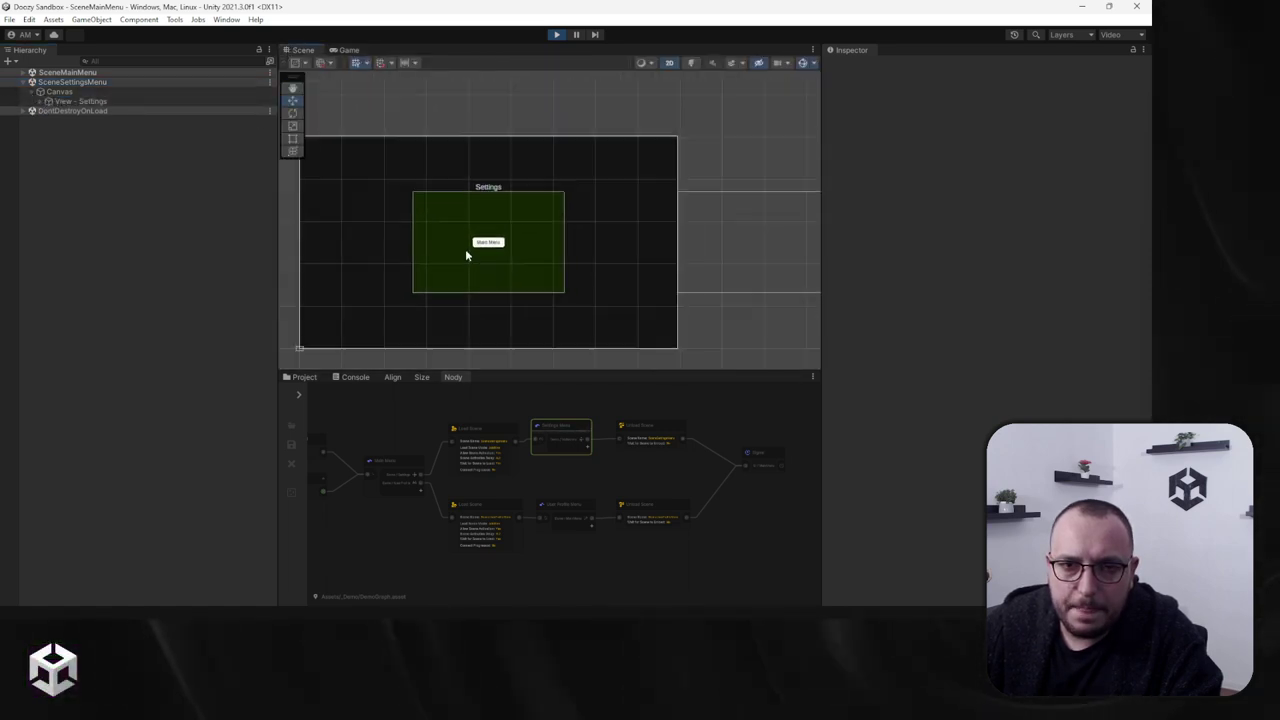
click(23, 82)
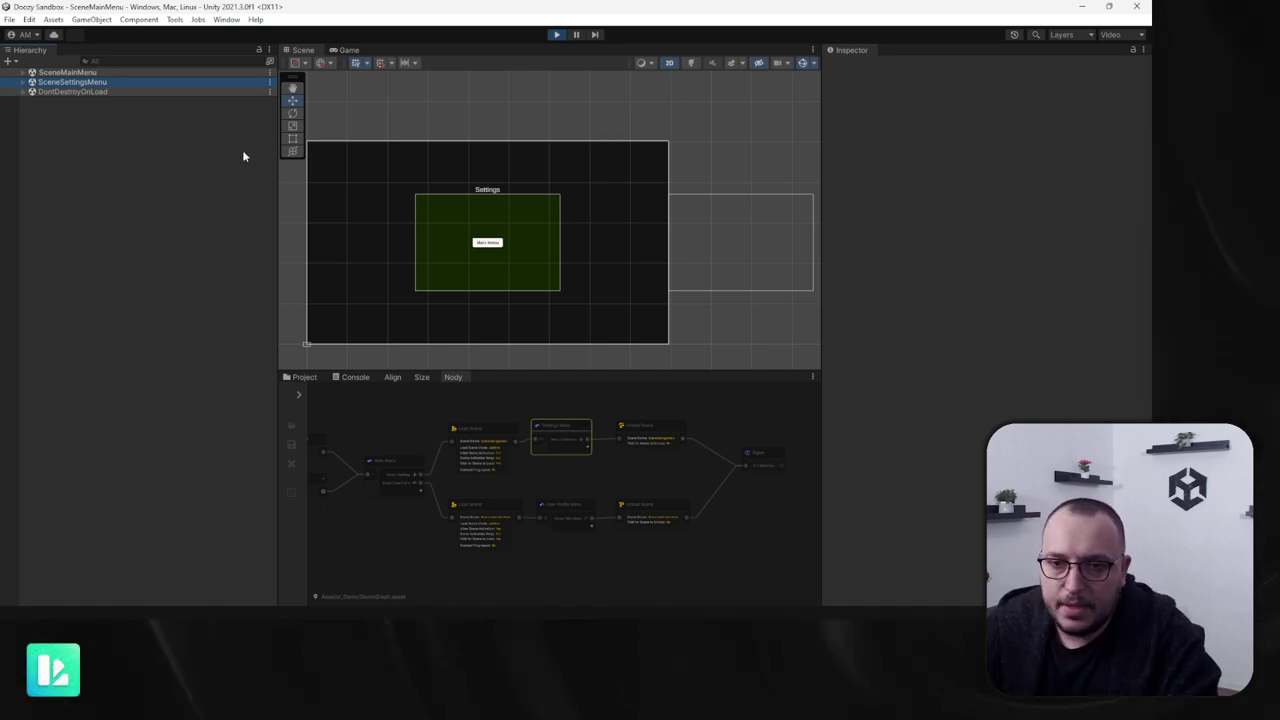
scroll(495, 247, up, 2)
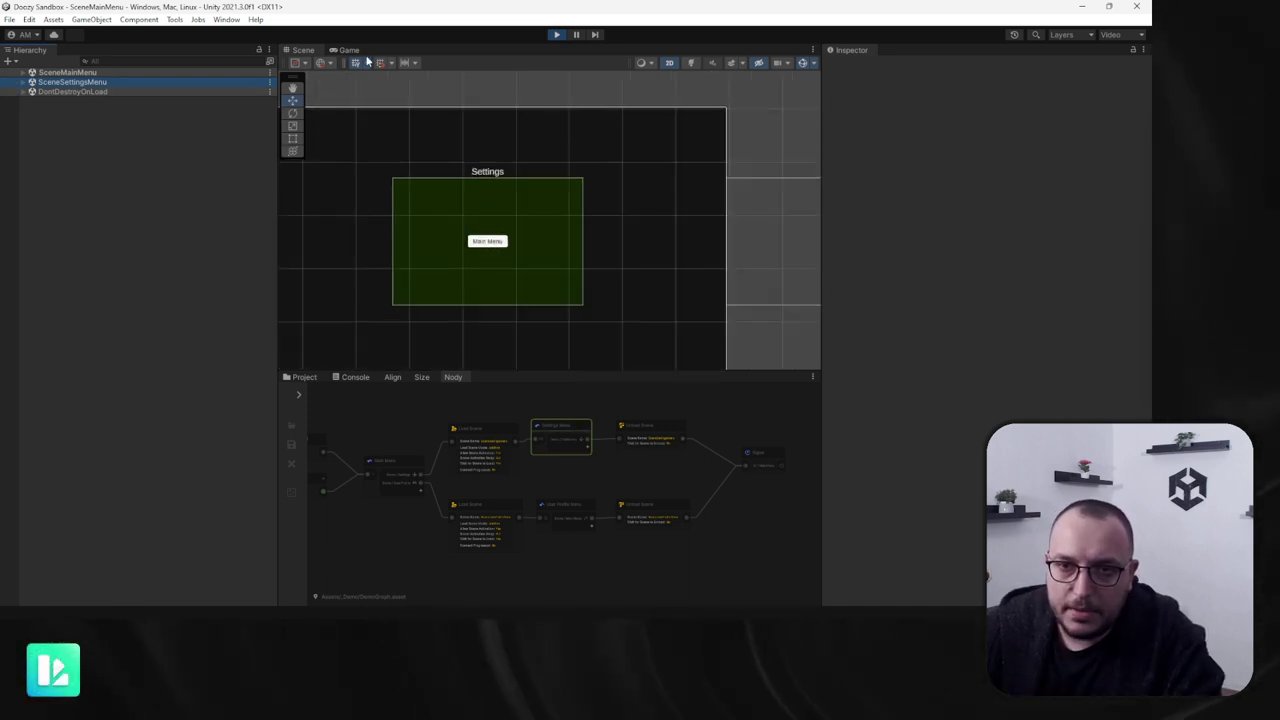
Step: Test going back from Settings to the main menu and into User Profile and back, and exit Play mode
click(557, 222)
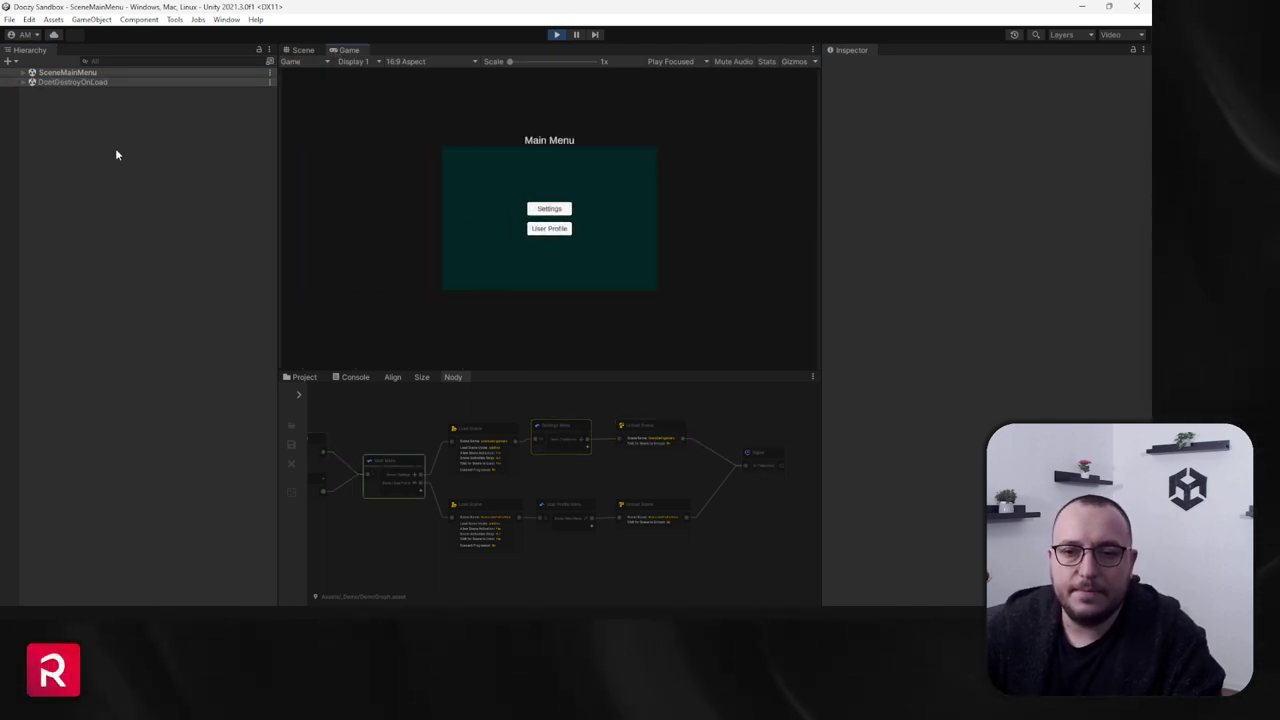
click(550, 229)
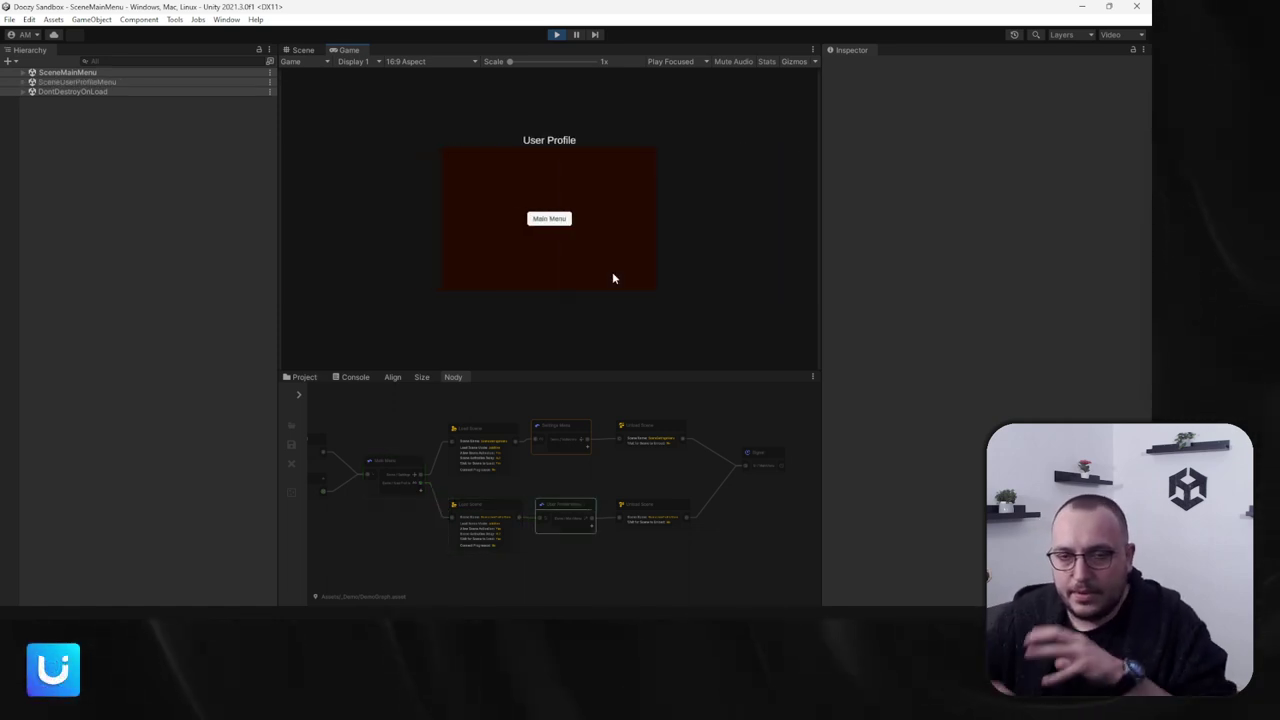
click(565, 221)
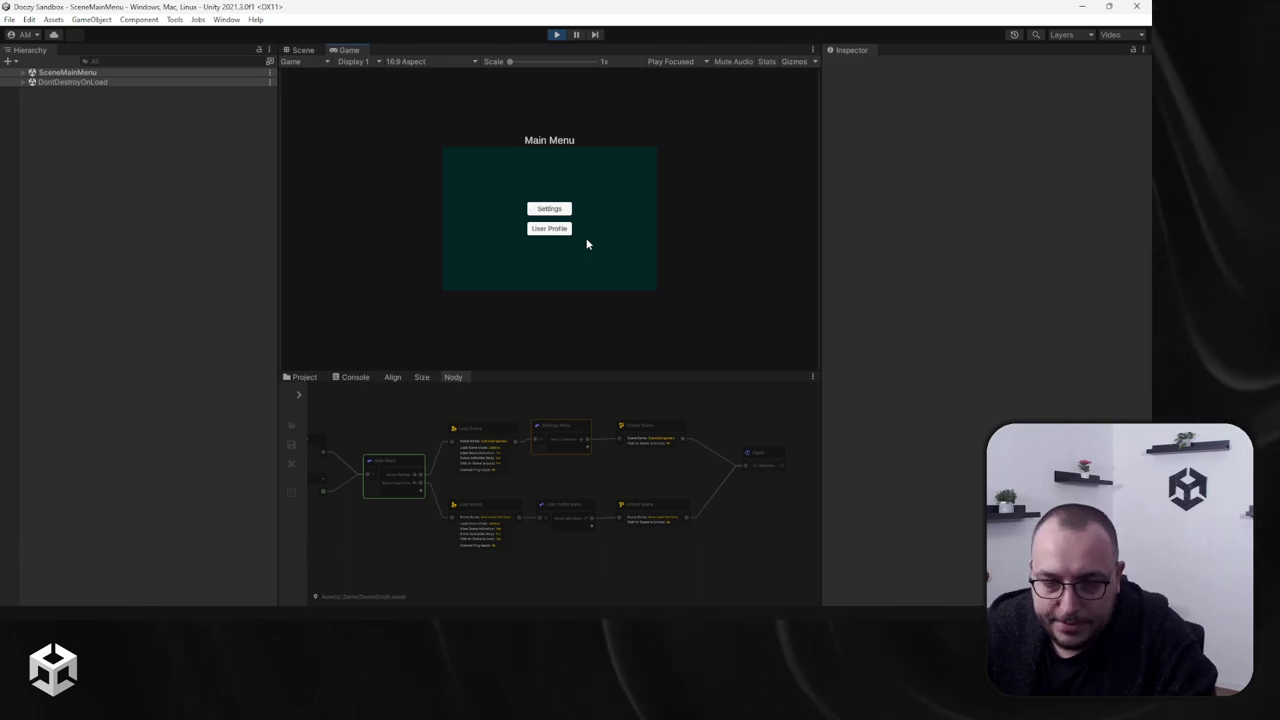
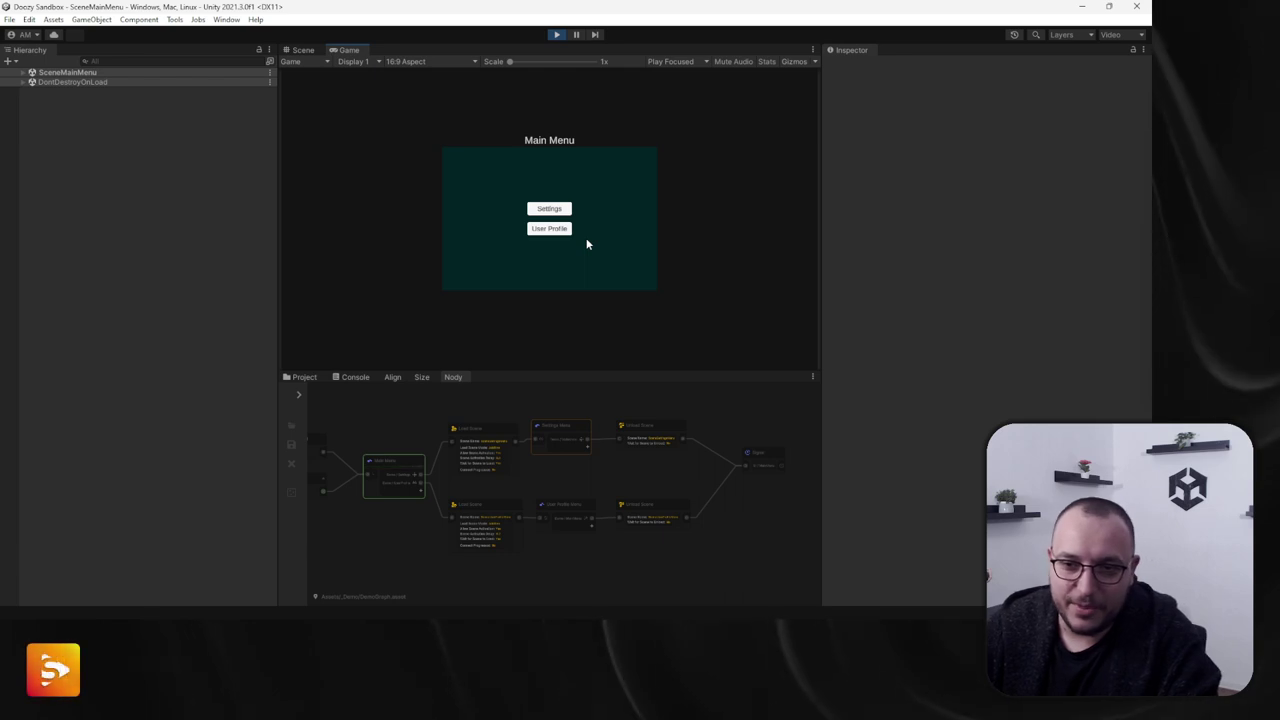
click(556, 34)
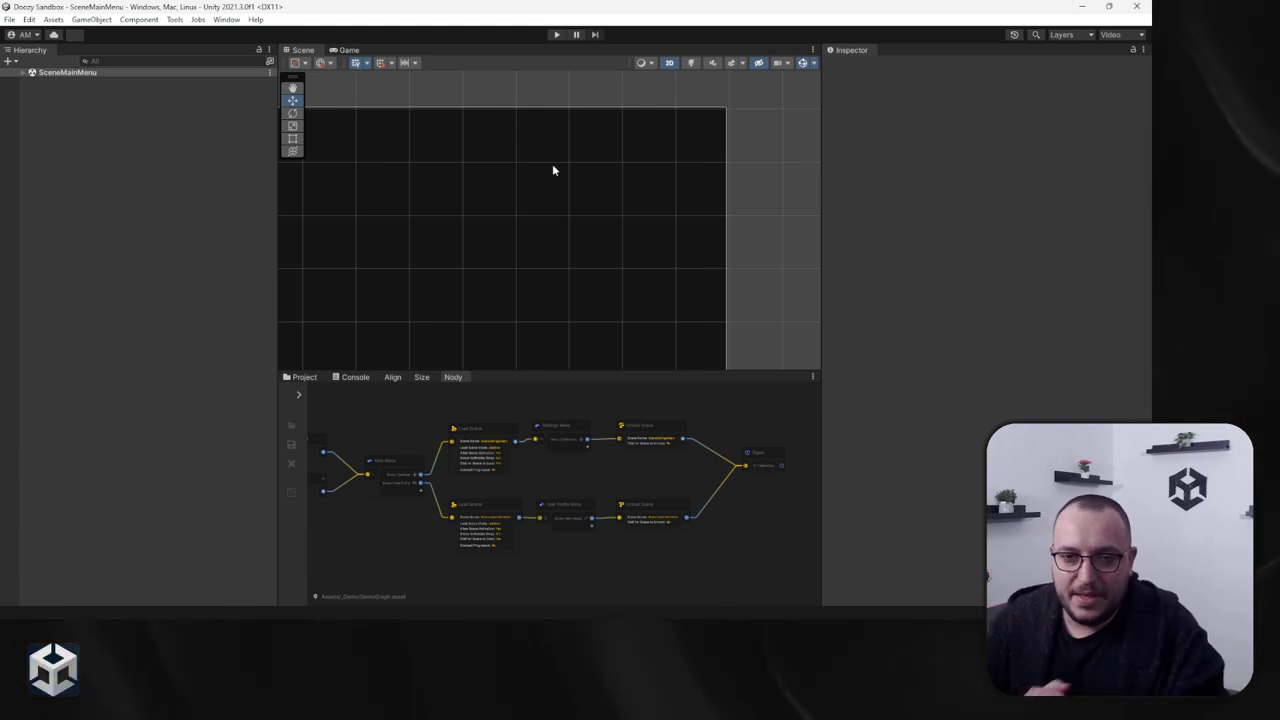
Step: Expand SceneMainMenu and inspect the settings and child objects of its Canvas
scroll(520, 175, down, 2)
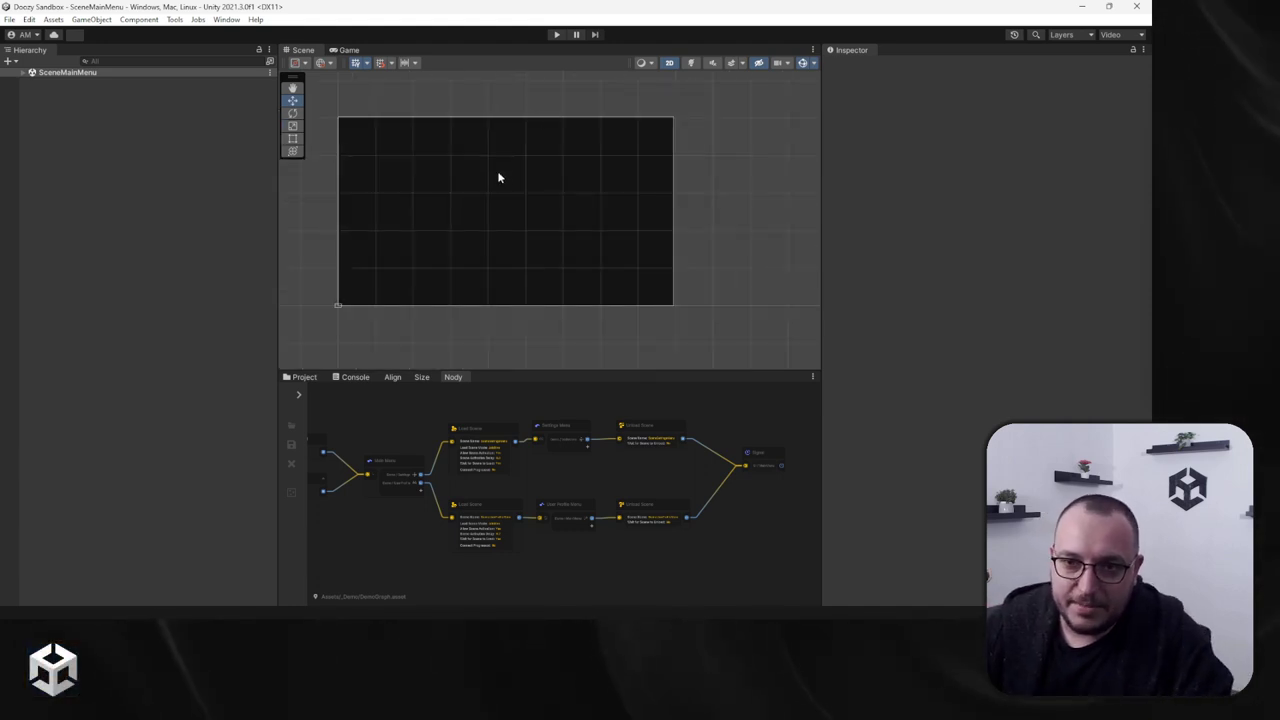
click(23, 72)
click(35, 101)
click(35, 101)
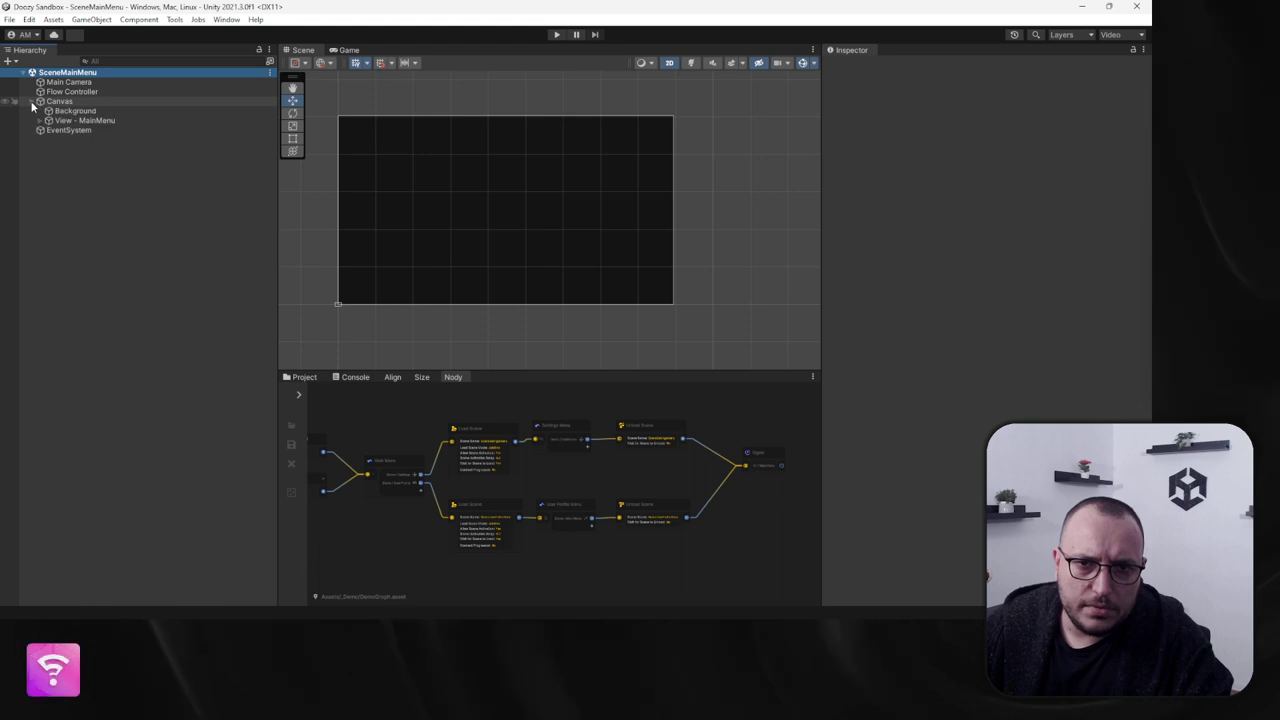
click(60, 102)
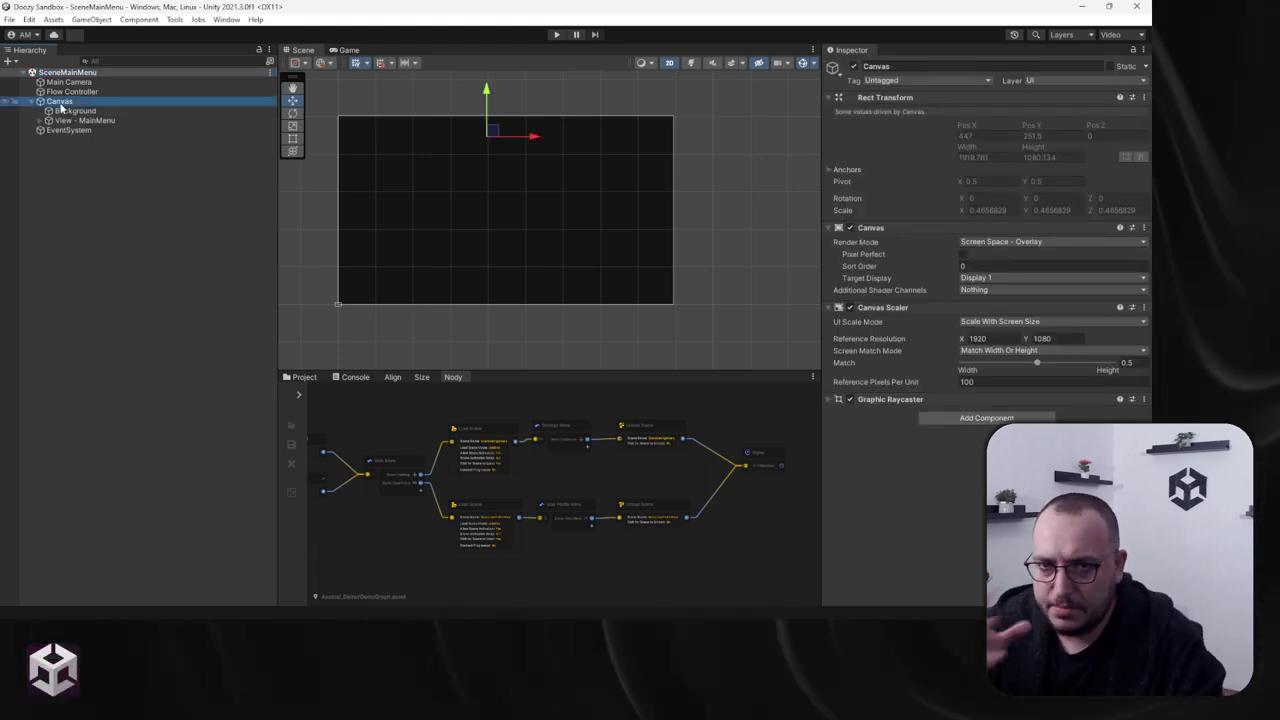
click(32, 101)
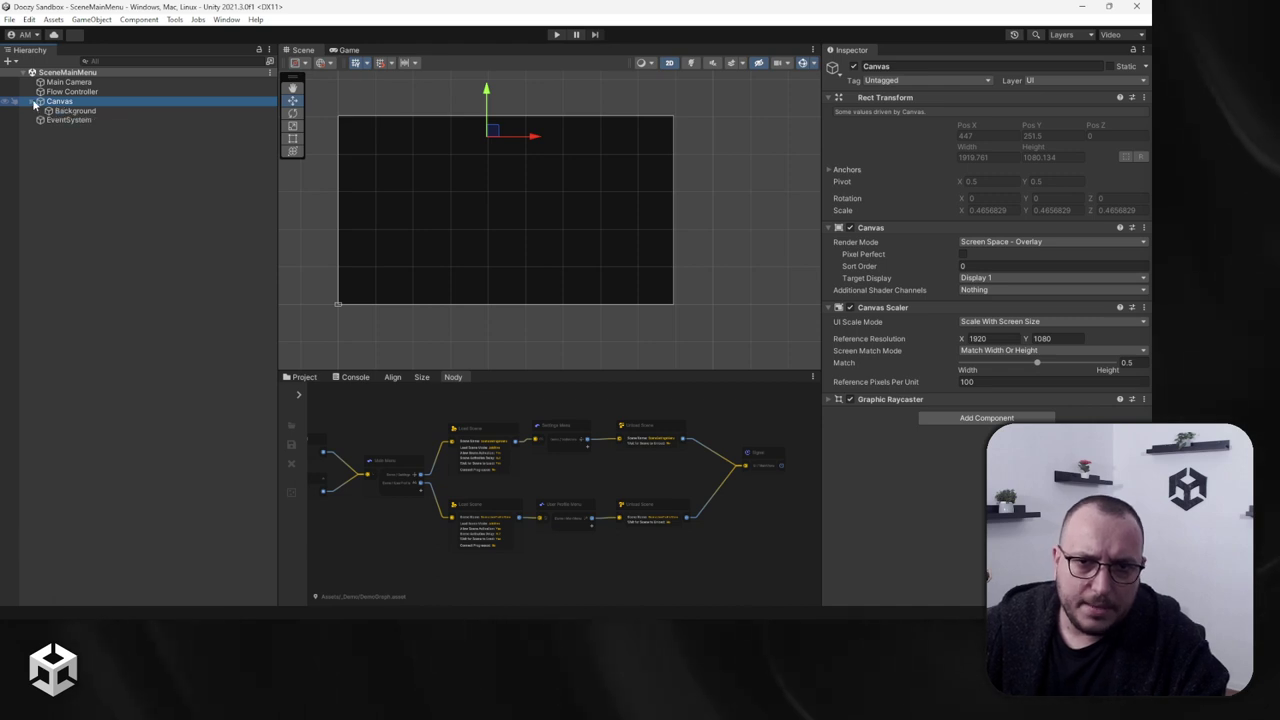
Step: Create a second UI canvas at the root of SceneMainMenu and set its sort order to 100
click(66, 154)
right_click(66, 155)
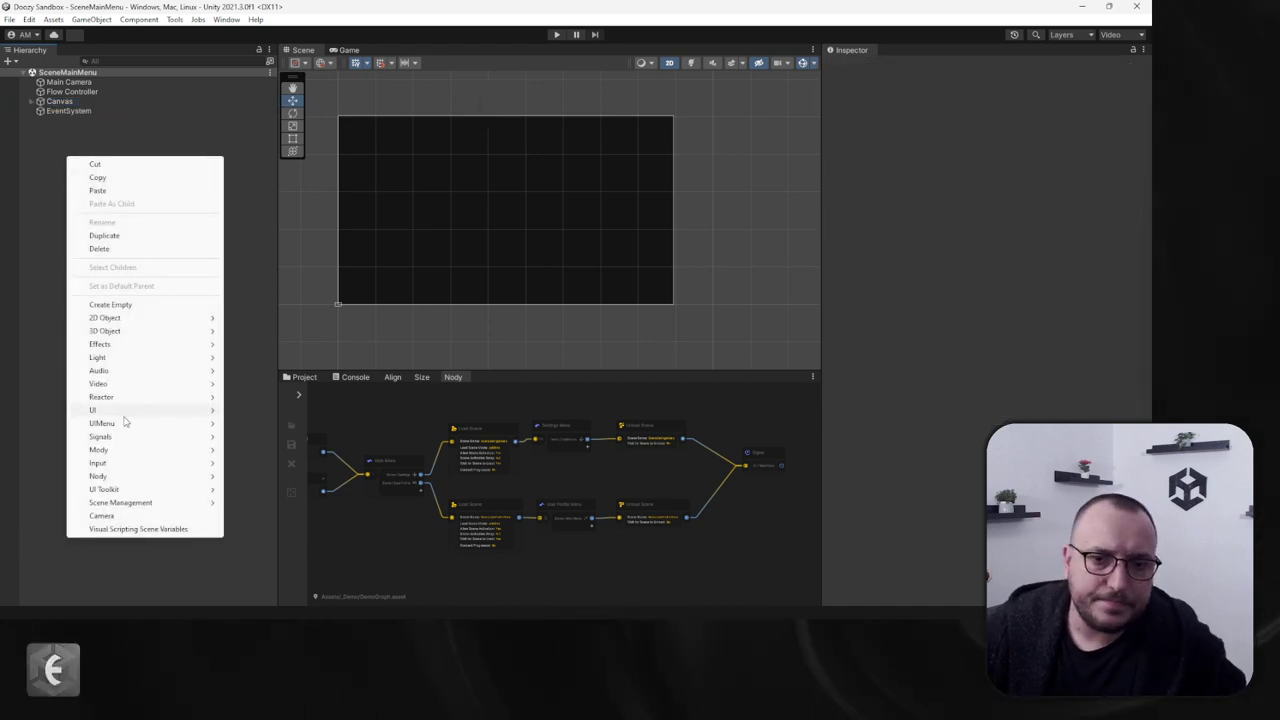
mouse_move(105, 410)
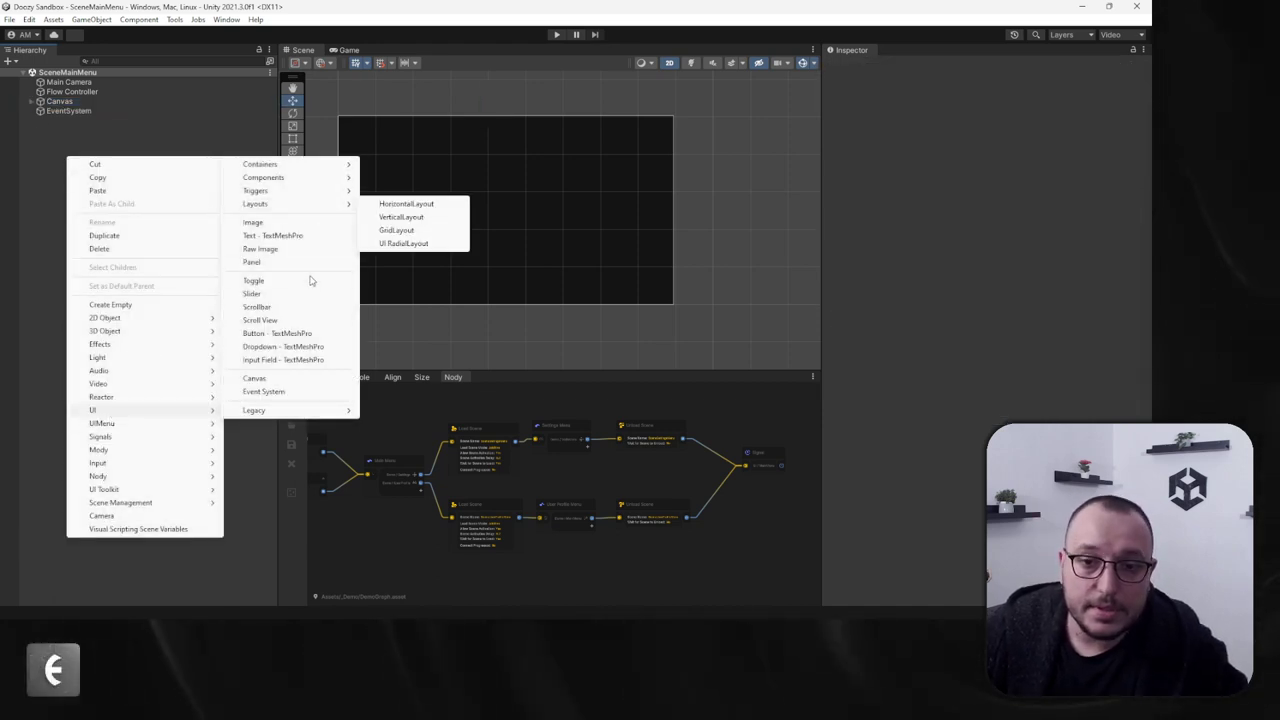
click(256, 378)
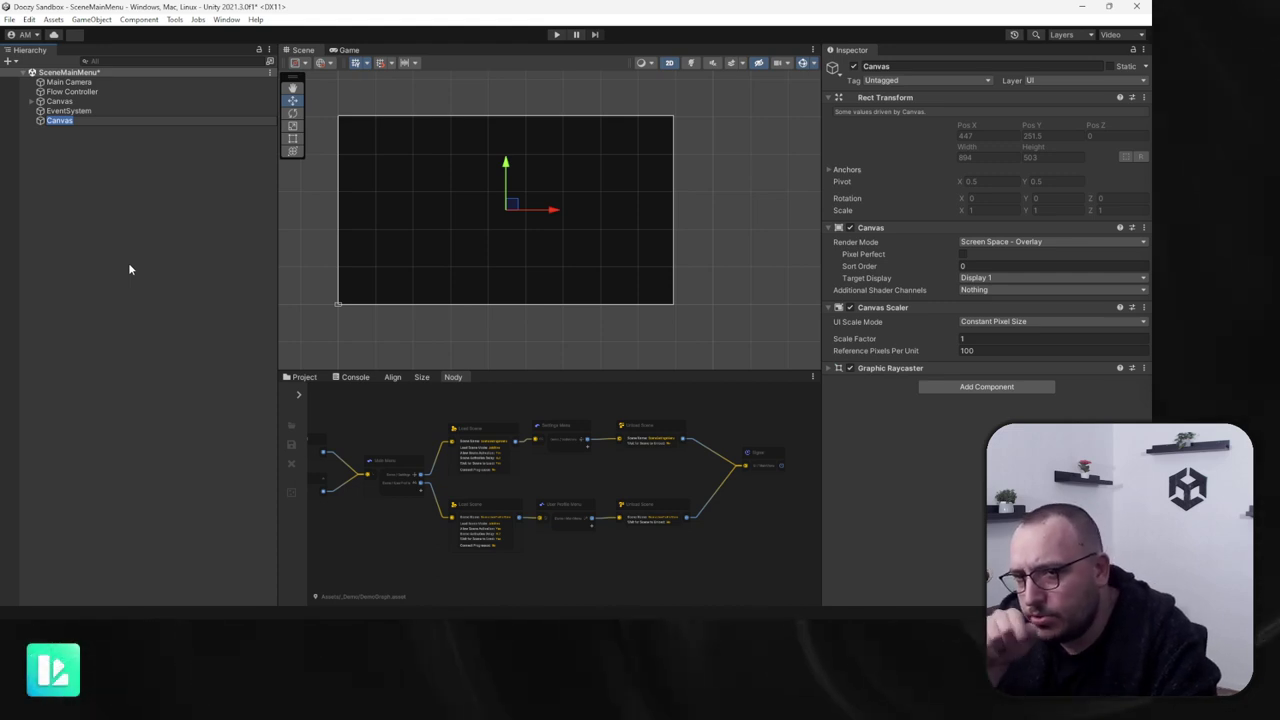
click(977, 266)
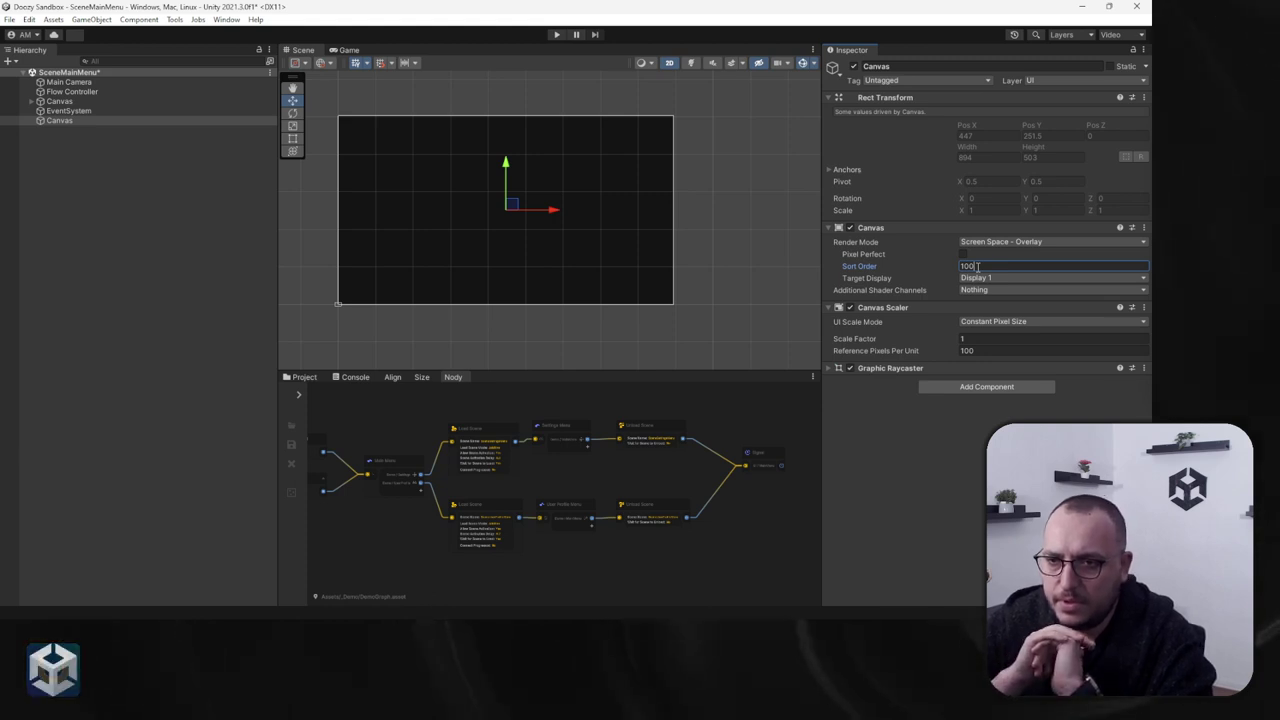
Step: Rename the new canvas to Loader Canvas
click(60, 120)
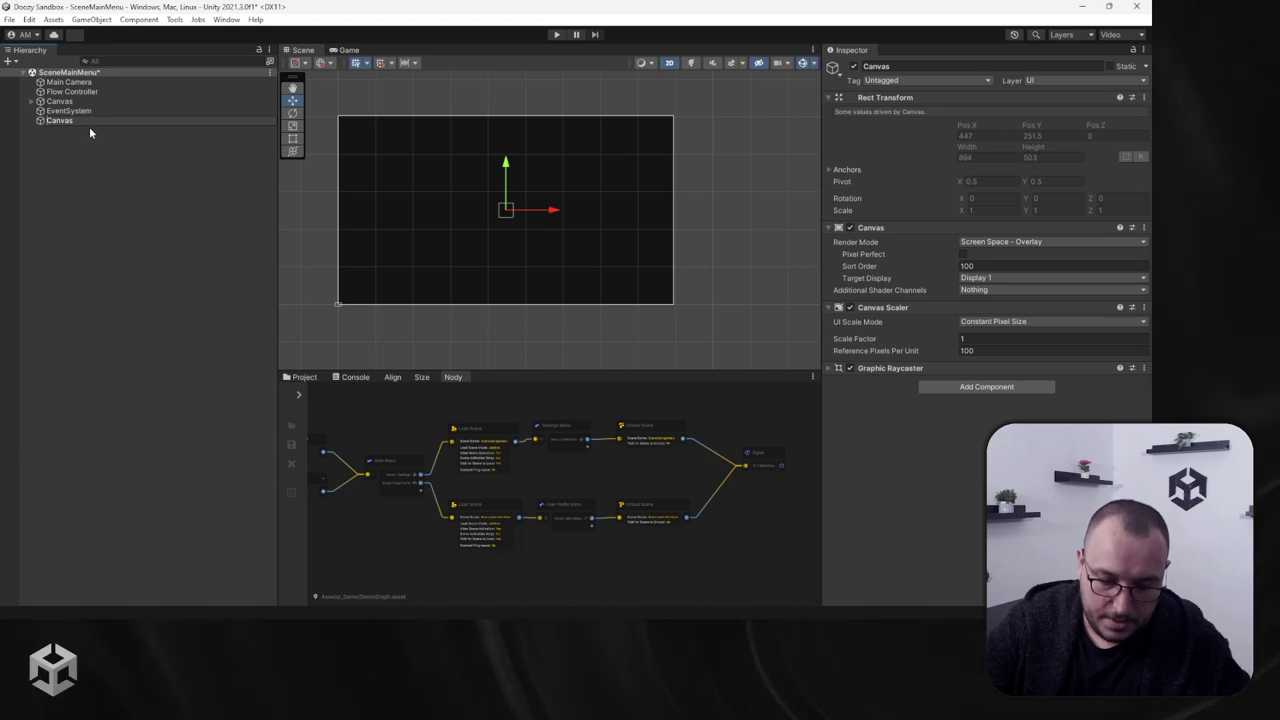
text(Loader)
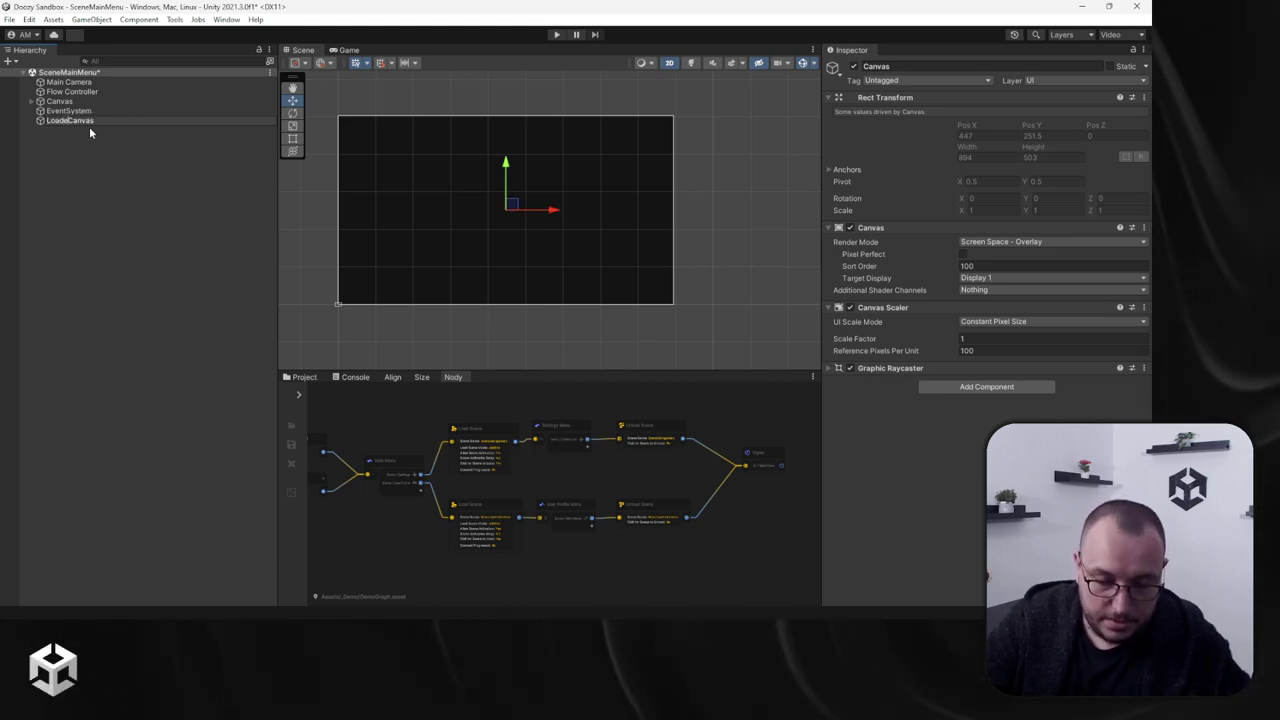
key(Return)
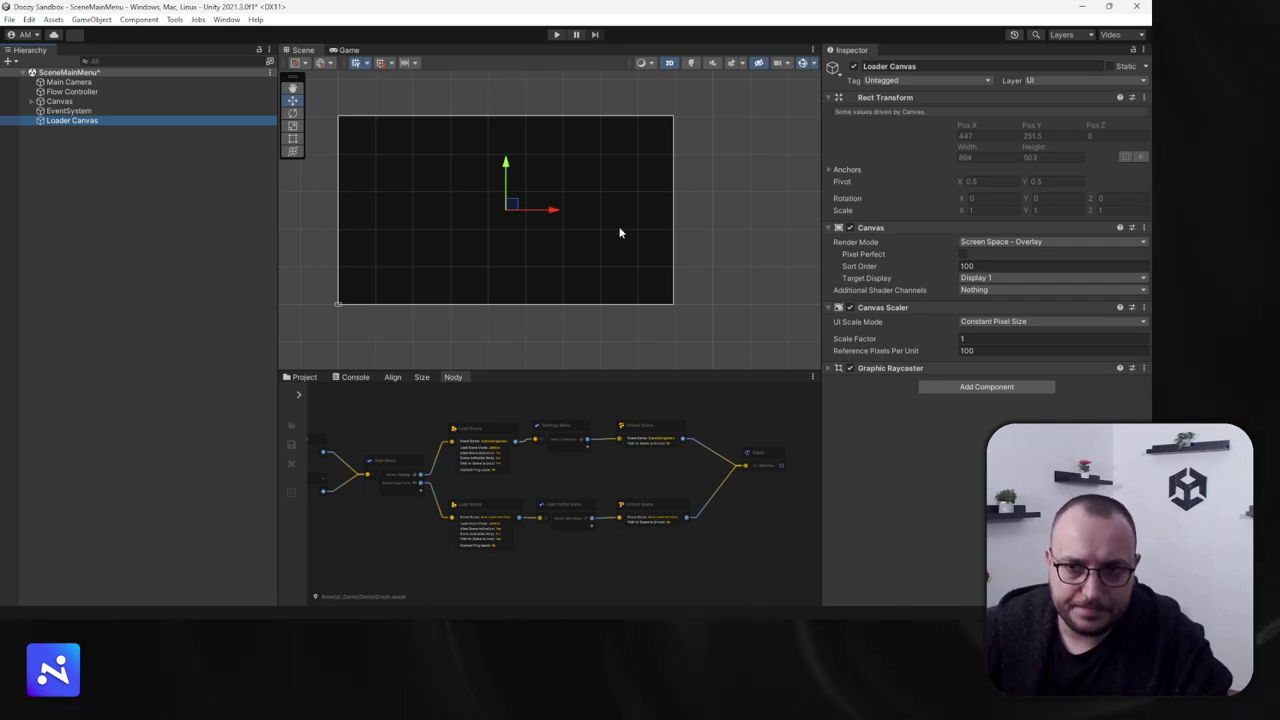
Step: Move View - MainMenu to its custom start position of 0, 0, 0 inside the main Canvas
click(405, 172)
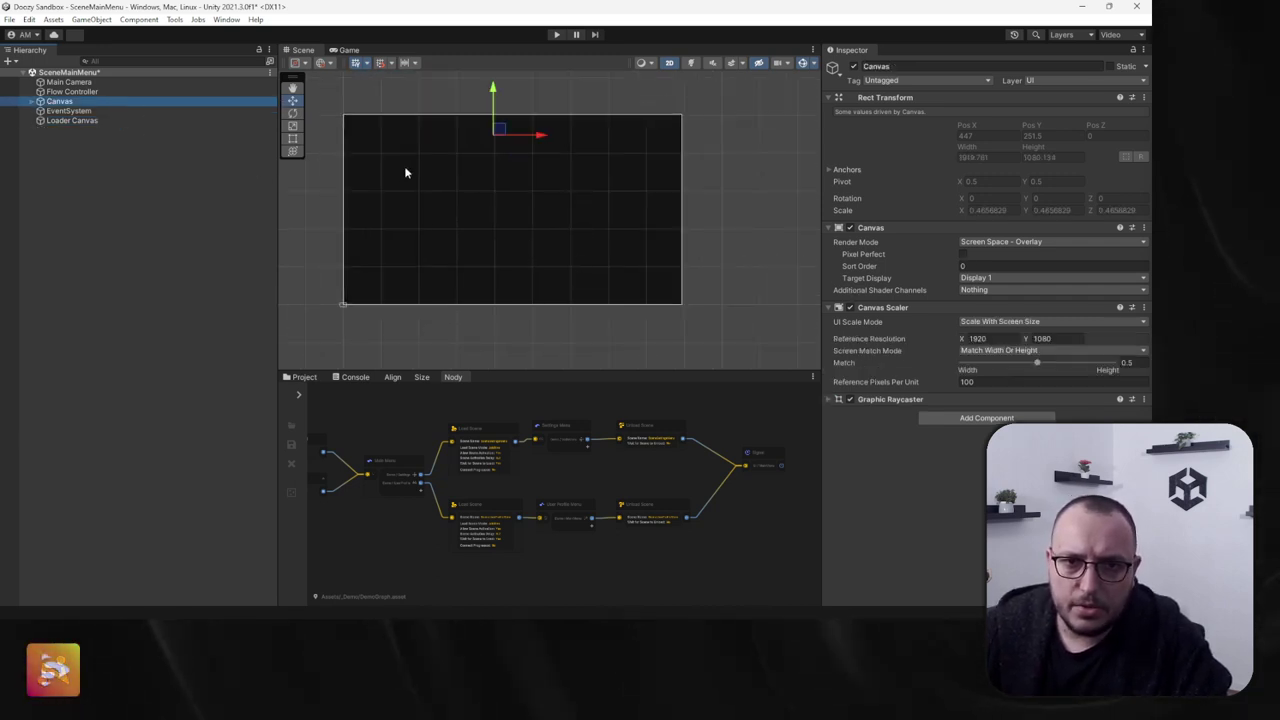
middle_drag(405, 172, 469, 229)
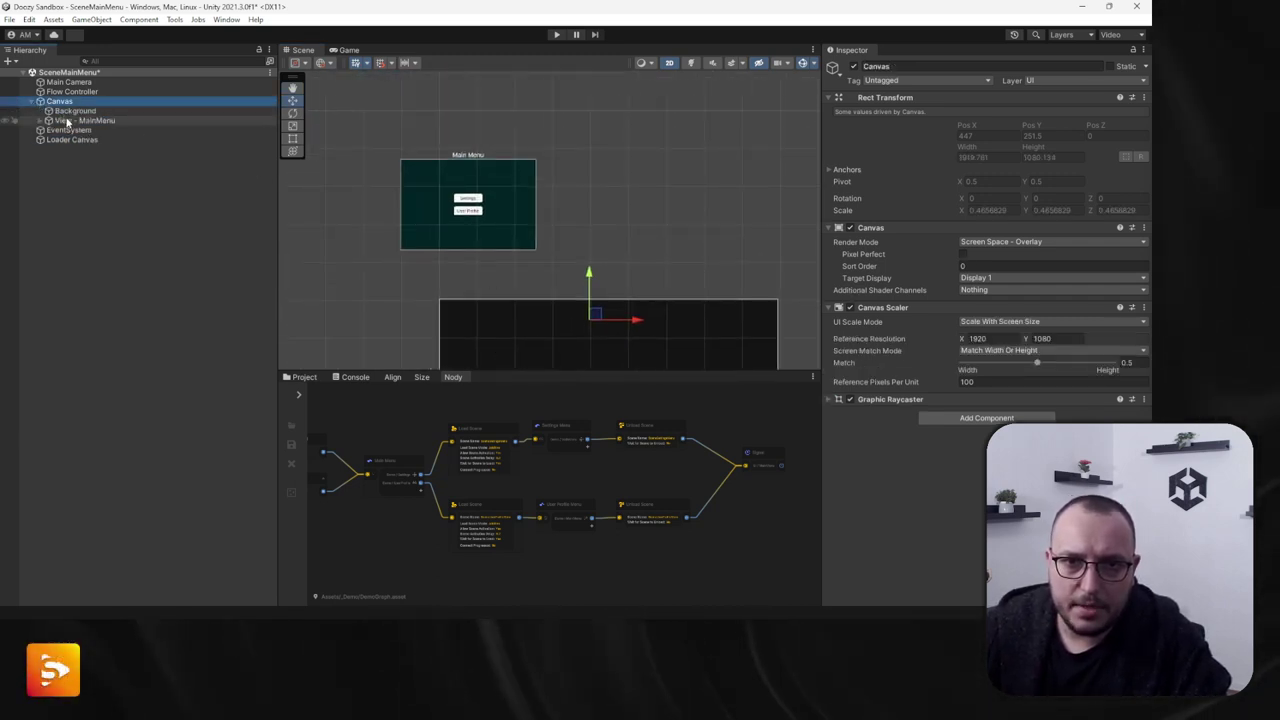
click(70, 120)
click(1060, 417)
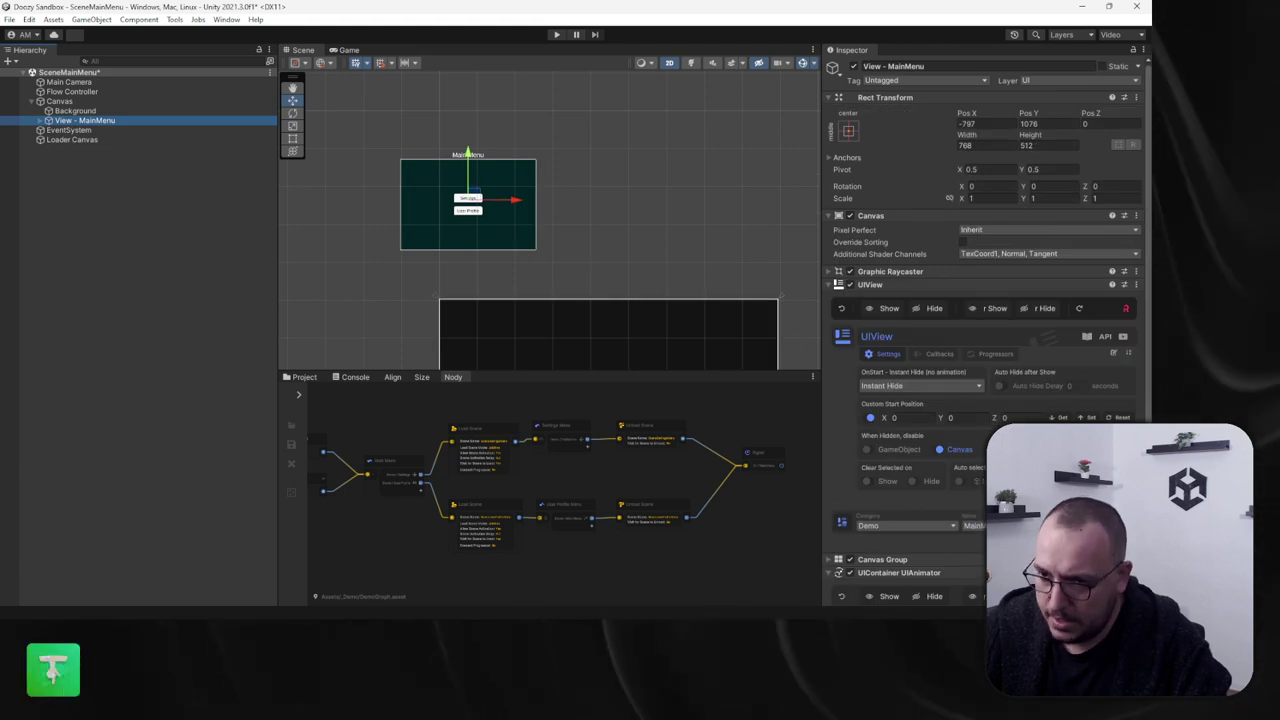
middle_drag(788, 350, 678, 123)
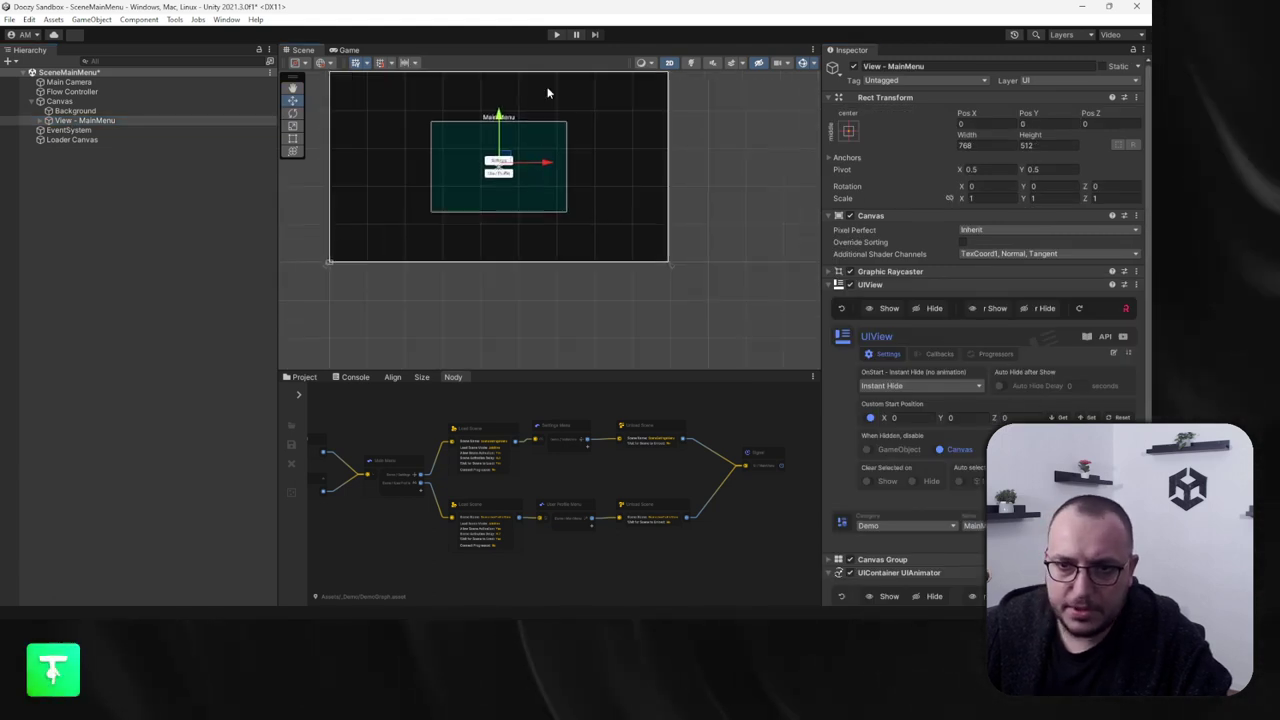
Step: Add an Image as a child of Loader Canvas and stretch it in both directions to fill the canvas
click(109, 139)
right_click(109, 139)
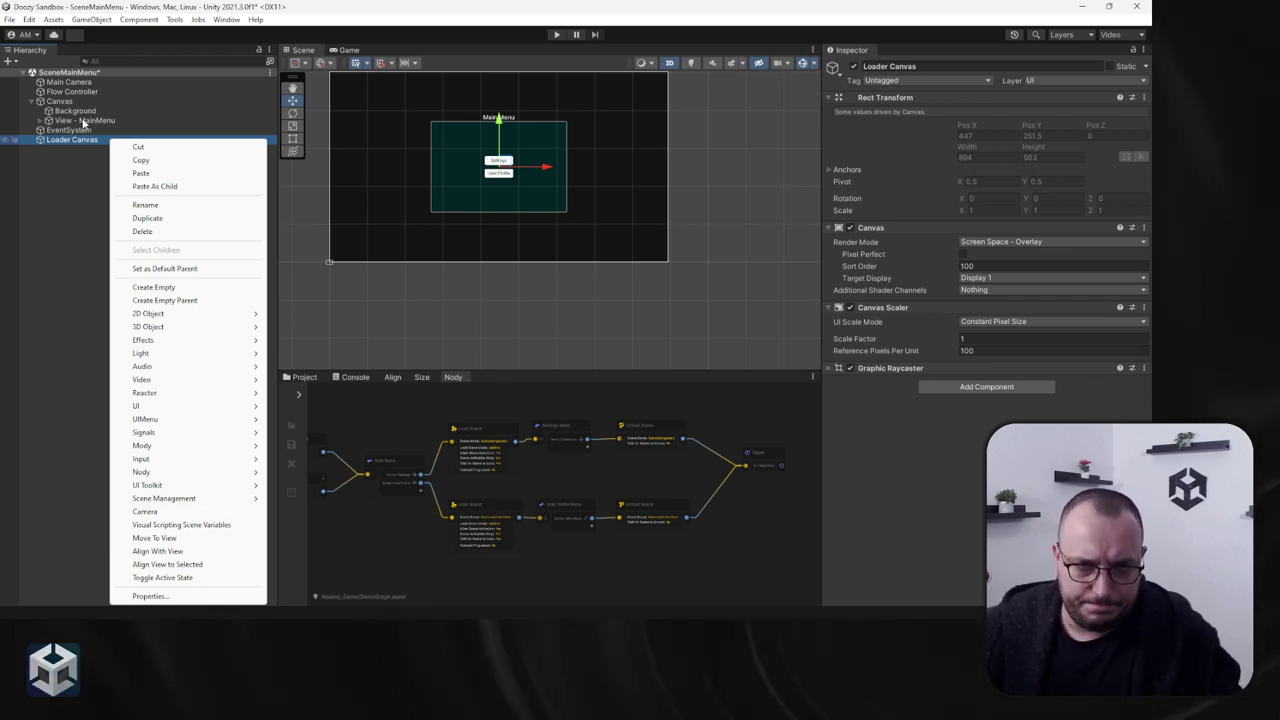
right_click(70, 141)
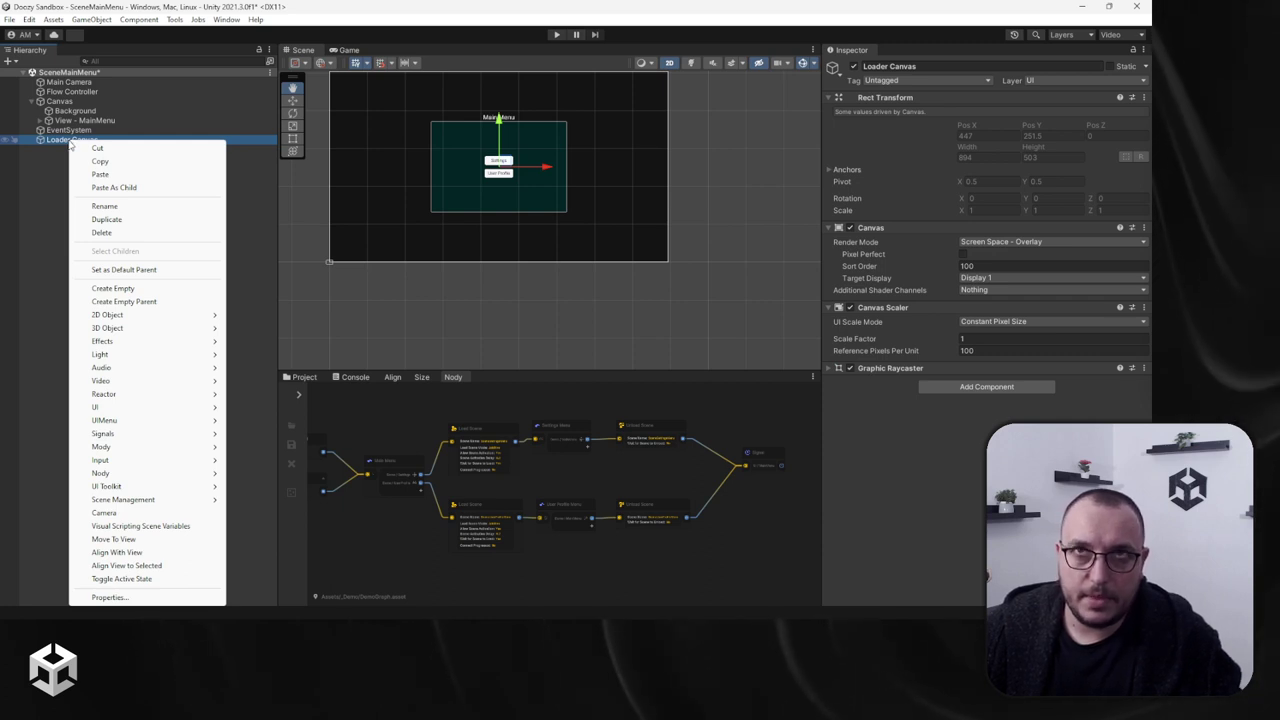
mouse_move(130, 407)
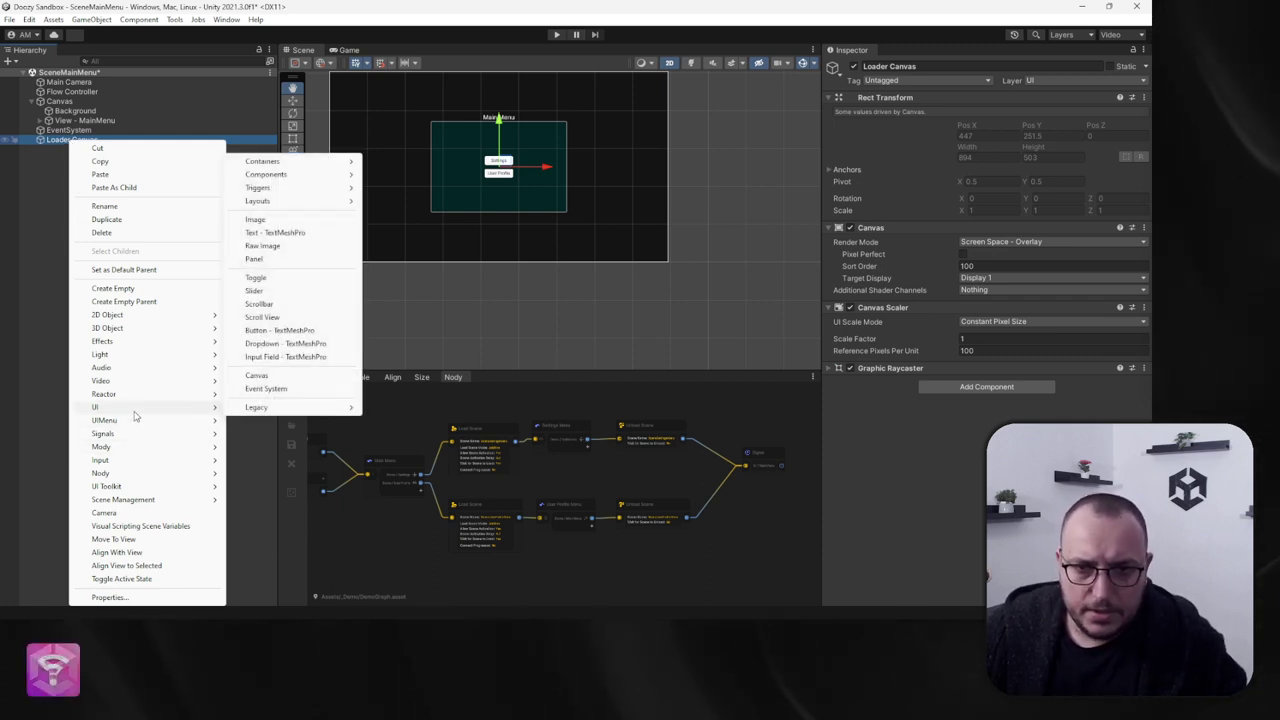
click(290, 220)
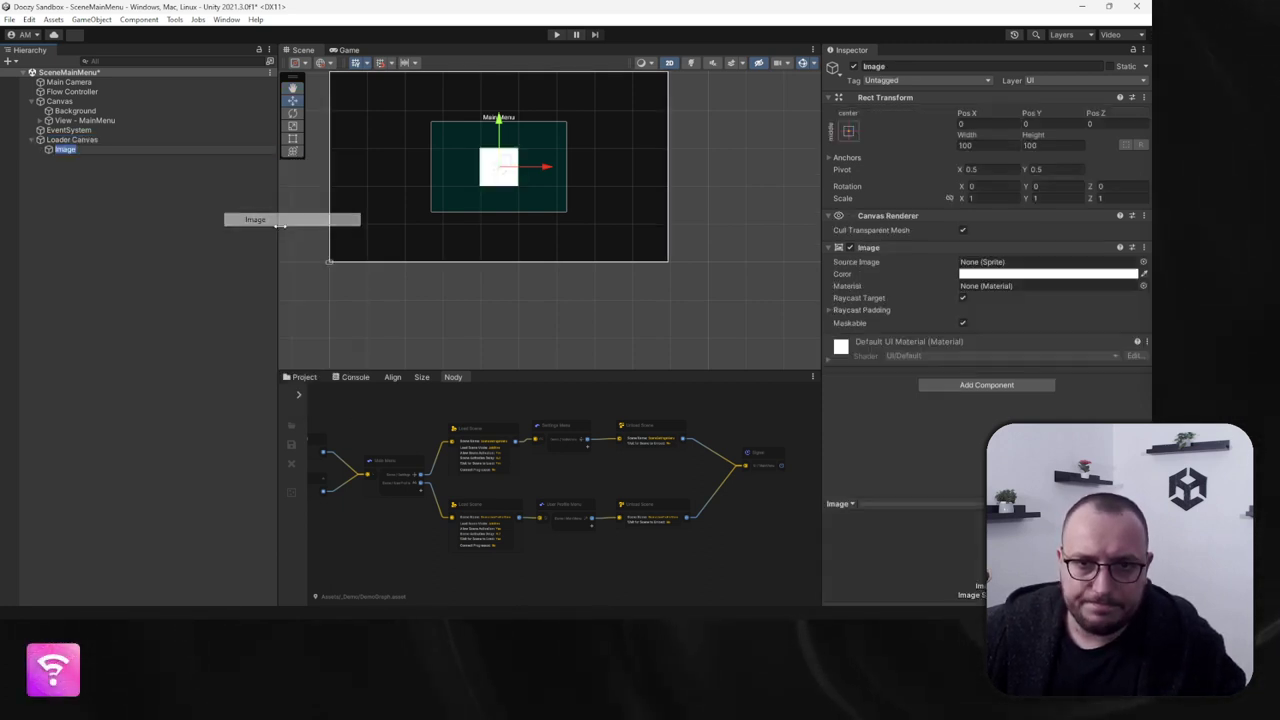
click(848, 130)
alt+click(976, 311)
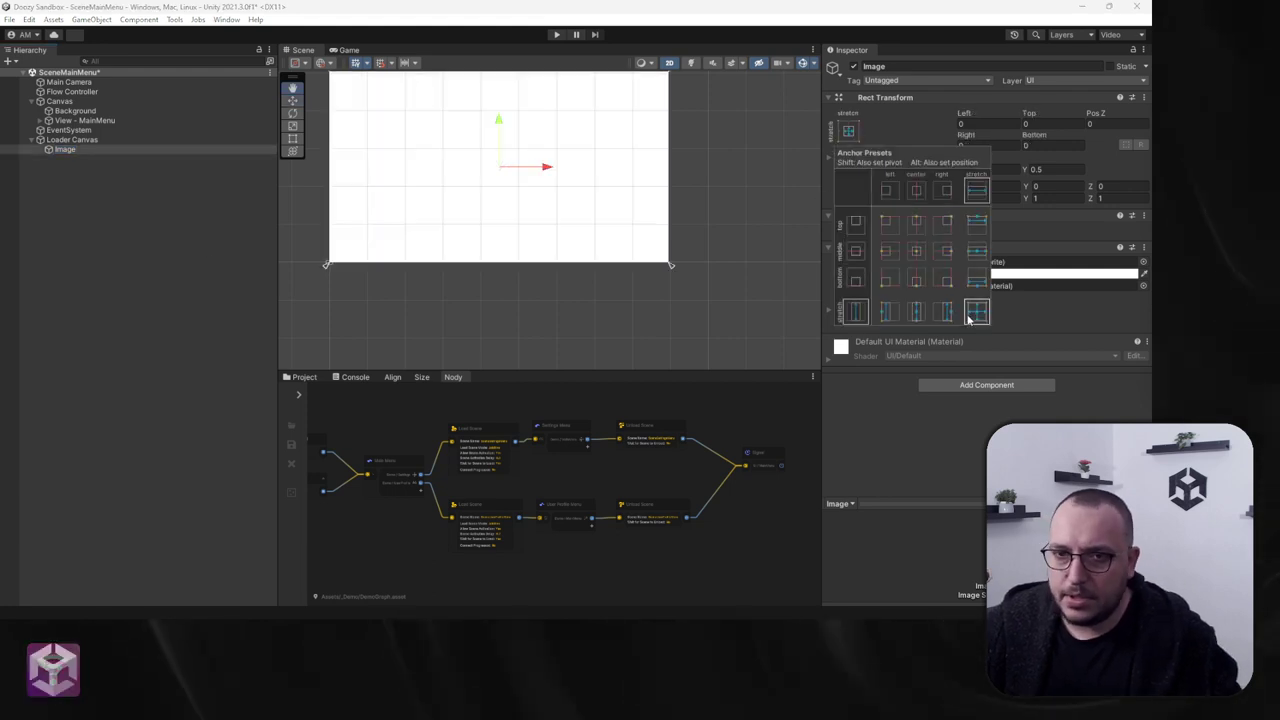
click(565, 320)
Step: Try sort orders of -1 and 0 on Loader Canvas and set it back to 100
click(72, 139)
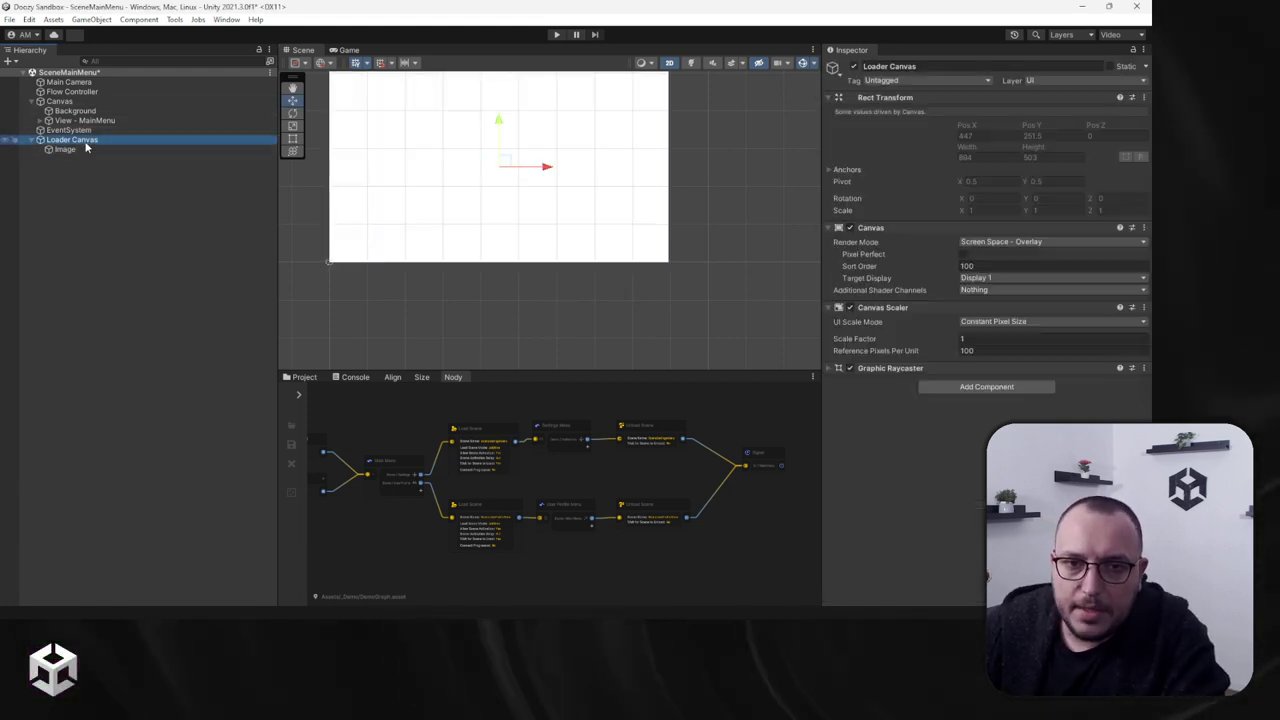
click(975, 265)
text(-1)
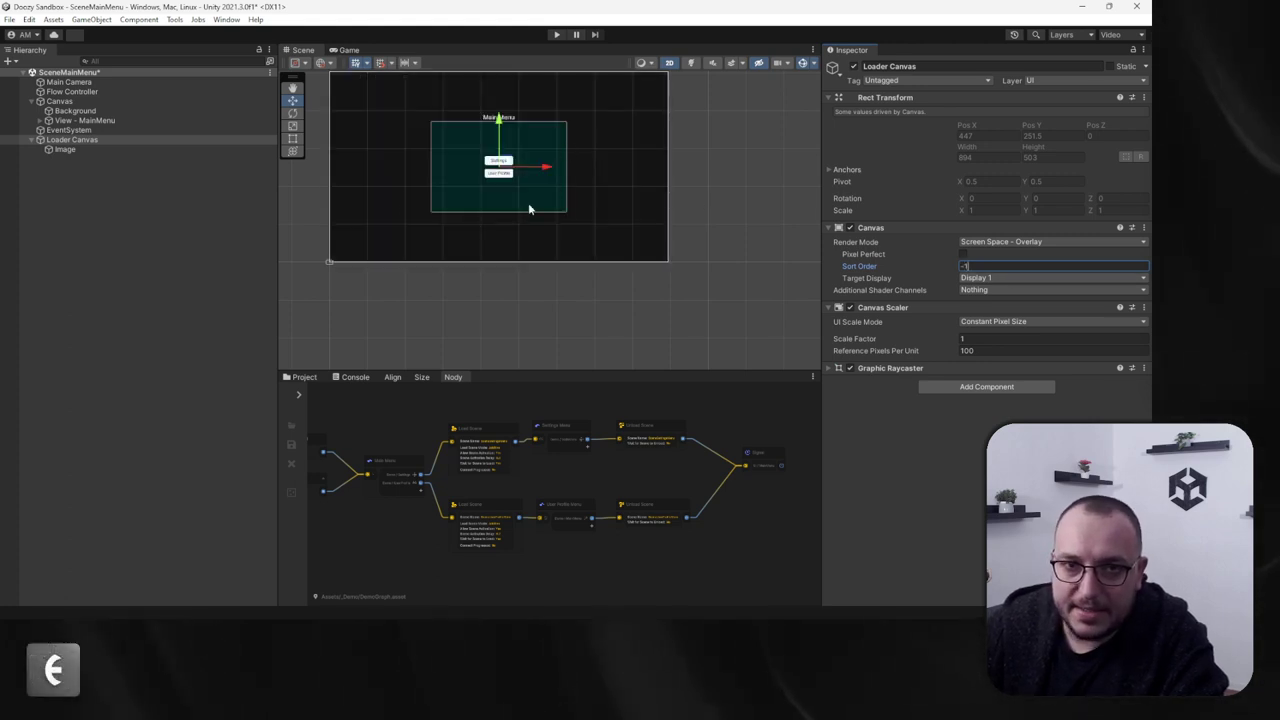
text(0)
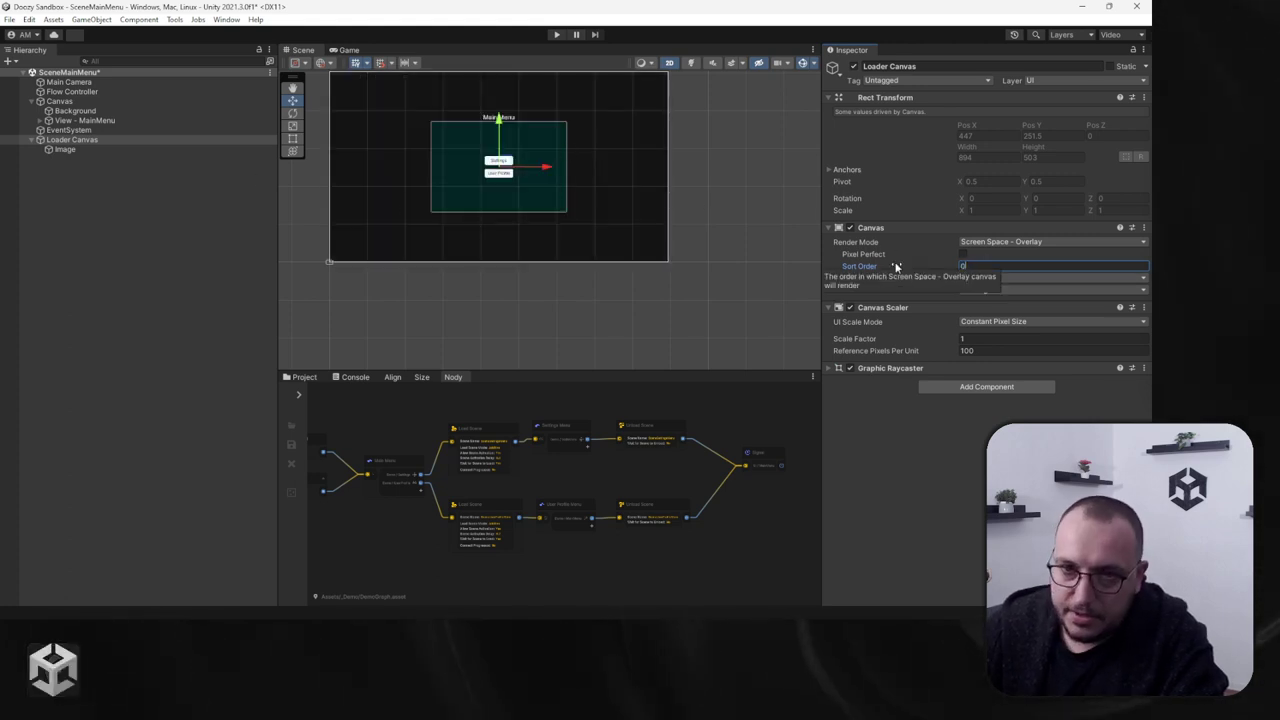
key(BackSpace)
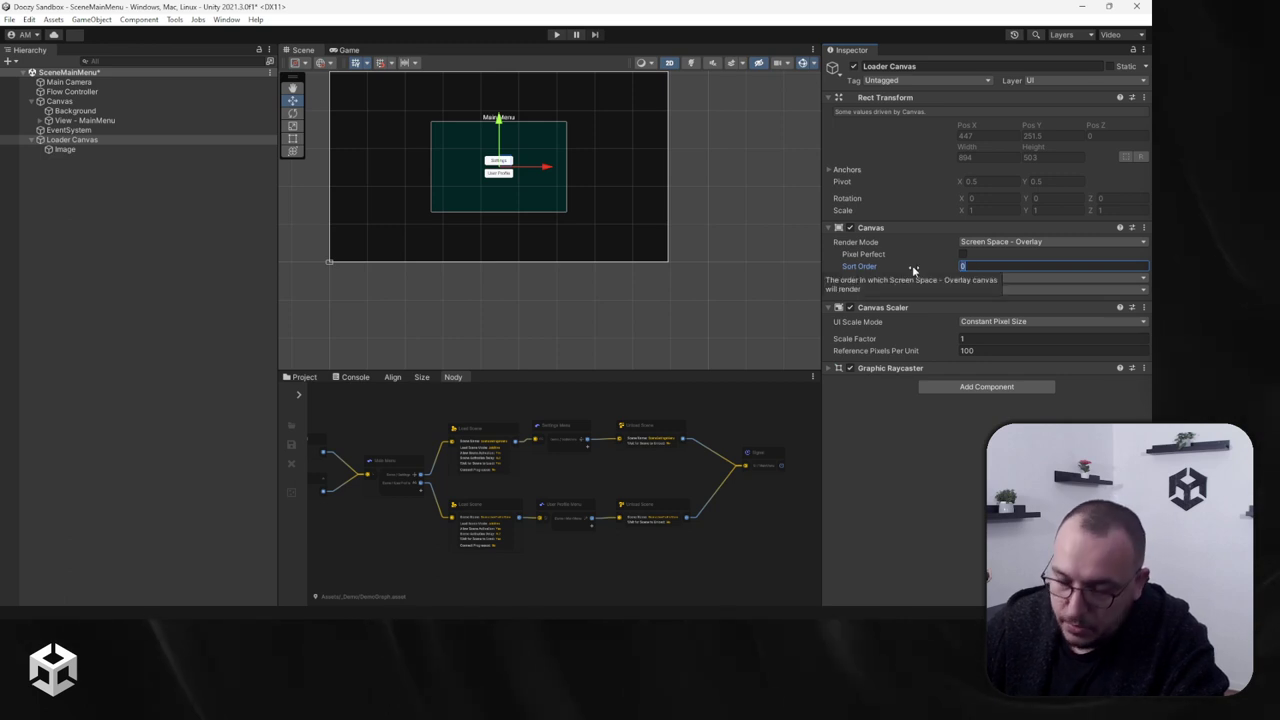
text(1)
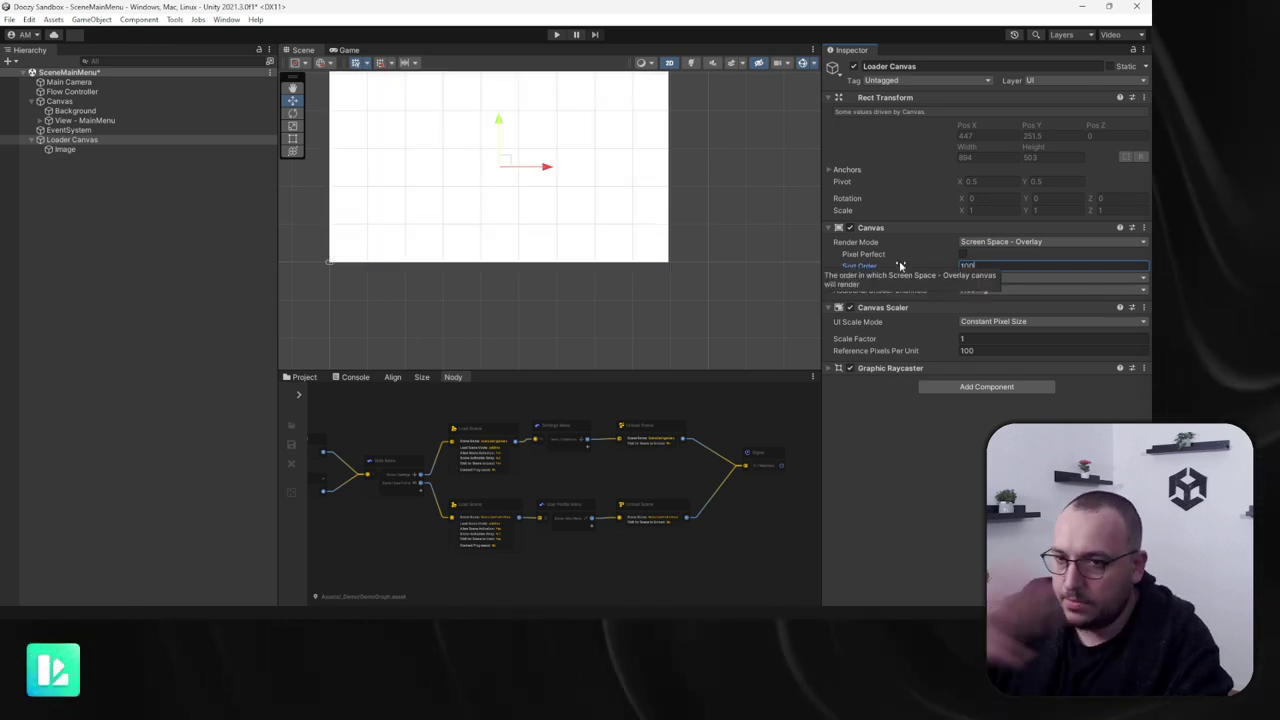
text(00)
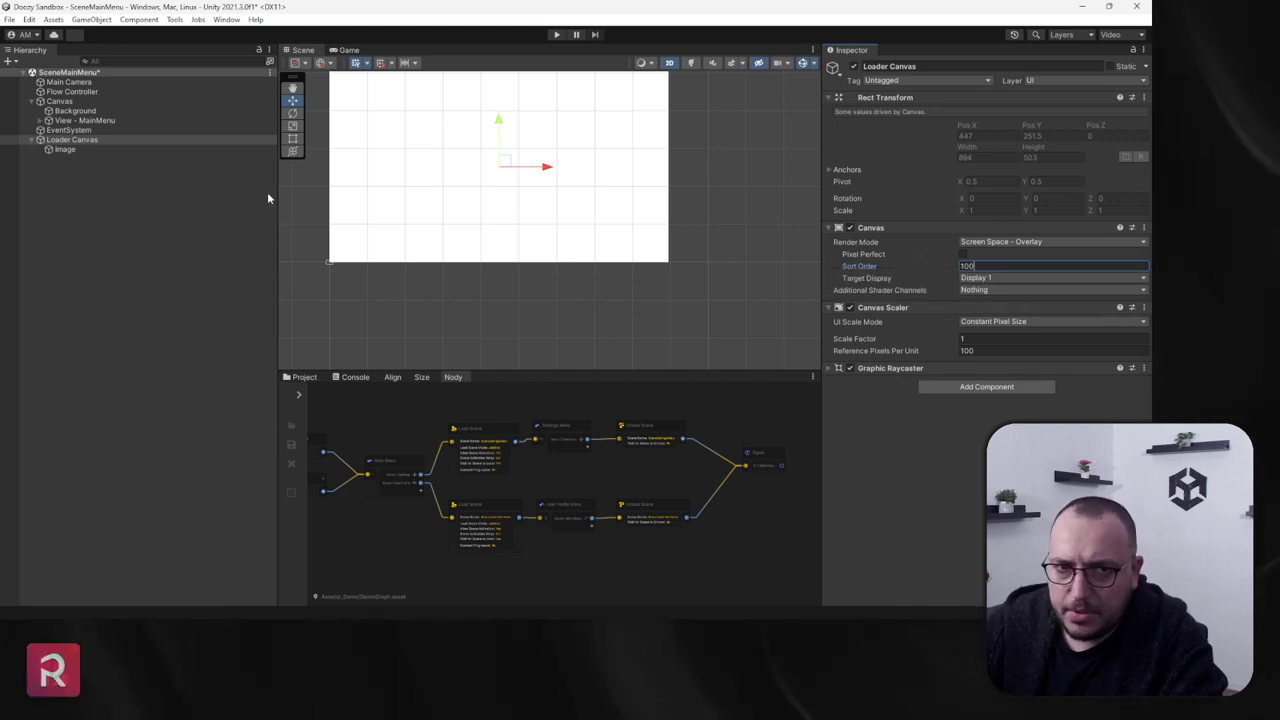
Step: Lower the alpha of the Loader Canvas image's color to make it semi-transparent
click(143, 149)
click(1000, 273)
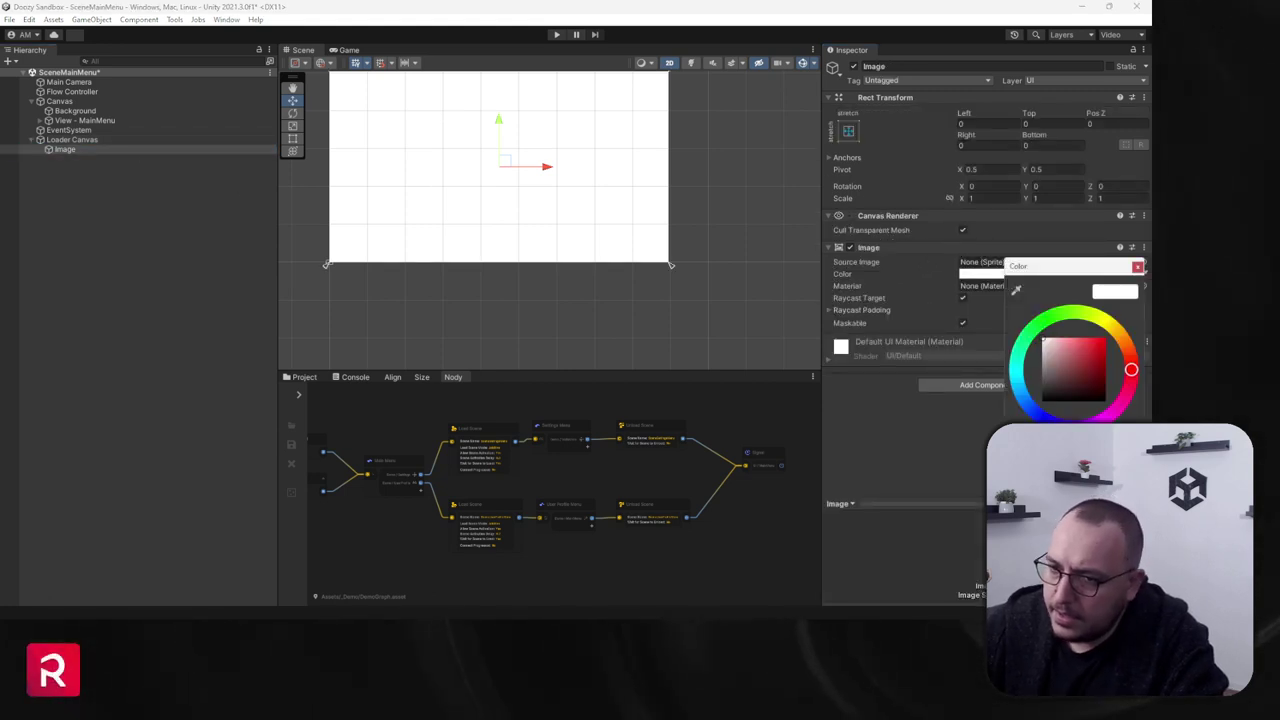
drag(1120, 530, 1065, 530)
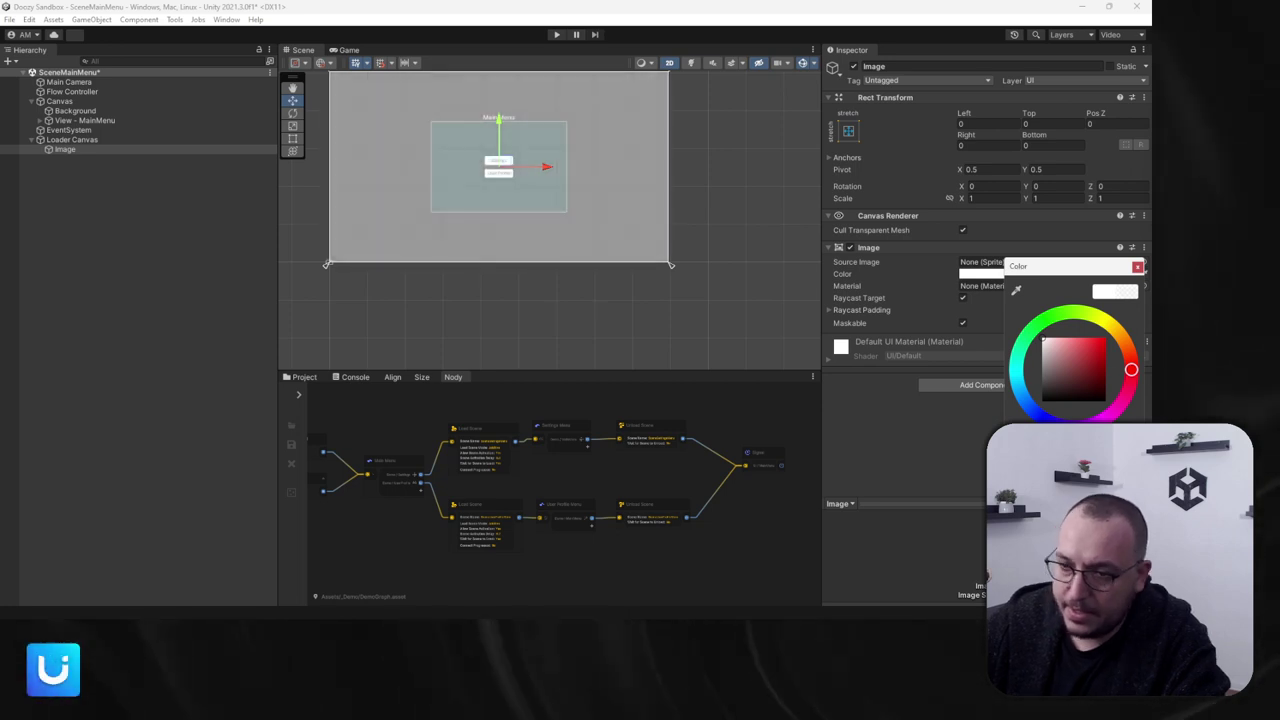
click(166, 277)
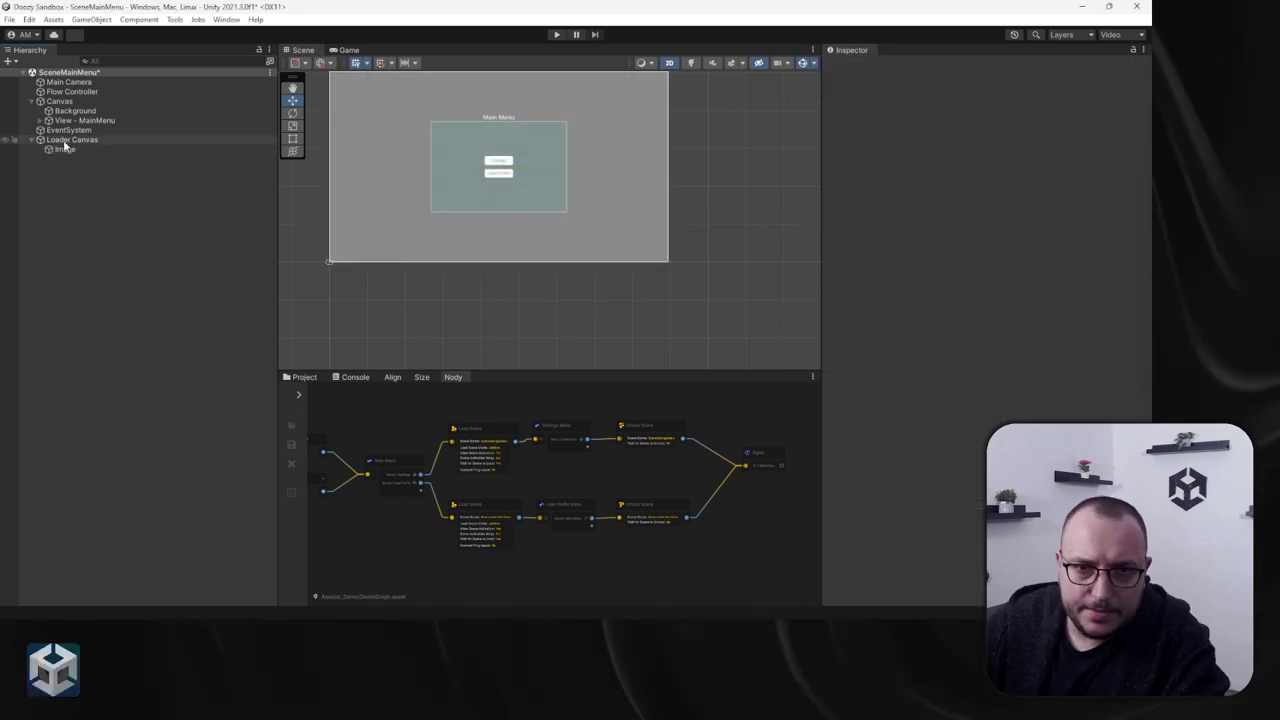
click(64, 149)
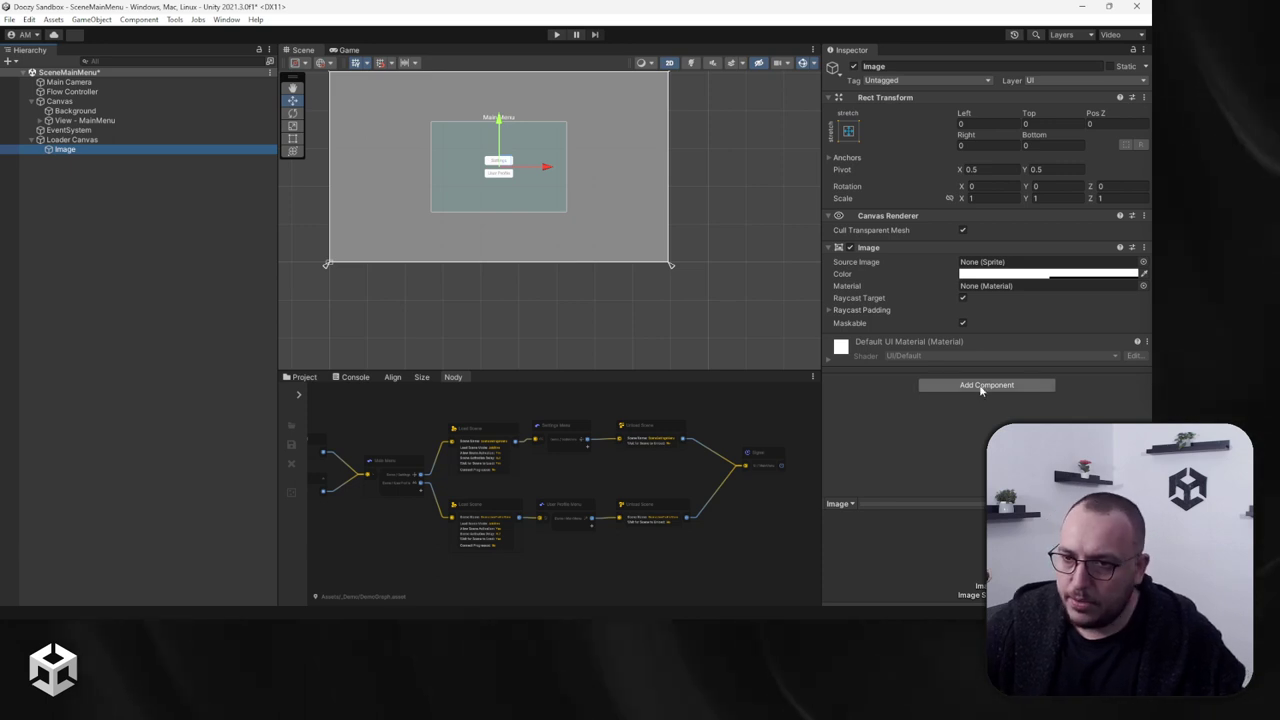
click(152, 224)
click(76, 151)
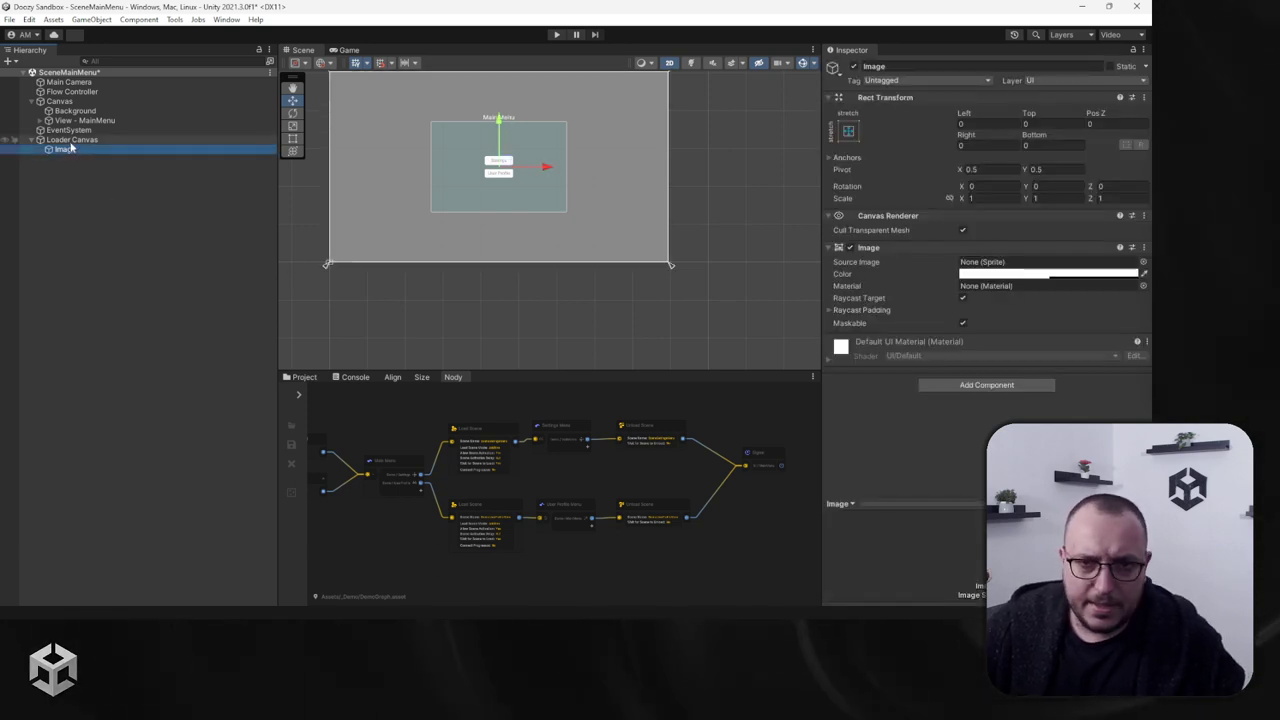
Step: Add a UIView container as a child of Loader Canvas and name it LoaderScreen
right_click(72, 140)
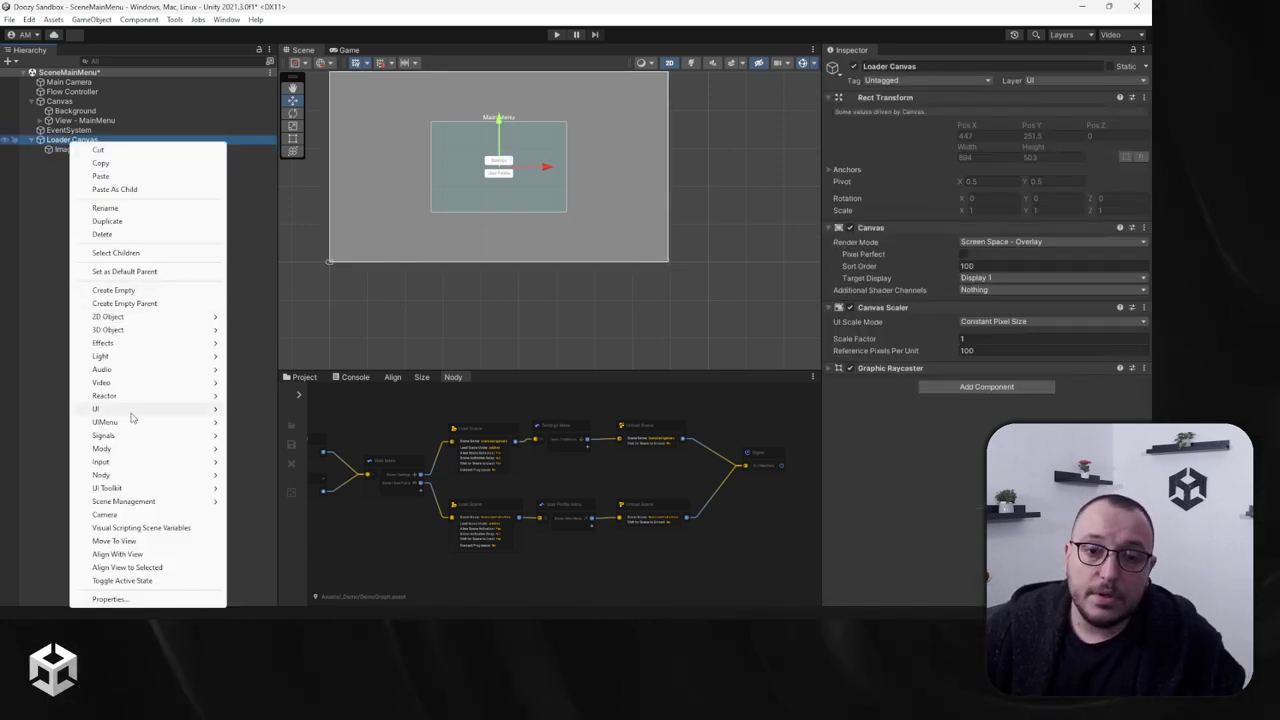
mouse_move(131, 409)
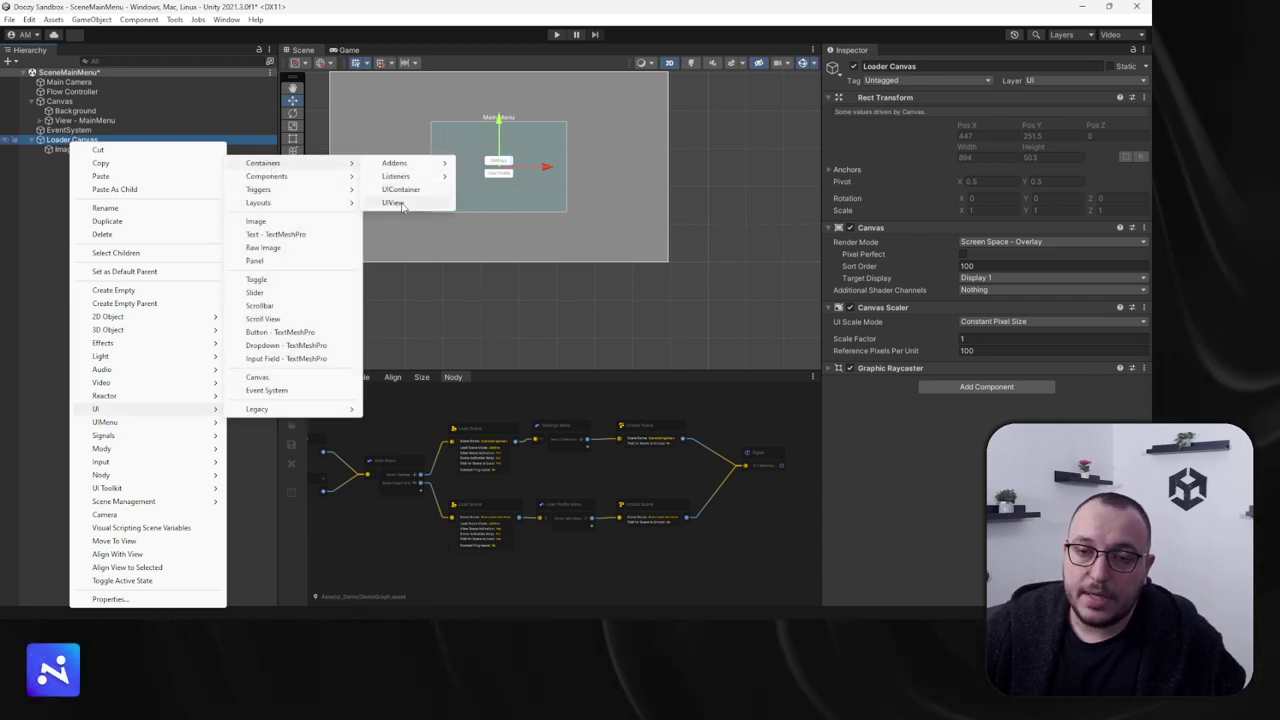
click(393, 202)
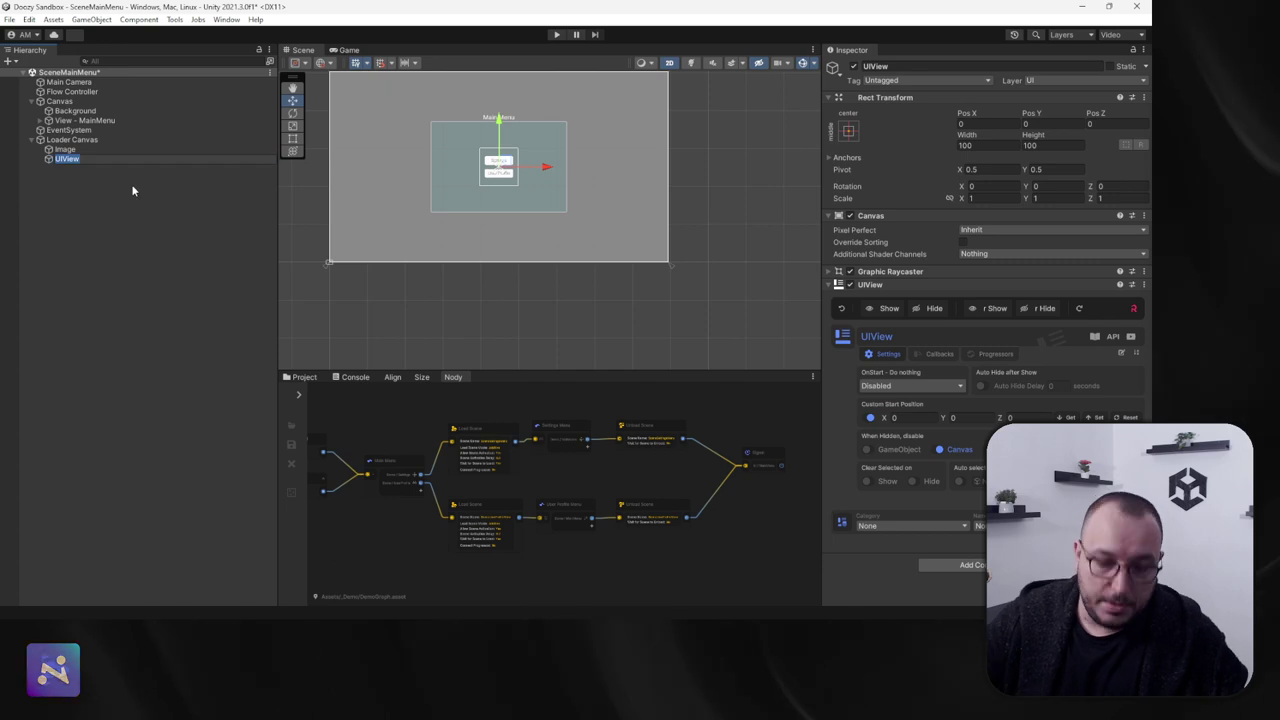
text(U)
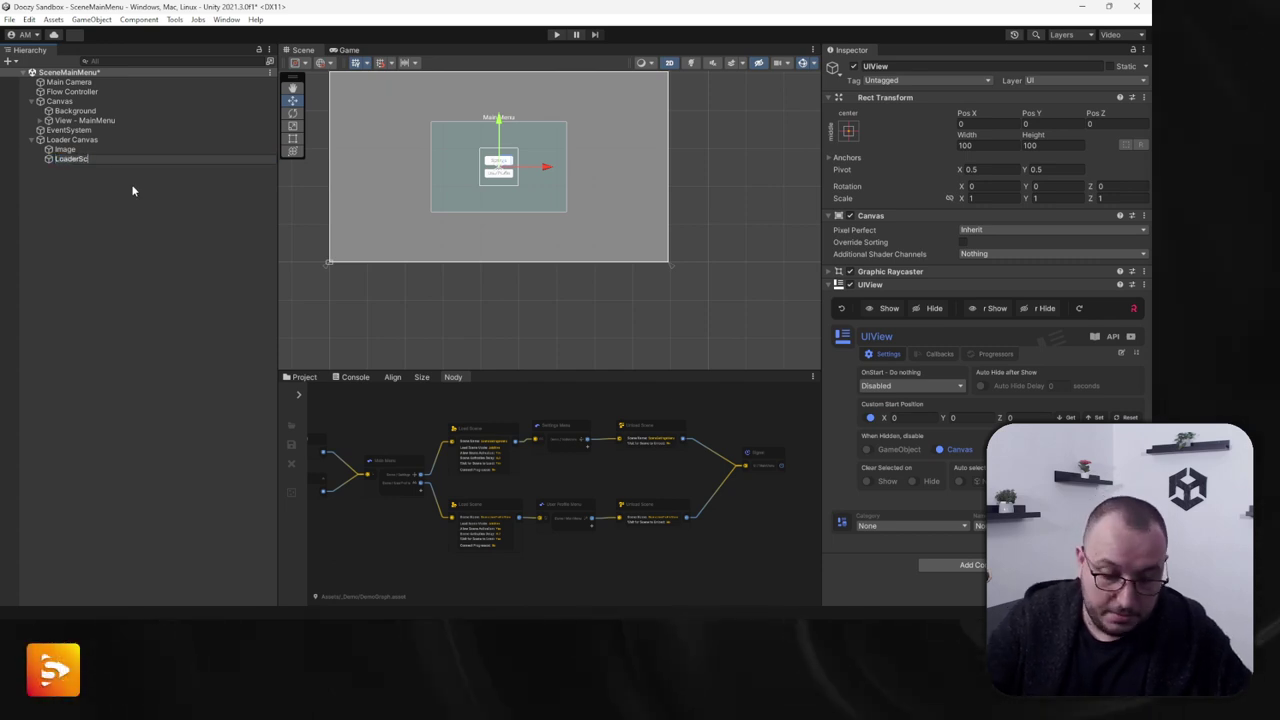
text(oaderScreen)
key(Return)
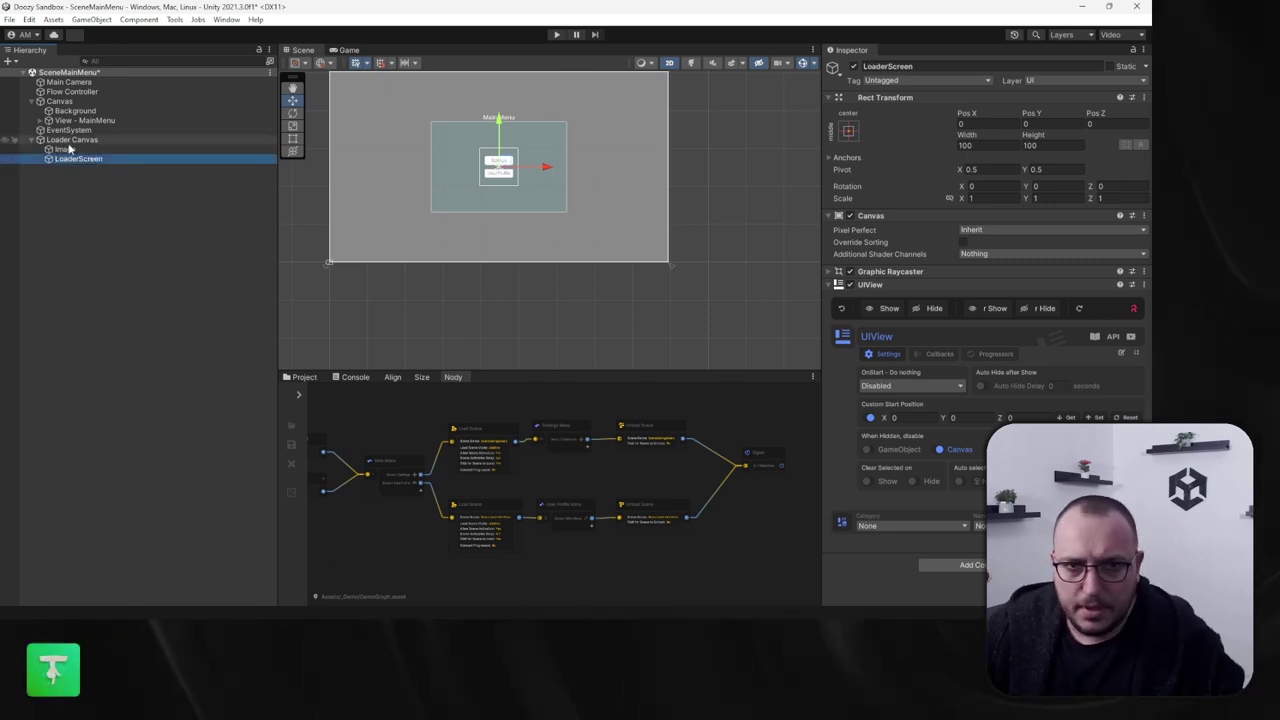
Step: Rename the Loader Canvas image to Background and make it a child of LoaderScreen
click(72, 140)
click(65, 149)
text(Bac)
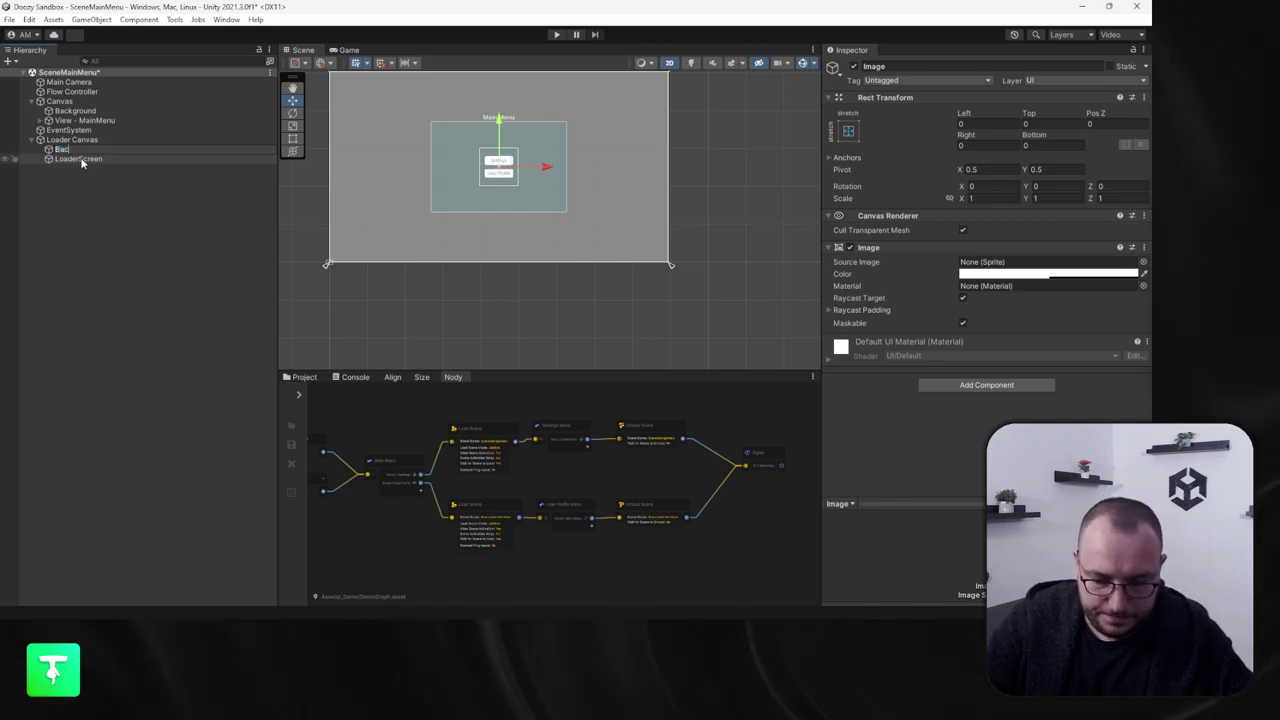
text(kground)
key(Return)
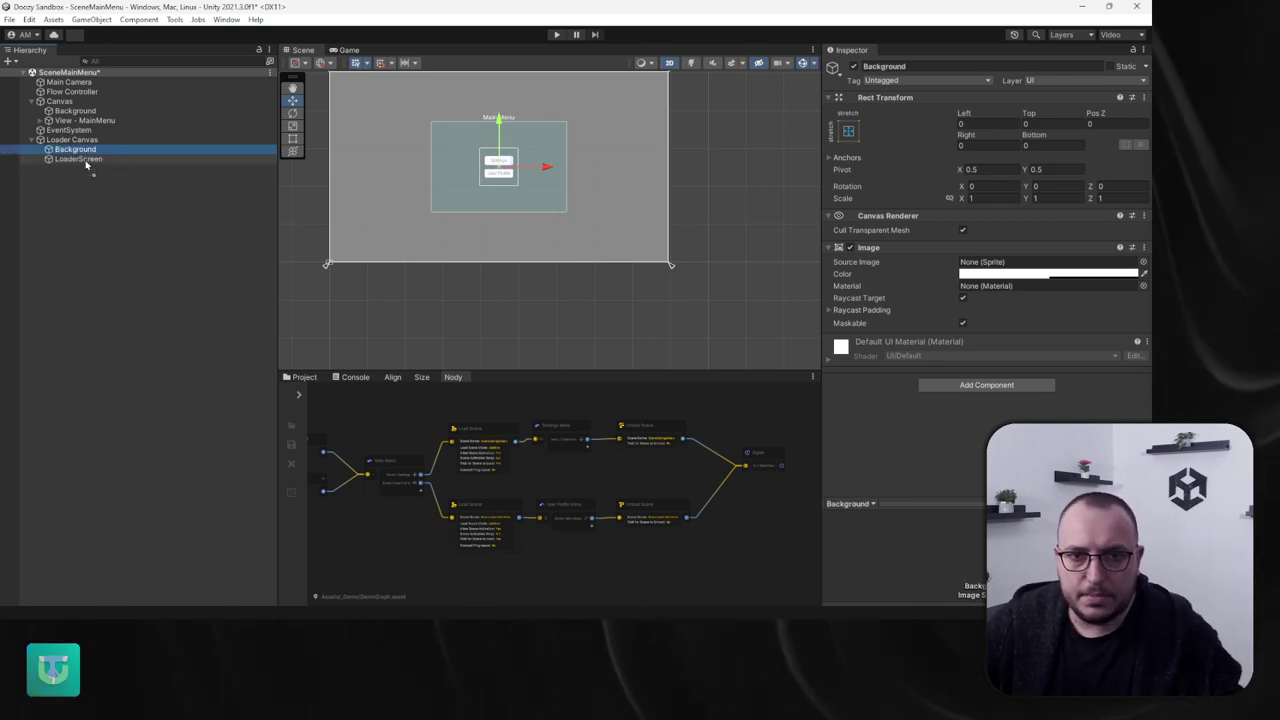
drag(86, 165, 89, 160)
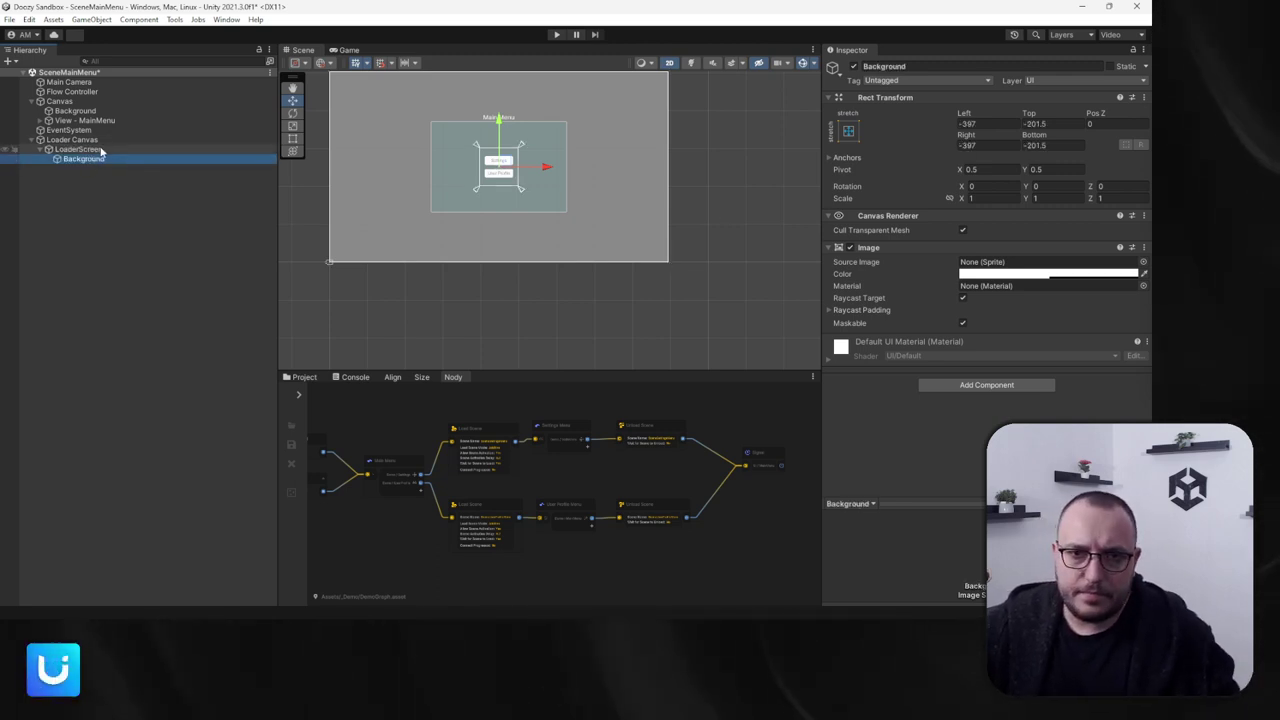
Step: Stretch LoaderScreen and its Background child in both directions to fill the canvas with zero offsets
click(101, 150)
click(848, 130)
alt+click(976, 311)
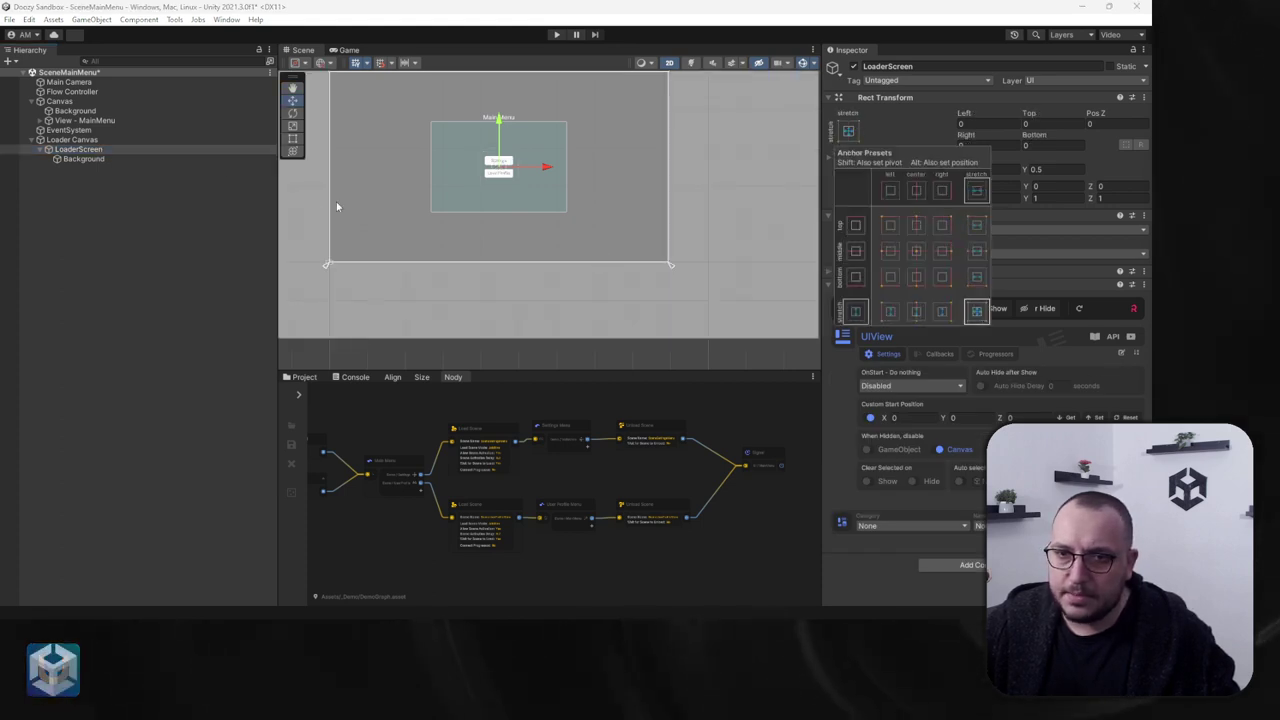
click(126, 160)
click(848, 130)
click(973, 324)
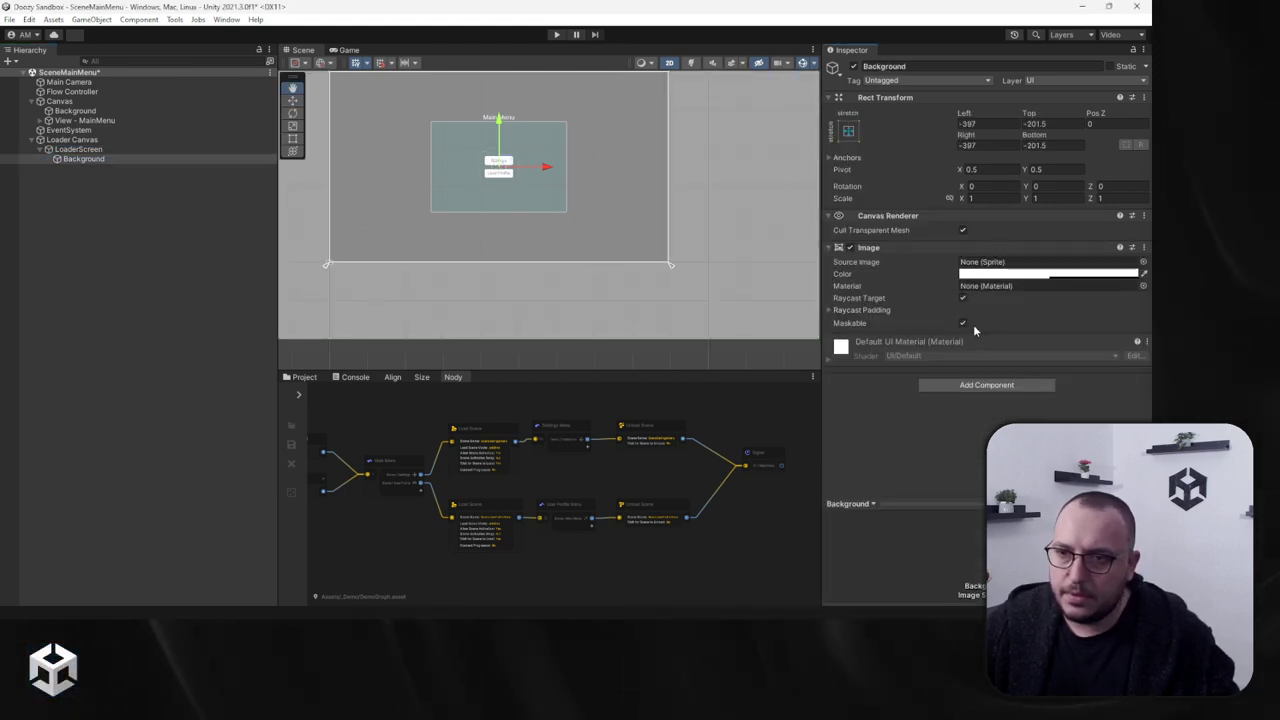
alt+click(979, 313)
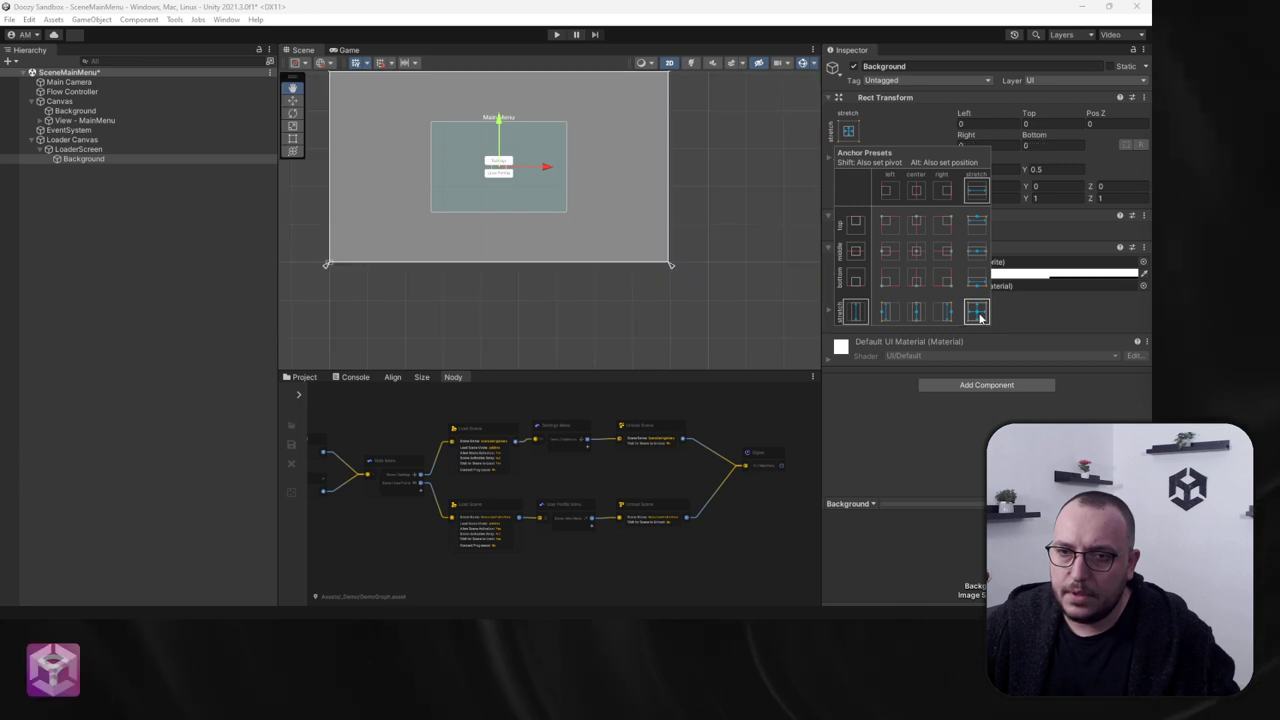
Step: Recolor LoaderScreen's Background image dark red and raise its opacity so it is only slightly transparent
click(1040, 272)
click(1088, 356)
drag(1088, 356, 1105, 342)
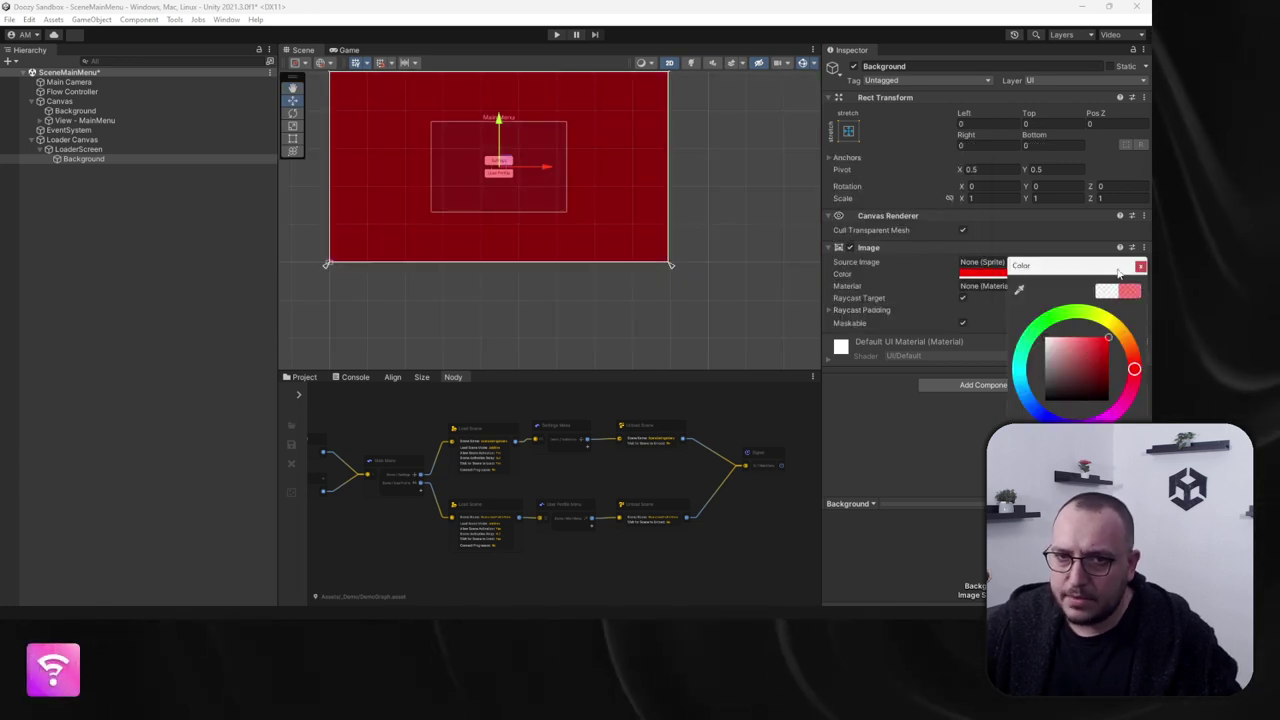
click(836, 240)
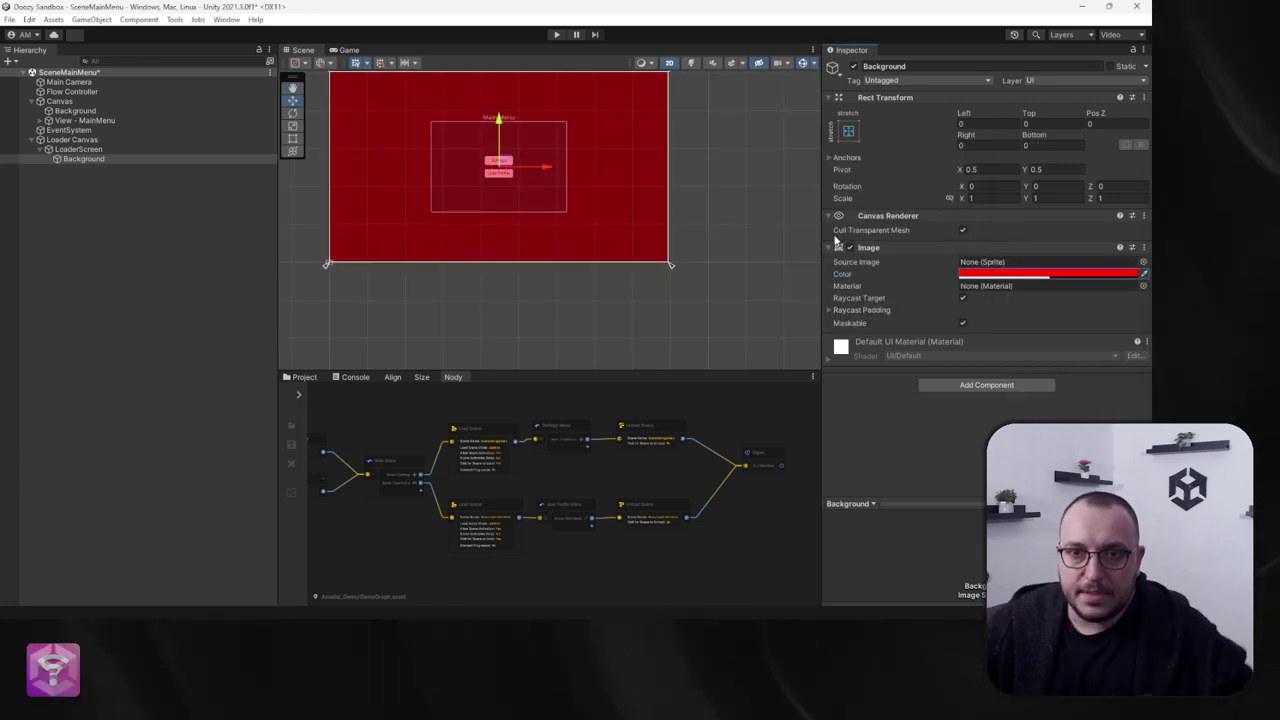
click(62, 139)
click(72, 149)
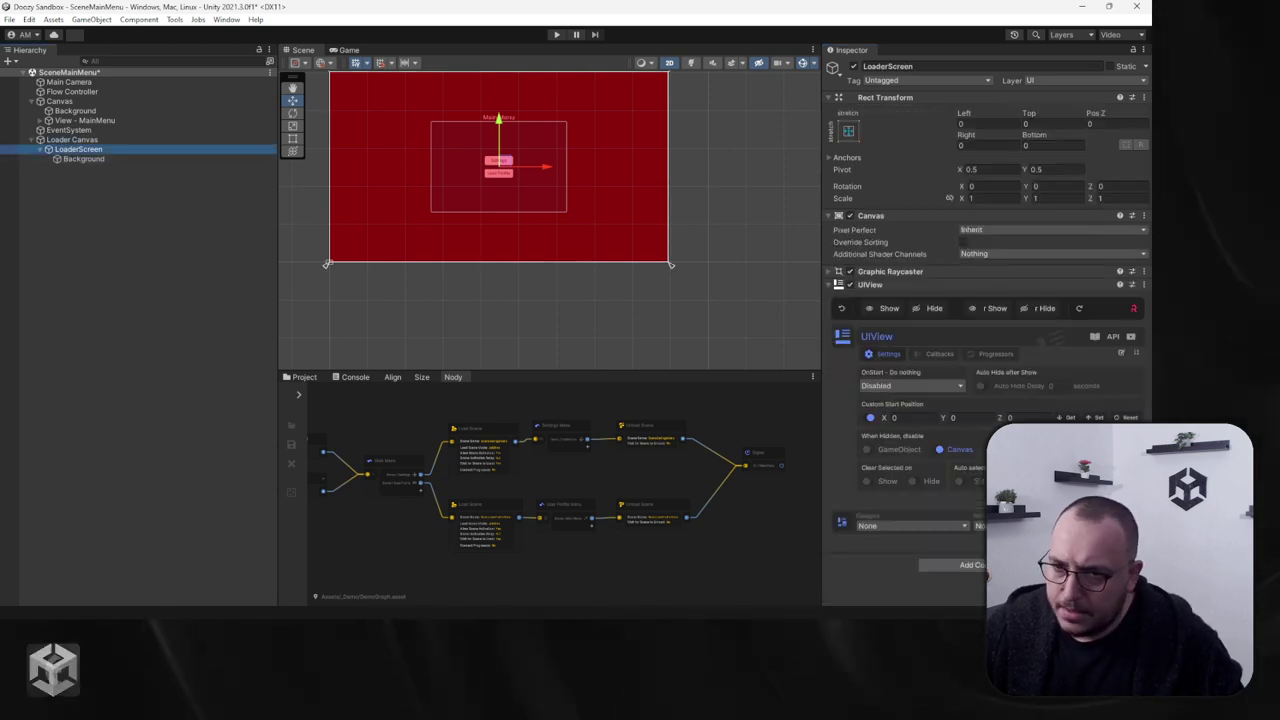
click(84, 159)
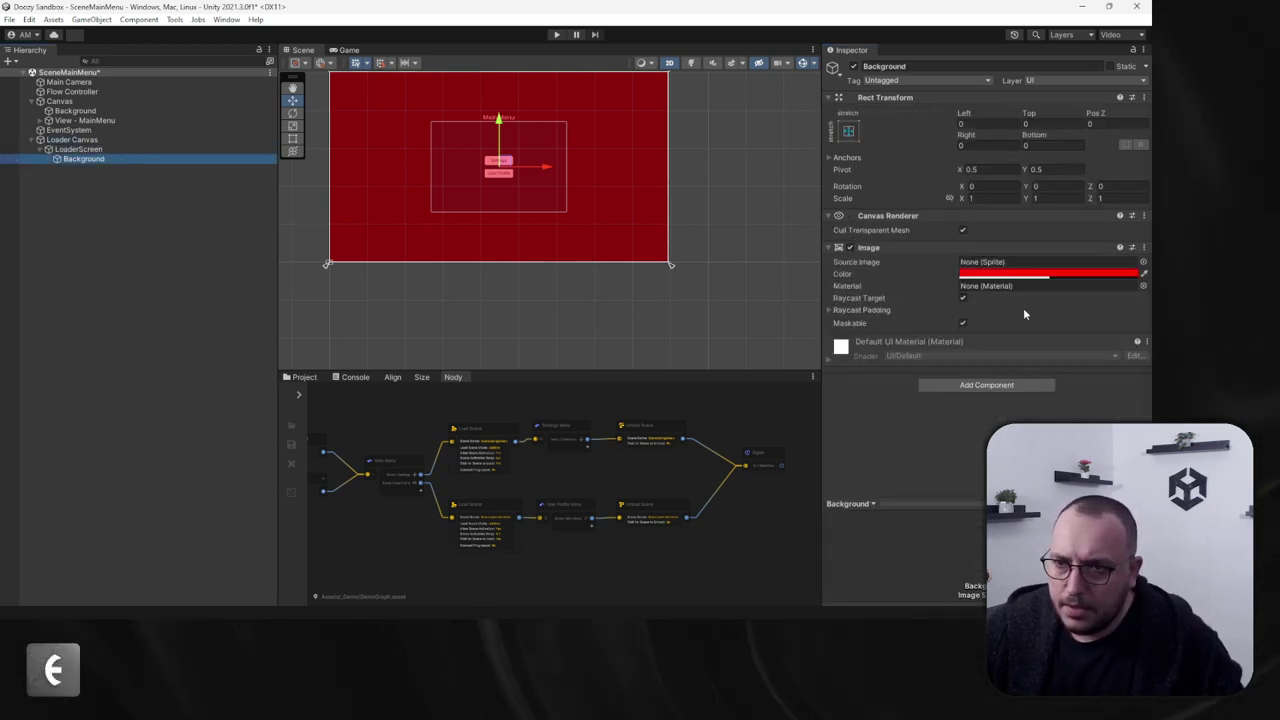
click(1003, 274)
click(1100, 374)
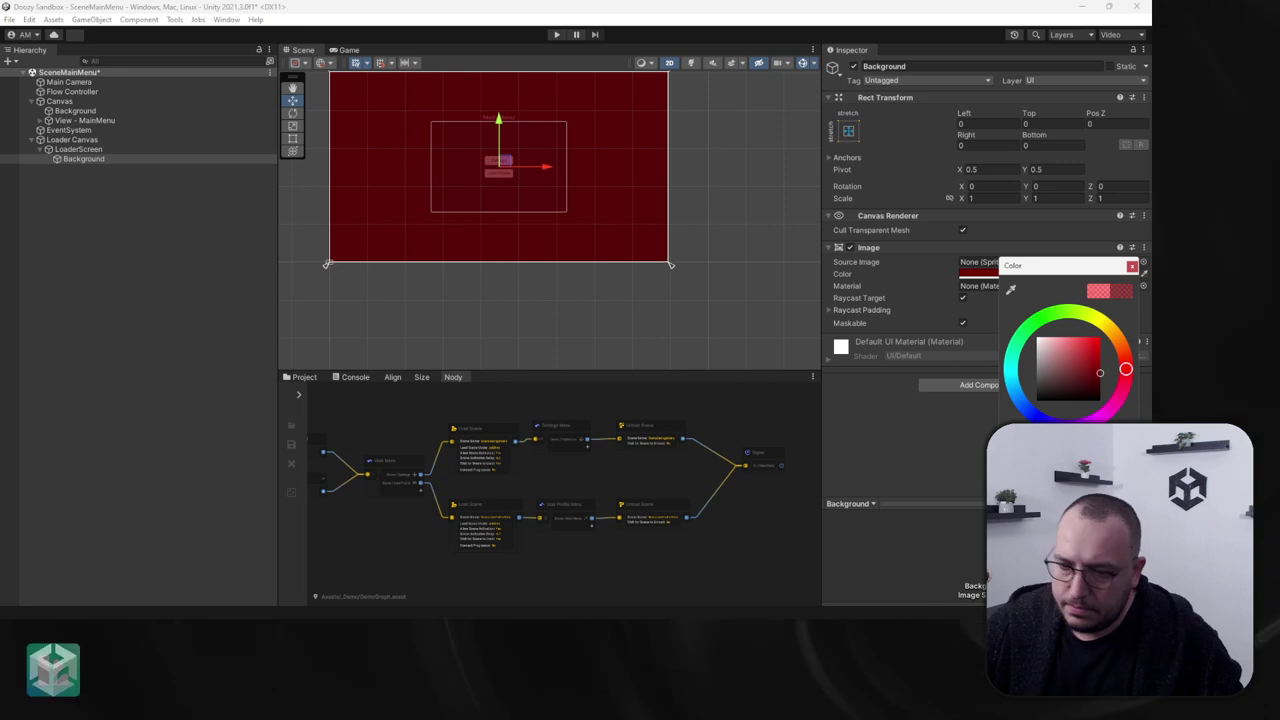
click(115, 174)
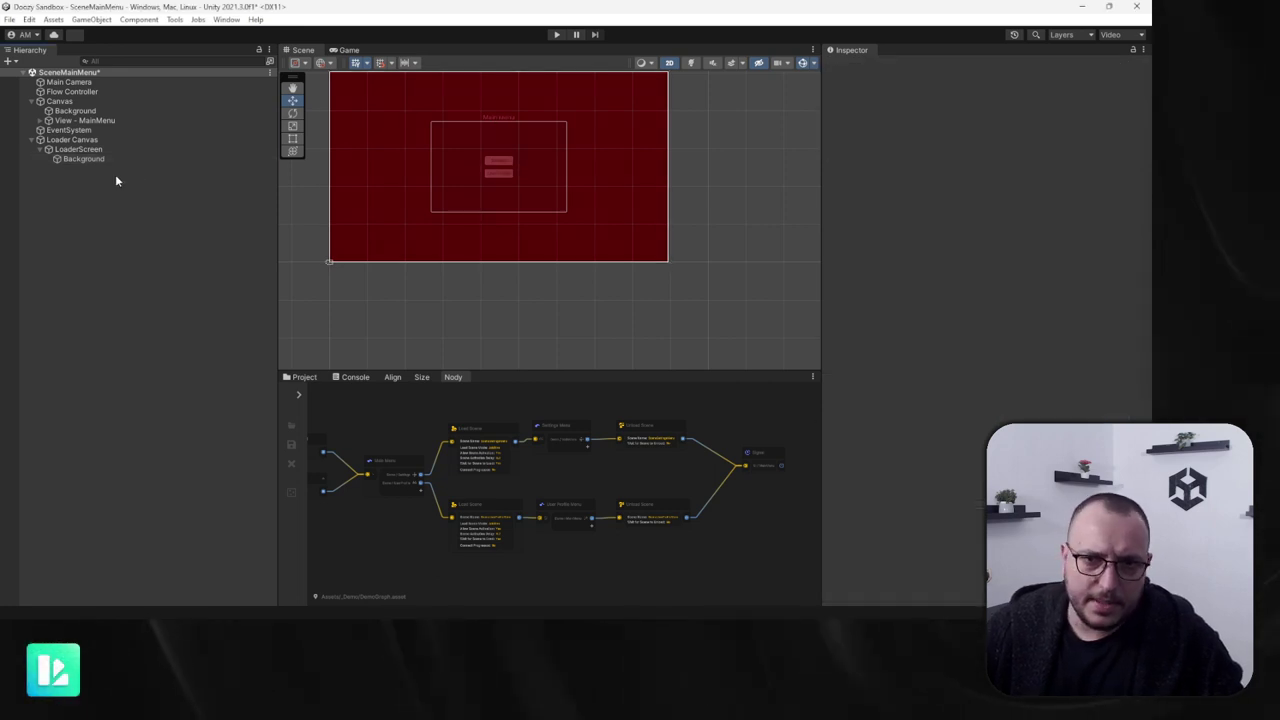
Step: Add a UI Image as a child of LoaderScreen and name it LoadingBar
click(99, 162)
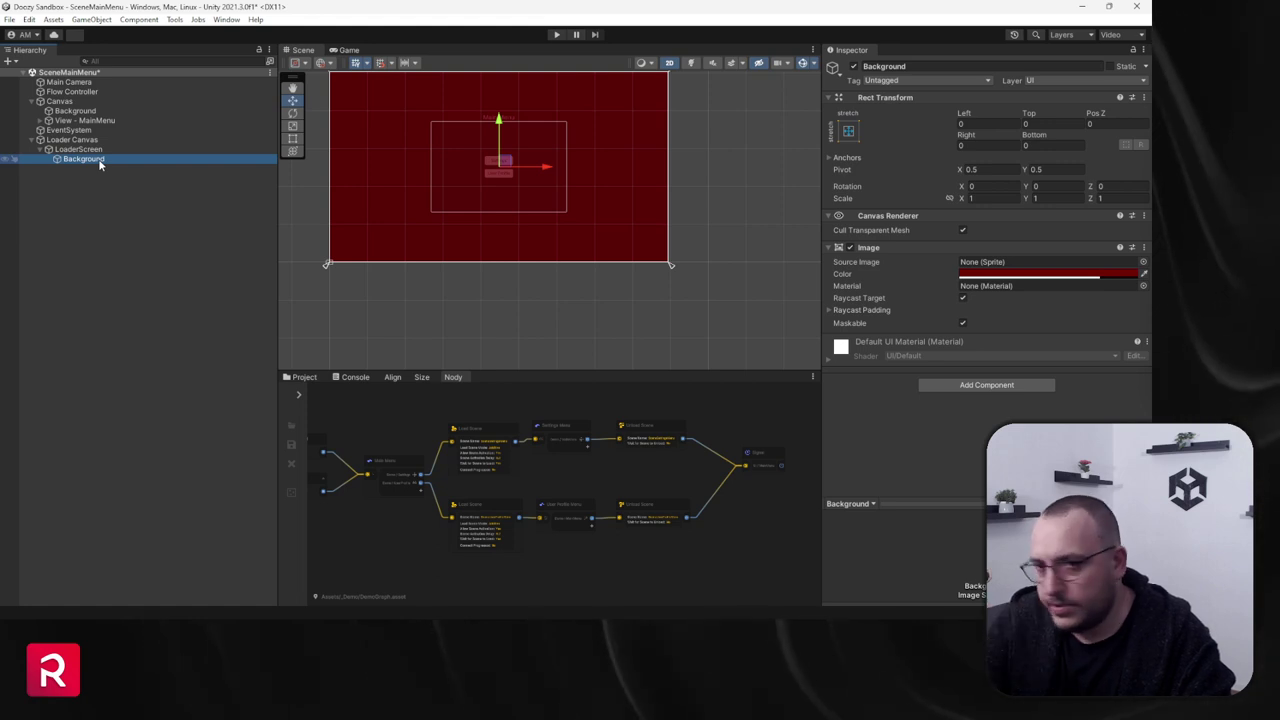
right_click(104, 150)
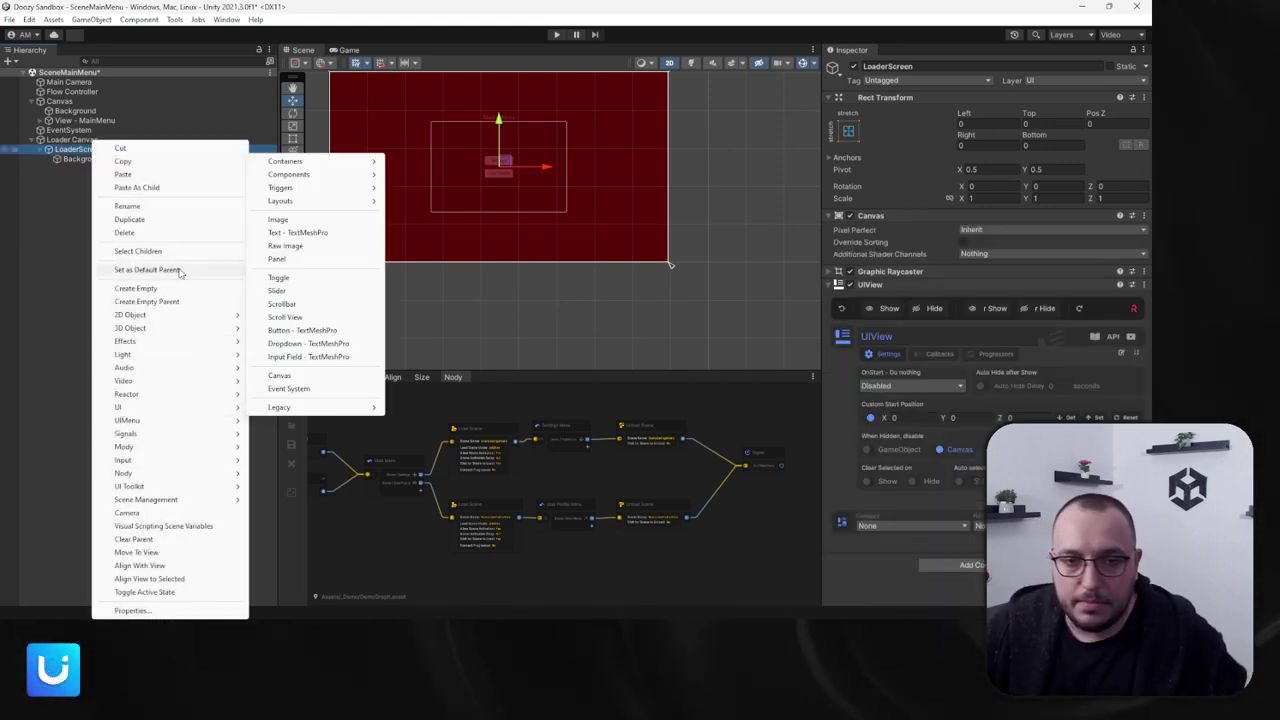
mouse_move(183, 411)
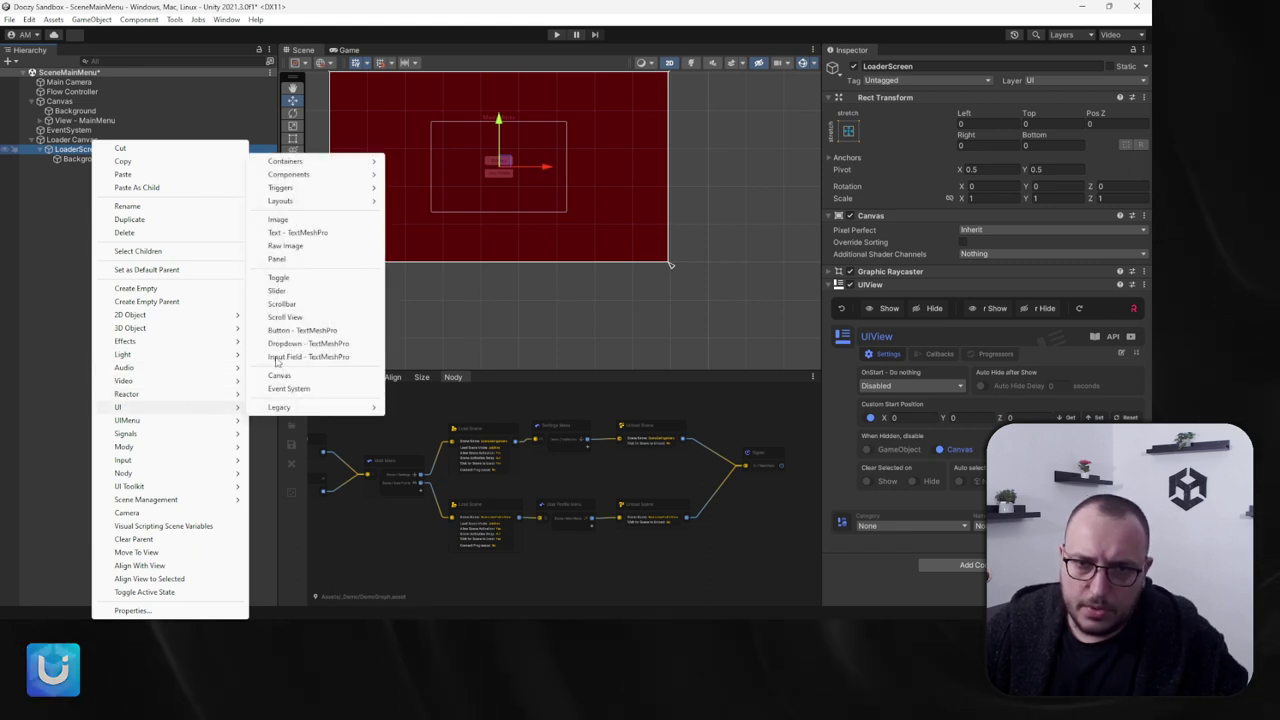
click(277, 219)
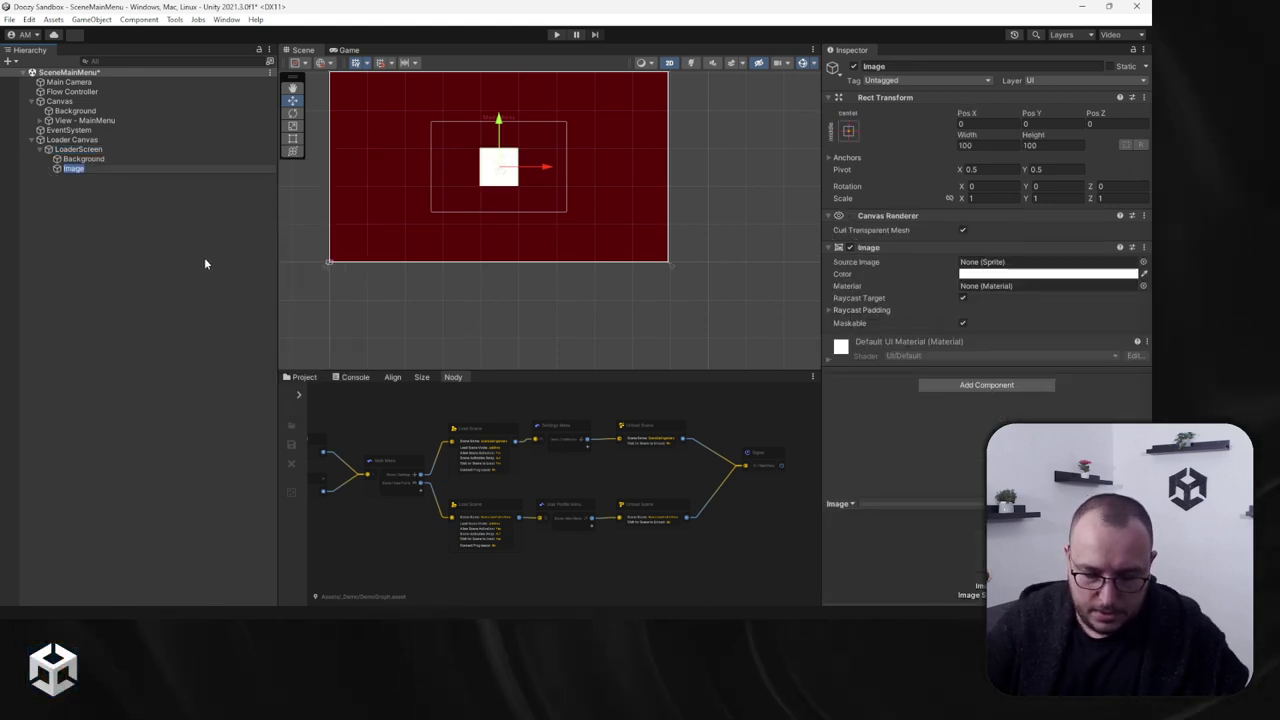
text(LoadinBar)
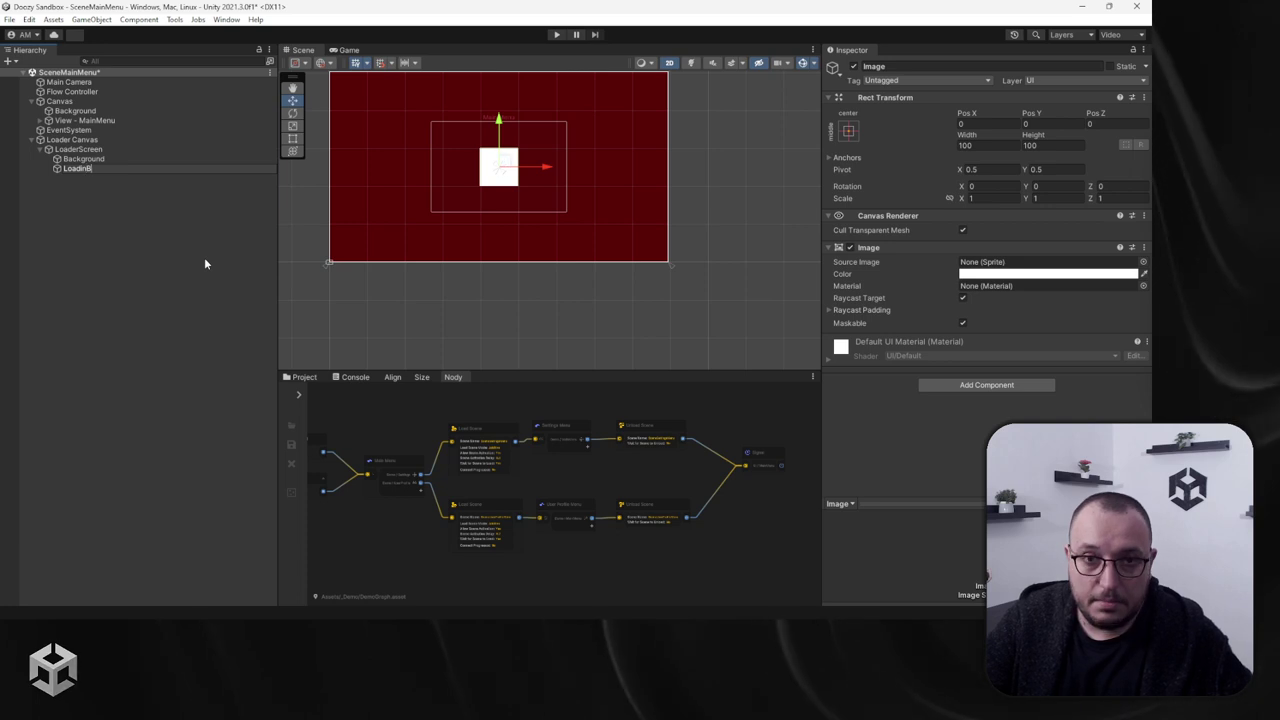
key(Return)
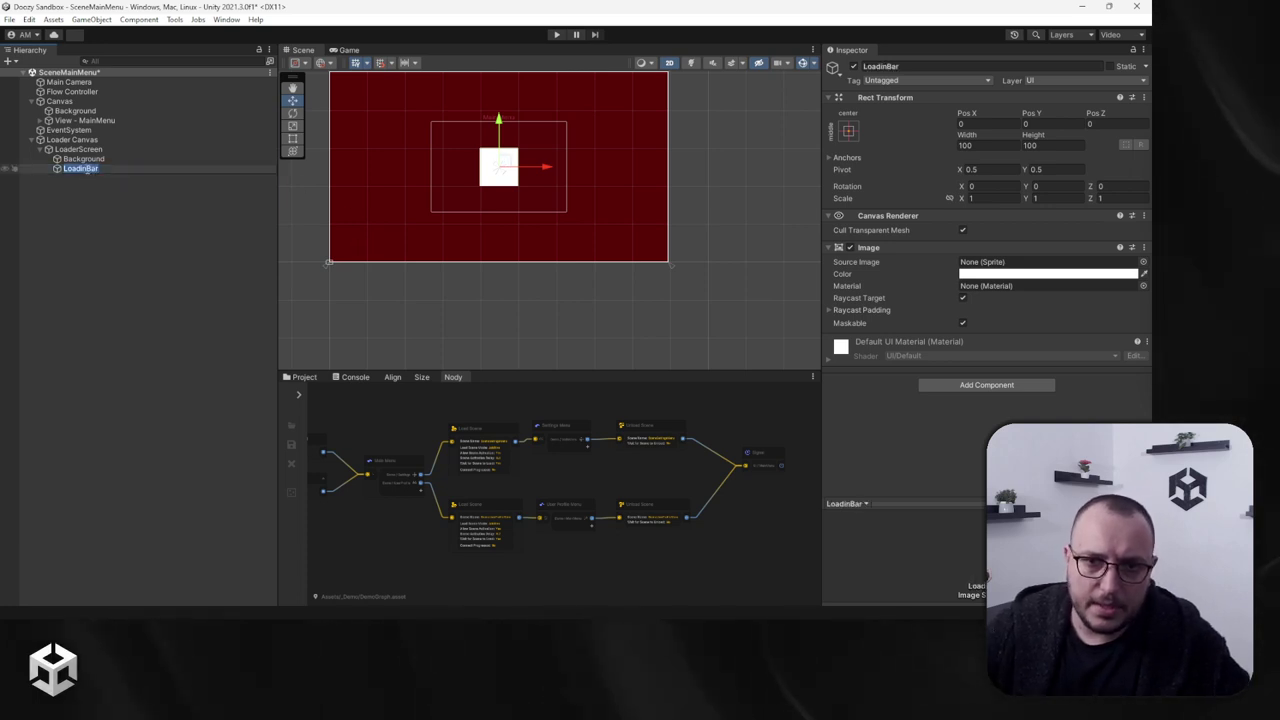
text(LoadingBar)
key(Return)
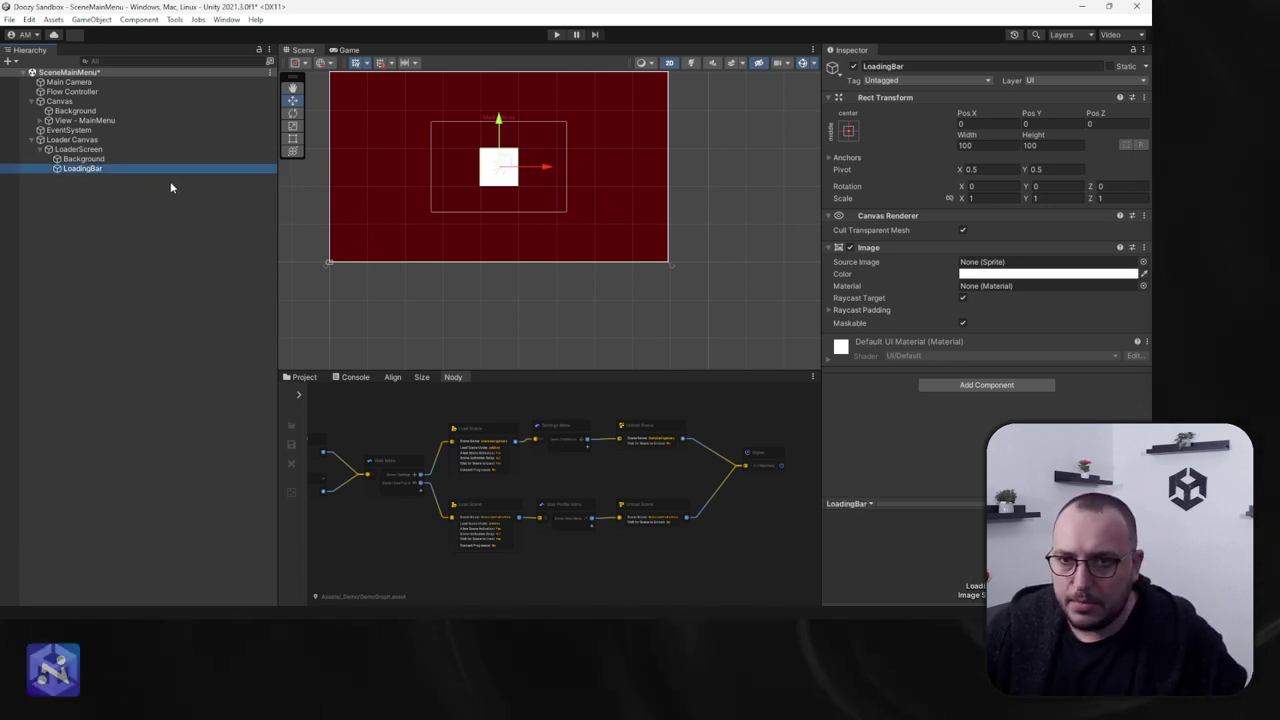
Step: Anchor LoadingBar to the bottom edge of LoaderScreen with horizontal stretch, moving its position along with the anchors
click(849, 132)
alt+click(977, 225)
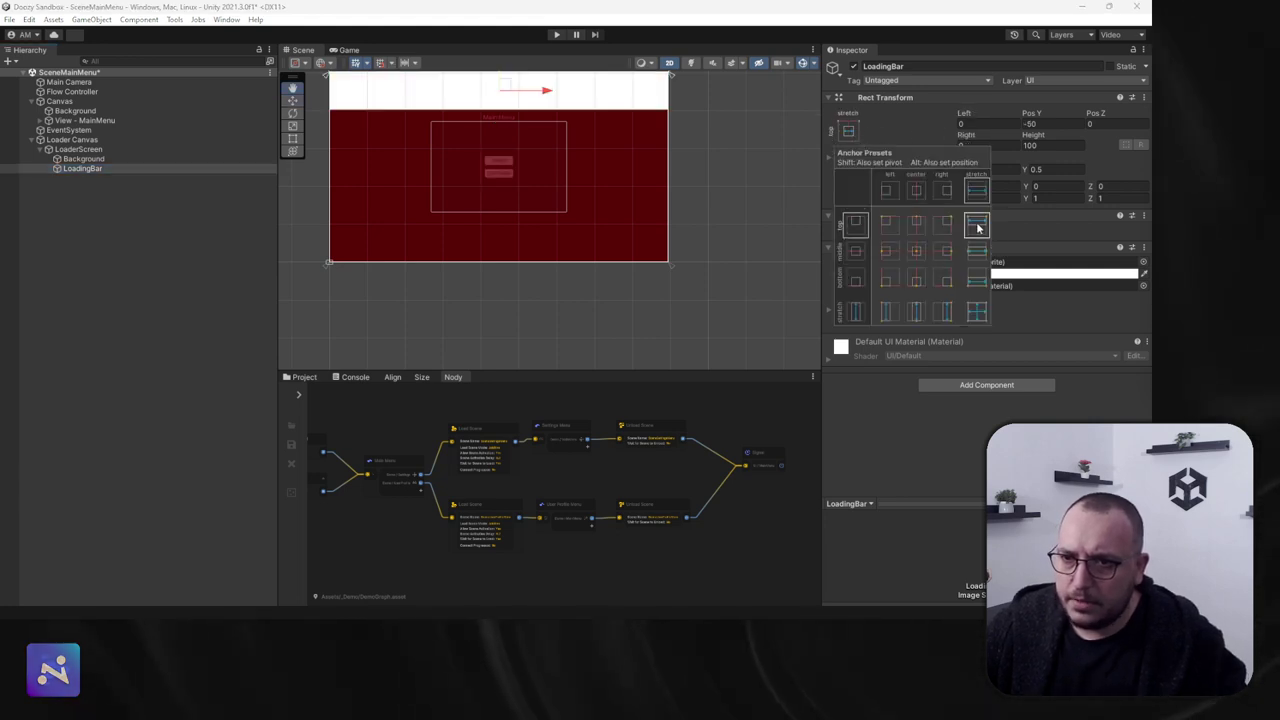
alt+click(976, 277)
click(109, 168)
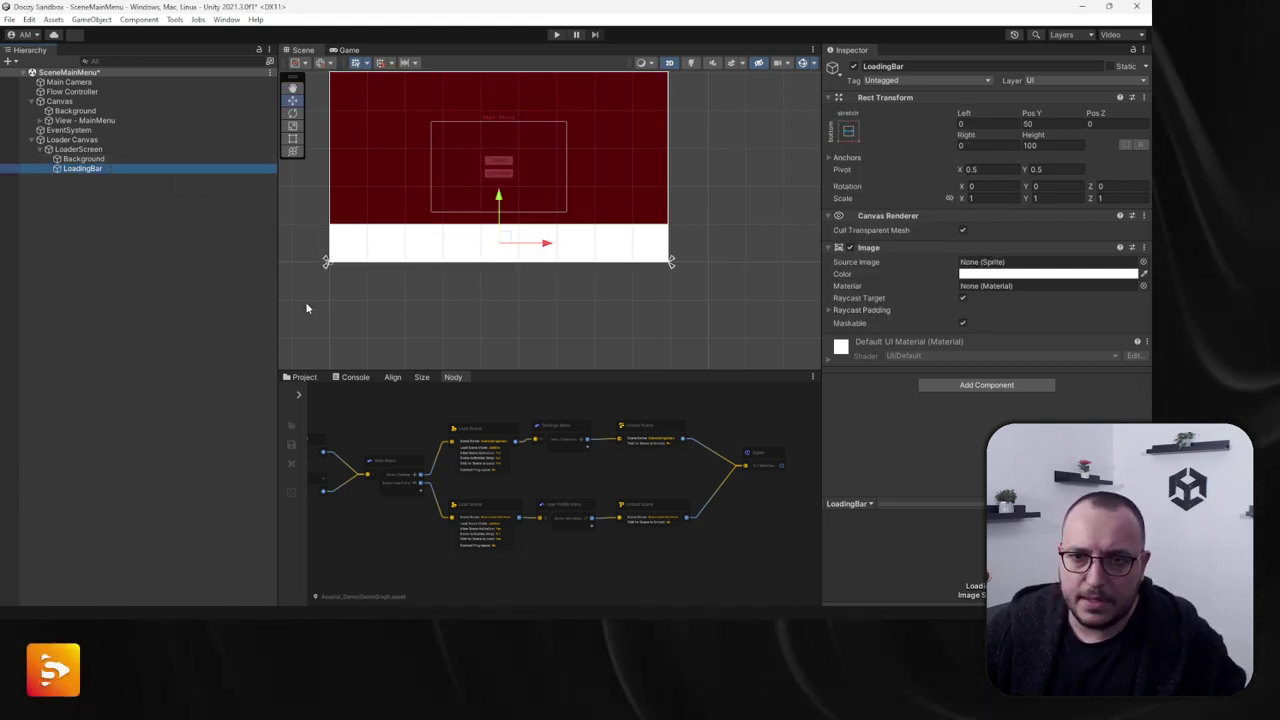
Step: Set LoadingBar's left and right offsets to 32, its Pos Y to 64 and its height to 16
click(1050, 145)
text(32)
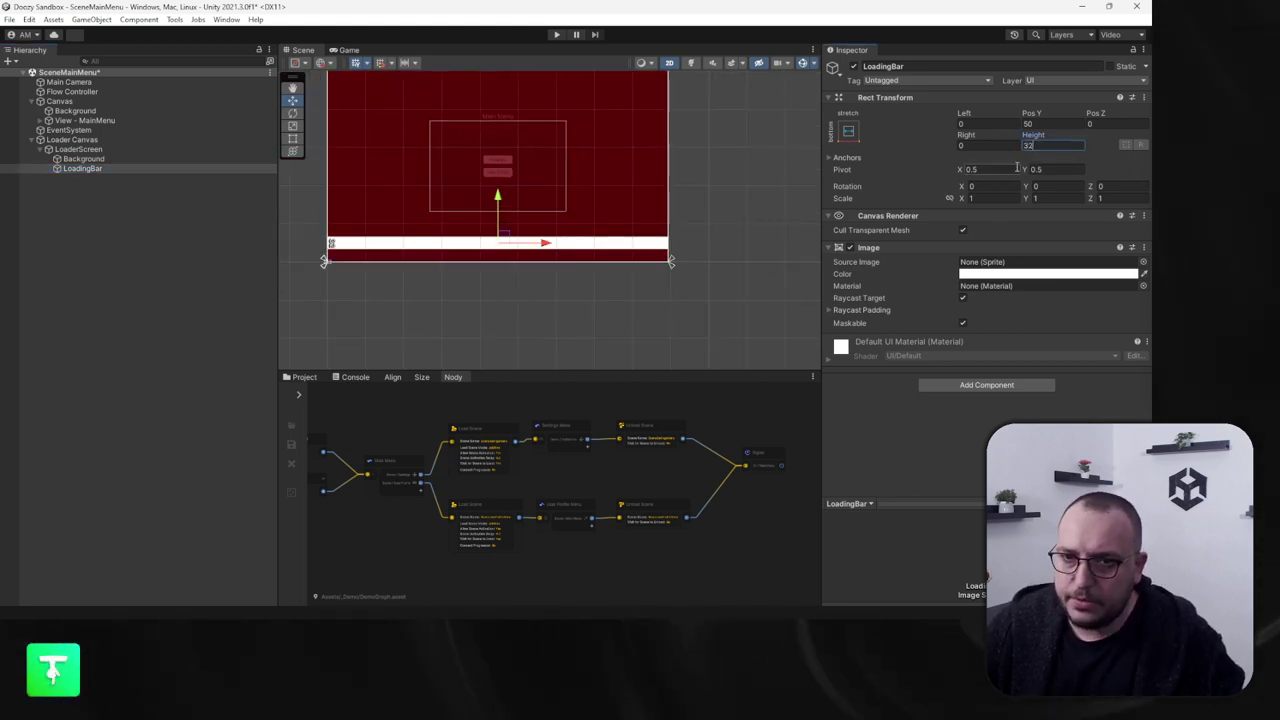
click(986, 122)
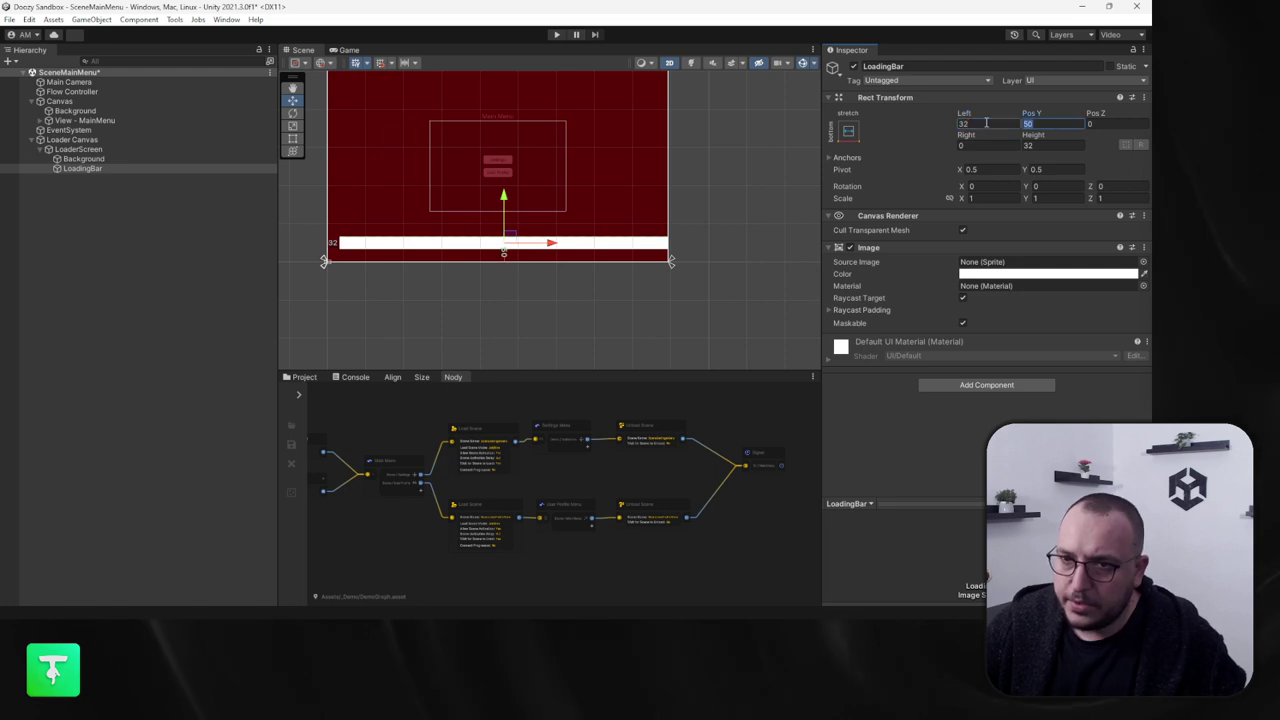
key(Tab)
key(Tab)
text(32)
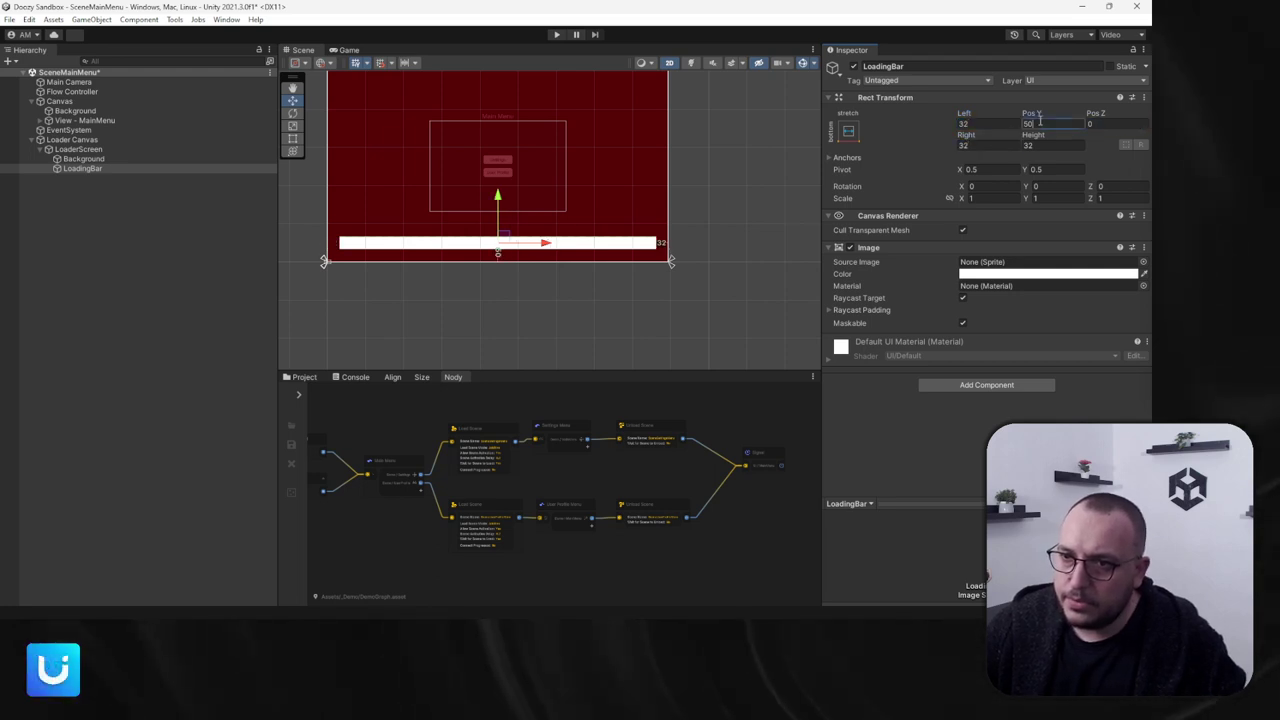
text(32)
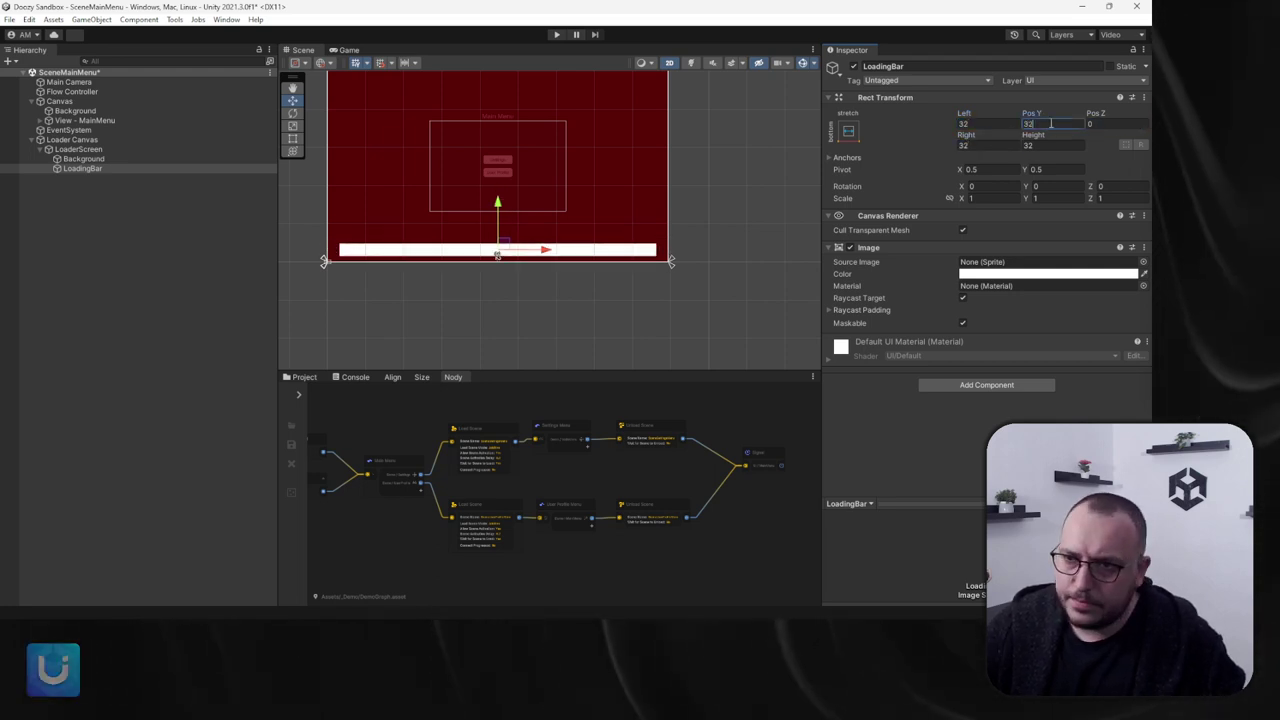
text(64)
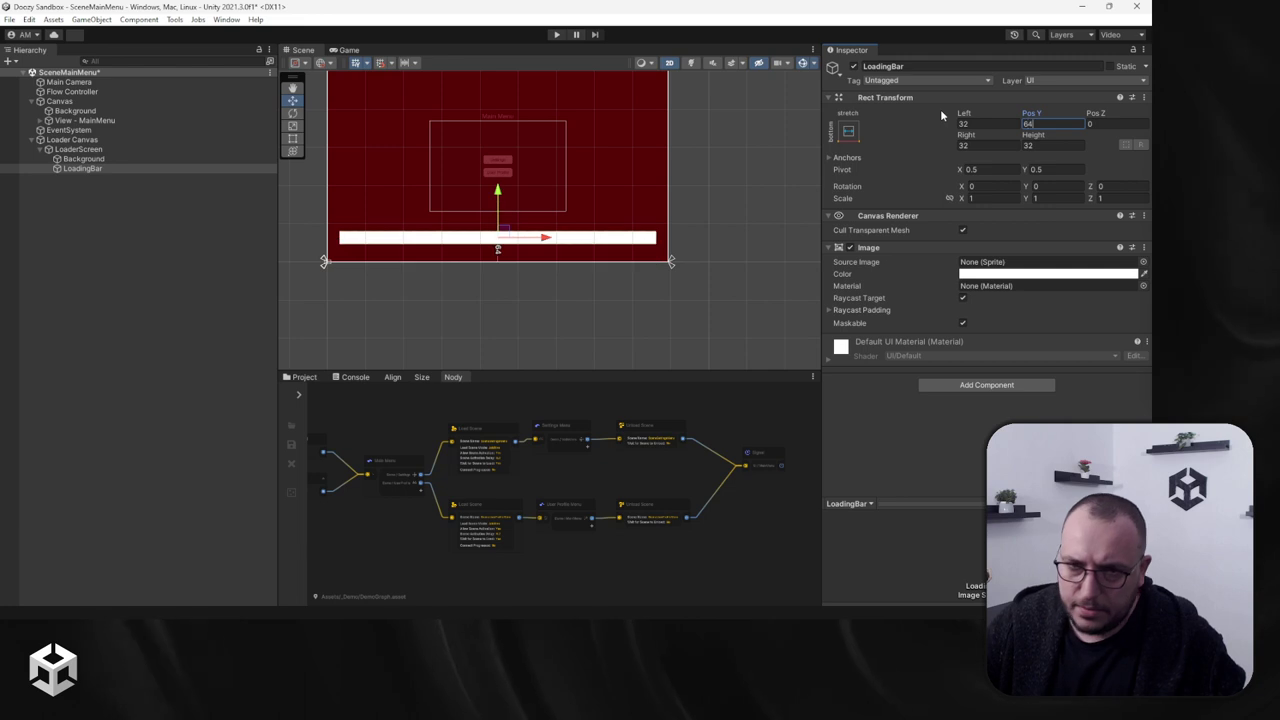
click(1056, 148)
text(16)
key(Return)
scroll(474, 263, up, 3)
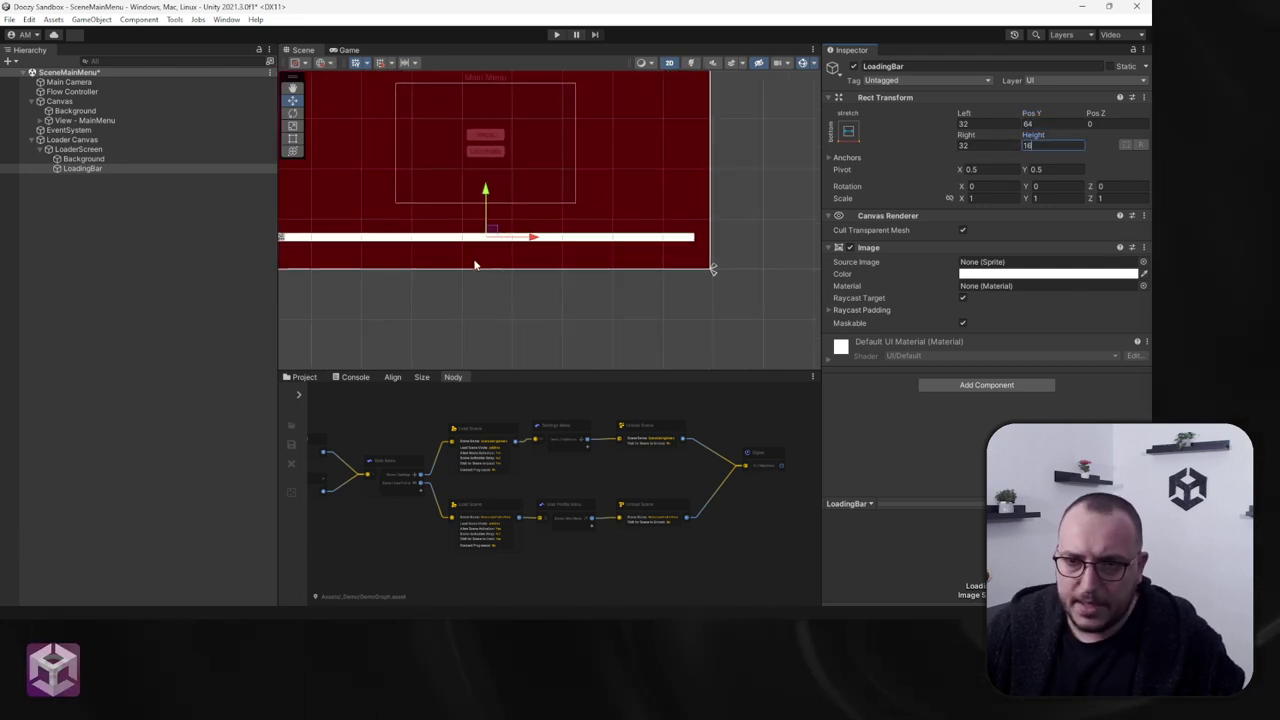
Step: Assign the Square @ 32x32 - Clean sprite as LoadingBar's source image
click(1143, 262)
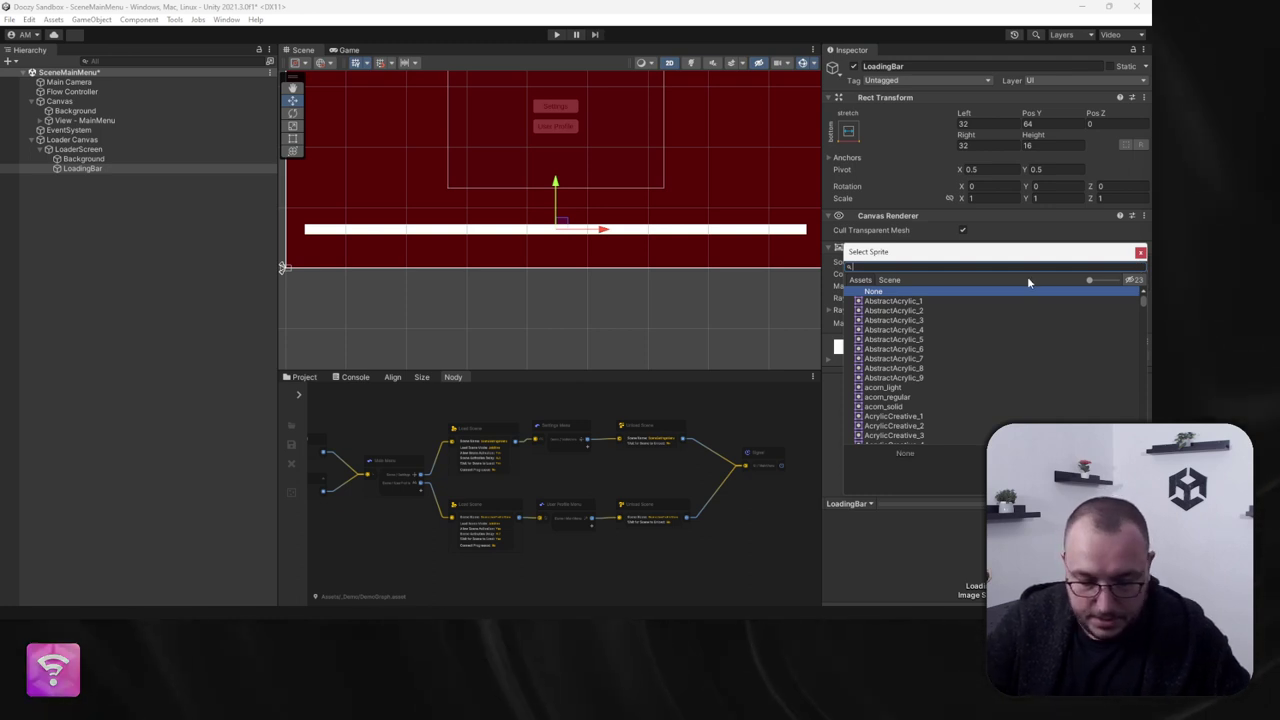
text(s)
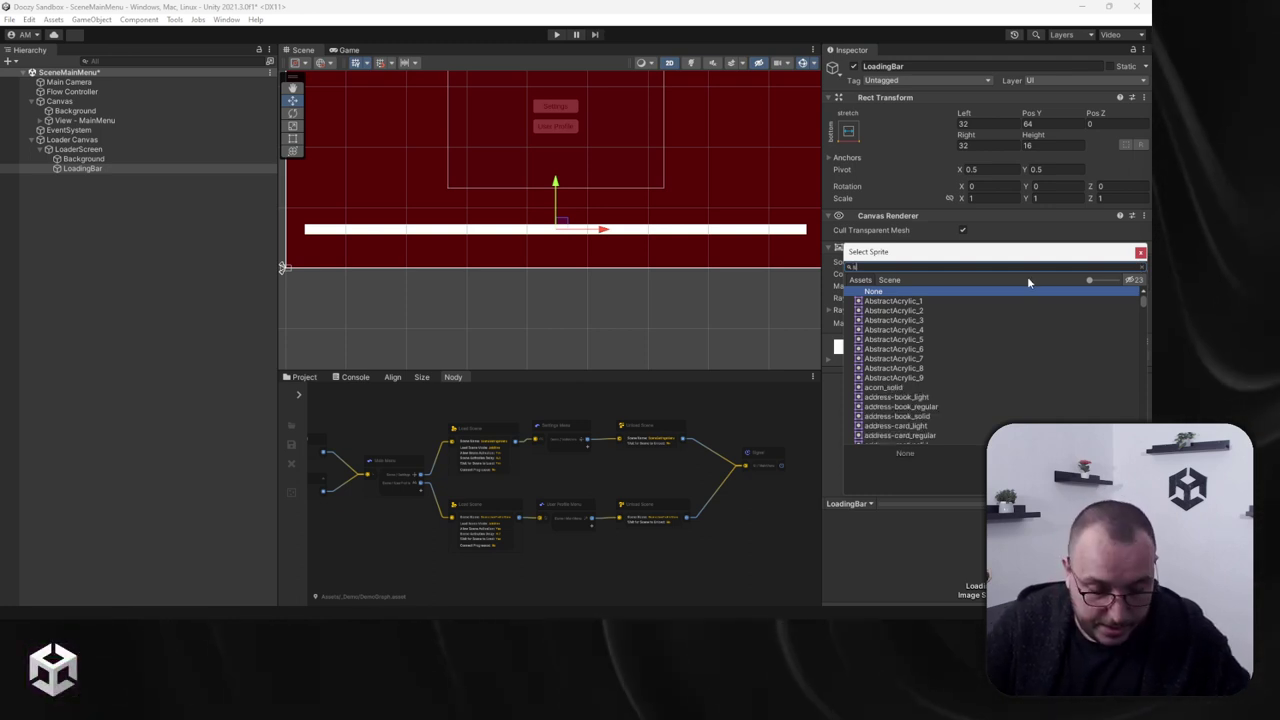
text(quare)
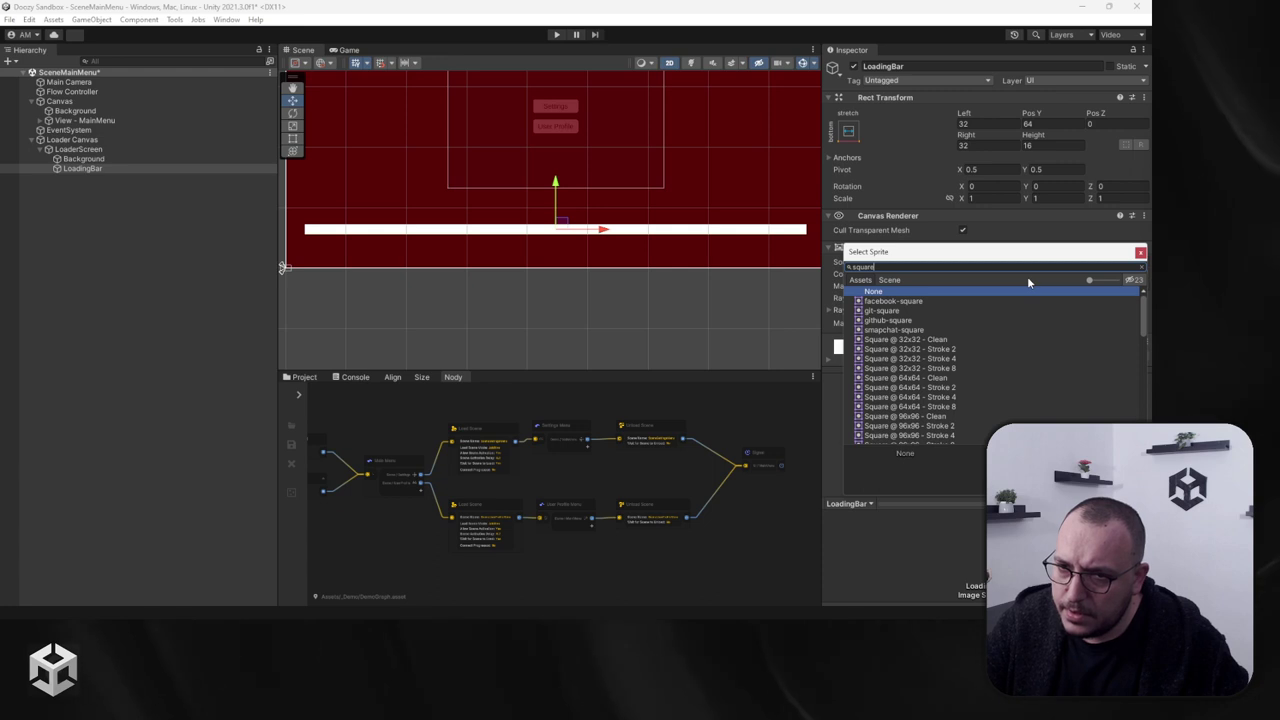
key(Down)
key(Down)
key(Down)
key(Down)
key(Down)
key(Return)
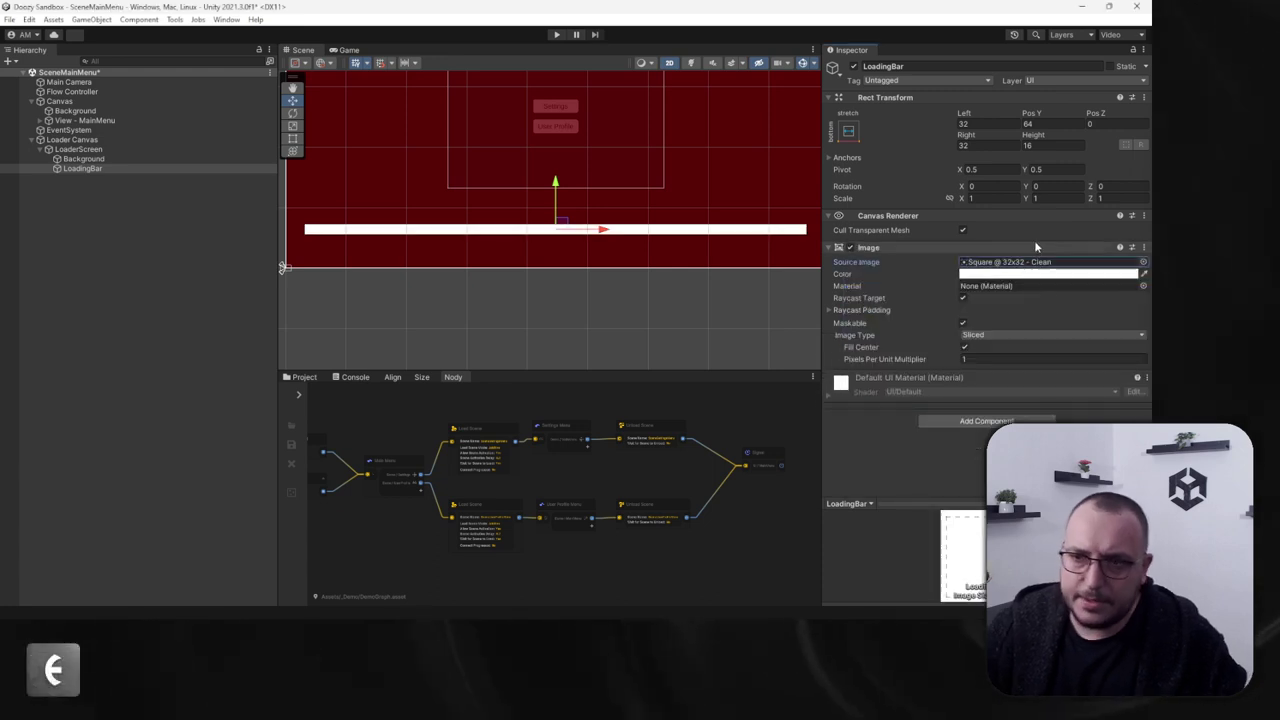
Step: Recolor the LoadingBar image black and lower its opacity so it is mostly transparent
click(1050, 273)
drag(1048, 340, 1046, 383)
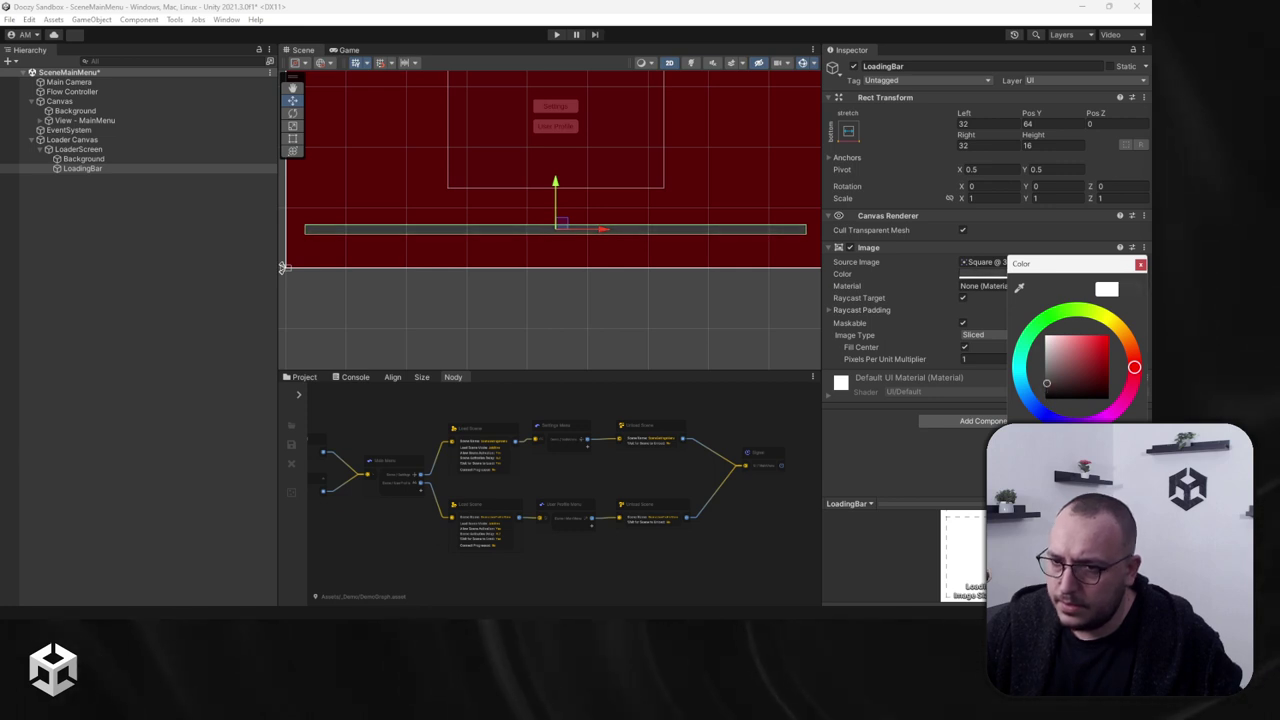
drag(1134, 367, 1100, 312)
drag(1046, 383, 1102, 393)
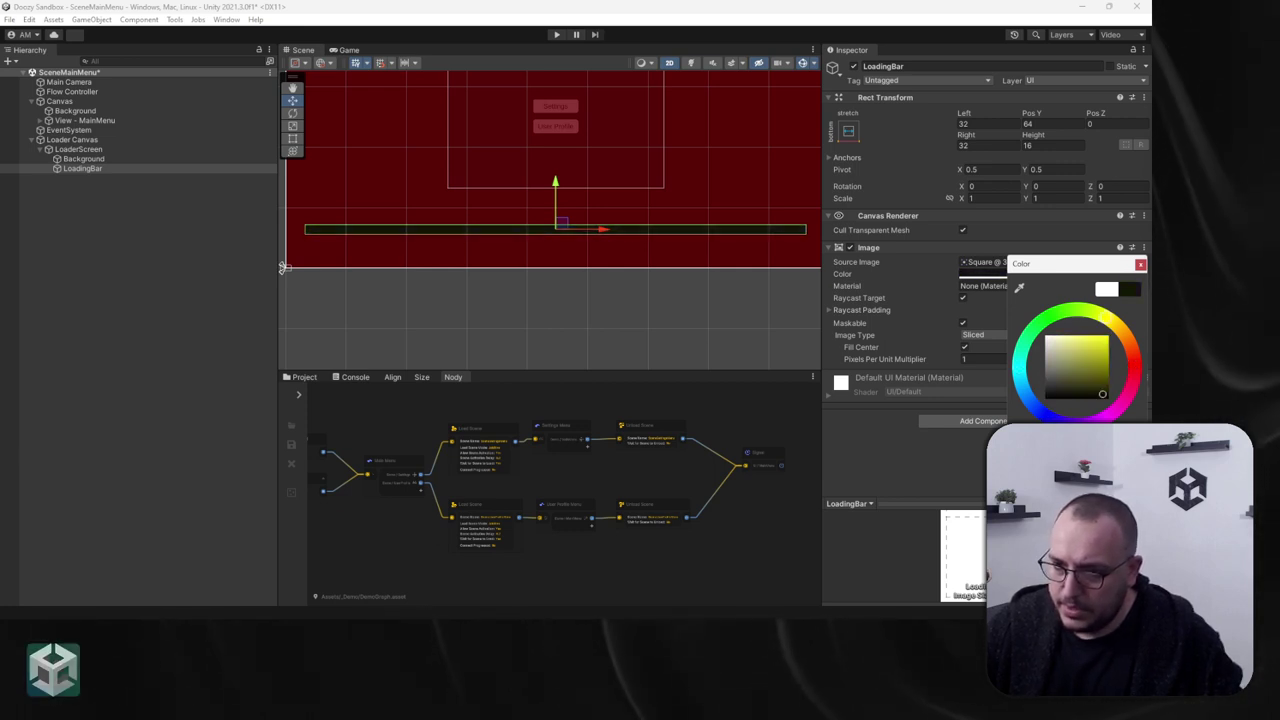
key(ctrl+z)
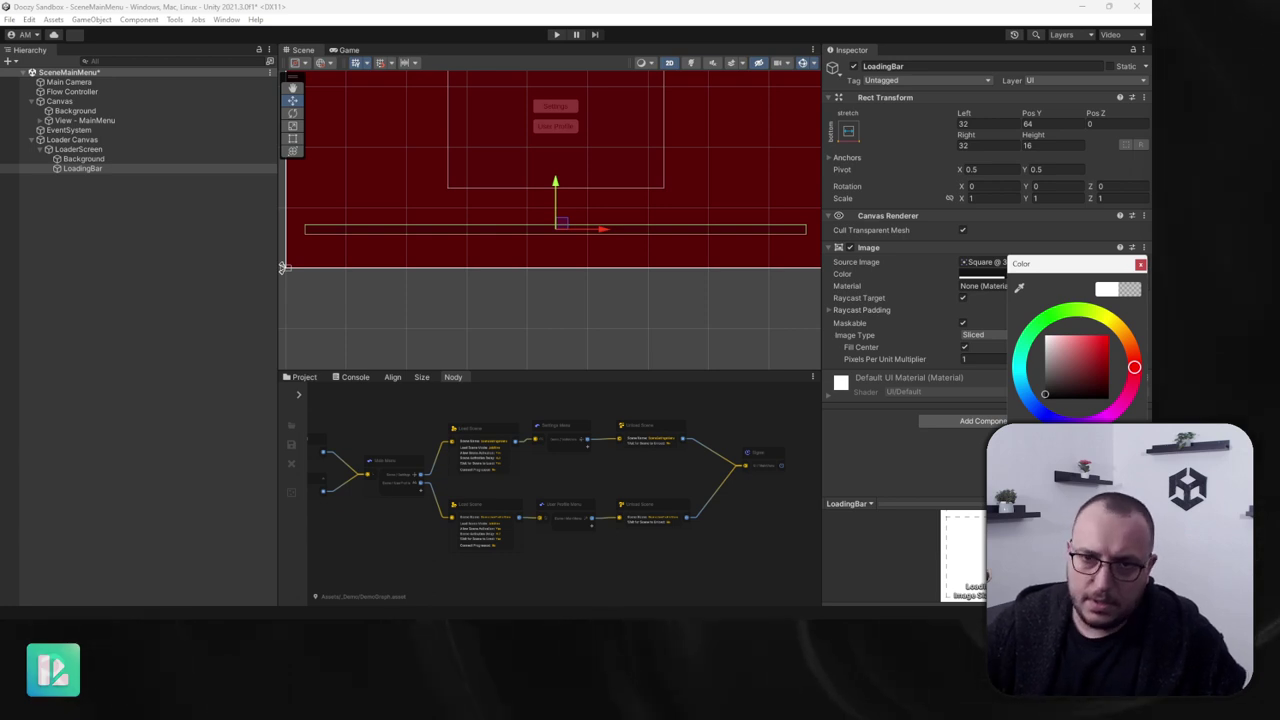
click(113, 187)
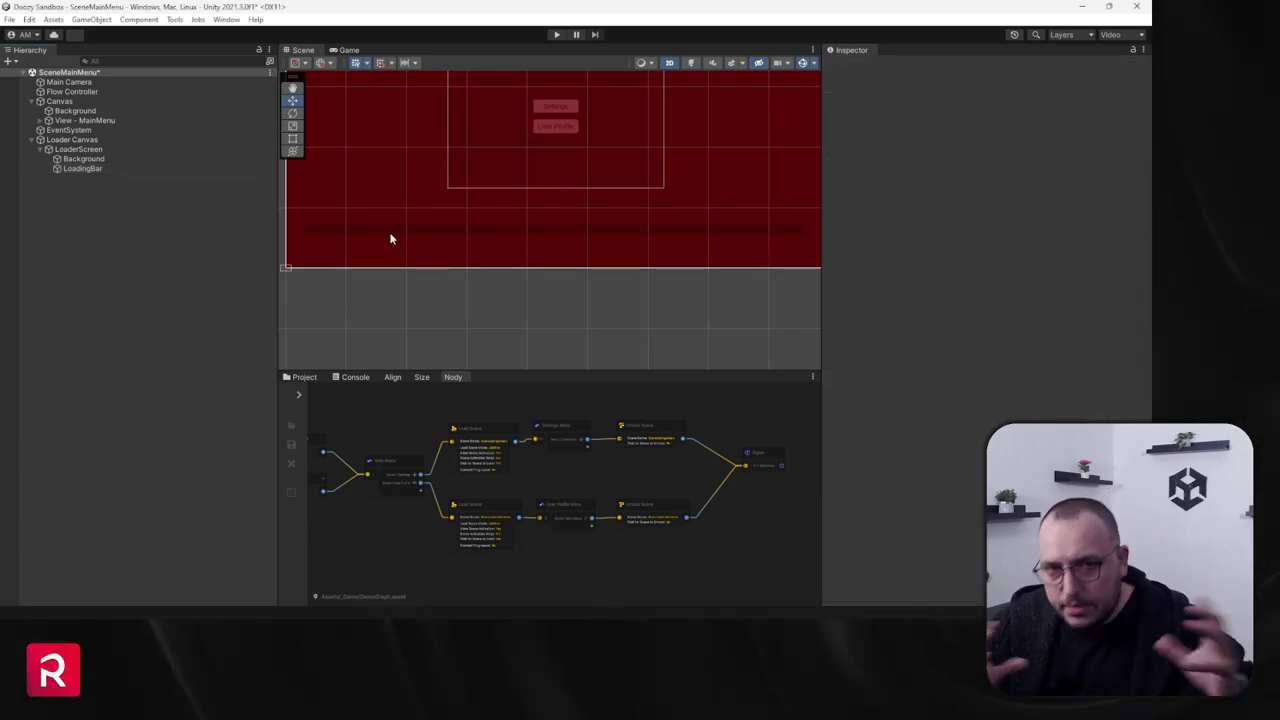
Step: Duplicate LoadingBar, make the copy a child of LoadingBar and rename it Fill
click(84, 169)
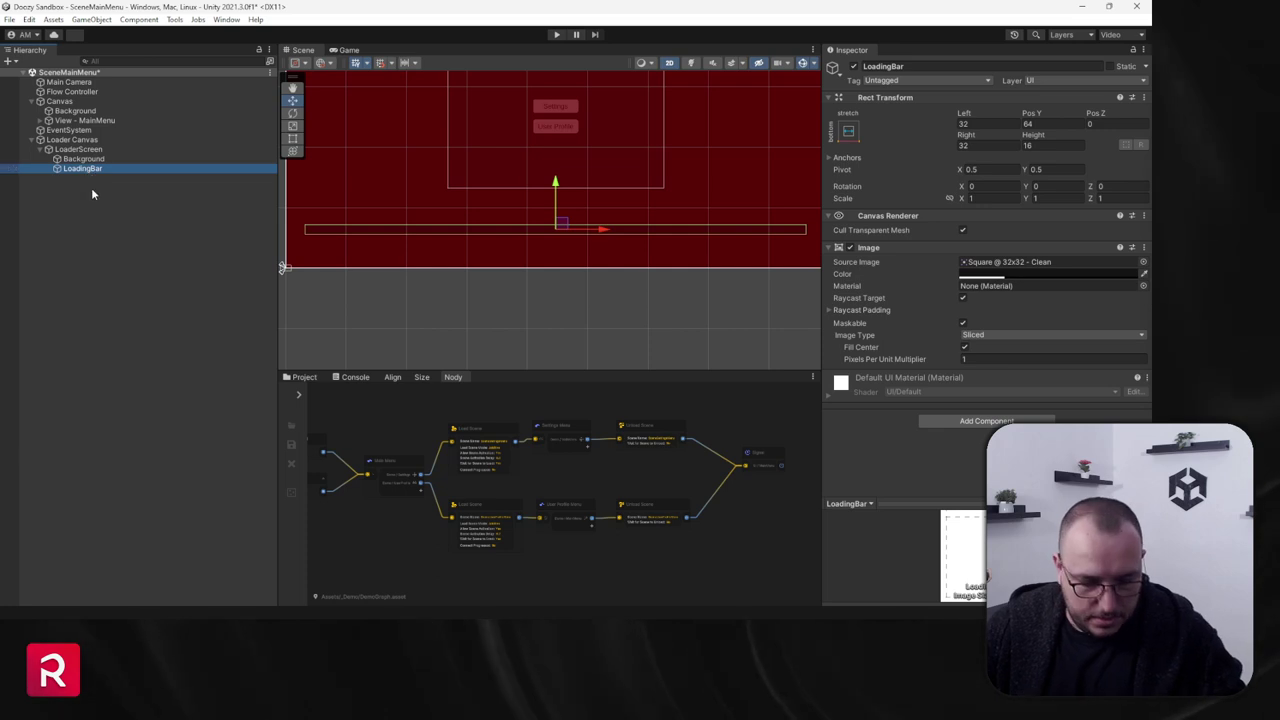
key(ctrl+d)
drag(98, 178, 88, 169)
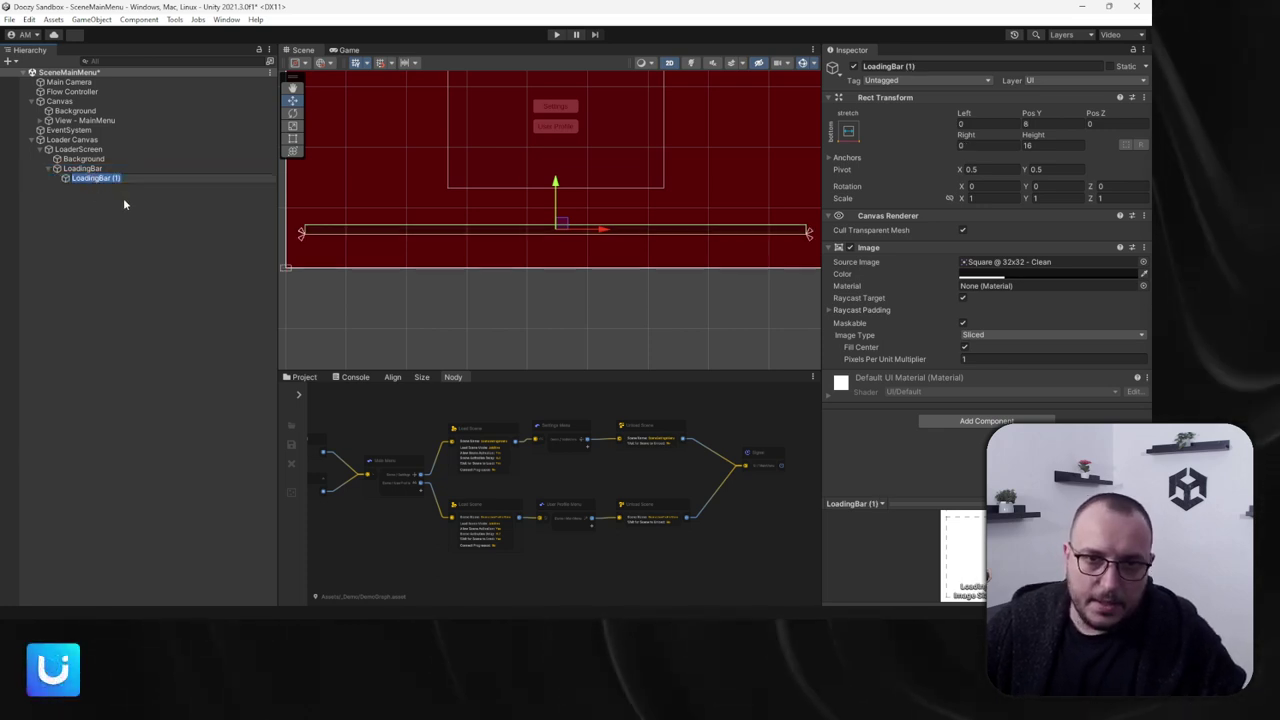
text(Fill)
key(Return)
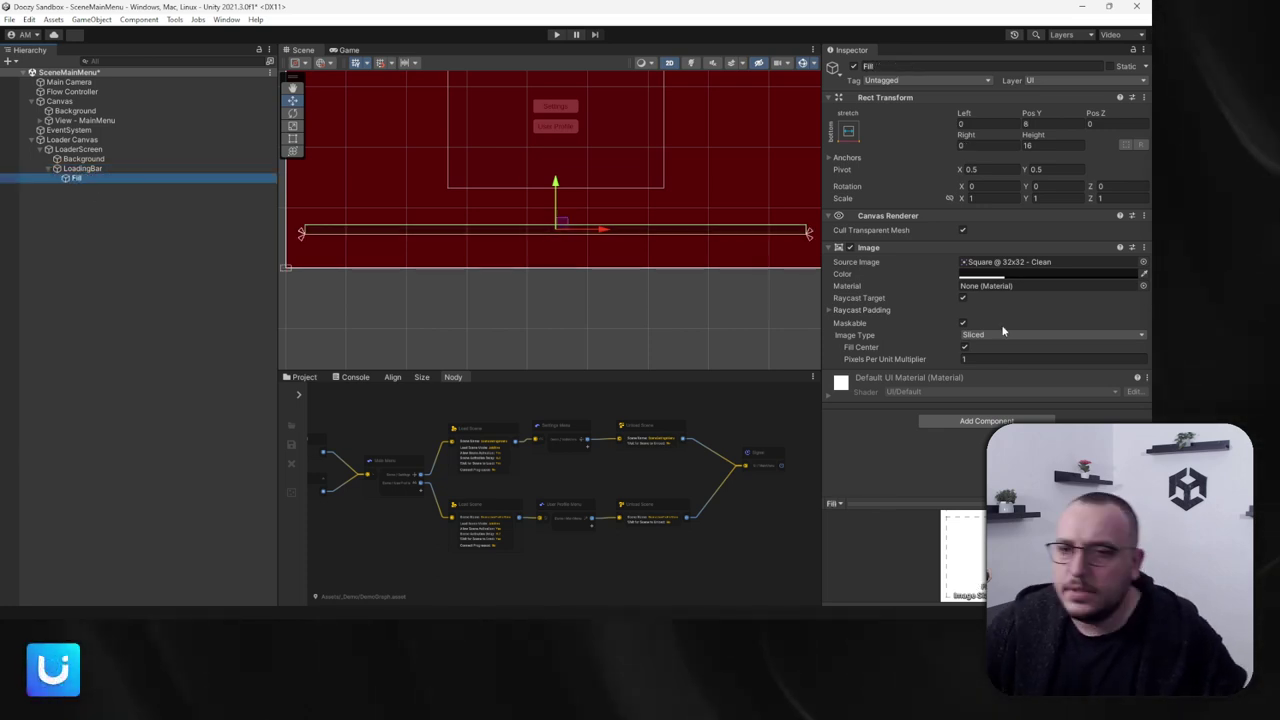
Step: Recolor the Fill image a fully opaque orange-yellow
click(1006, 276)
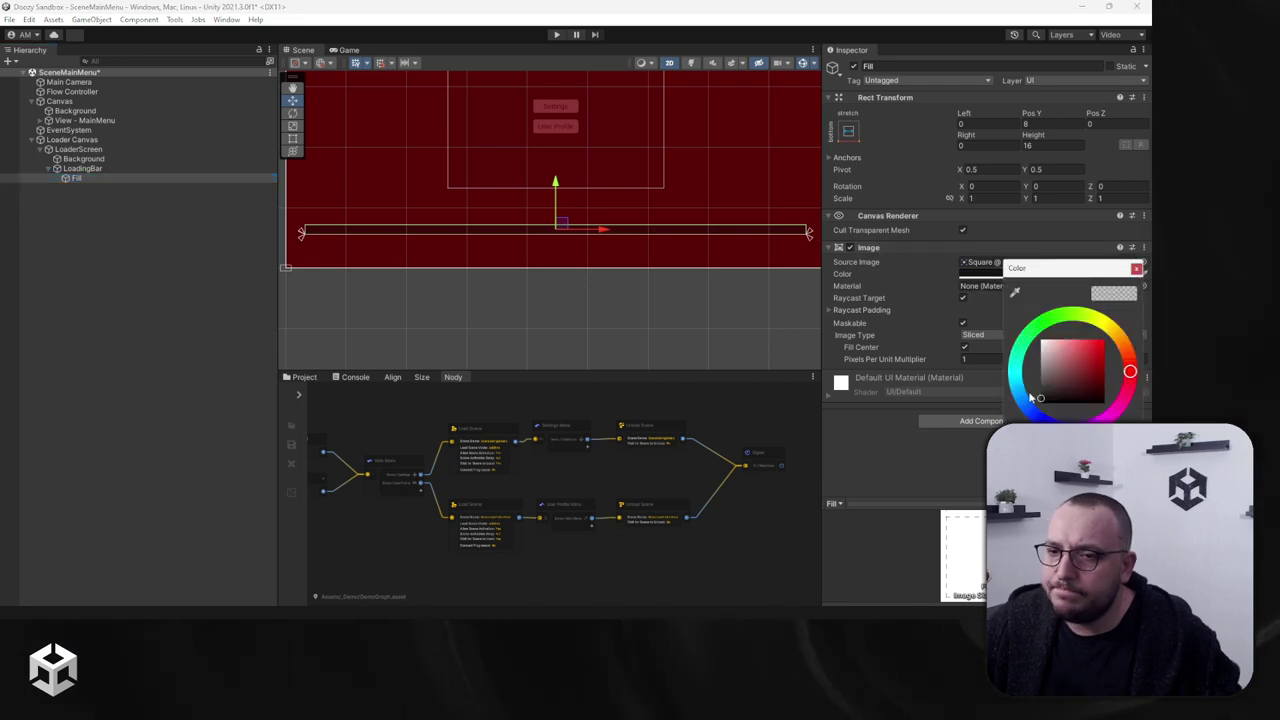
drag(1071, 372, 1106, 338)
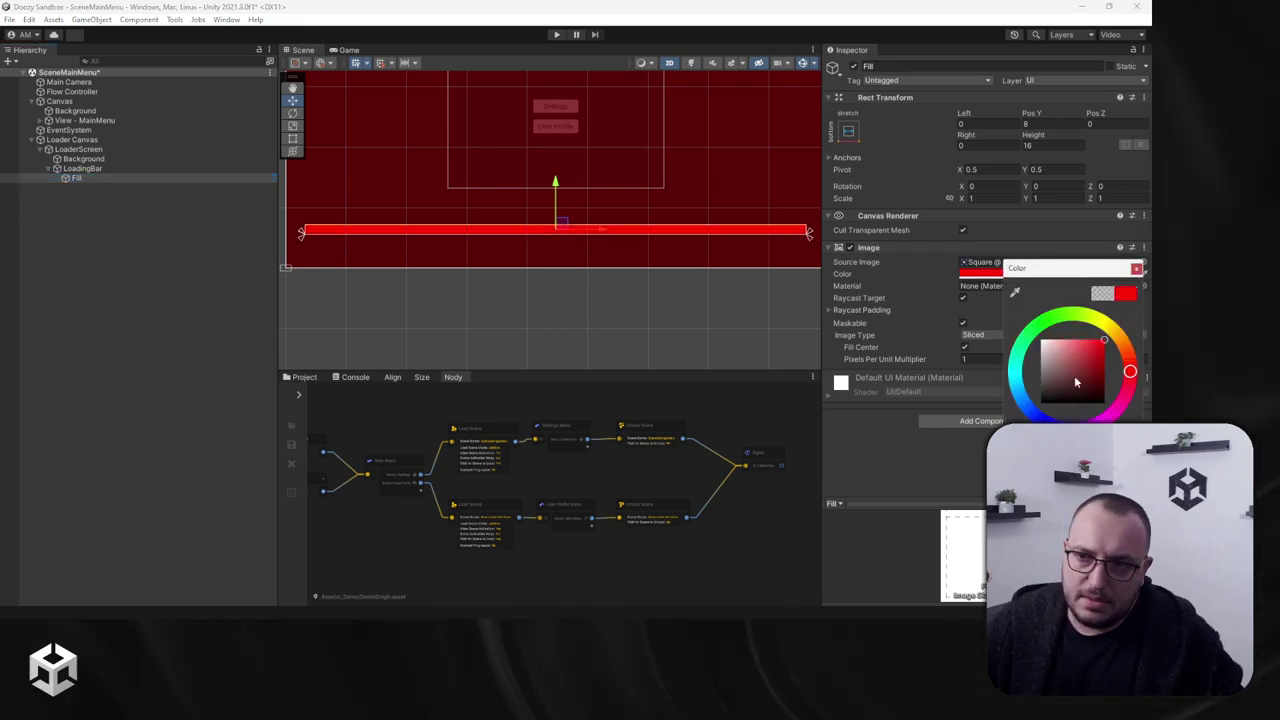
drag(1108, 326, 1123, 334)
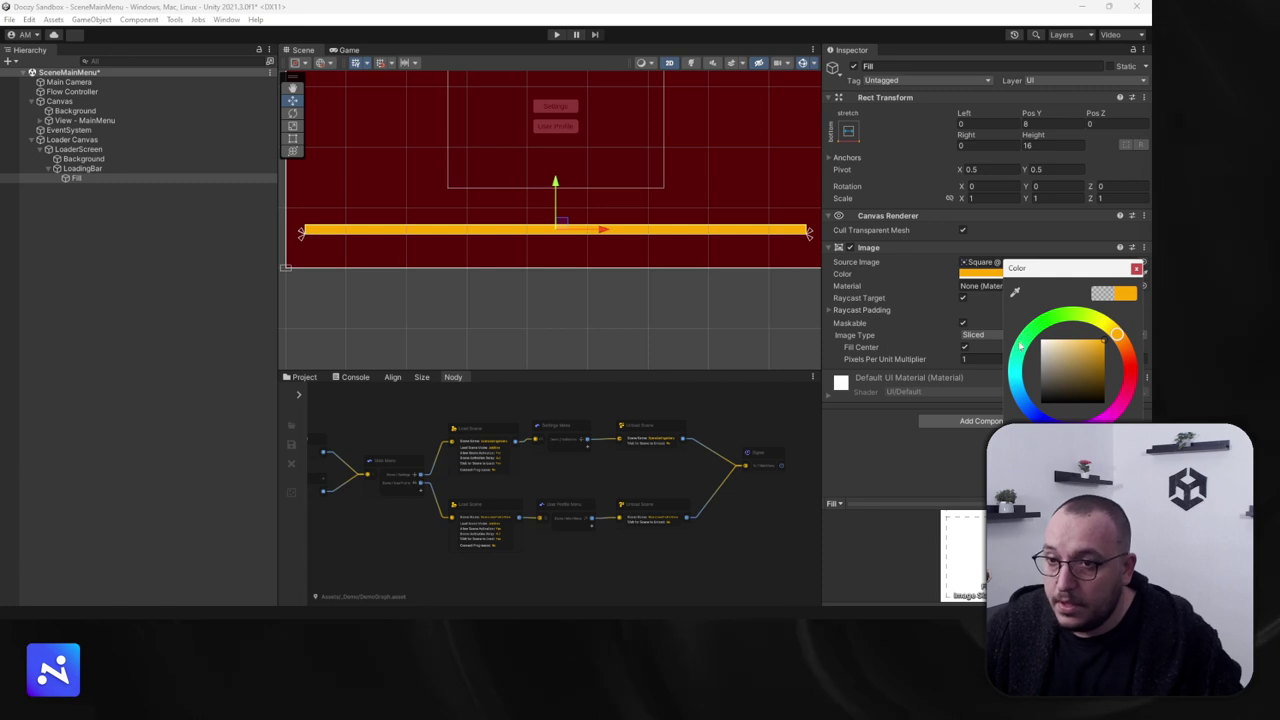
key(Return)
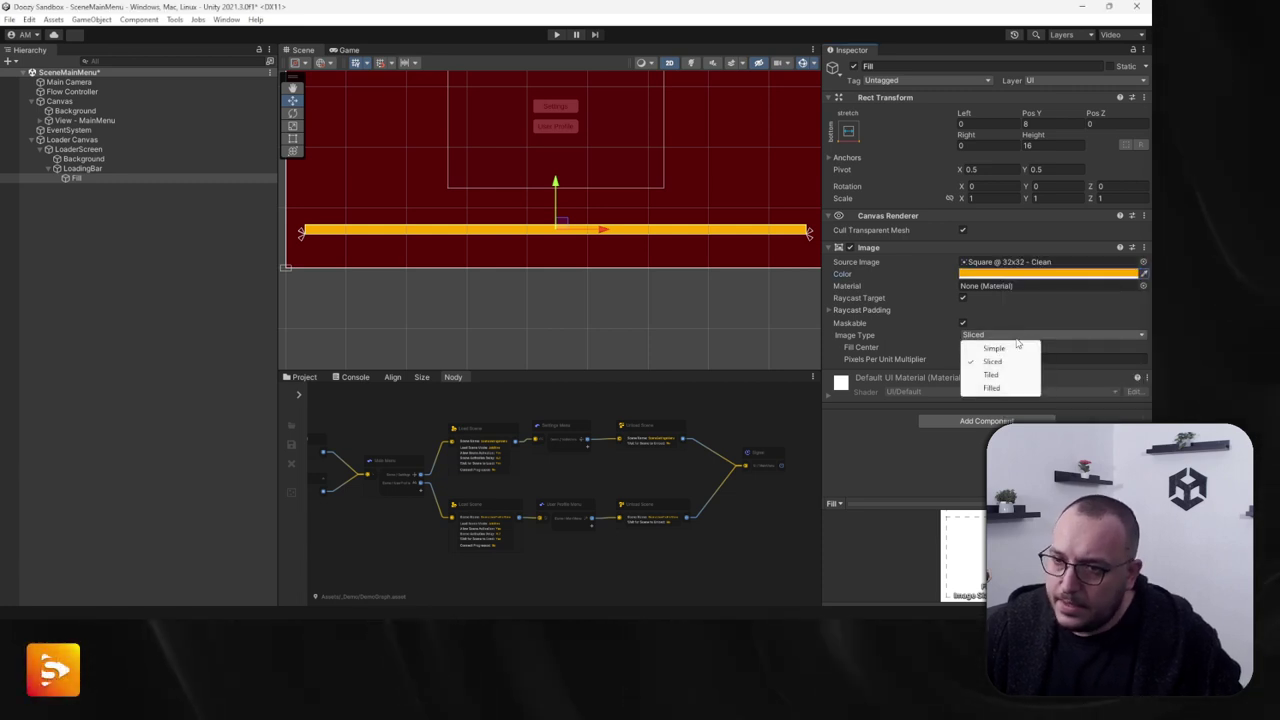
Step: Set Fill's image type to Filled with the Horizontal fill method, Left origin and a fill amount of 1
click(993, 389)
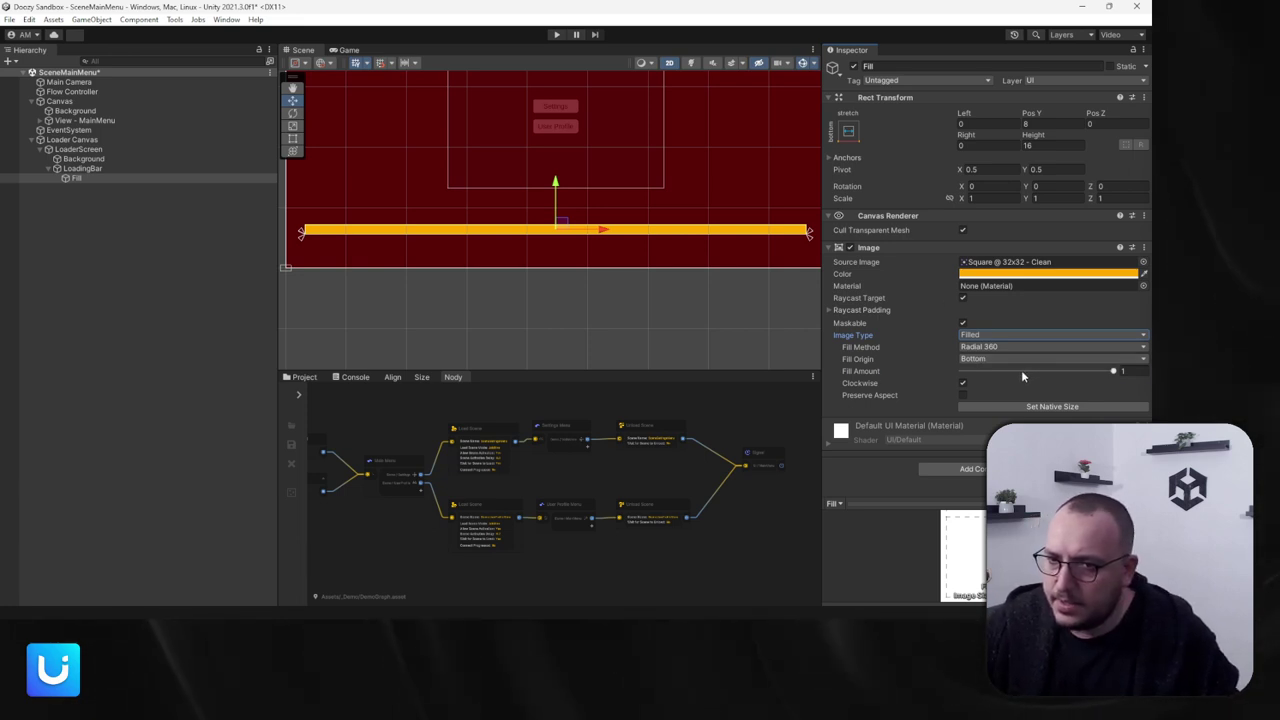
drag(1021, 370, 1118, 371)
click(997, 347)
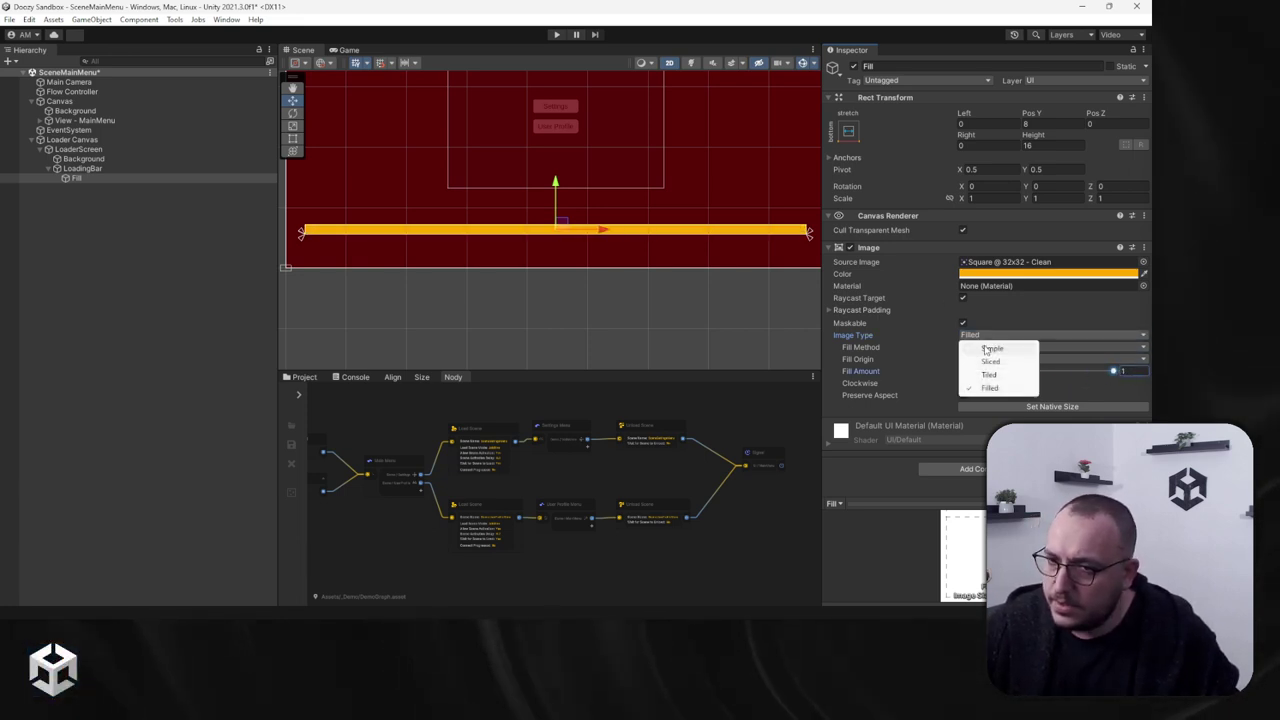
click(1009, 361)
drag(1018, 369, 1118, 371)
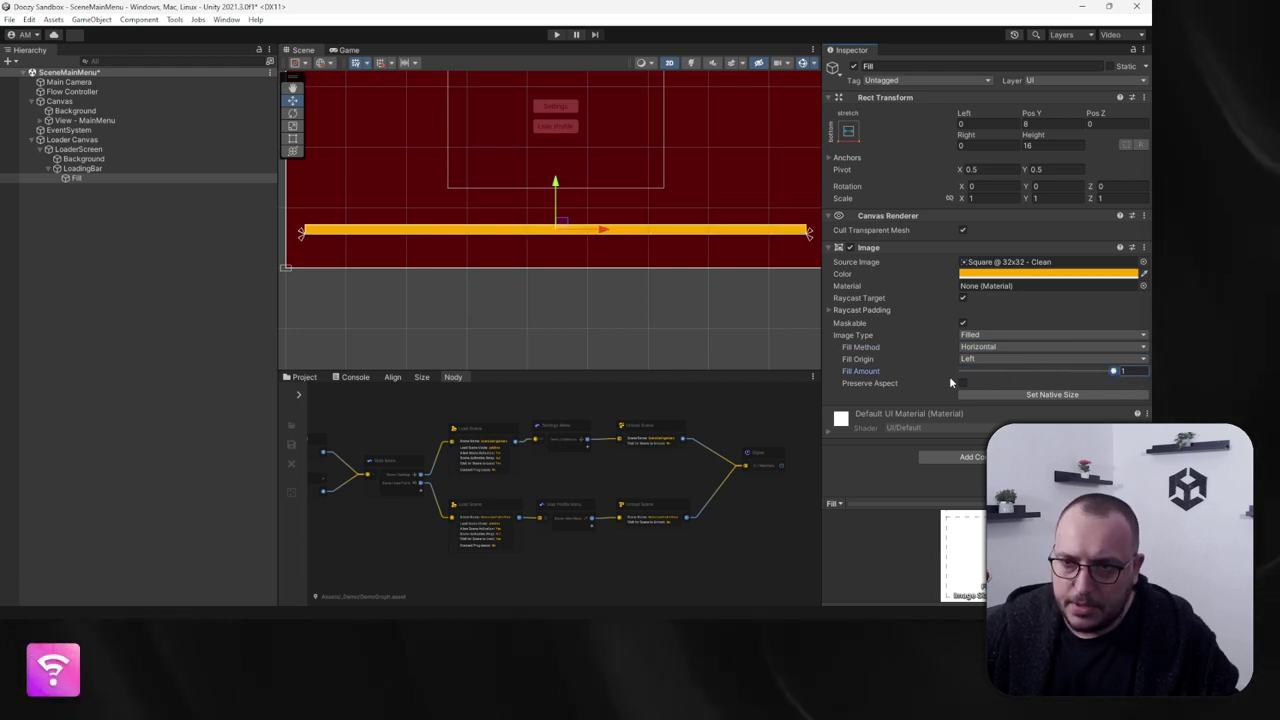
Step: Add a Progressor component to the LoadingBar object
click(88, 168)
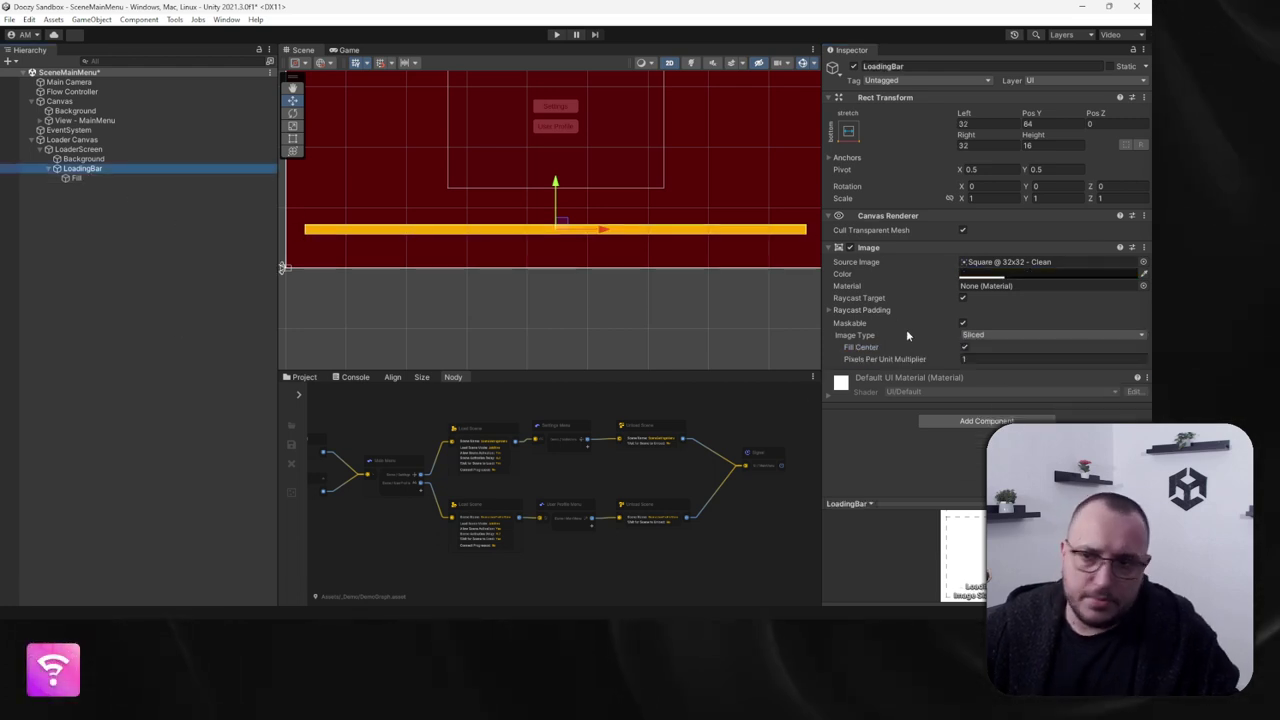
click(972, 421)
text(pos)
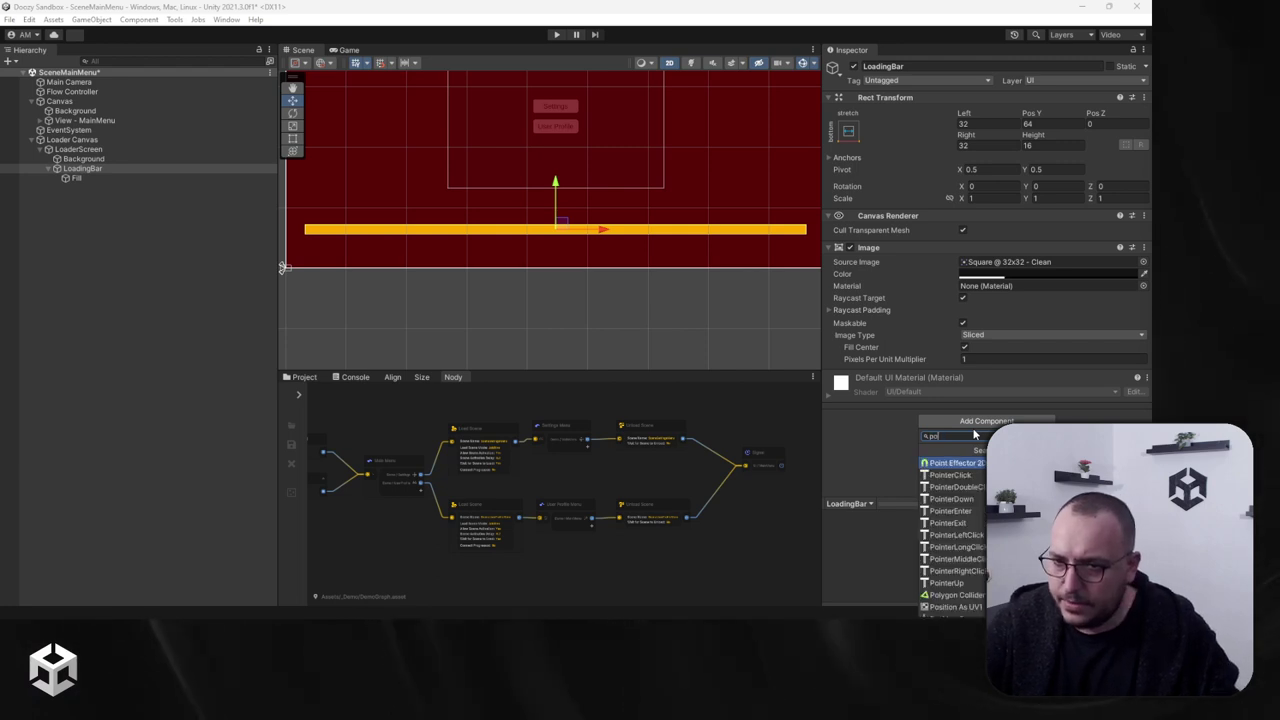
key(BackSpace)
text(rogress)
key(Return)
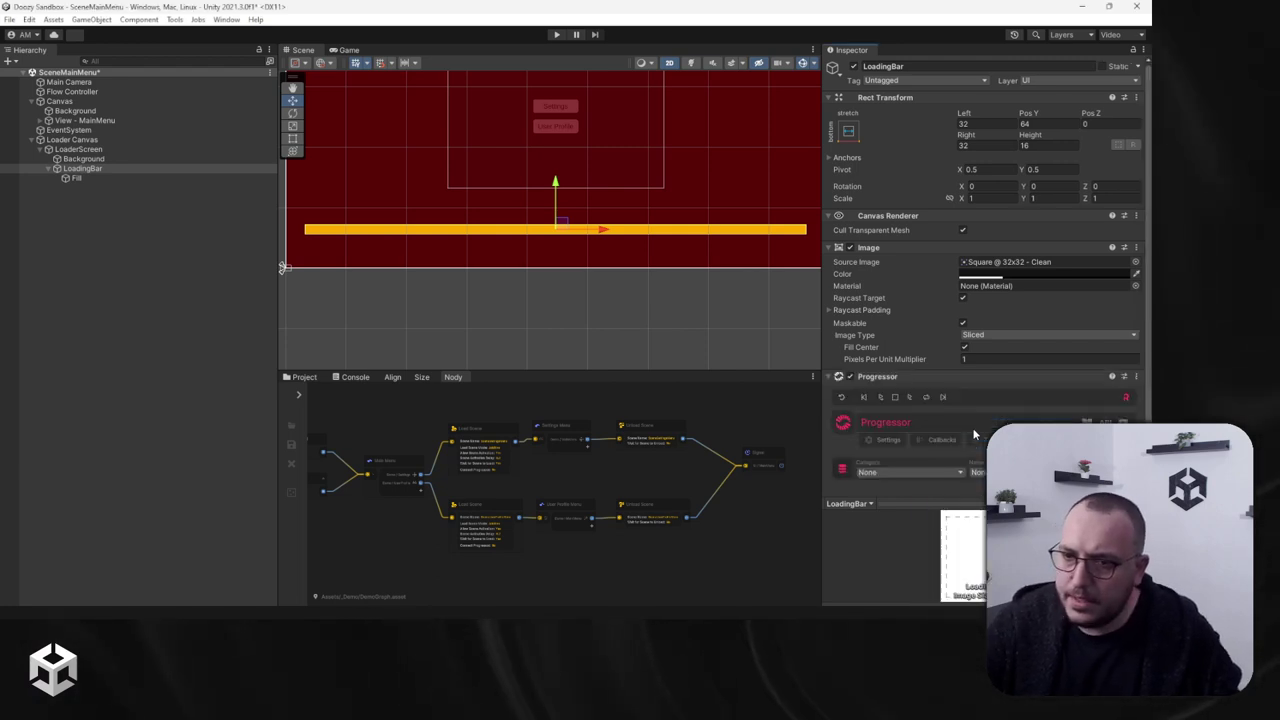
Step: Add a progressor ID with the category Loaders and the name MainLoader to the Progressors Database
scroll(1005, 385, down, 3)
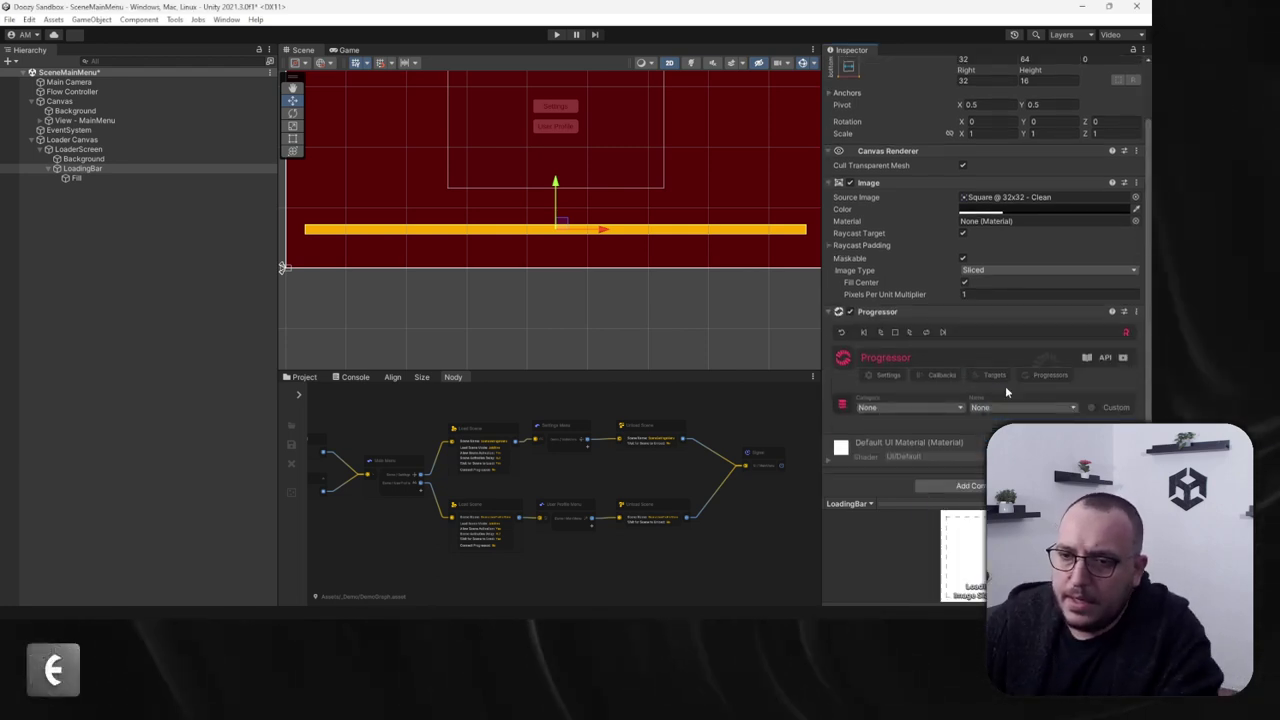
click(843, 406)
drag(929, 288, 405, 263)
drag(295, 330, 112, 340)
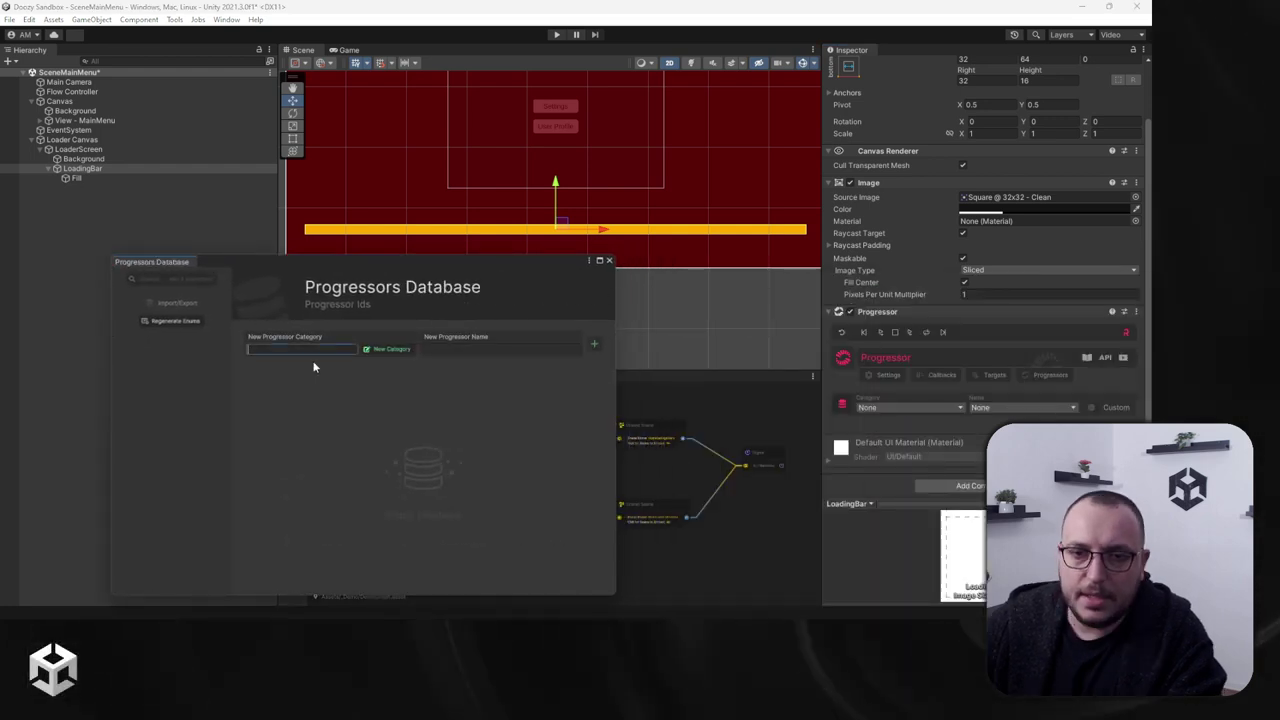
text(Loade)
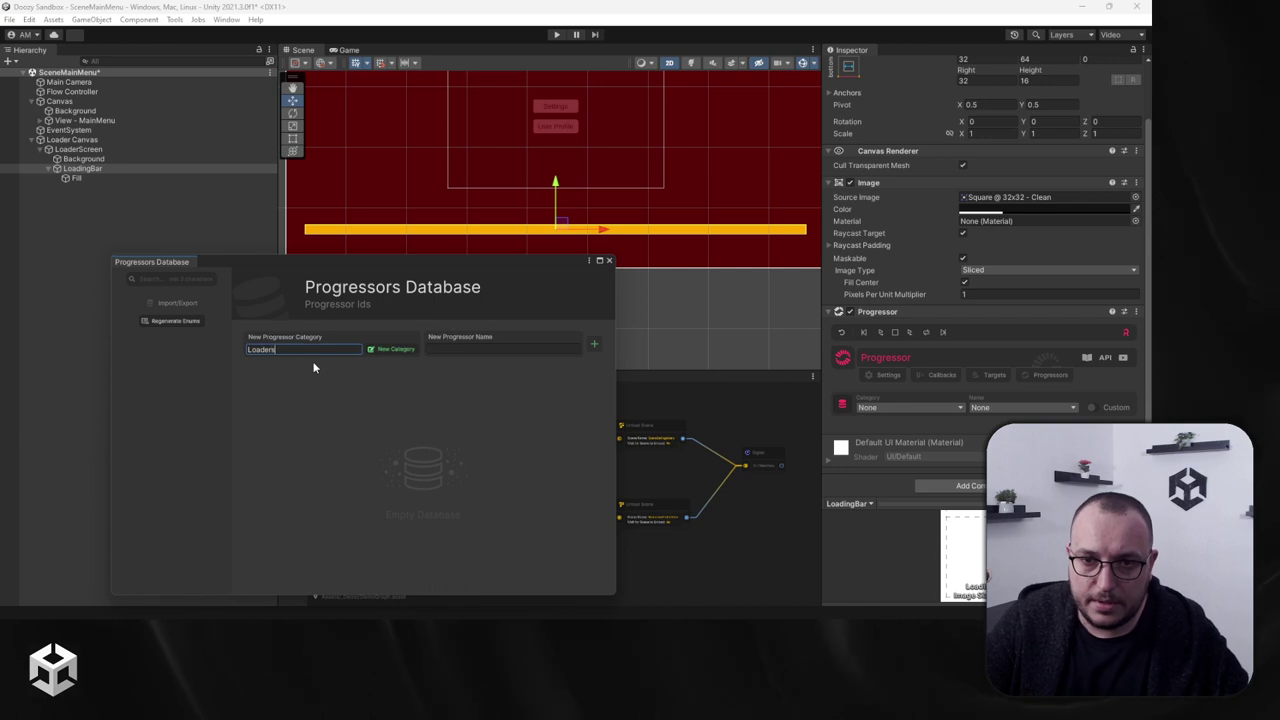
text(rs)
key(Tab)
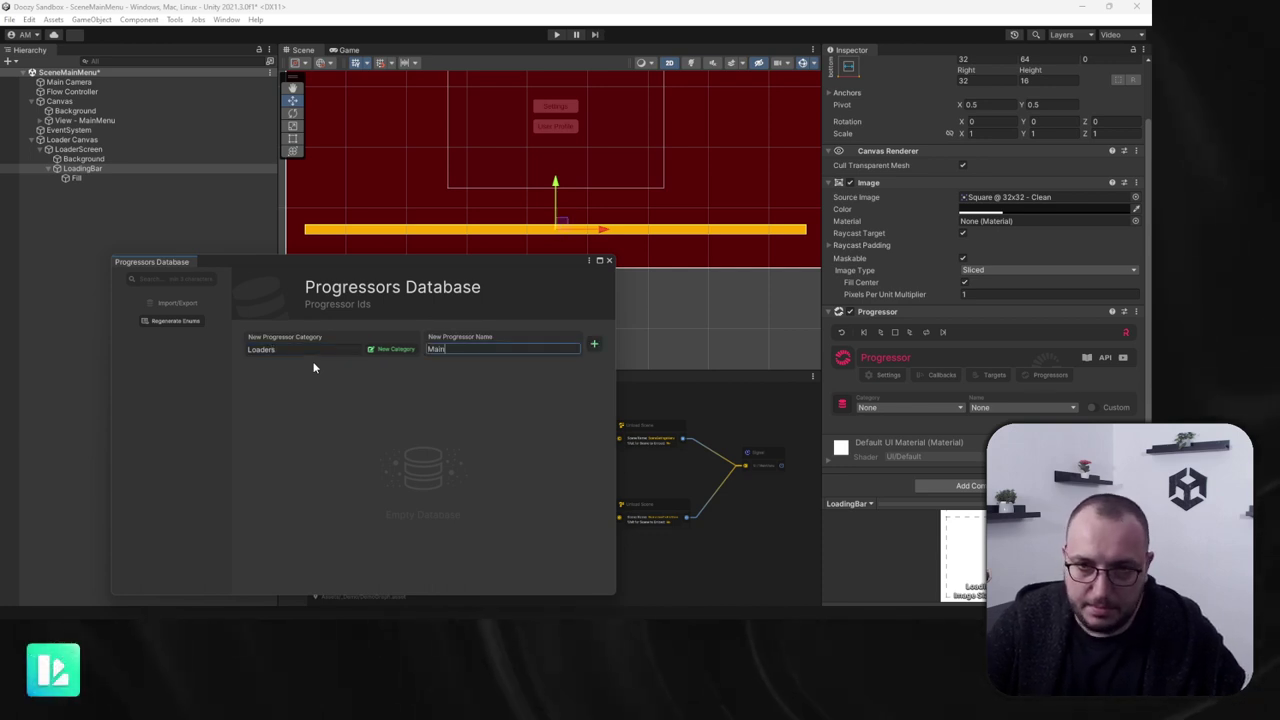
text(MainLoader)
key(Return)
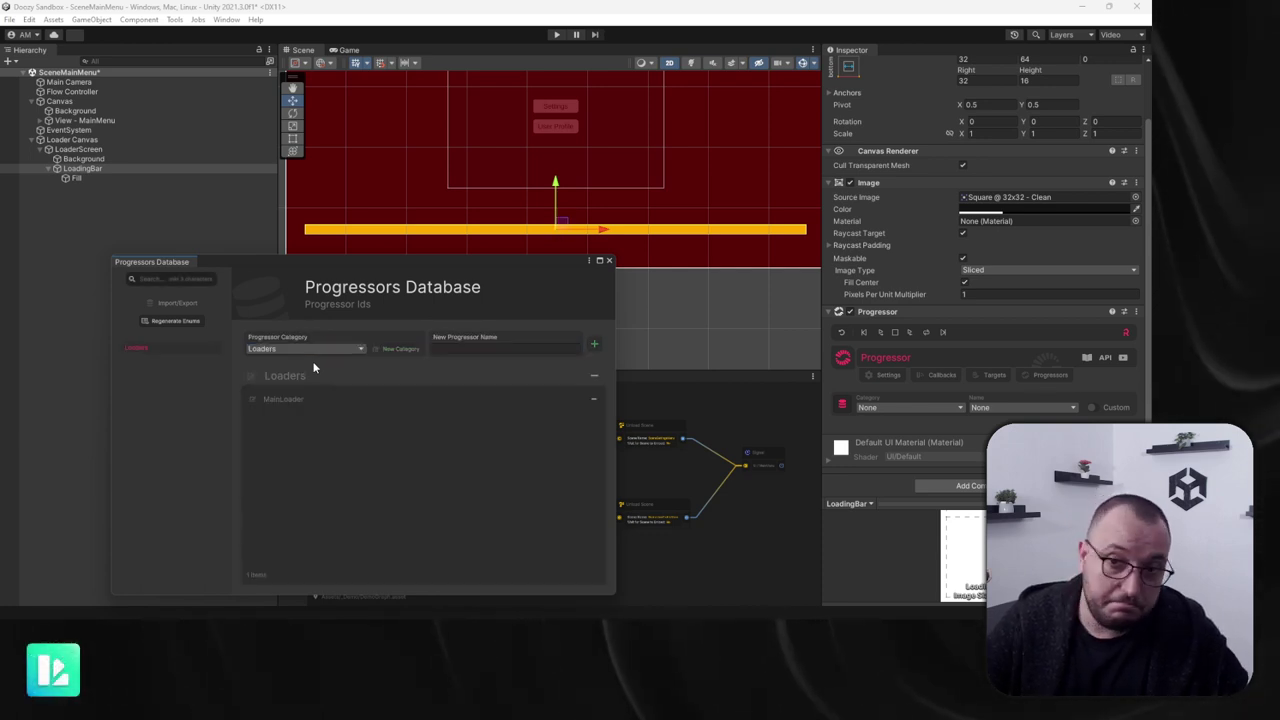
click(609, 260)
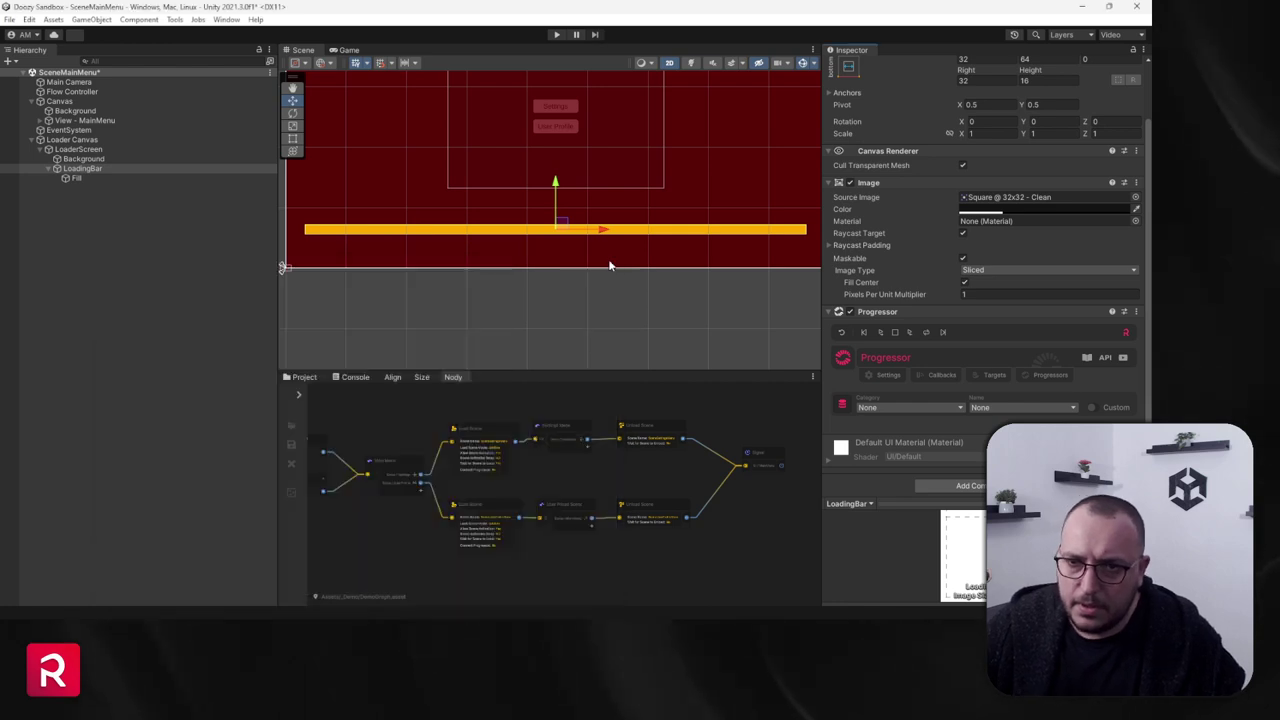
Step: Assign the Loaders category and MainLoader name to LoadingBar's Progressor and show its settings
click(890, 421)
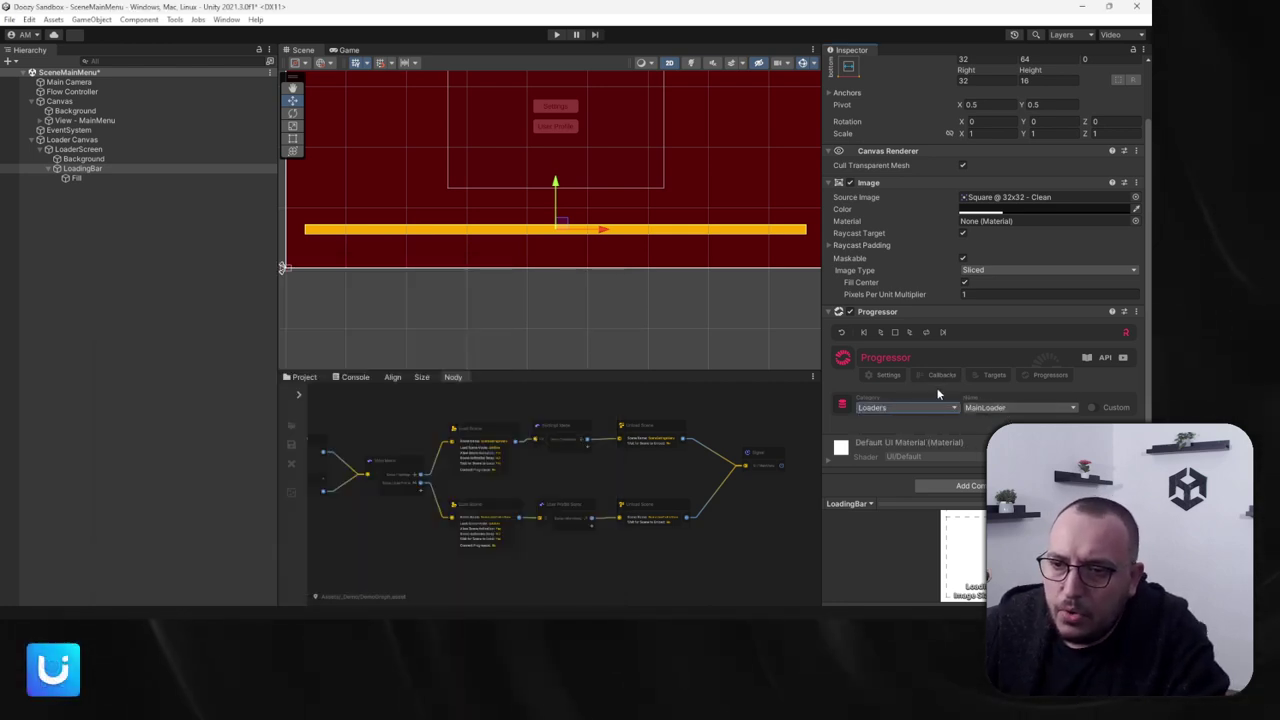
click(887, 376)
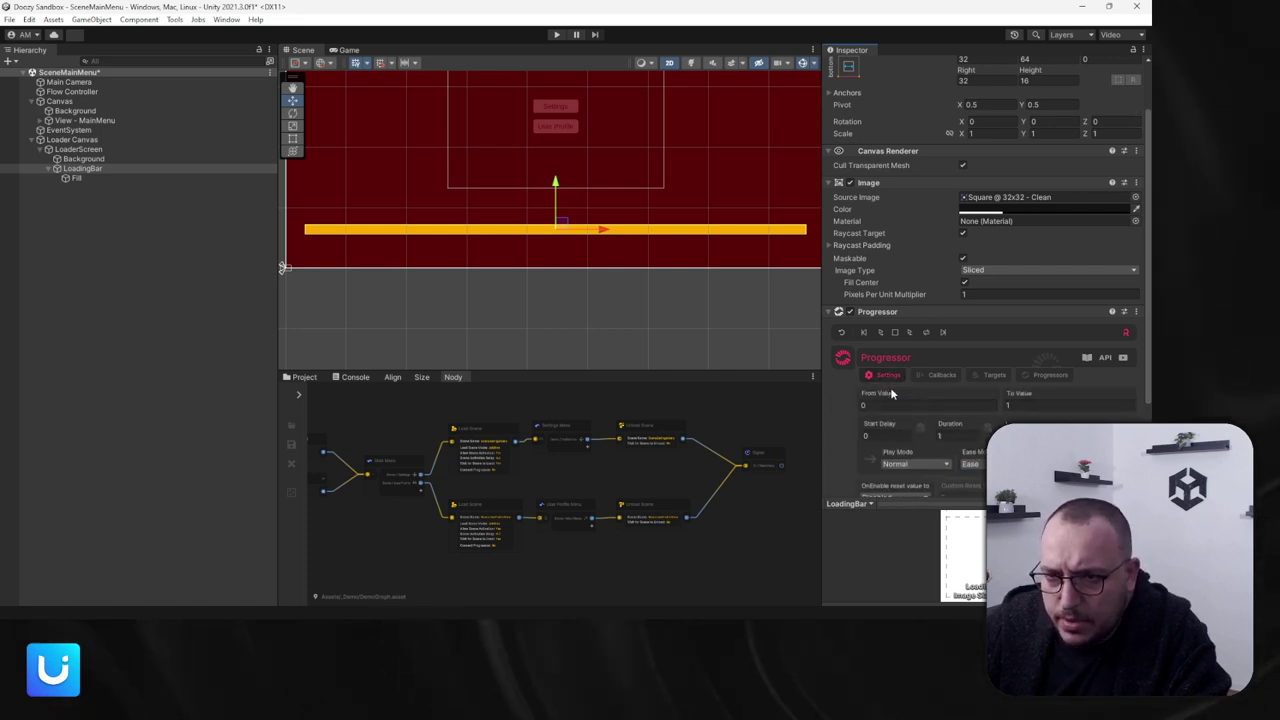
scroll(856, 405, down, 1)
scroll(856, 405, down, 2)
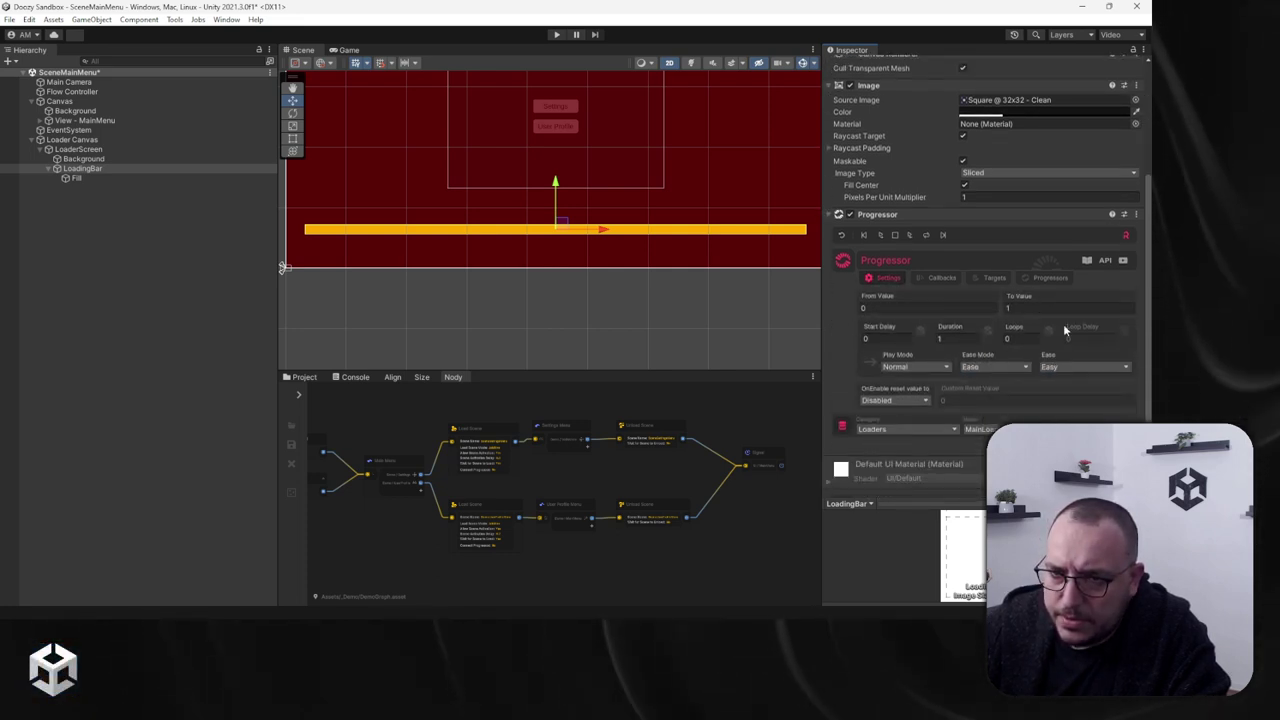
Step: Add an Image Progress Target component to the Fill object
click(100, 176)
click(960, 456)
text(pro)
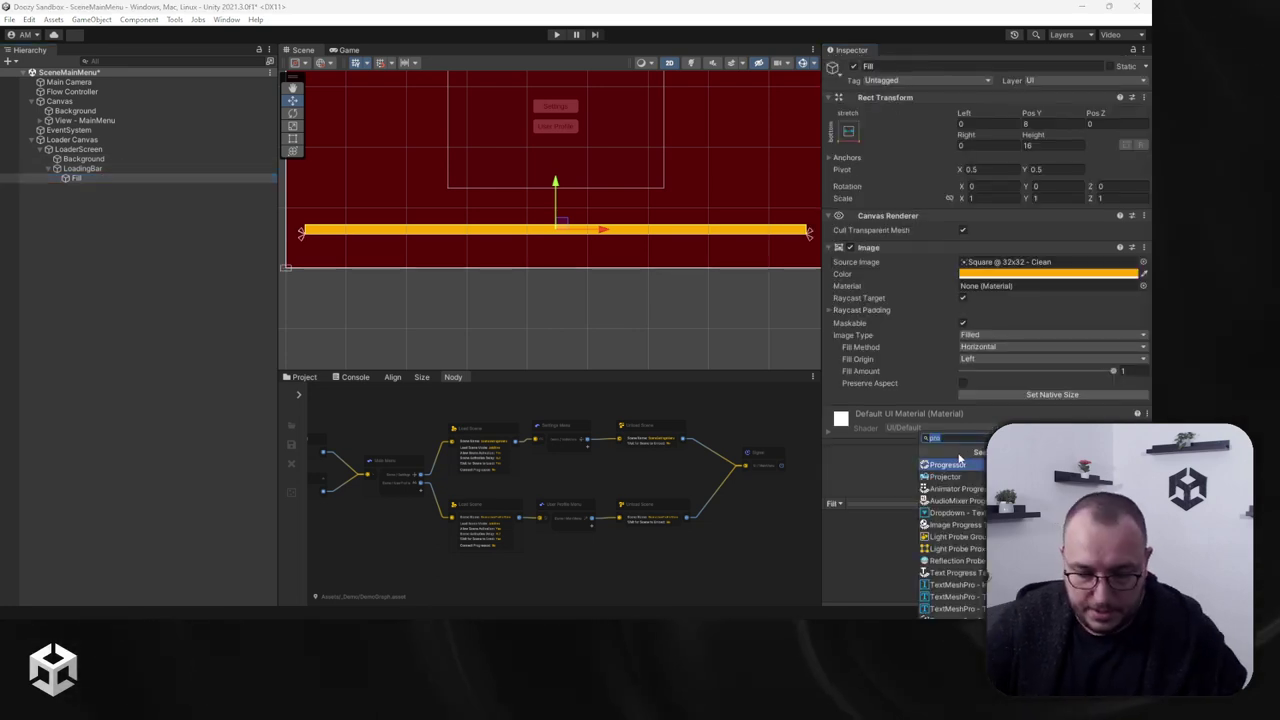
key(BackSpace)
key(BackSpace)
key(BackSpace)
text(image)
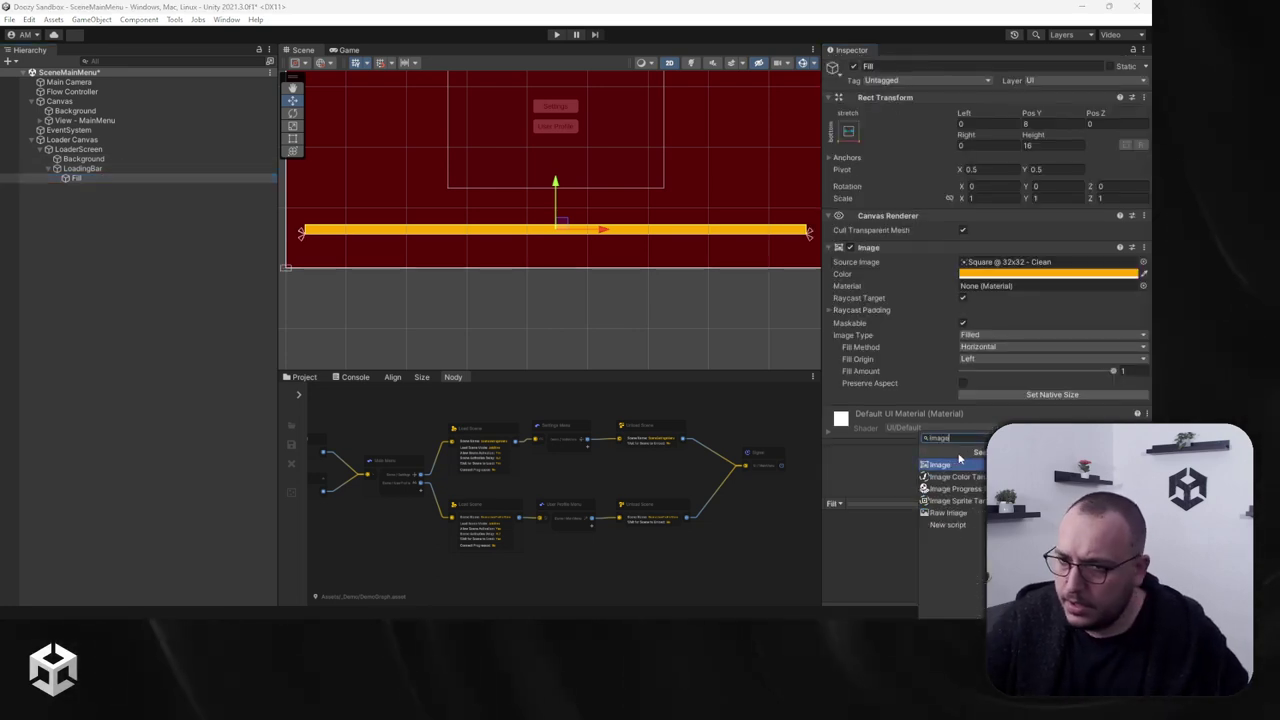
key(Down)
key(Down)
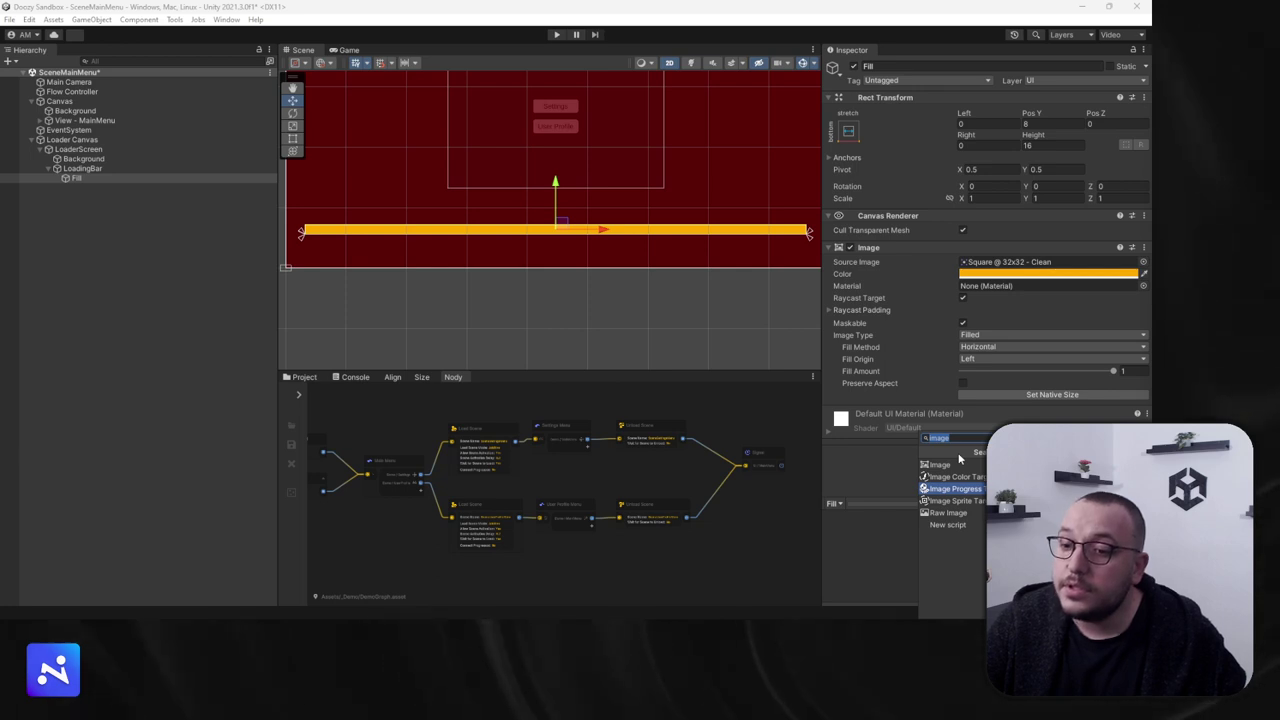
key(Return)
scroll(907, 422, down, 2)
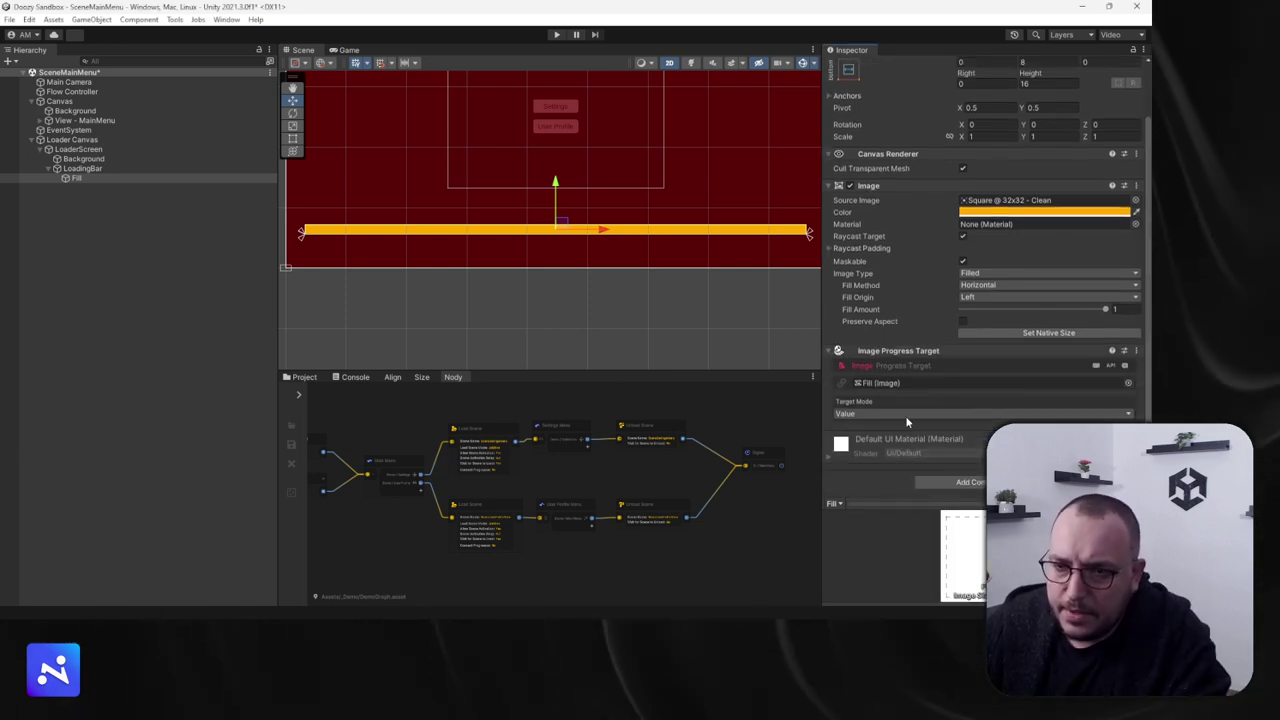
Step: Add Fill's Image Progress Target to the progress targets of LoadingBar's Progressor
click(84, 169)
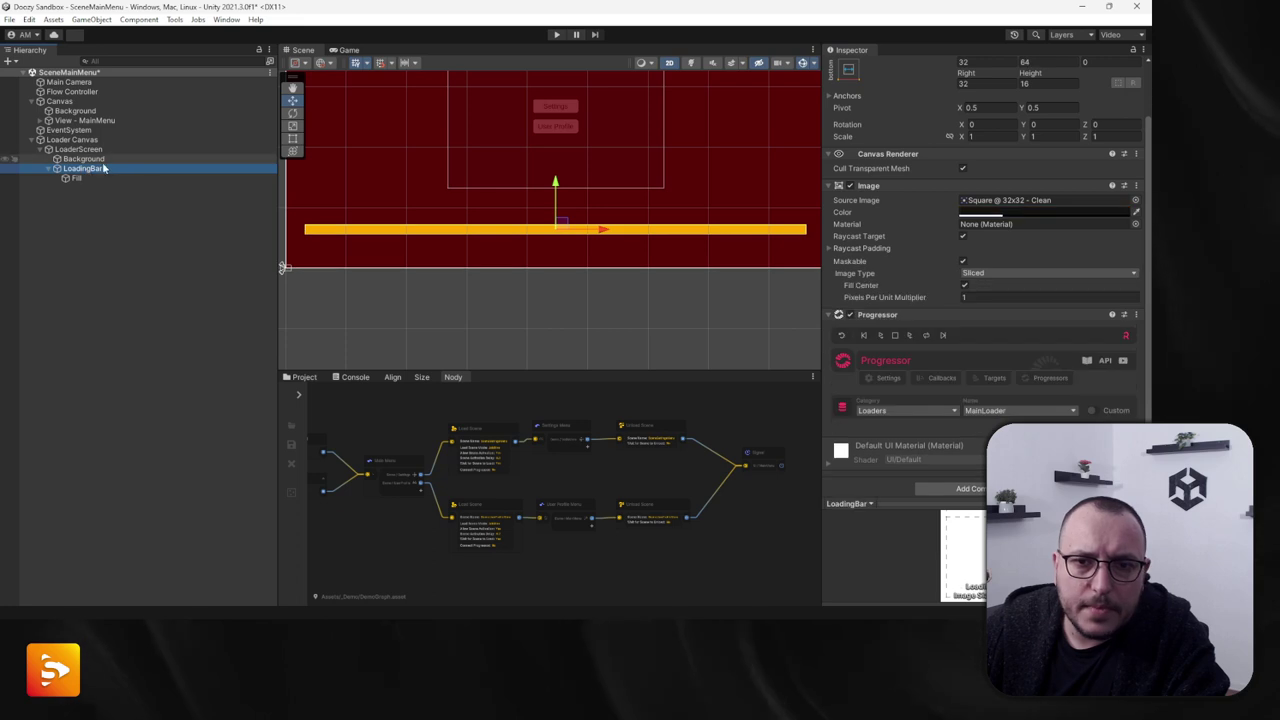
click(993, 379)
drag(68, 180, 905, 393)
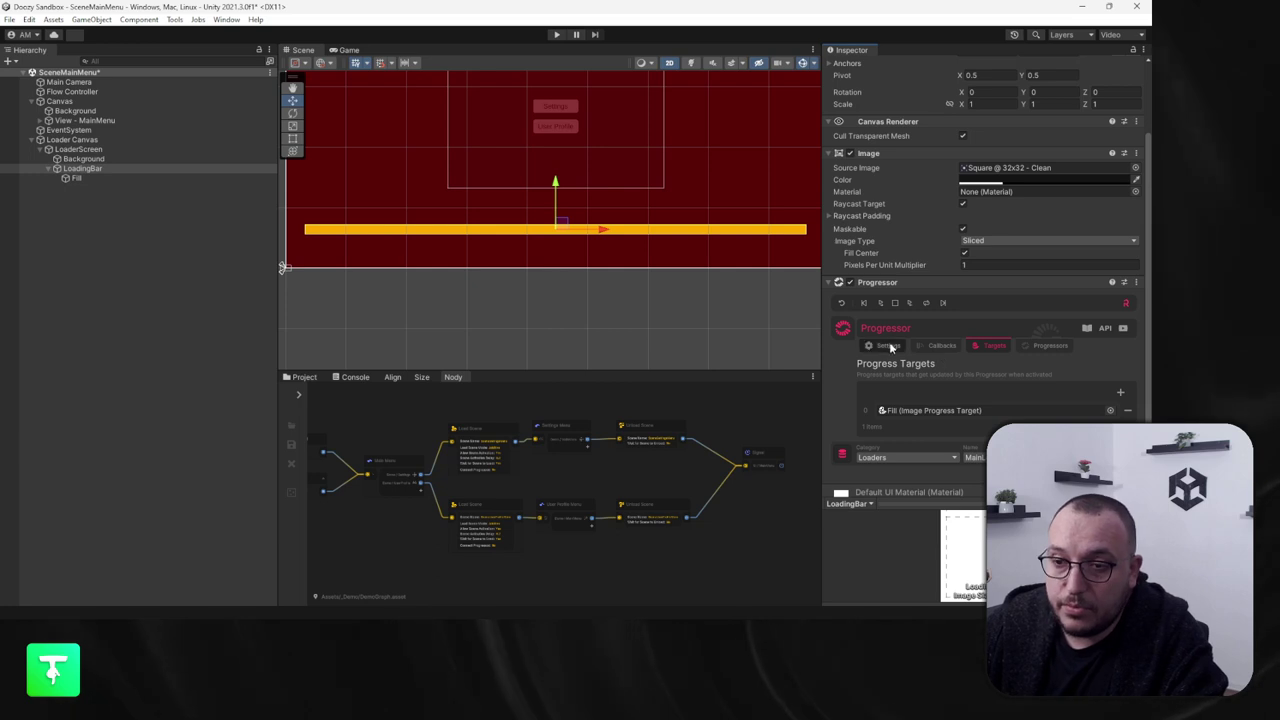
Step: Preview the Progressor playing forward on the loading bar and review its settings
click(879, 303)
click(879, 303)
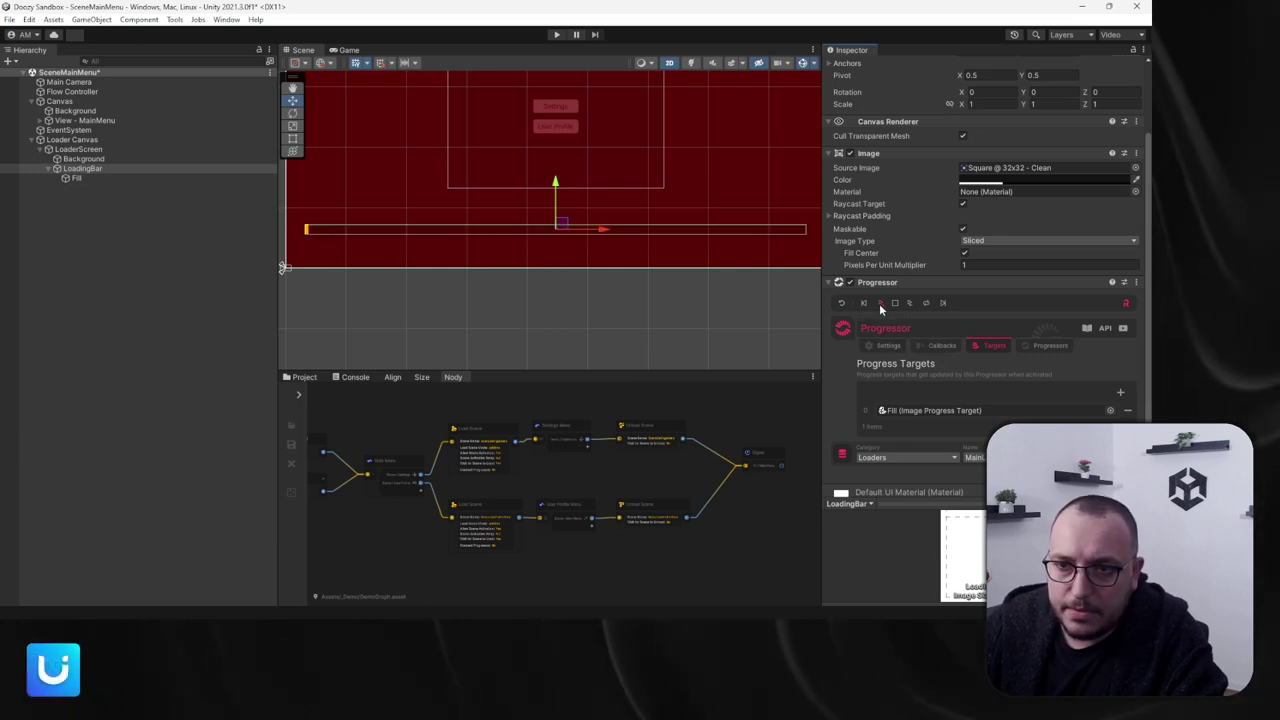
click(888, 345)
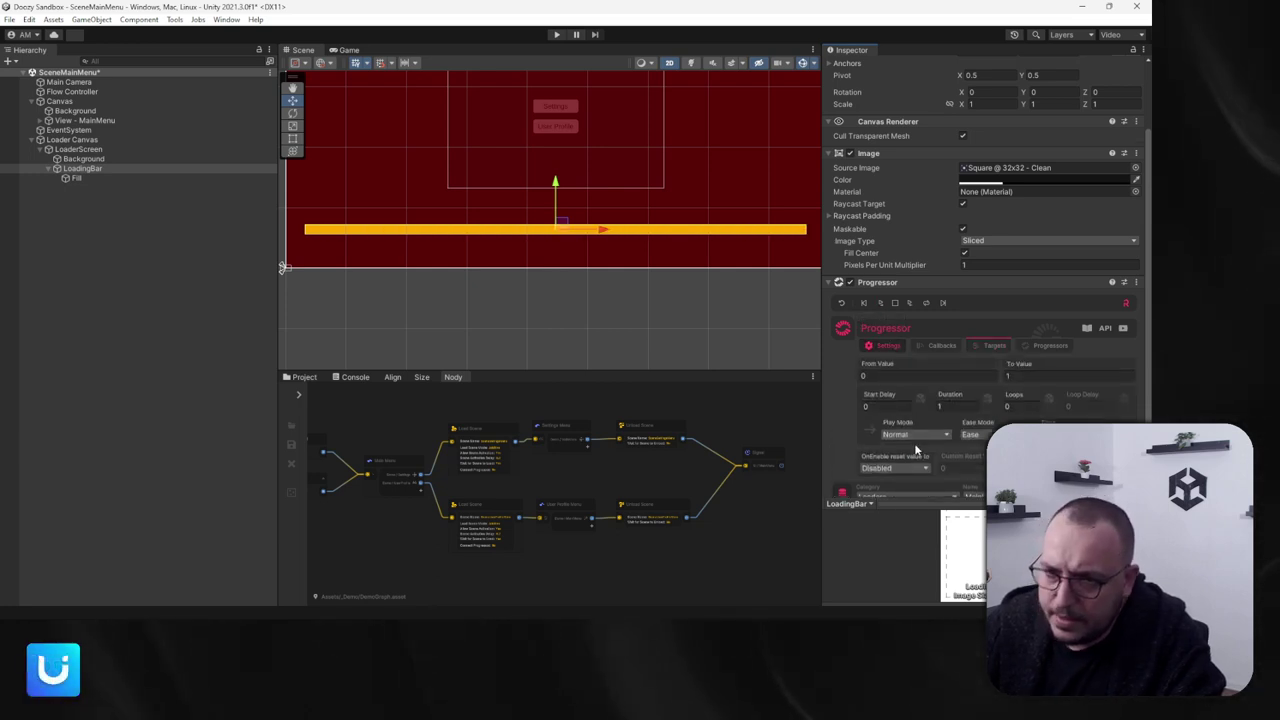
scroll(915, 450, down, 1)
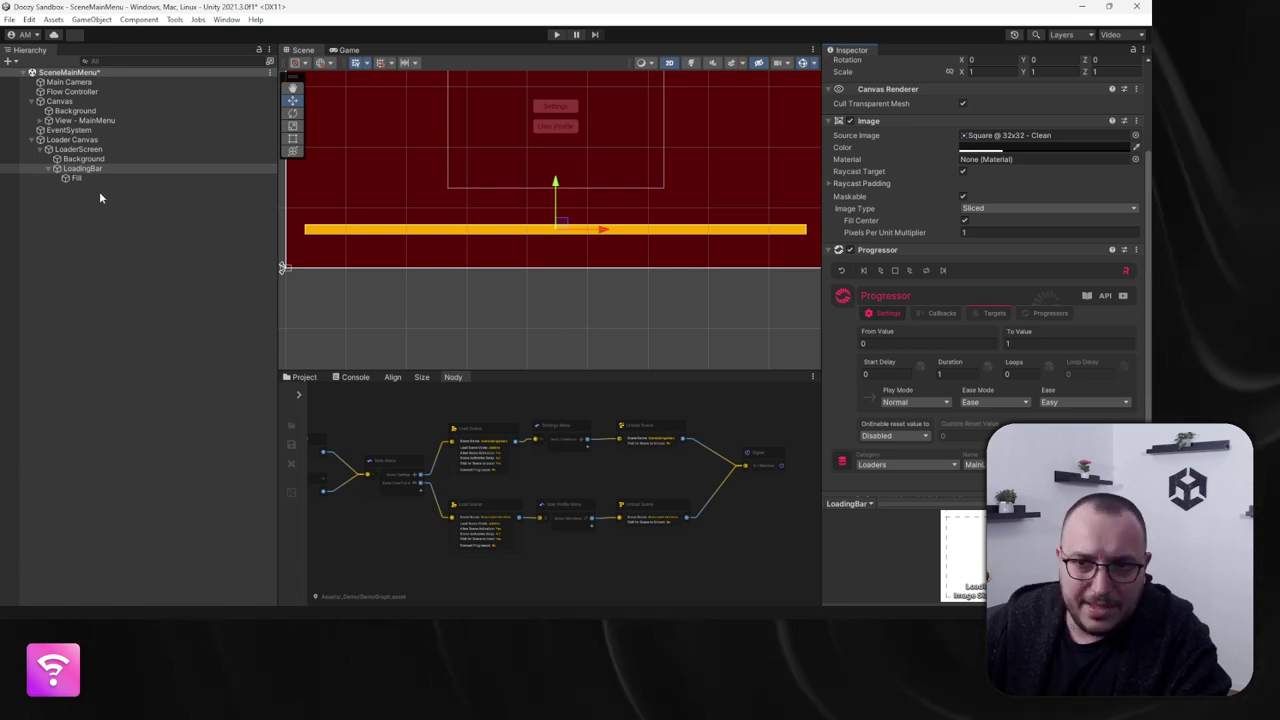
Step: Create a TextMeshPro text under LoaderScreen and move it down to just above the loading bar, at about Pos Y -145
right_click(72, 149)
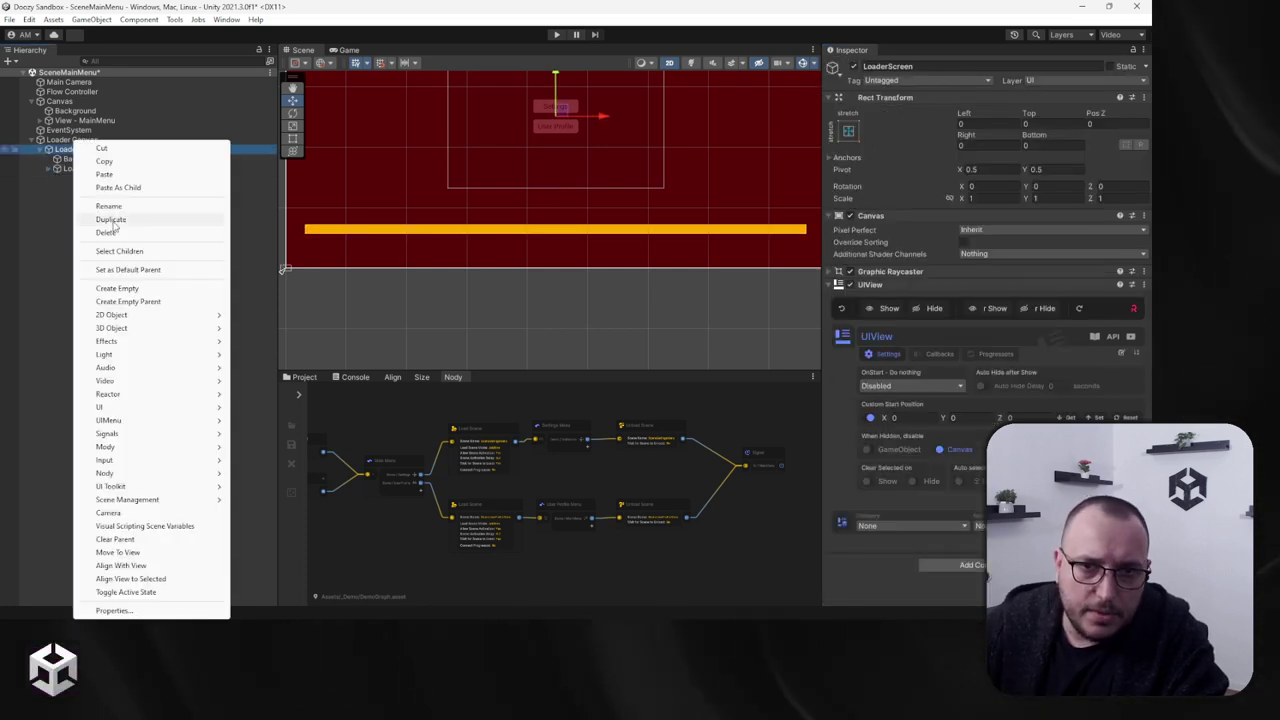
mouse_move(150, 408)
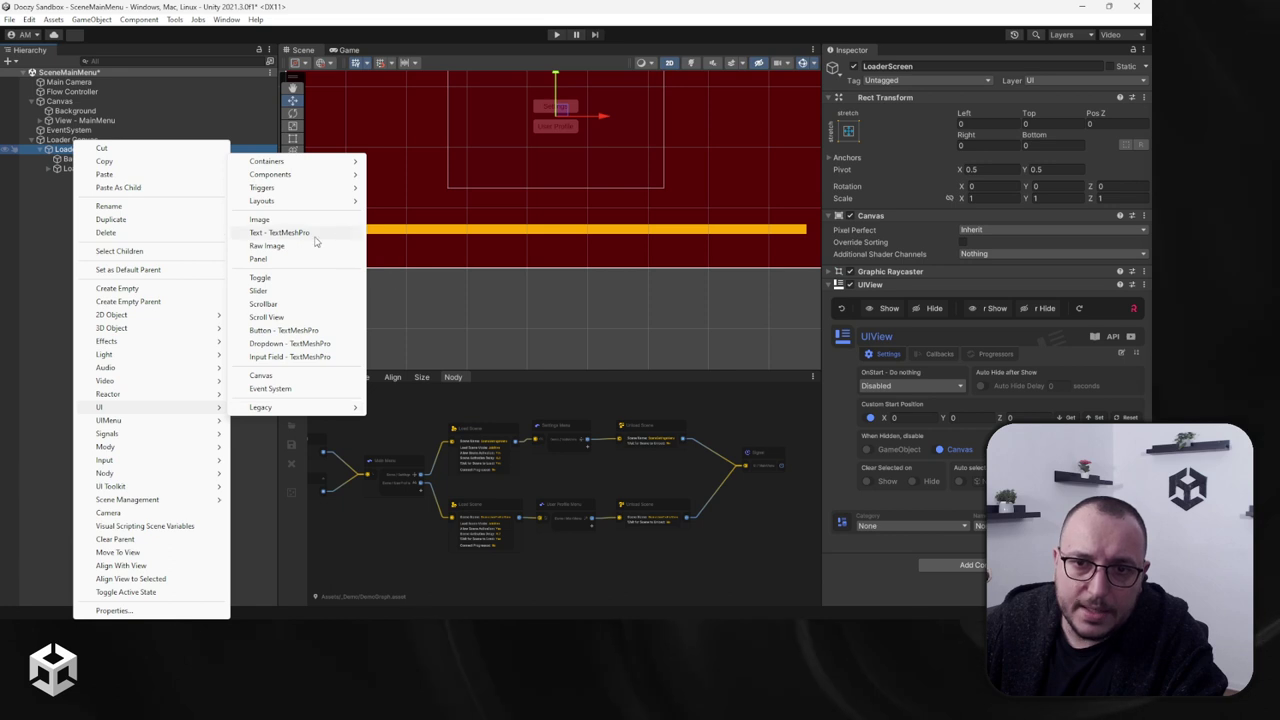
click(281, 232)
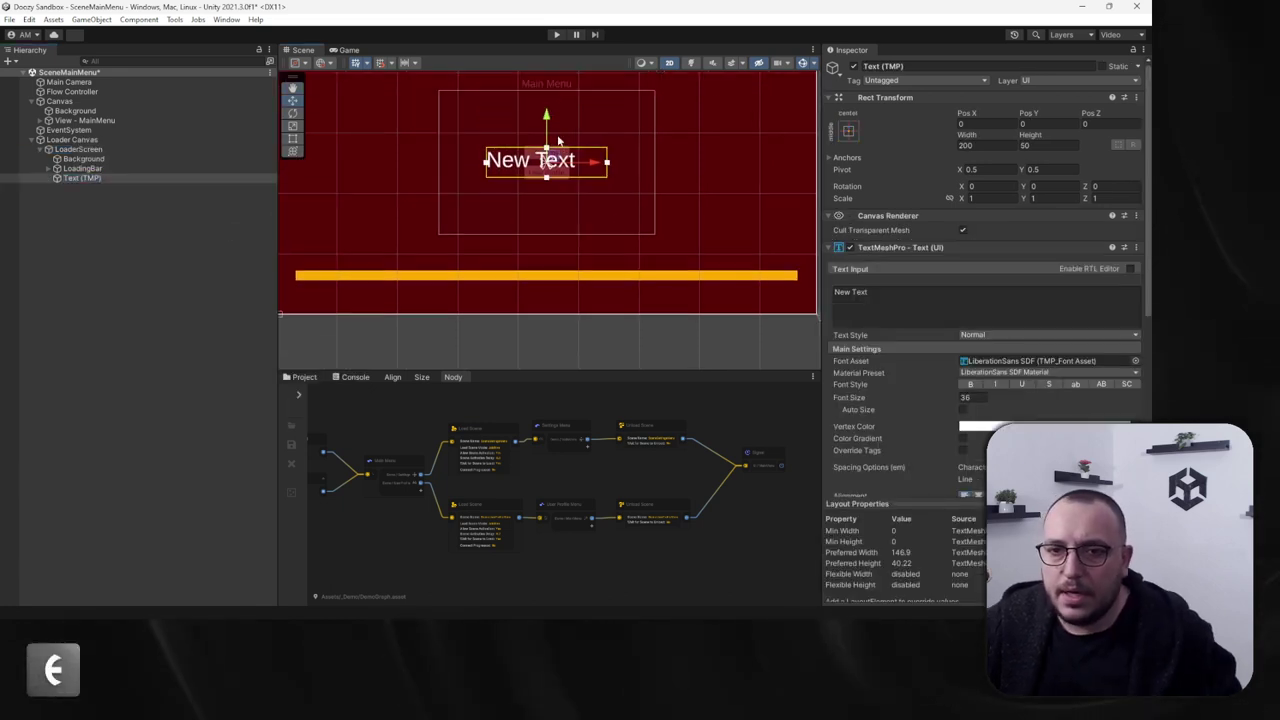
drag(546, 116, 556, 204)
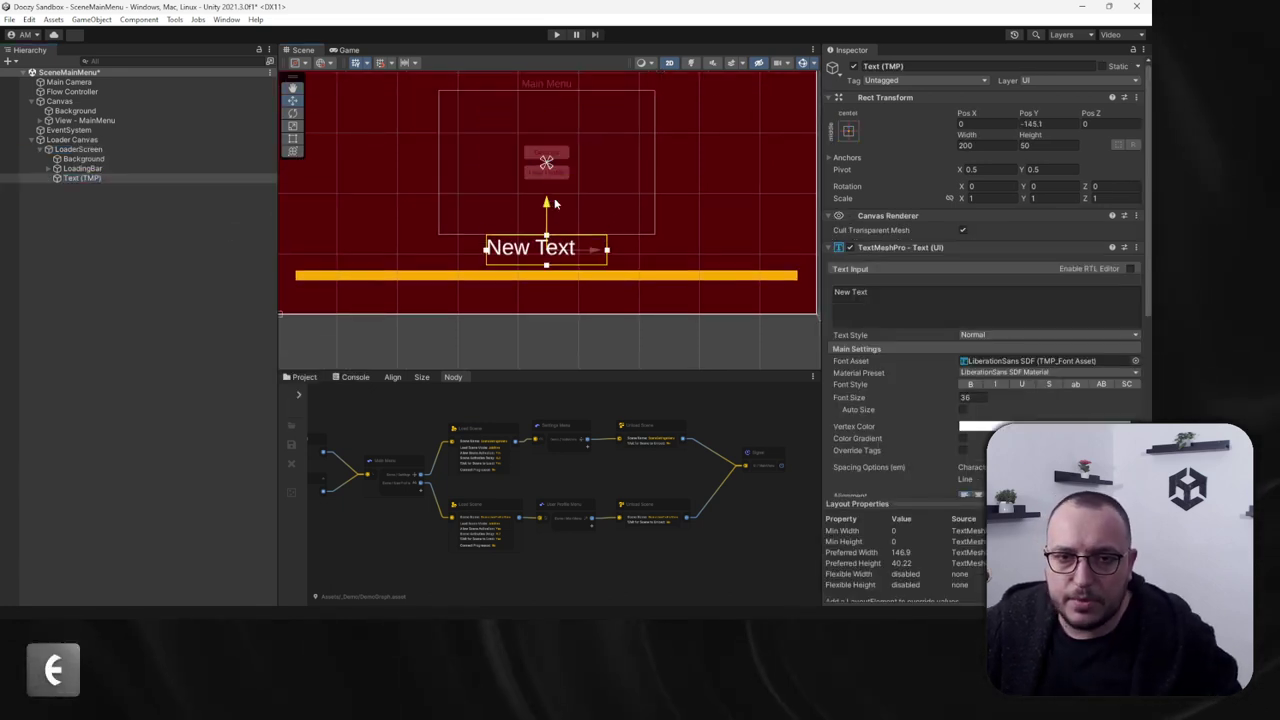
Step: Make the Text (TMP) object a child of LoadingBar
click(82, 168)
click(80, 178)
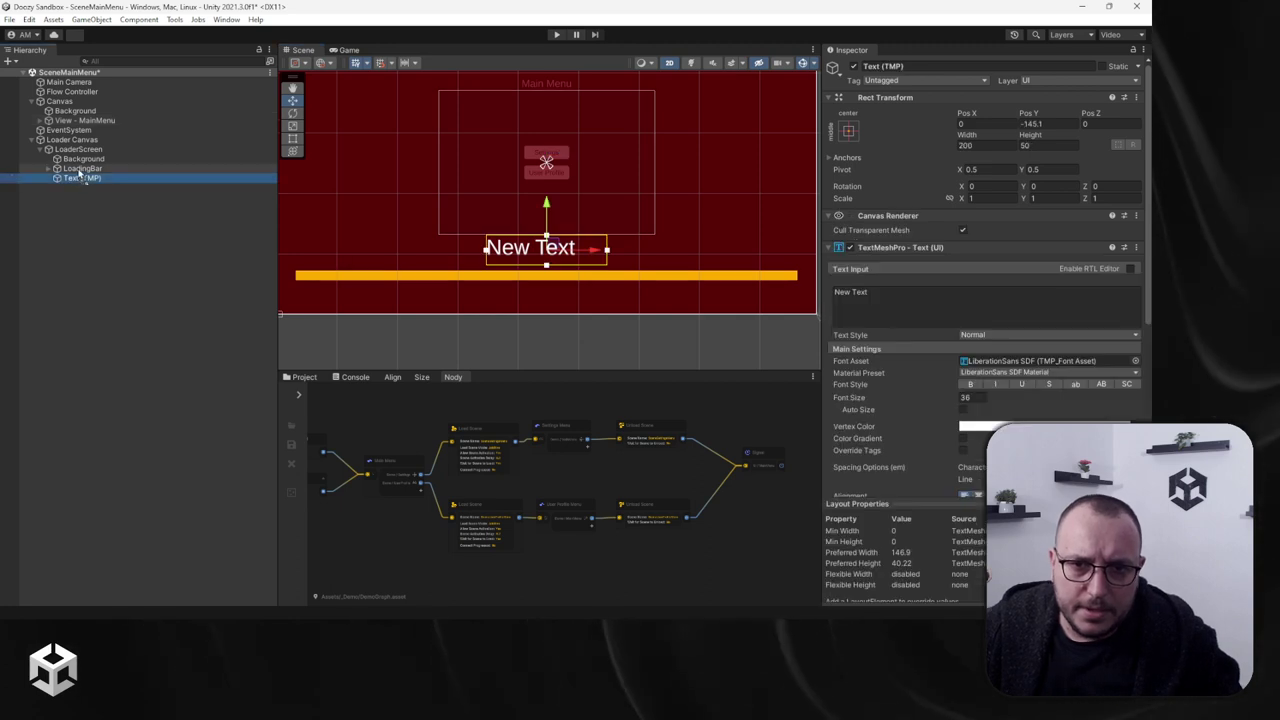
drag(80, 175, 82, 168)
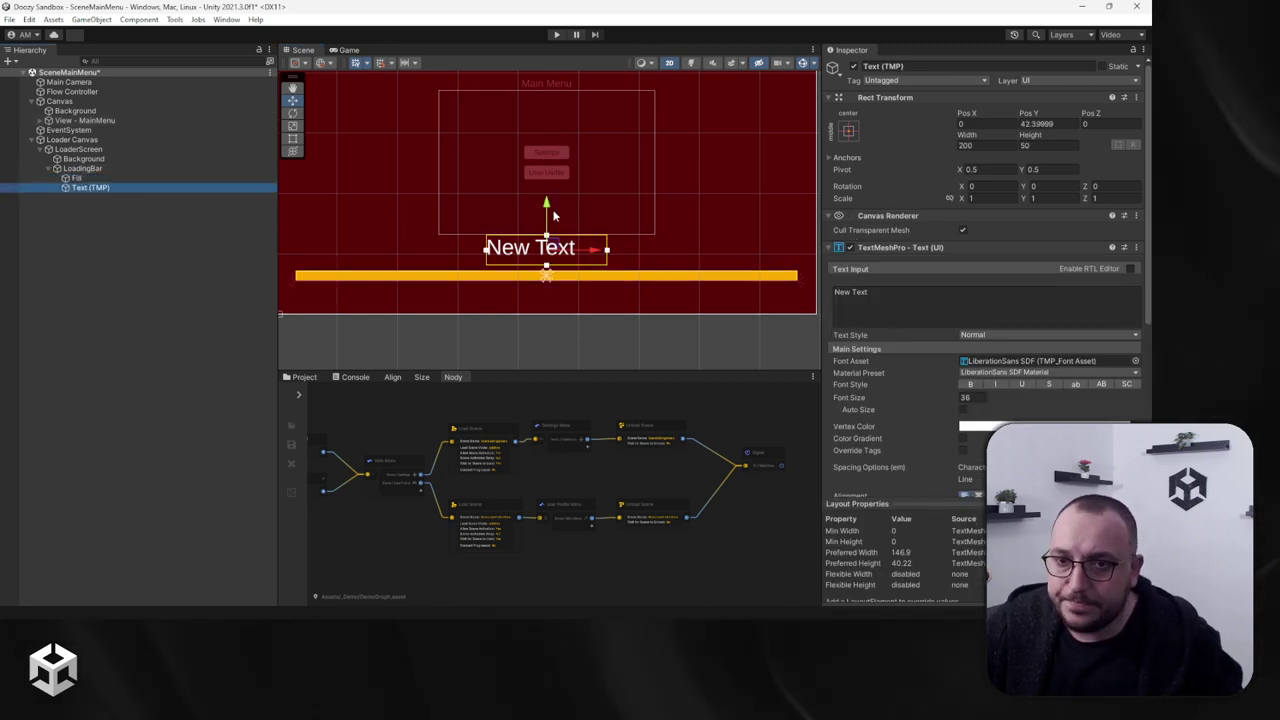
Step: Align the text to its parent LoadingBar, centred horizontally and placed outside the bar's top edge, with anchors updated
click(392, 378)
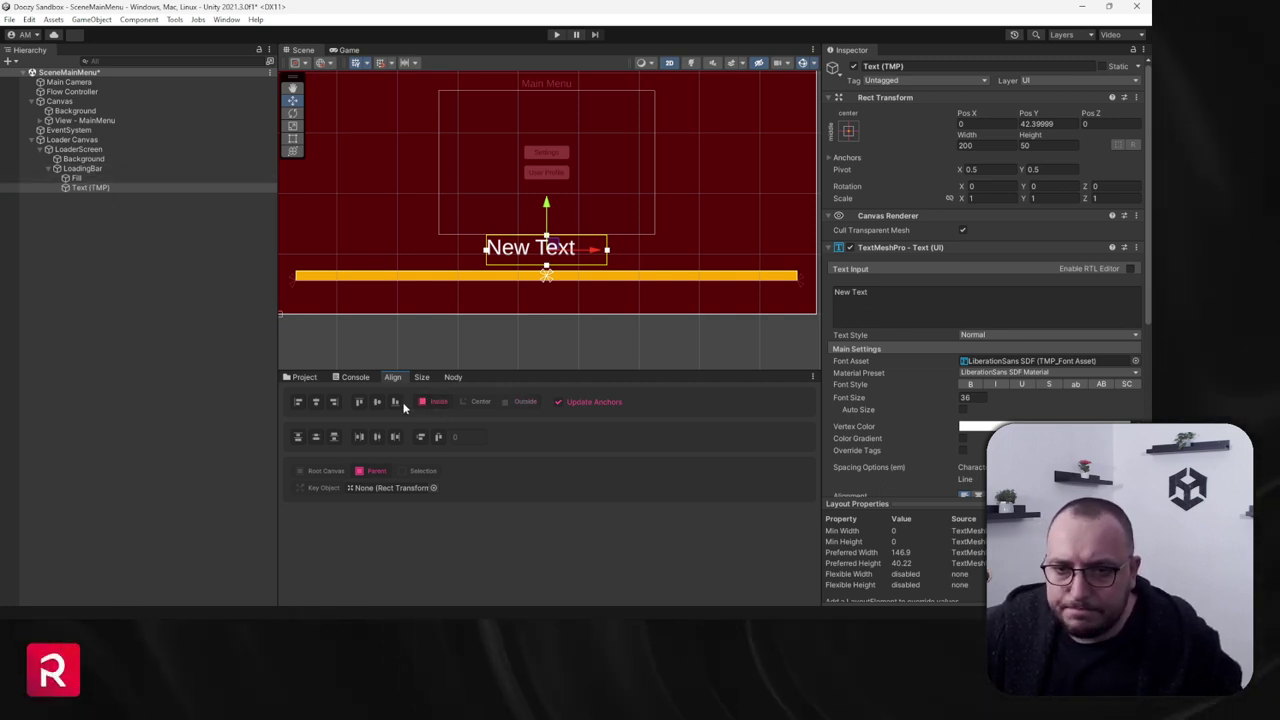
click(333, 402)
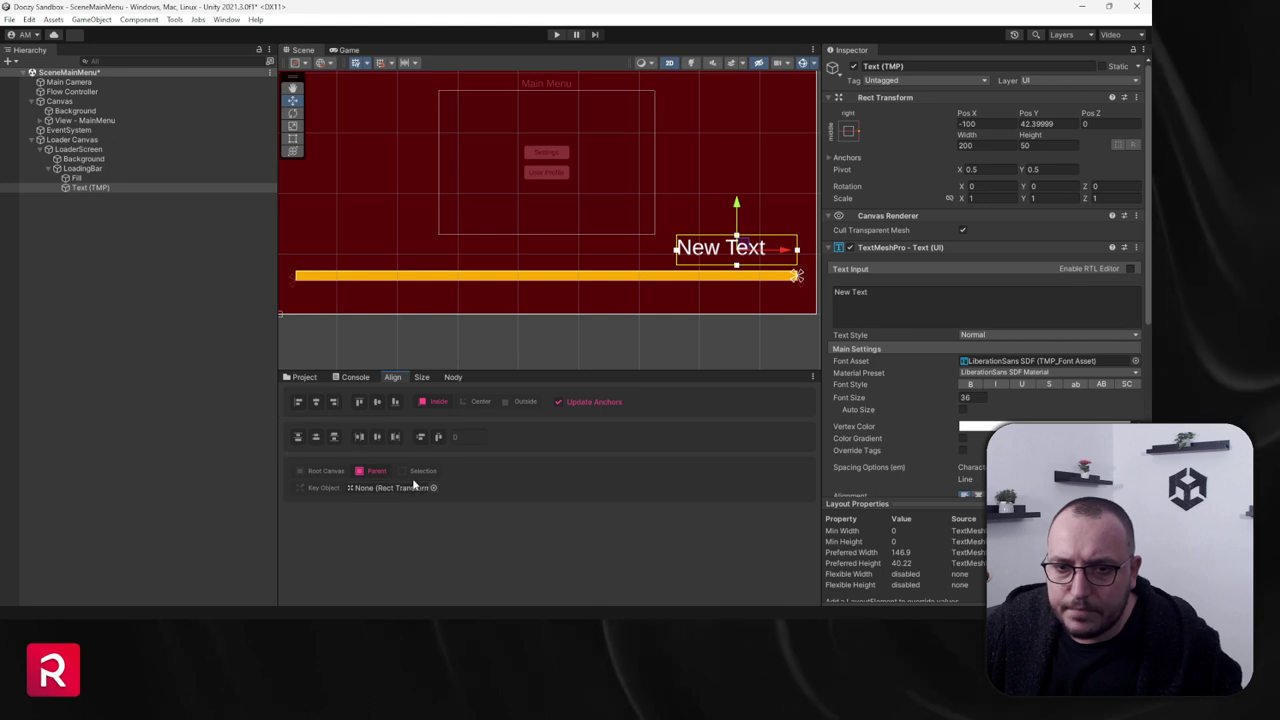
click(299, 402)
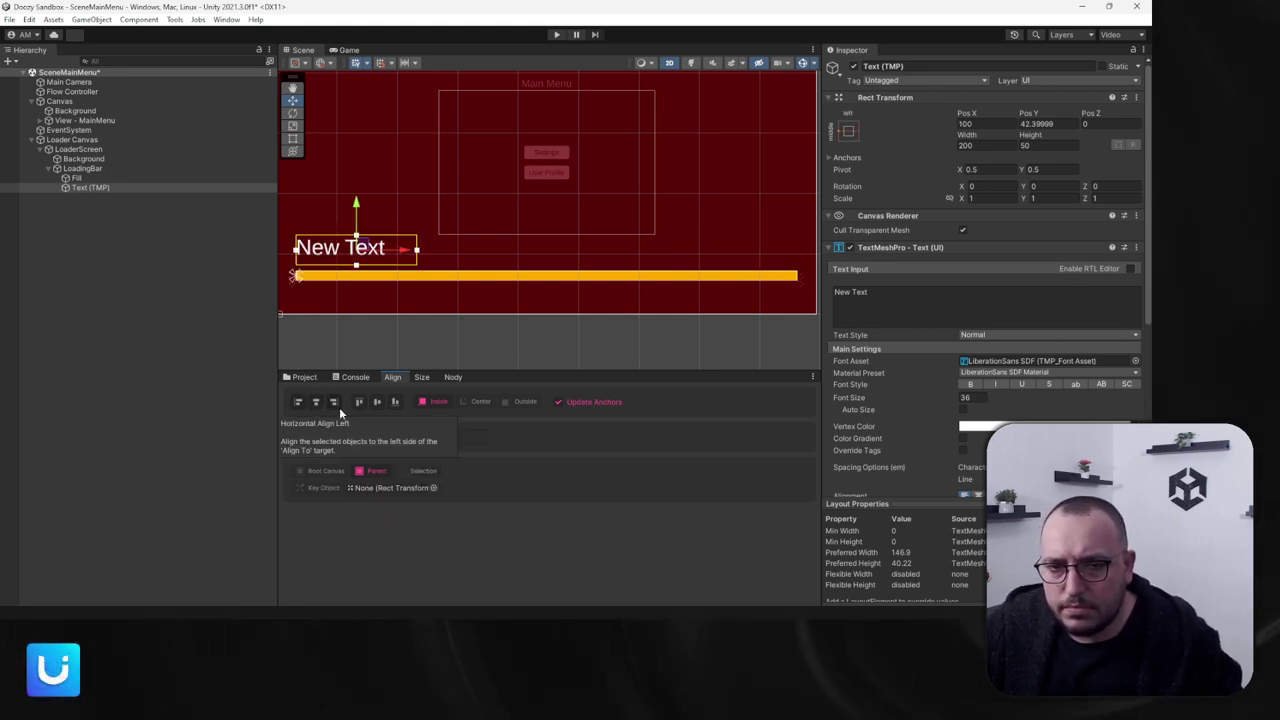
click(377, 402)
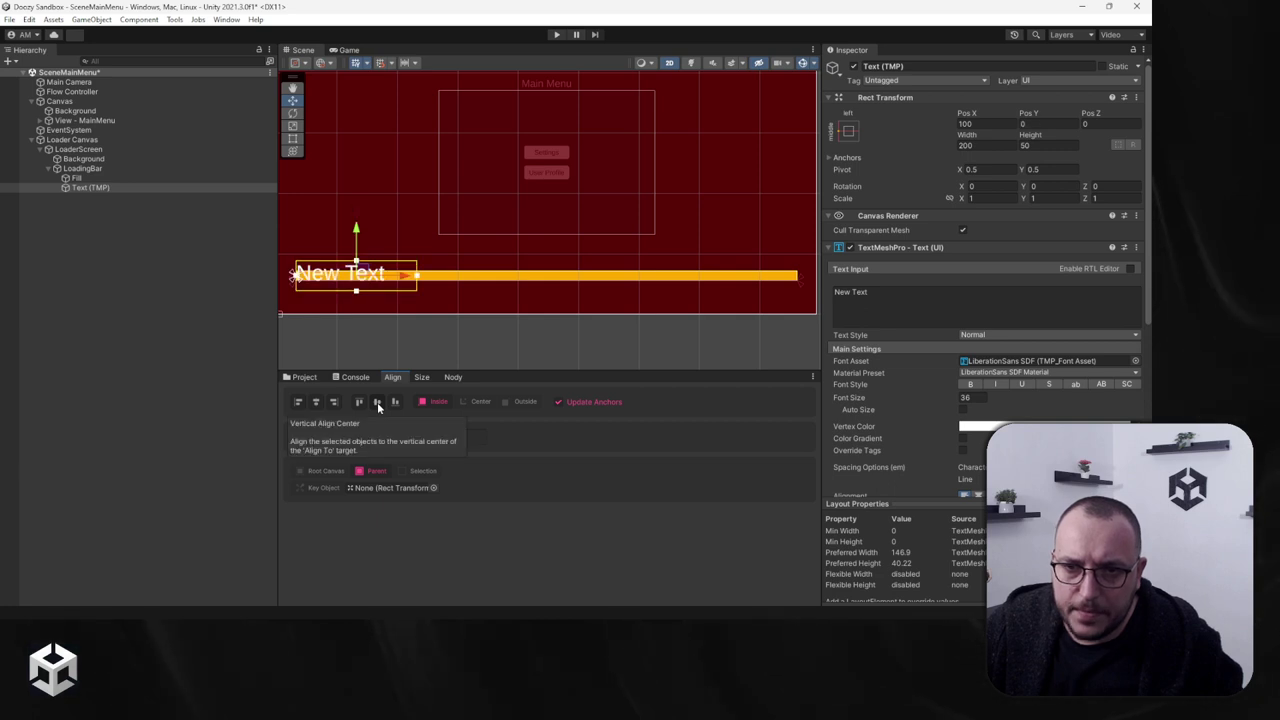
click(315, 403)
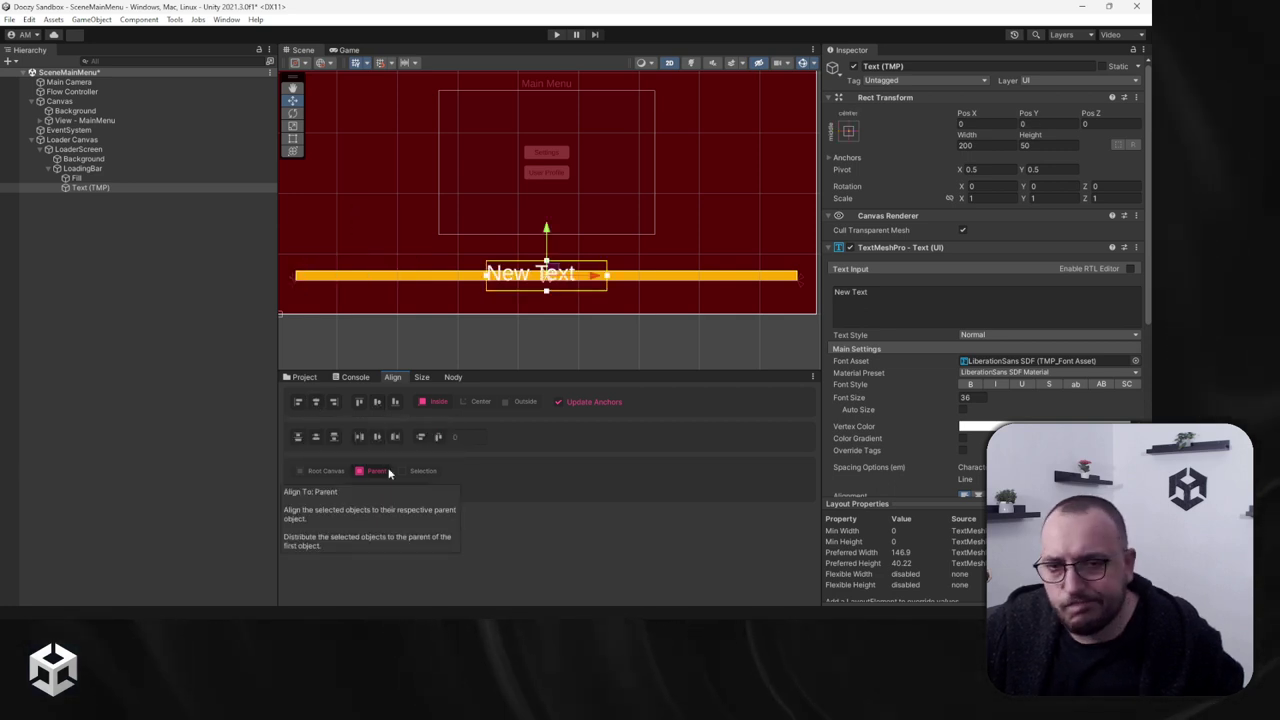
click(506, 401)
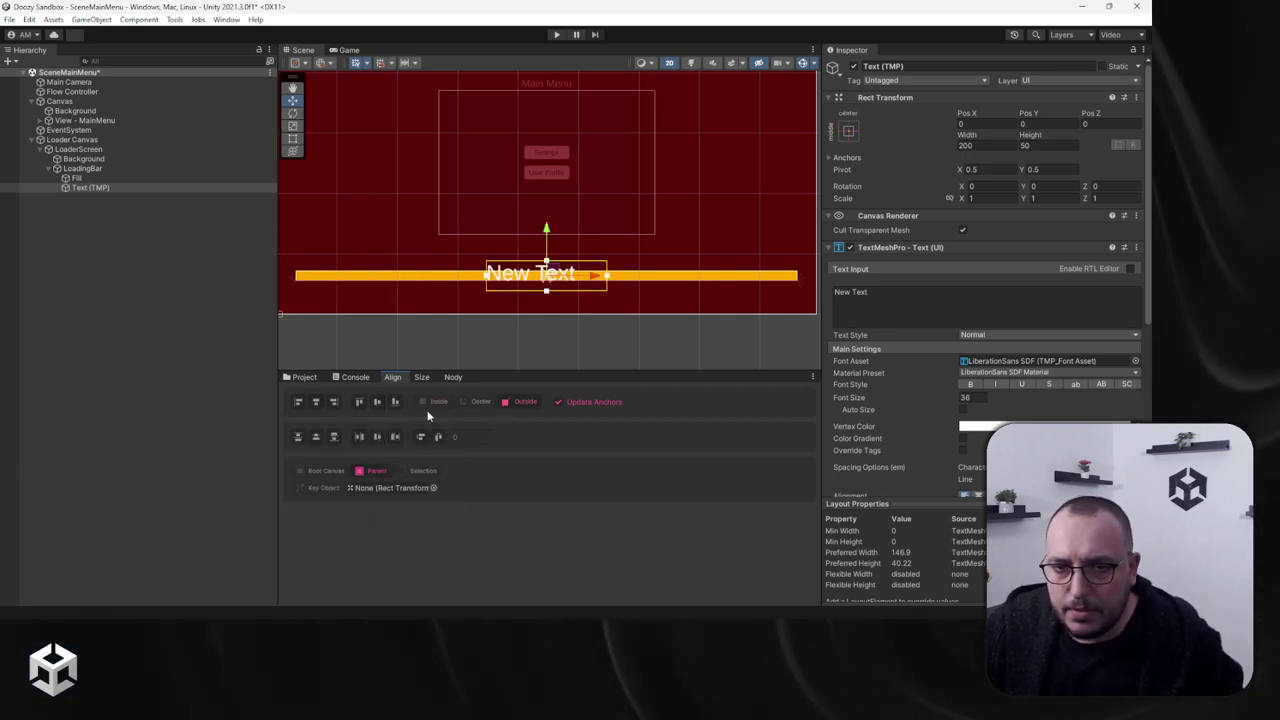
click(395, 401)
click(361, 403)
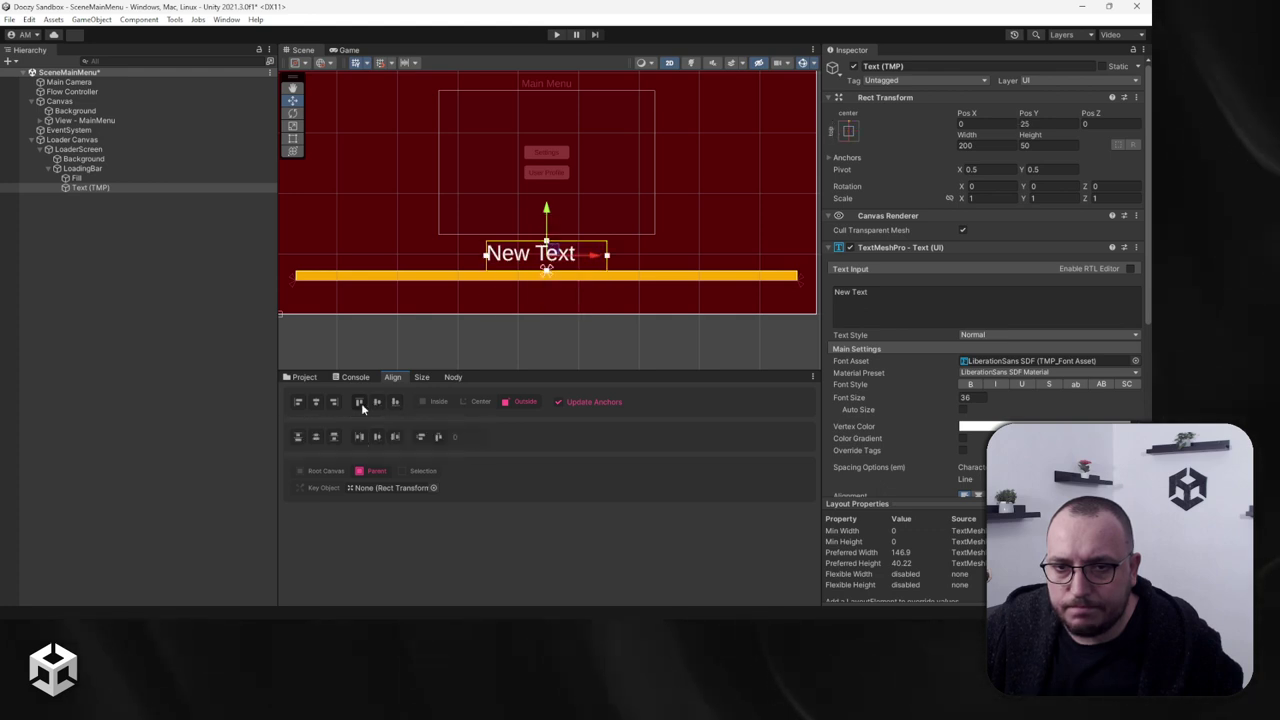
Step: Rename the Text (TMP) object under LoadingBar to Text
click(97, 189)
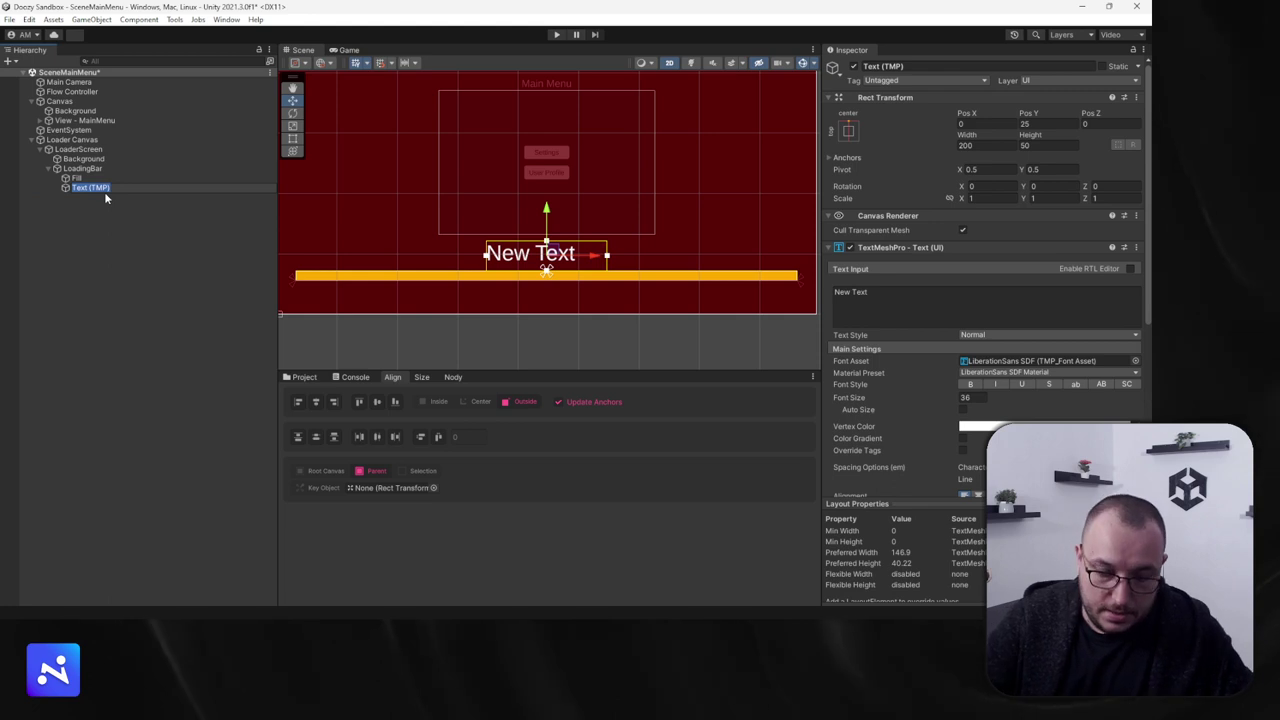
text(Progress)
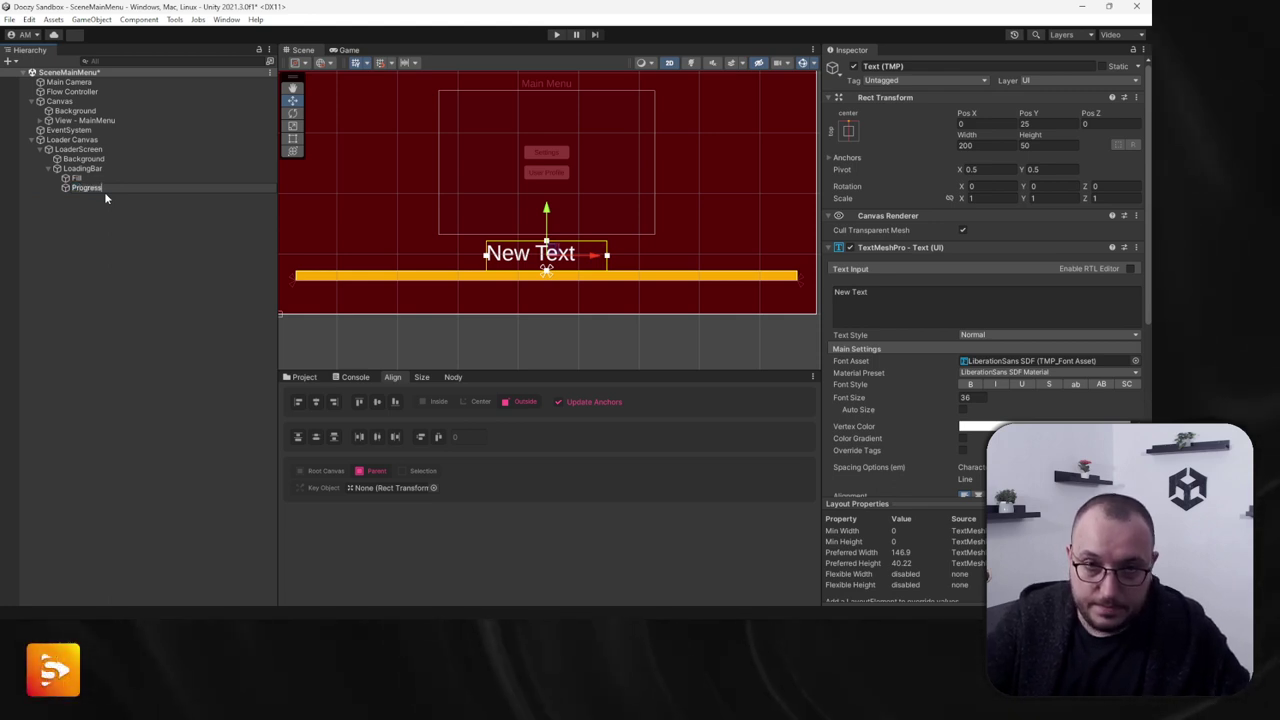
text(Text)
key(Return)
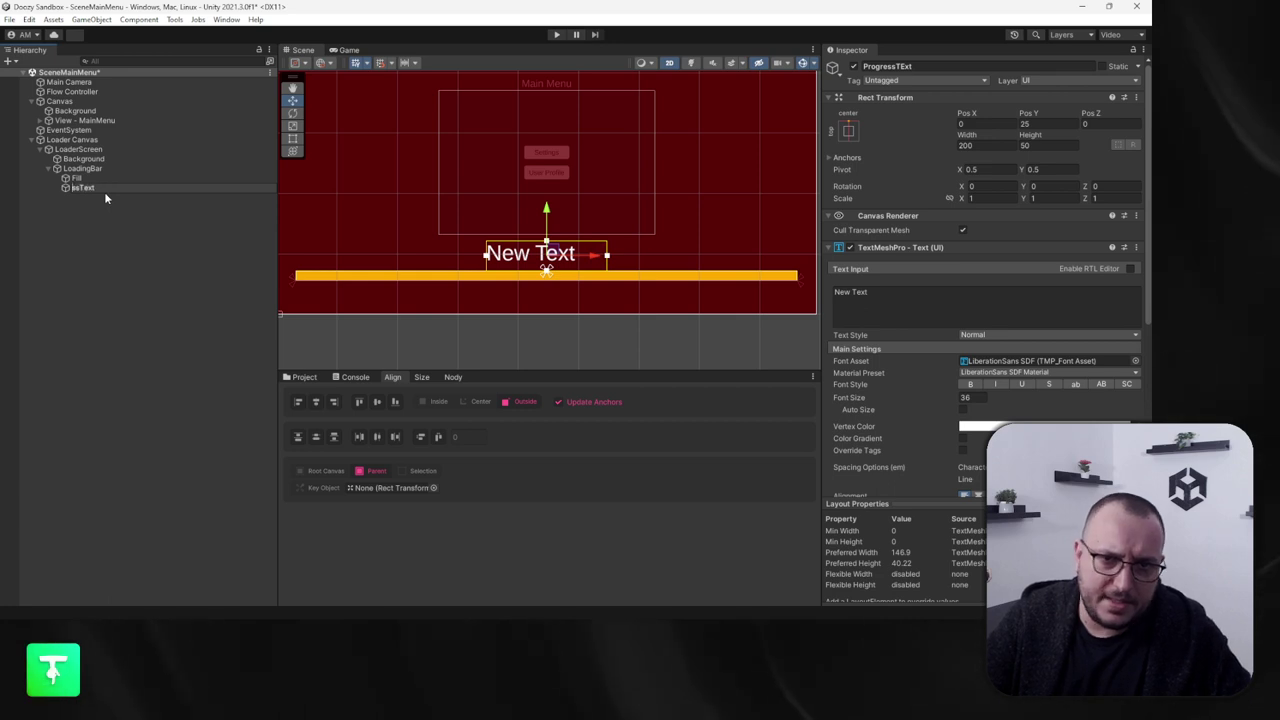
key(Return)
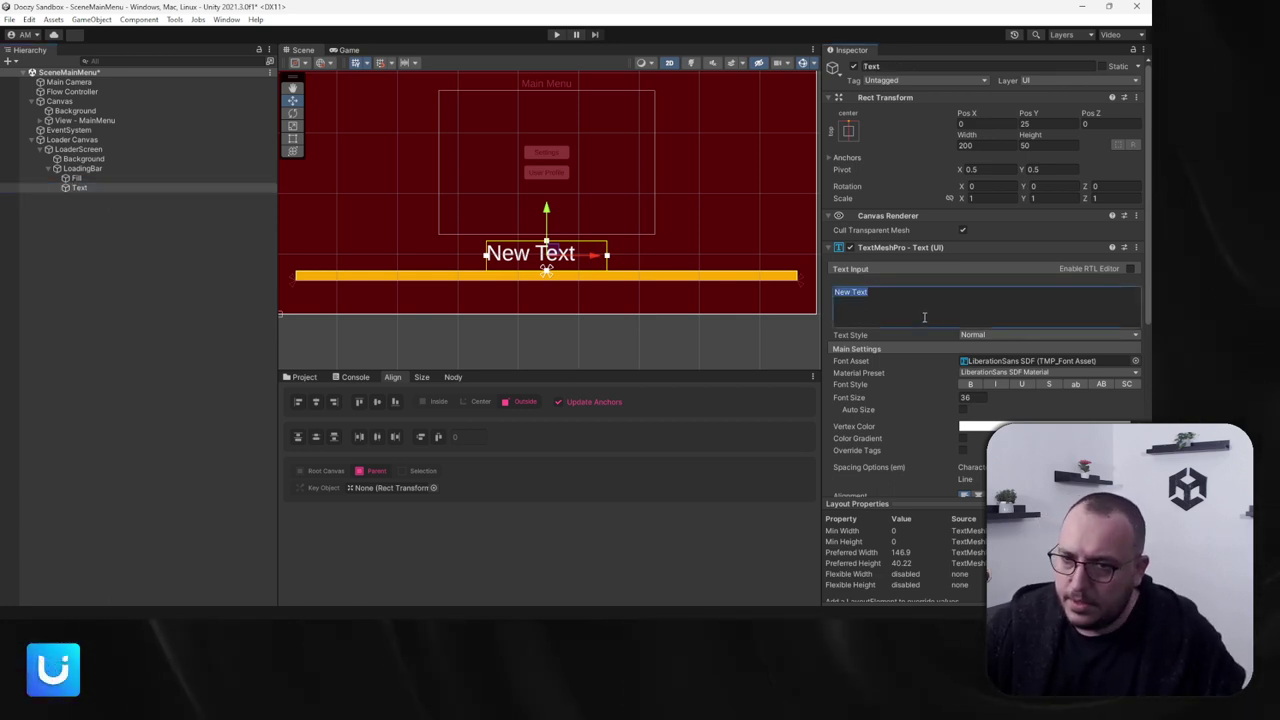
Step: Align the text's content to the centre and middle, and add a TextMeshPro Progress Target component to the Text object
scroll(981, 463, down, 3)
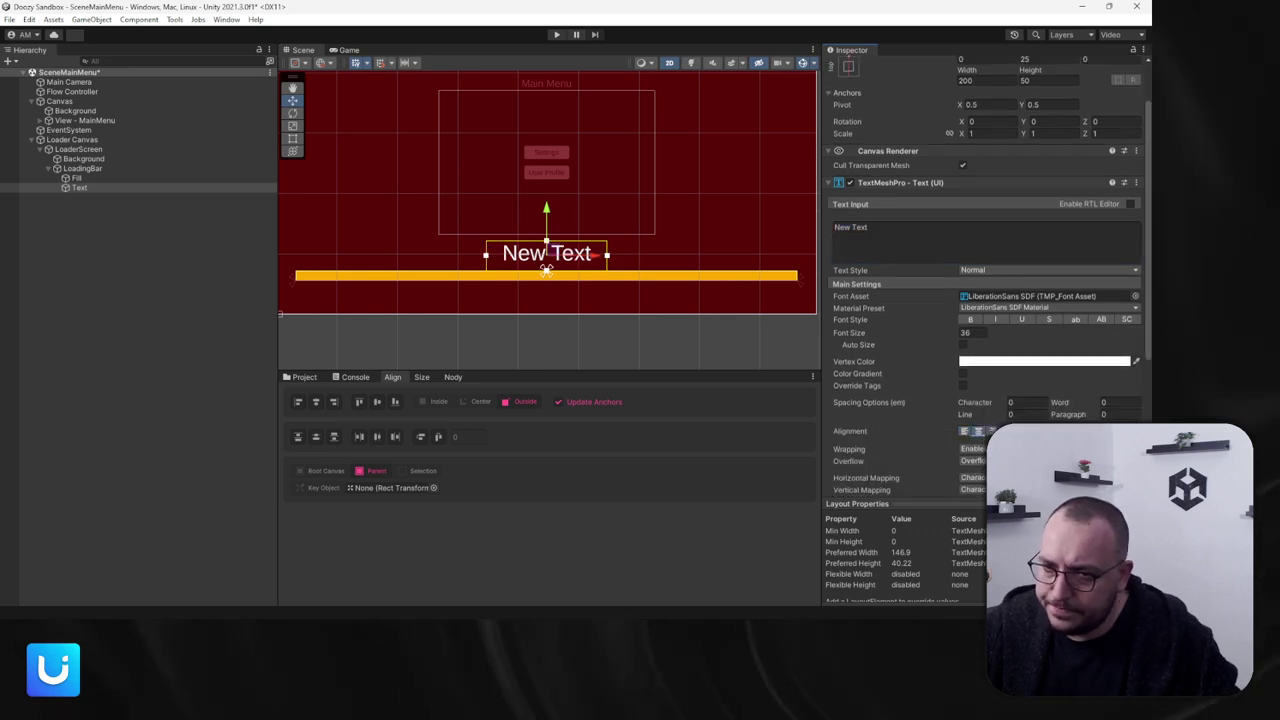
scroll(963, 485, down, 8)
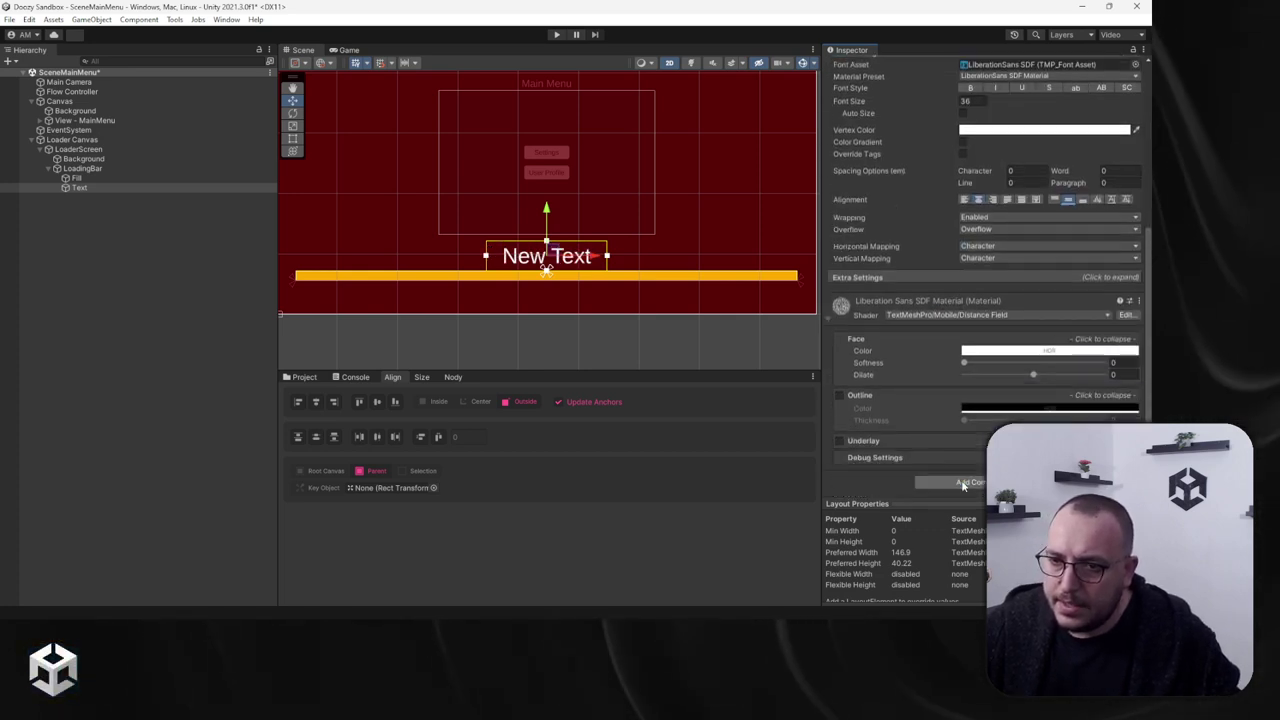
click(963, 483)
text(progr)
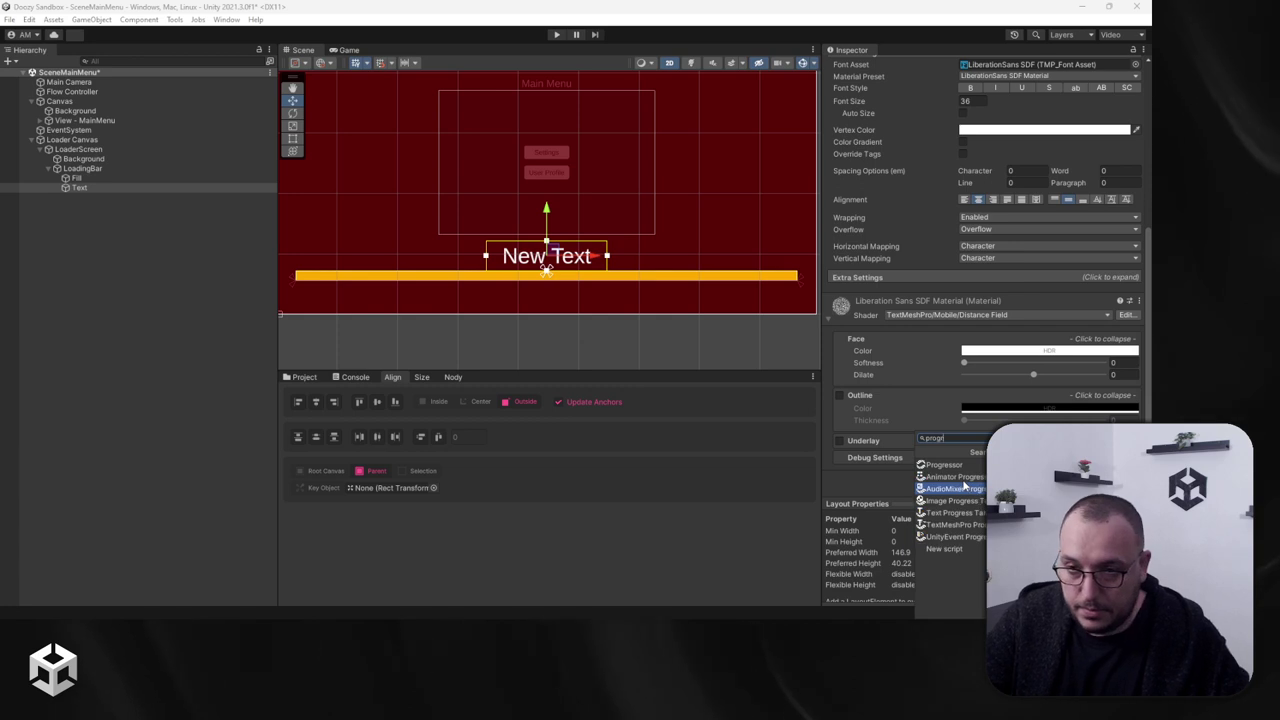
text(ess t)
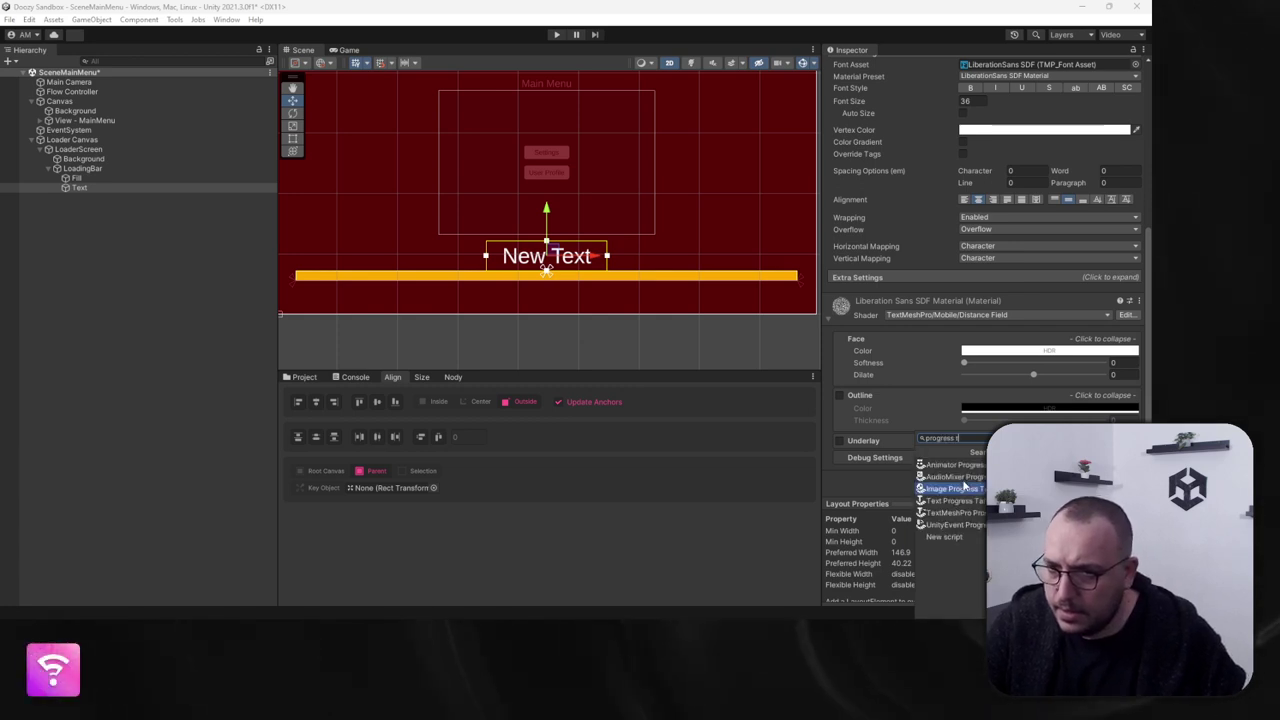
text(arget)
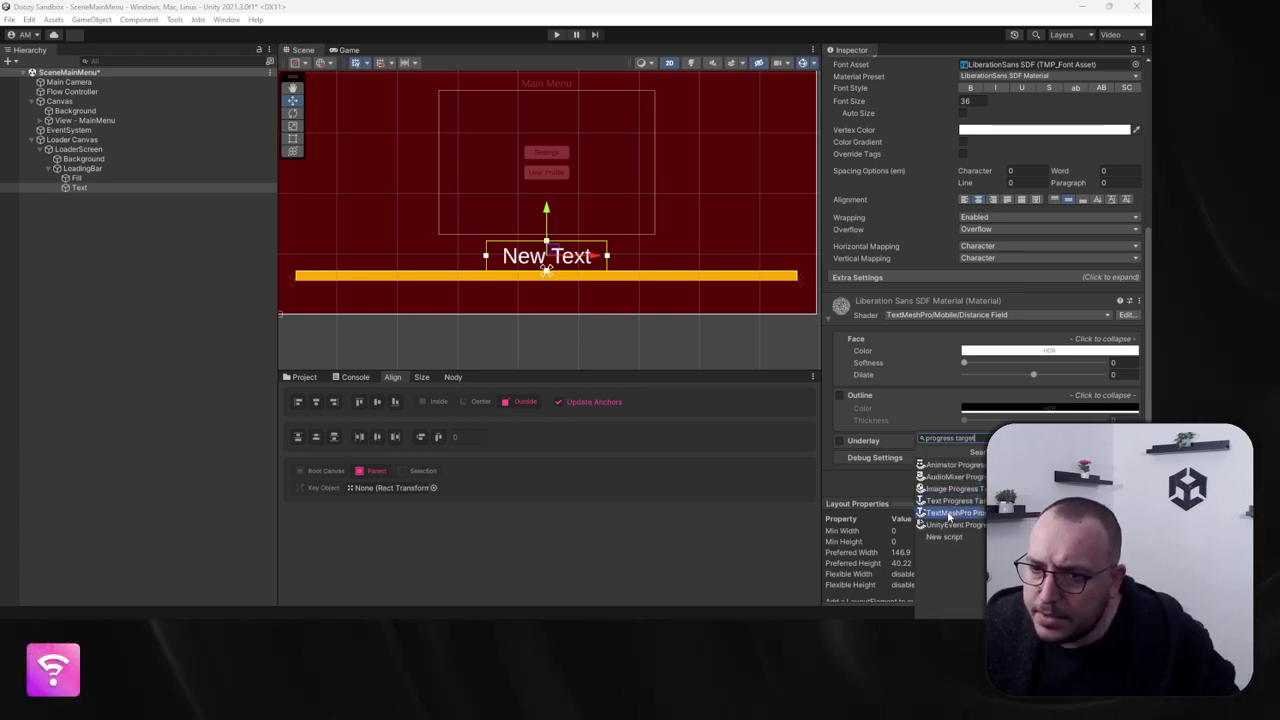
click(949, 514)
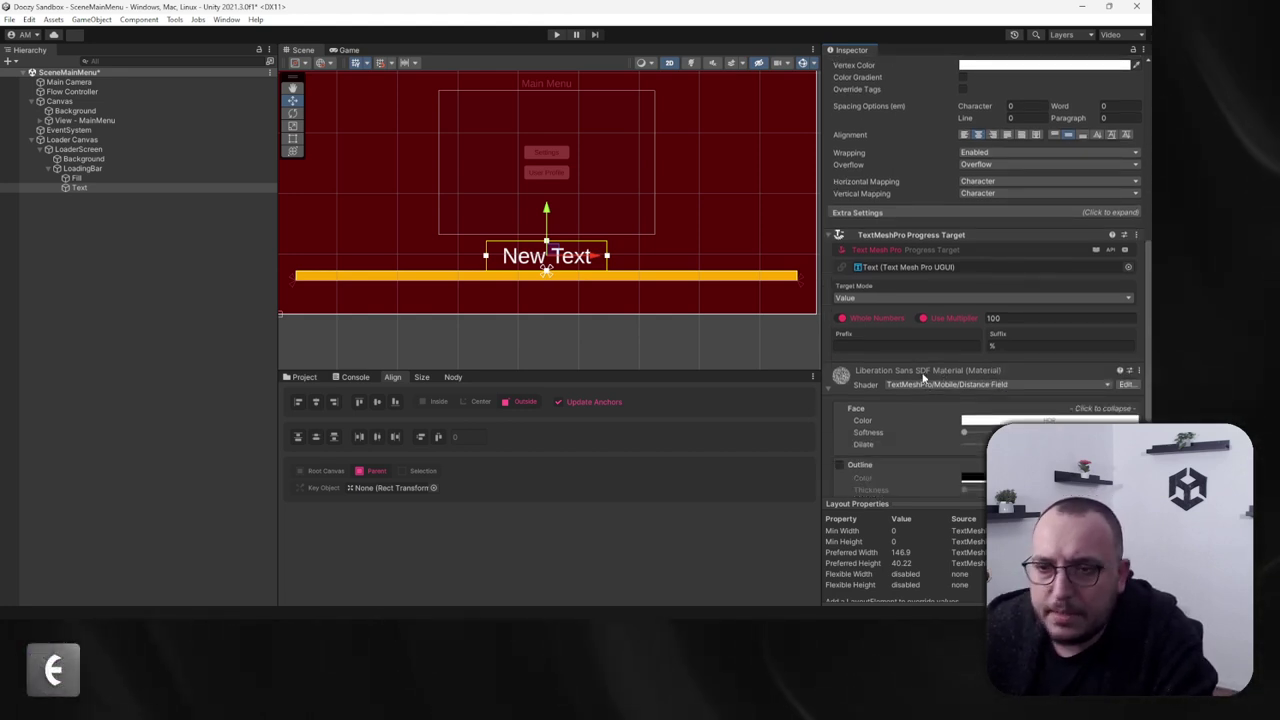
Step: Clear the placeholder text and add the Text object to the progress targets of LoadingBar's Progressor
scroll(924, 377, up, 4)
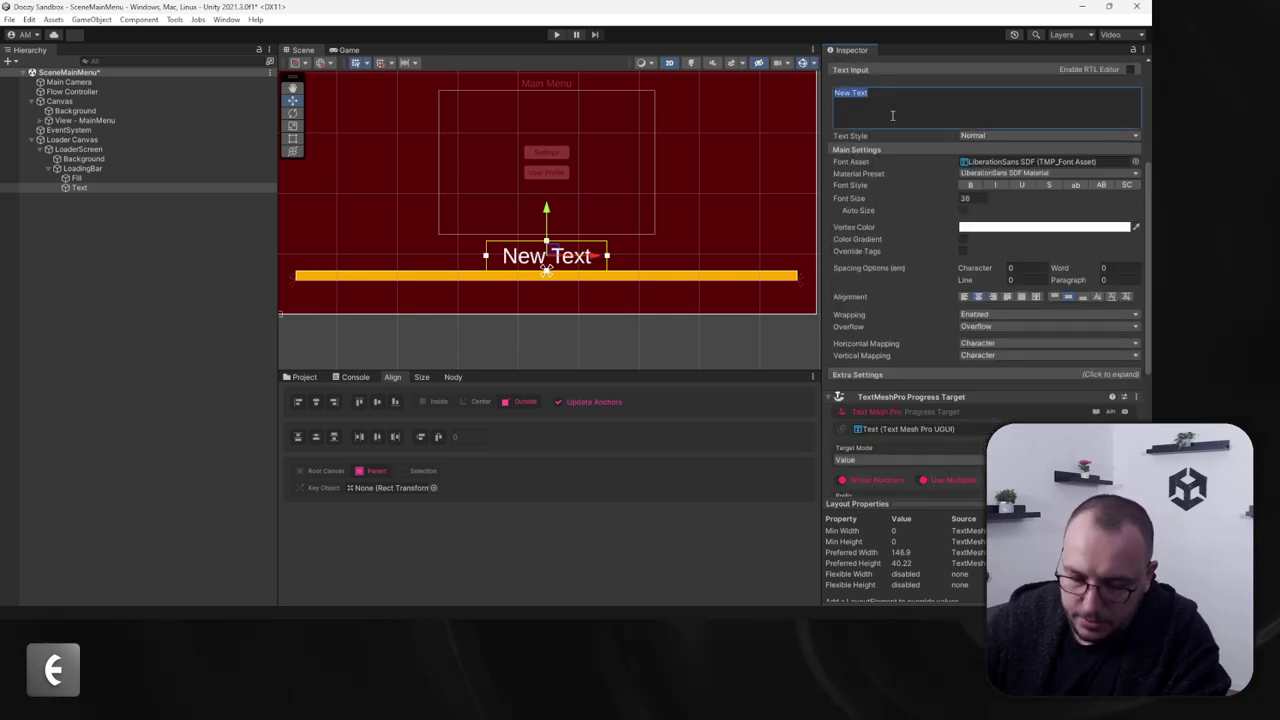
click(90, 169)
click(994, 371)
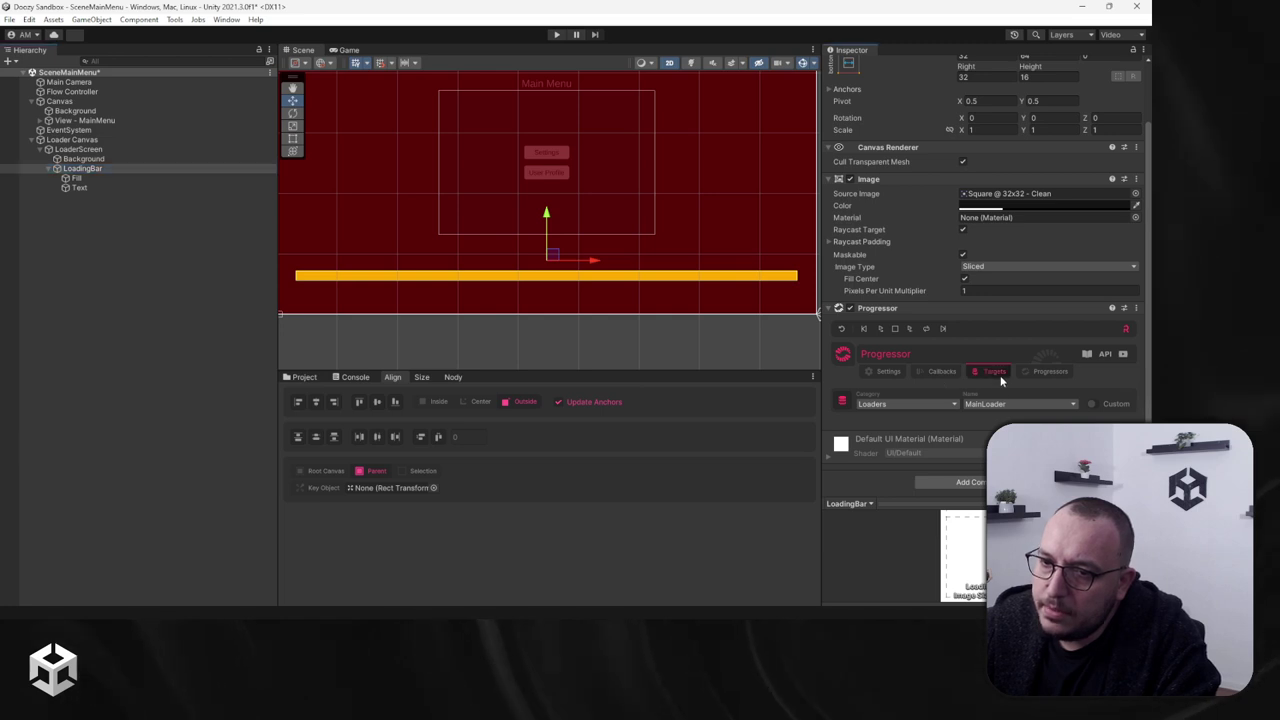
scroll(994, 371, down, 1)
drag(90, 190, 930, 408)
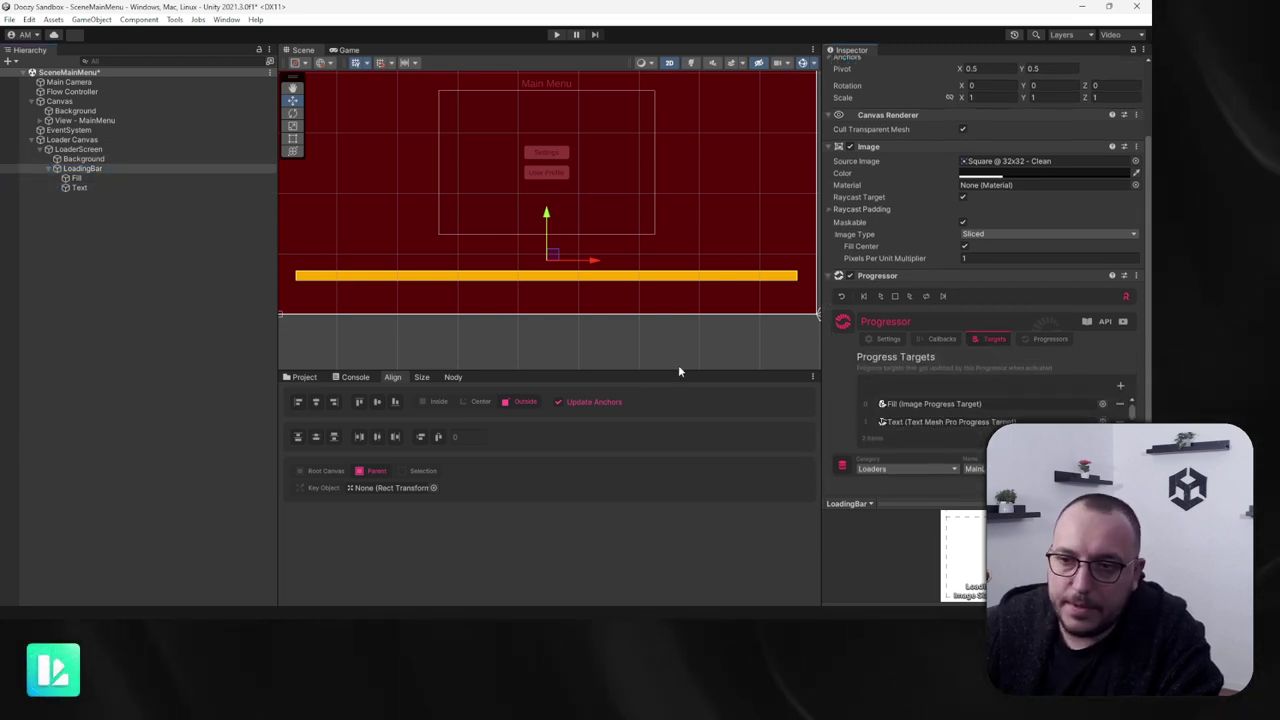
Step: Preview LoadingBar's Progressor playing forward and reset it to its start value
click(881, 296)
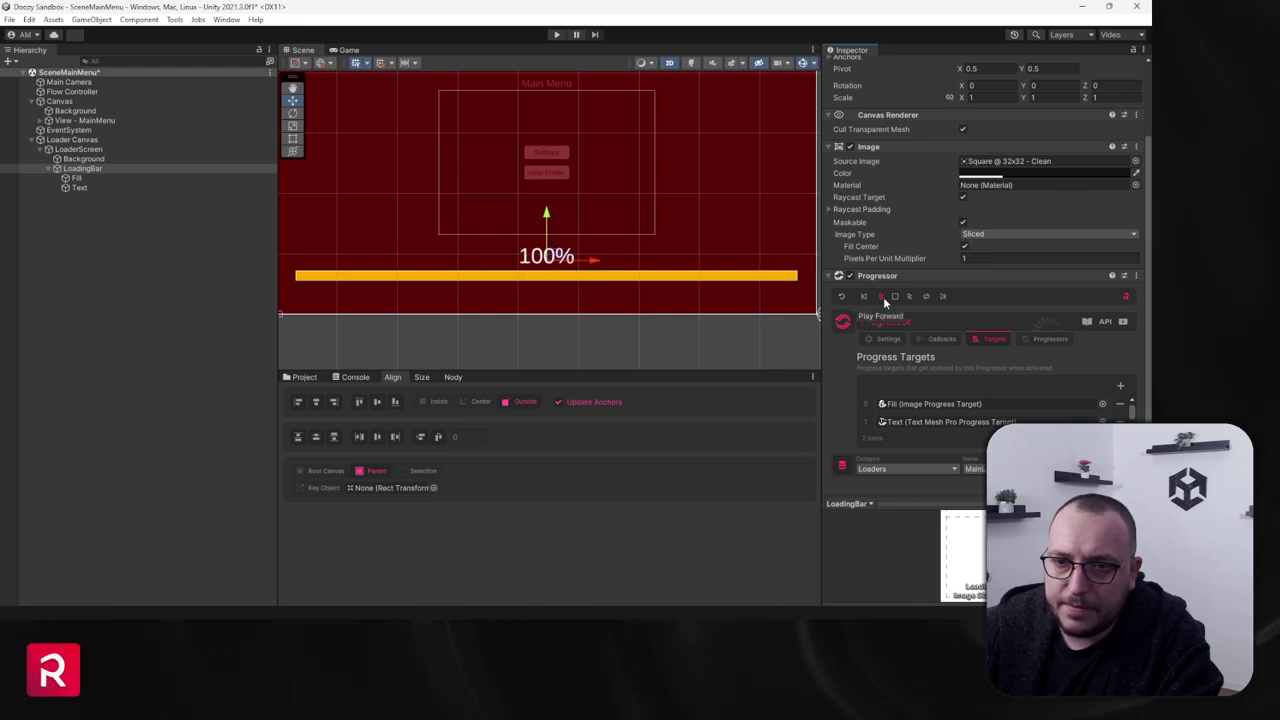
click(883, 297)
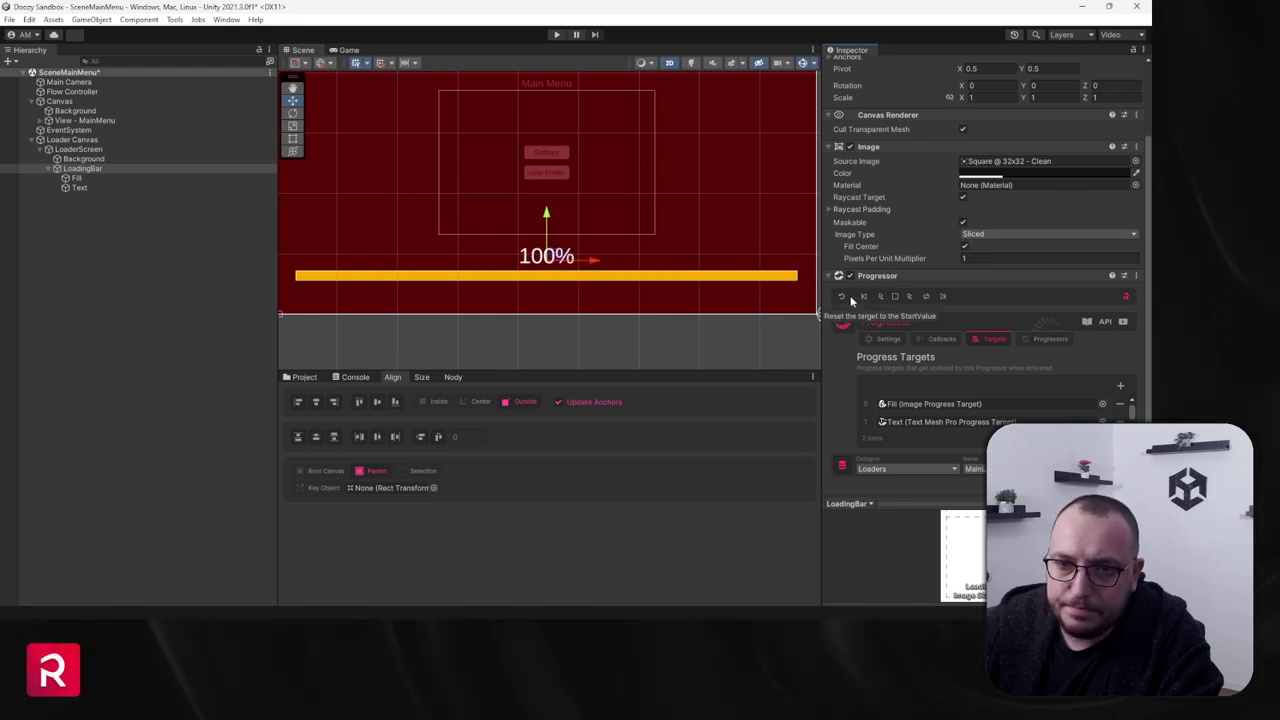
click(848, 298)
click(80, 170)
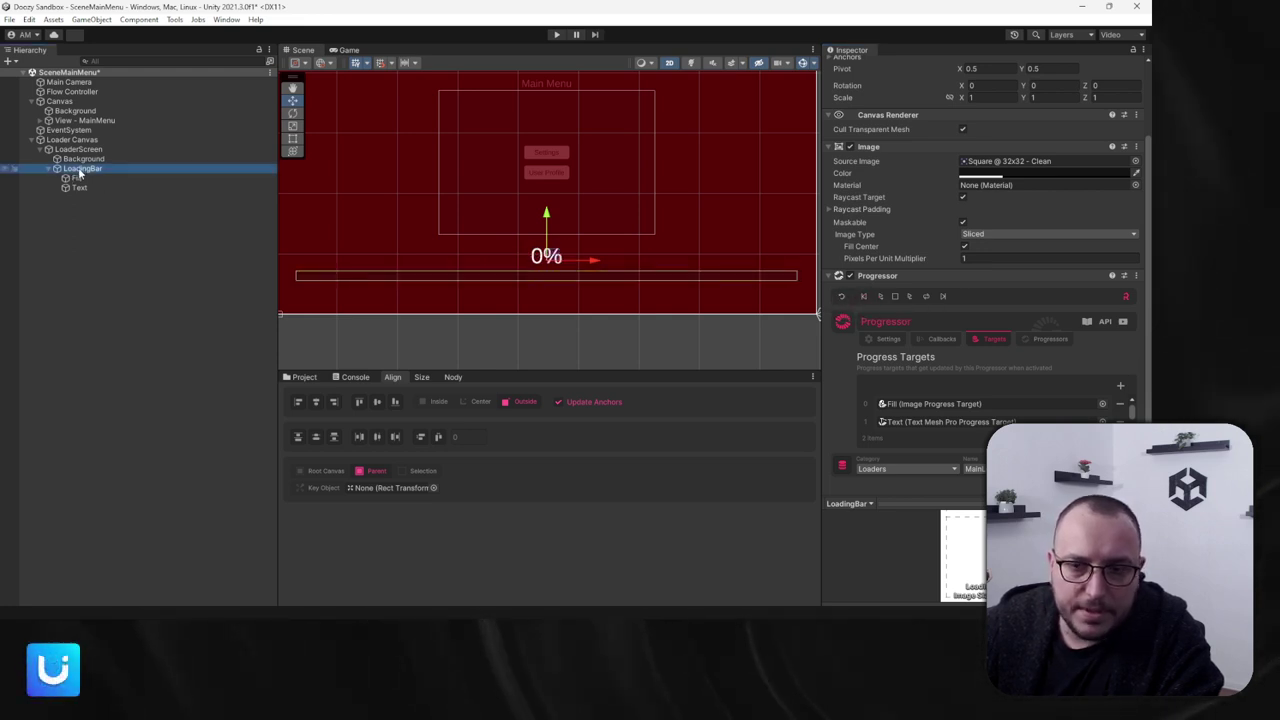
scroll(576, 253, down, 3)
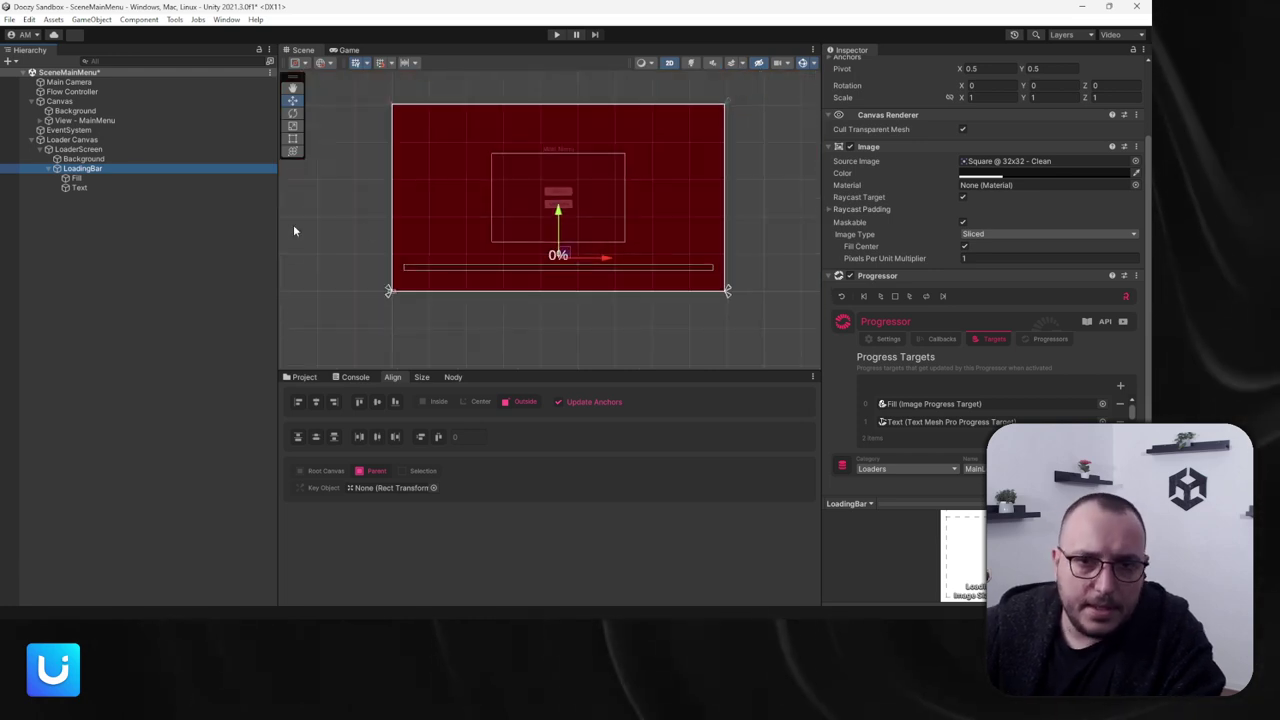
Step: Set LoaderScreen's UIView category to Demo and add a view named LoadingScreen to that category in the Views Database
click(111, 149)
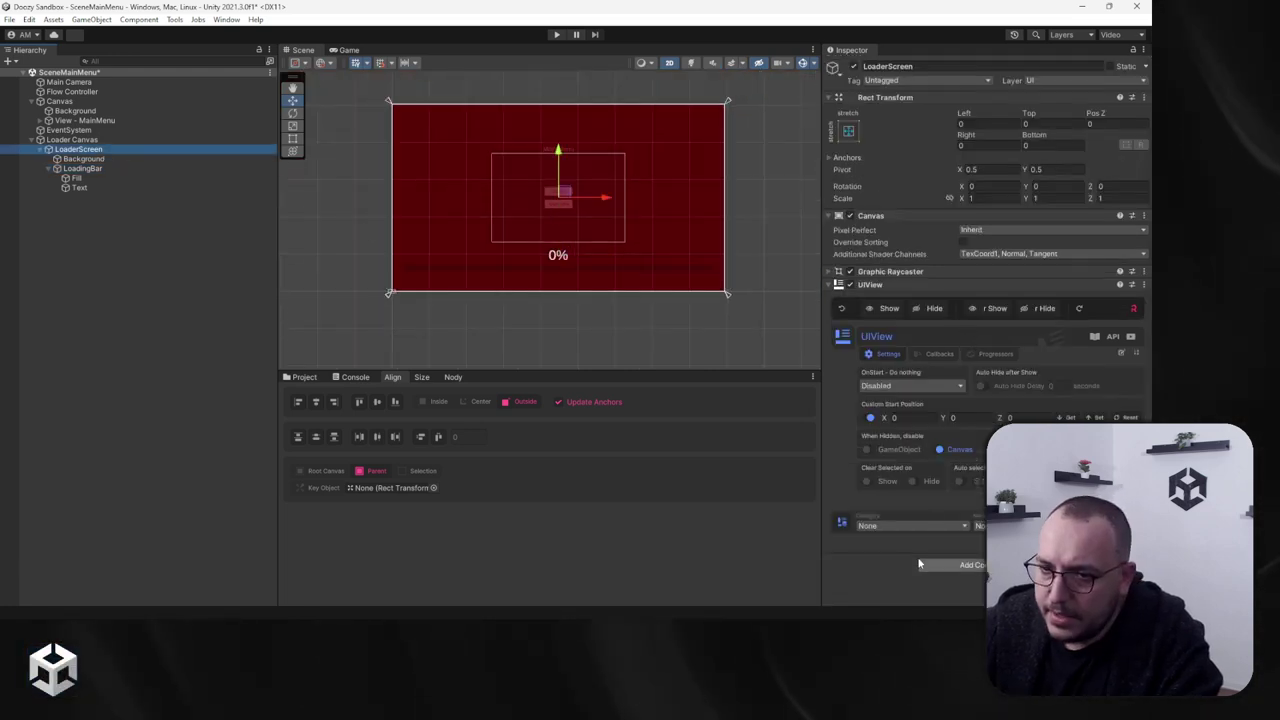
click(900, 525)
click(880, 549)
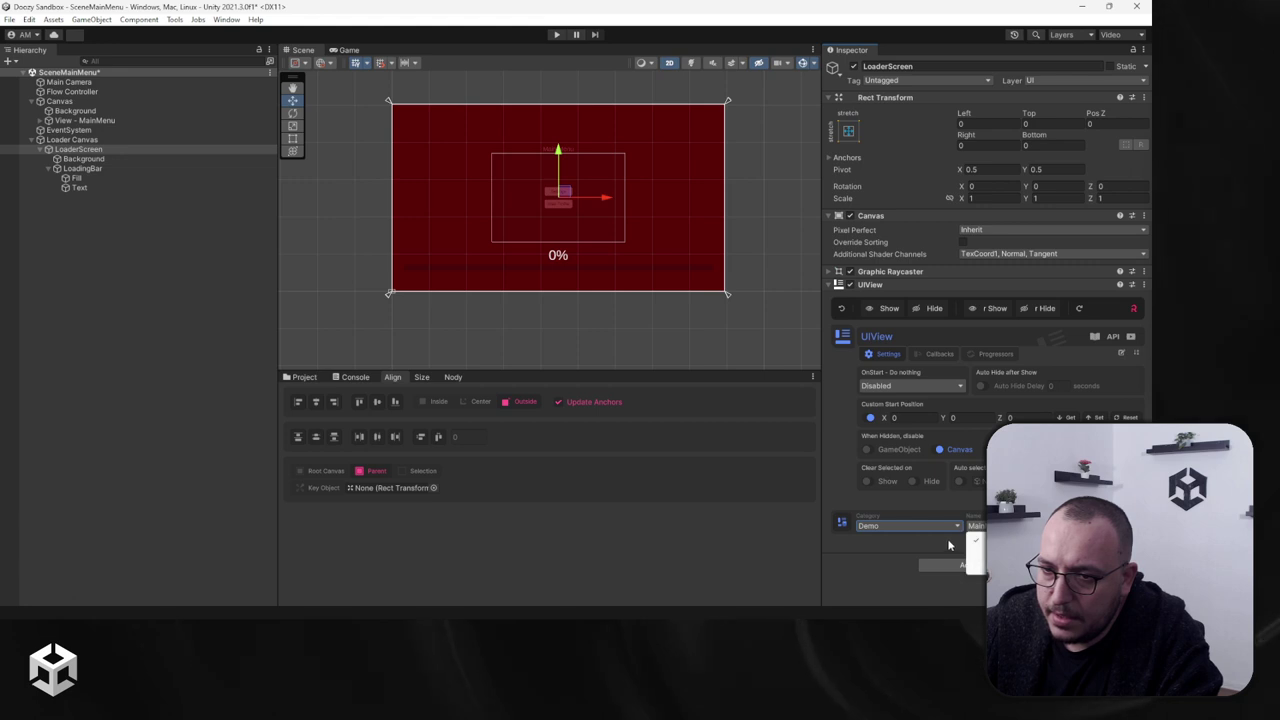
click(842, 522)
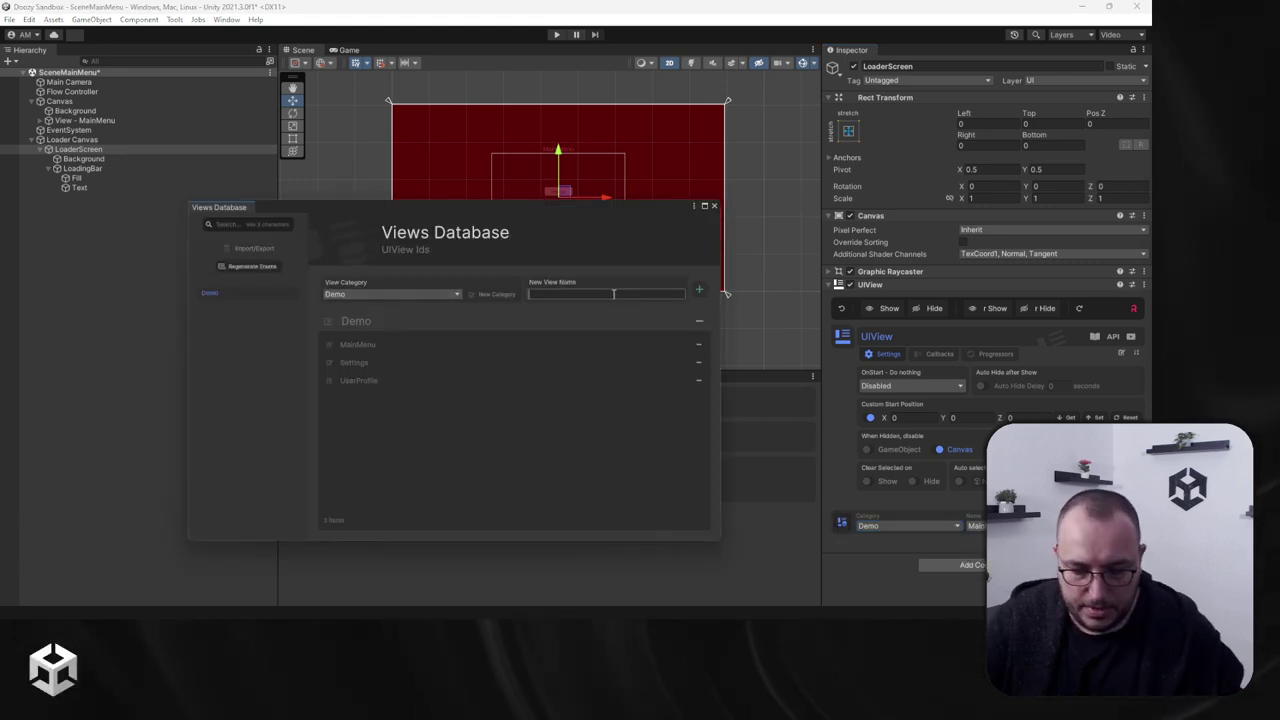
text(LoadingScrean)
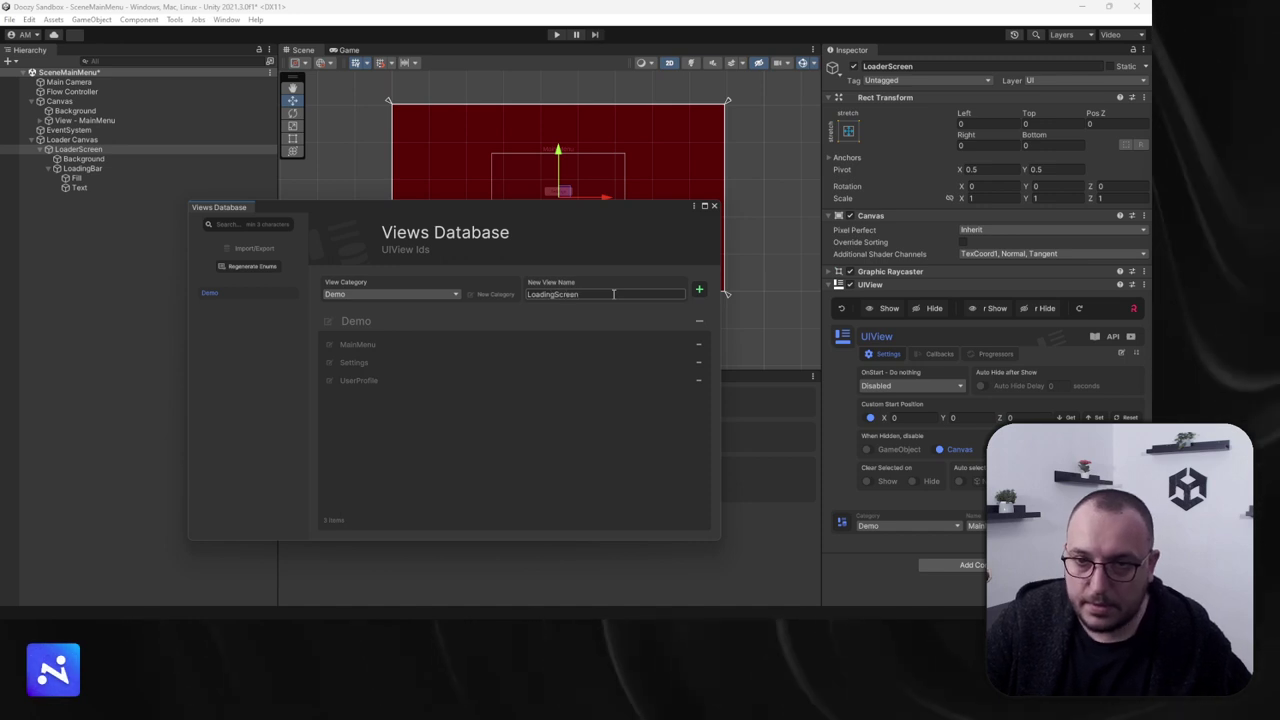
click(714, 205)
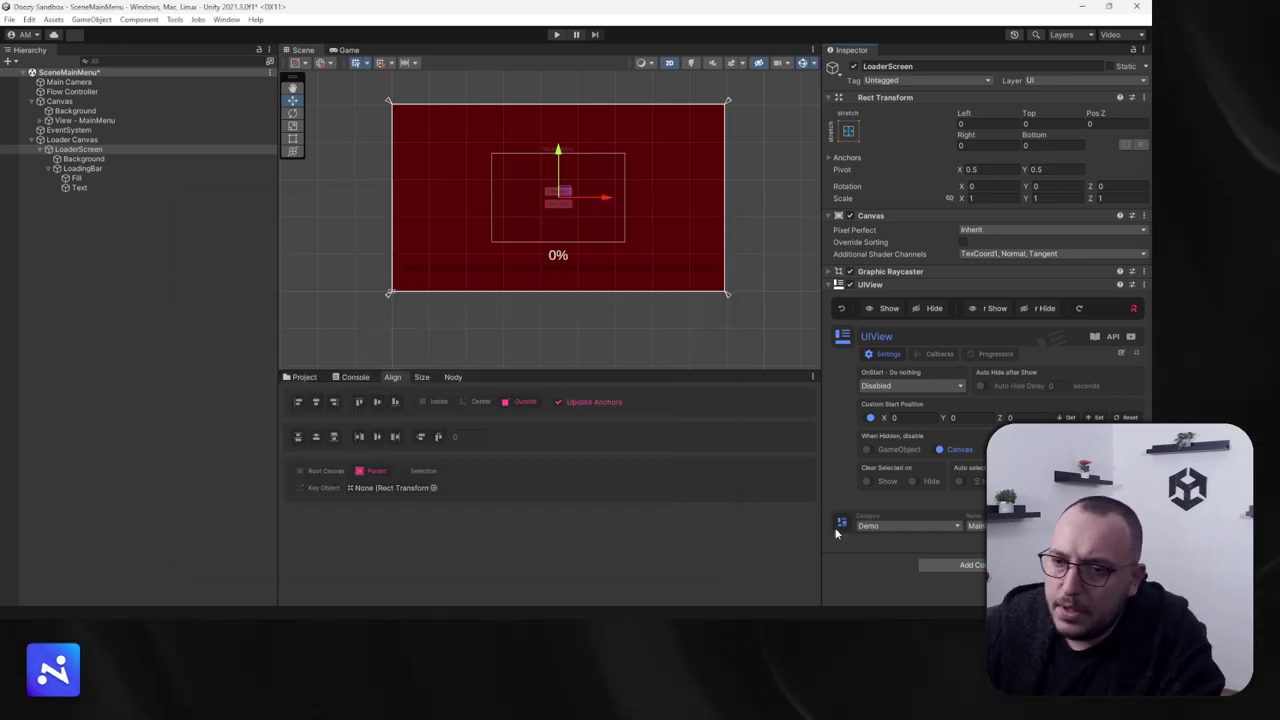
Step: Assign the view name LoadingScreen to the UIView and rename its object to match, then collapse its children
click(975, 526)
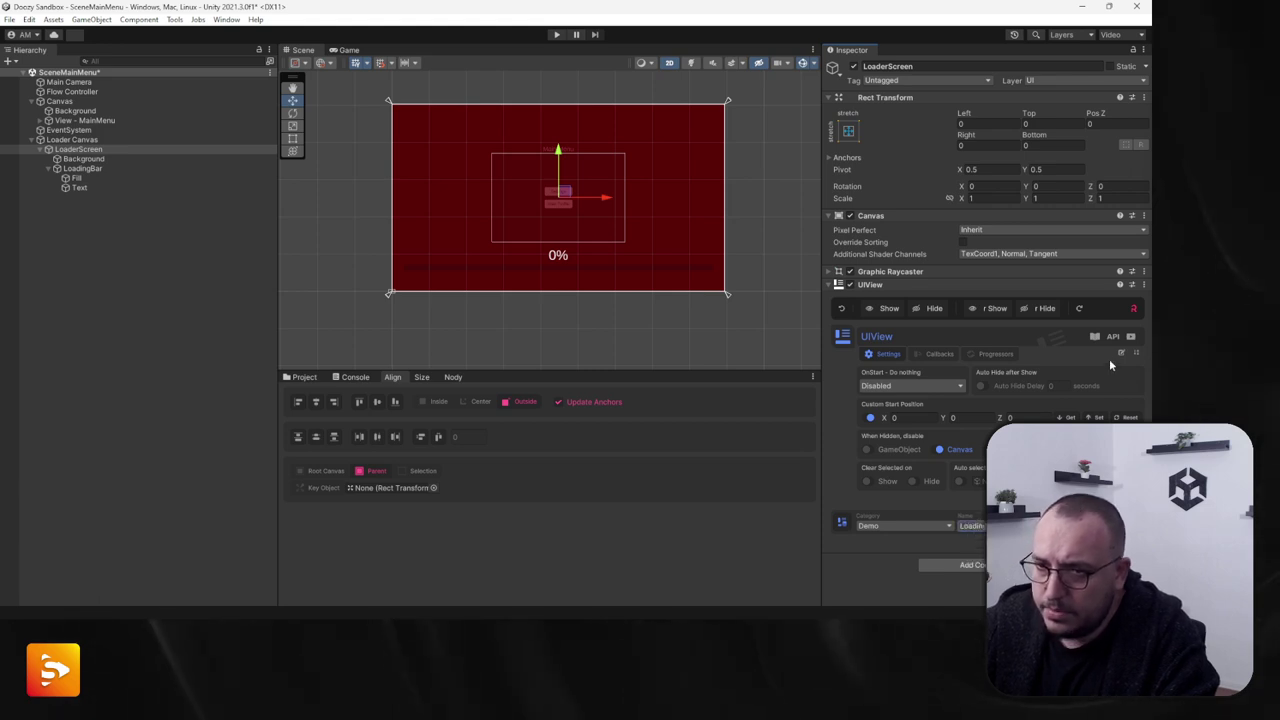
click(1120, 354)
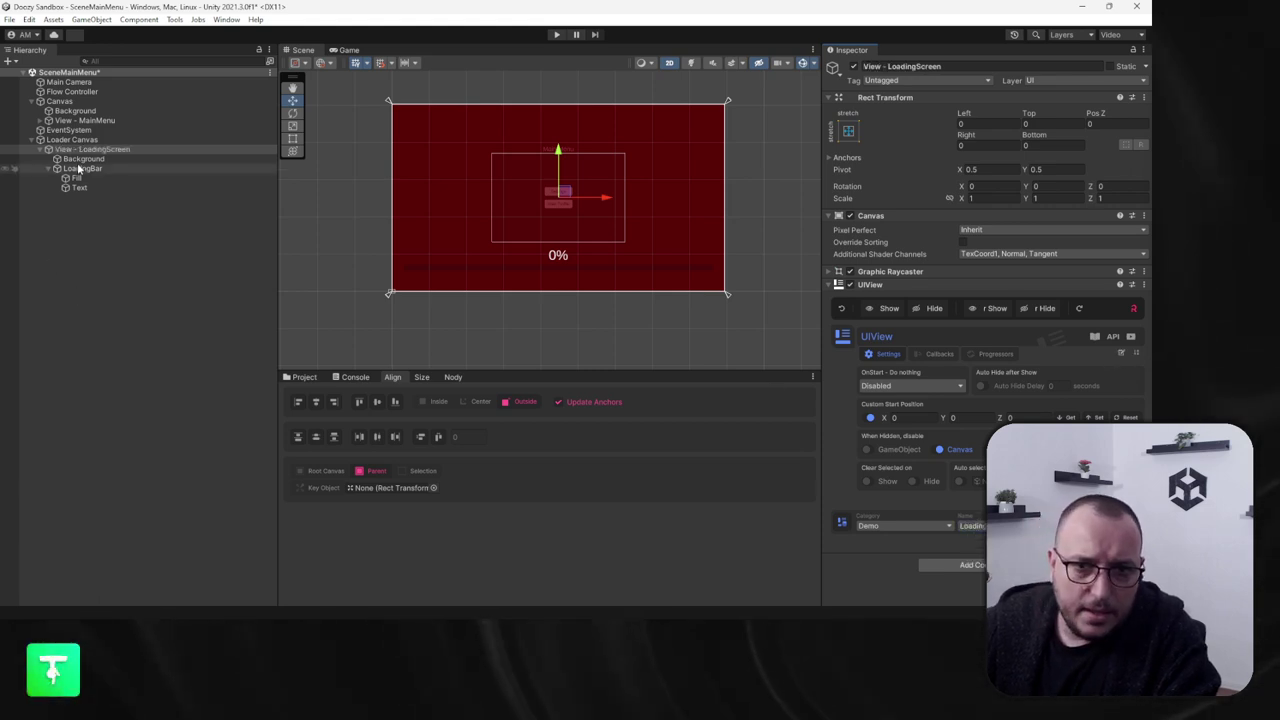
click(40, 149)
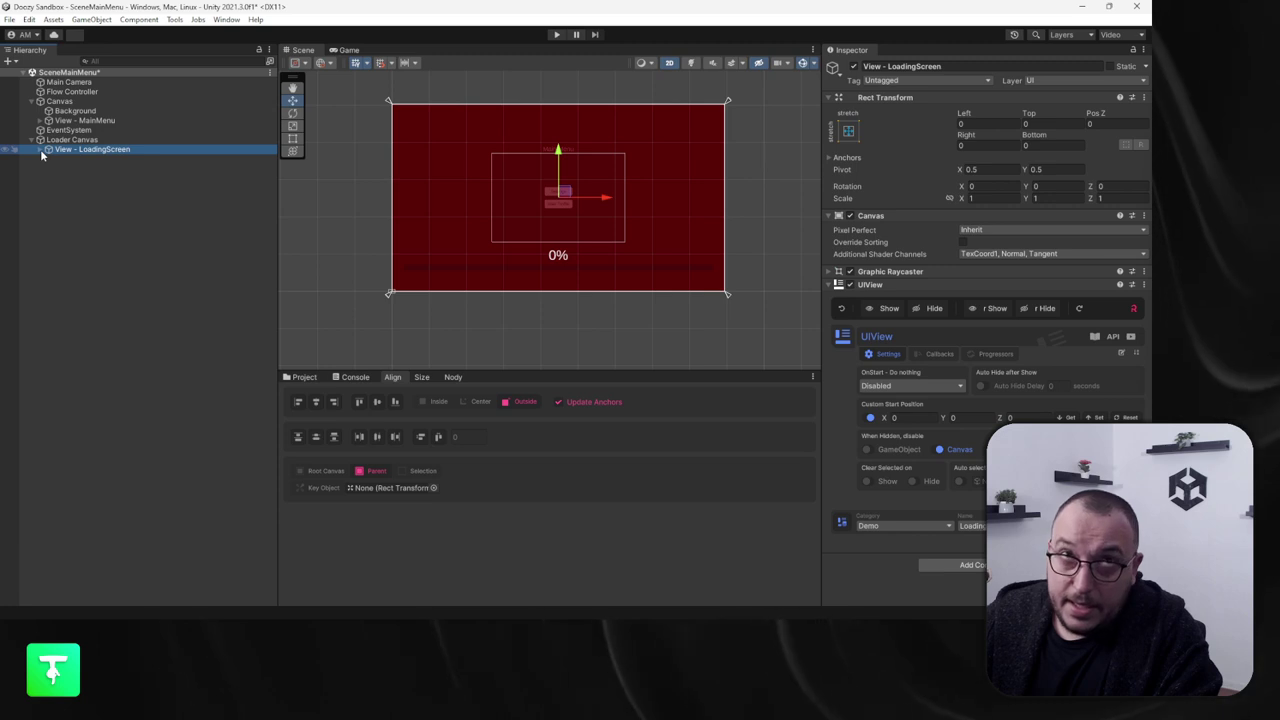
Step: Add a UIContainer UIAnimator component to View - LoadingScreen
click(967, 564)
text(progress target)
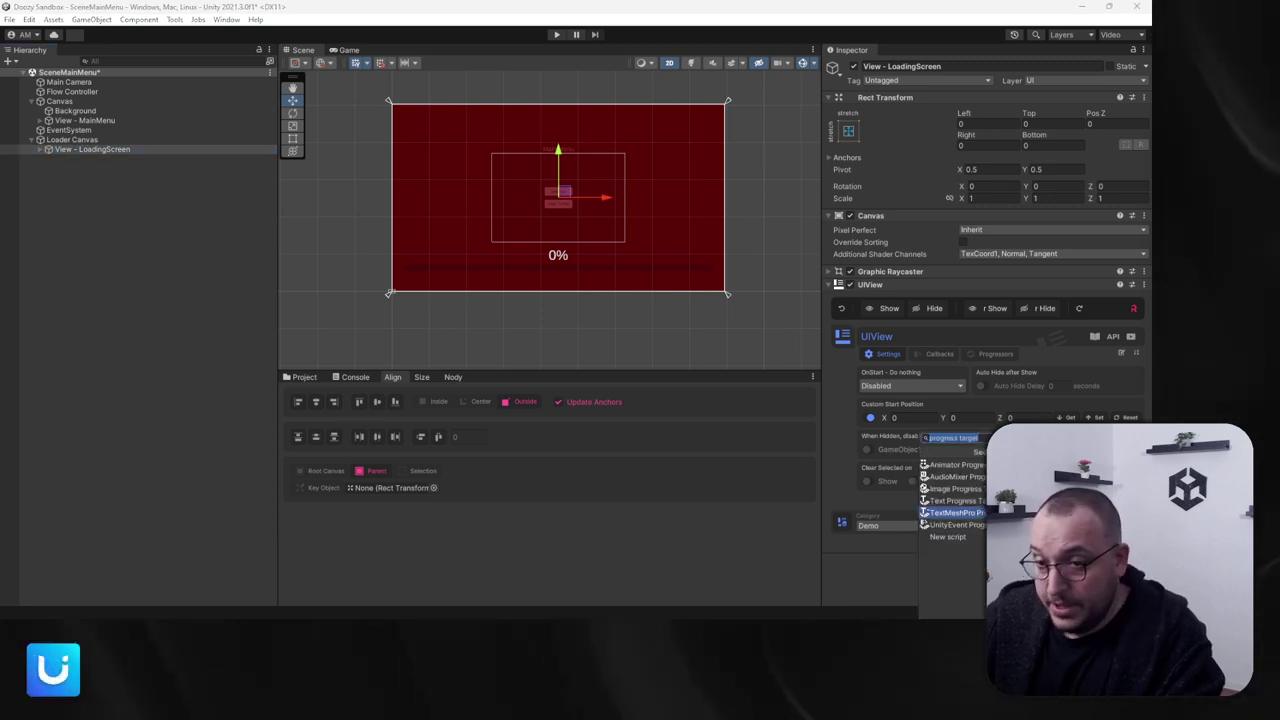
text(uicon)
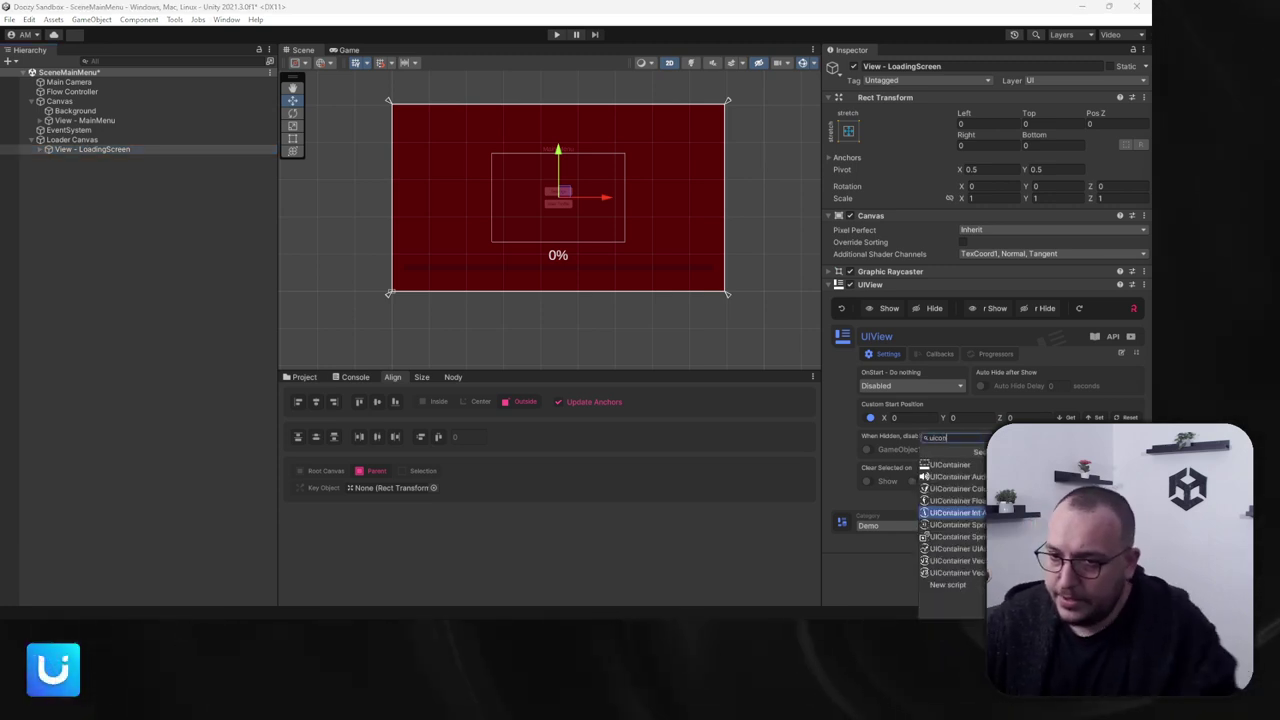
click(950, 548)
scroll(865, 525, down, 3)
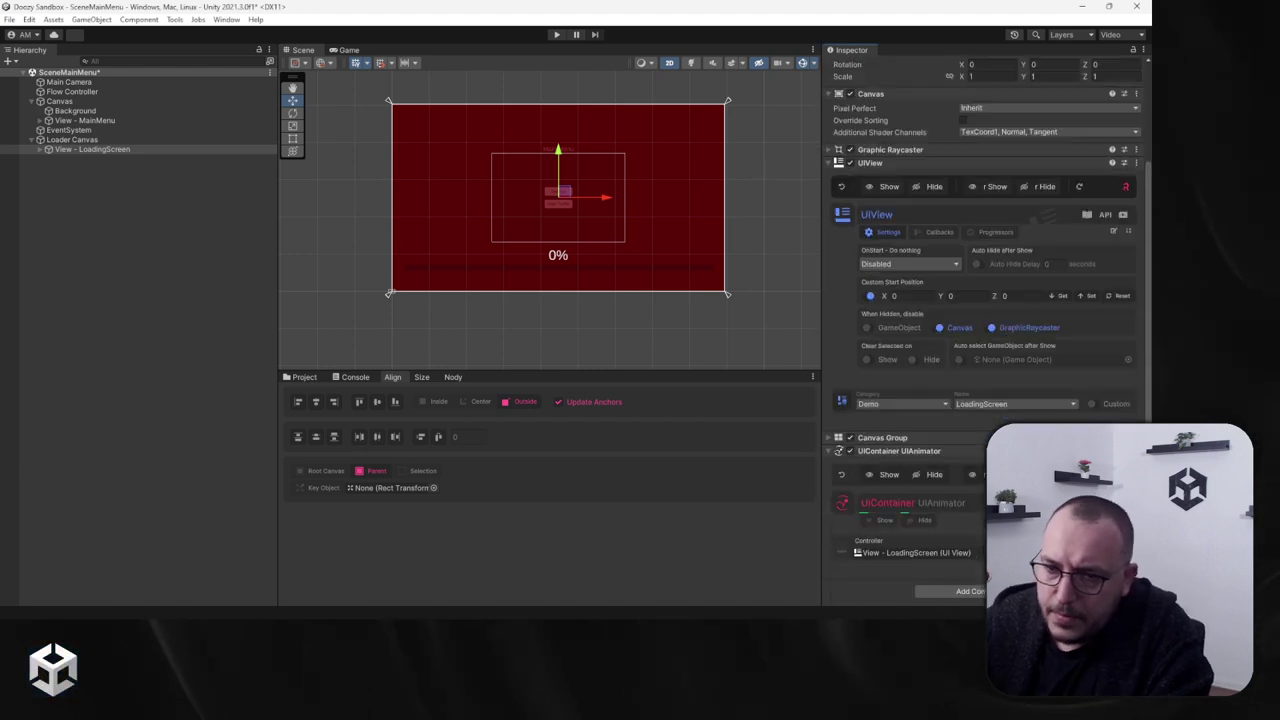
Step: In the UIAnimator's show animation, disable Move and enable Fade from a custom value of 0
click(878, 520)
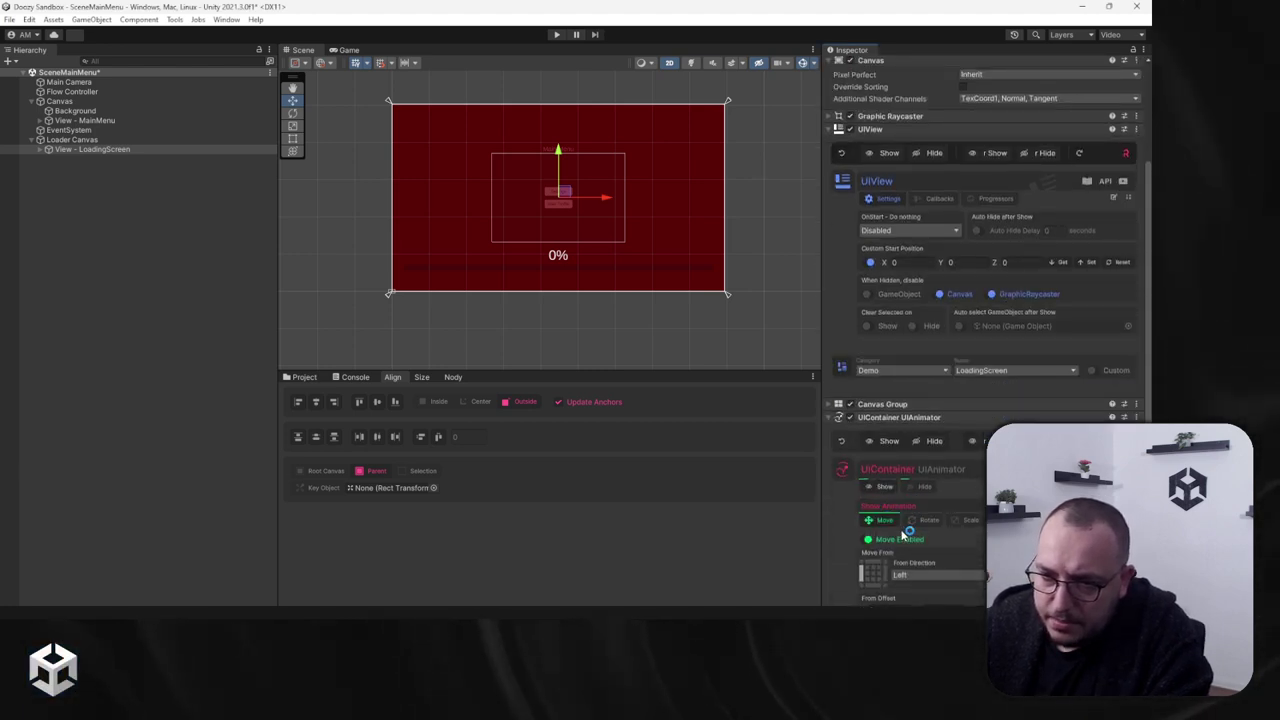
scroll(890, 508, down, 1)
click(998, 488)
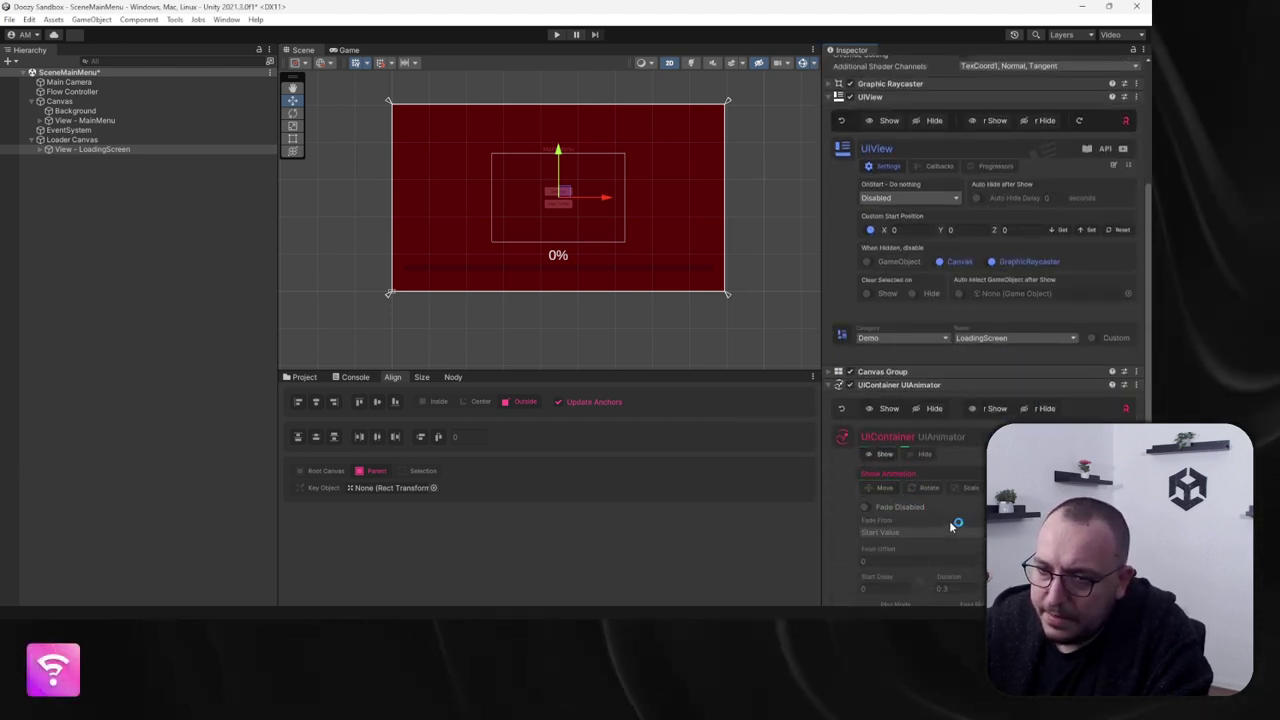
scroll(898, 443, down, 1)
click(898, 443)
click(915, 467)
click(895, 485)
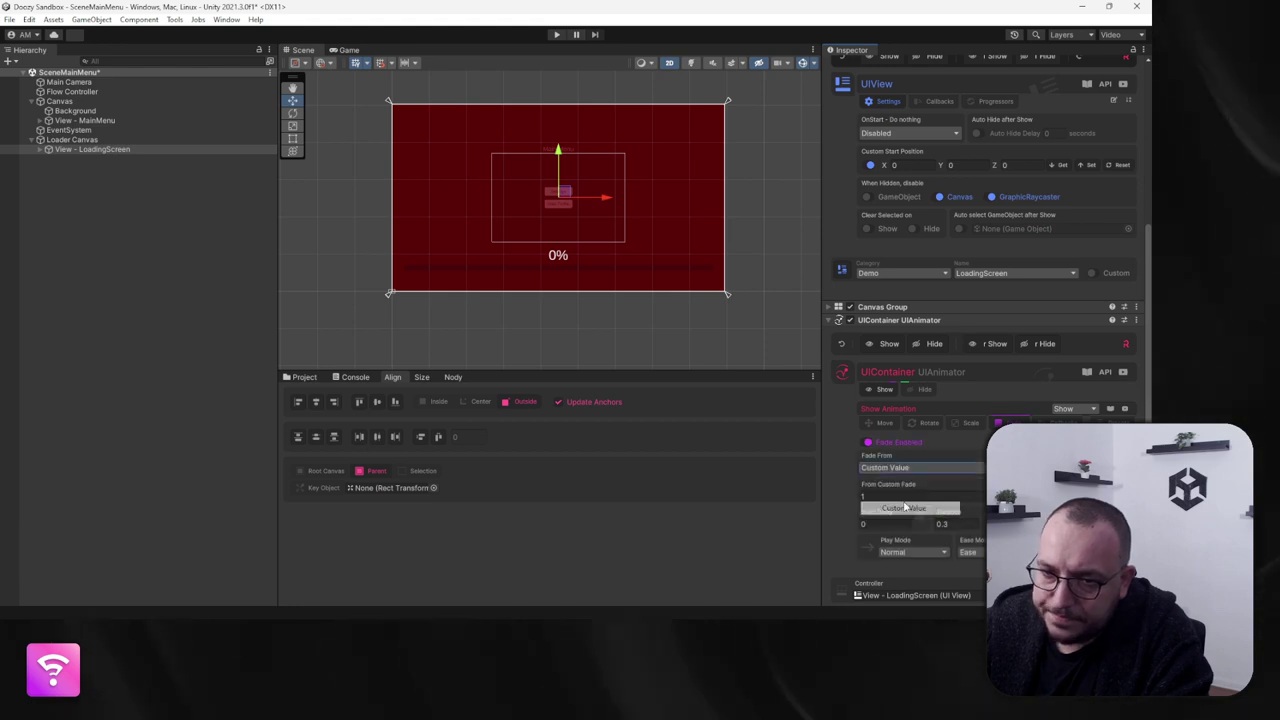
click(899, 496)
text(0)
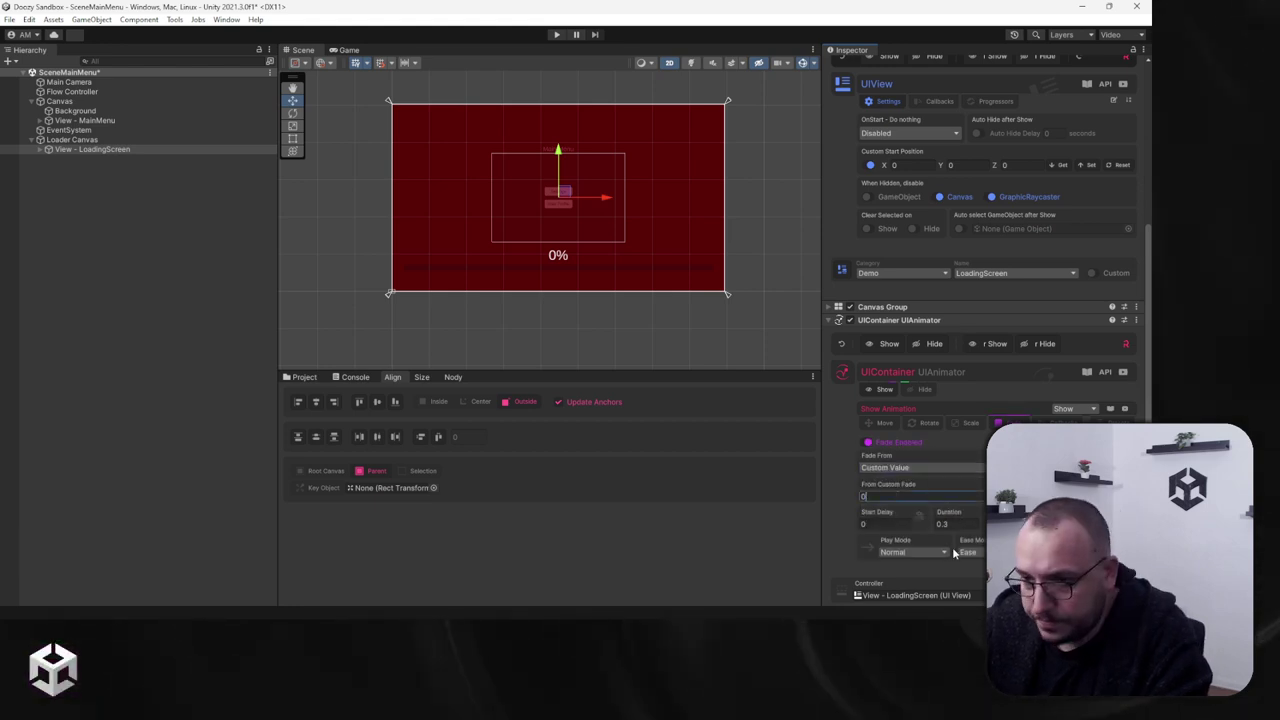
Step: Disable Move in the UIAnimator's hide animation
click(922, 389)
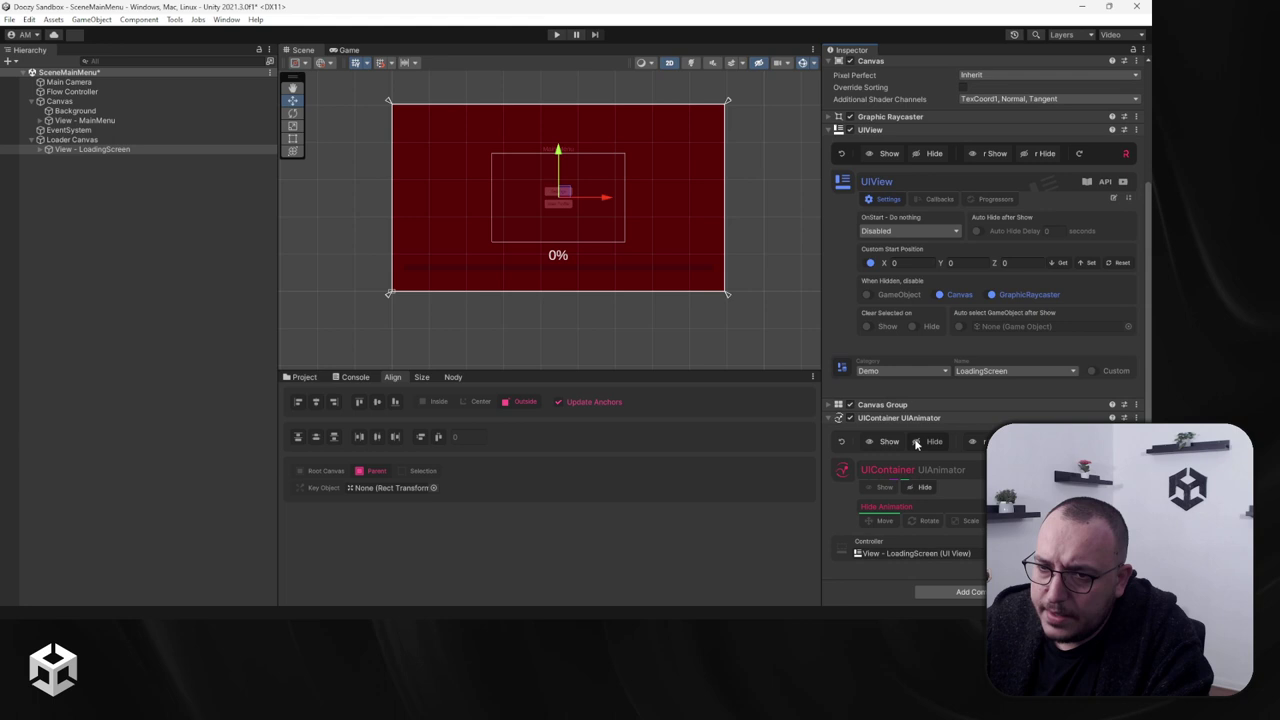
click(884, 520)
scroll(888, 522, down, 1)
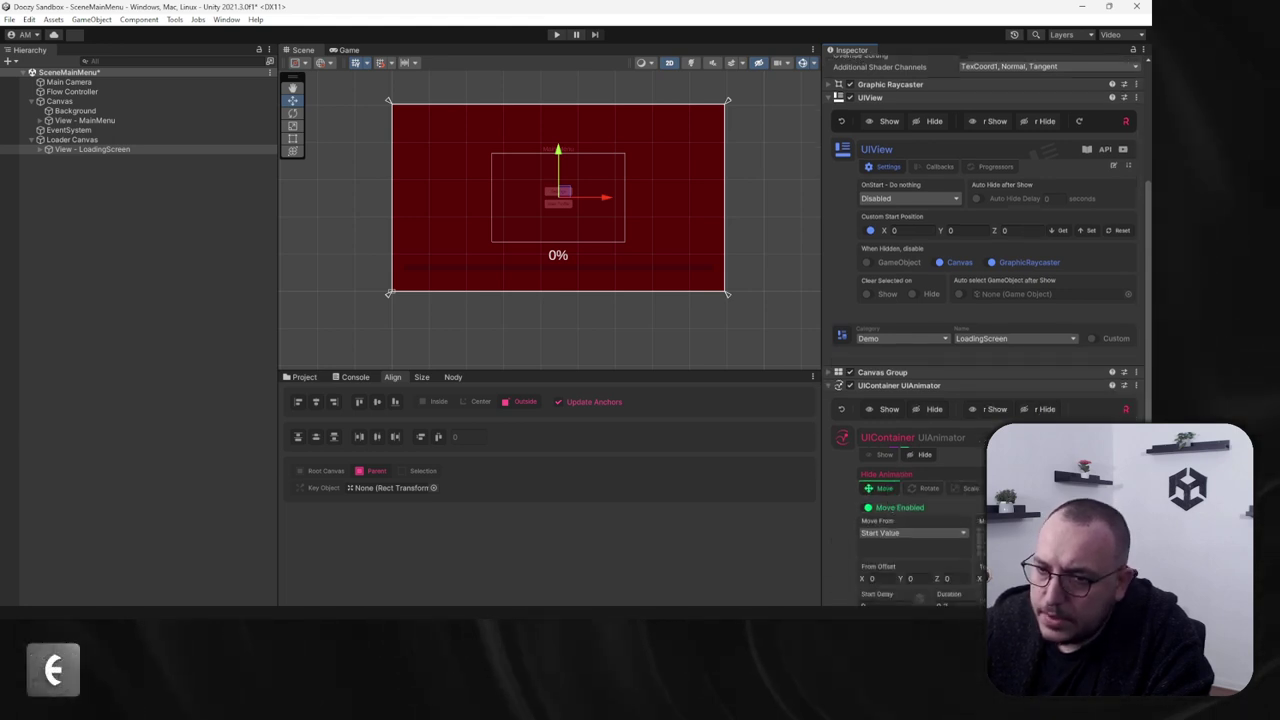
click(868, 507)
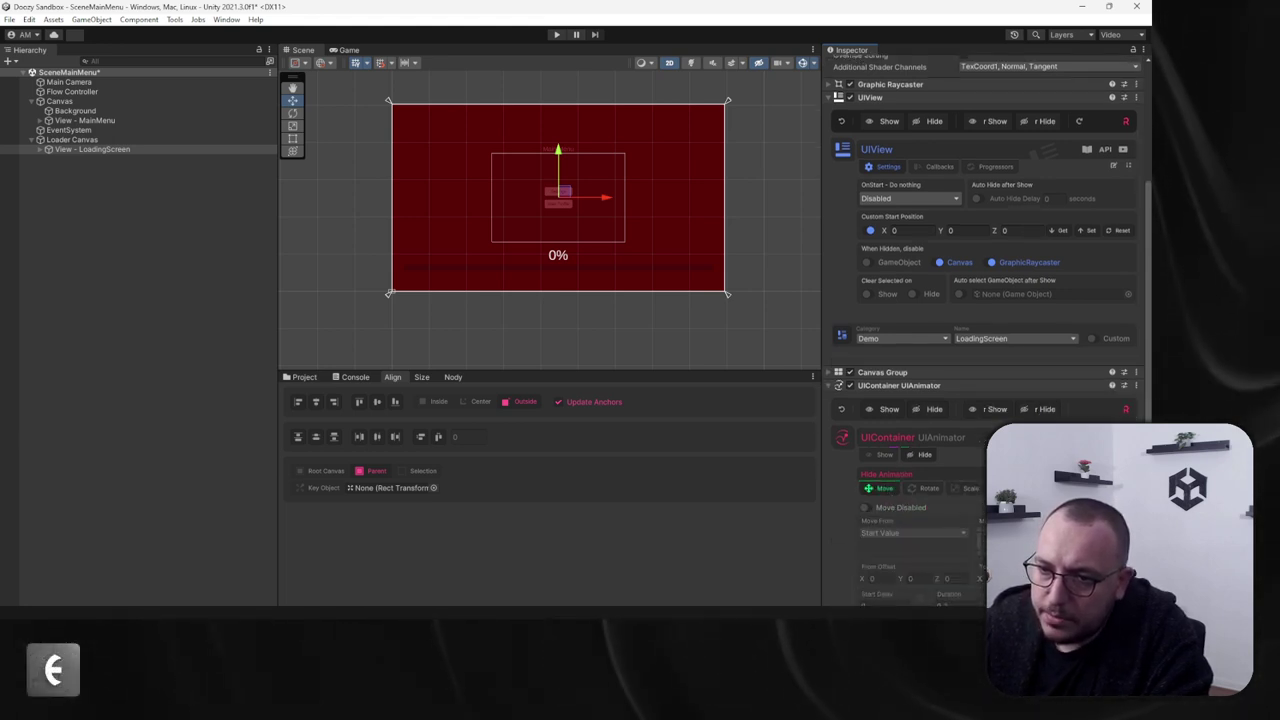
Step: Enable Fade in the UIAnimator's hide animation and preview the loading view's show animation
click(997, 488)
scroll(910, 480, down, 2)
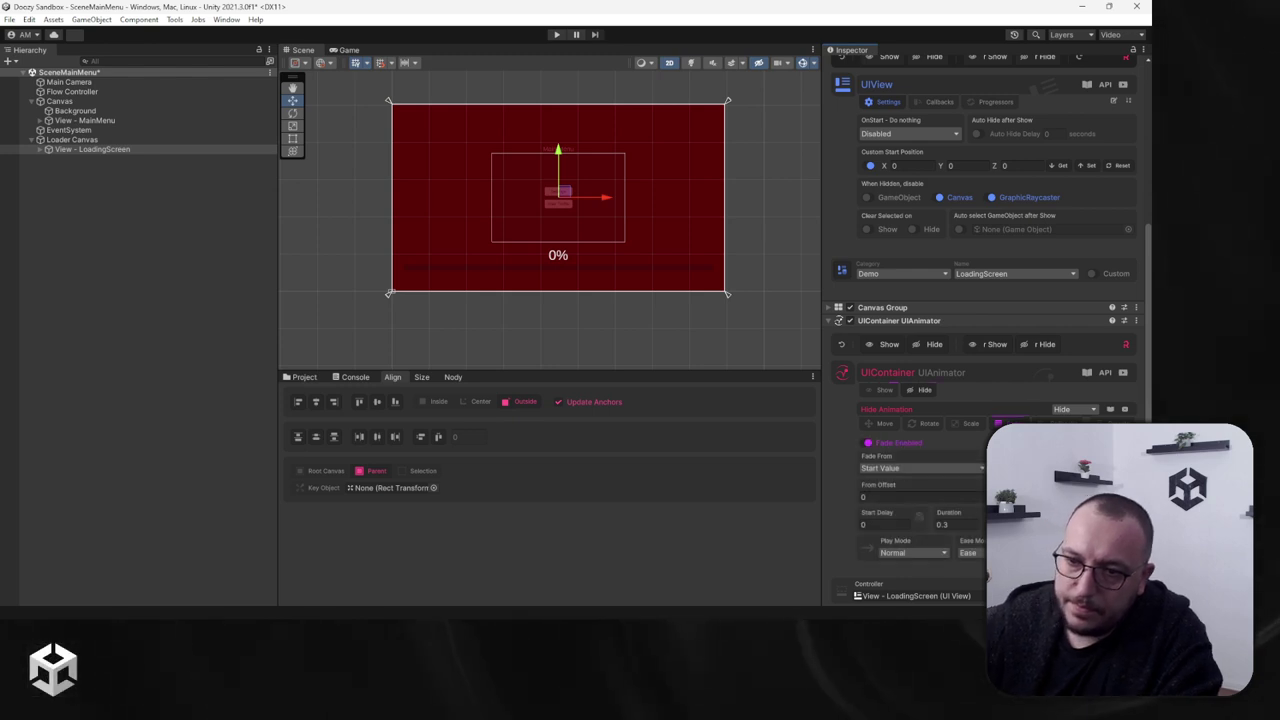
click(889, 344)
click(901, 345)
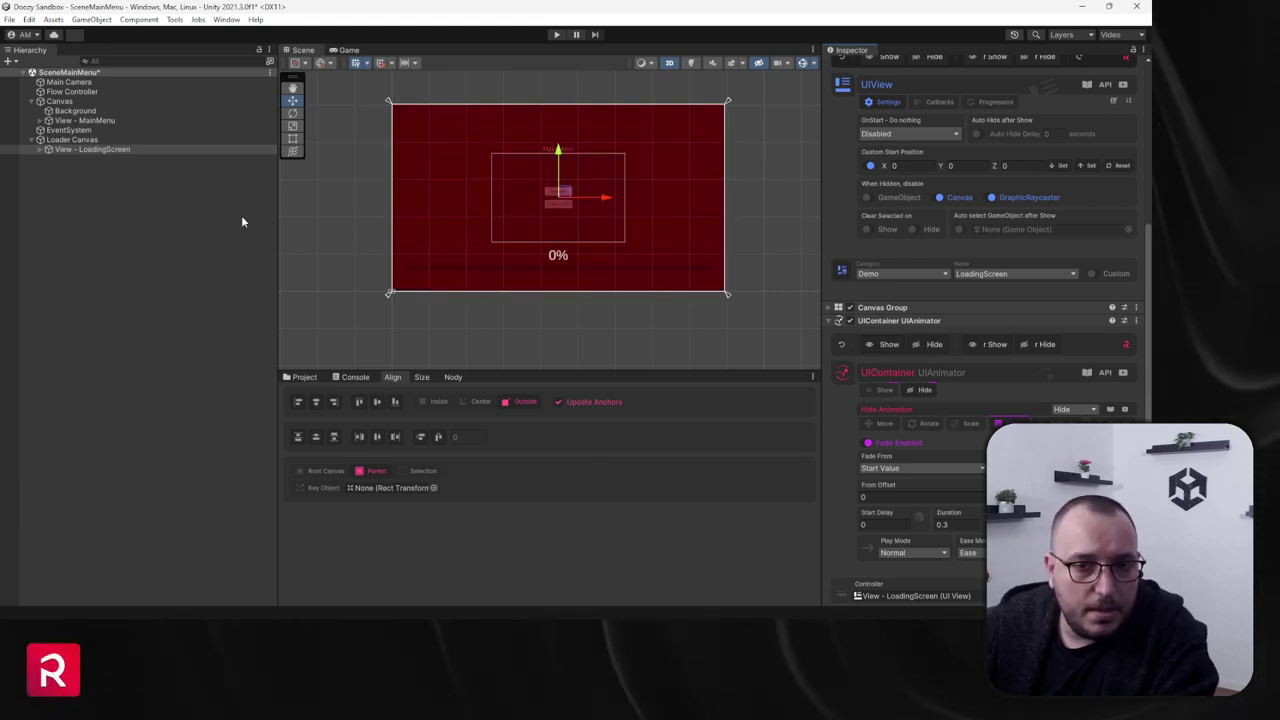
Step: Set the OnStart behaviour of View - LoadingScreen to Instant Hide
click(80, 150)
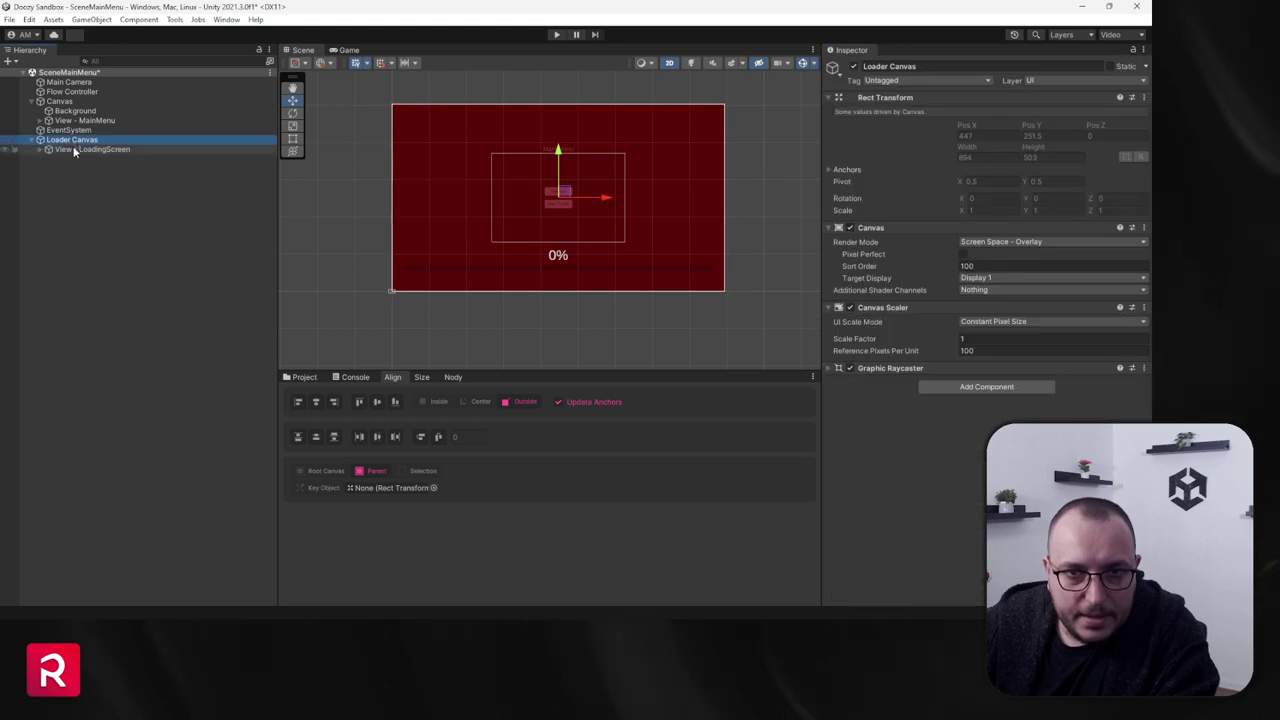
click(884, 385)
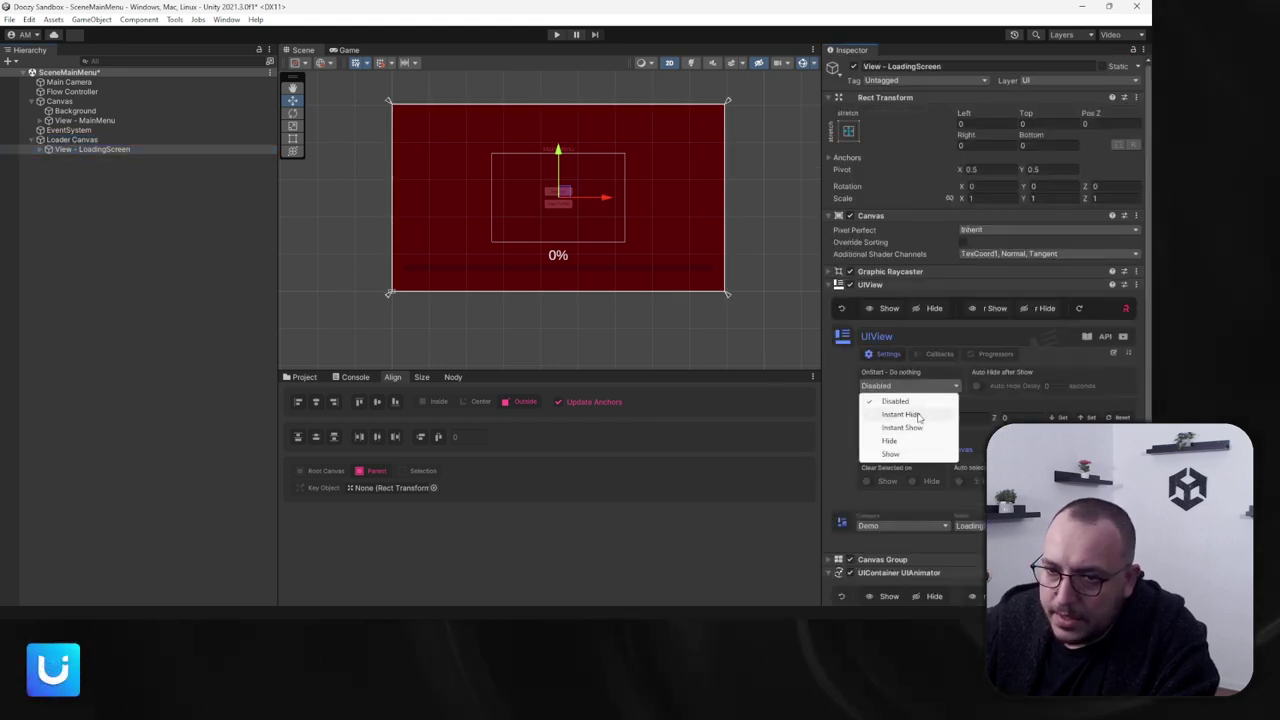
click(900, 414)
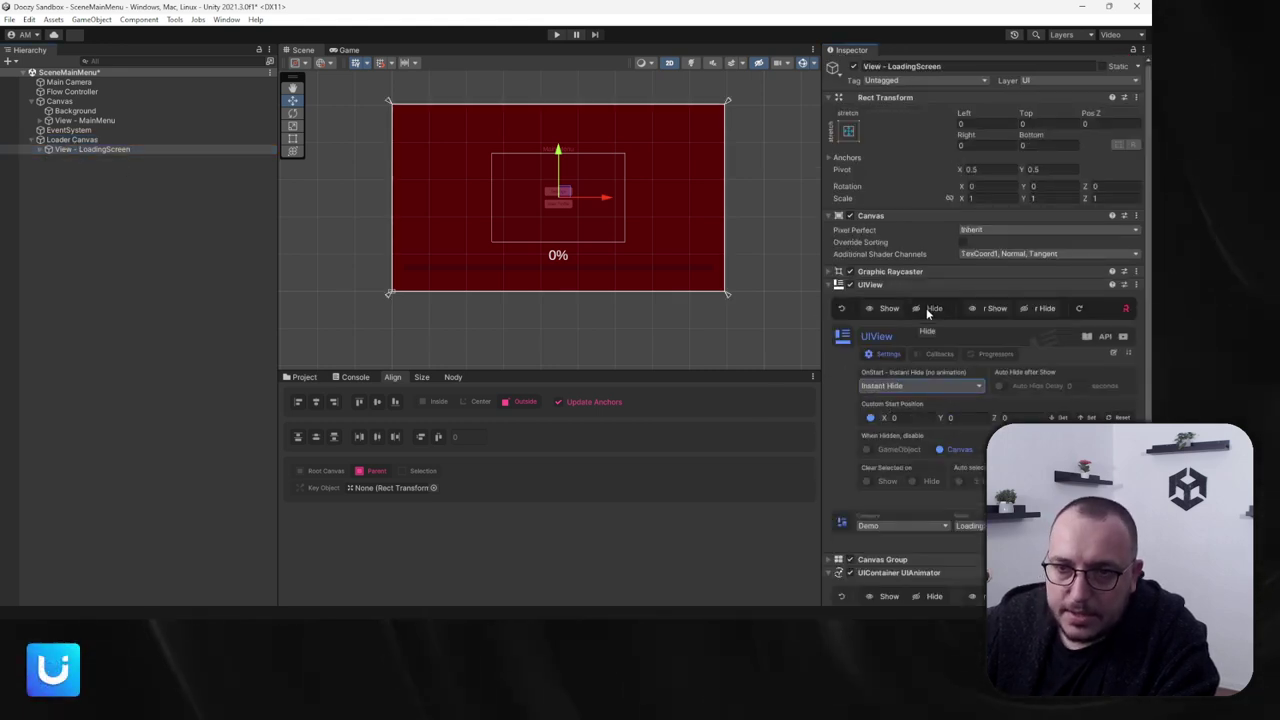
Step: Move View - LoadingScreen about 548 units down, clear of the main menu canvas, and select View - MainMenu
scroll(615, 327, down, 3)
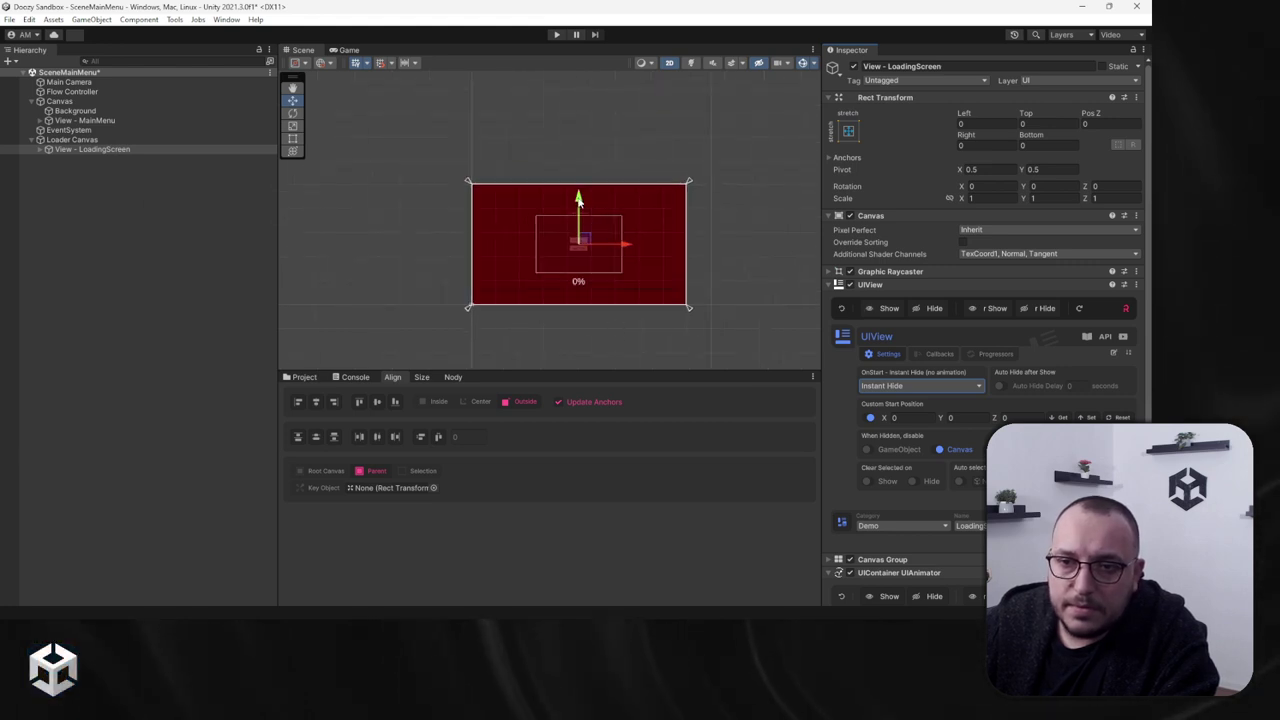
drag(578, 200, 571, 333)
middle_drag(571, 333, 537, 219)
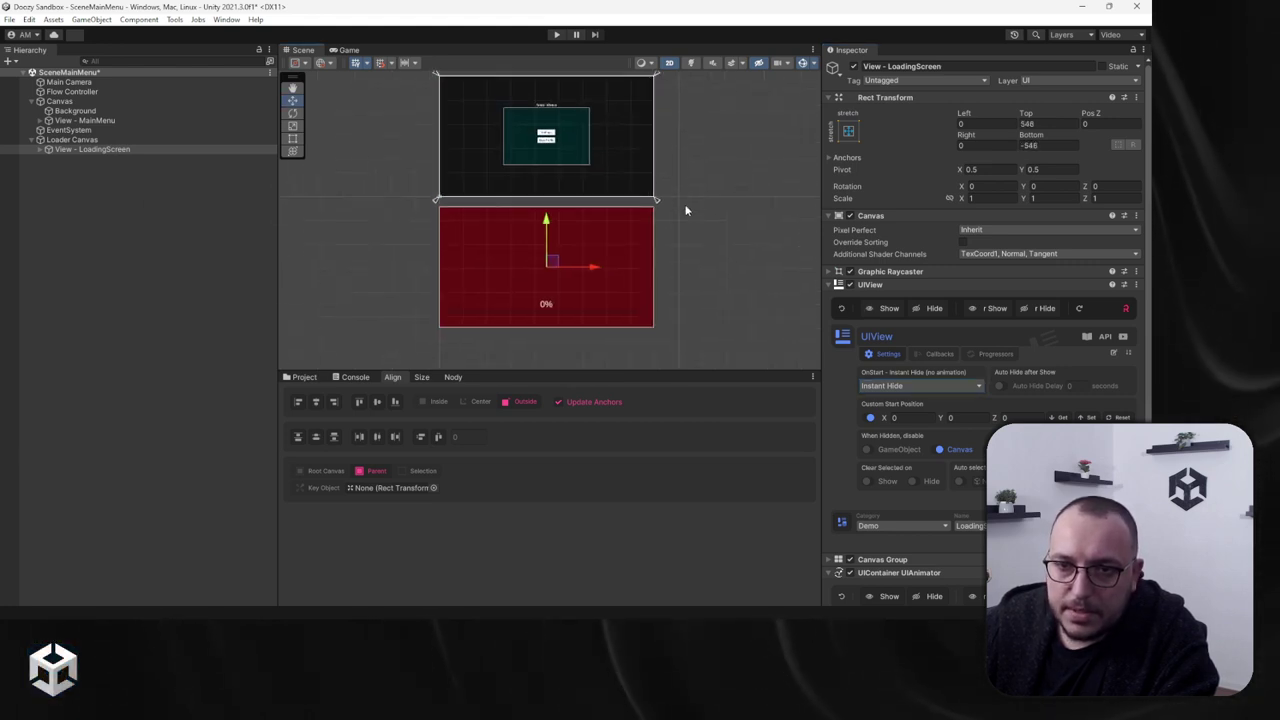
scroll(441, 283, up, 2)
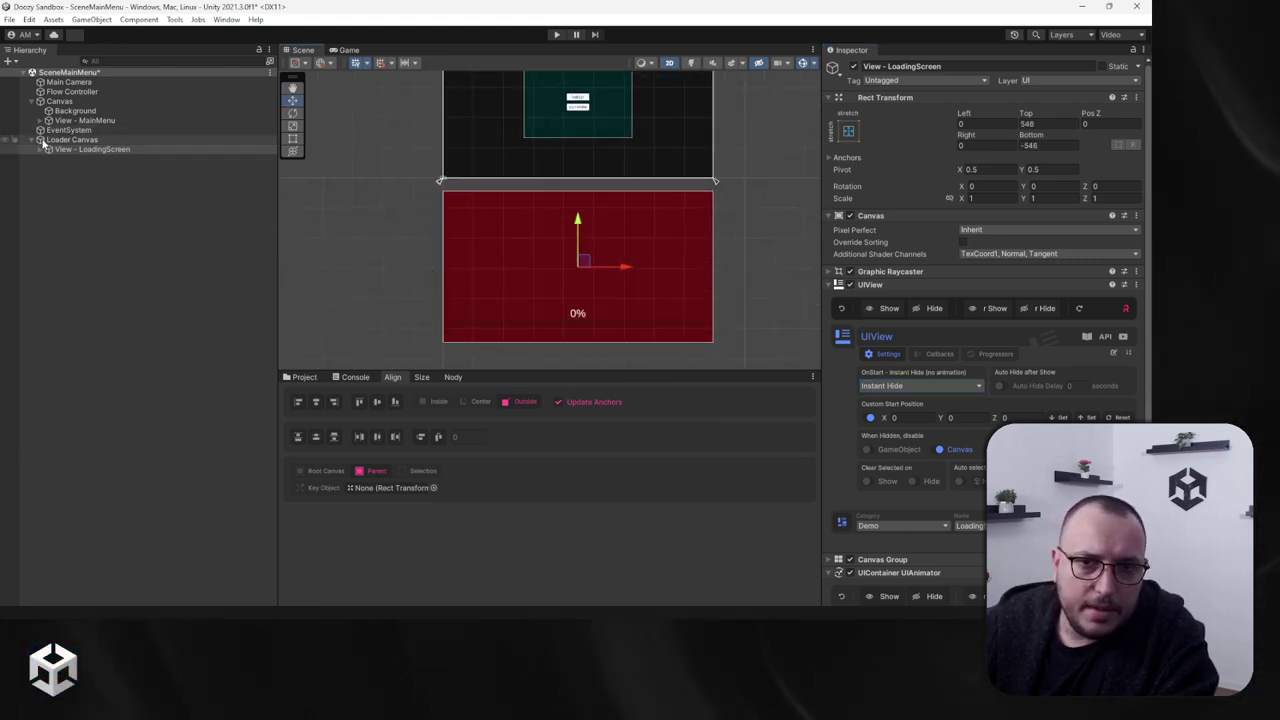
click(128, 140)
click(120, 120)
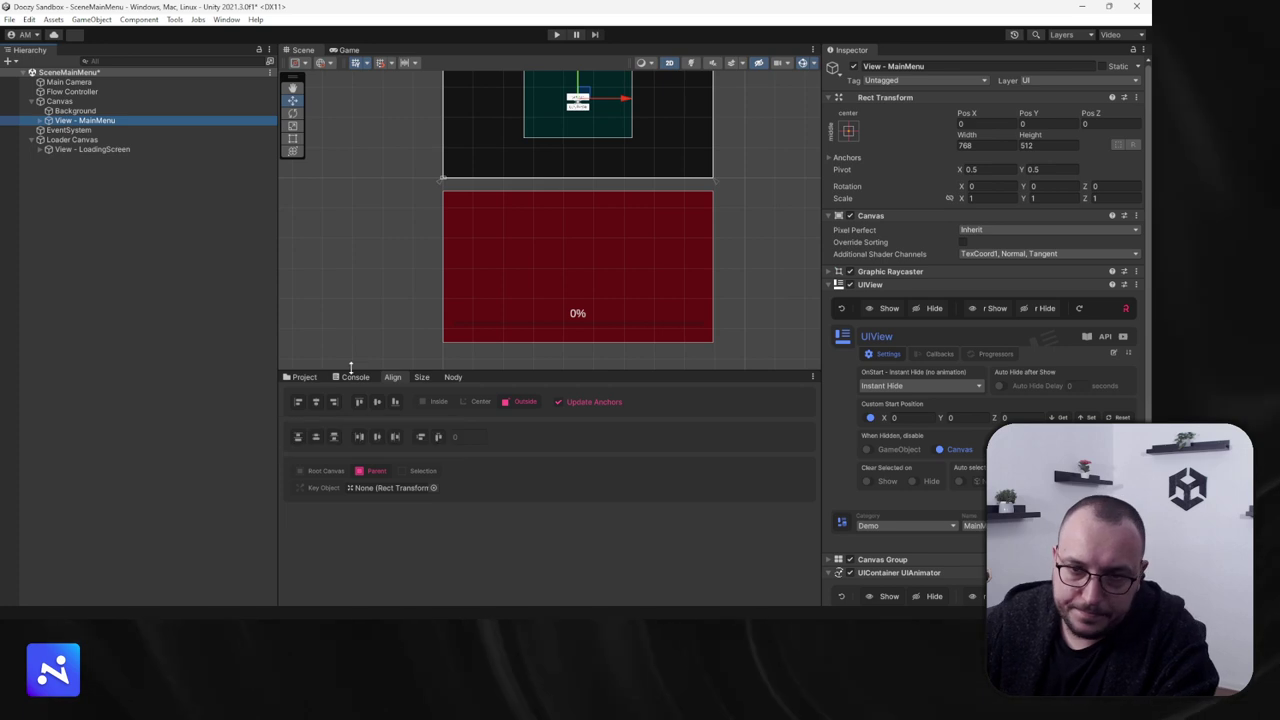
Step: In the Nody graph's Main Menu node, add Demo/LoadingScreen to the views shown on exit
click(315, 378)
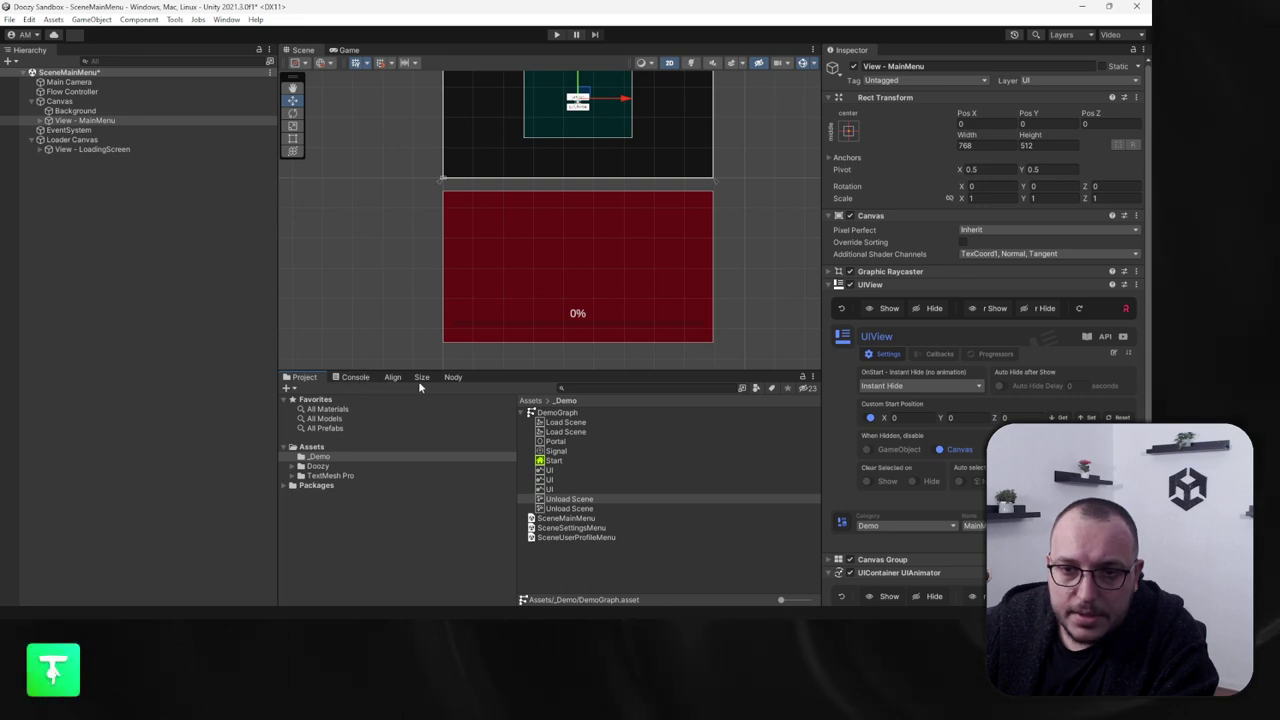
click(452, 377)
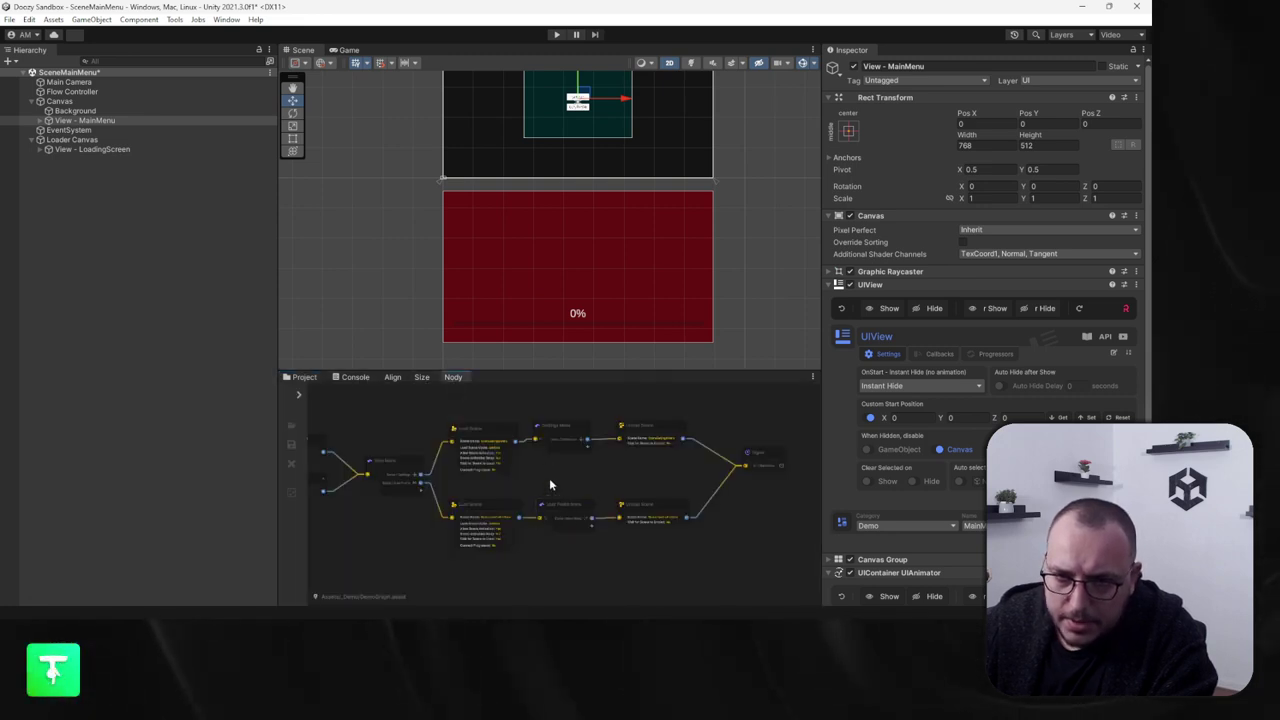
scroll(549, 485, up, 5)
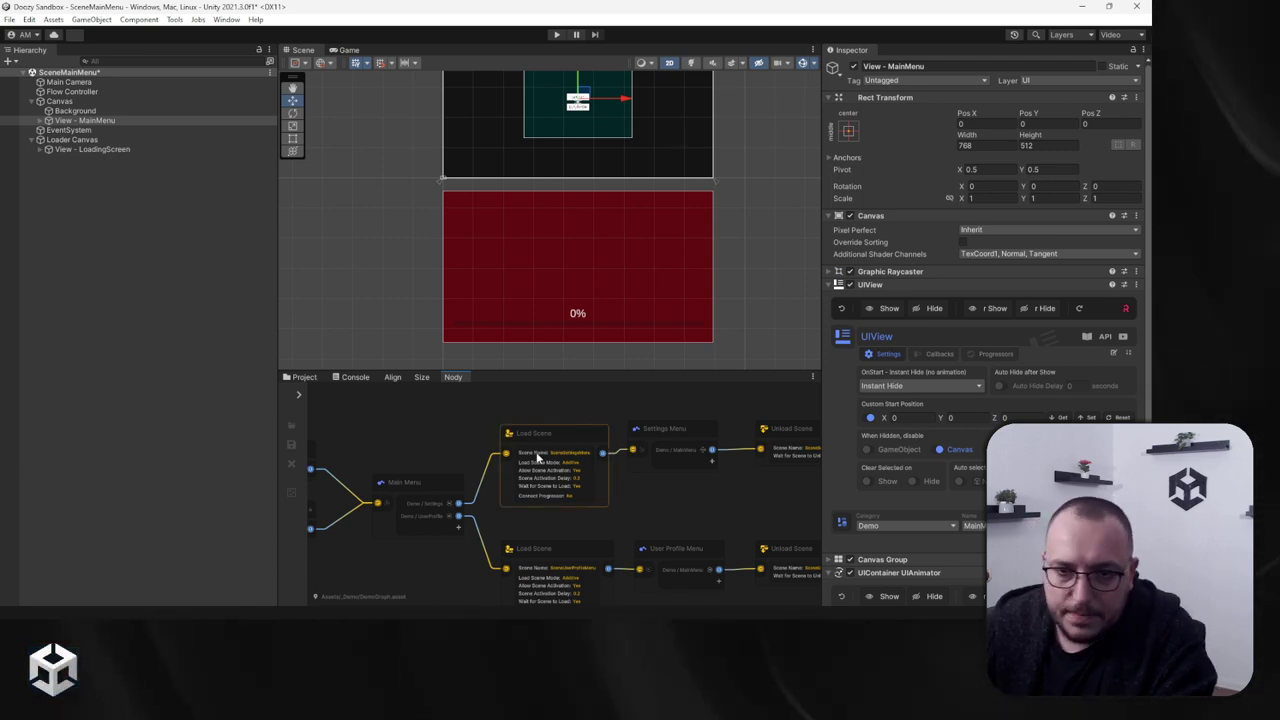
click(452, 495)
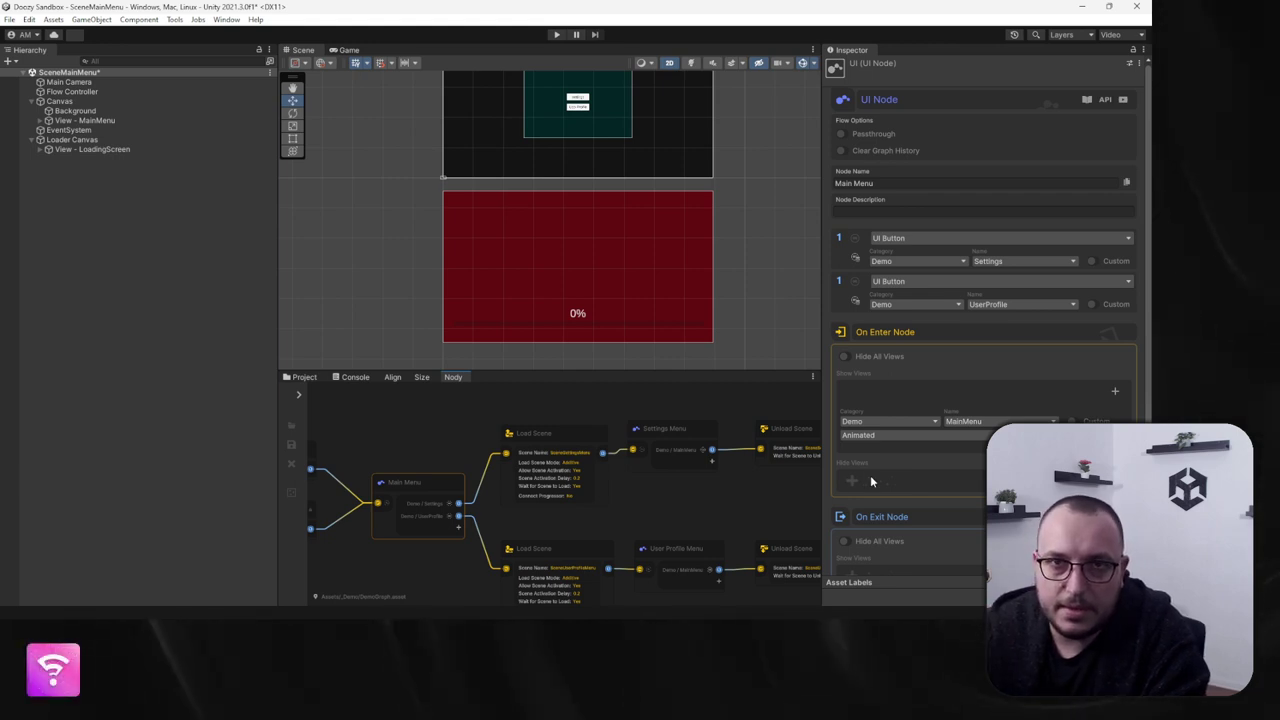
scroll(860, 460, down, 2)
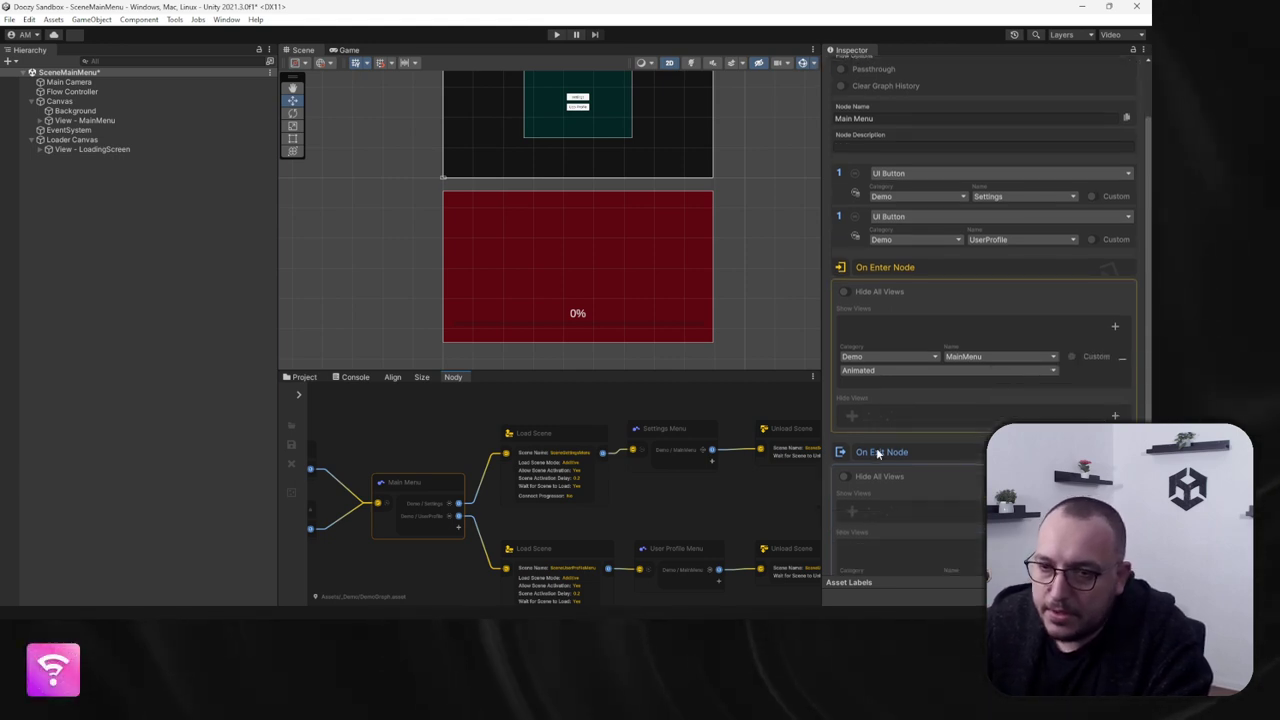
scroll(905, 410, down, 2)
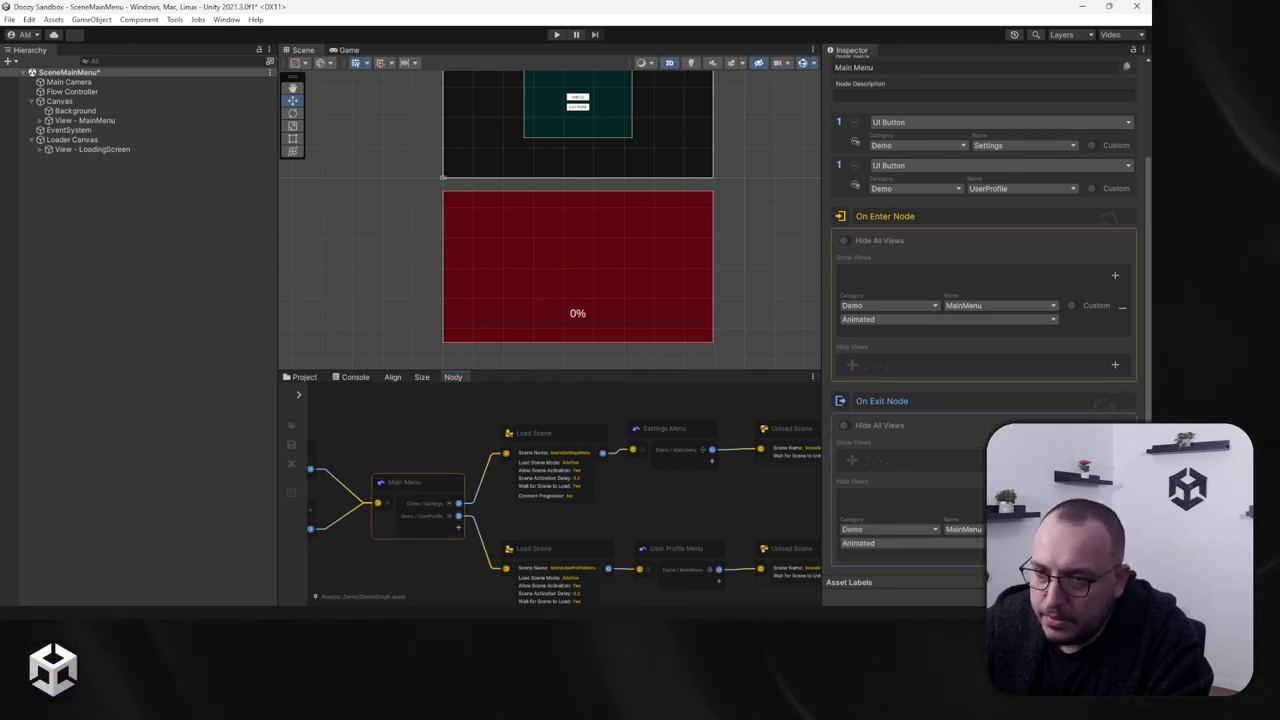
click(852, 460)
click(920, 490)
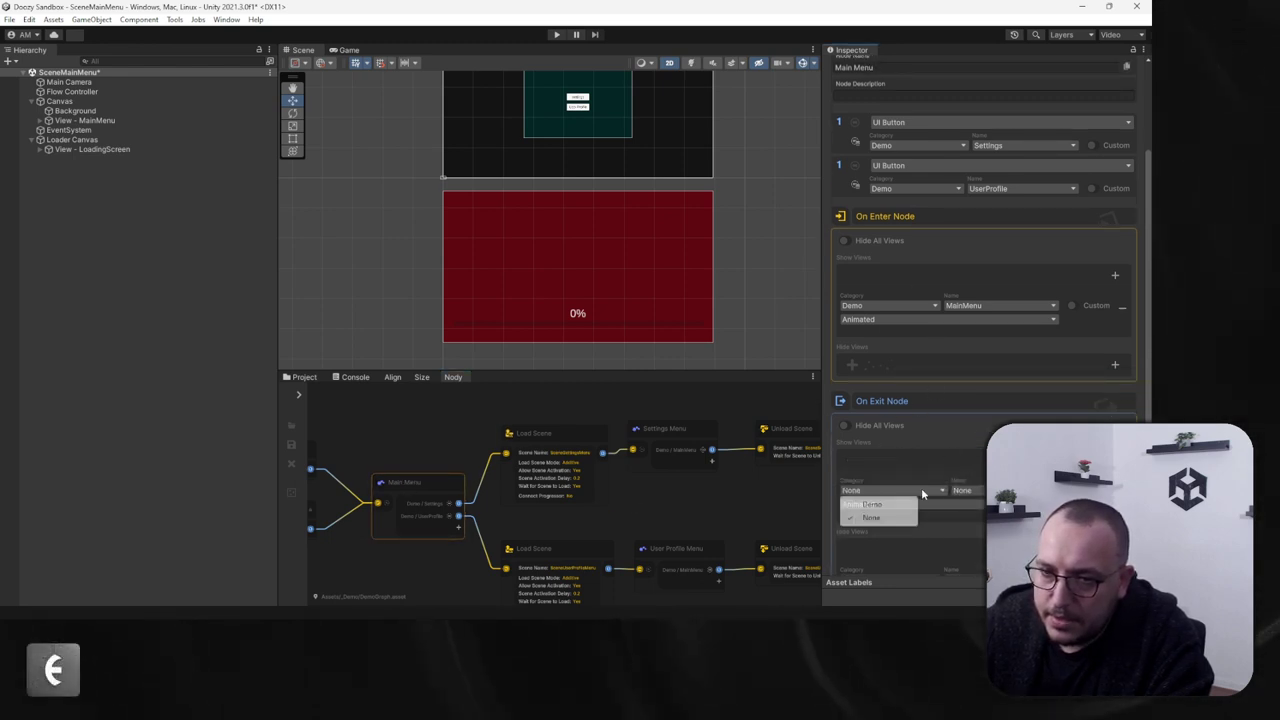
click(896, 505)
click(962, 490)
click(958, 518)
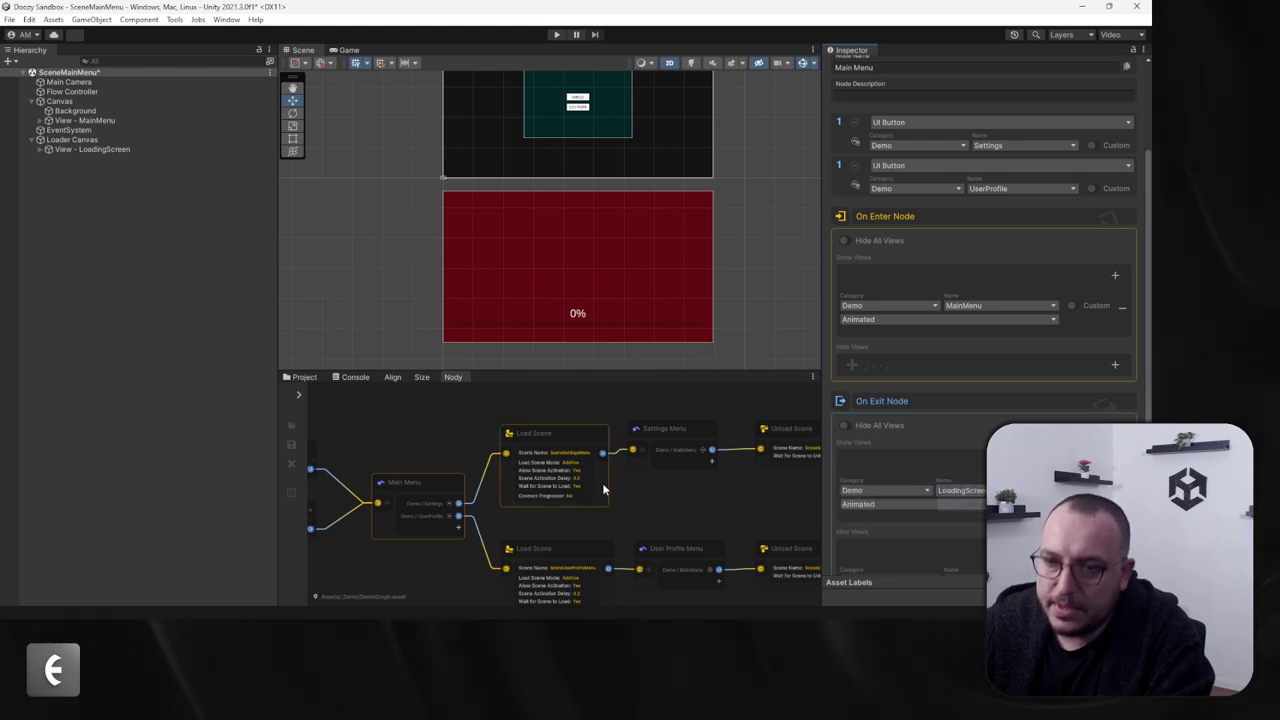
Step: In the Settings Menu node, add Demo/LoadingScreen to the views hidden on enter
middle_drag(652, 513, 604, 471)
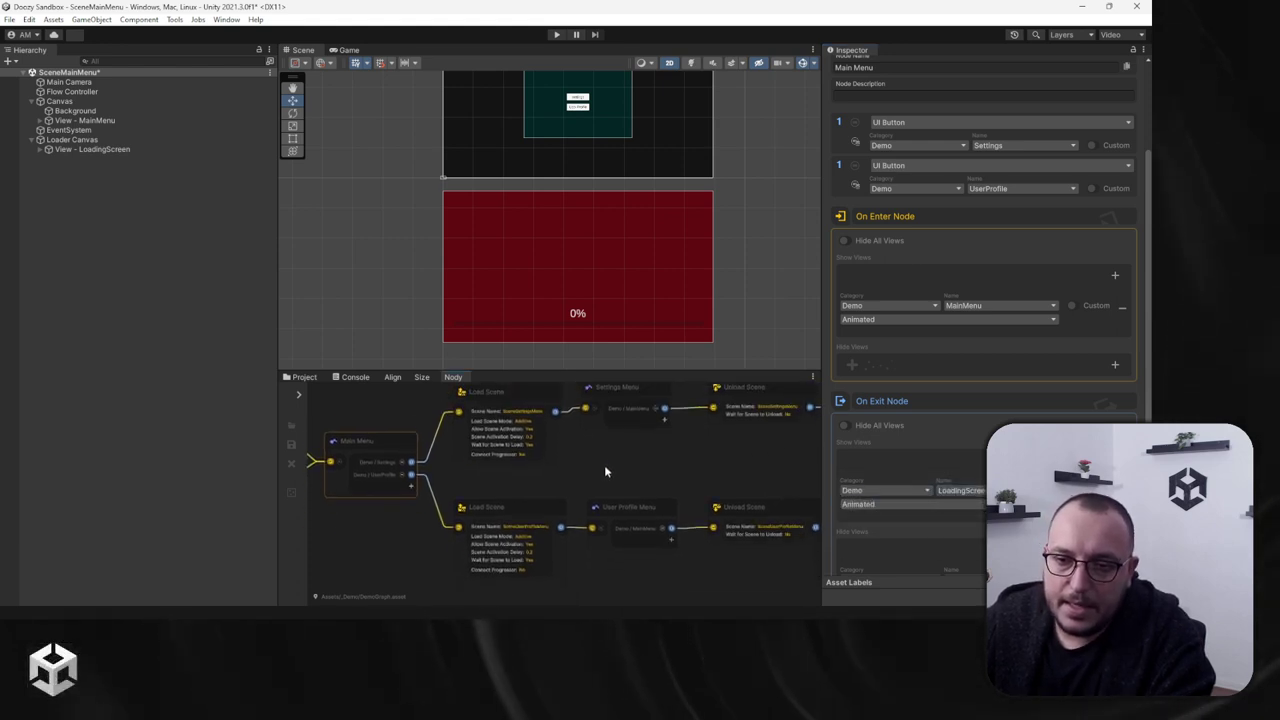
click(636, 406)
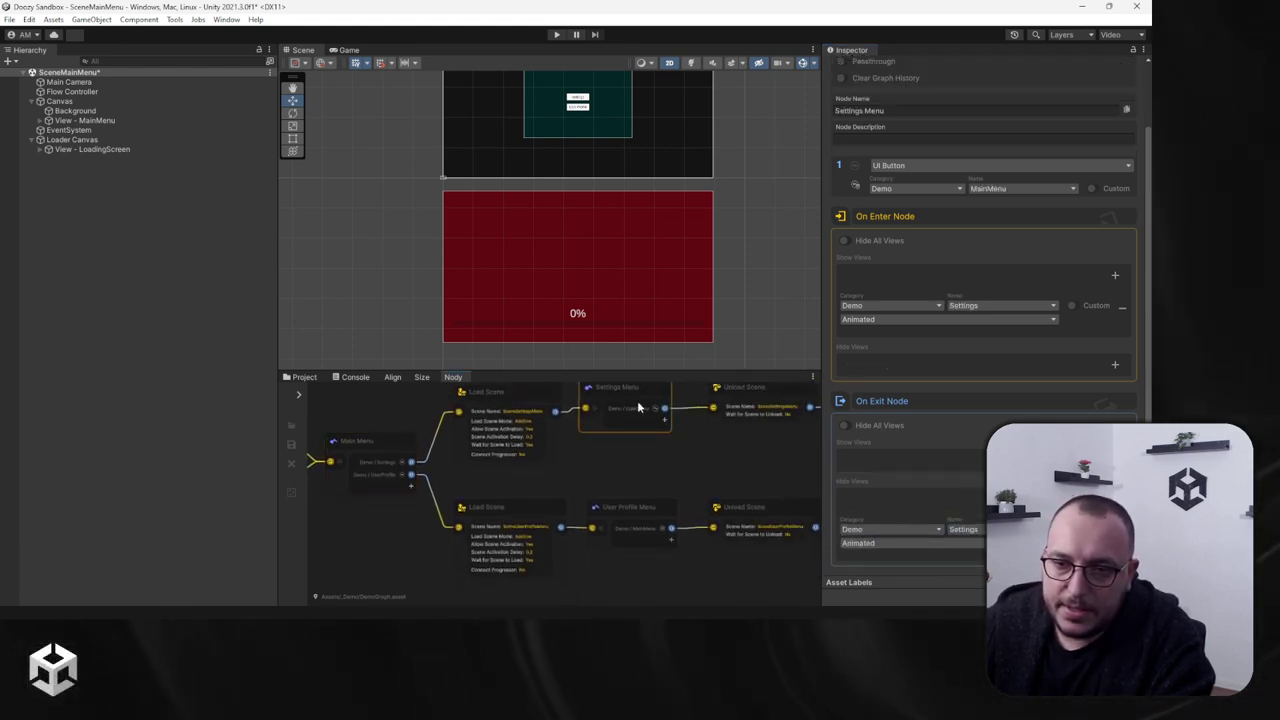
click(1114, 364)
click(895, 395)
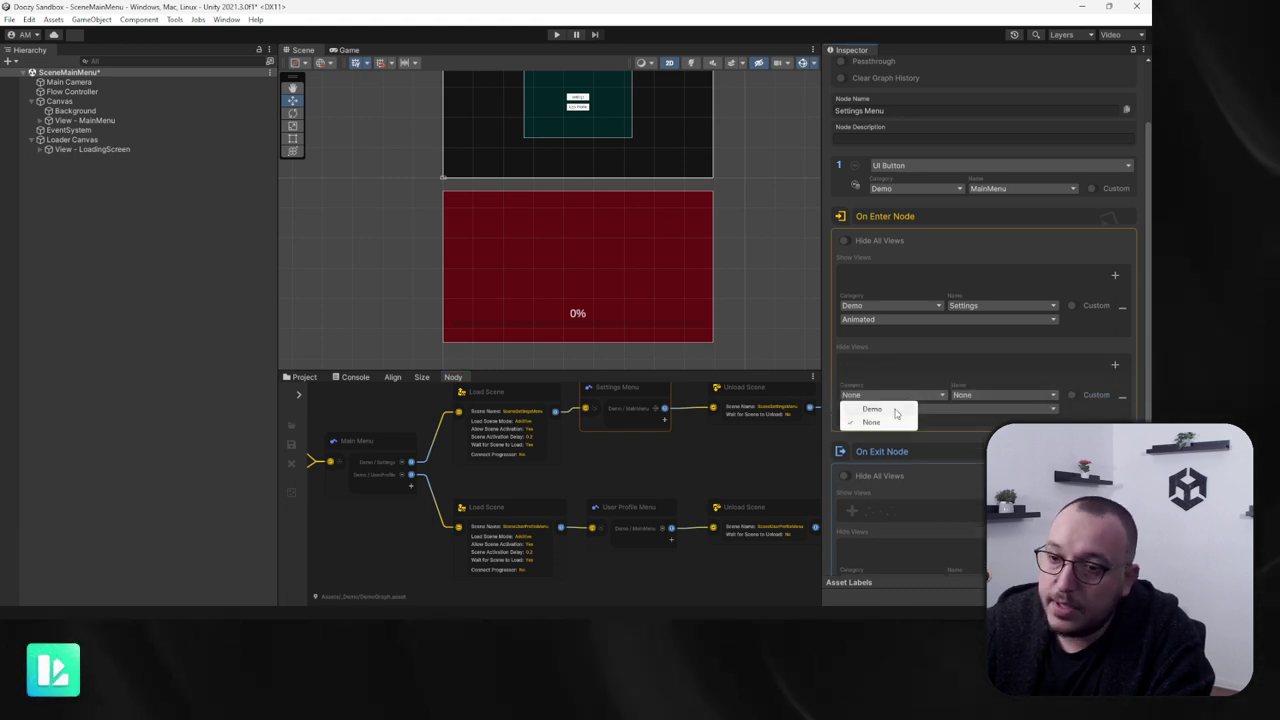
click(862, 415)
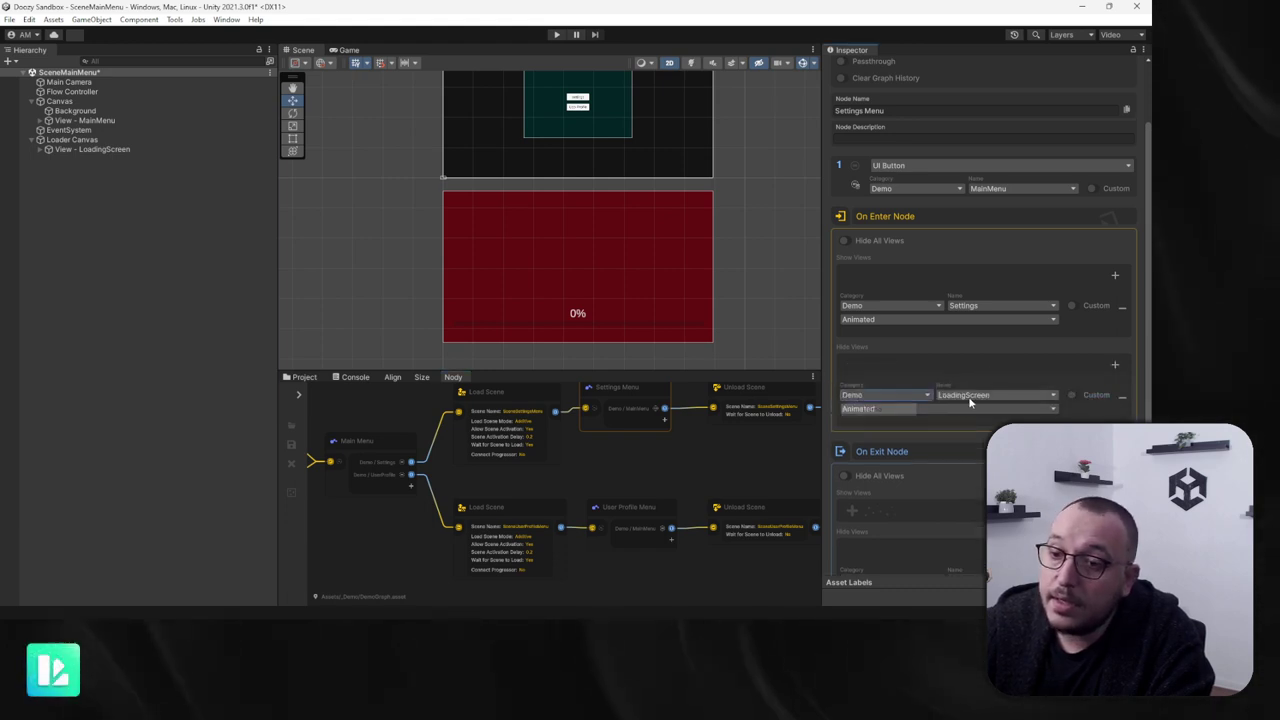
Step: In the User Profile Menu node, add Demo/LoadingScreen to the views shown on exit
click(624, 509)
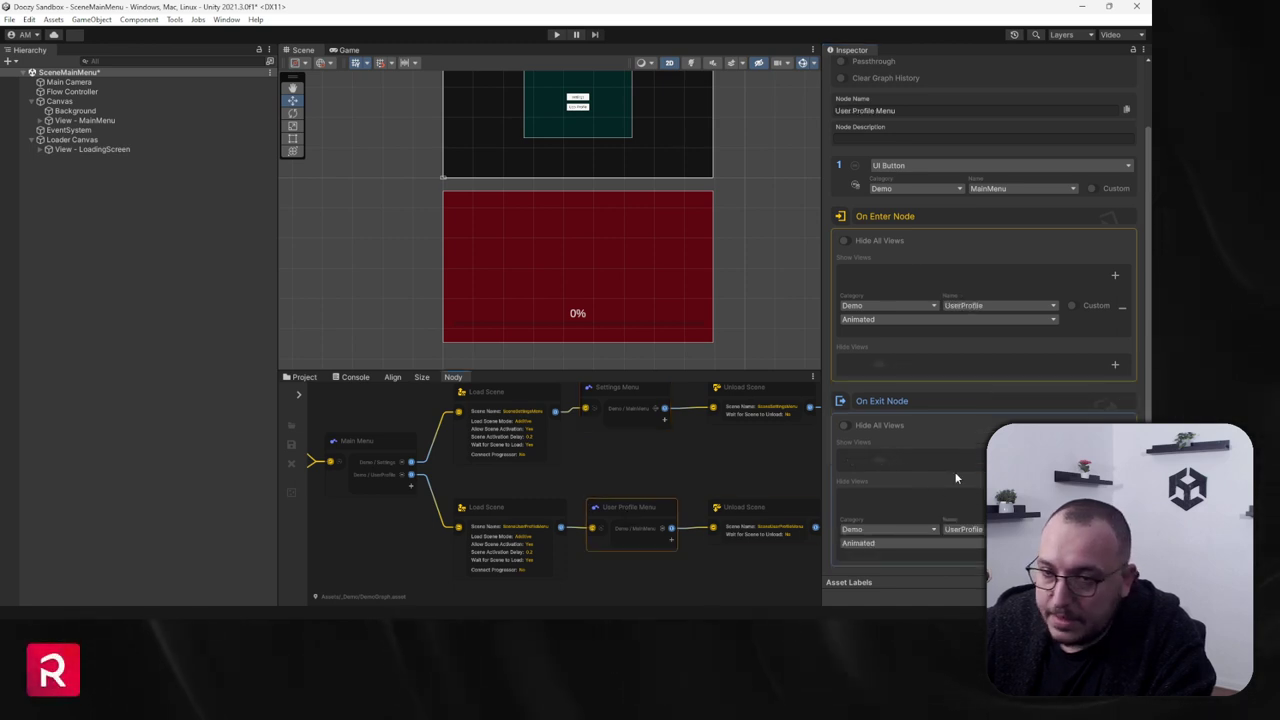
click(899, 460)
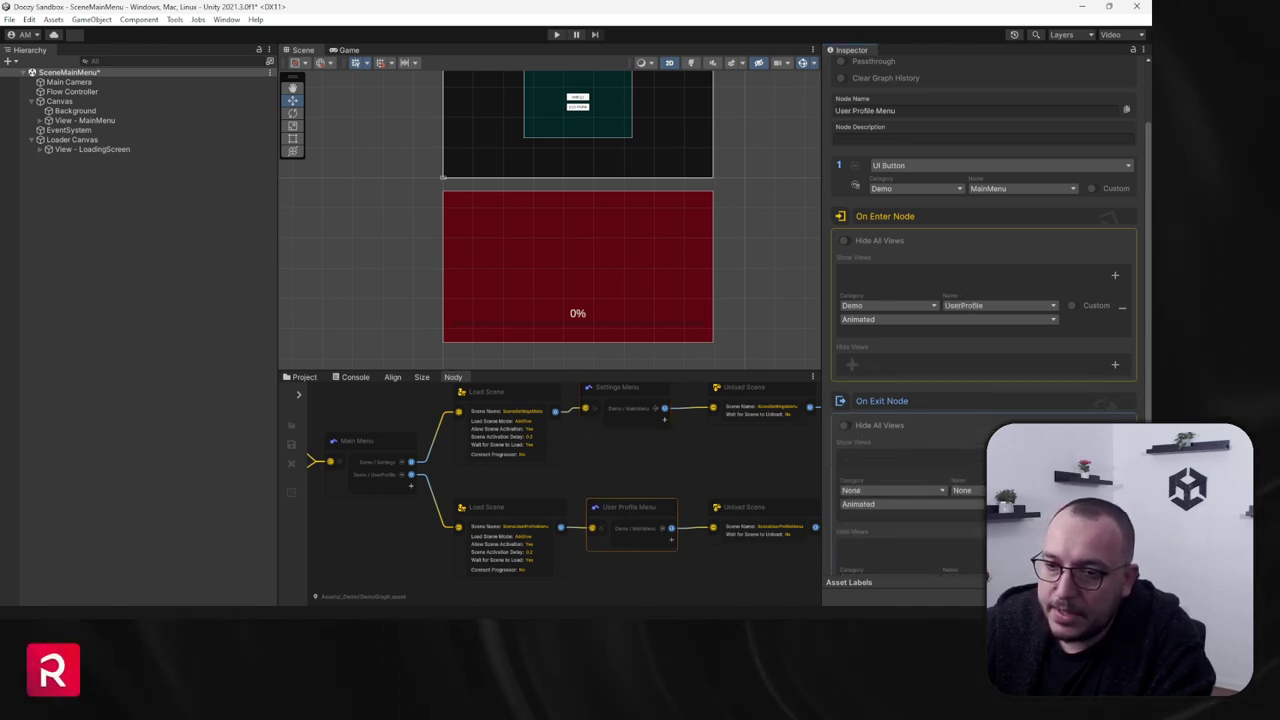
click(920, 490)
click(868, 519)
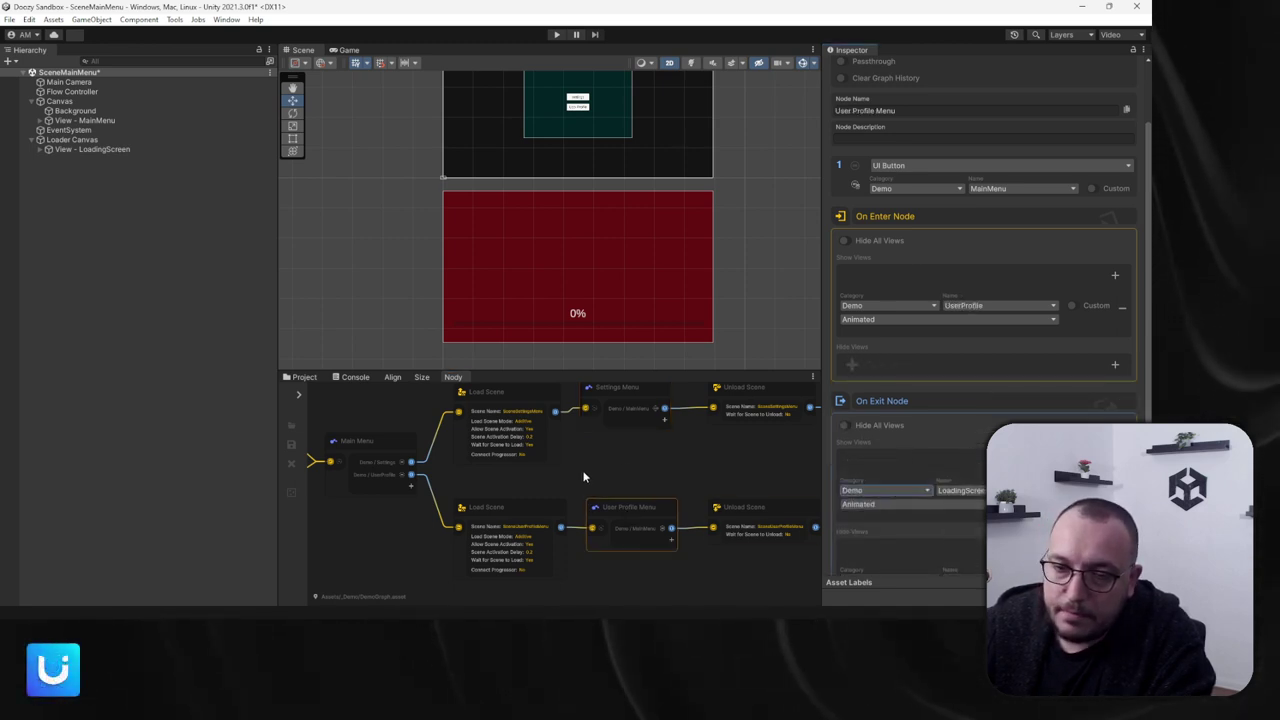
Step: Connect the Loaders/MainLoader progressor to the Load Scene node for SceneSettingsMenu
scroll(585, 477, down, 2)
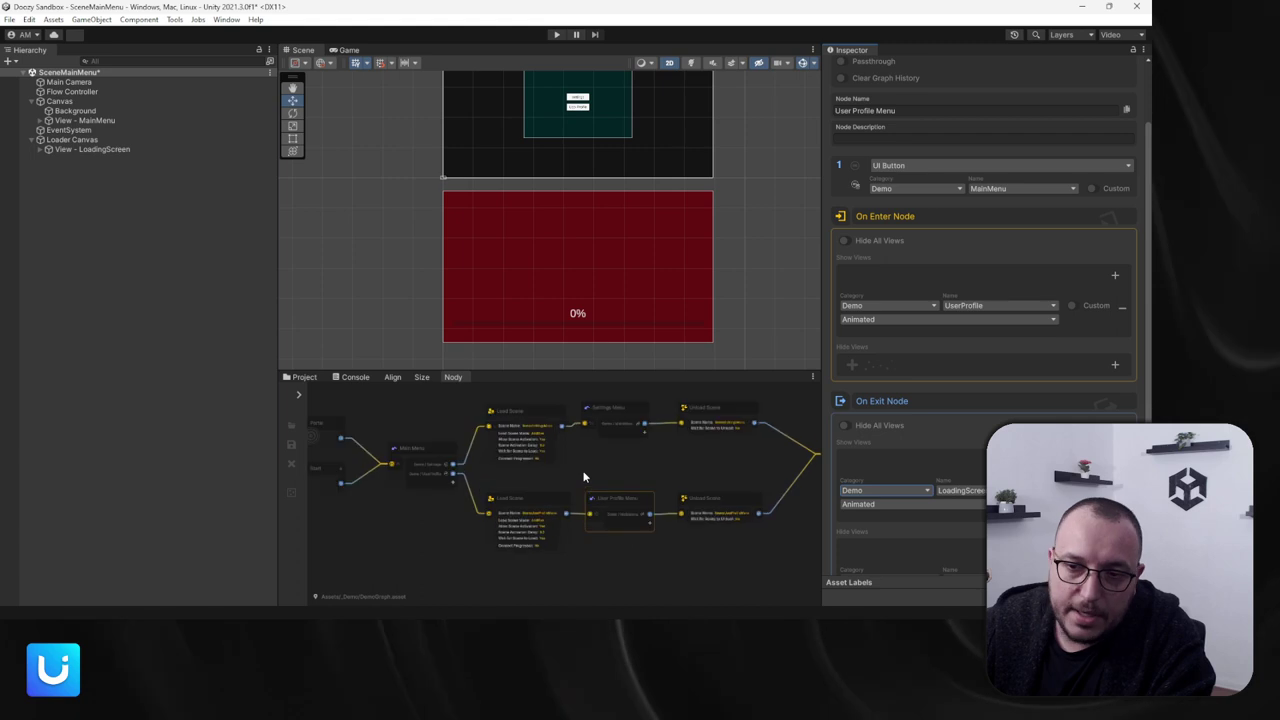
click(510, 425)
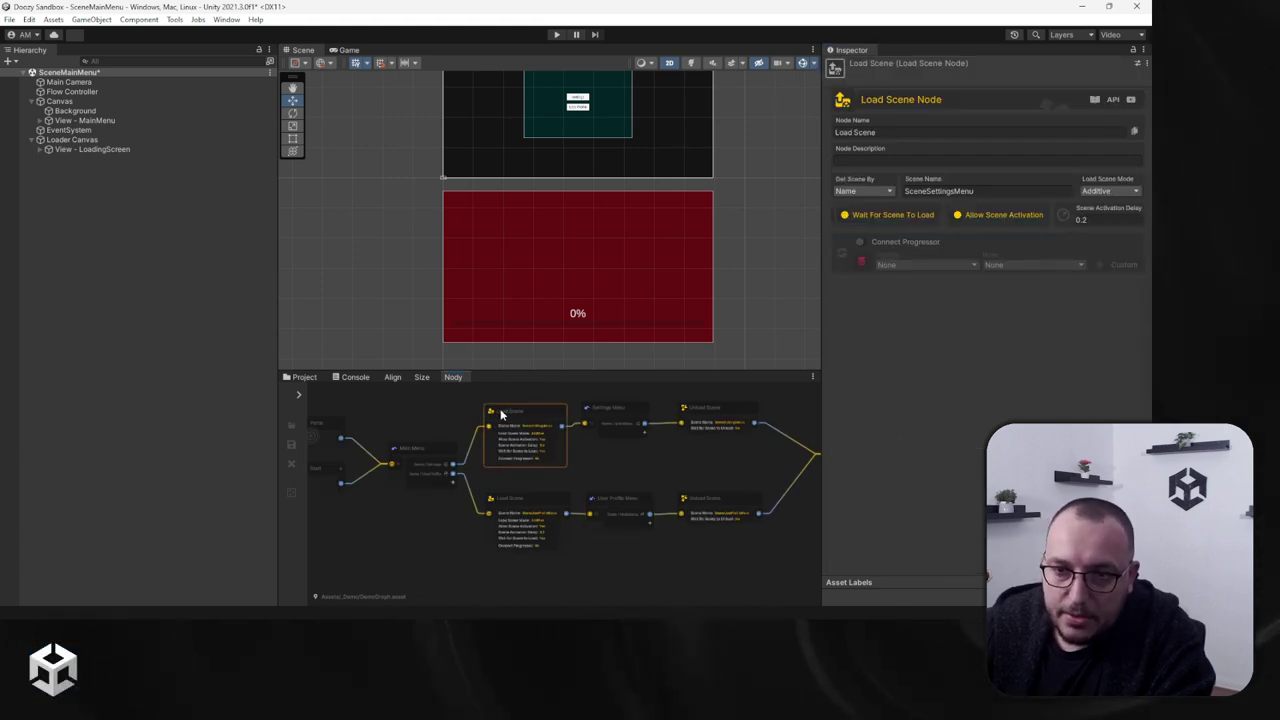
scroll(502, 414, up, 2)
click(855, 256)
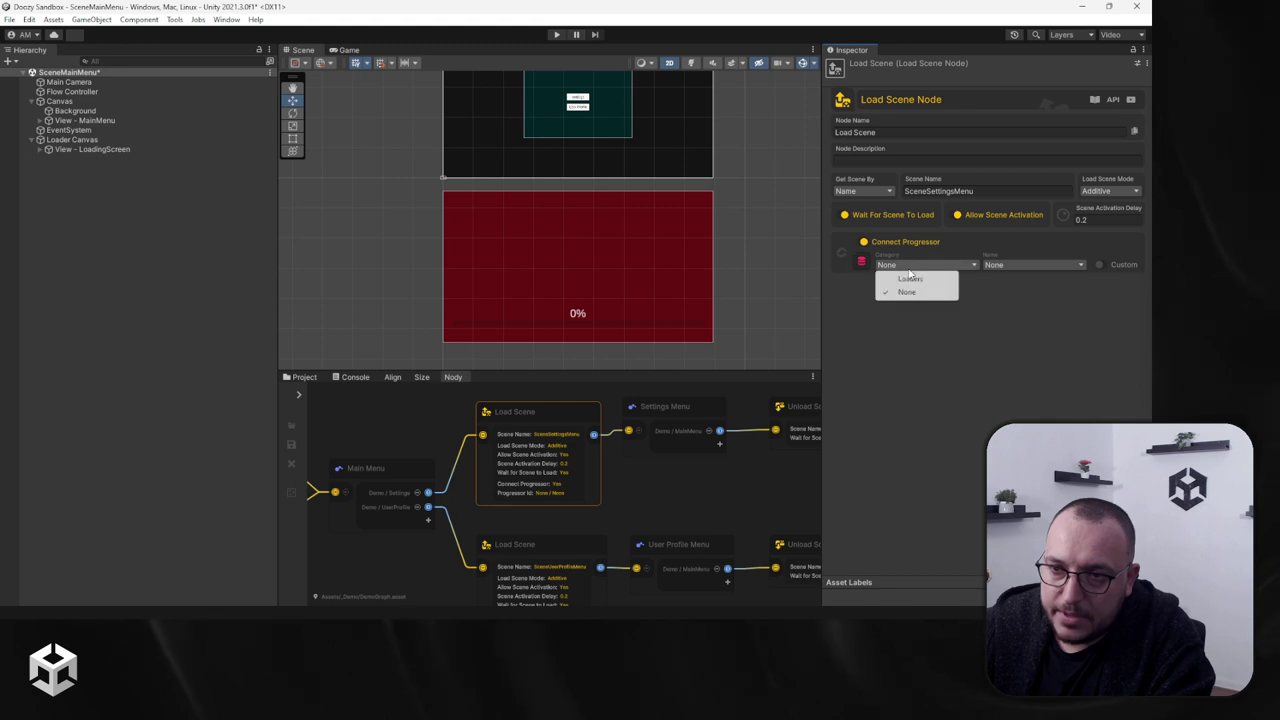
click(910, 278)
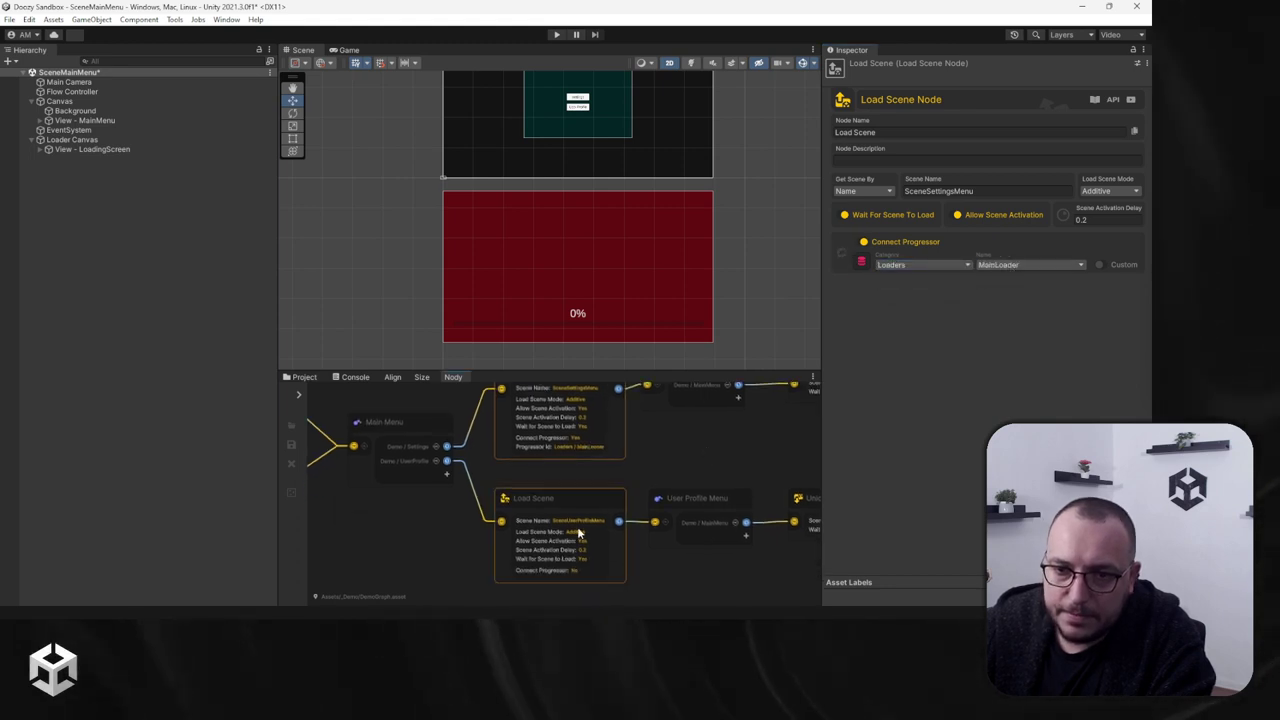
Step: Connect the Loaders/MainLoader progressor to the Load Scene node for SceneUserProfileMenu
click(578, 533)
click(860, 242)
click(920, 264)
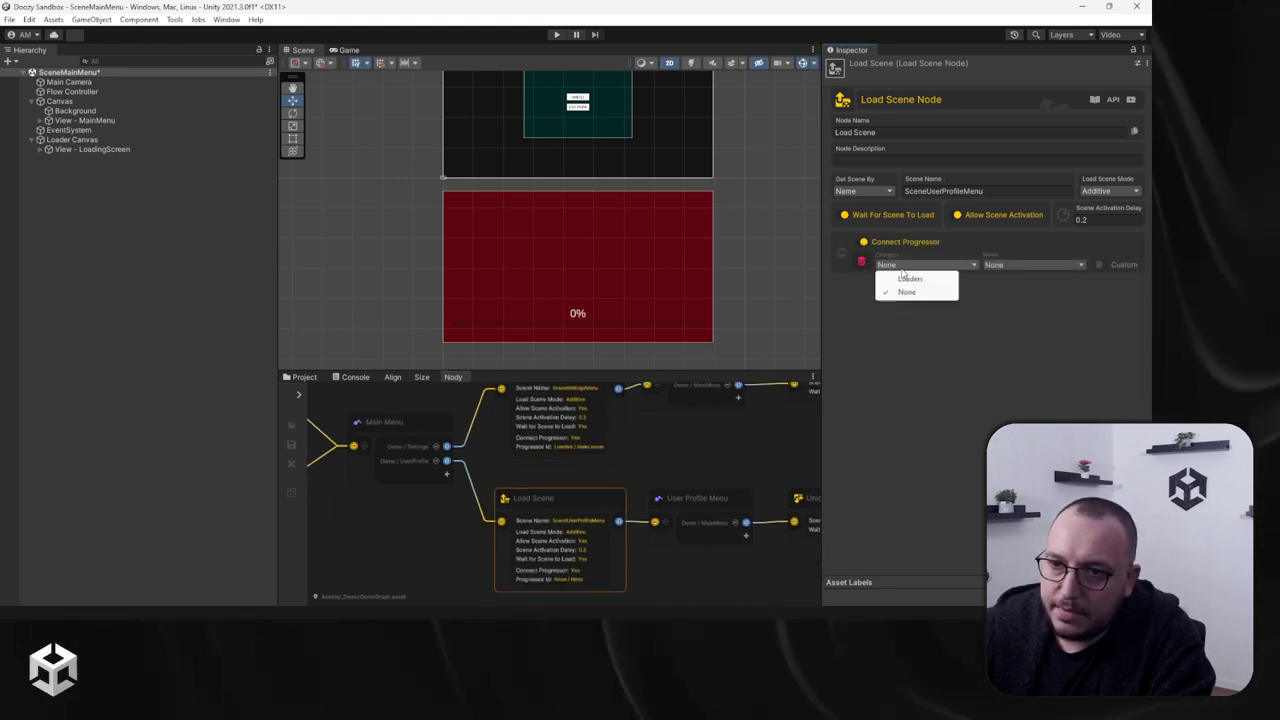
click(905, 286)
Step: Test the flow in Play mode by opening Settings, returning to Main Menu and opening User Profile
scroll(588, 497, down, 4)
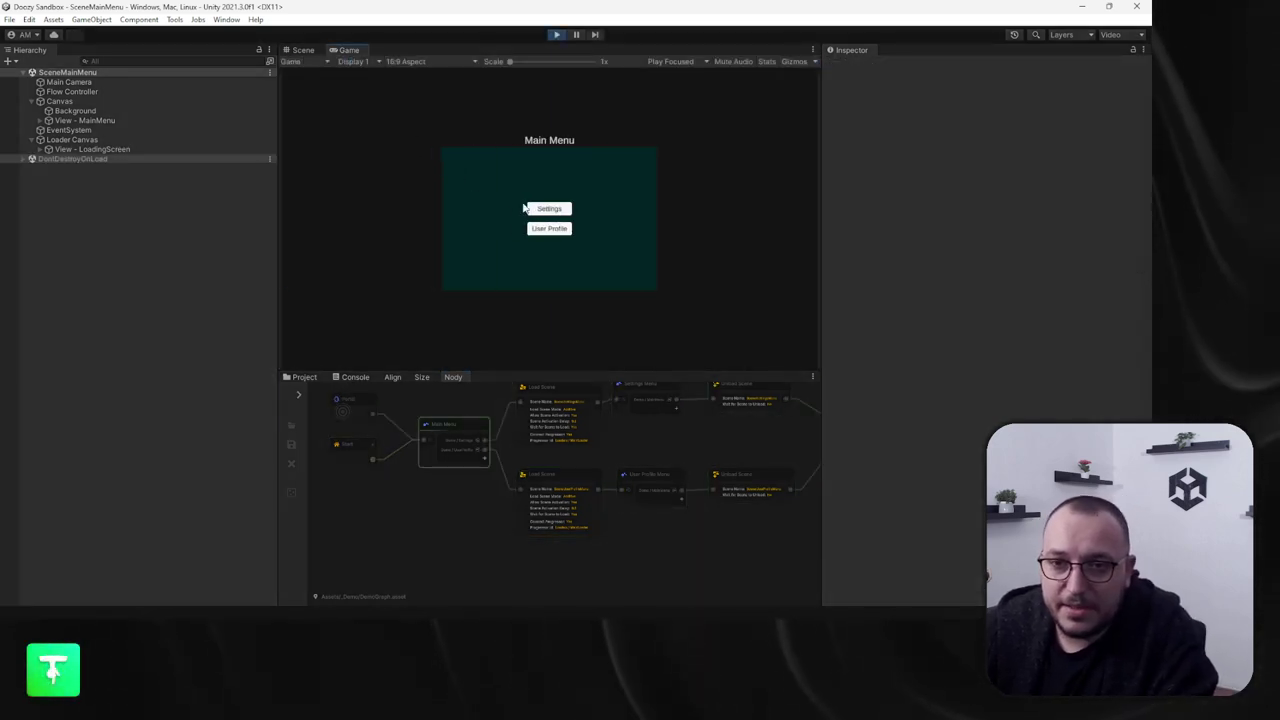
click(538, 208)
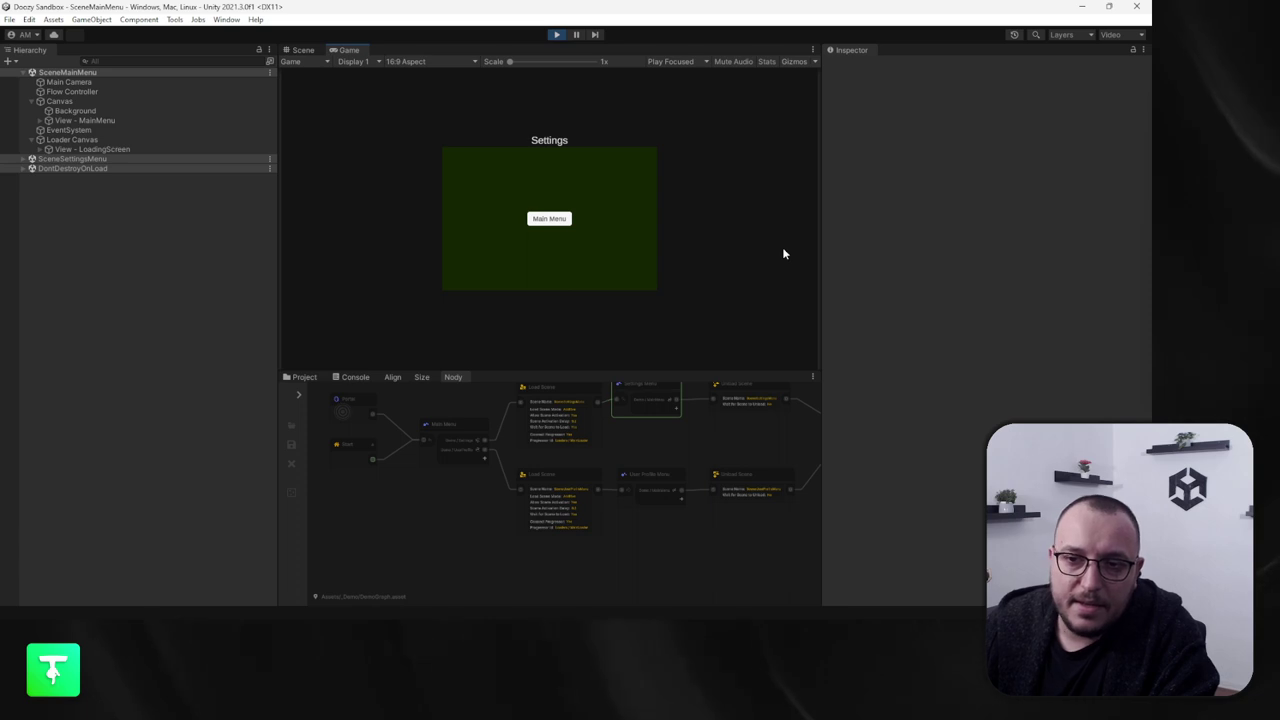
click(549, 218)
click(545, 229)
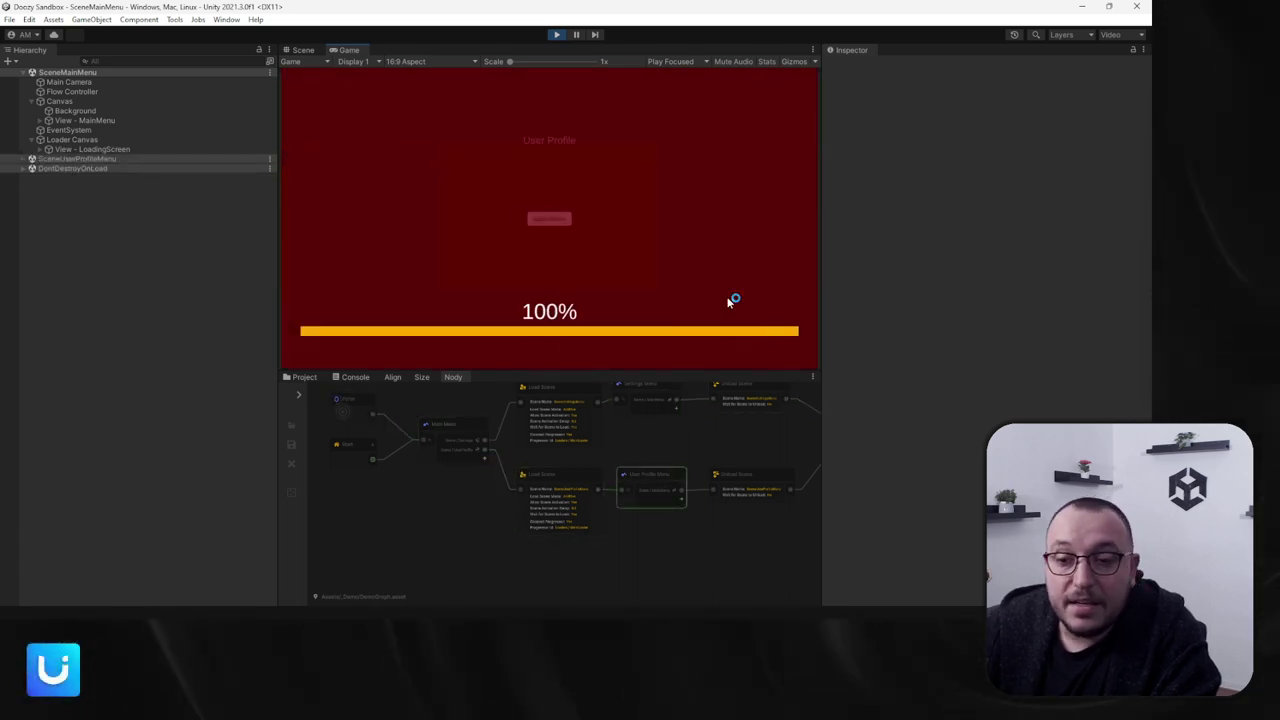
Step: Inspect the User Profile Menu node's show and hide views for On Enter and On Exit
click(655, 478)
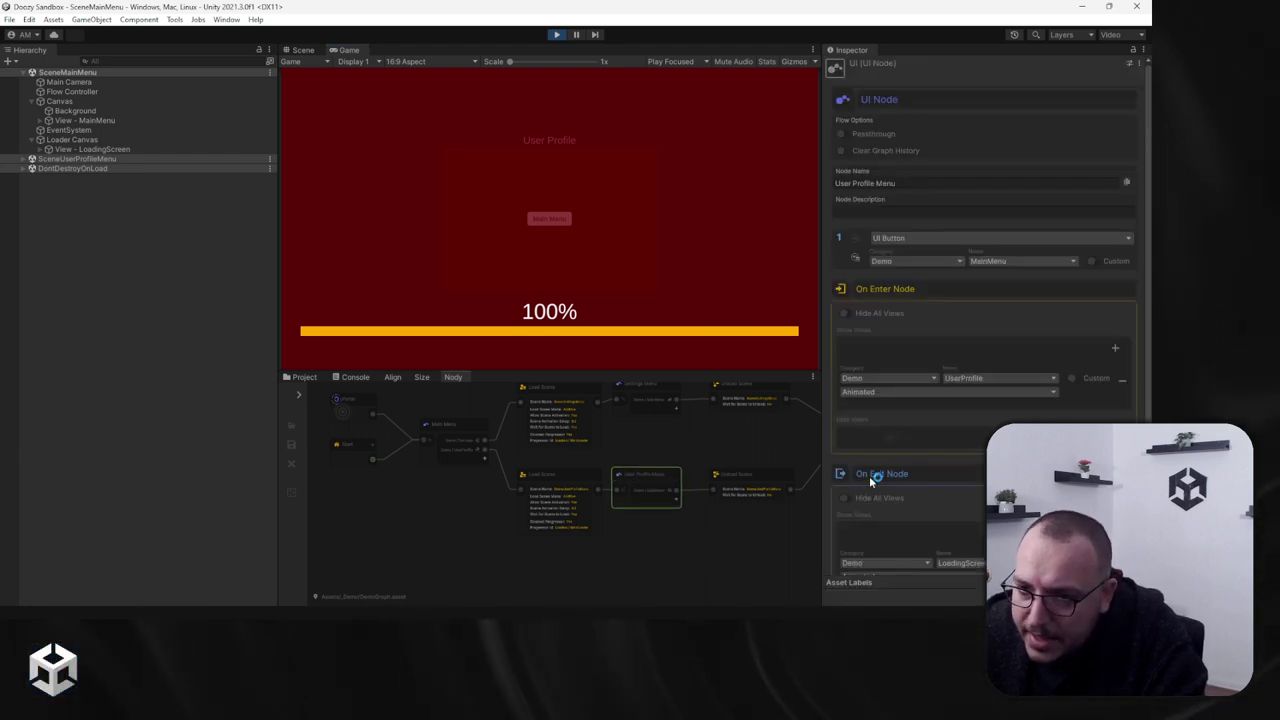
scroll(940, 452, down, 3)
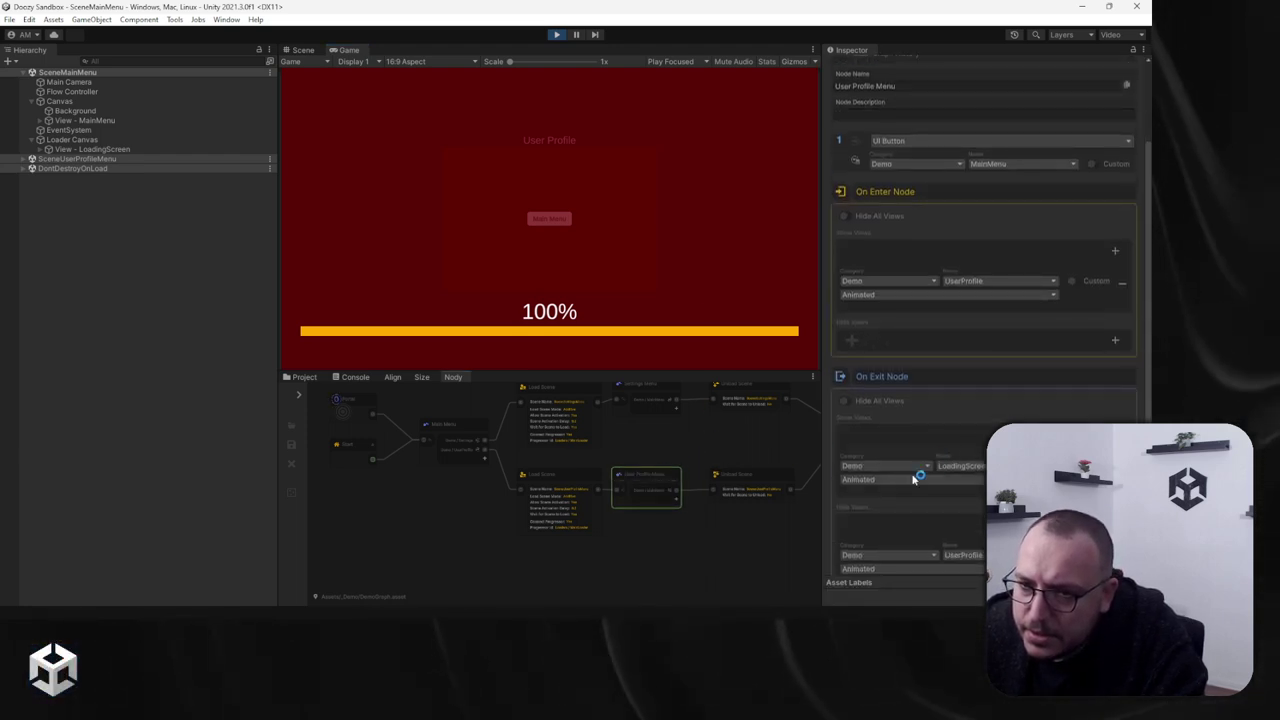
scroll(915, 503, down, 1)
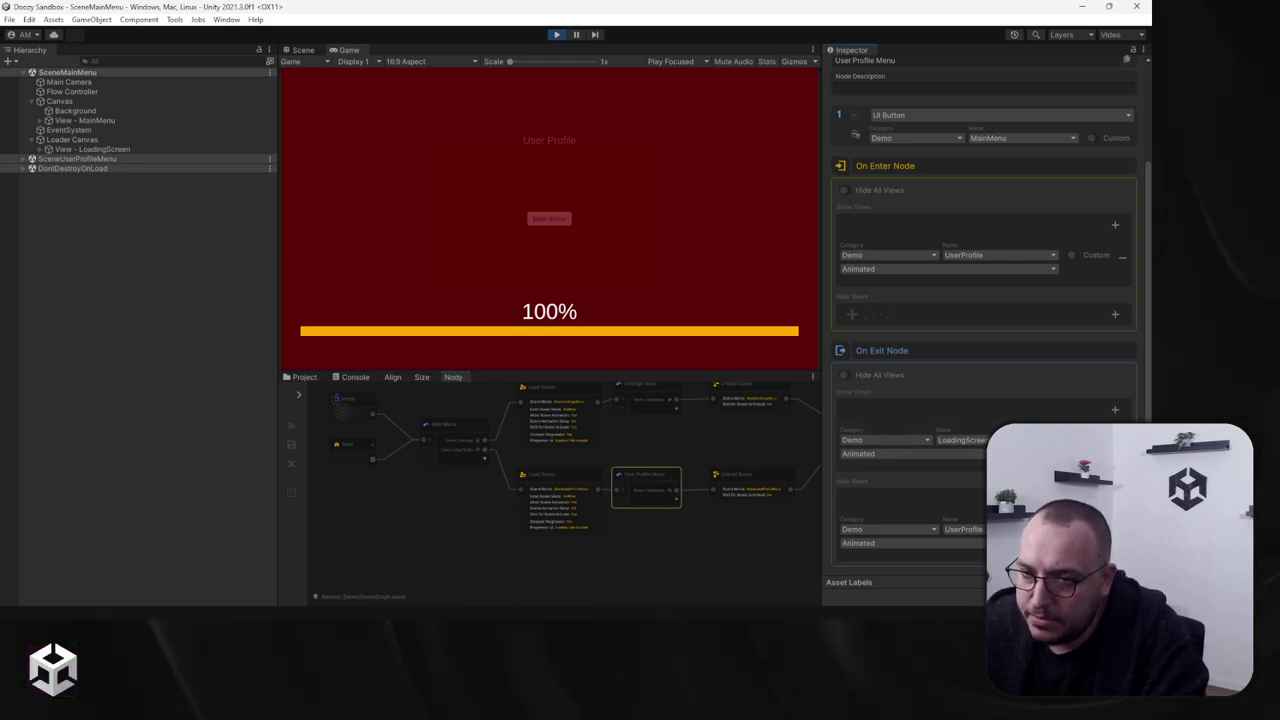
Step: Set the User Profile Menu node's On Enter hide view to Demo/LoadingScreen
scroll(964, 268, up, 2)
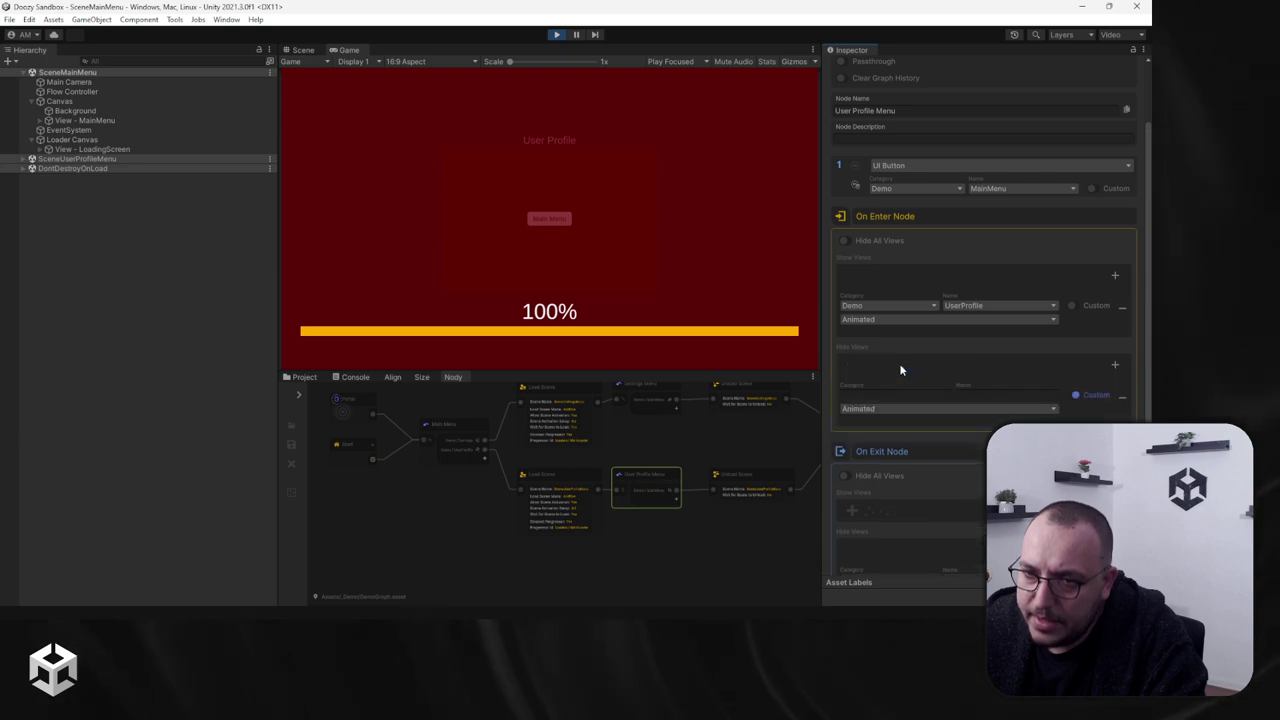
click(925, 396)
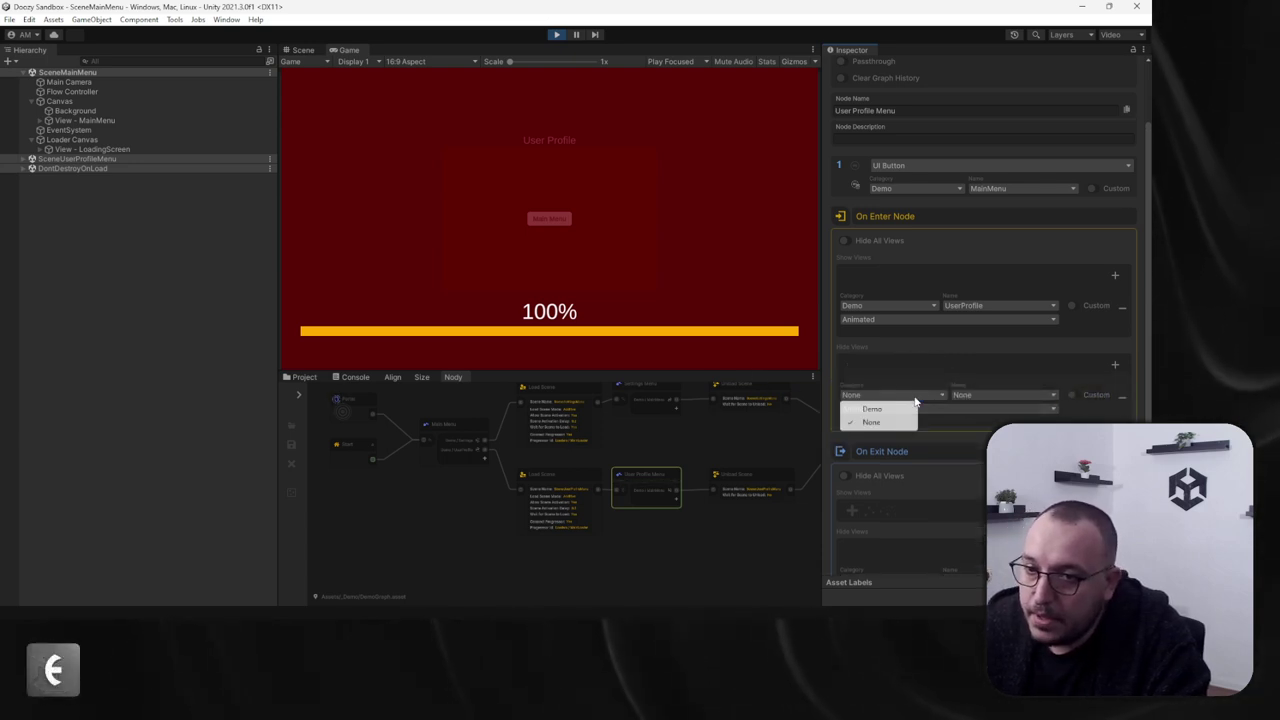
click(900, 416)
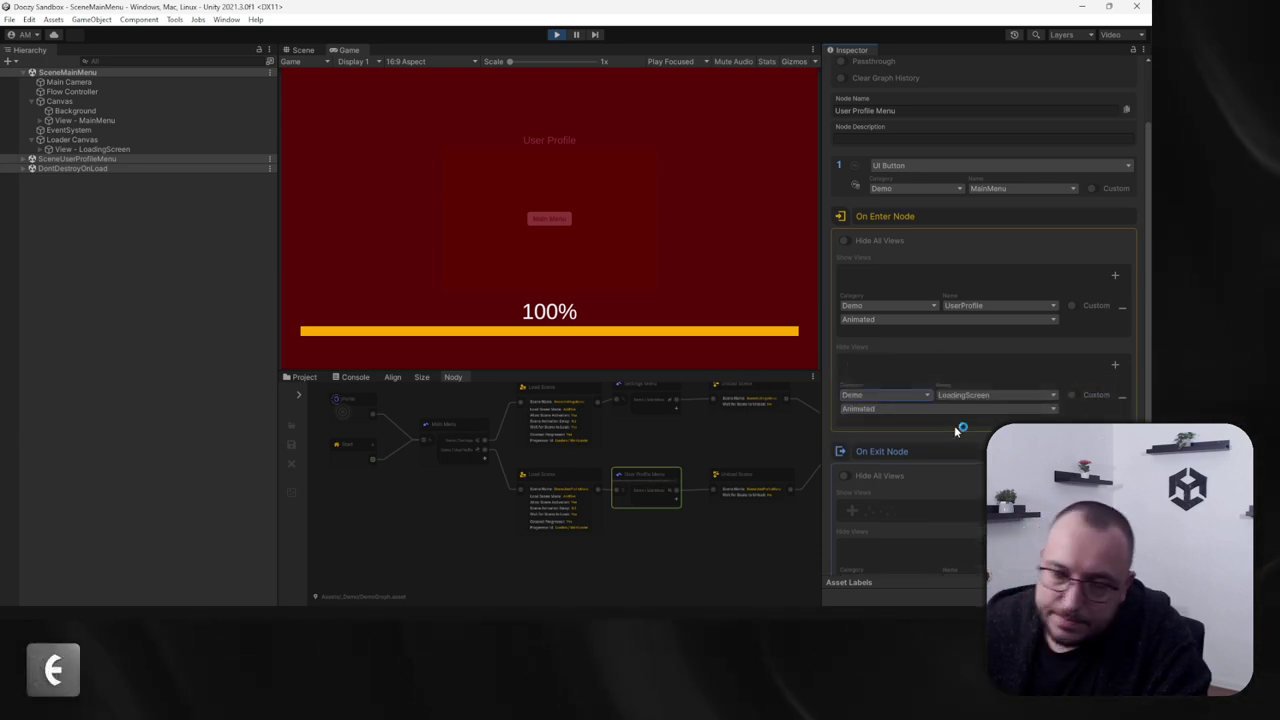
Step: Hide the LoadingScreen view during Play mode, test switching between Main Menu, User Profile and Settings, and stop Play mode
click(68, 148)
click(519, 215)
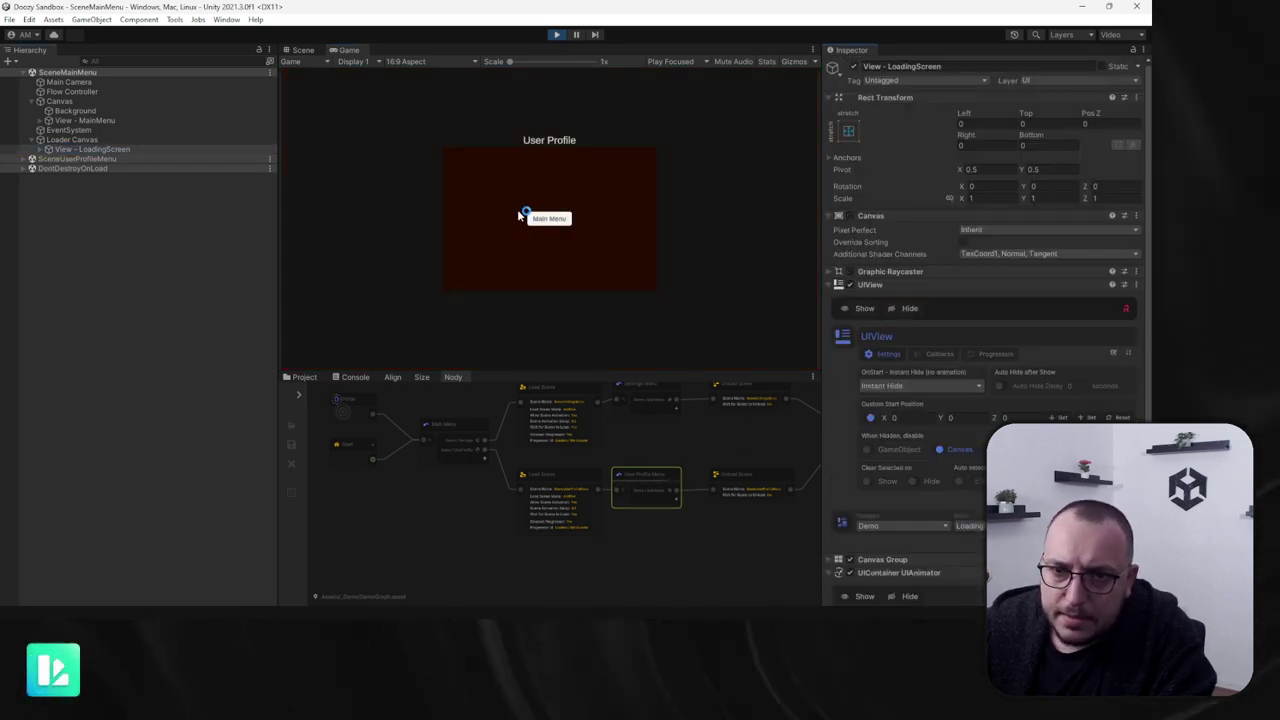
click(551, 221)
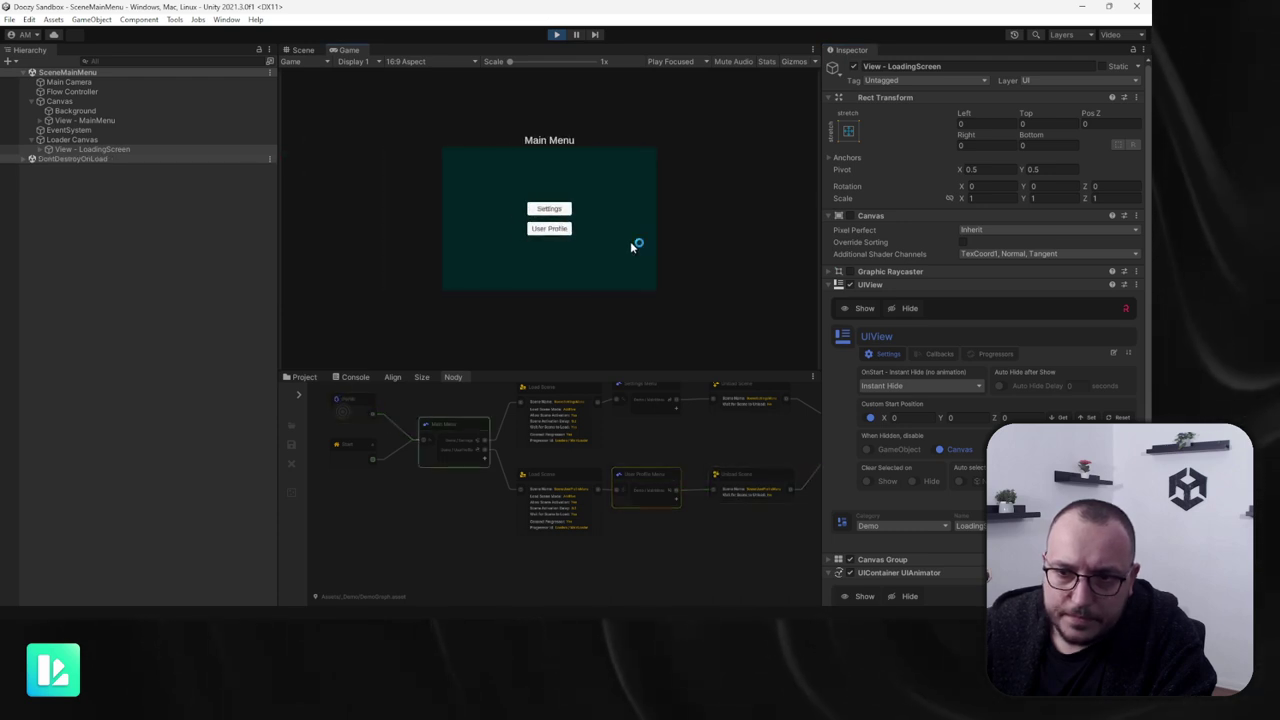
click(570, 231)
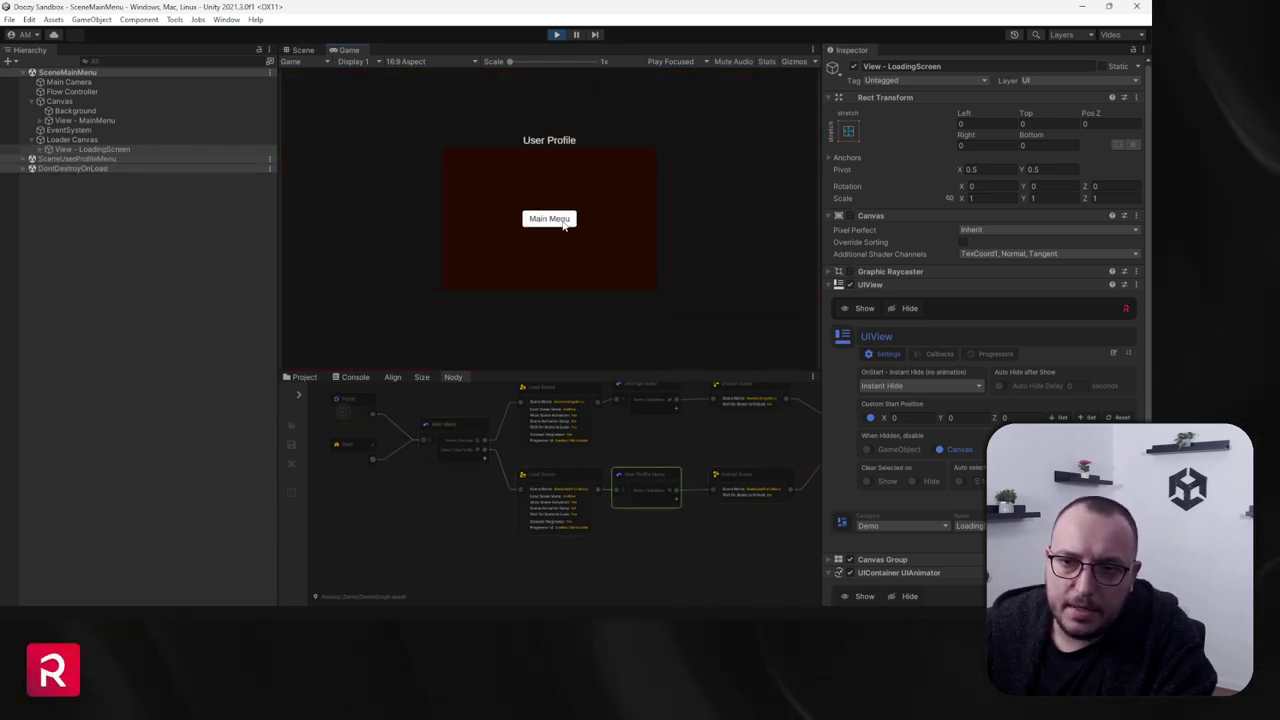
click(560, 222)
click(549, 208)
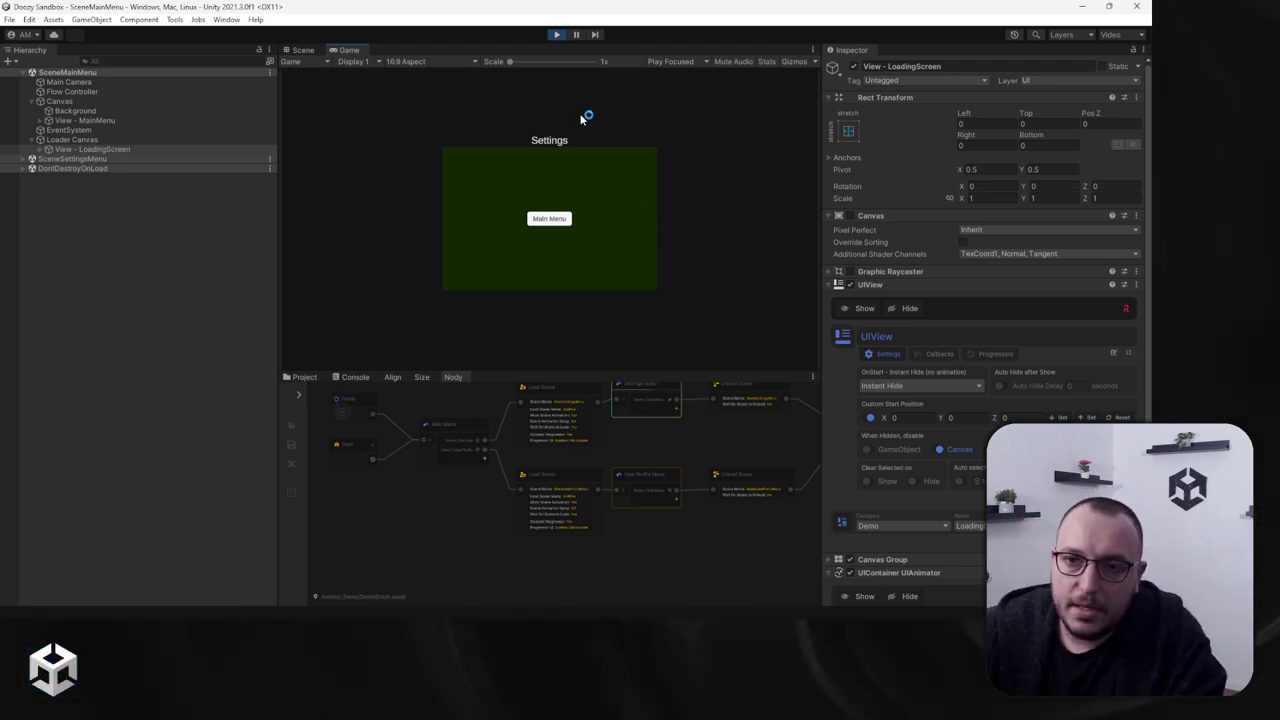
click(559, 35)
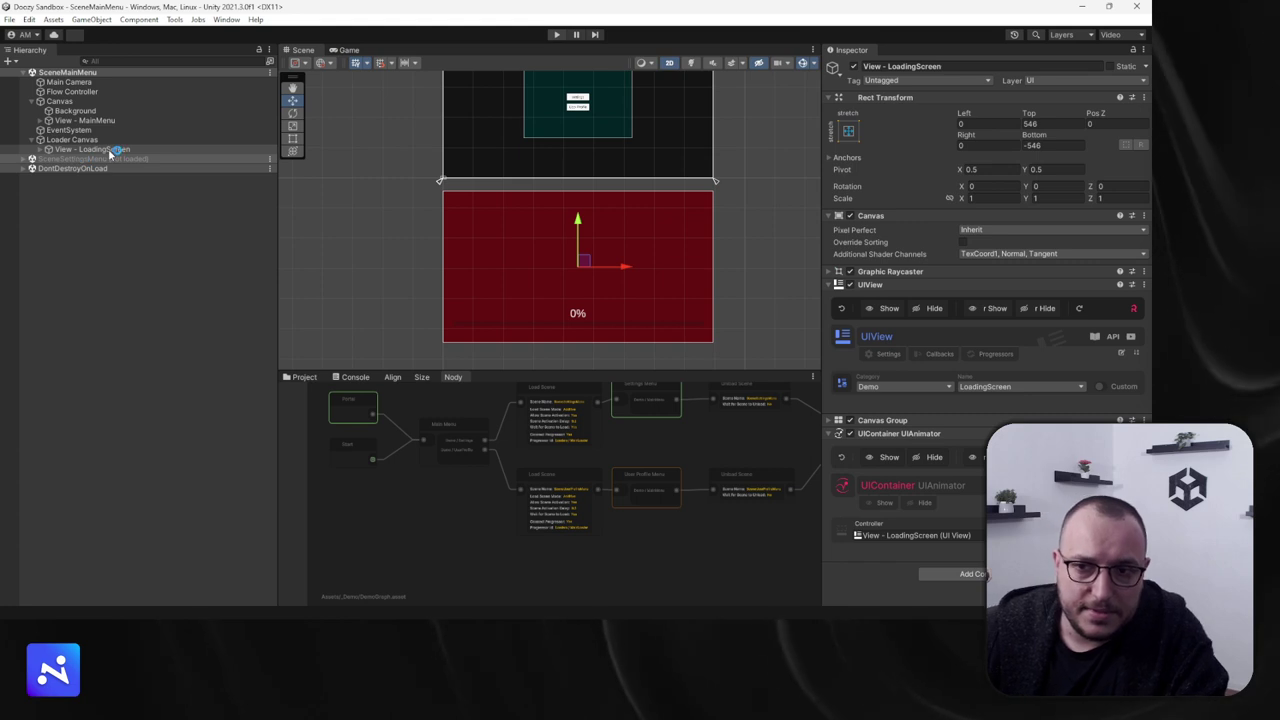
Step: Set the start delay of the LoadingScreen view's Hide fade animation to 0.5
click(110, 150)
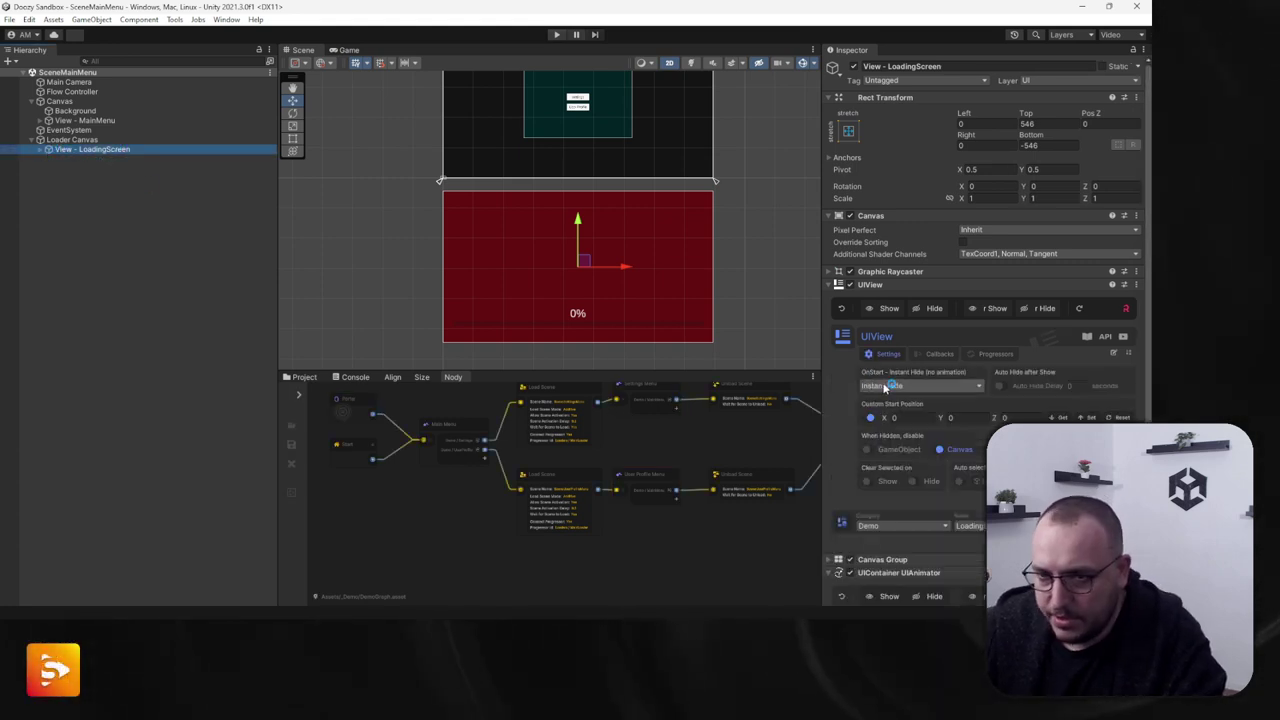
scroll(890, 395, down, 3)
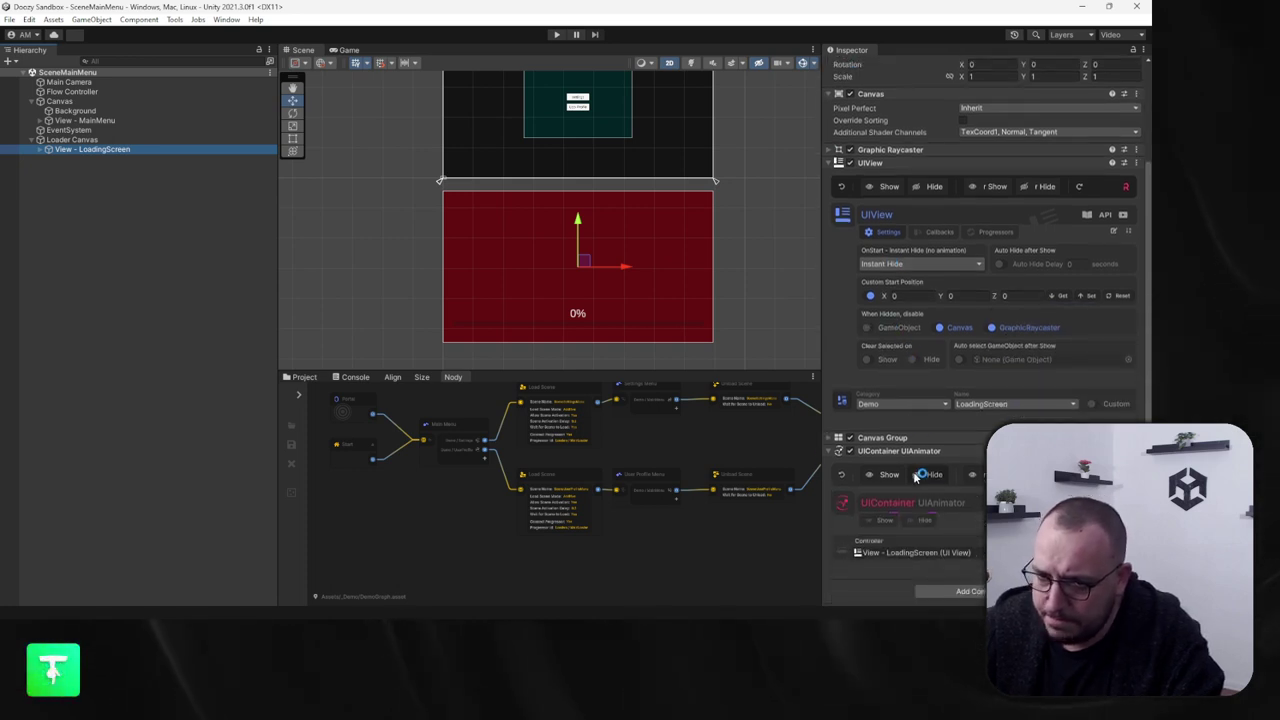
click(922, 522)
scroll(950, 521, down, 1)
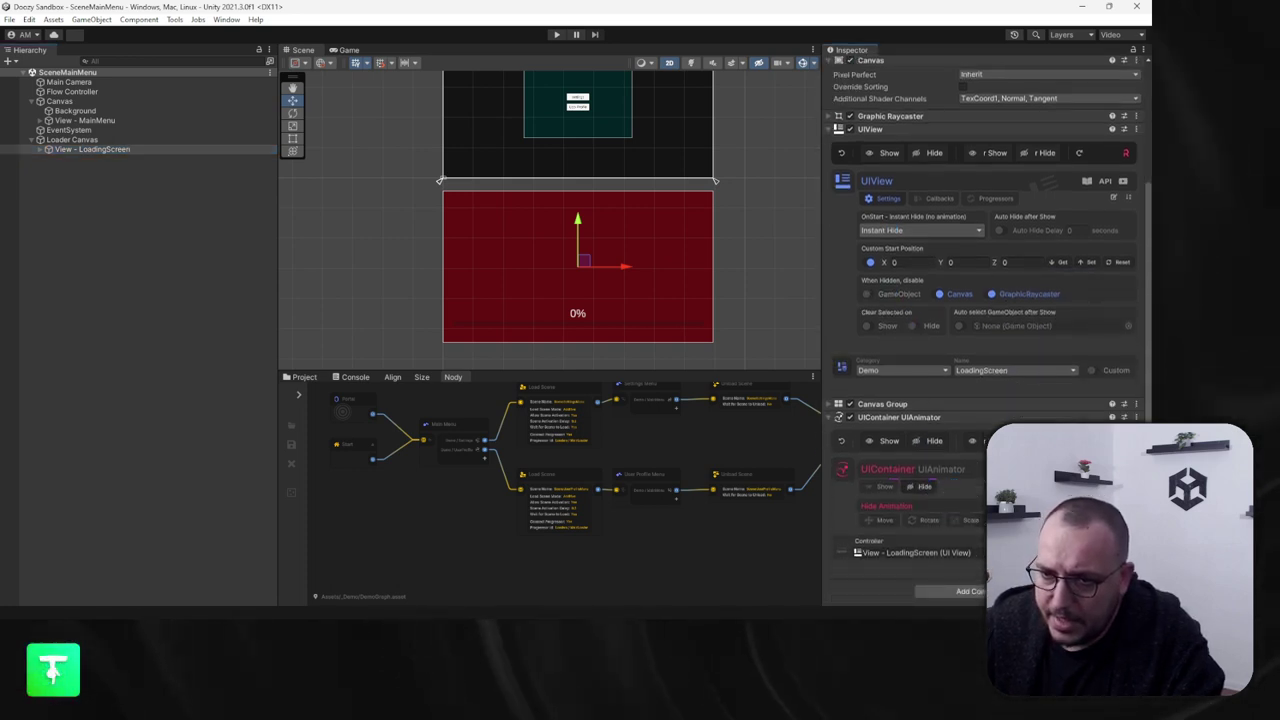
click(1010, 520)
scroll(953, 564, down, 3)
text(0.5)
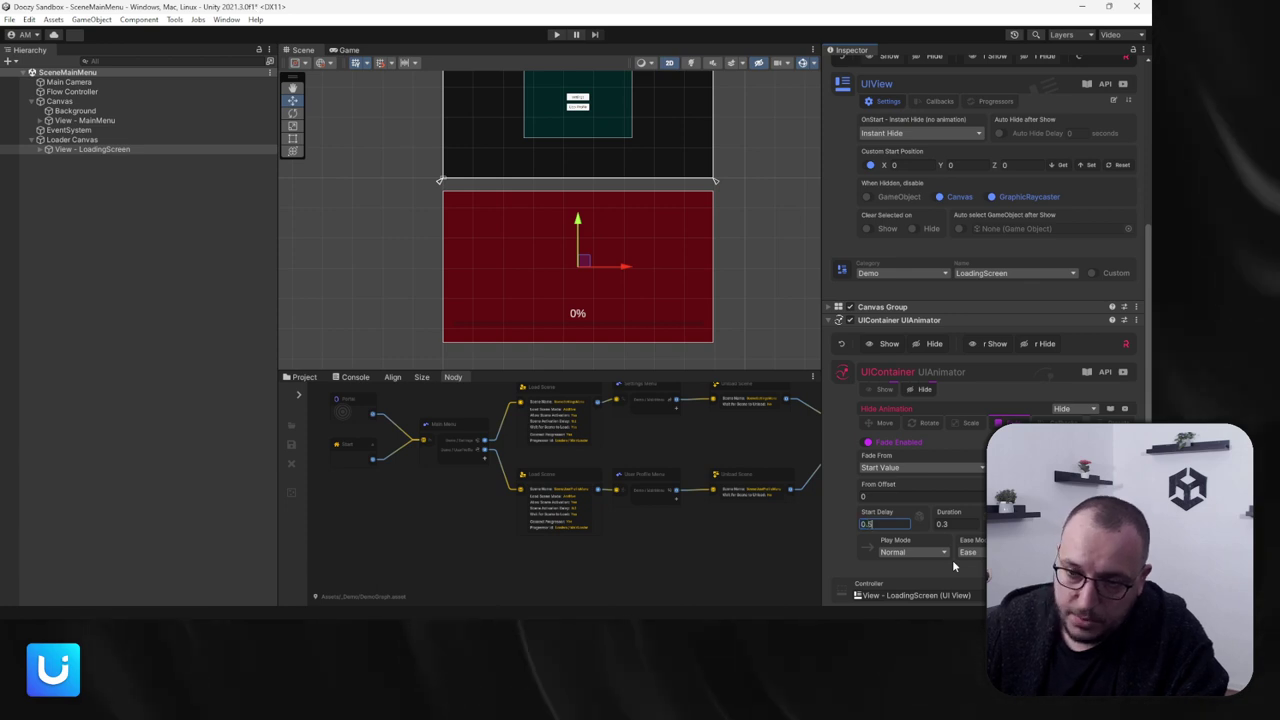
key(Return)
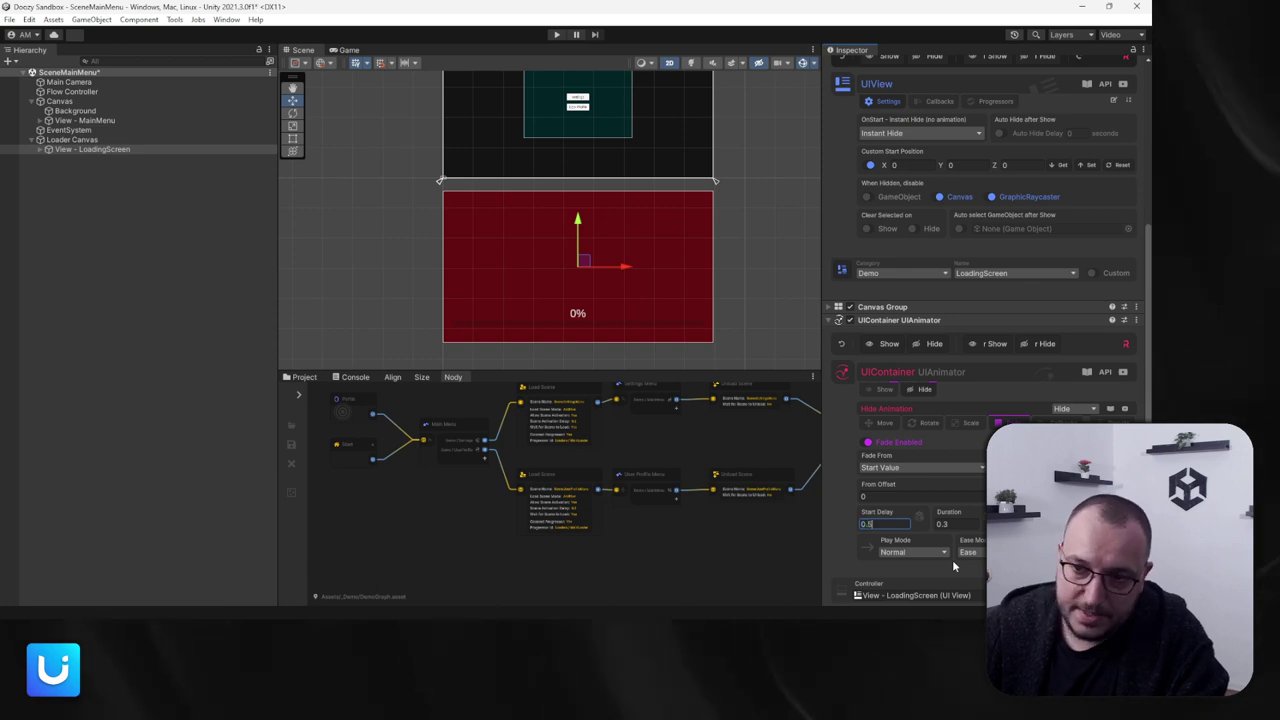
Step: In Play mode, set the scene activation delay of the SceneSettingsMenu Load Scene node to 1 and retest opening Settings
click(556, 35)
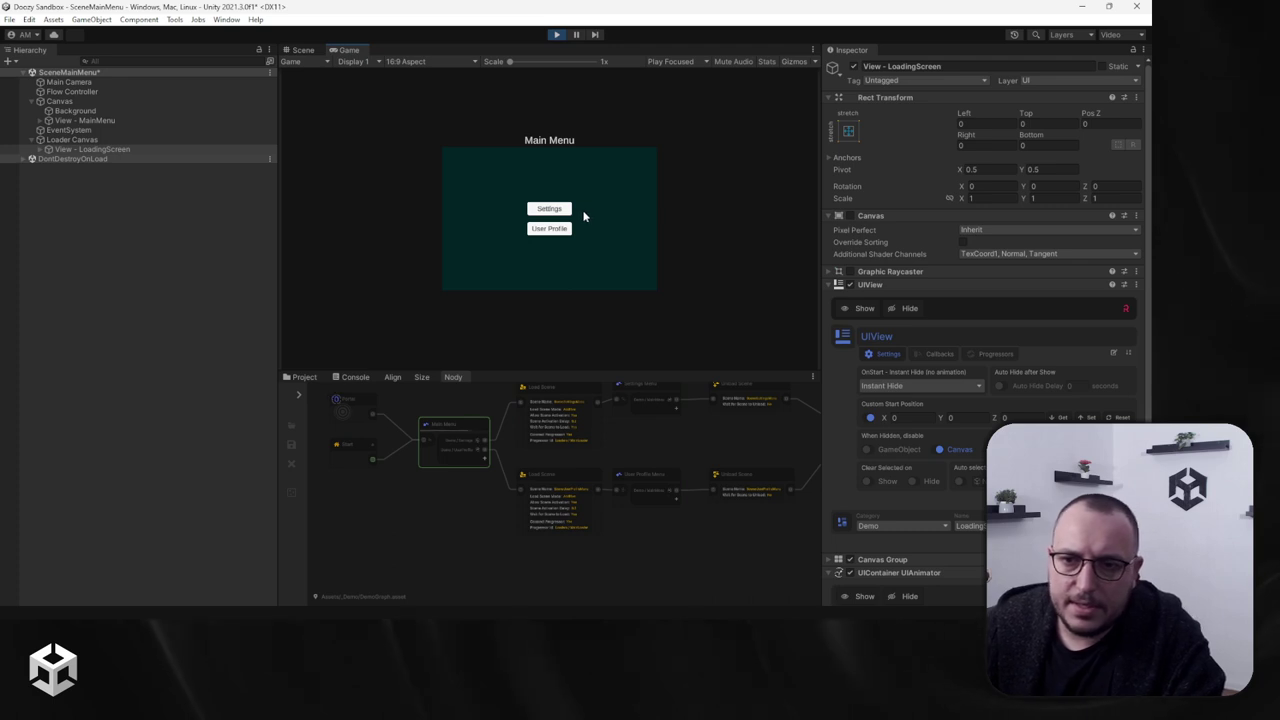
click(550, 209)
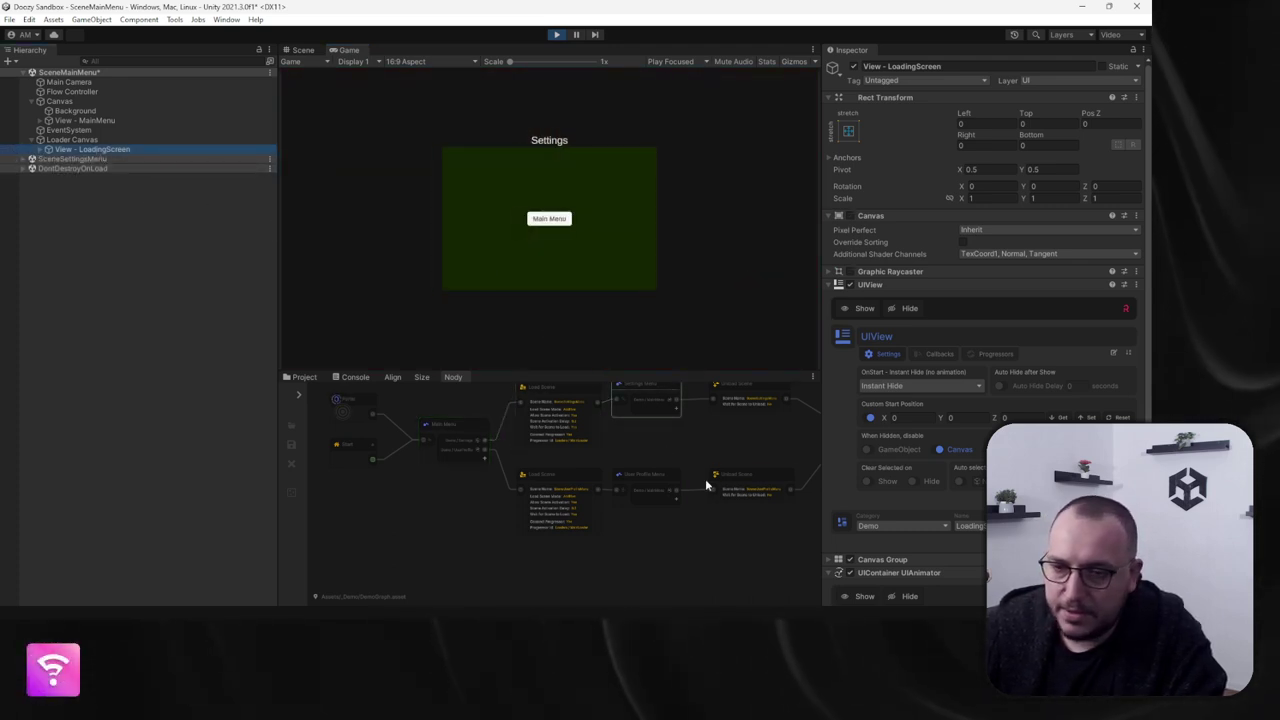
click(586, 386)
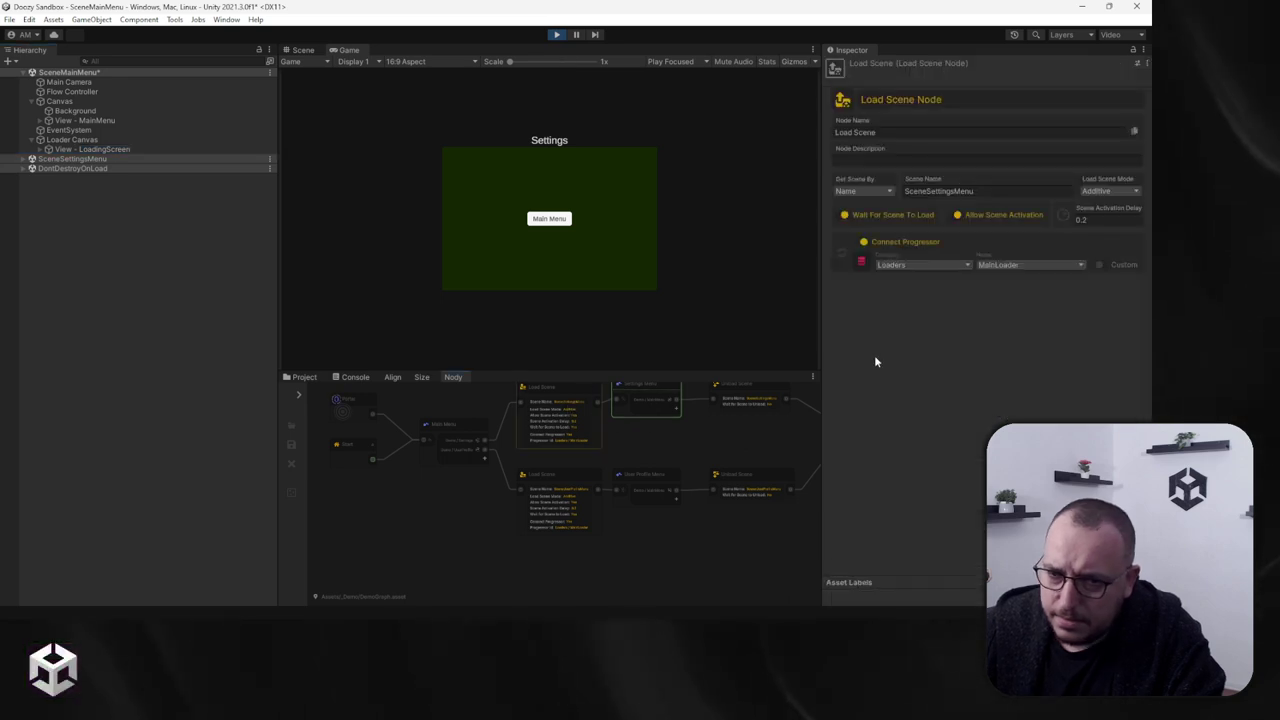
click(1110, 221)
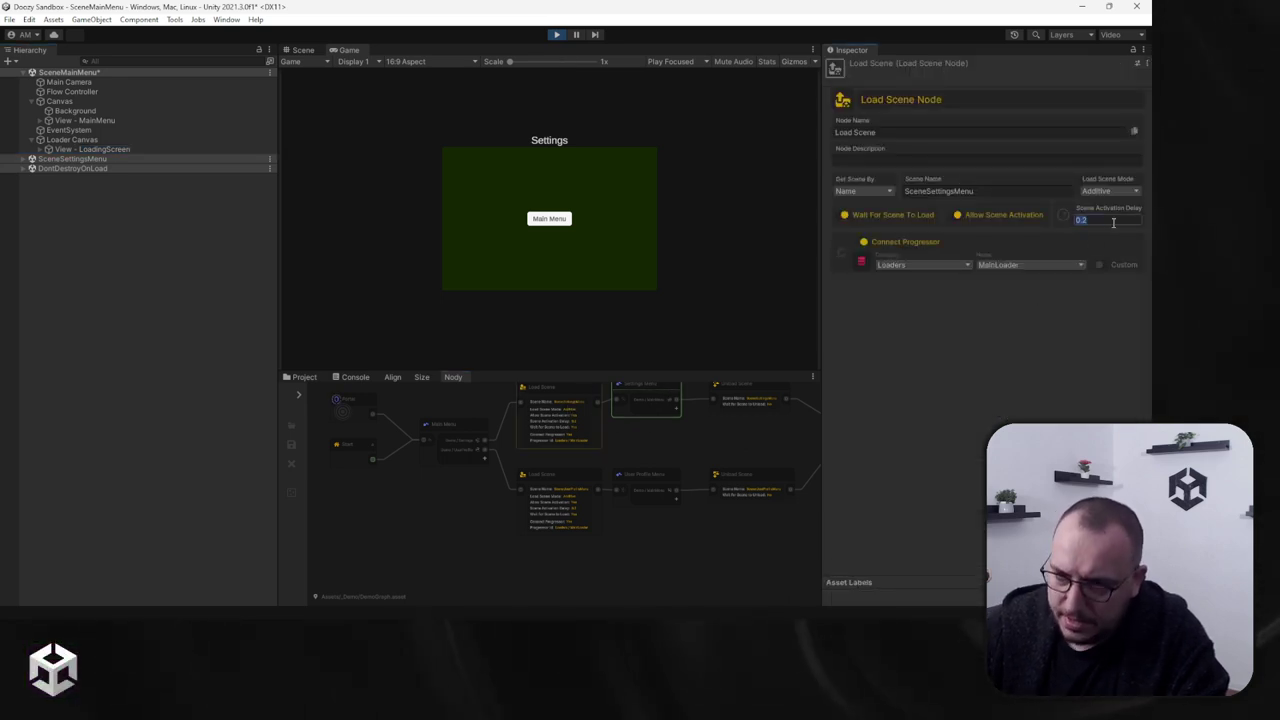
click(551, 225)
click(546, 209)
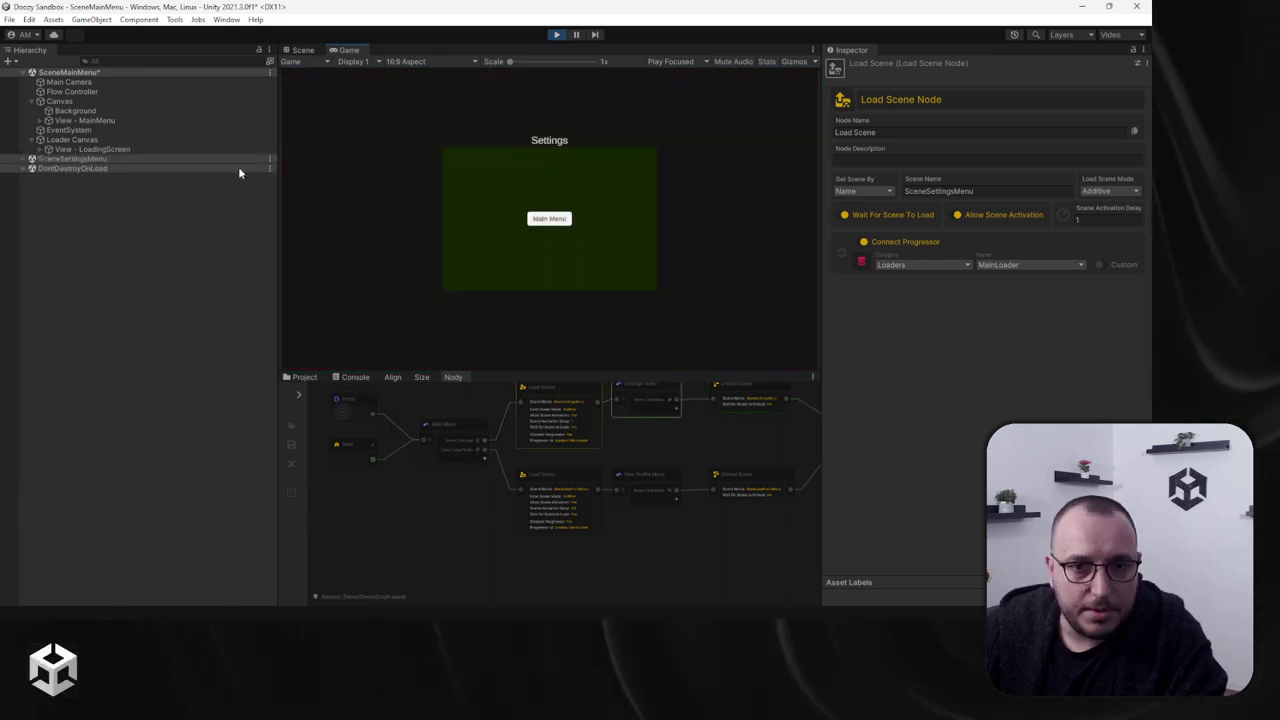
click(556, 34)
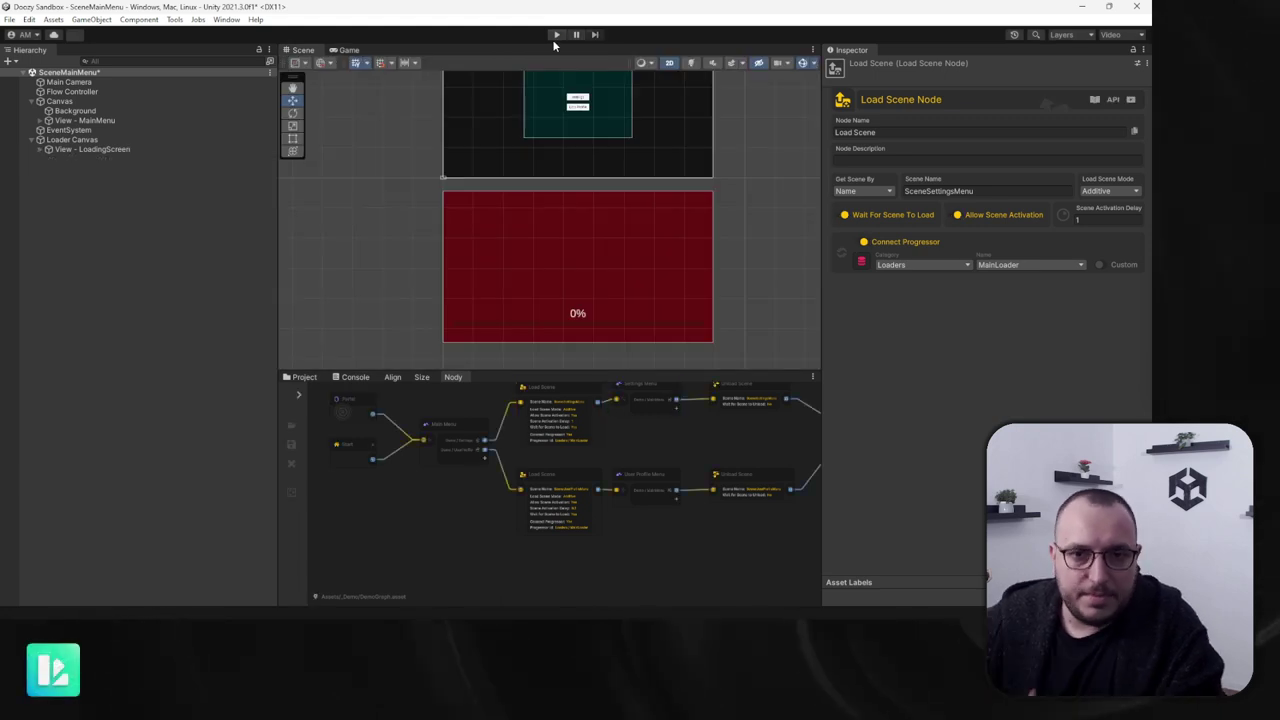
Step: Open the start delay of the LoadingScreen view's Hide fade animation for editing
click(100, 149)
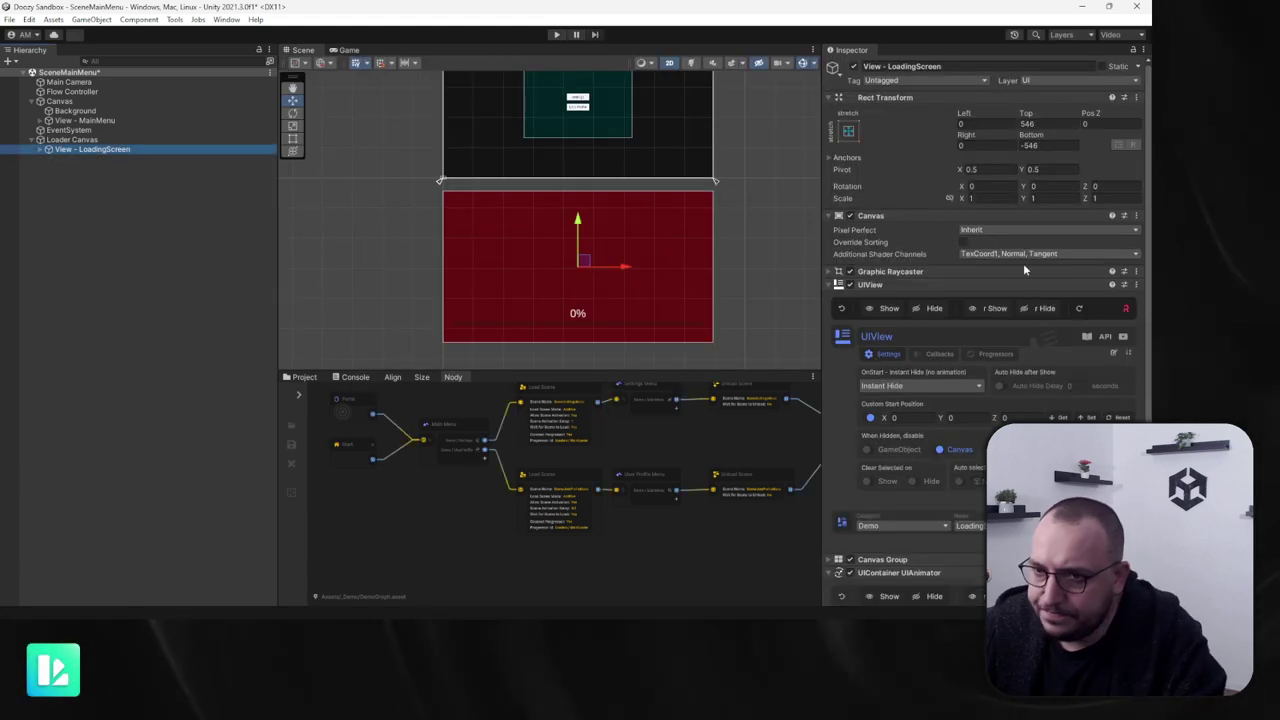
scroll(1015, 330, down, 3)
scroll(1000, 400, down, 1)
click(918, 519)
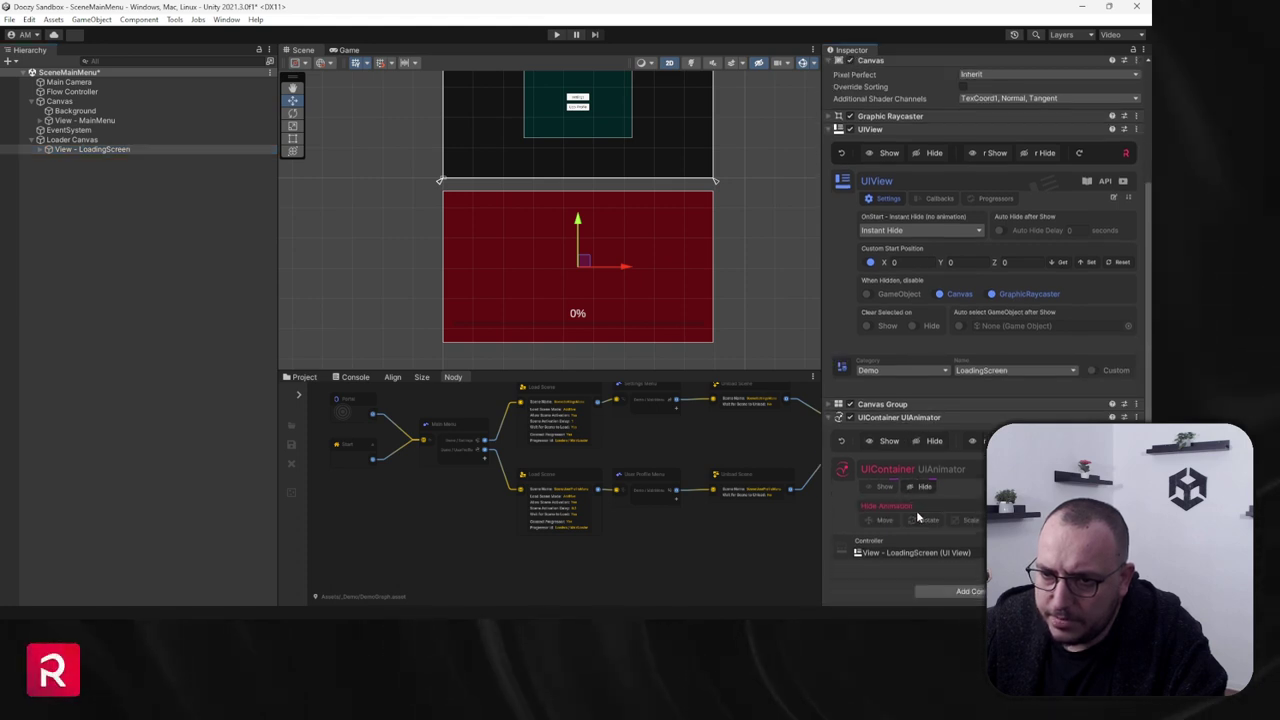
scroll(916, 510, down, 1)
click(1013, 520)
scroll(923, 511, down, 1)
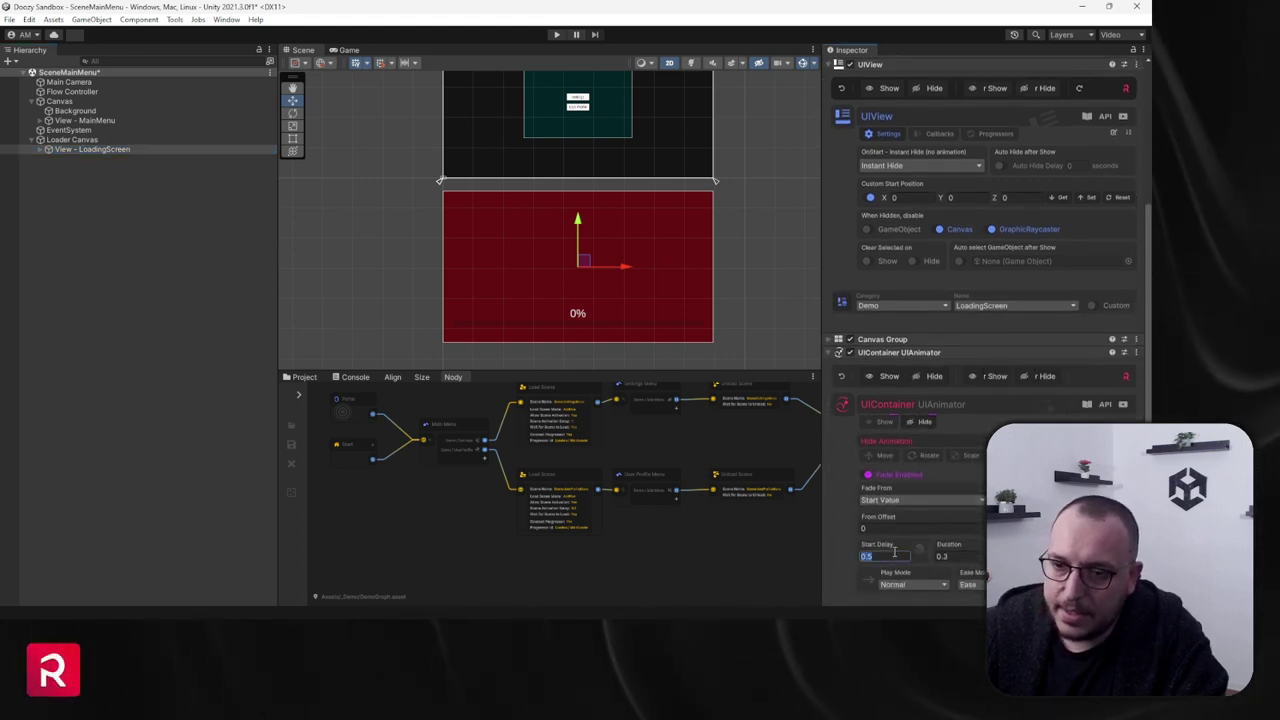
Step: Set the scene activation delay of the SceneUserProfileMenu Load Scene node to 1
click(85, 120)
click(602, 505)
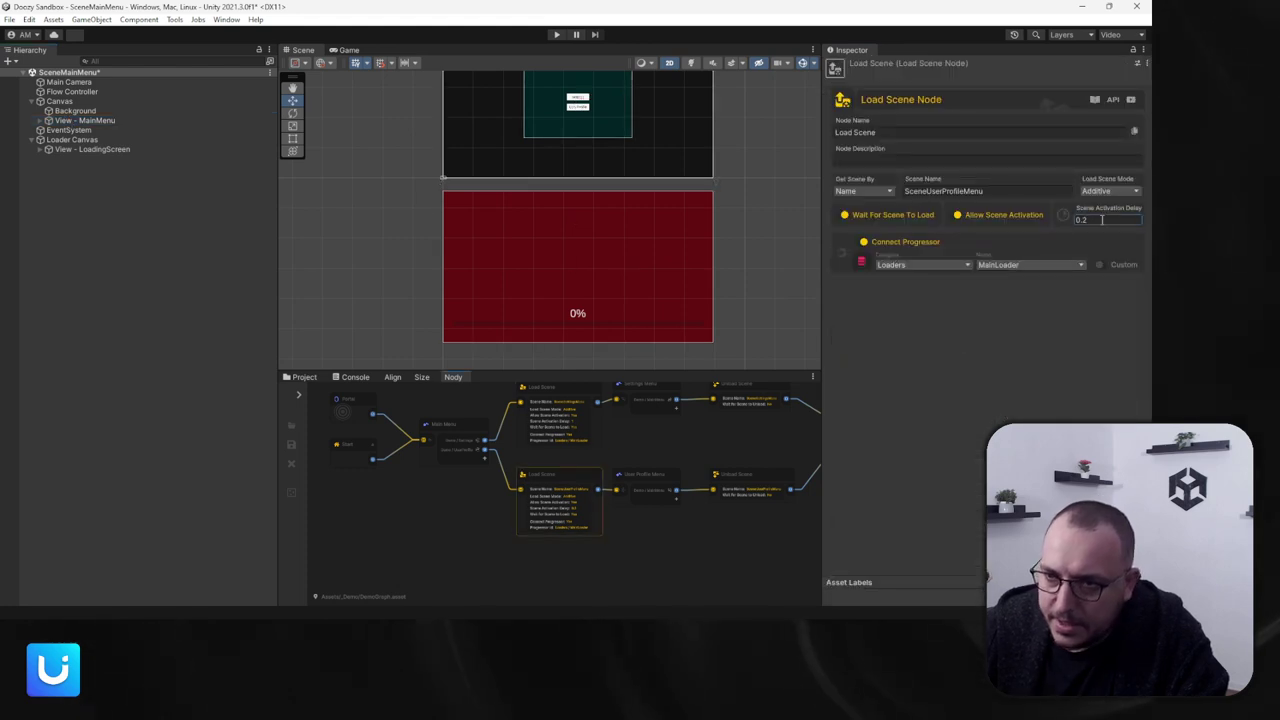
text(1)
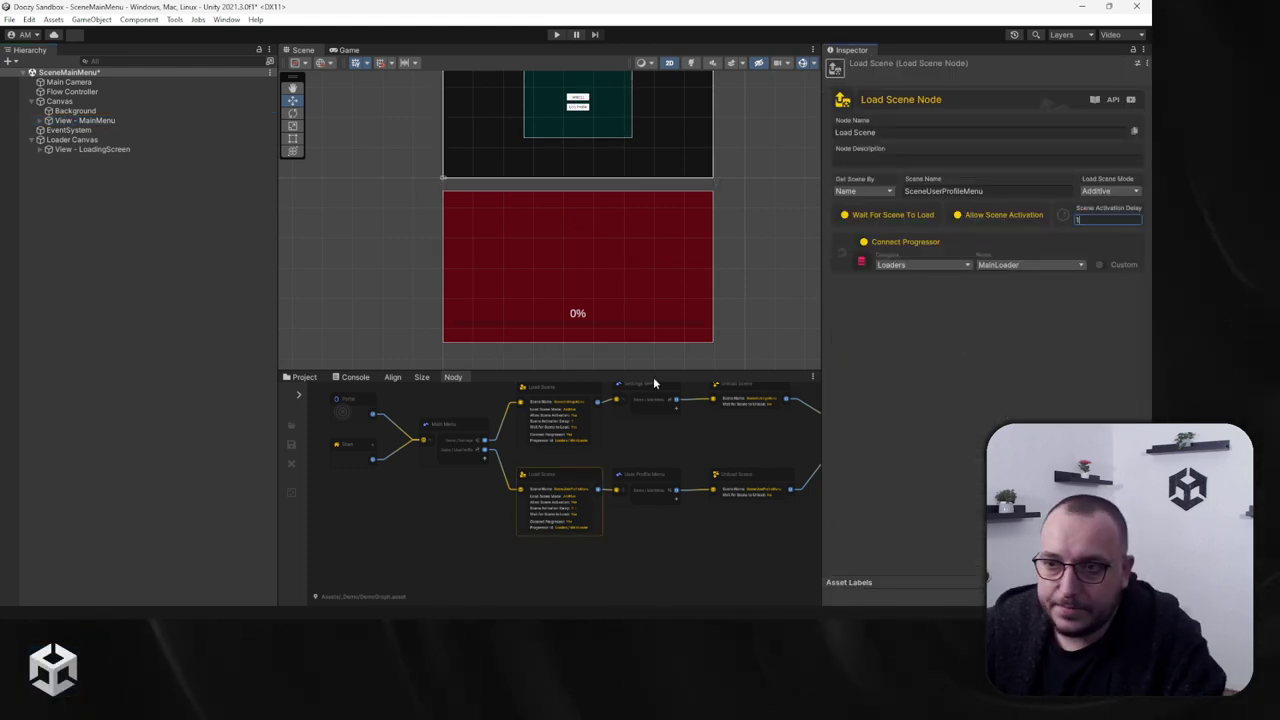
scroll(566, 324, down, 1)
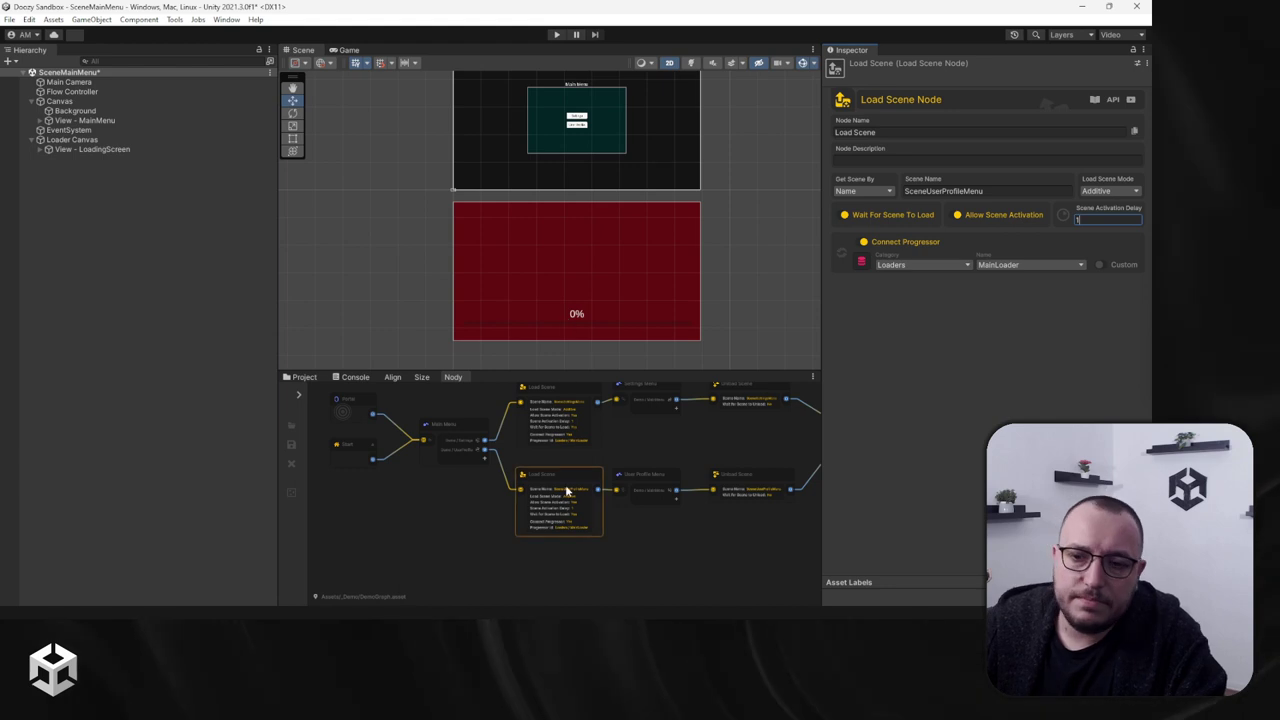
middle_drag(545, 445, 513, 473)
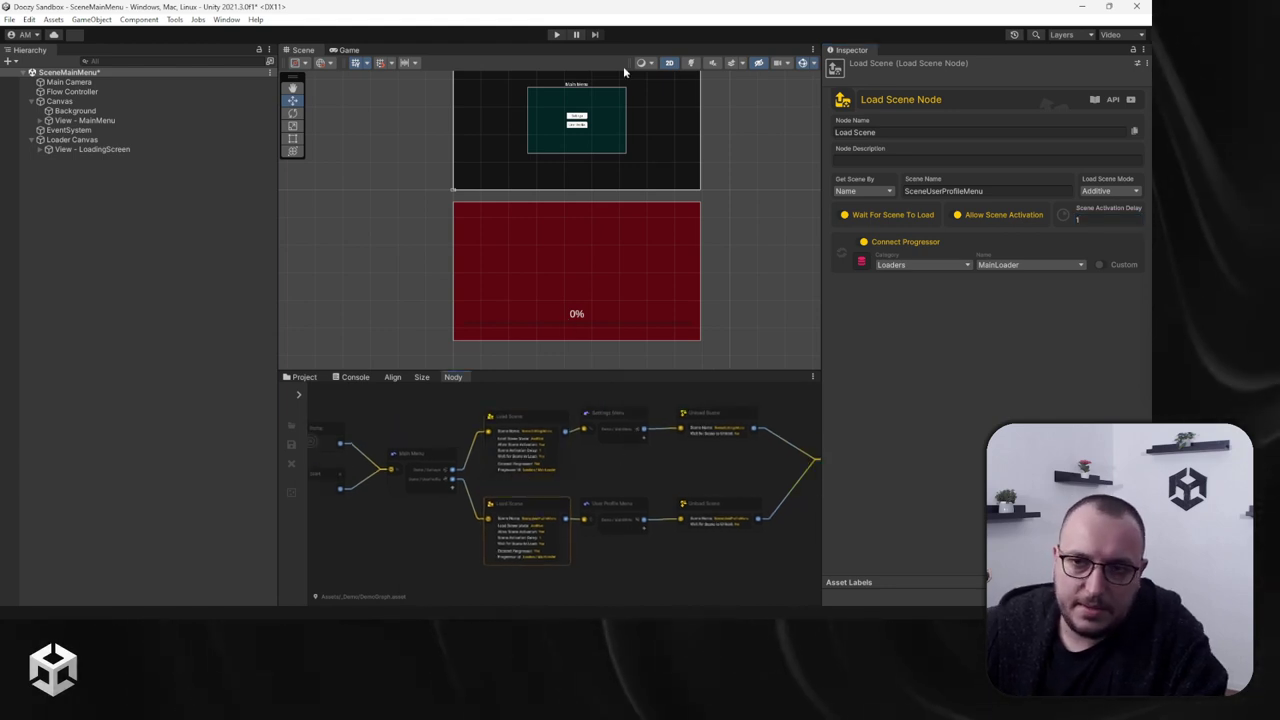
Step: Test the loading delays in Play mode by opening Settings, returning to Main Menu and opening User Profile
click(557, 34)
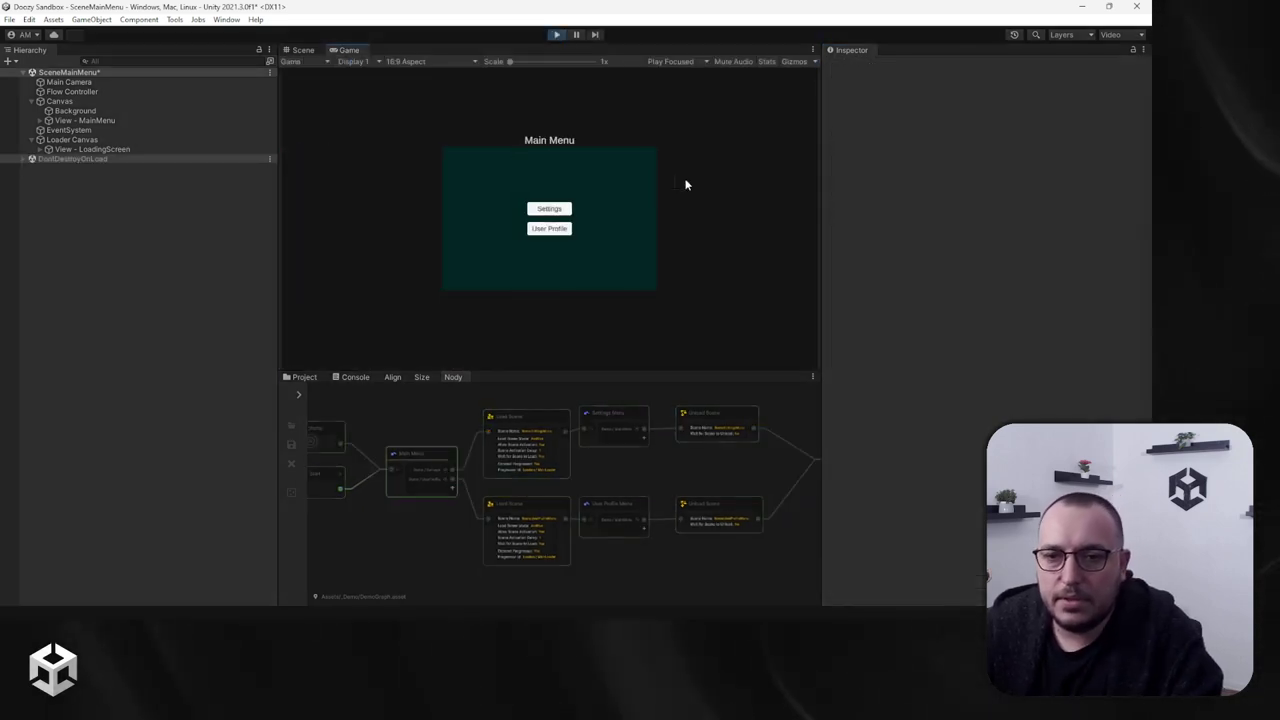
click(548, 210)
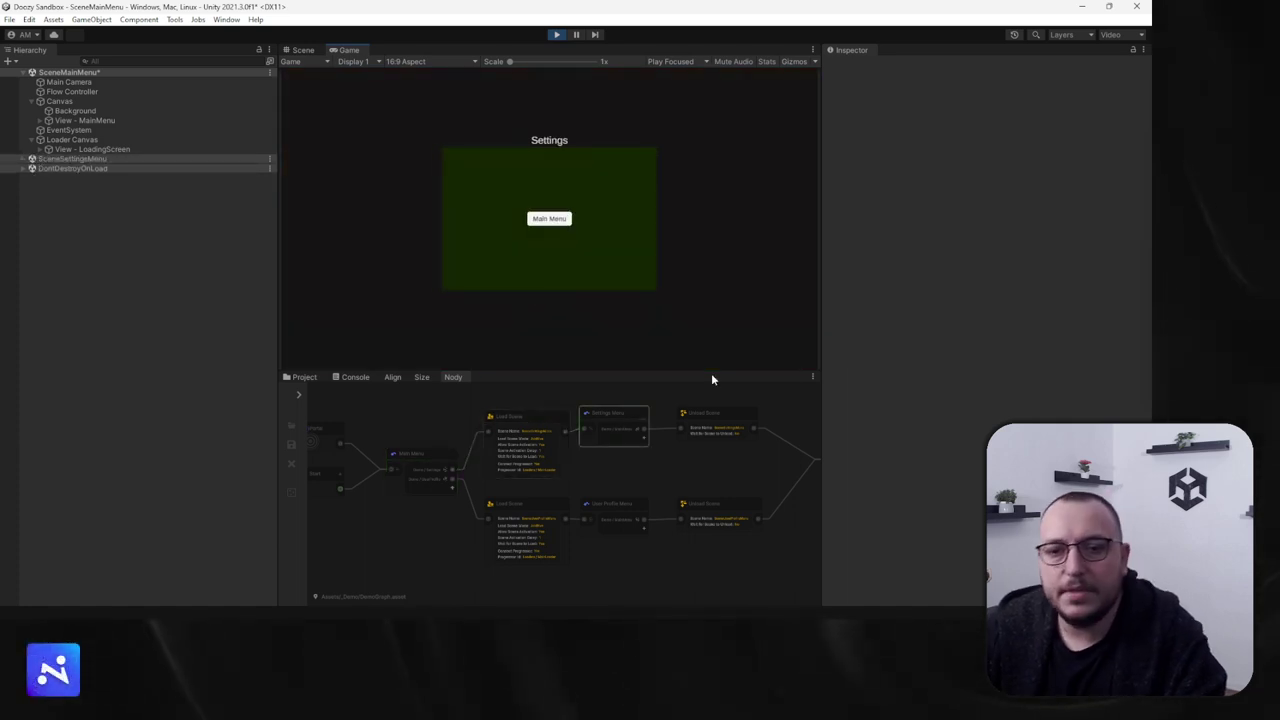
click(550, 221)
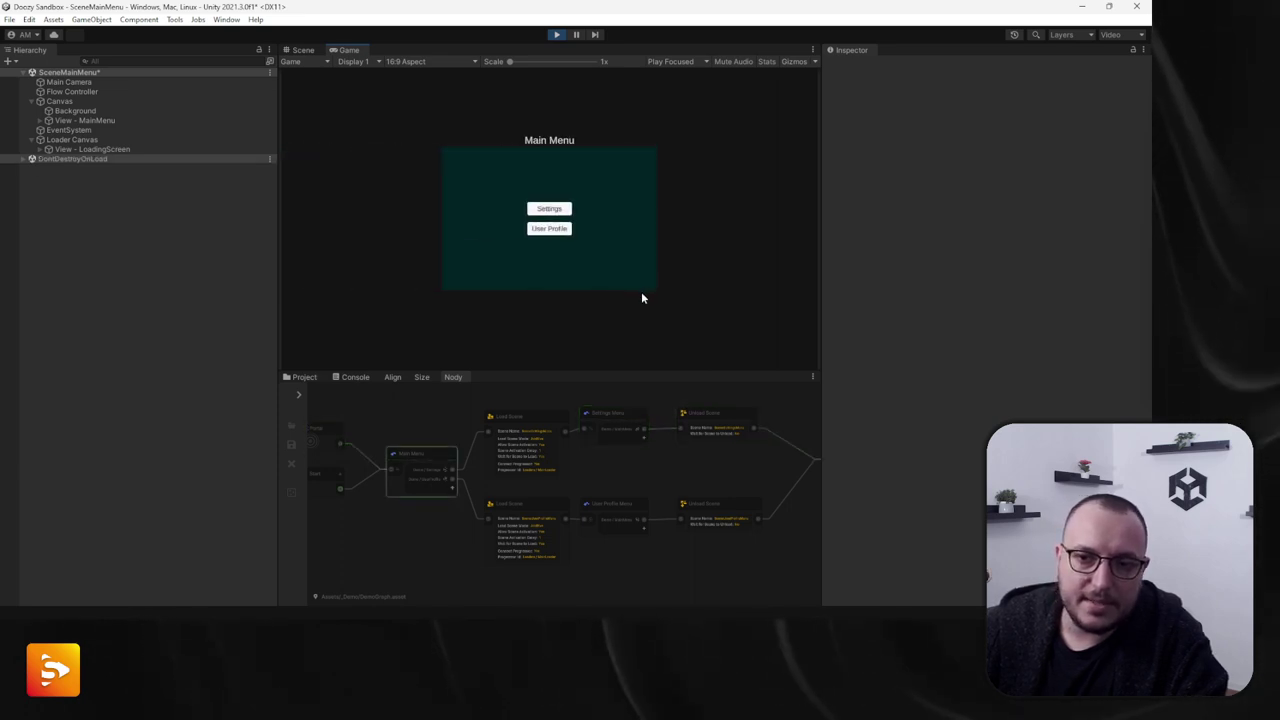
click(566, 231)
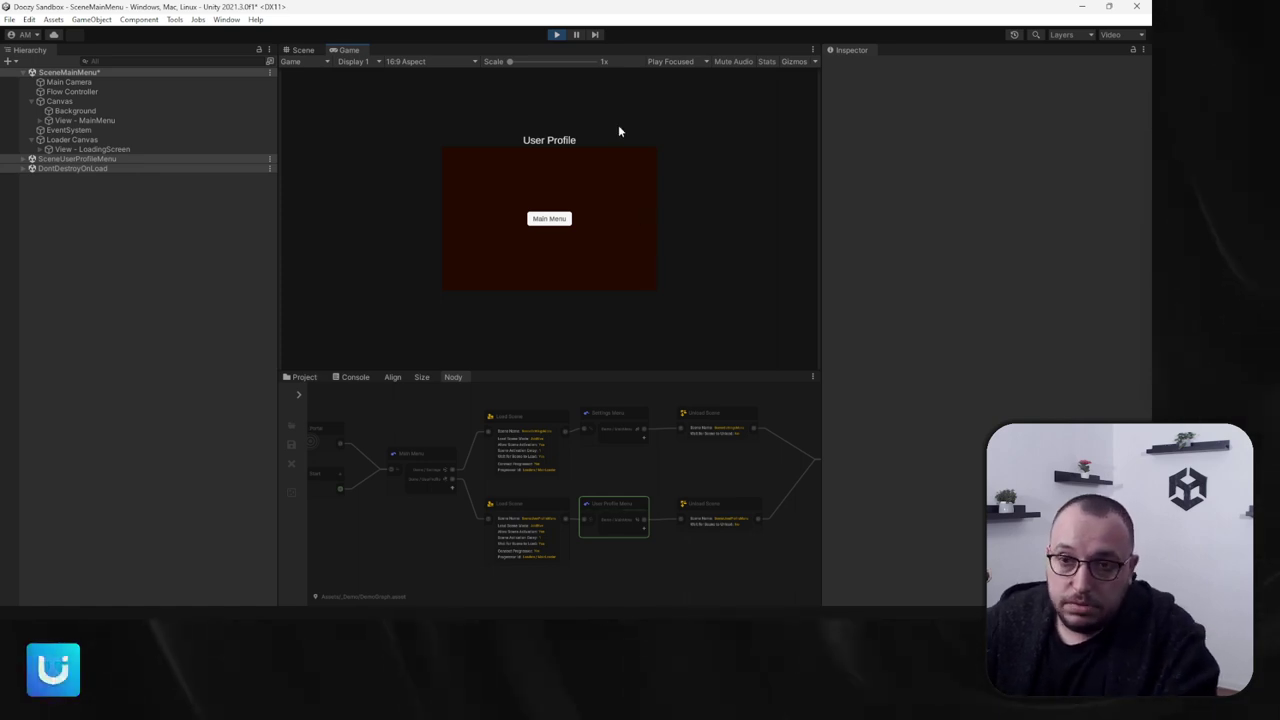
click(558, 34)
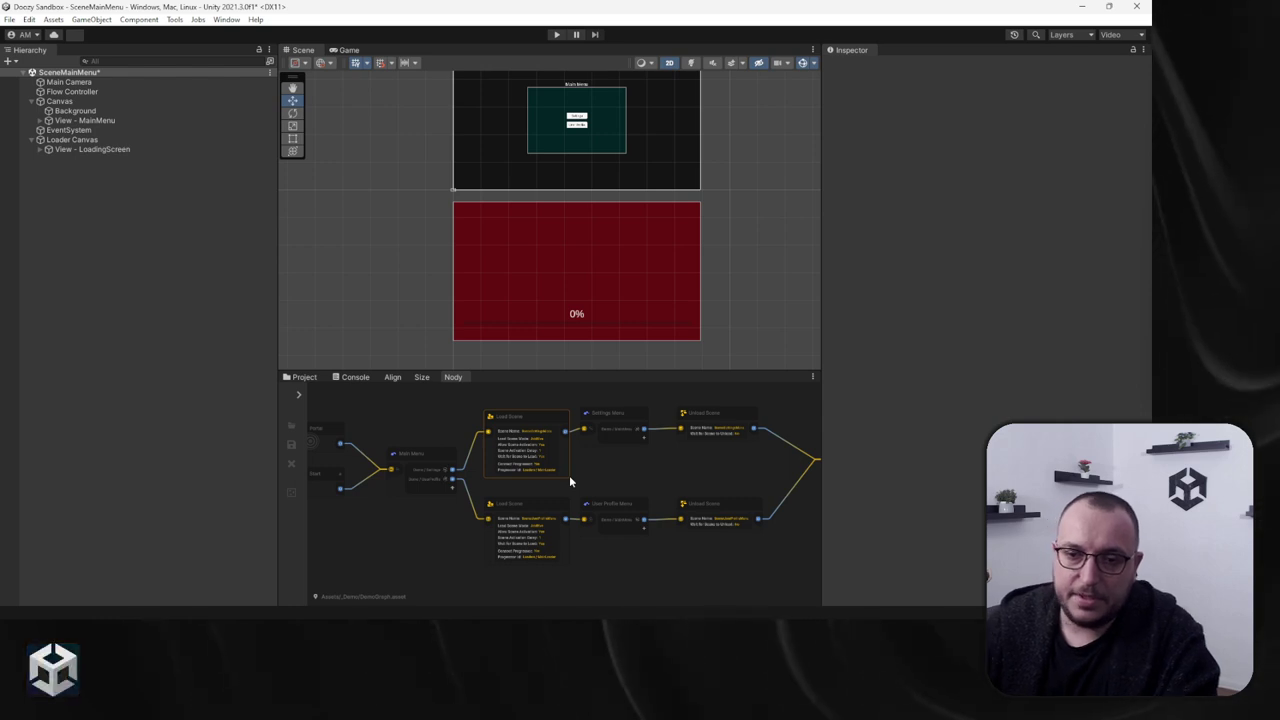
Step: Disable Allow Scene Activation on the SceneSettingsMenu Load Scene node and test opening Settings in Play mode
scroll(590, 480, up, 4)
click(443, 417)
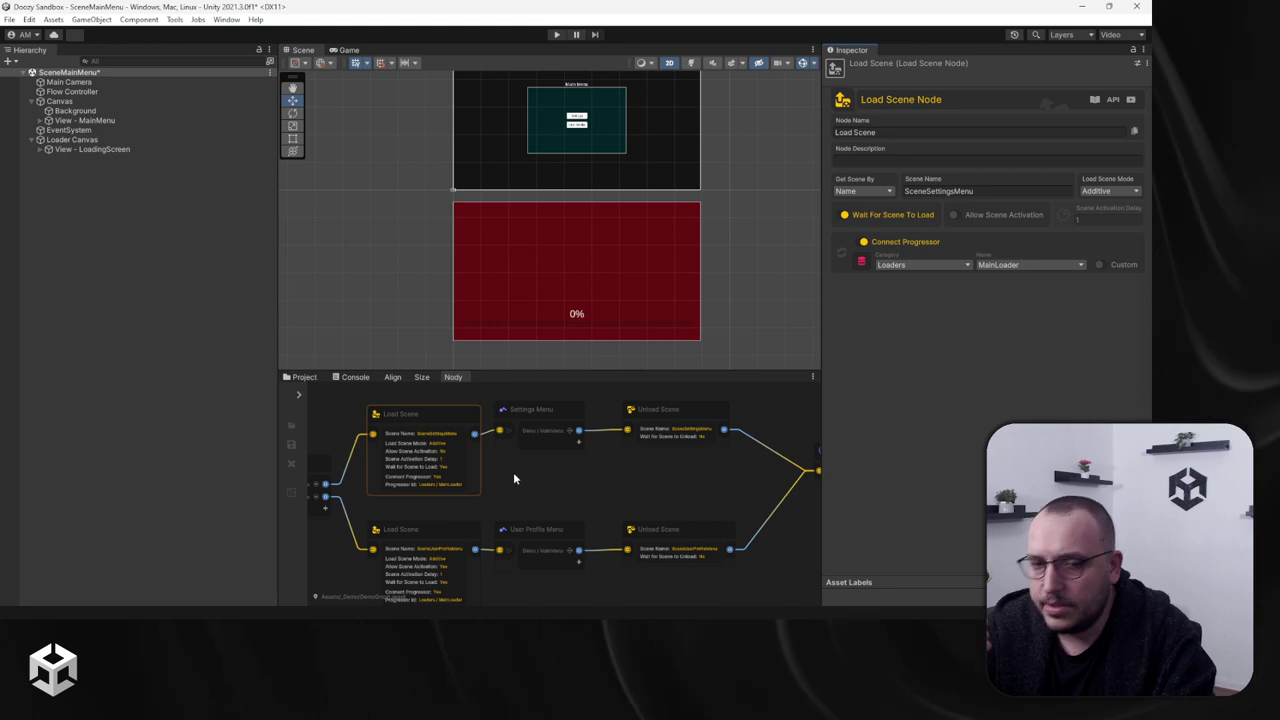
click(556, 34)
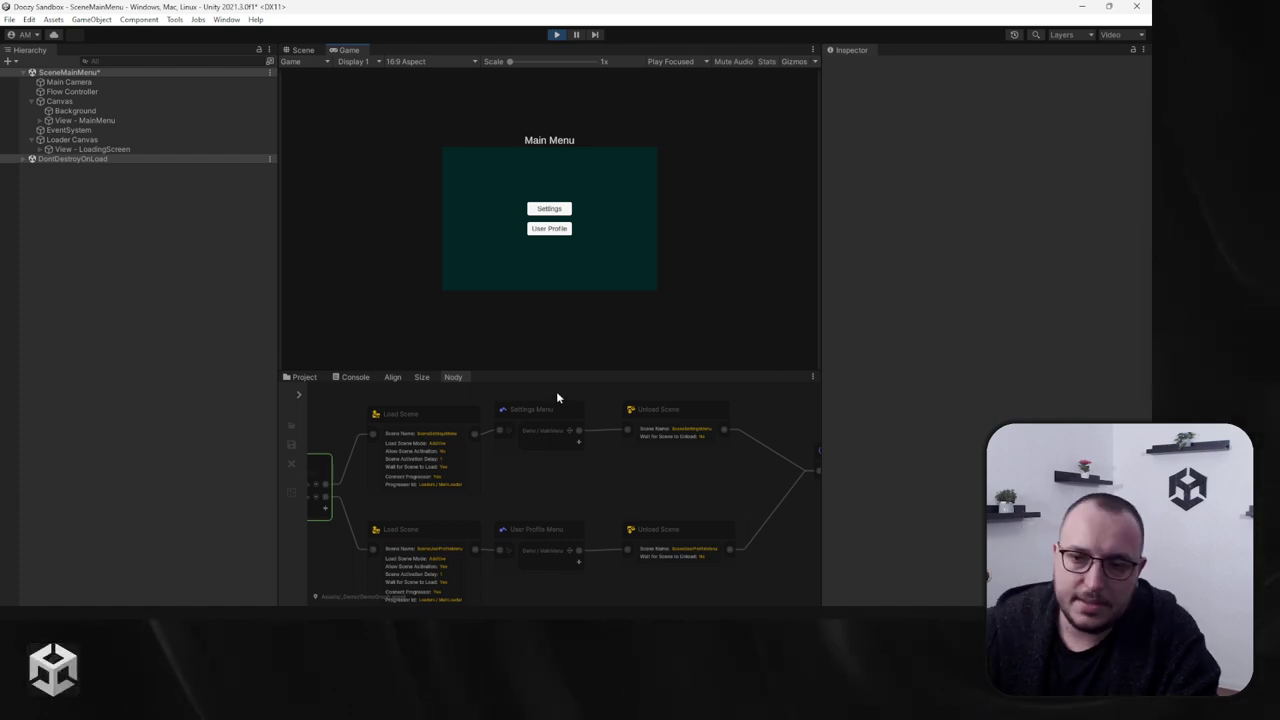
click(566, 207)
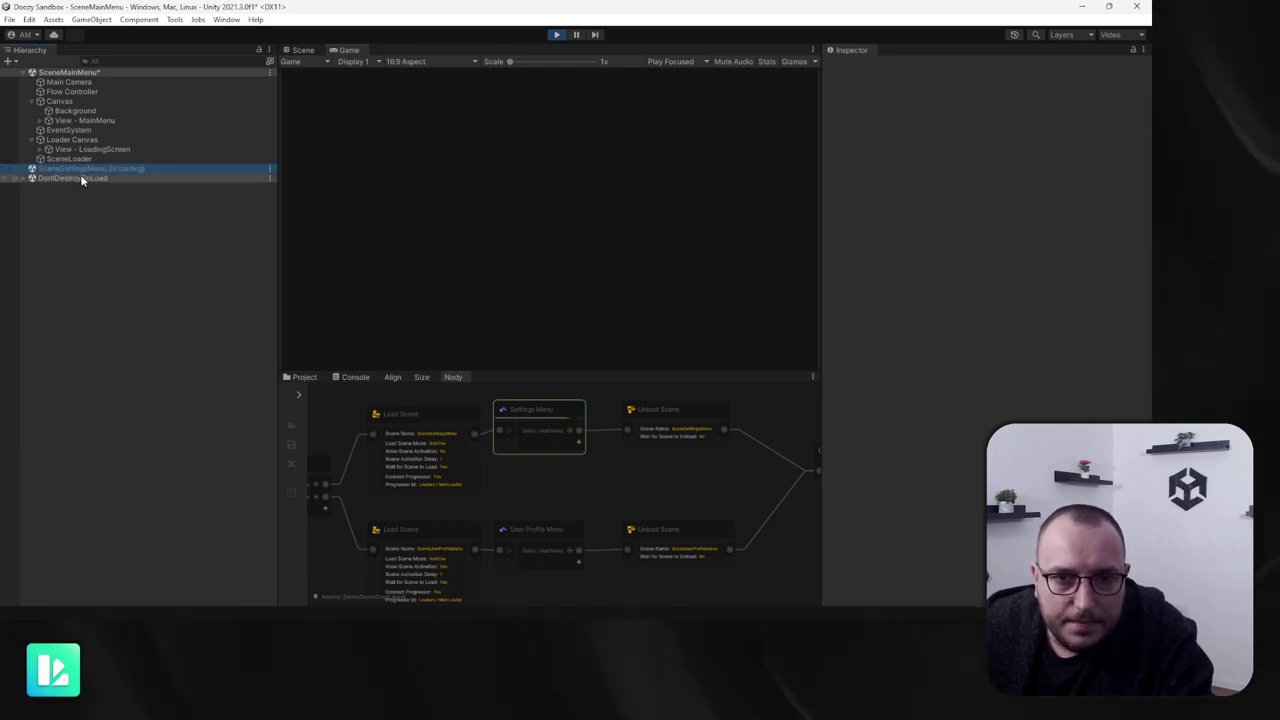
click(23, 72)
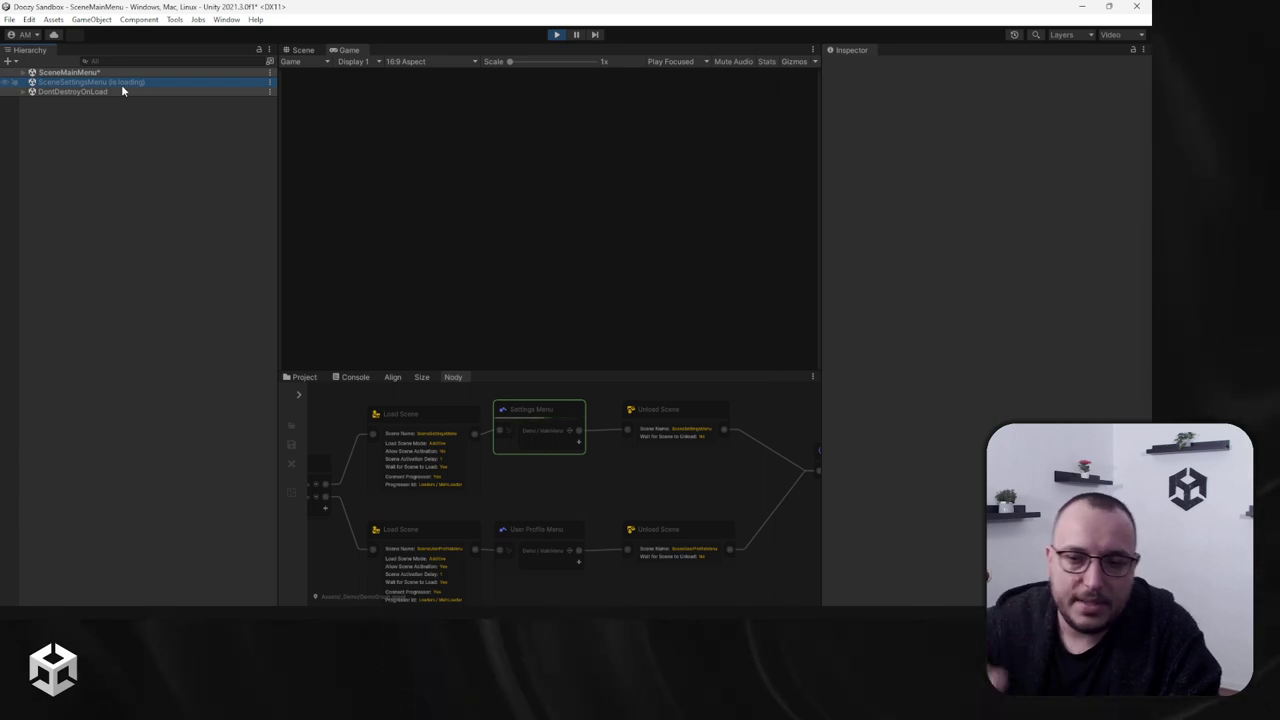
Step: Inspect the SceneSettingsMenu Load Scene node and the pending scene's context options, and leave Play mode
click(390, 482)
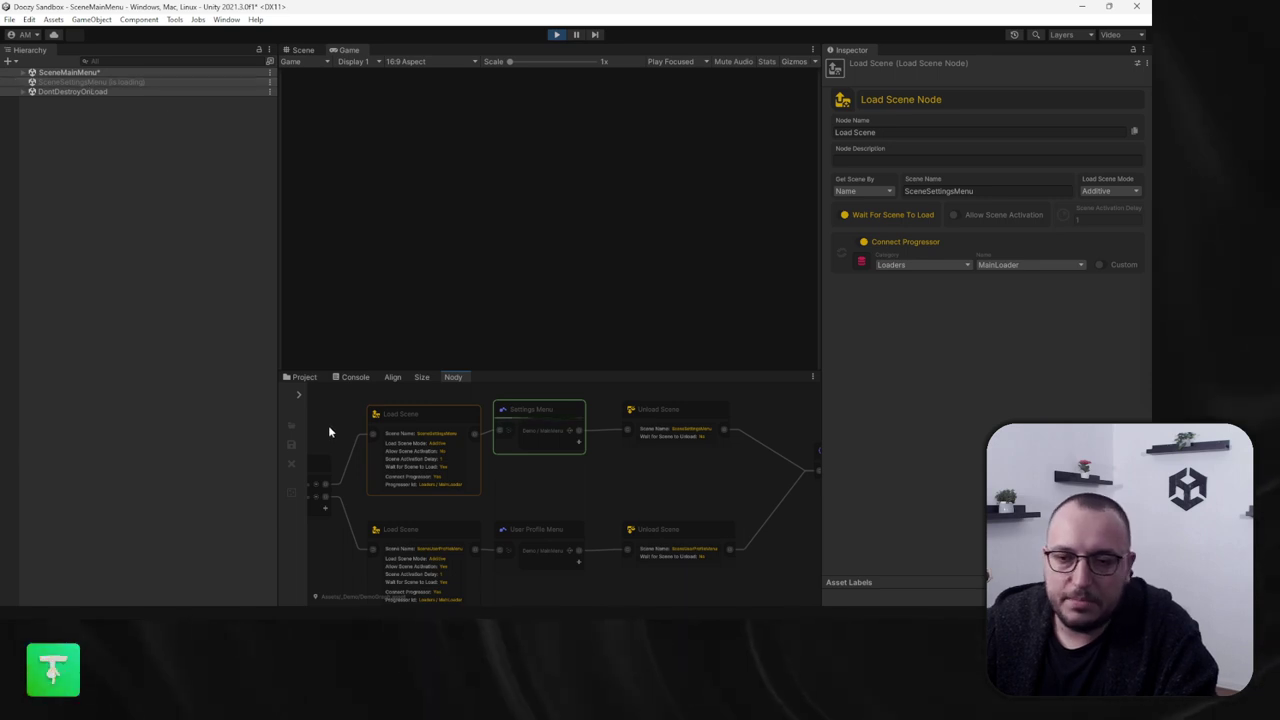
right_click(117, 84)
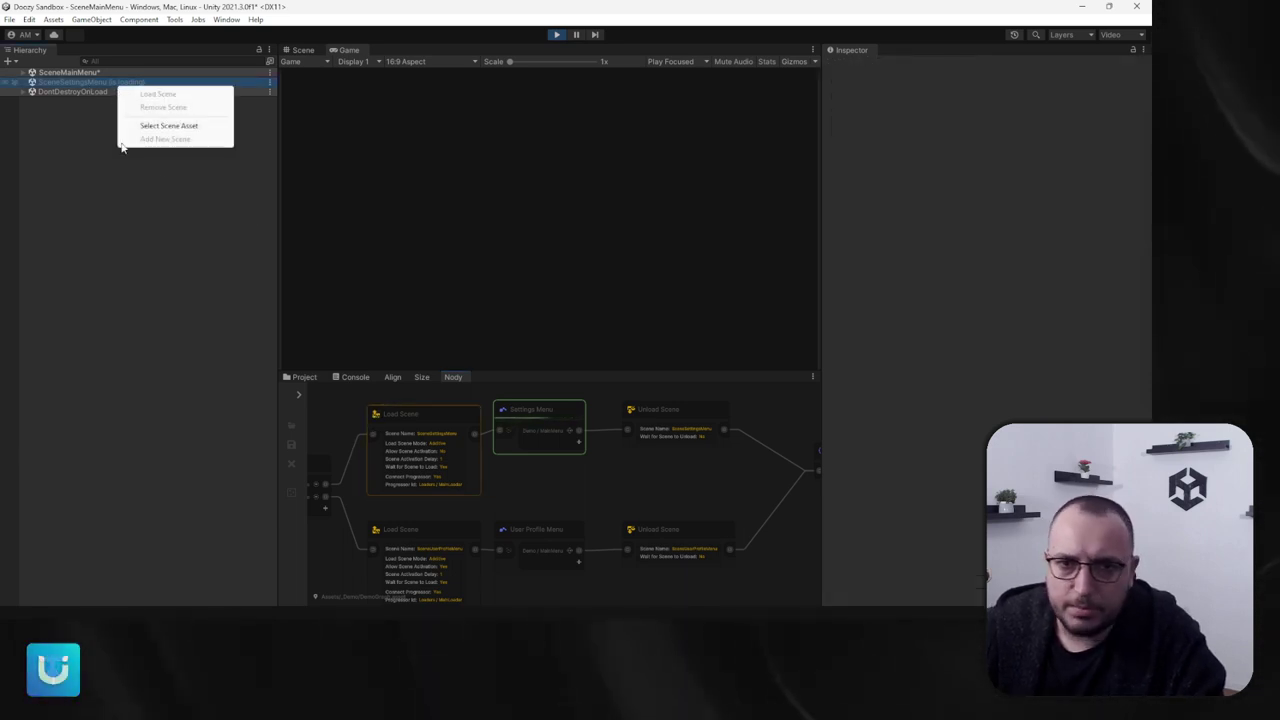
click(417, 134)
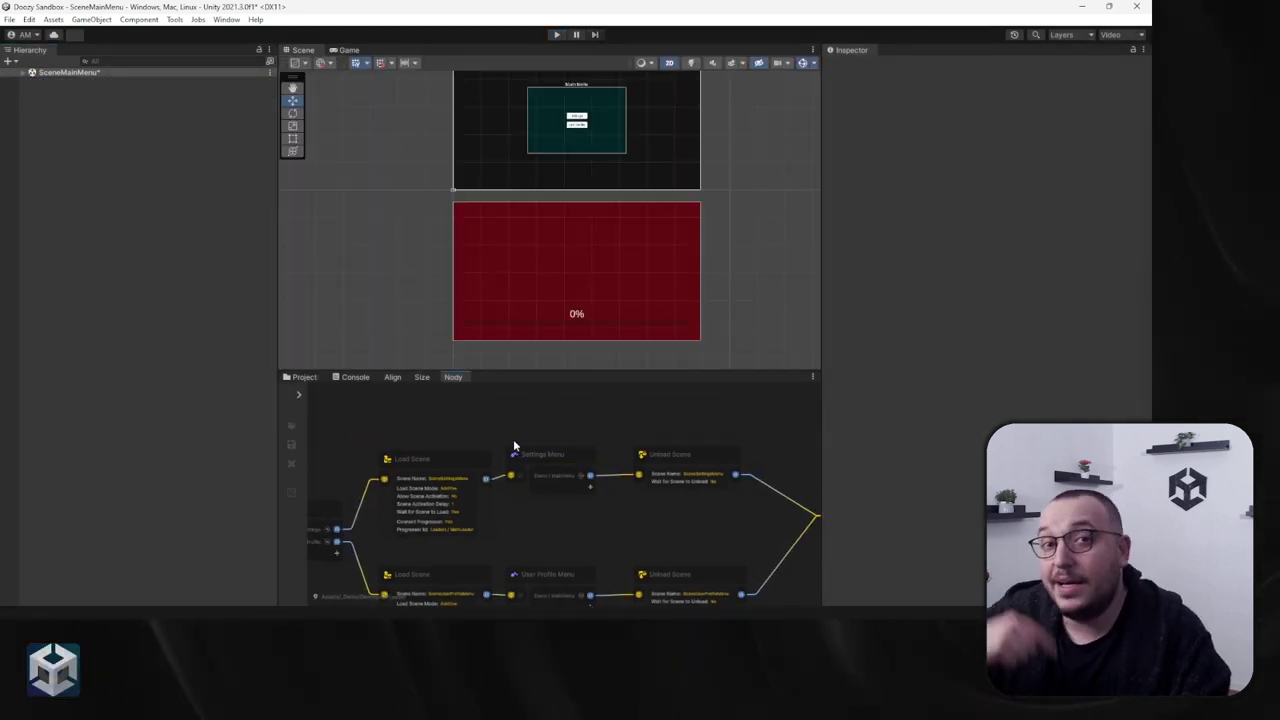
Step: Add an Activate Loaded Scenes node near the Settings Menu node in the flow graph
right_click(527, 427)
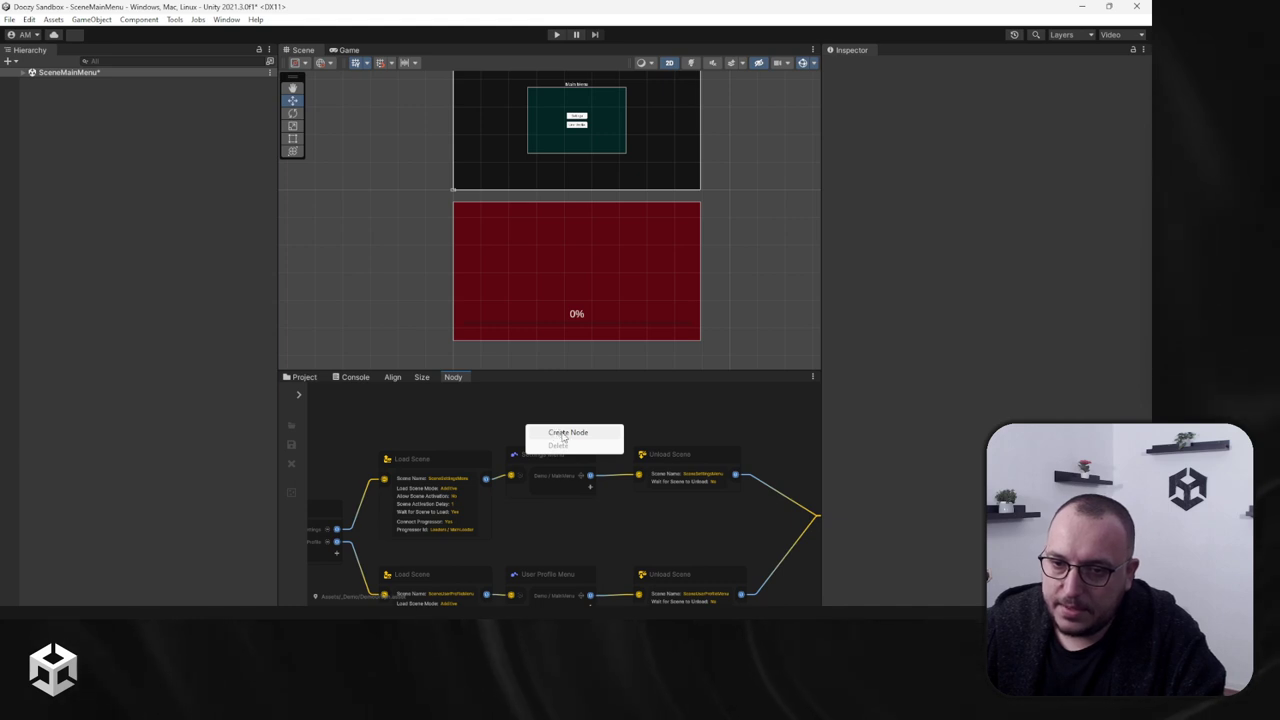
click(563, 433)
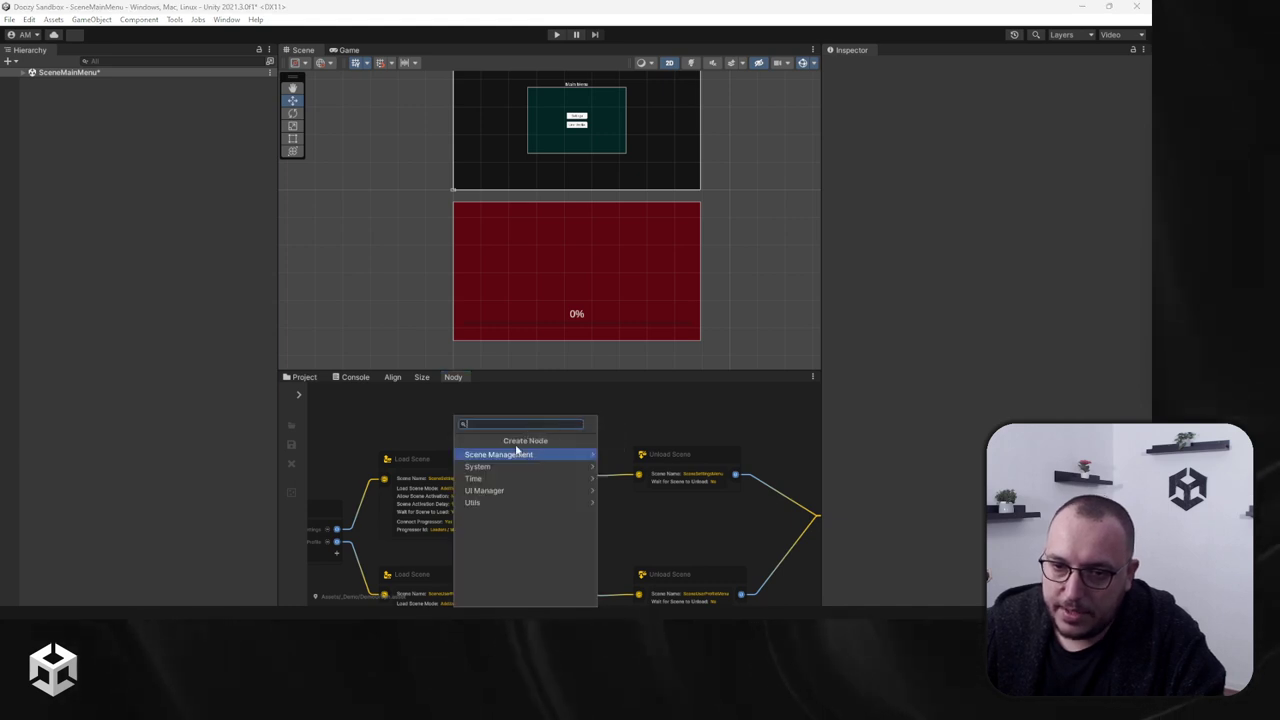
click(495, 454)
click(515, 452)
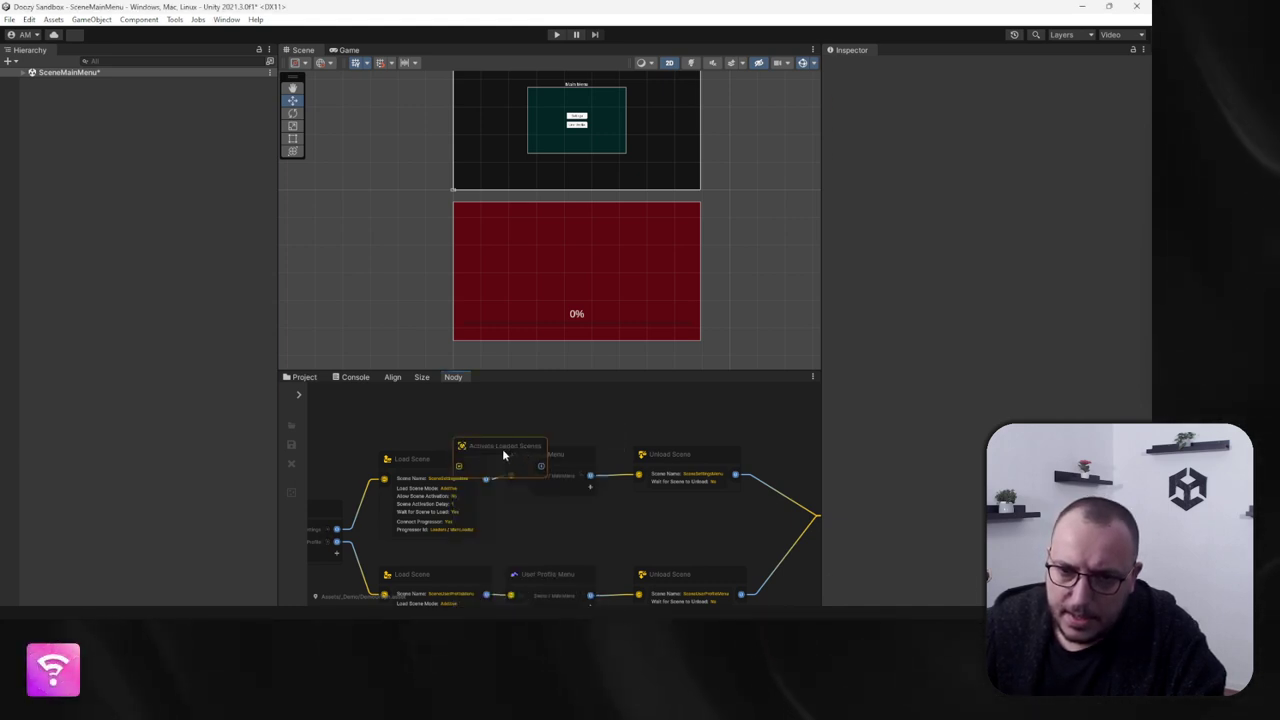
click(502, 448)
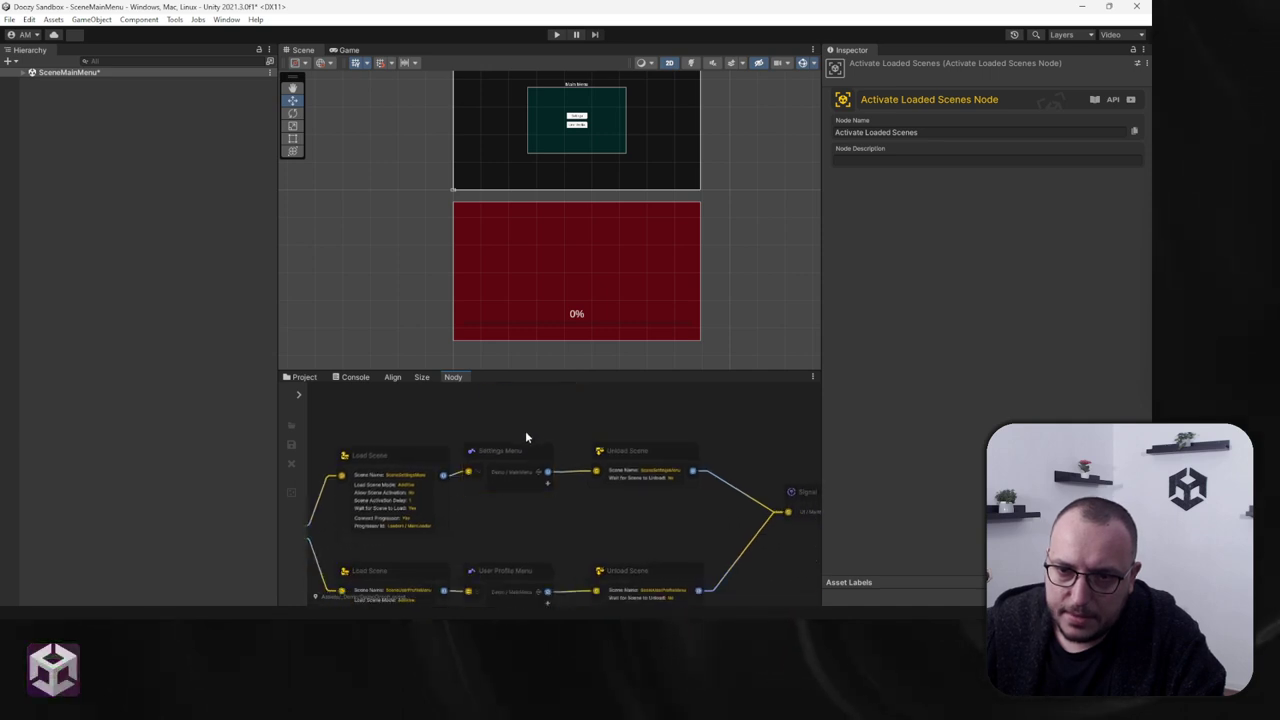
Step: Connect the Activate Loaded Scenes node between the SceneSettingsMenu Load Scene node and the Settings Menu node
scroll(525, 437, down, 3)
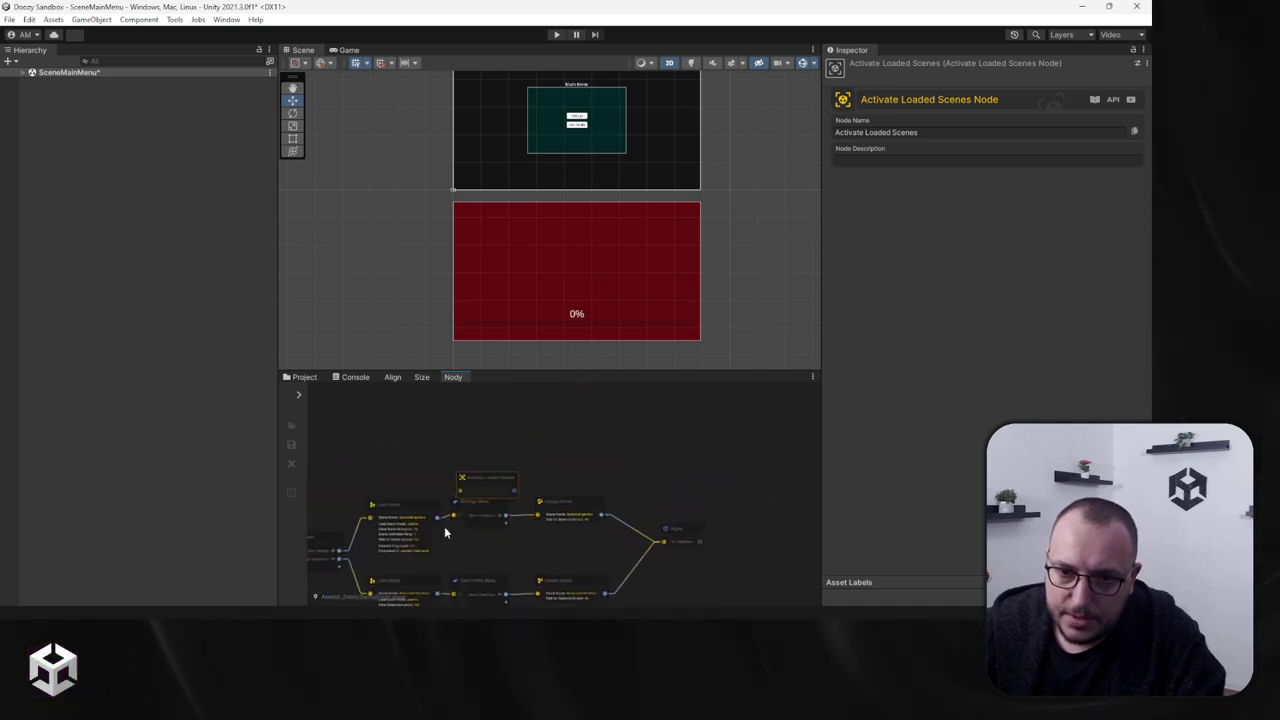
click(435, 517)
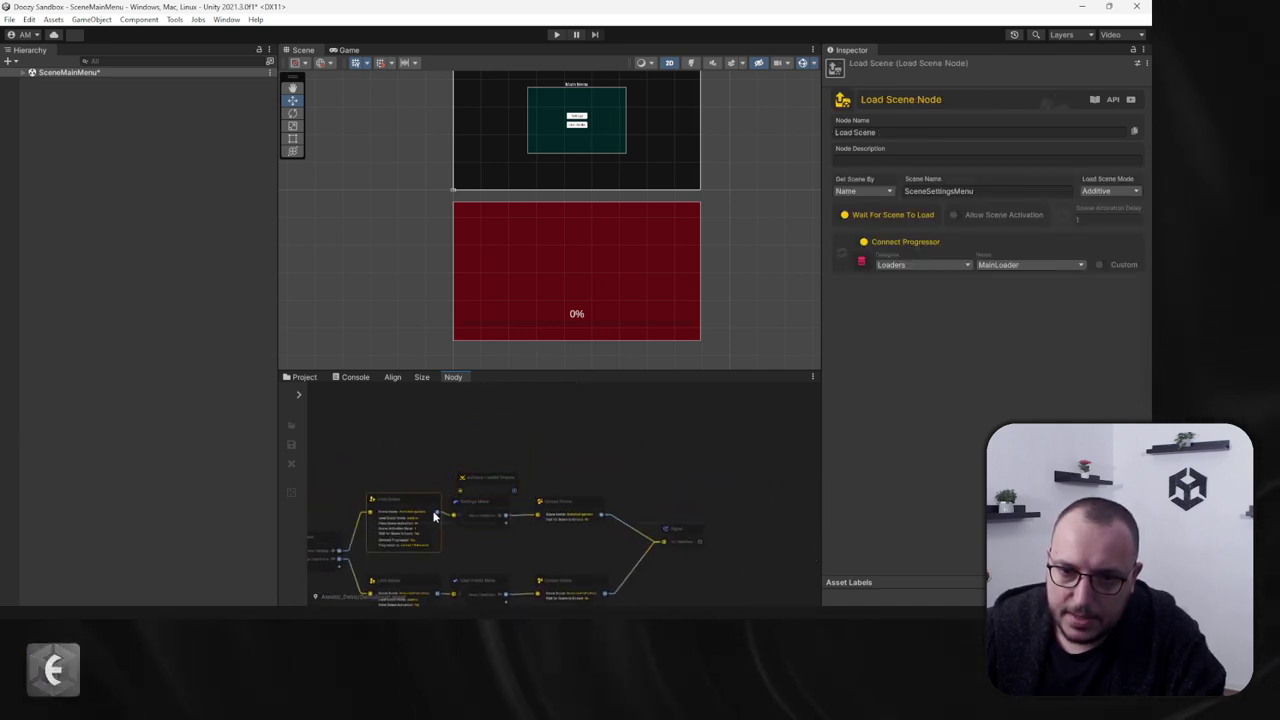
scroll(489, 529, up, 5)
scroll(527, 519, down, 4)
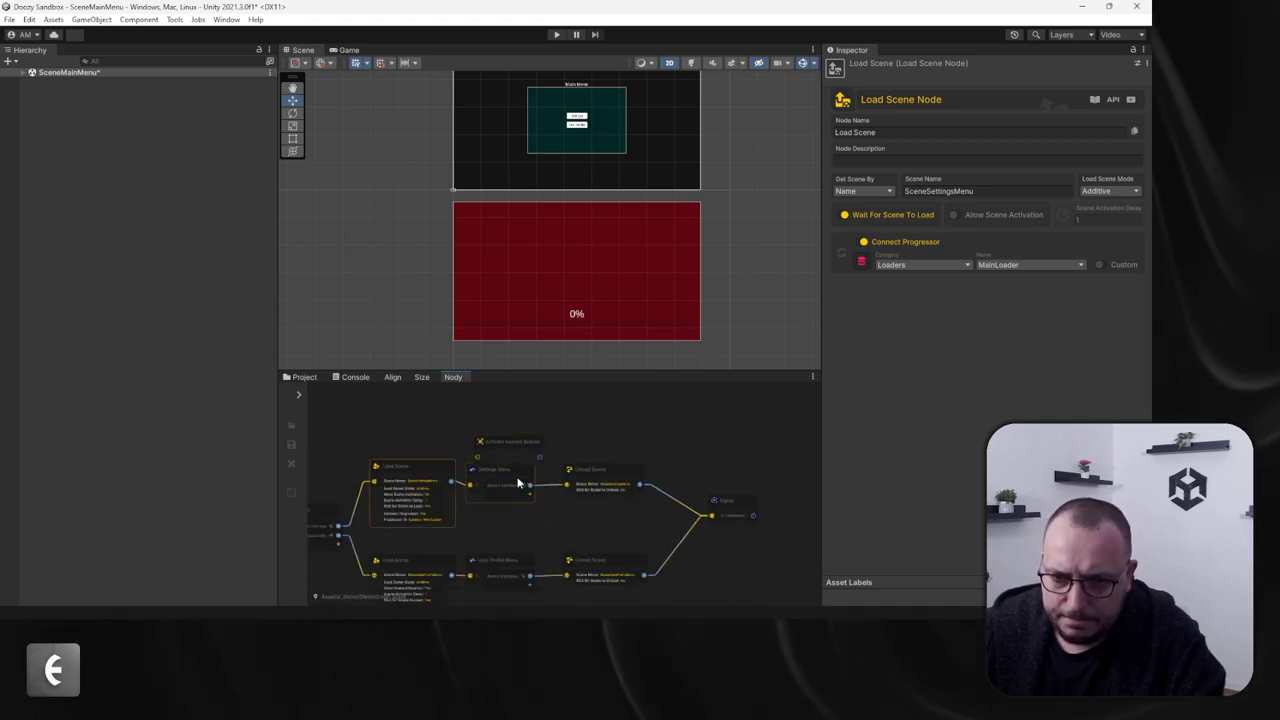
drag(518, 484, 540, 406)
middle_drag(540, 406, 462, 545)
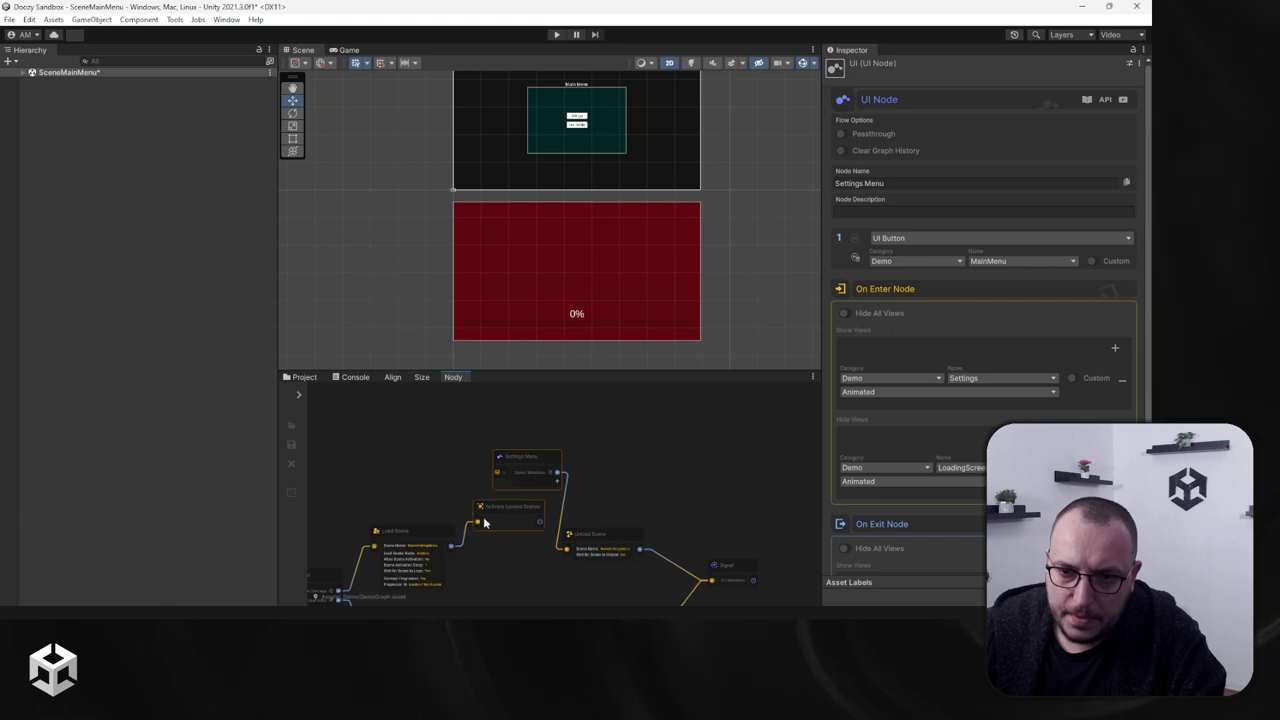
click(537, 526)
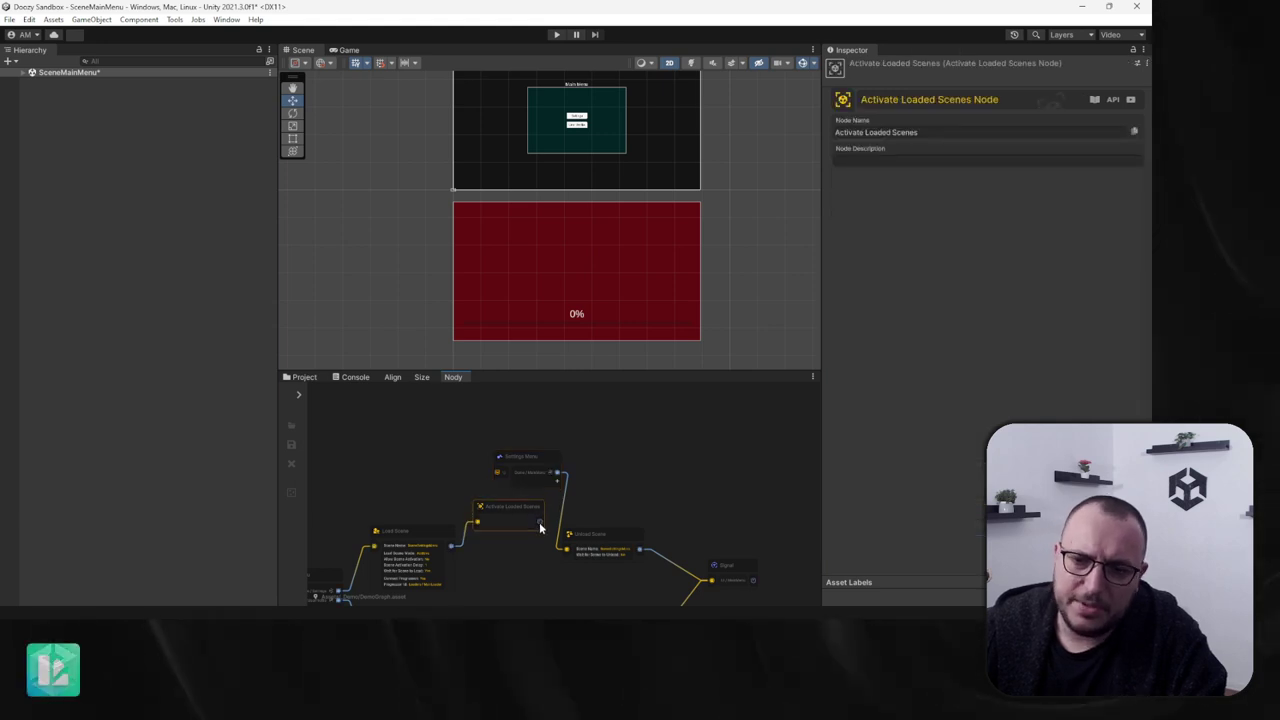
drag(540, 527, 510, 520)
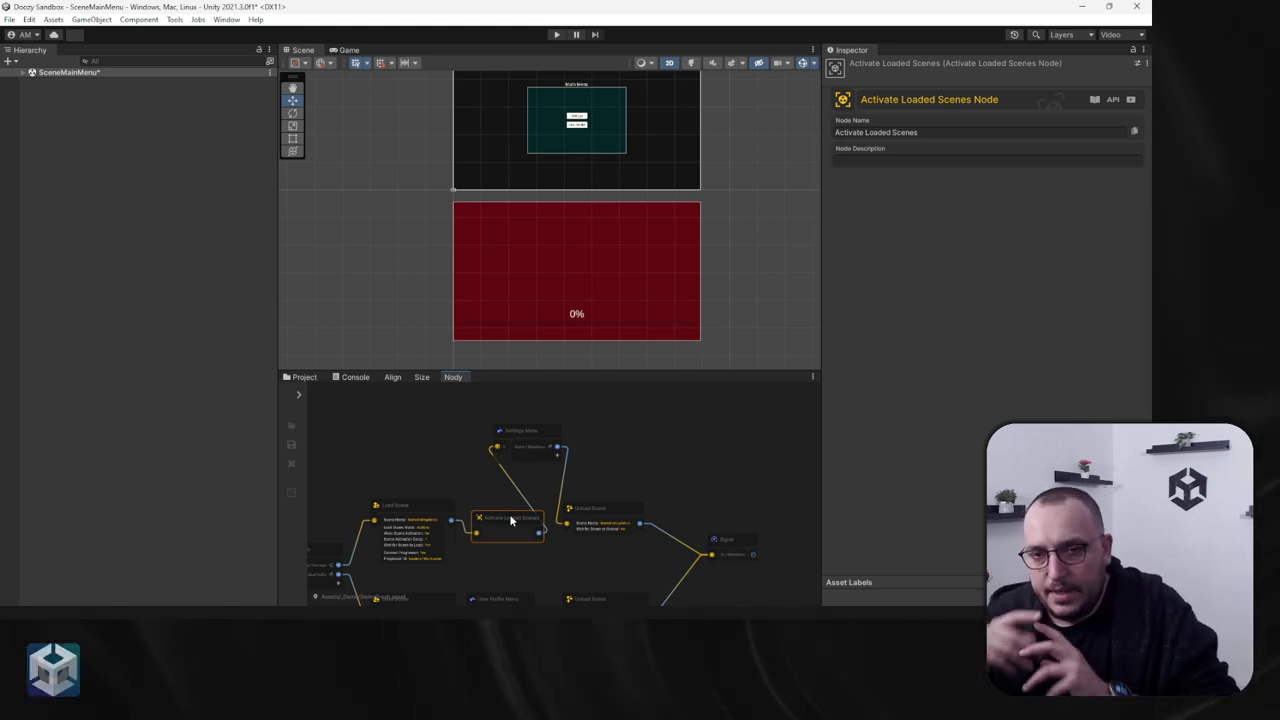
Step: Rearrange the Settings Menu and its Unload Scene node in a row after the Activate Loaded Scenes node
middle_drag(610, 495, 570, 465)
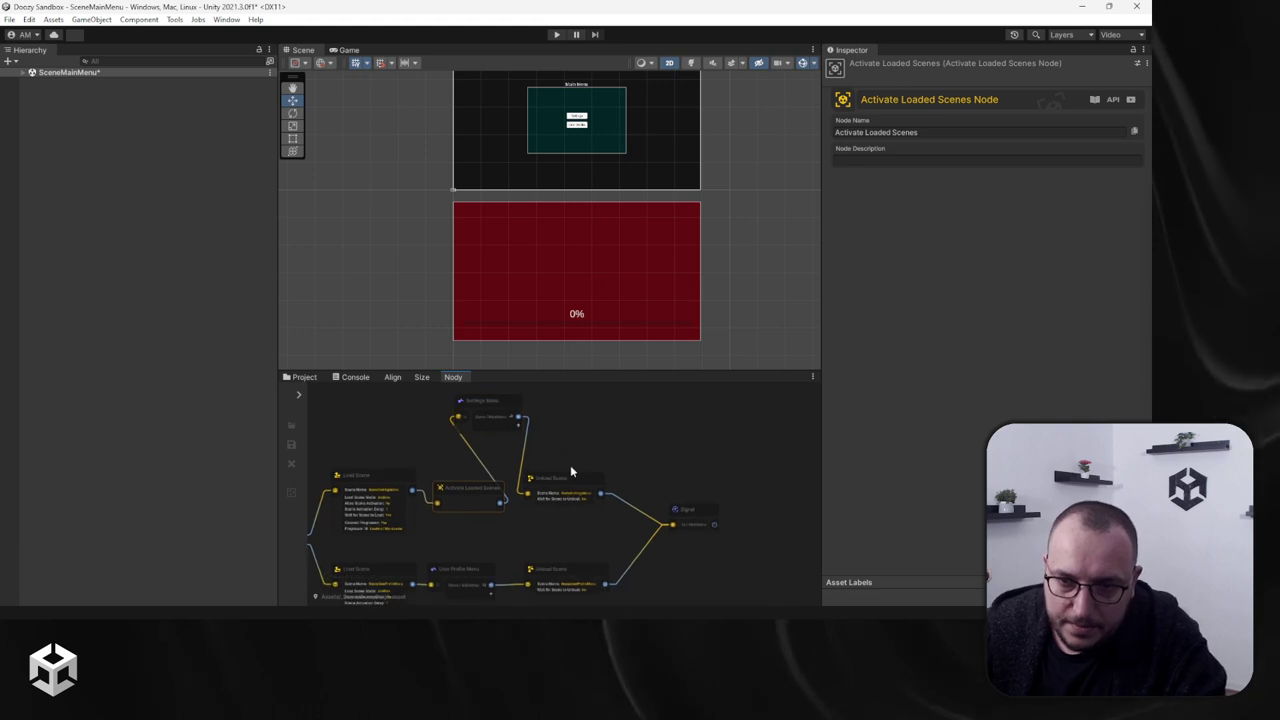
drag(566, 480, 652, 480)
drag(486, 409, 556, 495)
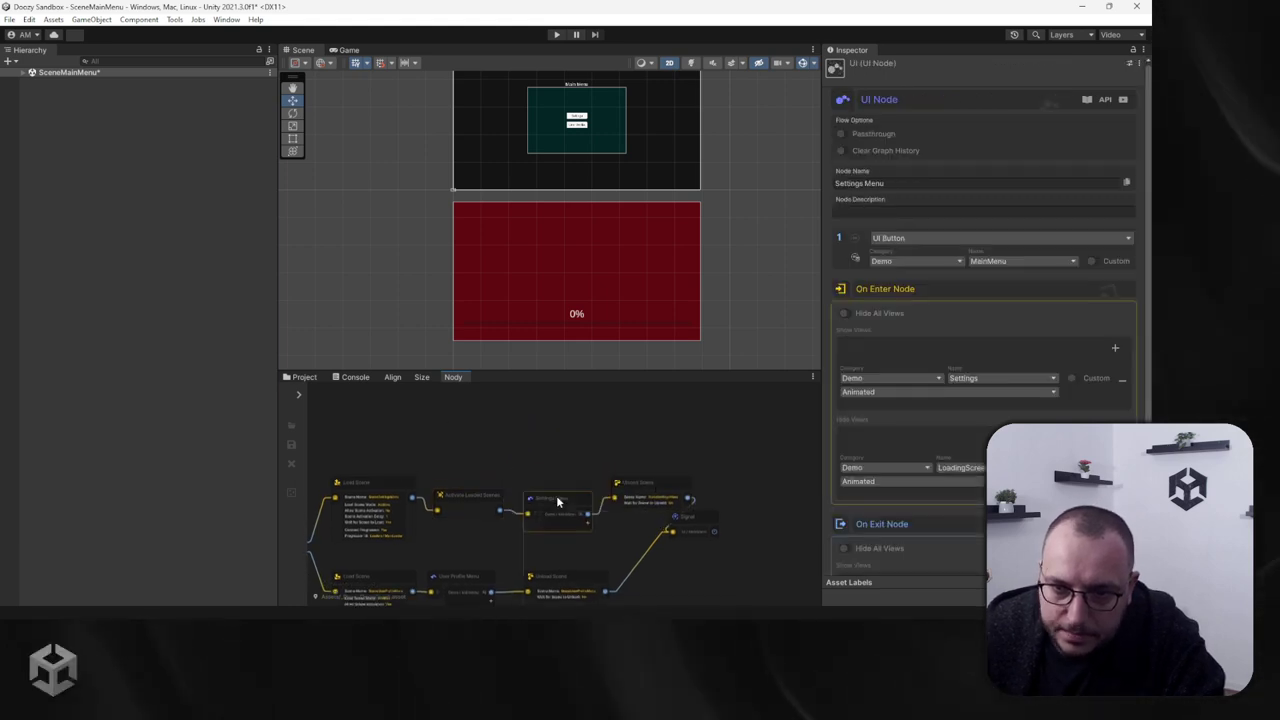
scroll(566, 518, up, 5)
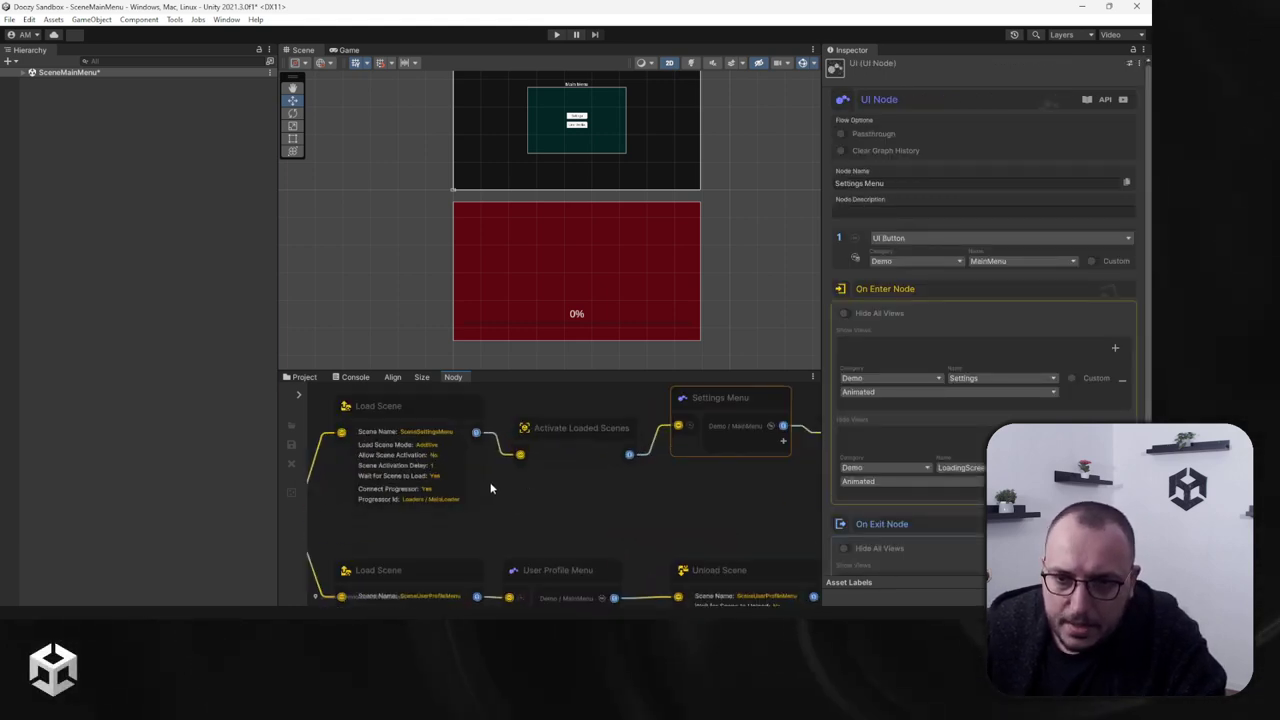
Step: Test opening Settings in Play mode with the Activate Loaded Scenes node, and inspect the SceneSettingsMenu scene's Canvas
click(413, 456)
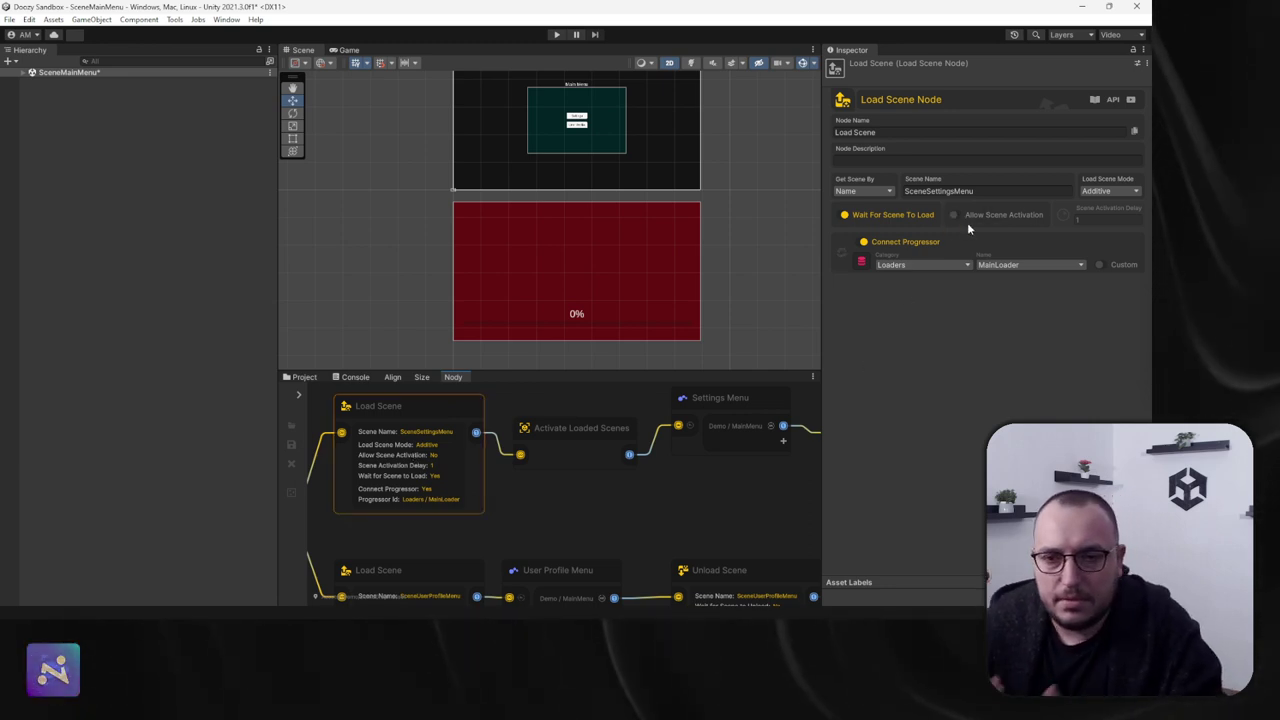
click(556, 35)
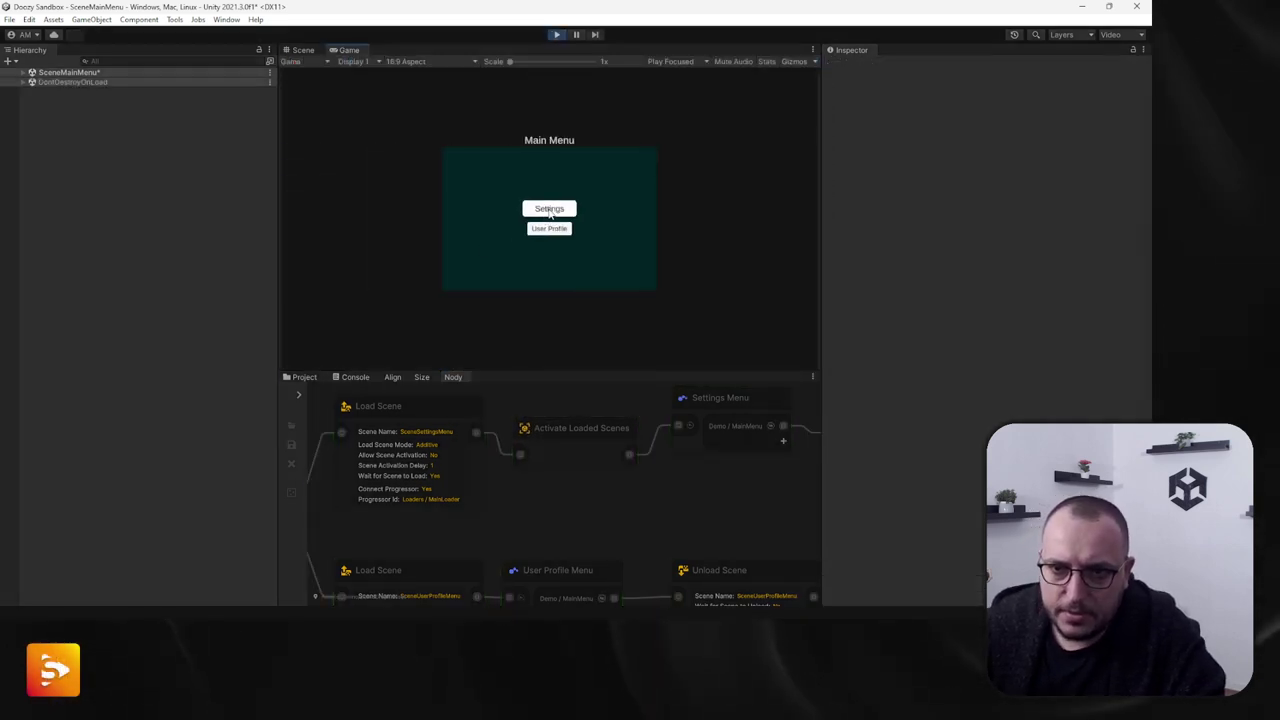
click(549, 210)
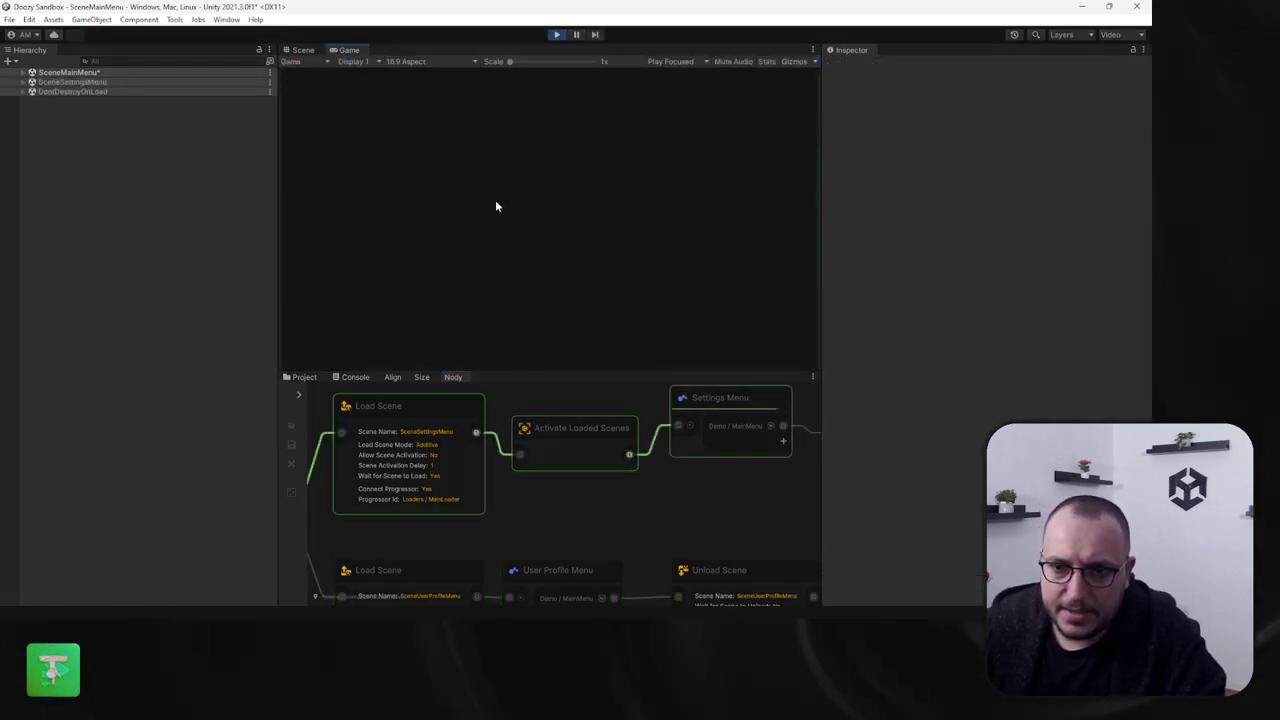
click(514, 459)
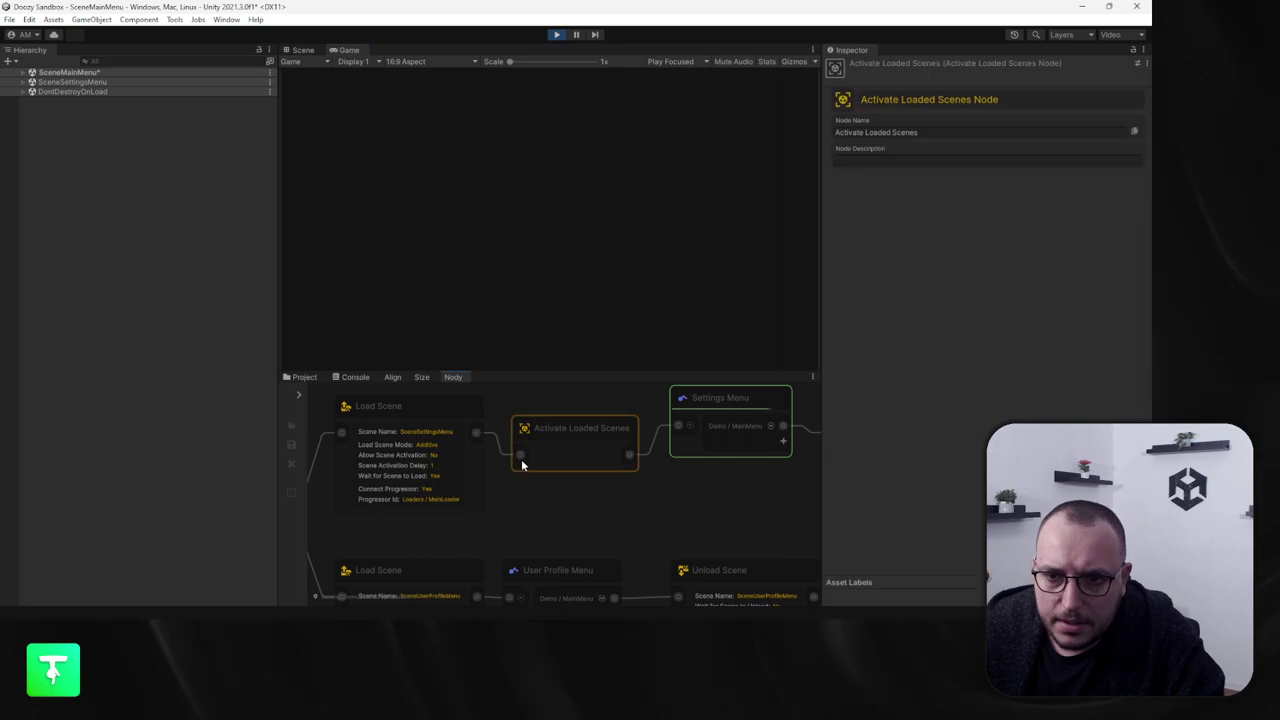
click(24, 82)
click(56, 91)
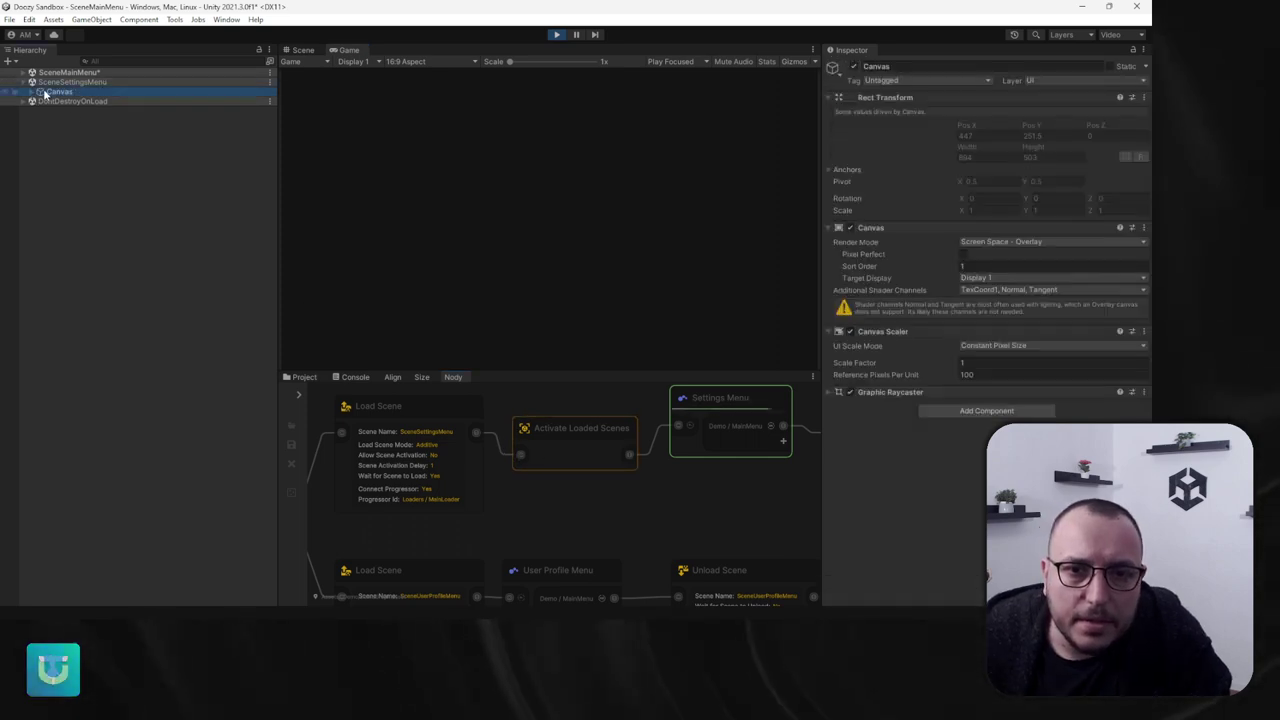
Step: Enable Allow Scene Activation on the SceneSettingsMenu Load Scene node
click(395, 419)
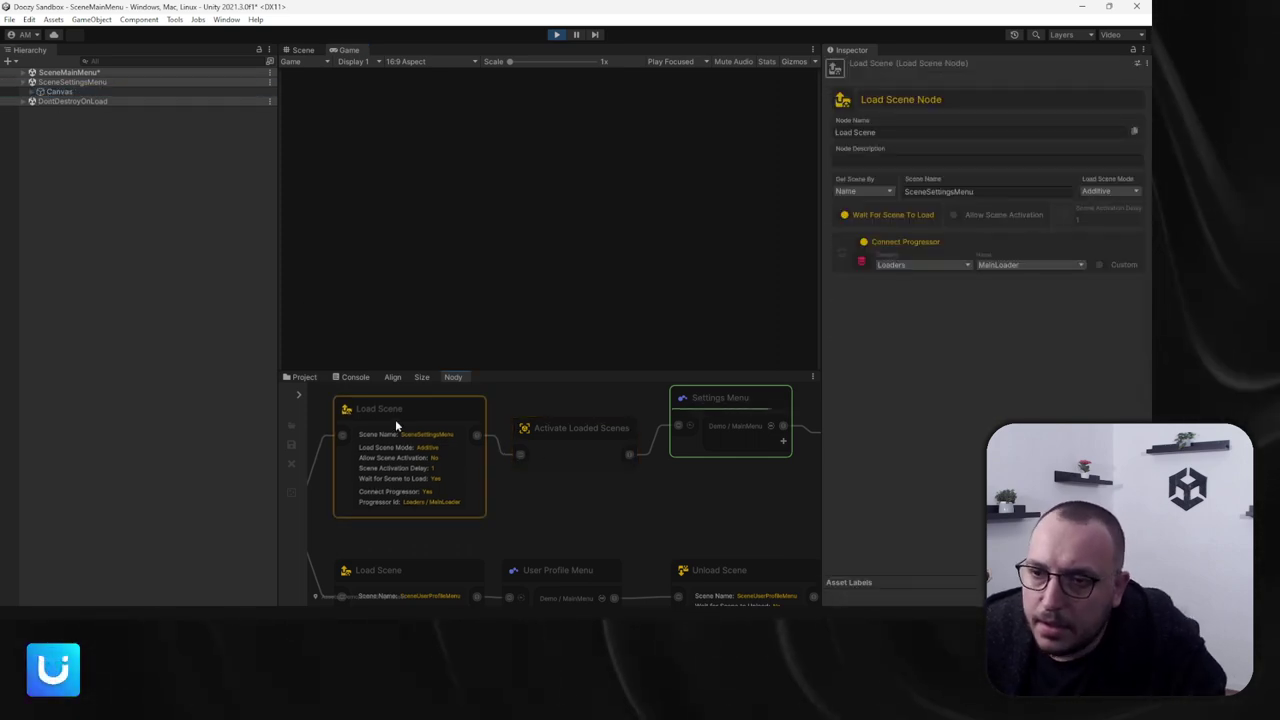
click(967, 219)
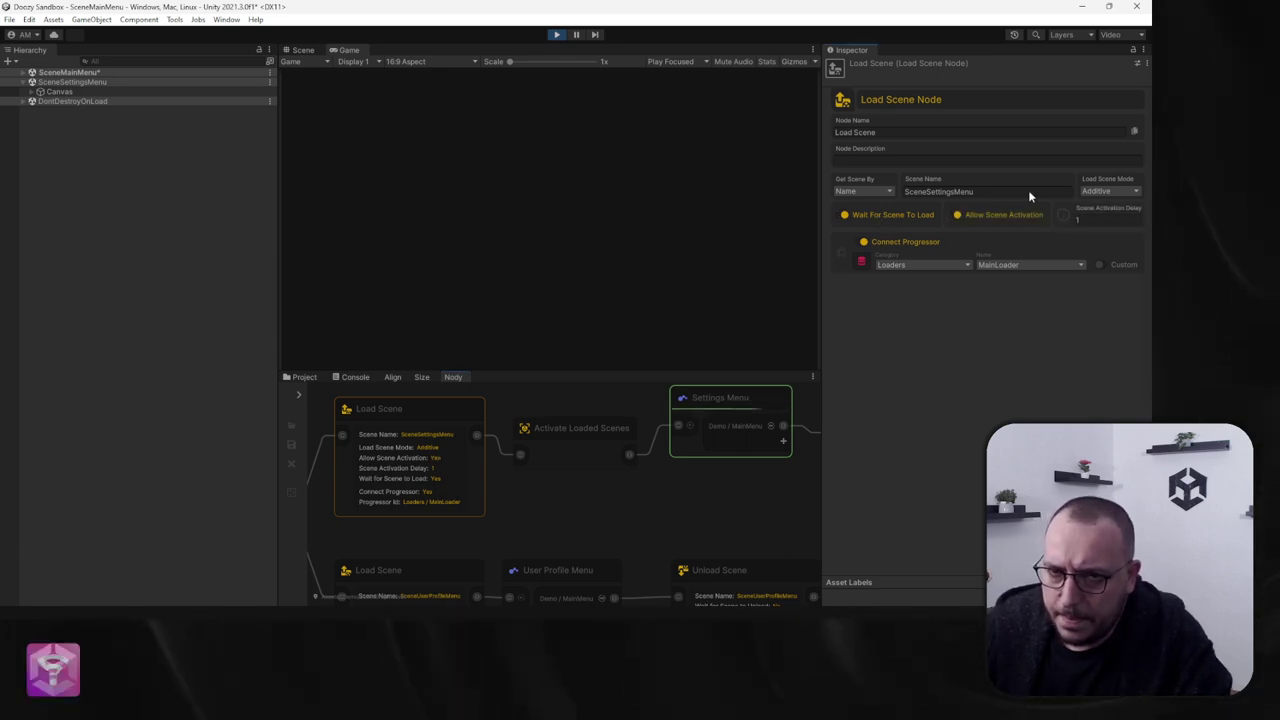
click(557, 35)
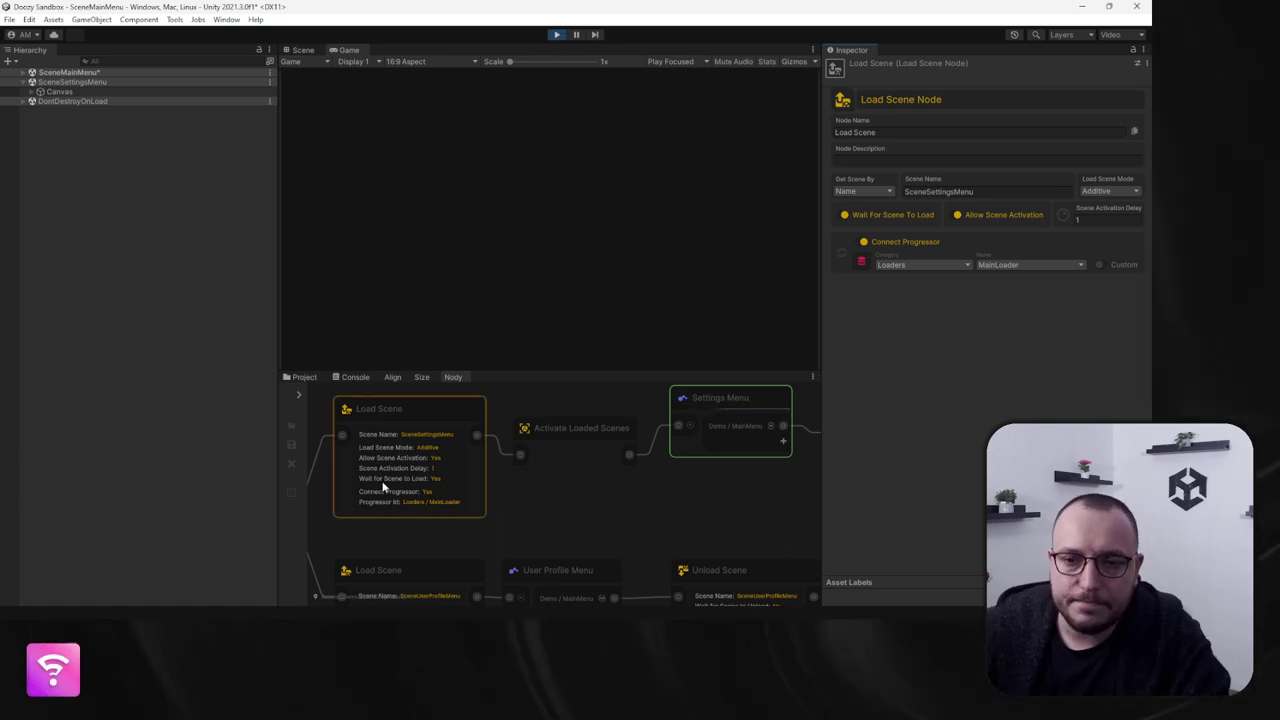
Step: Inspect the View - Settings object under the SceneSettingsMenu scene's Canvas
click(58, 91)
click(33, 91)
click(80, 101)
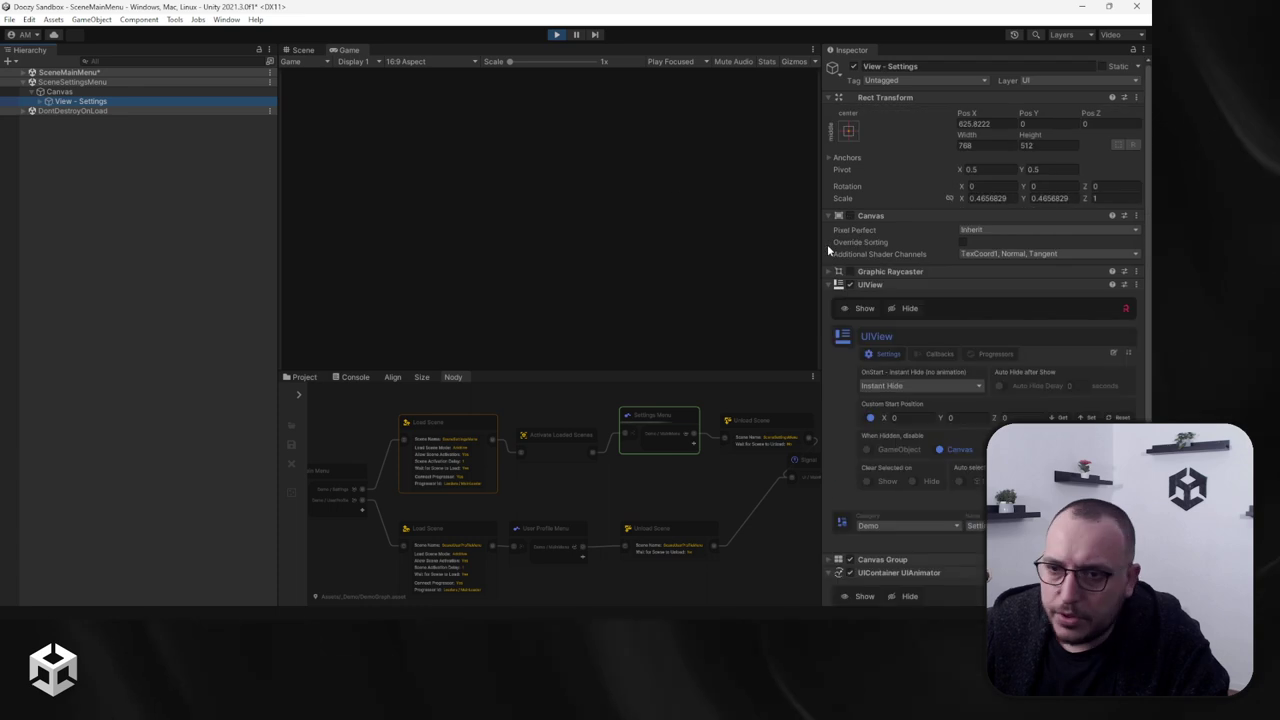
Step: Test the flow in the running game by switching repeatedly between Main Menu and Settings
click(550, 220)
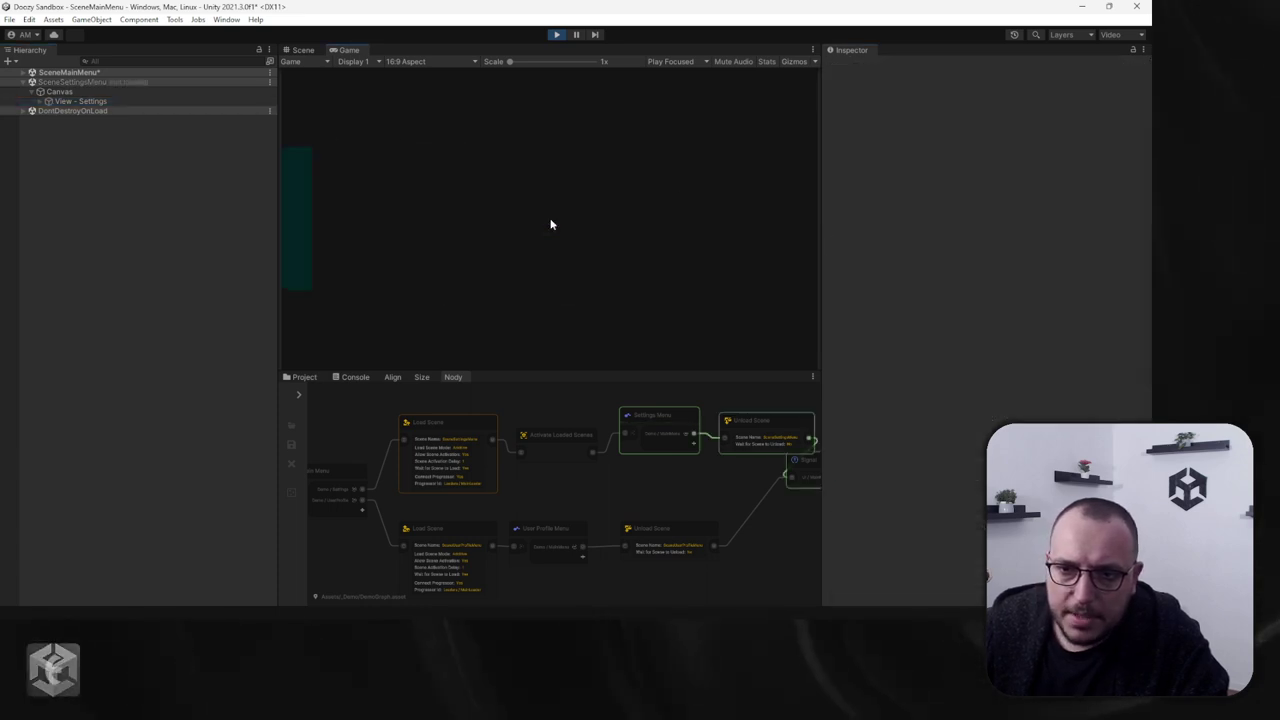
click(551, 209)
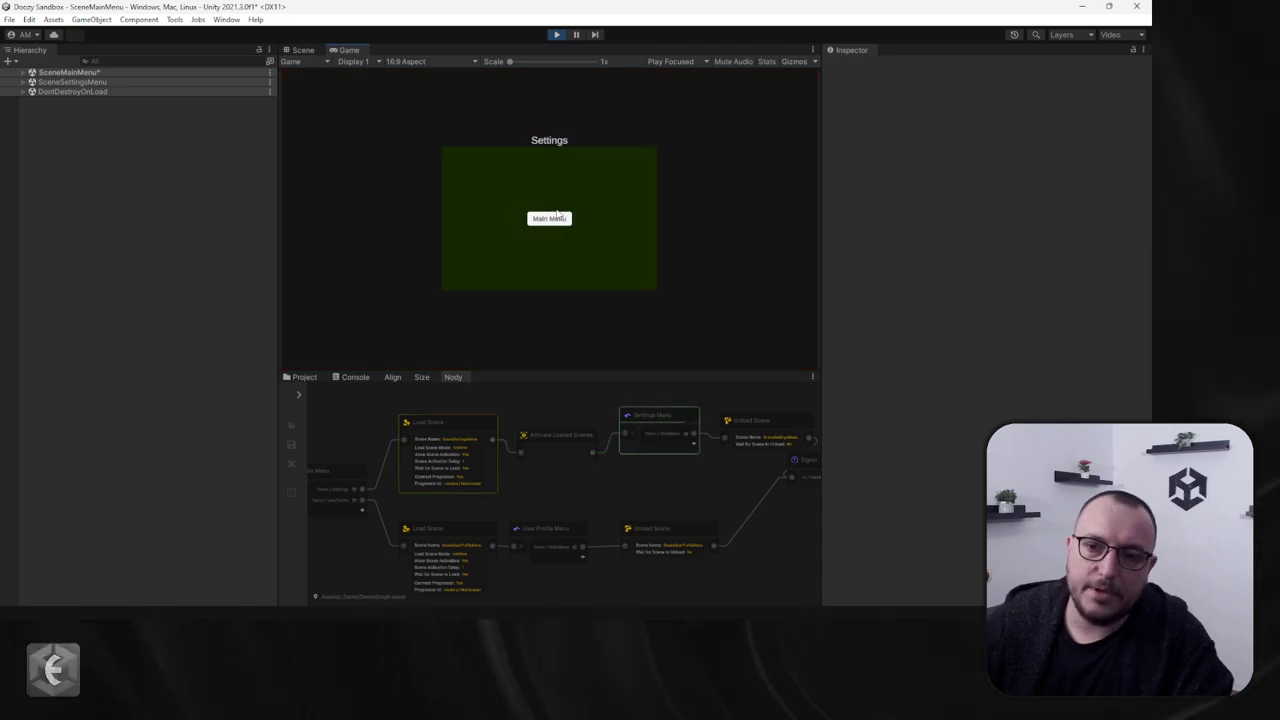
click(561, 222)
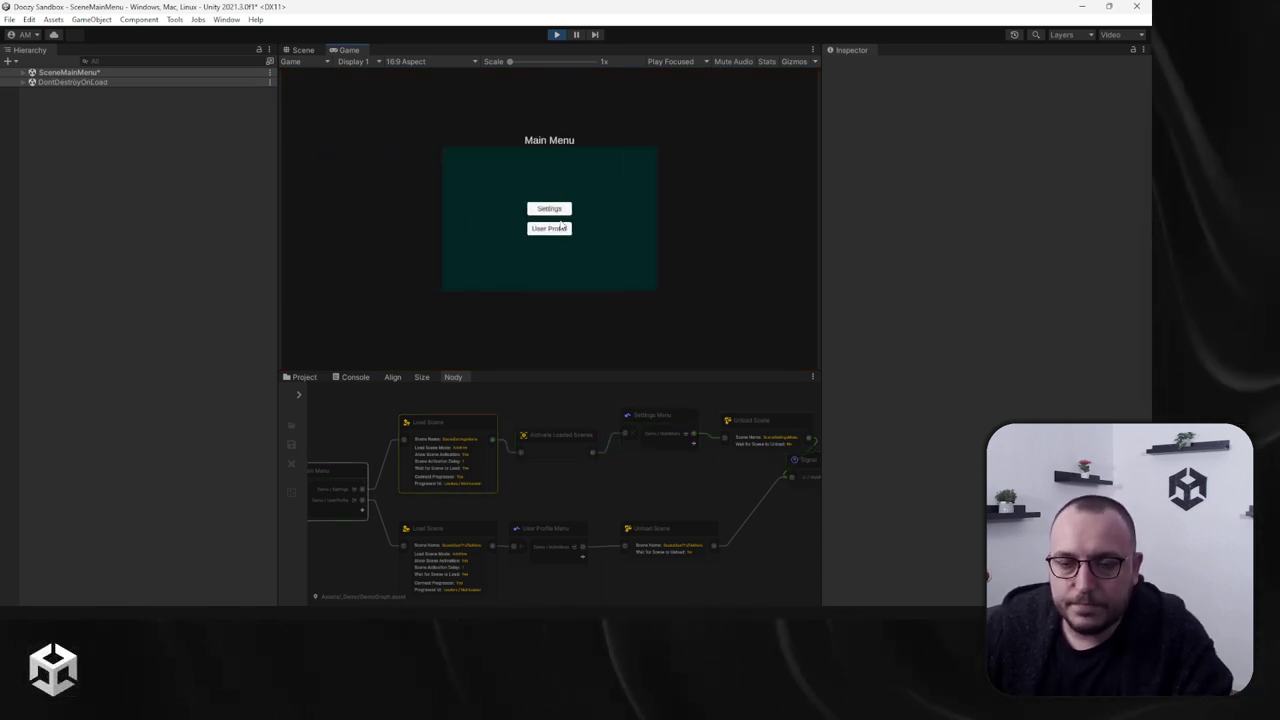
click(560, 213)
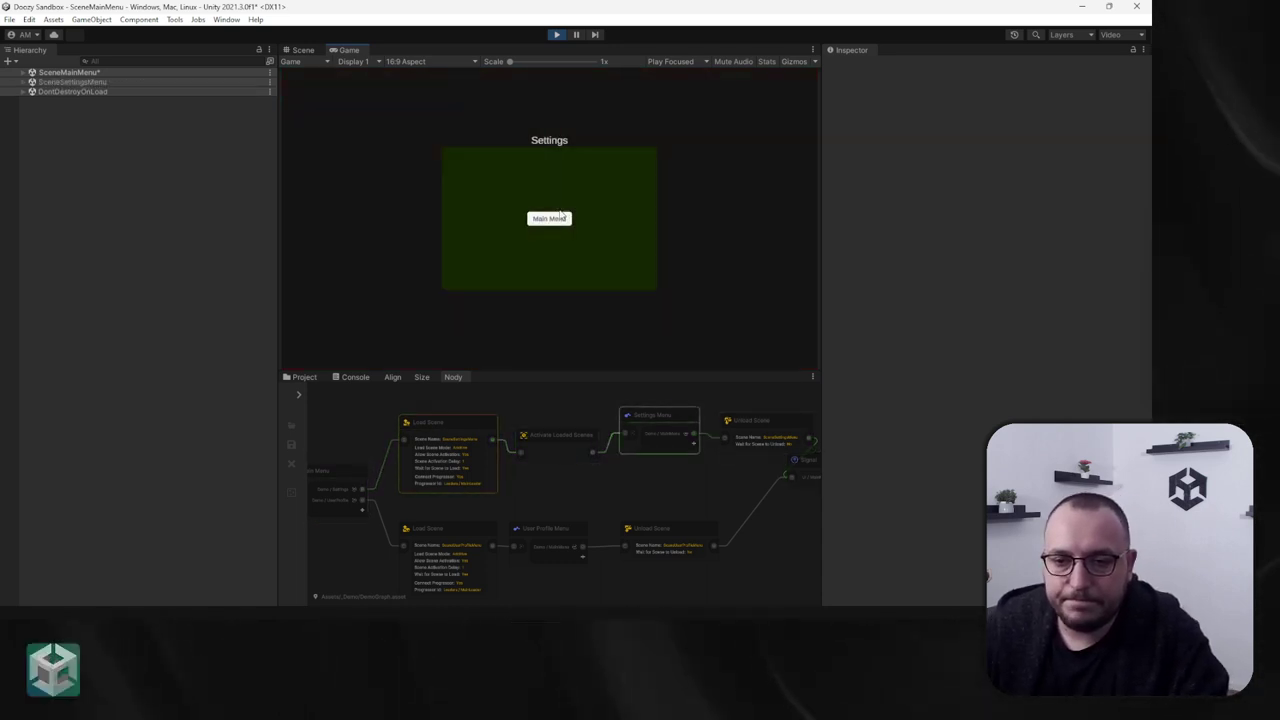
Step: Delete the Activate Loaded Scenes node, connect Load Scene directly to Settings Menu, and place Settings Menu beside it
click(546, 441)
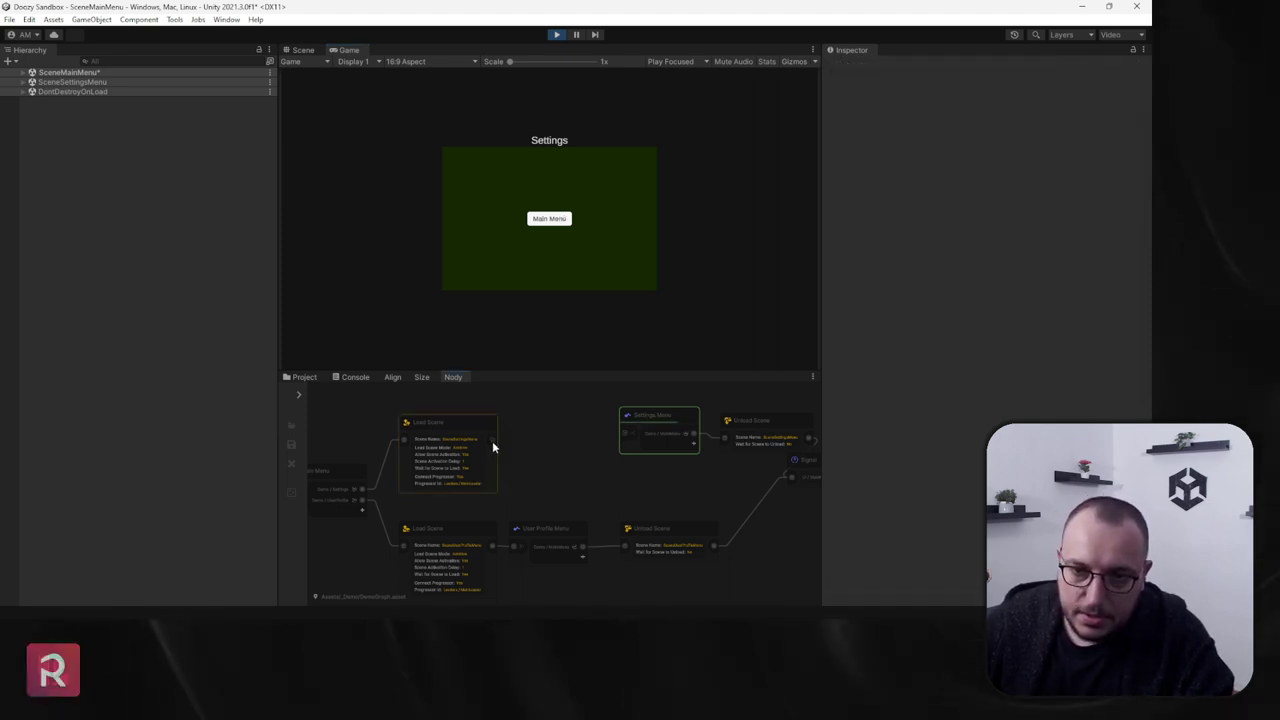
drag(491, 441, 515, 492)
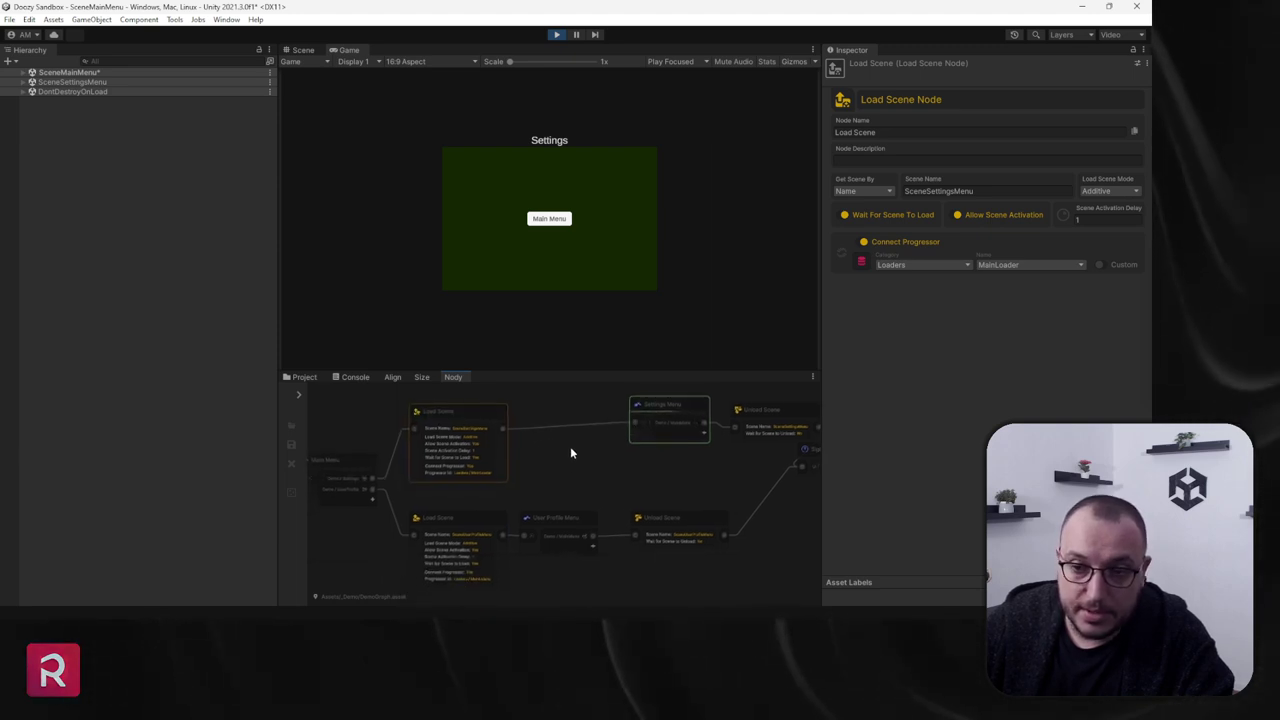
drag(688, 403, 584, 462)
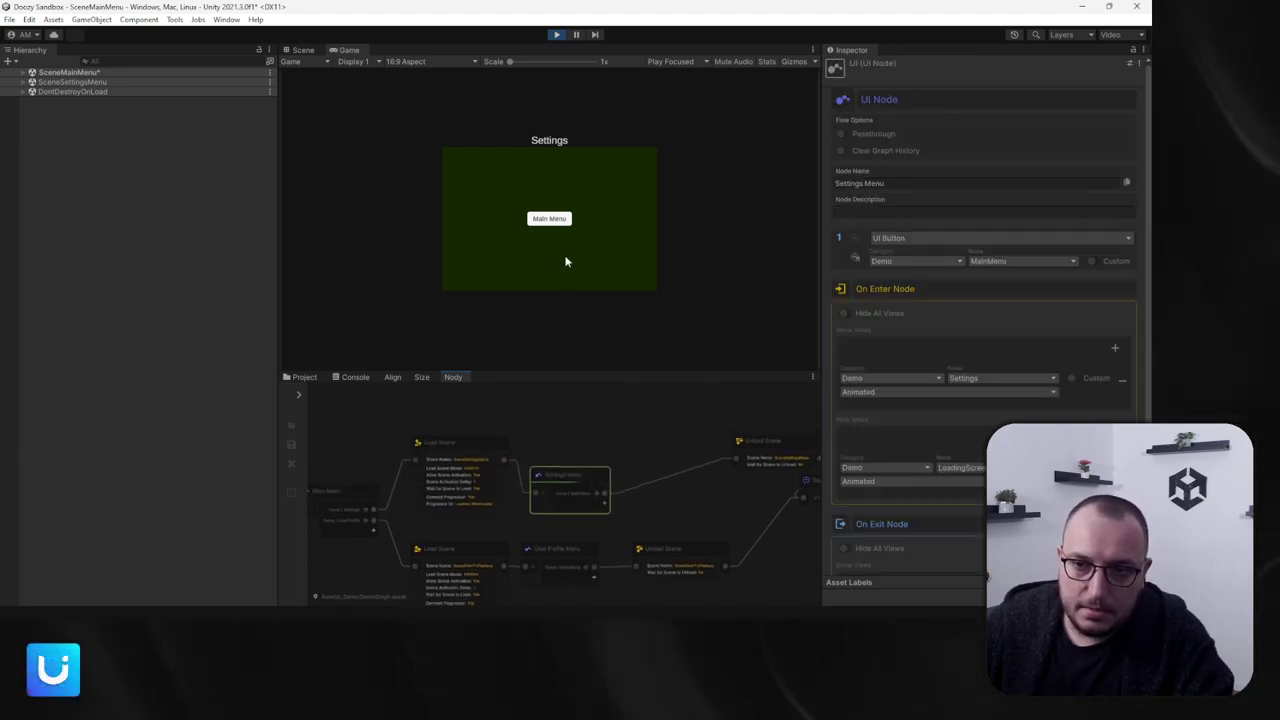
Step: Test Main Menu and User Profile navigation in Play mode, returning to Main Menu, and expand the SceneMainMenu objects
click(543, 220)
click(548, 231)
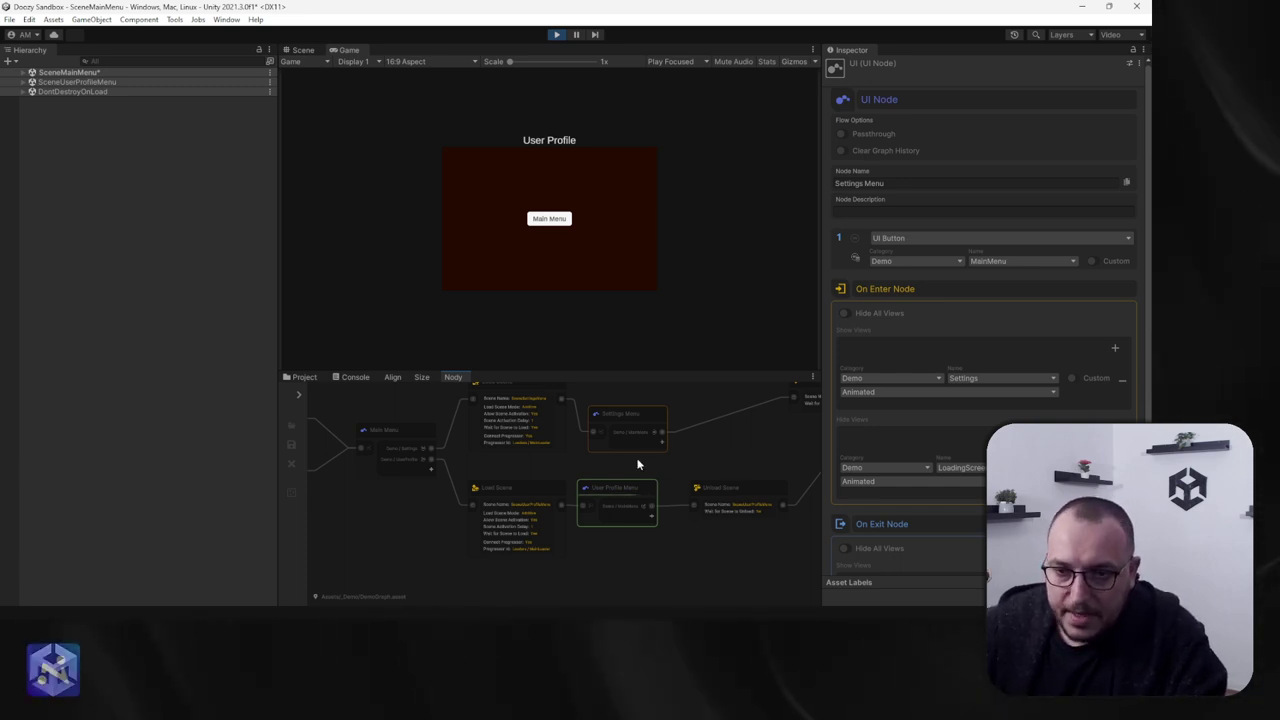
click(558, 221)
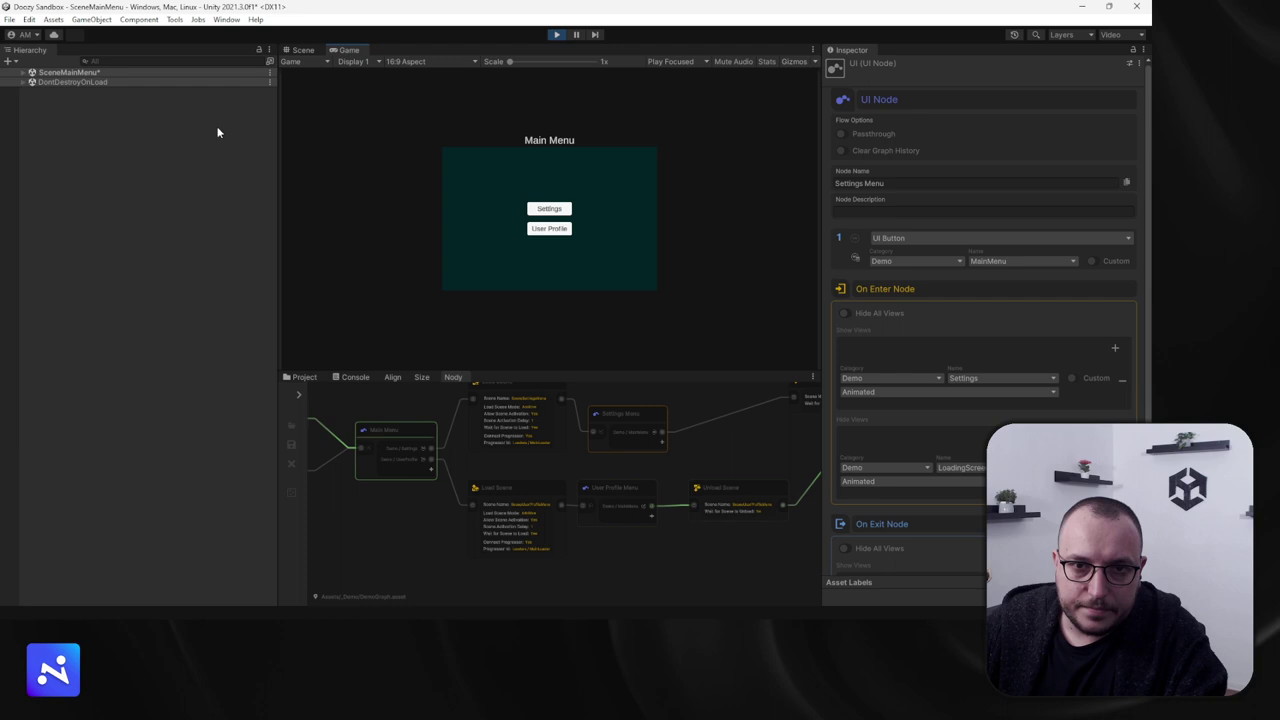
click(22, 74)
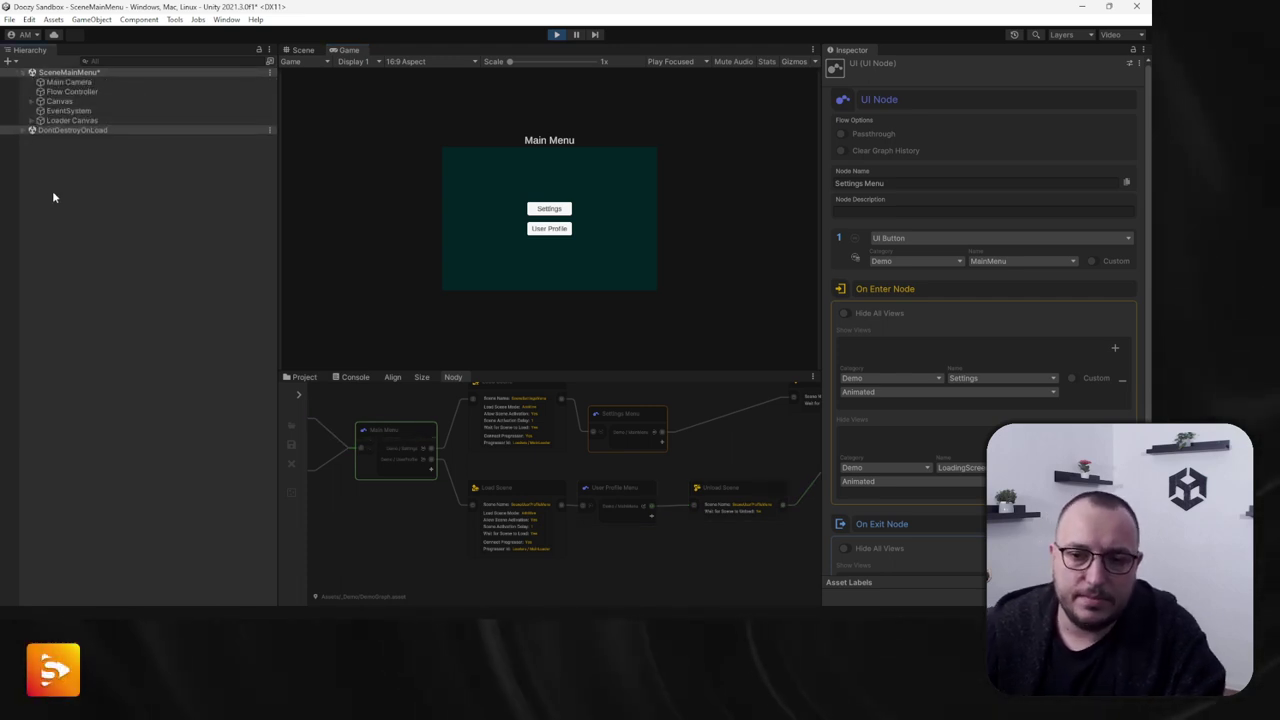
Step: Create an empty GameObject in the running SceneMainMenu with a Scene Loader component, review its settings, and delete the object
click(518, 438)
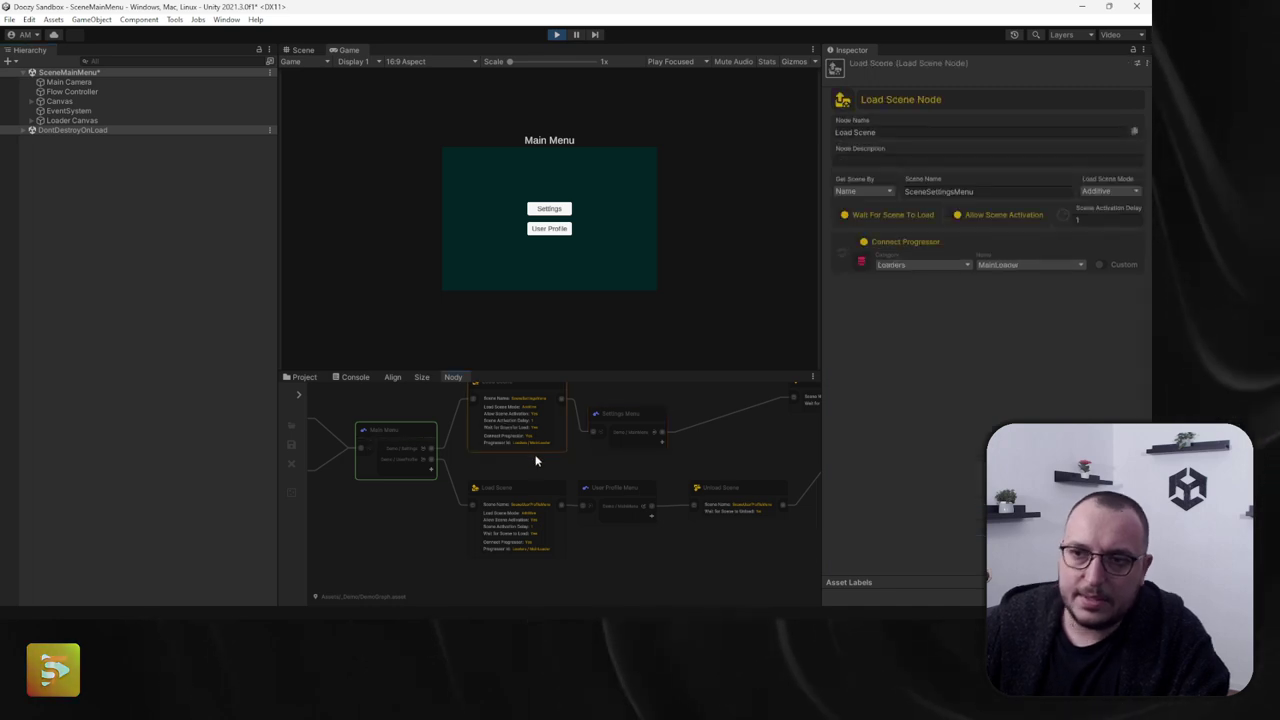
click(171, 229)
right_click(172, 226)
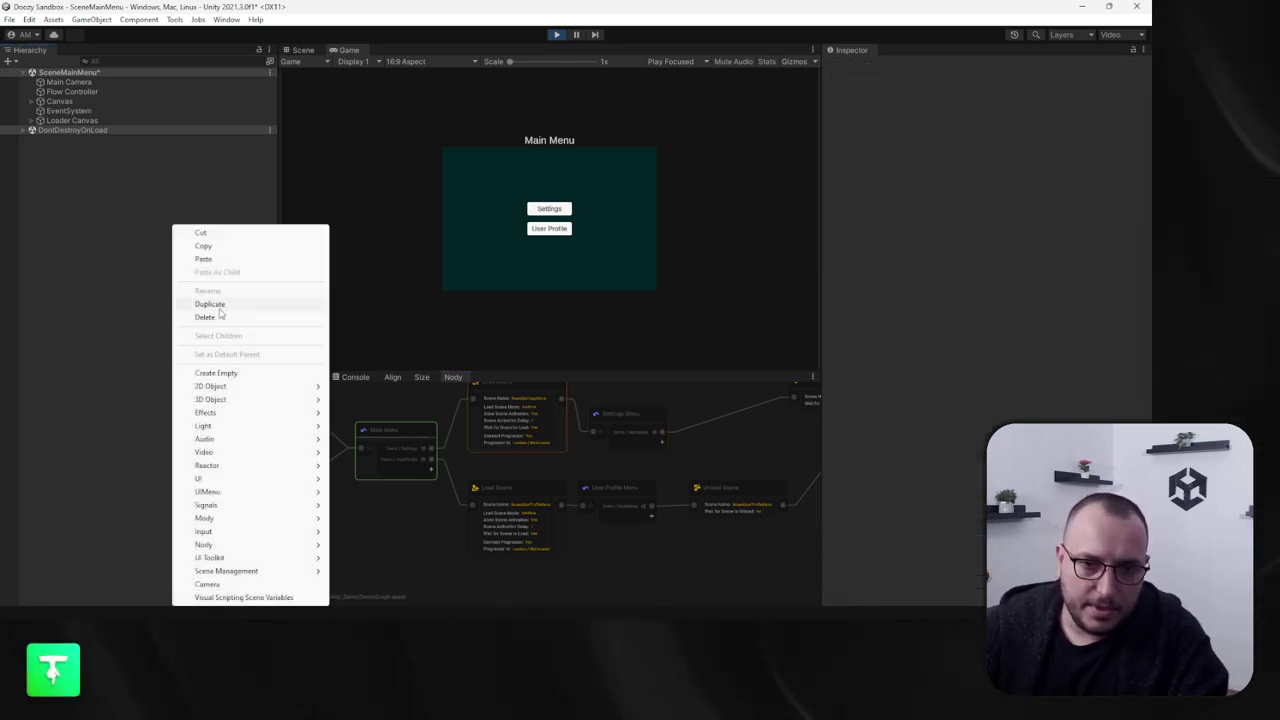
click(216, 372)
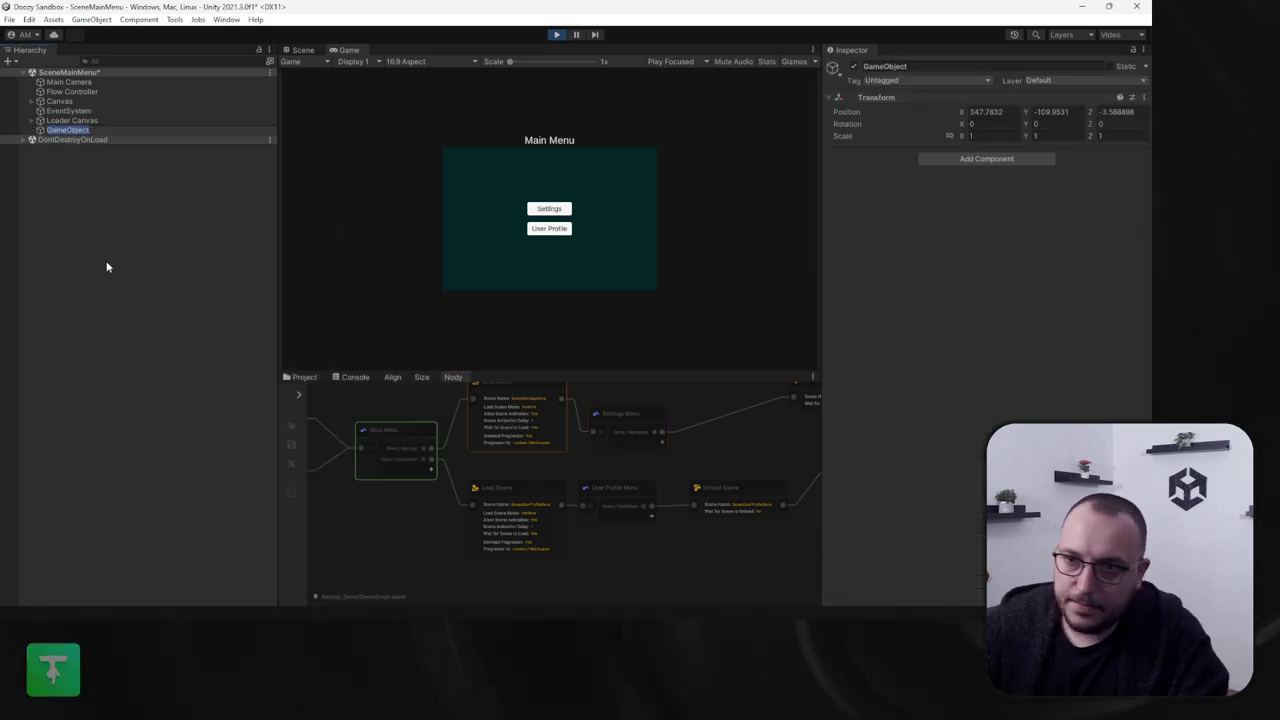
click(968, 158)
text(sc)
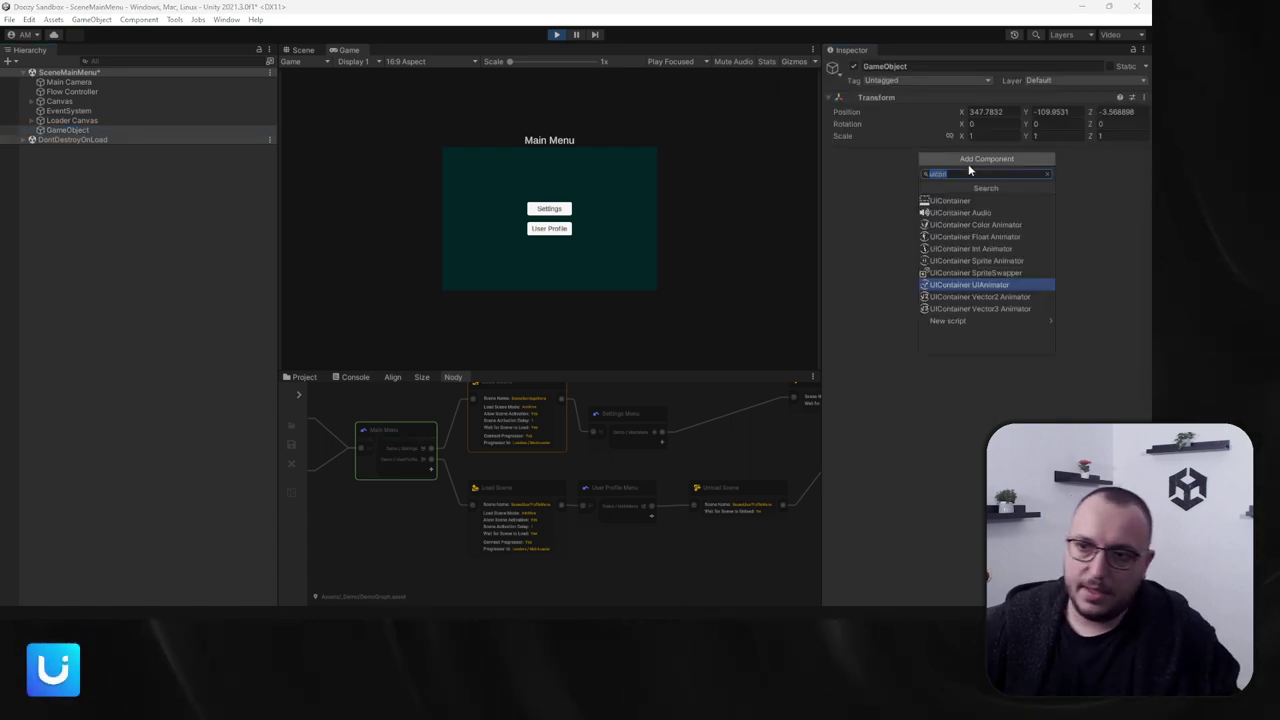
text(enelo)
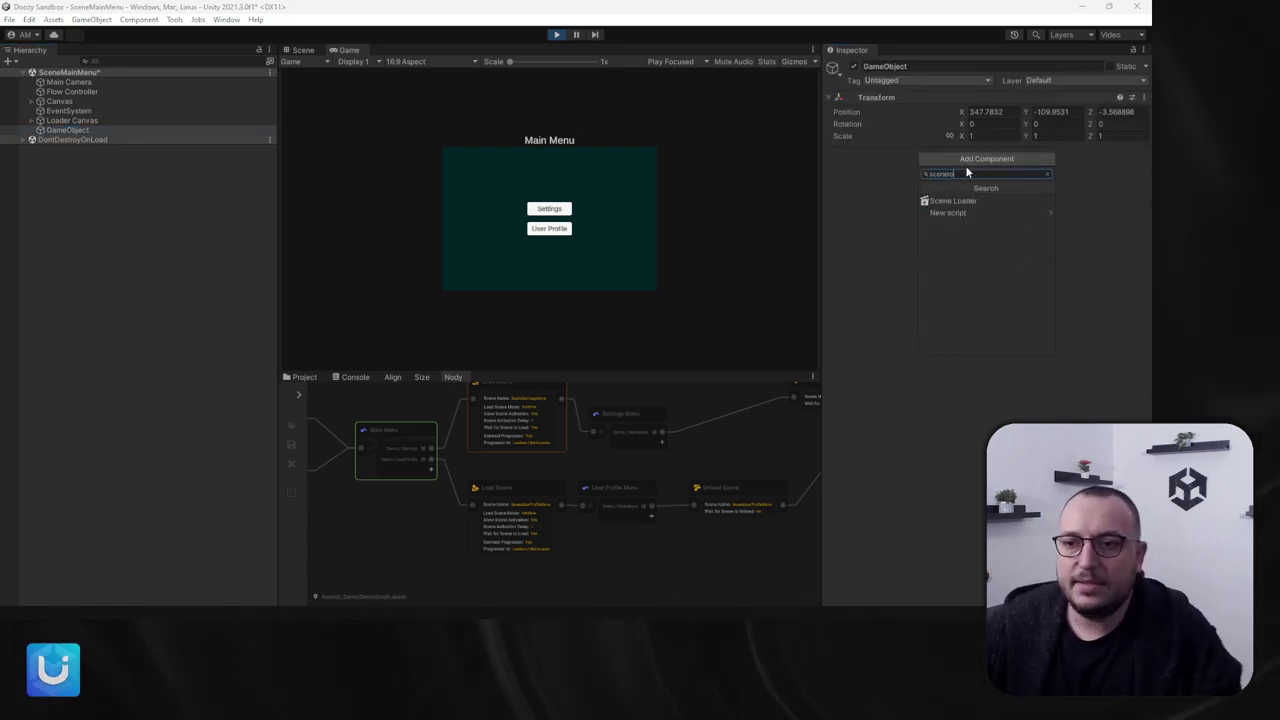
click(956, 200)
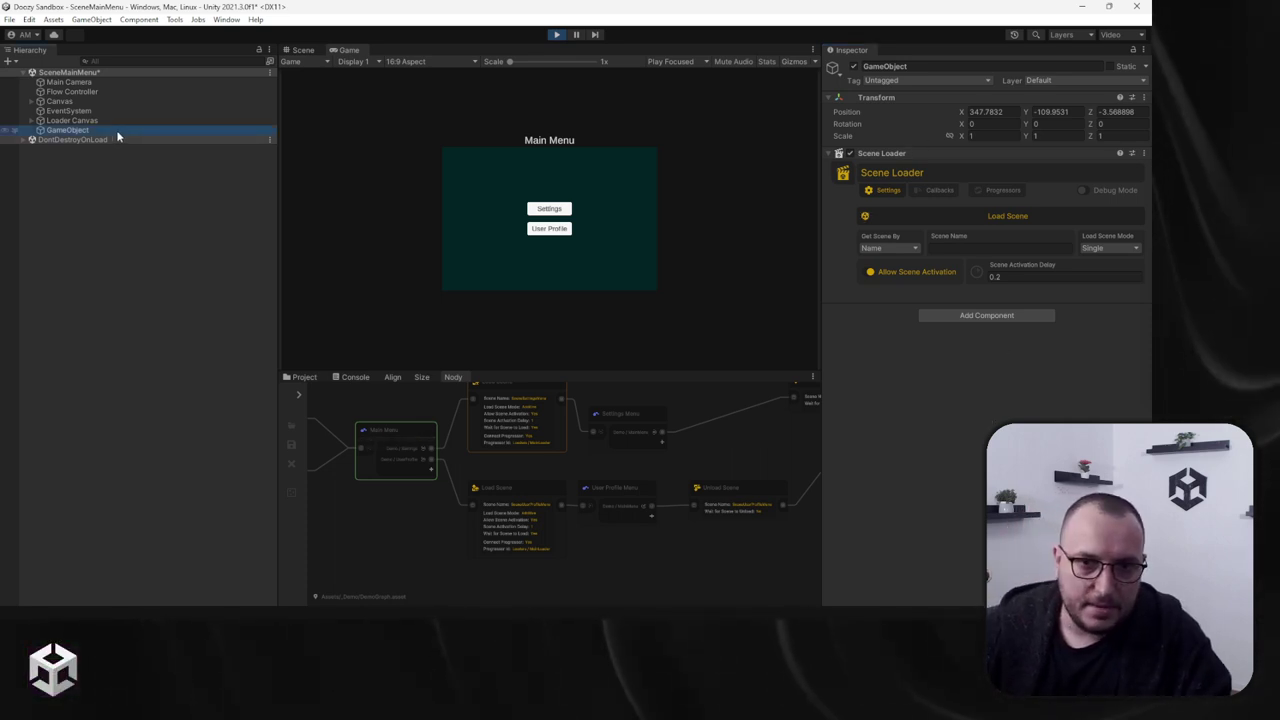
key(Delete)
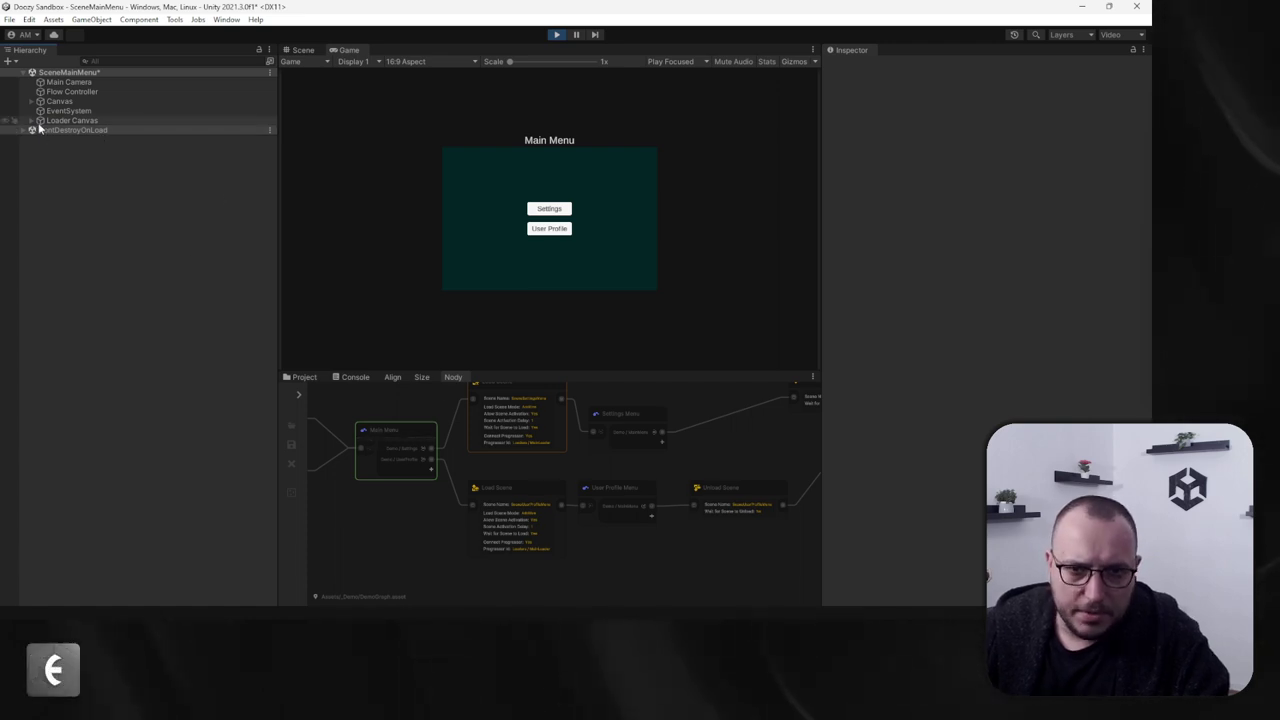
Step: Open Settings in the running game and set the SceneSettingsMenu Load Scene node's Scene Activation Delay to 5
click(541, 209)
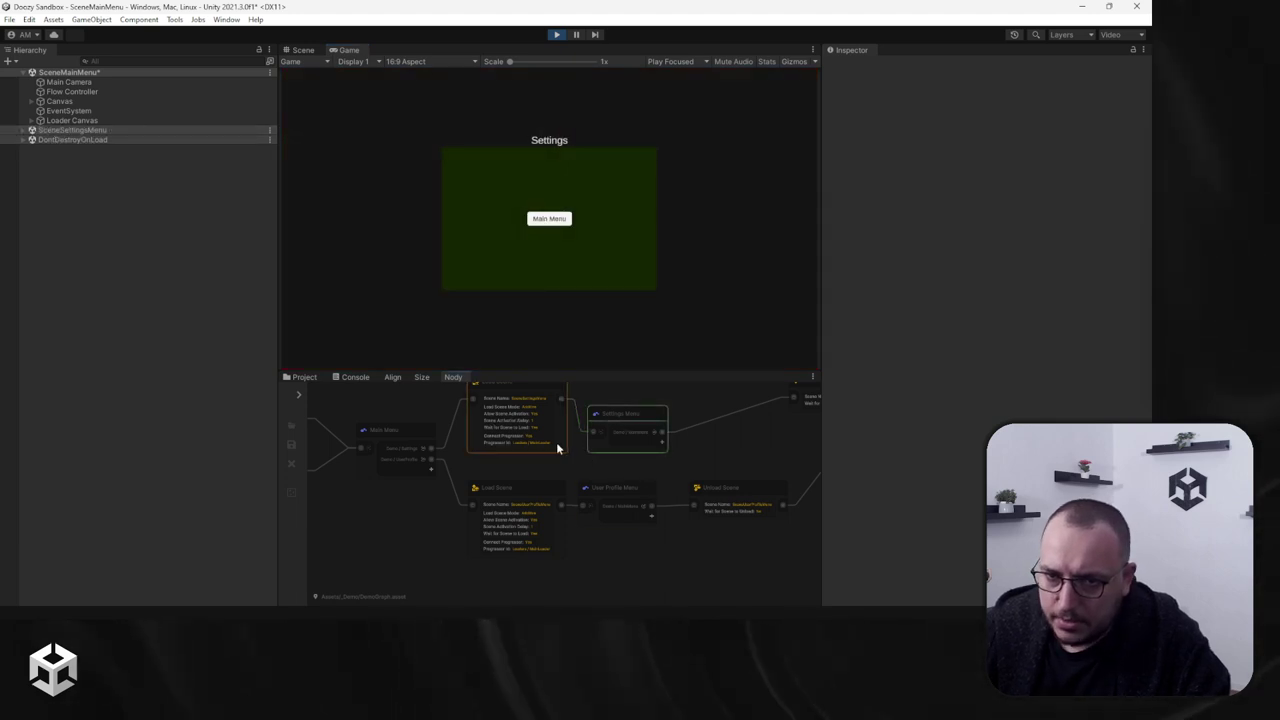
click(509, 414)
click(1094, 221)
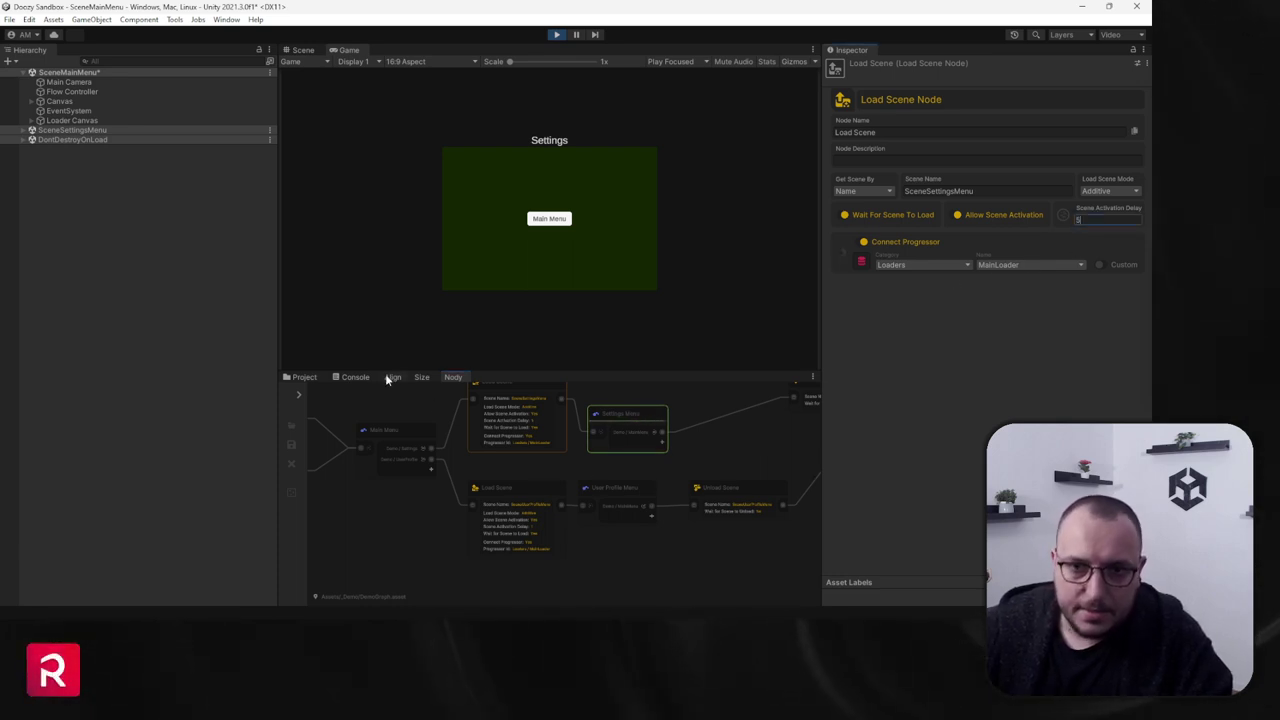
text(5)
Step: Test the longer activation delay by returning to Main Menu and reopening Settings in the running game
click(545, 219)
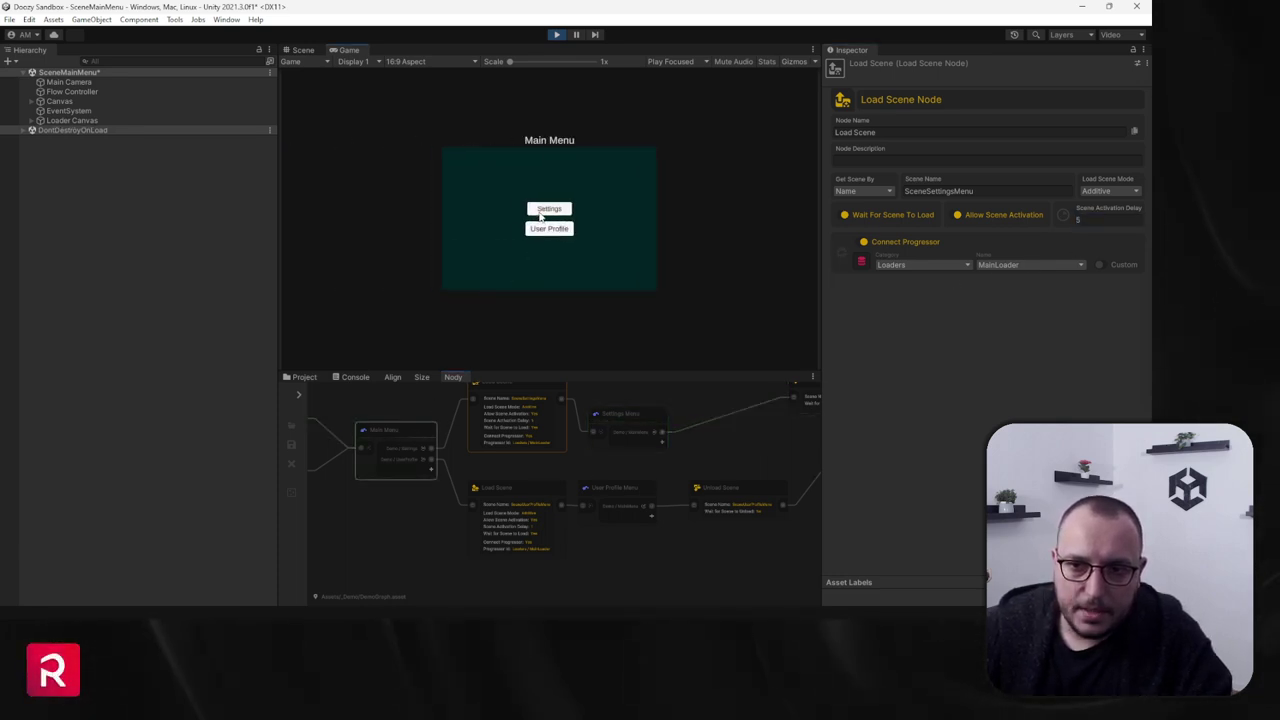
click(541, 214)
click(104, 130)
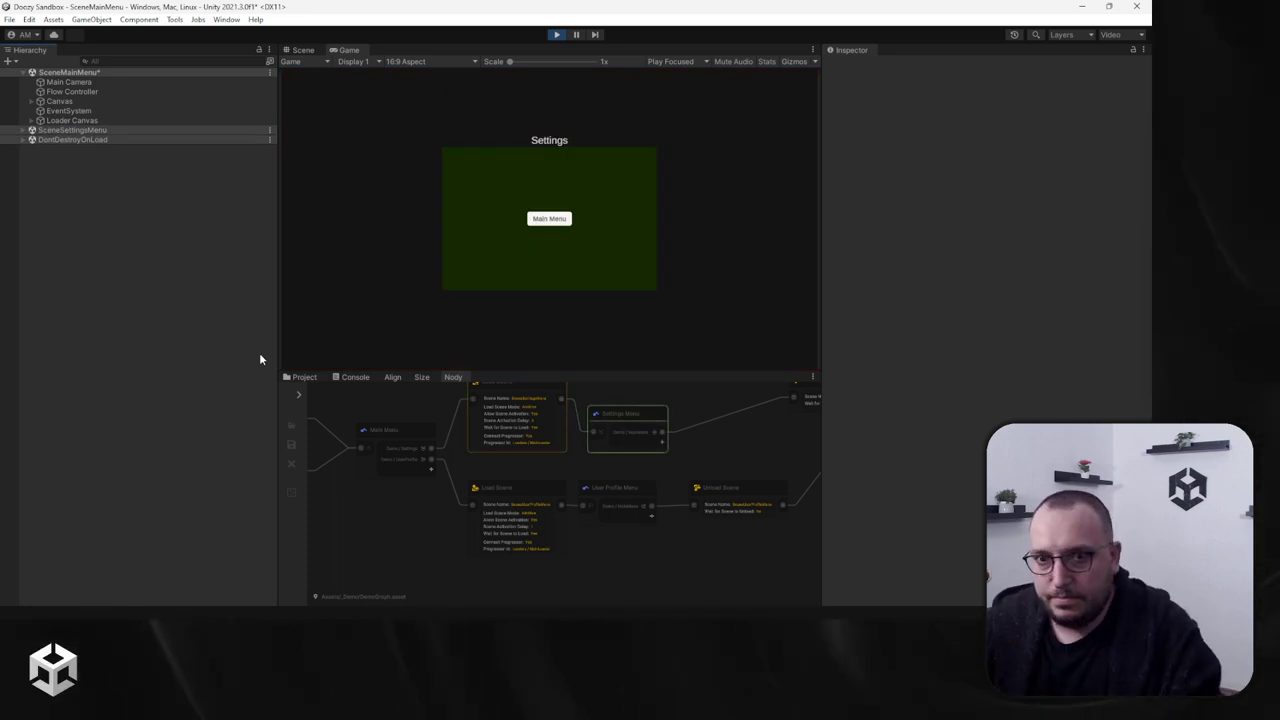
Step: Set the Scene Activation Delay of the SceneSettingsMenu Load Scene node to 1
click(525, 408)
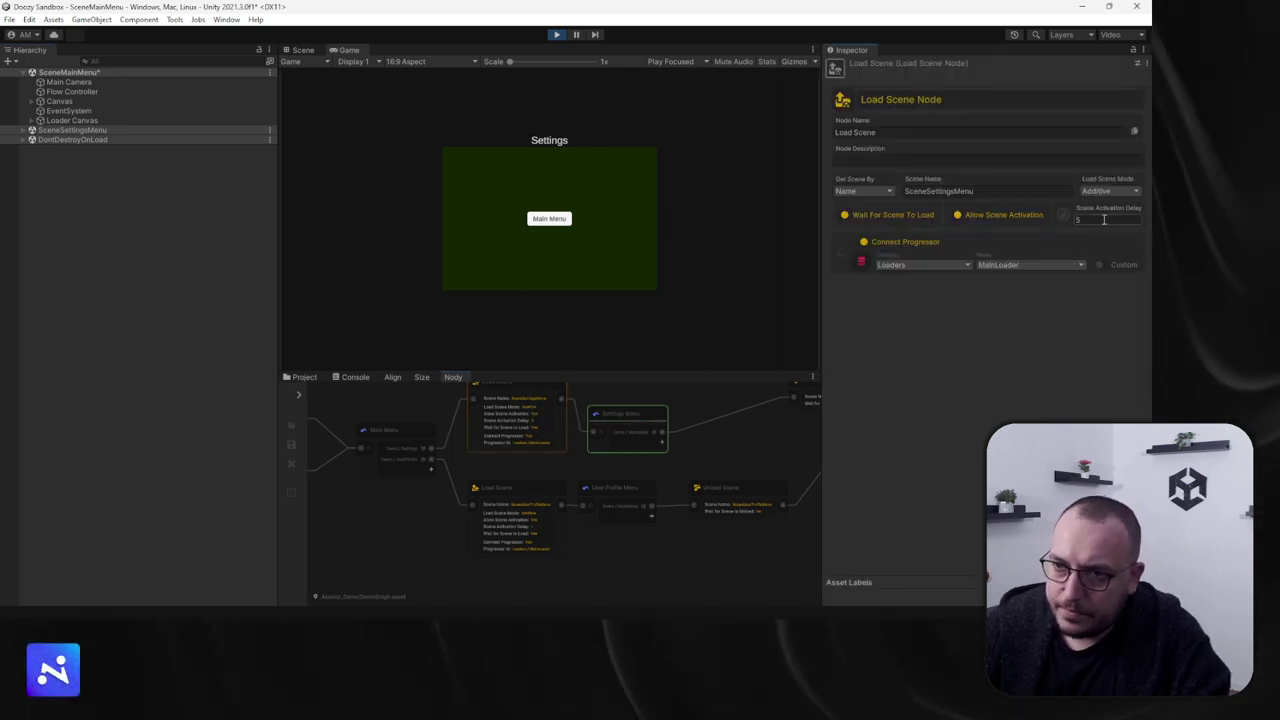
click(1104, 219)
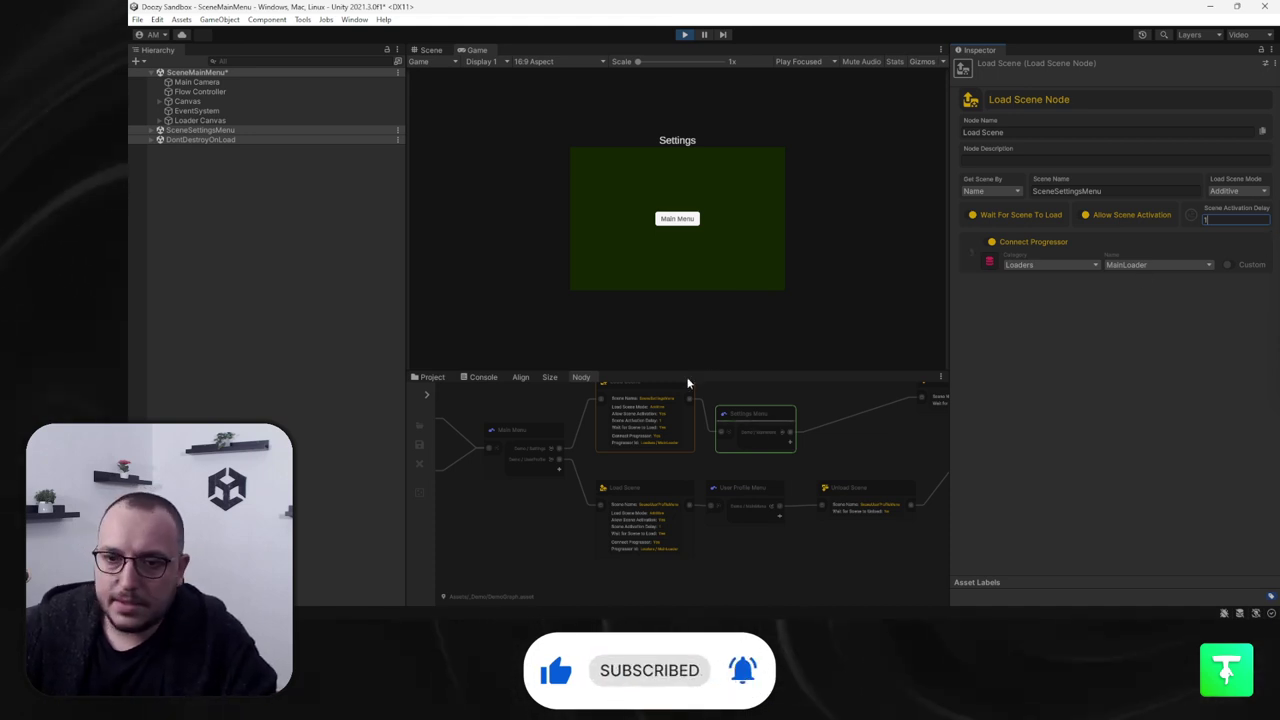
drag(622, 376, 620, 311)
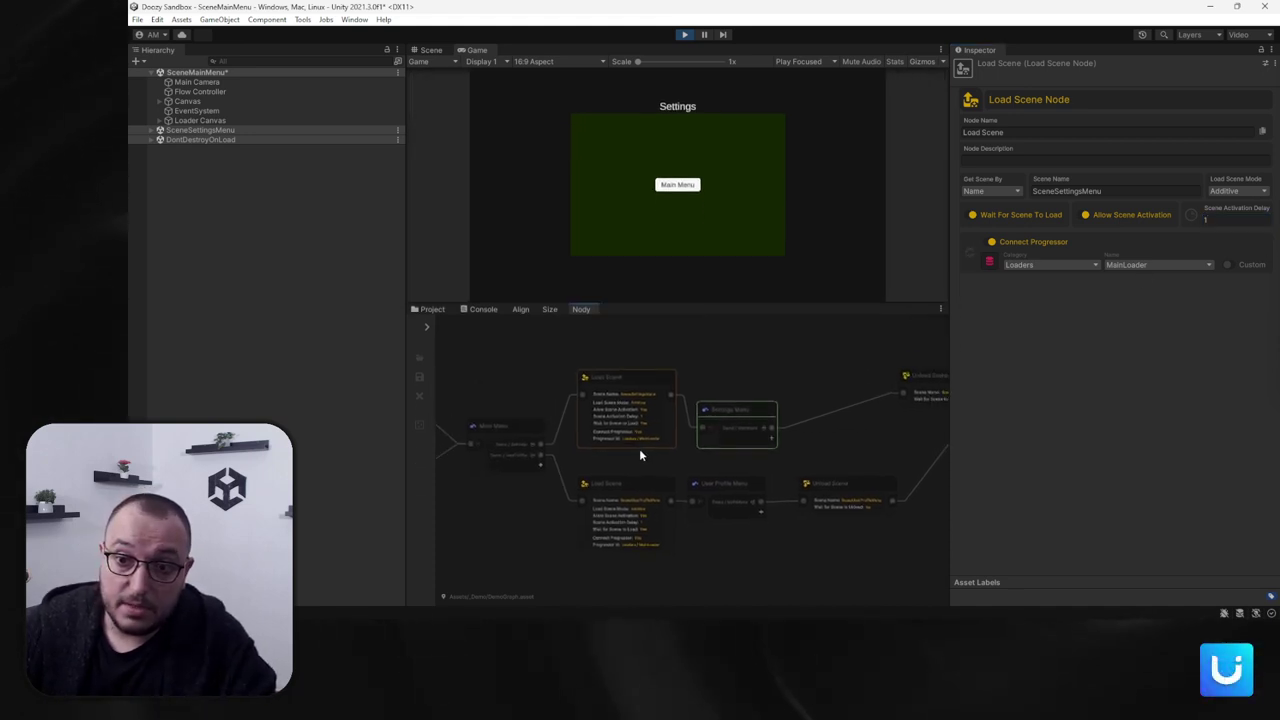
Step: Move the SceneSettingsMenu Unload Scene node closer to the Settings Menu node, and exit Play mode
scroll(640, 452, up, 3)
click(797, 376)
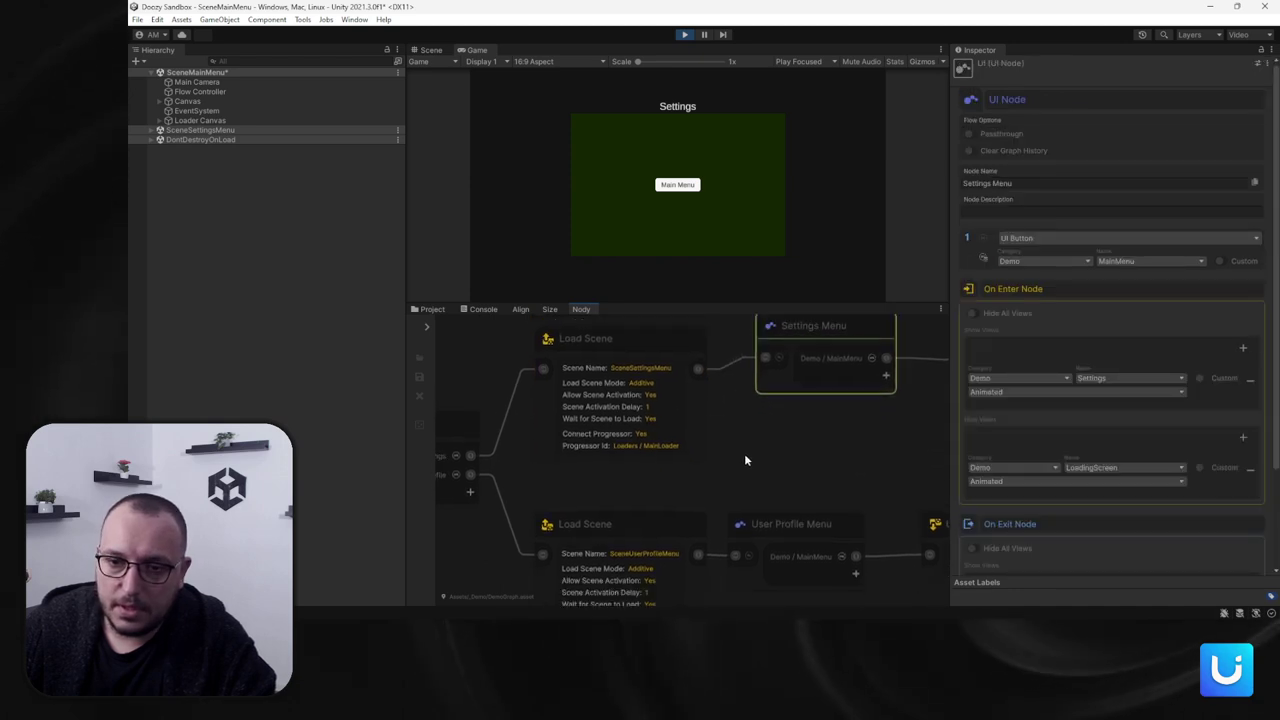
scroll(640, 410, down, 5)
scroll(829, 473, up, 5)
scroll(709, 437, down, 3)
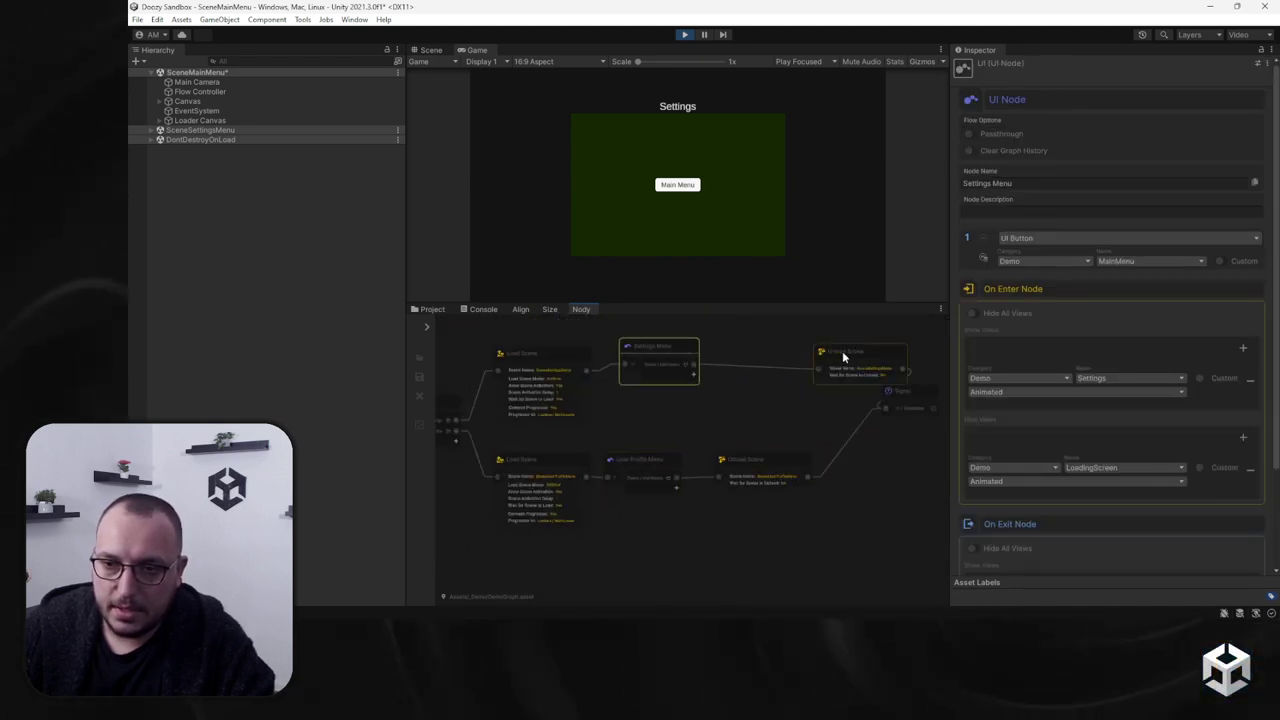
drag(843, 354, 771, 403)
click(684, 34)
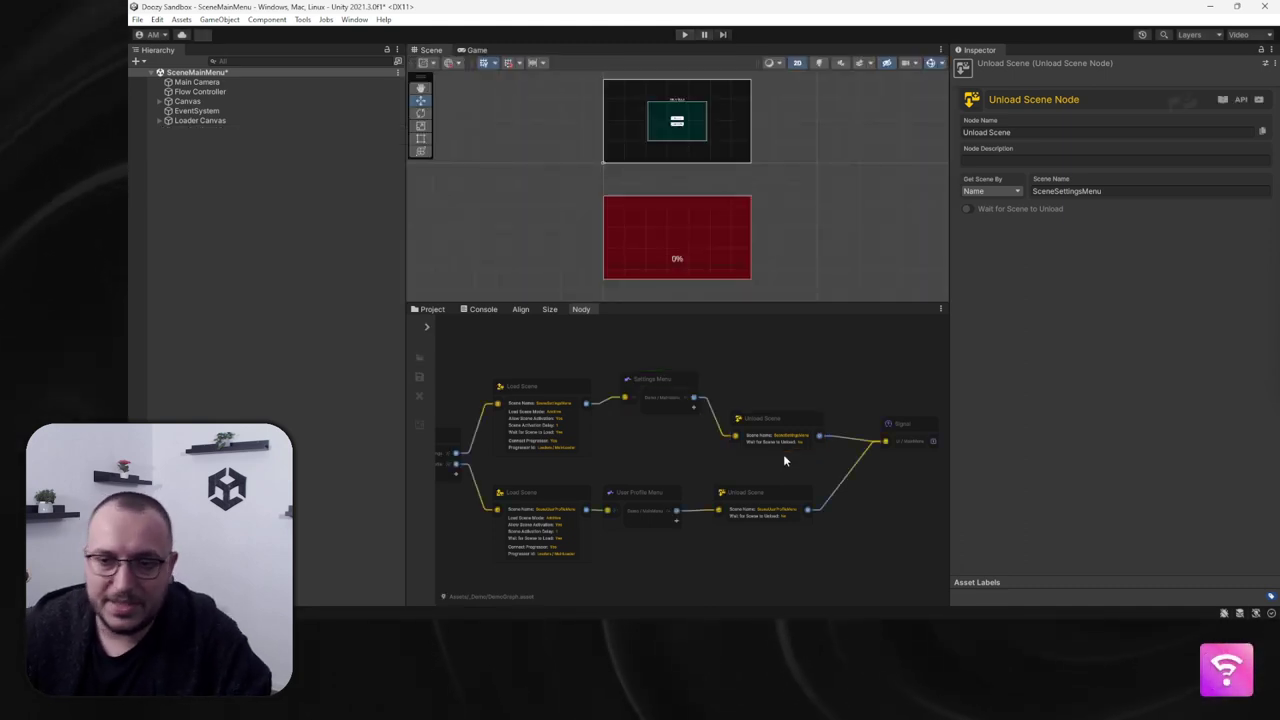
Step: Delete the Portal node feeding Main Menu and the Signal node after the two Unload Scene nodes
scroll(820, 450, down, 3)
scroll(485, 458, up, 3)
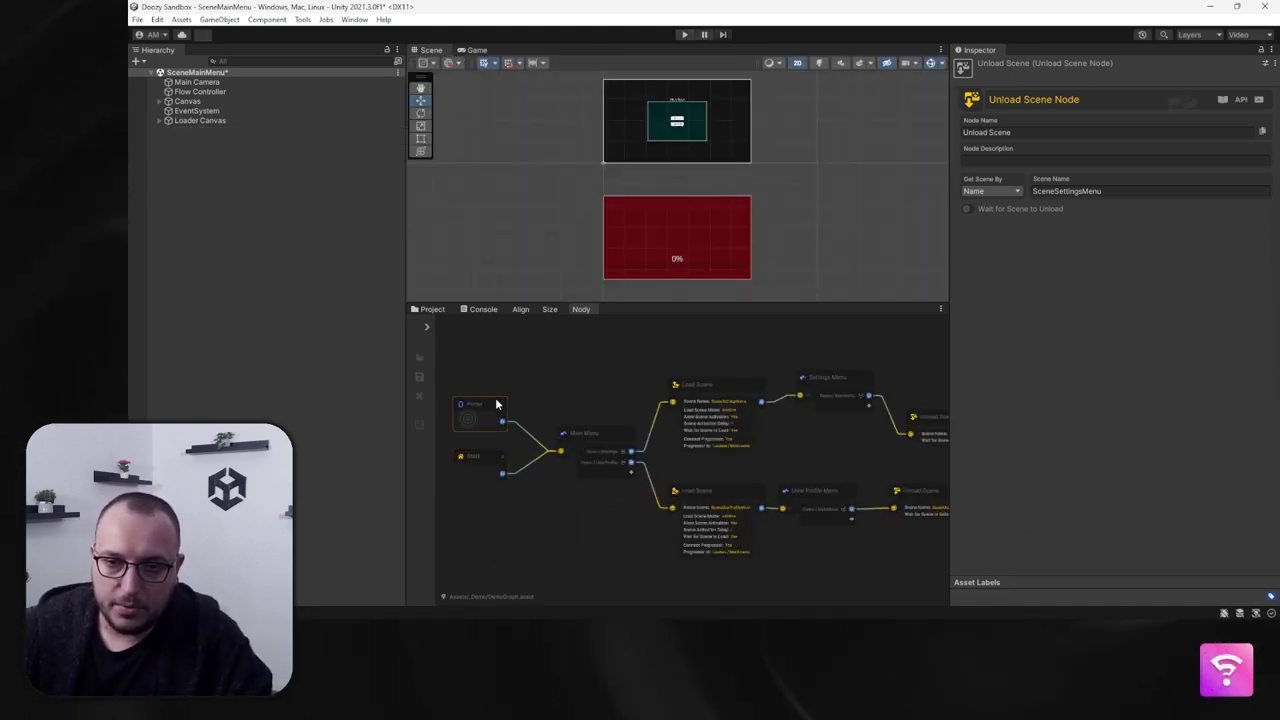
click(478, 412)
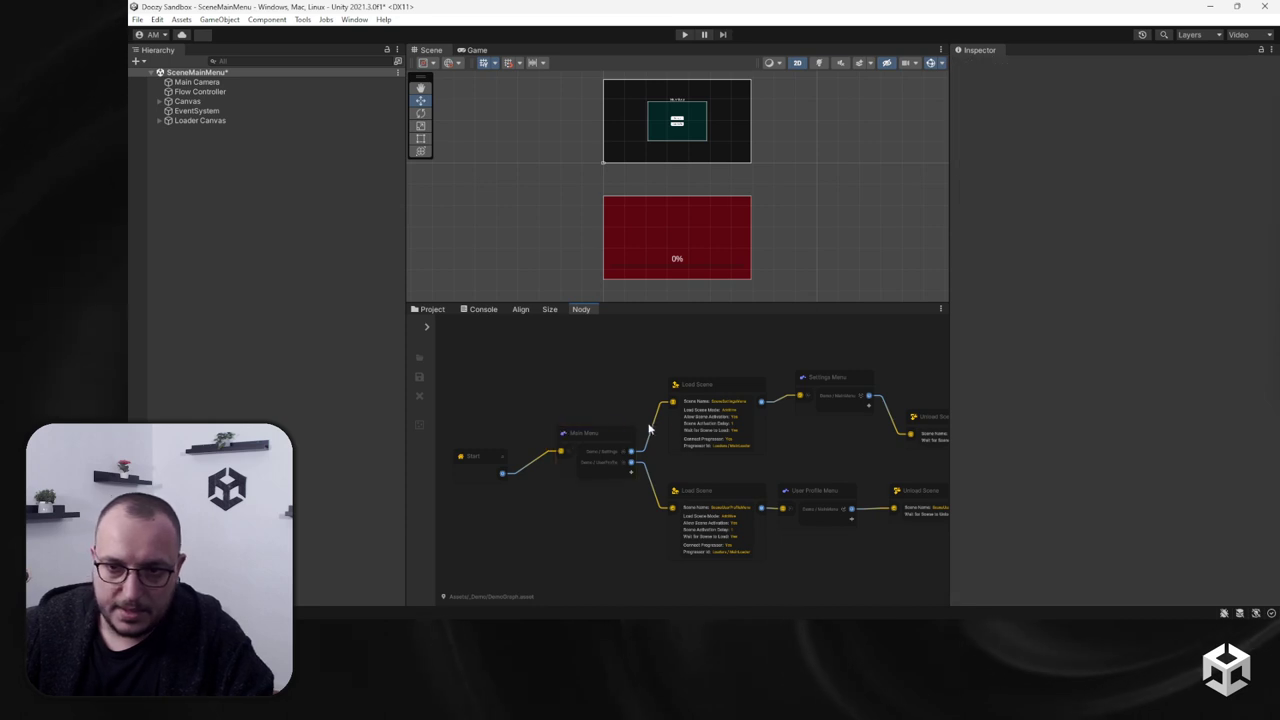
middle_drag(777, 446, 600, 414)
click(906, 400)
key(Delete)
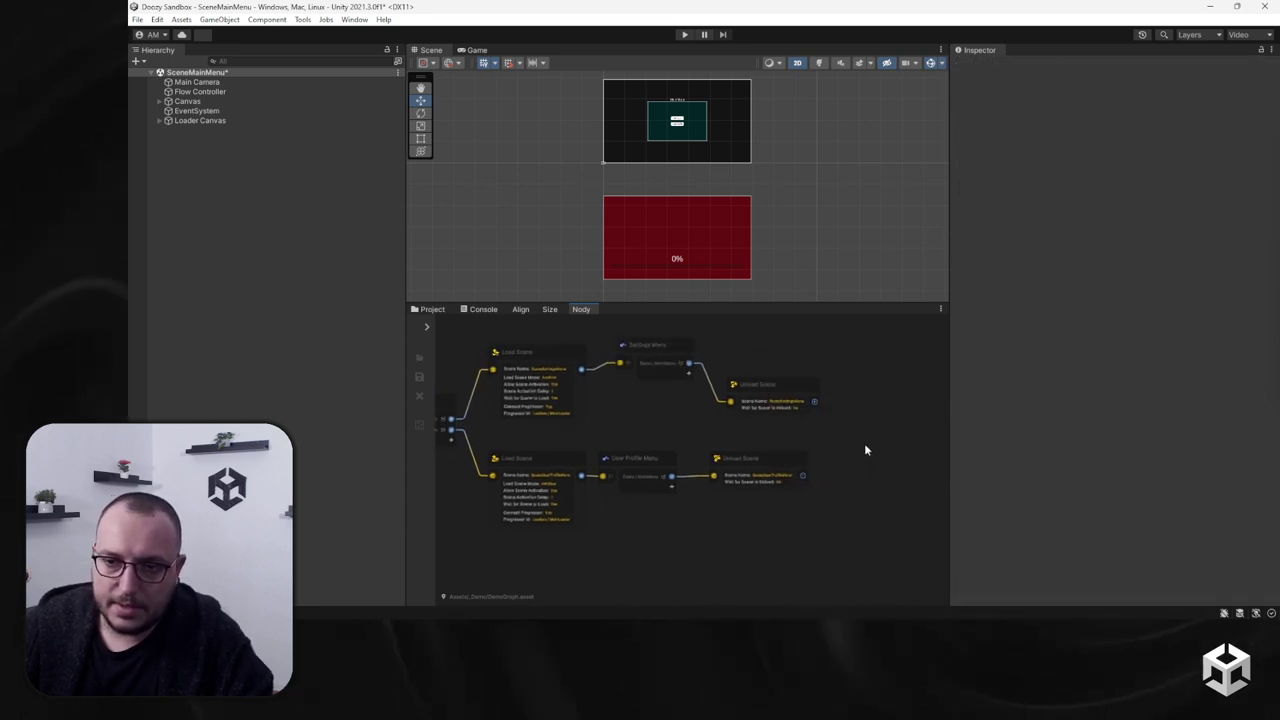
Step: Add a Pivot node after the two Unload Scene nodes and connect both their outputs to it
key(space)
text(pivot)
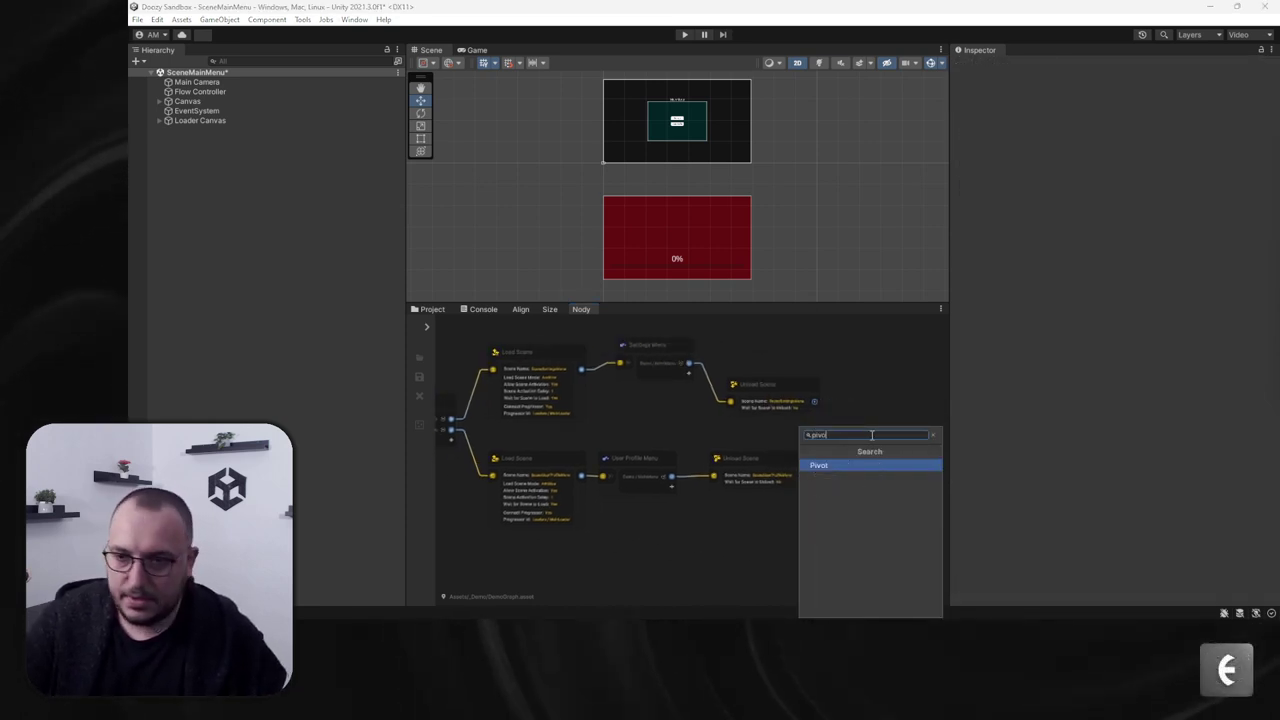
key(Return)
drag(804, 477, 878, 442)
drag(815, 401, 877, 442)
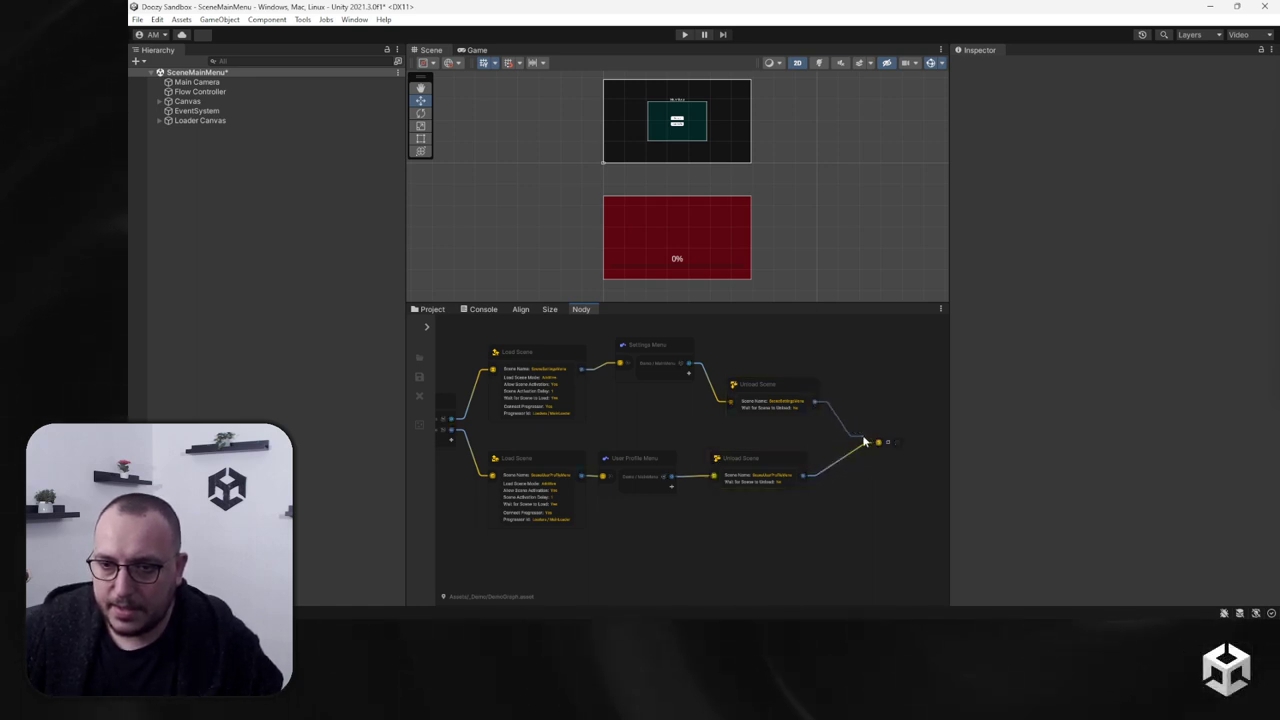
Step: Add a second Pivot node with Vertical Reversed orientation, connect the first pivot's output to it, and place it above that pivot
middle_drag(894, 377, 817, 457)
key(space)
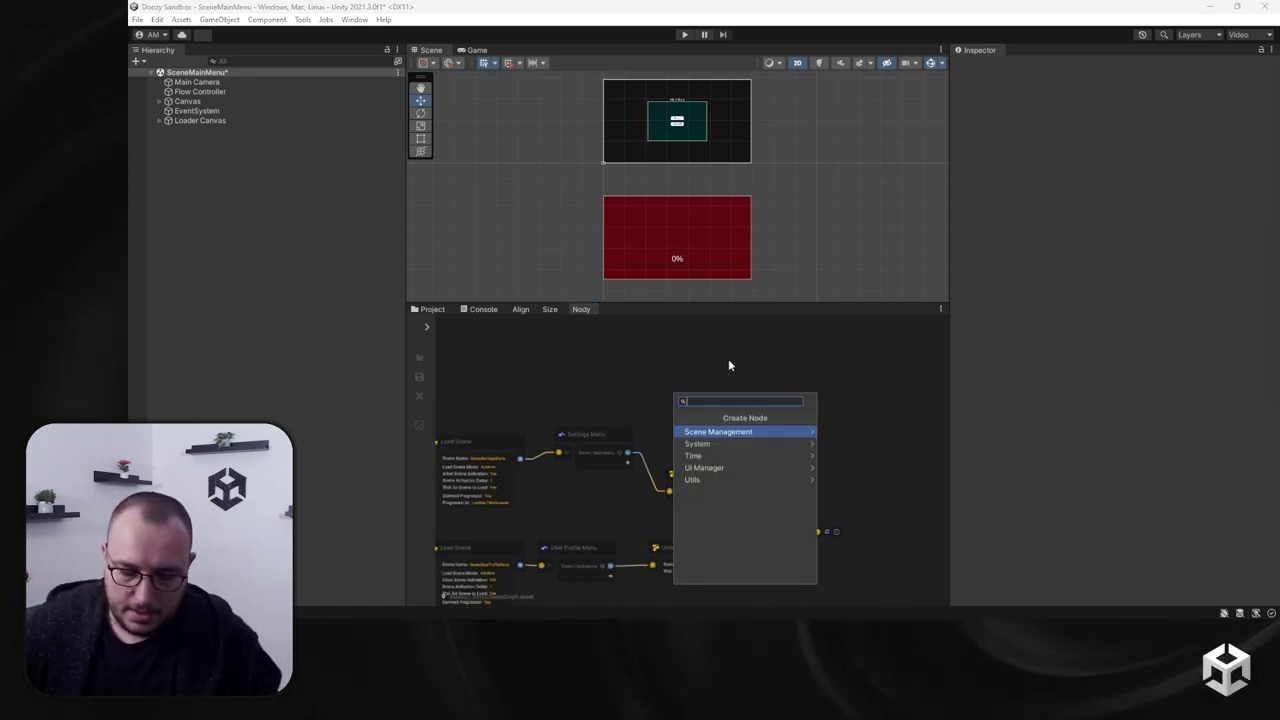
text(pivot)
key(Return)
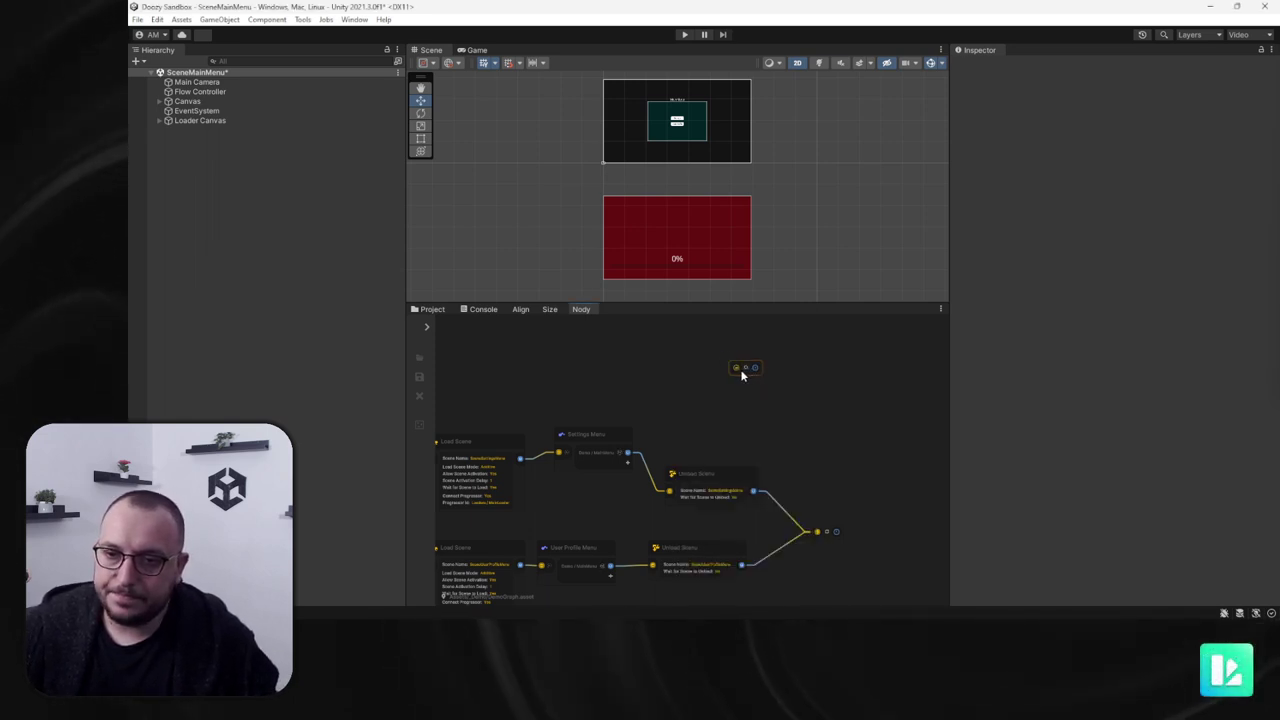
drag(849, 528, 835, 533)
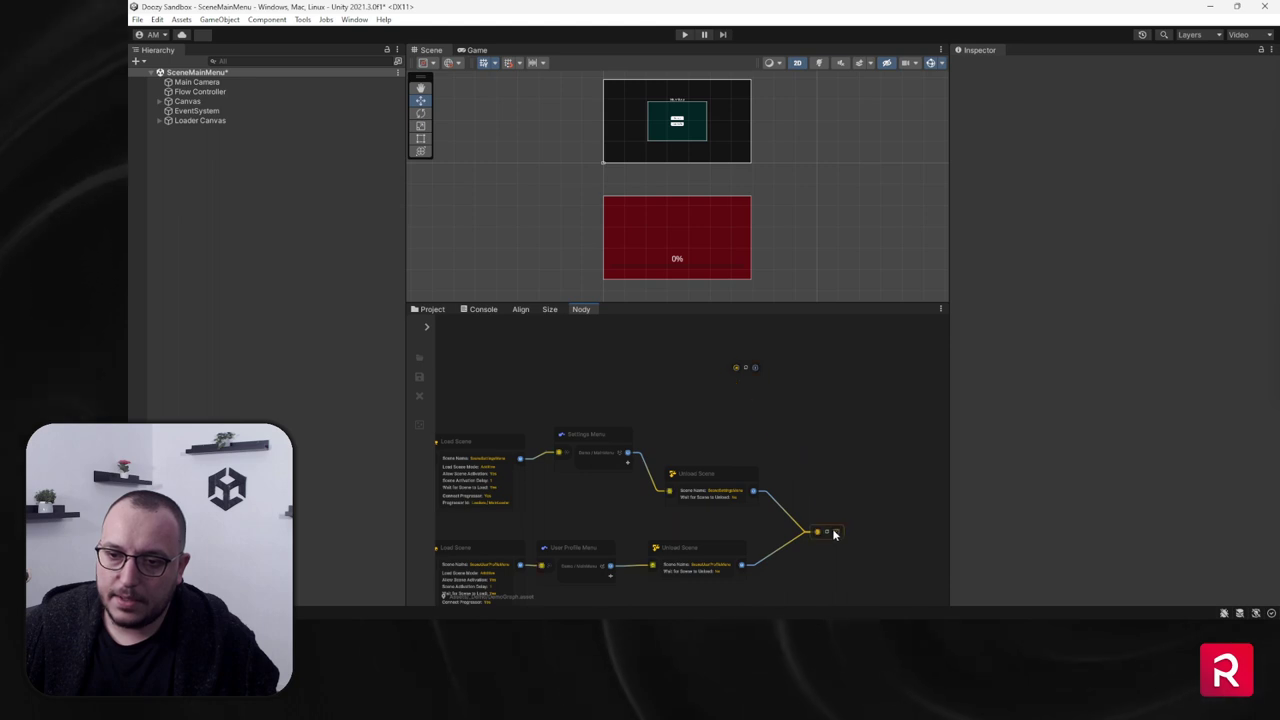
drag(737, 370, 837, 536)
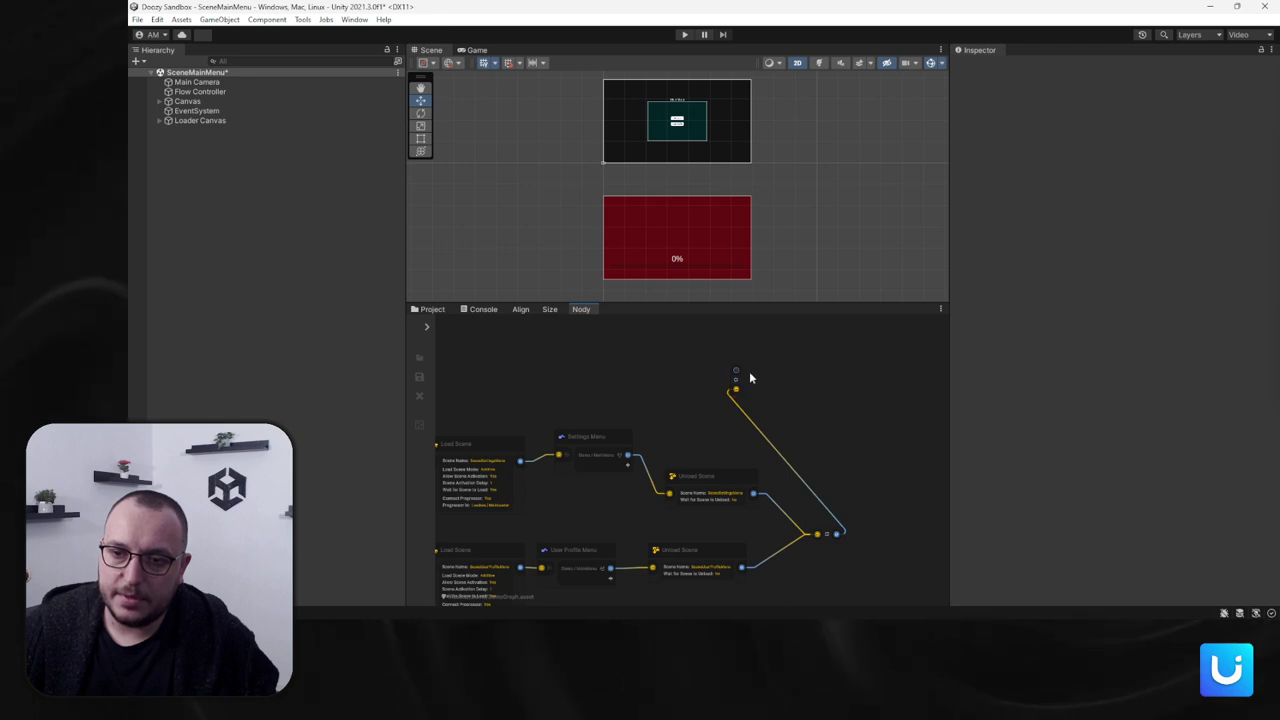
drag(749, 377, 845, 412)
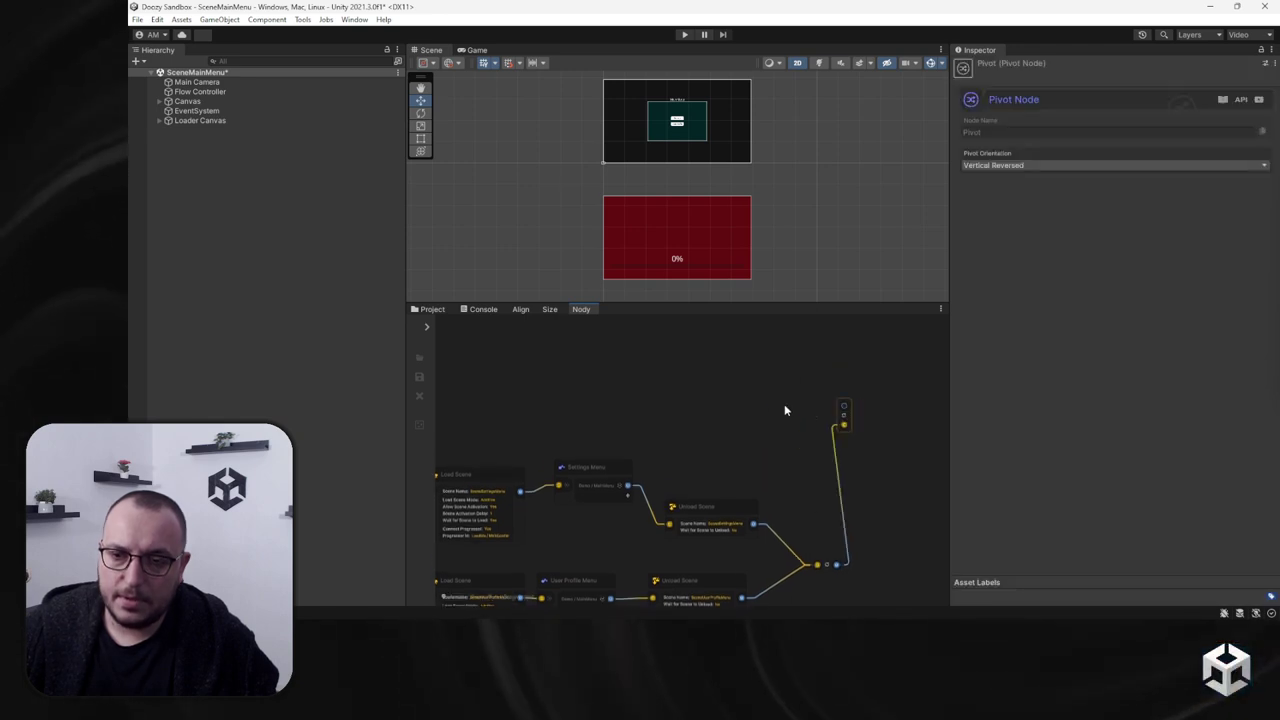
Step: Add a third Pivot node above the Load Scene nodes and connect the Vertical Reversed pivot's output to its input
middle_drag(632, 400, 726, 391)
click(657, 386)
key(space)
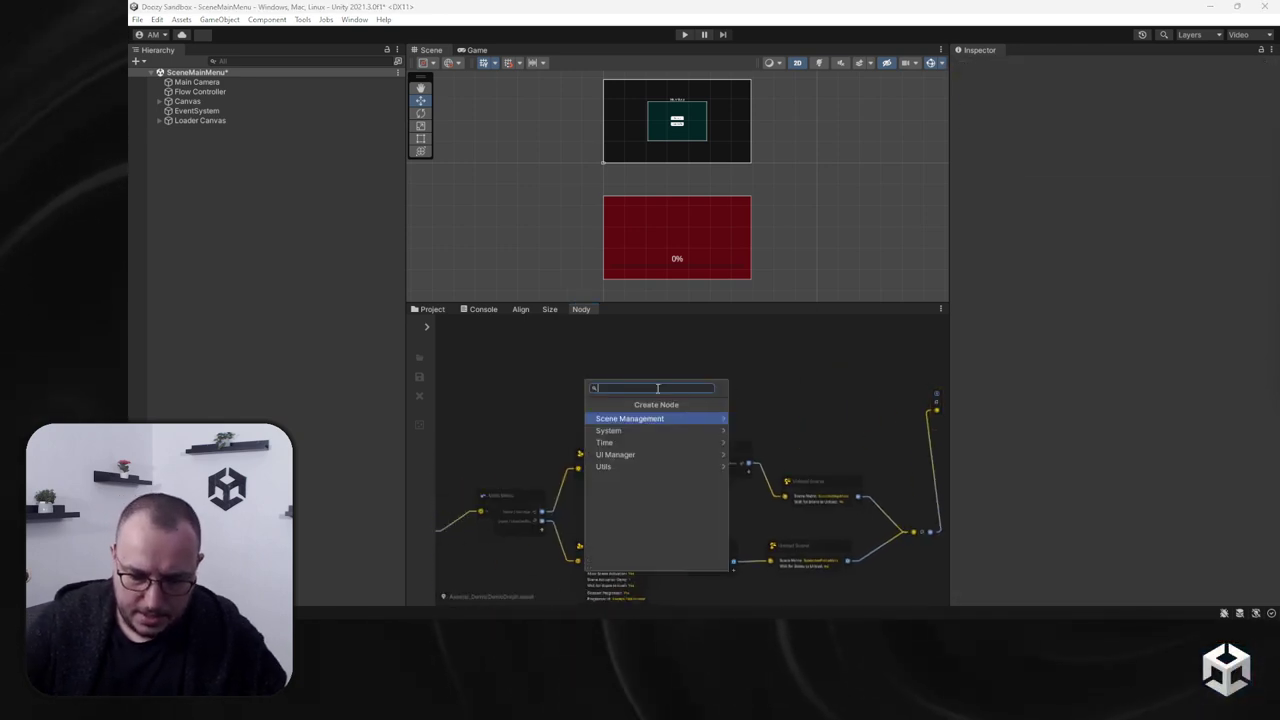
text(pivot)
key(Return)
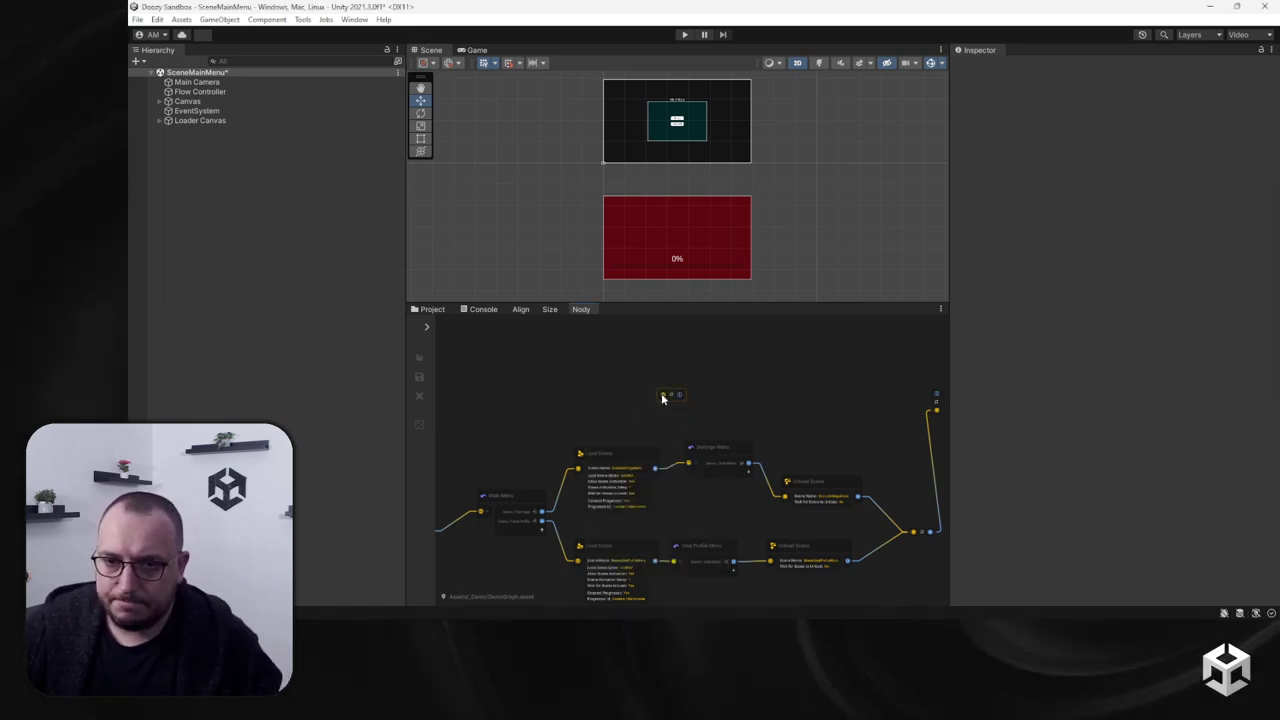
drag(667, 397, 857, 401)
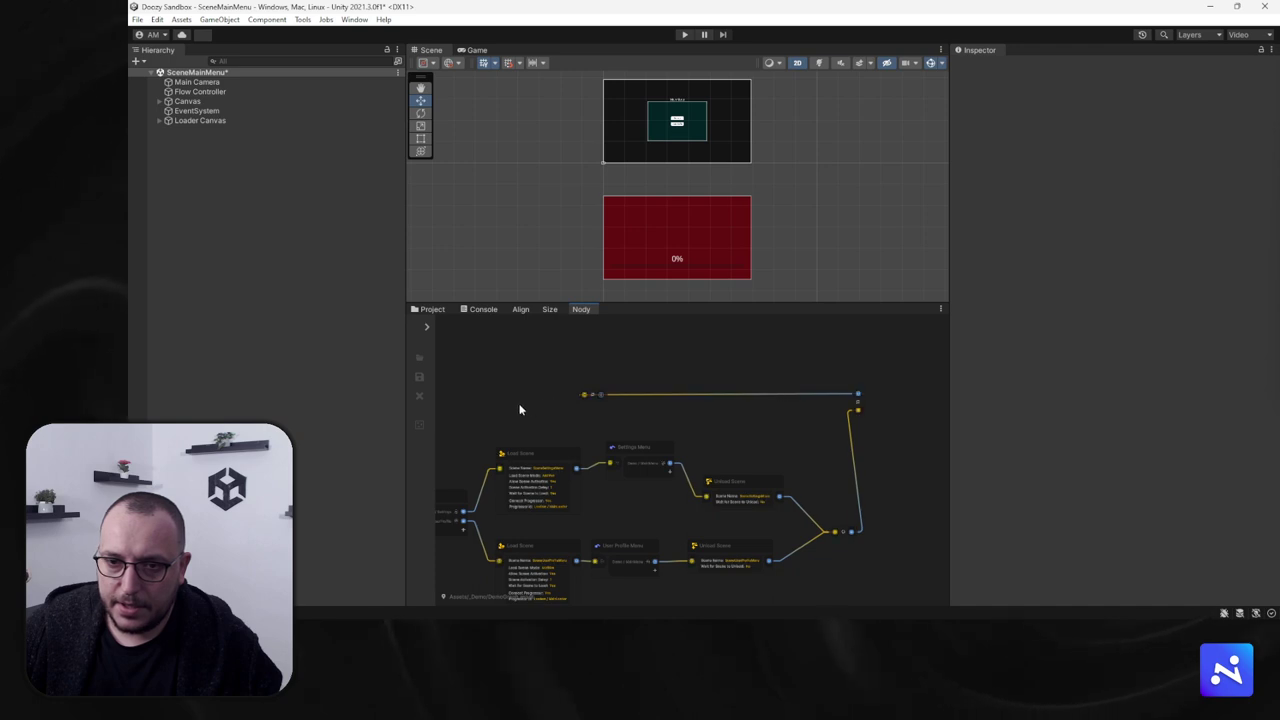
Step: Orient the third Pivot node as Vertical, route it into Main Menu's input, and align the two upper pivots
scroll(519, 409, up, 4)
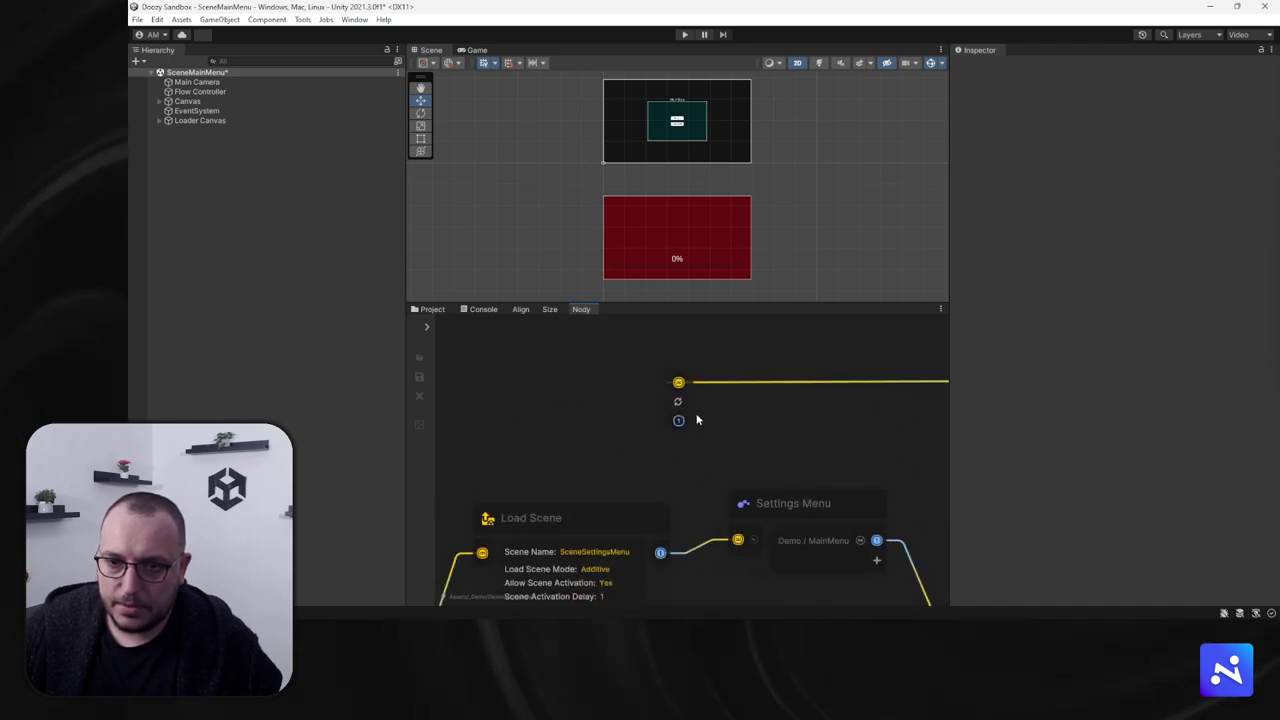
scroll(705, 418, down, 8)
scroll(712, 405, up, 8)
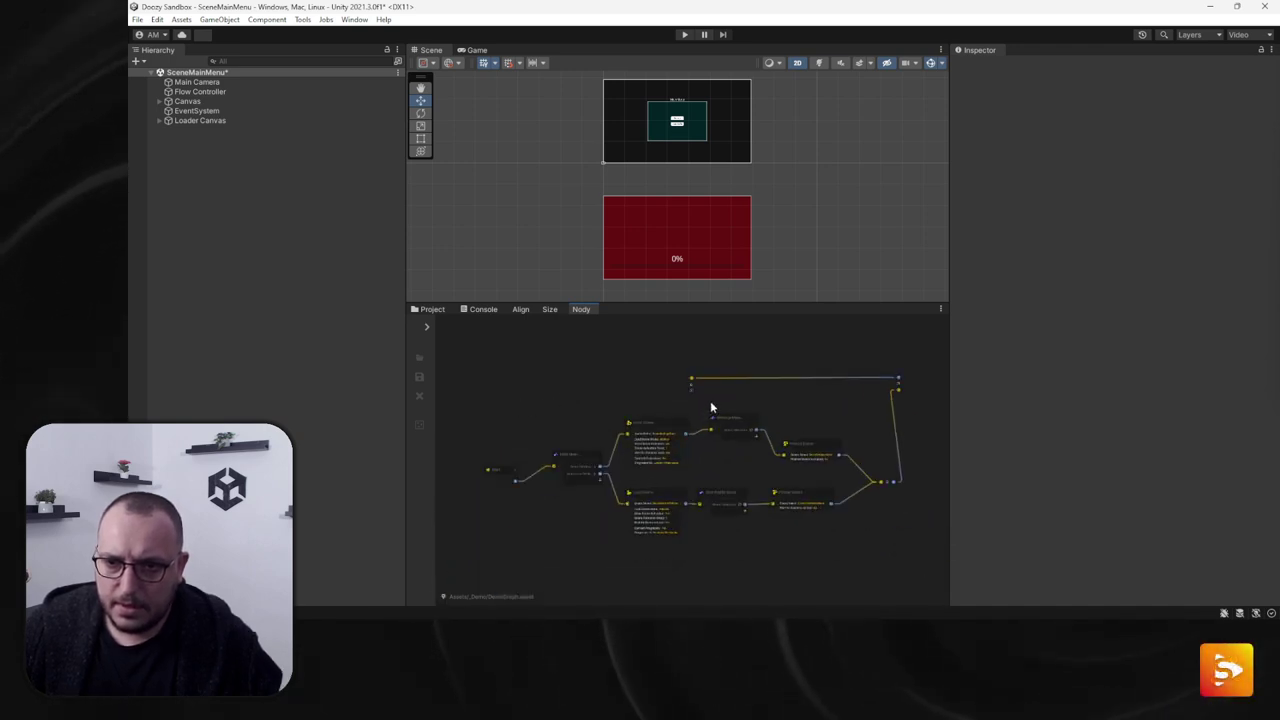
drag(692, 387, 525, 410)
scroll(597, 424, down, 2)
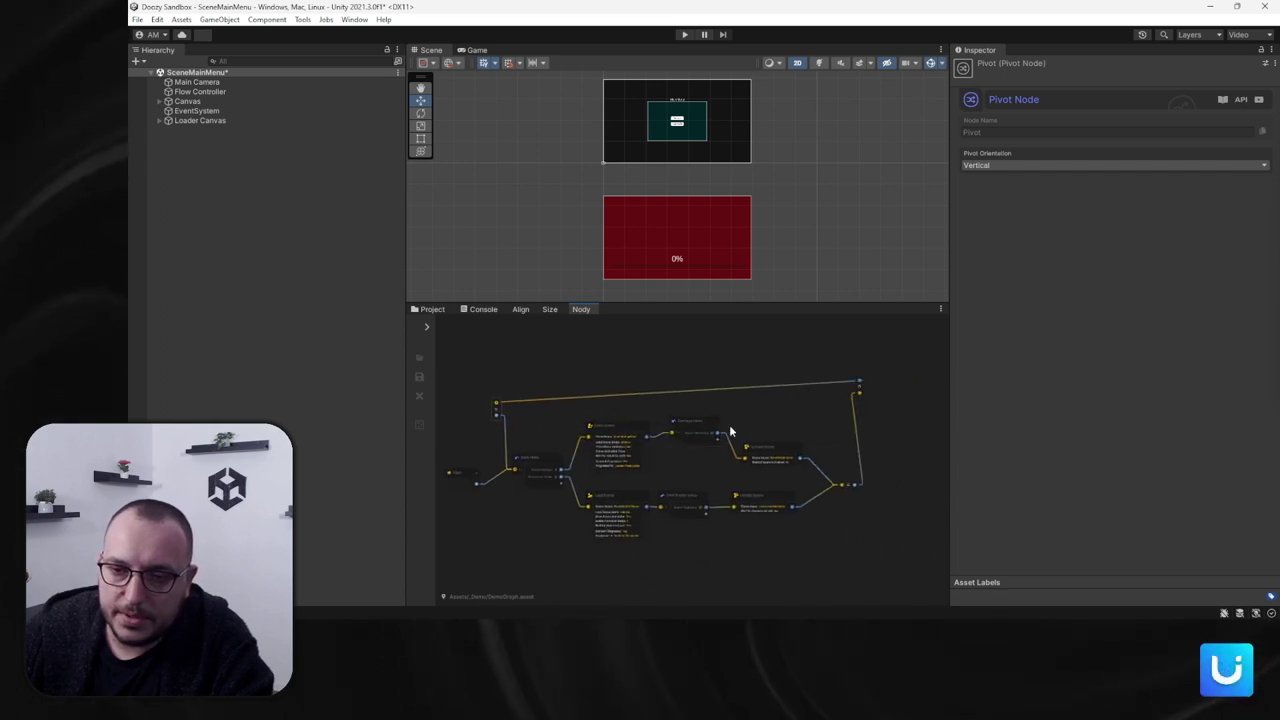
scroll(729, 434, up, 1)
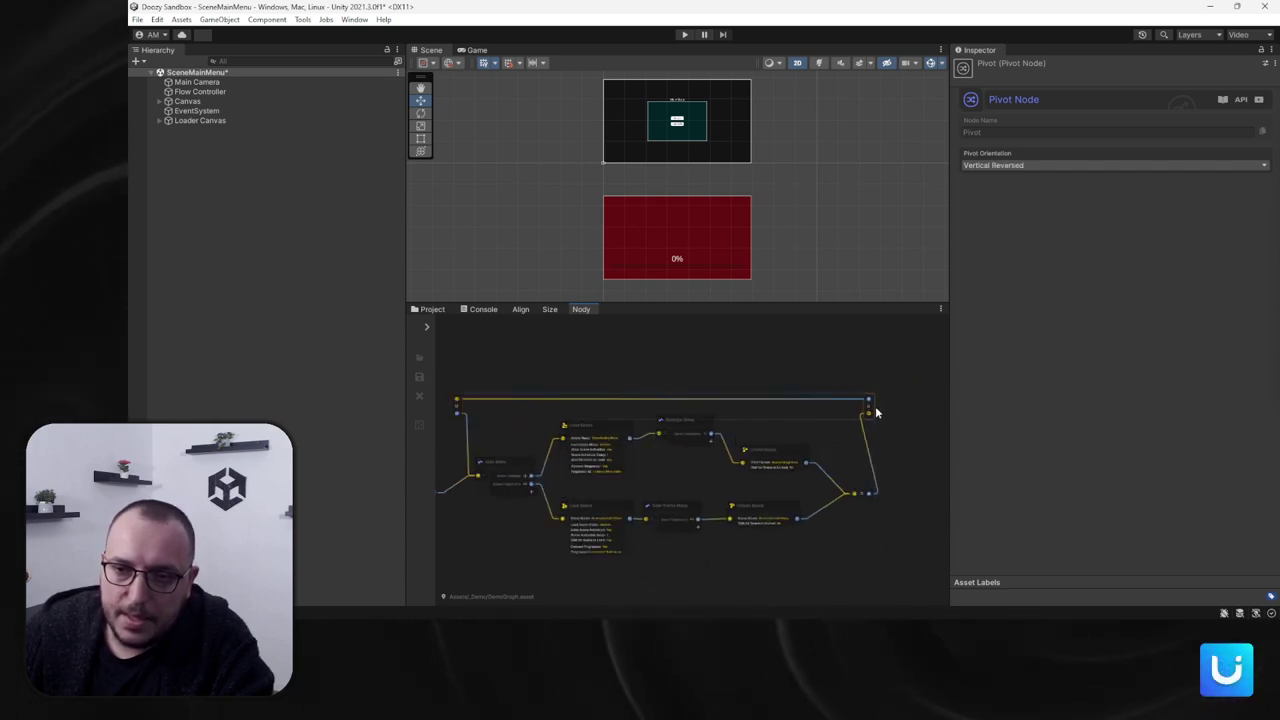
drag(875, 408, 868, 406)
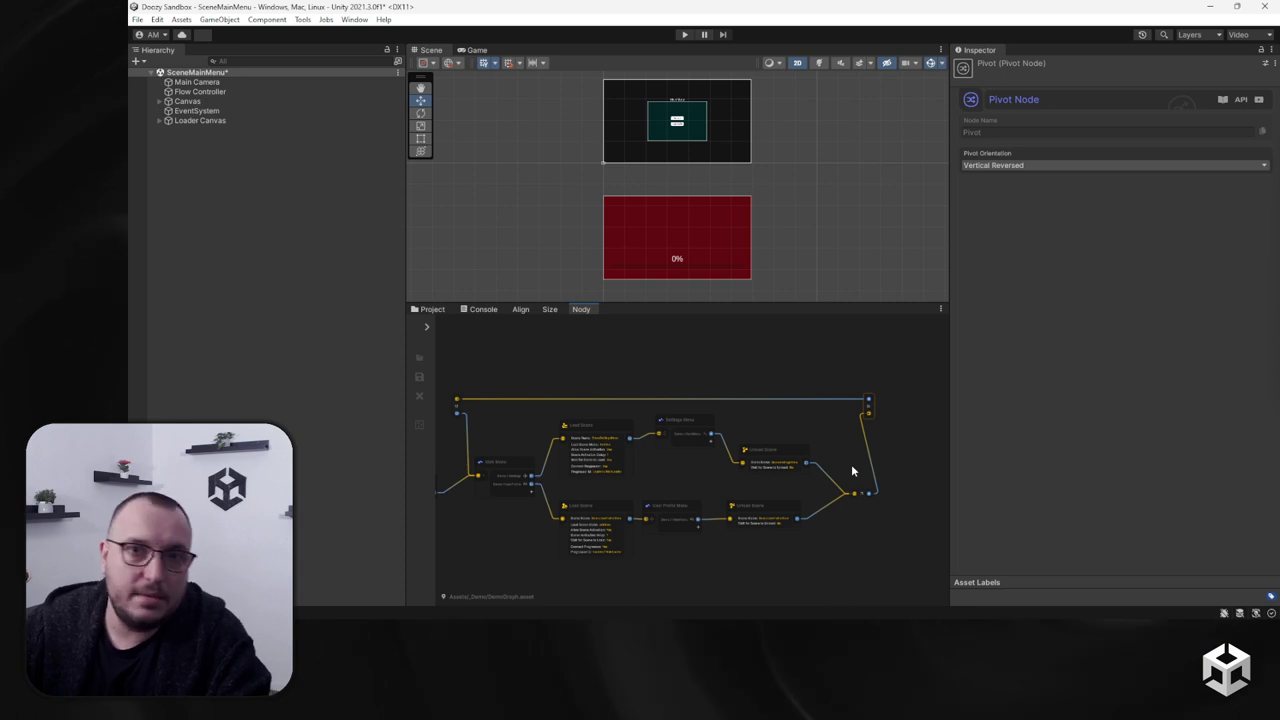
Step: Run the game and test the pivot return loop by visiting Settings and User Profile, returning to Main Menu each time
click(684, 34)
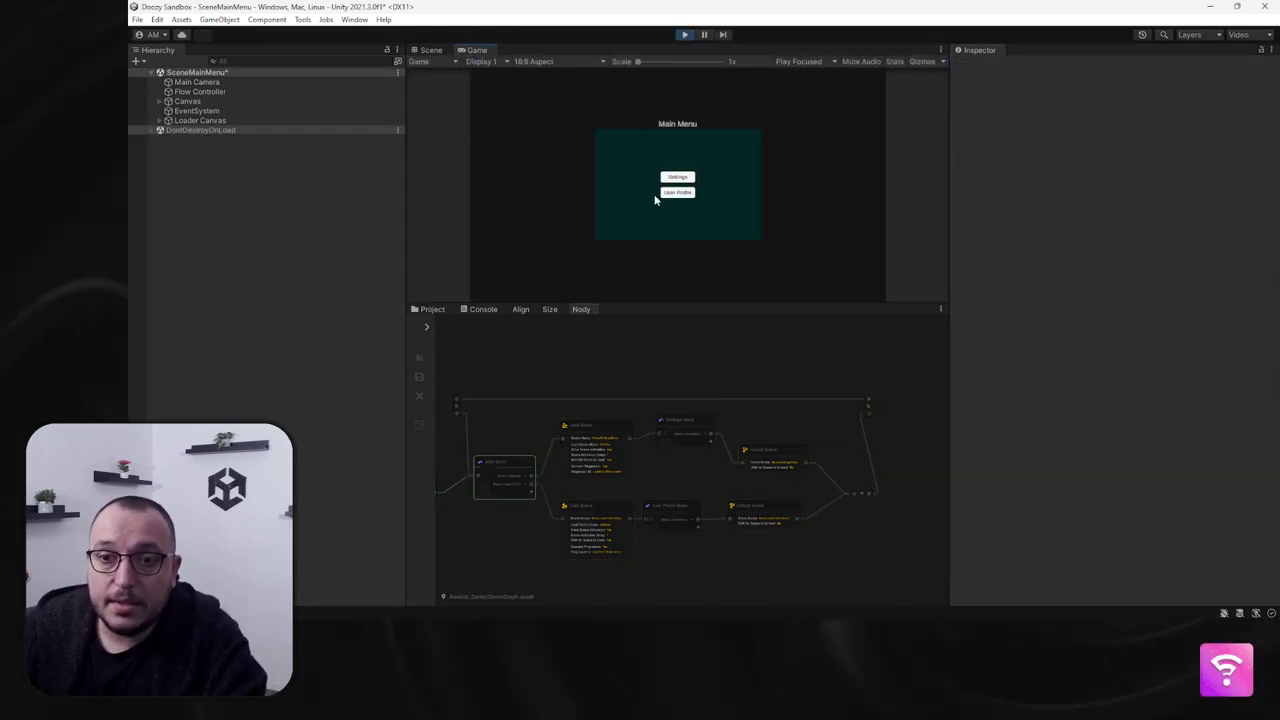
click(677, 178)
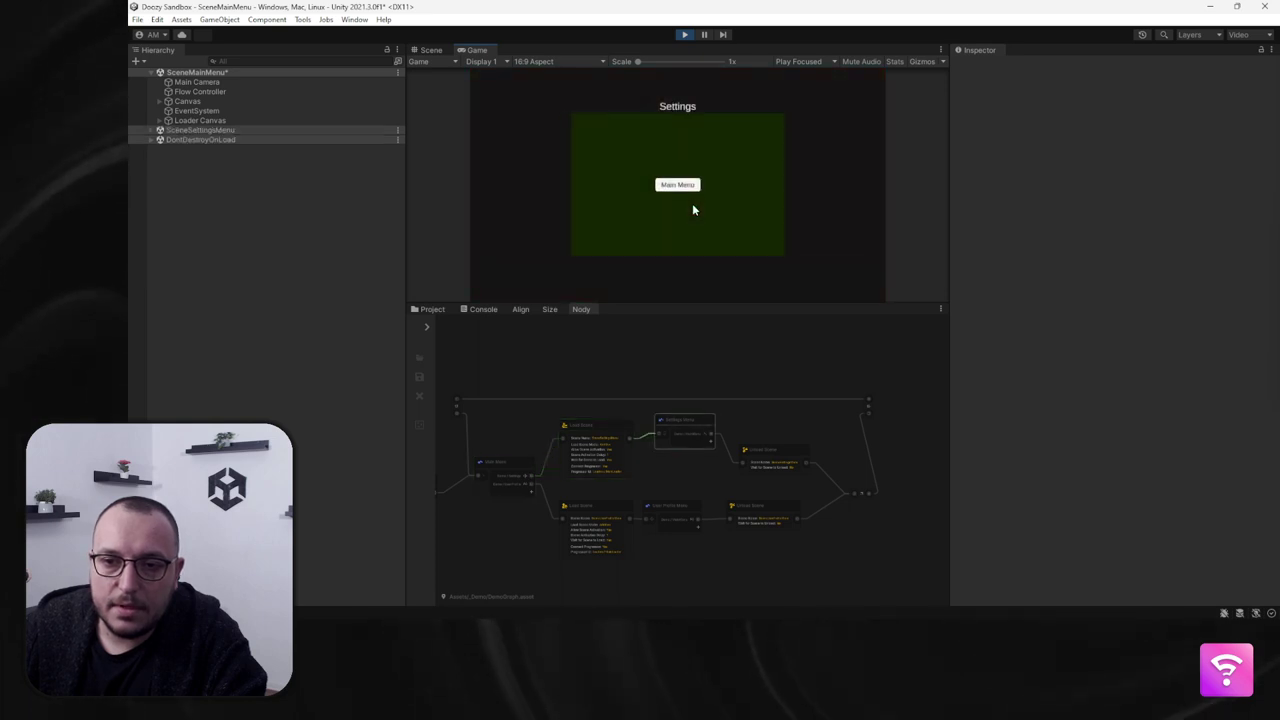
click(684, 188)
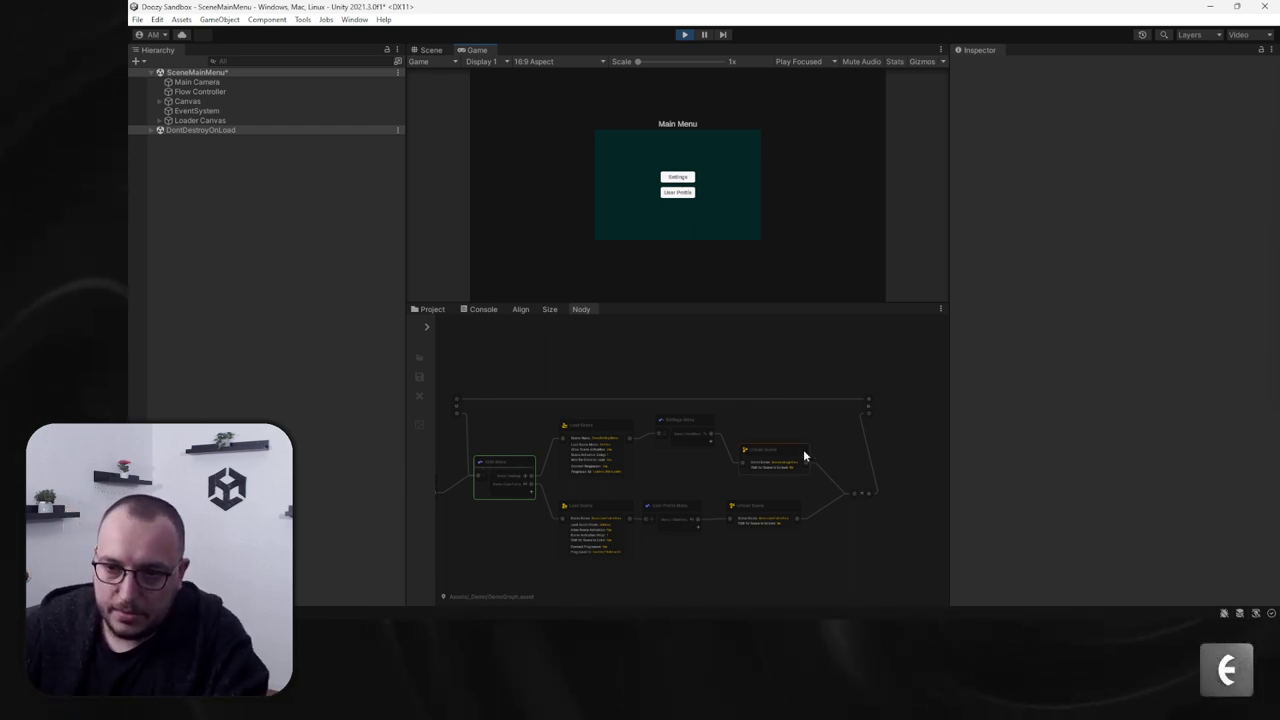
click(679, 196)
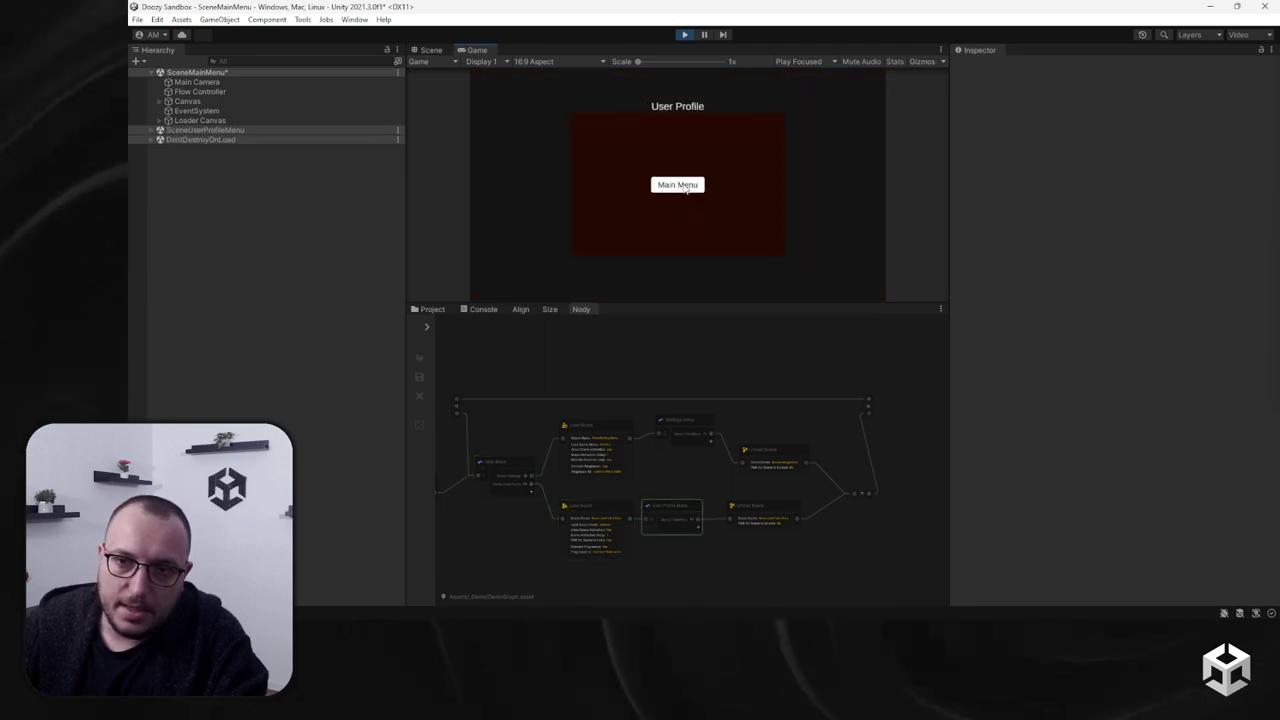
click(677, 185)
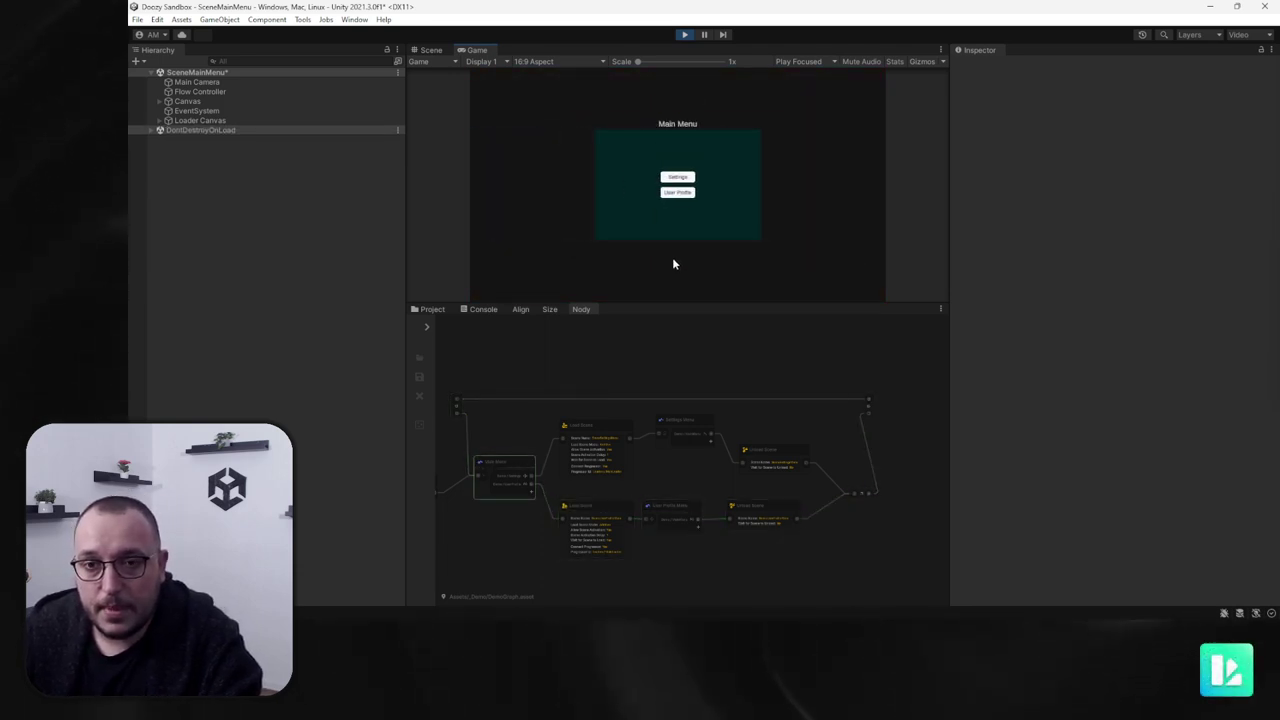